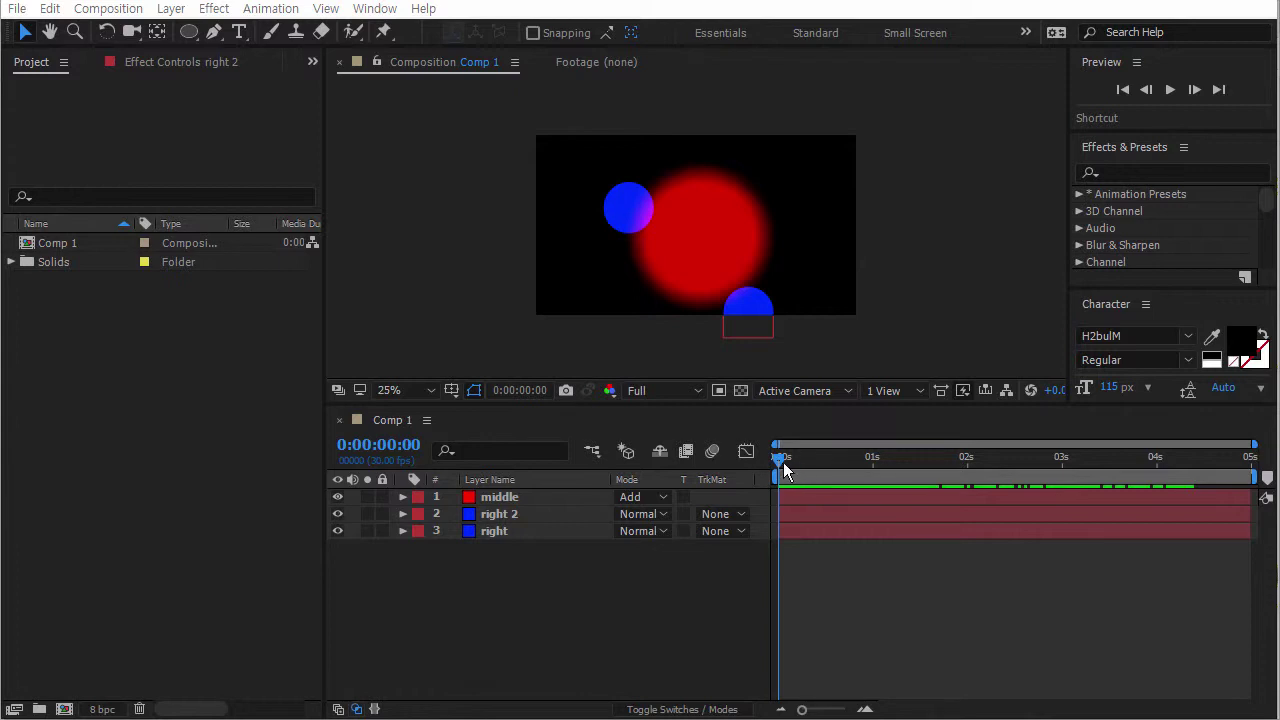
# Reveal the Position property of all three circle layers and scrub the timeline to examine their movement.
pyautogui.moveTo(781, 462); pyautogui.dragTo(820, 455)
pyautogui.moveTo(549, 565); pyautogui.dragTo(488, 497)
pyautogui.press('p')
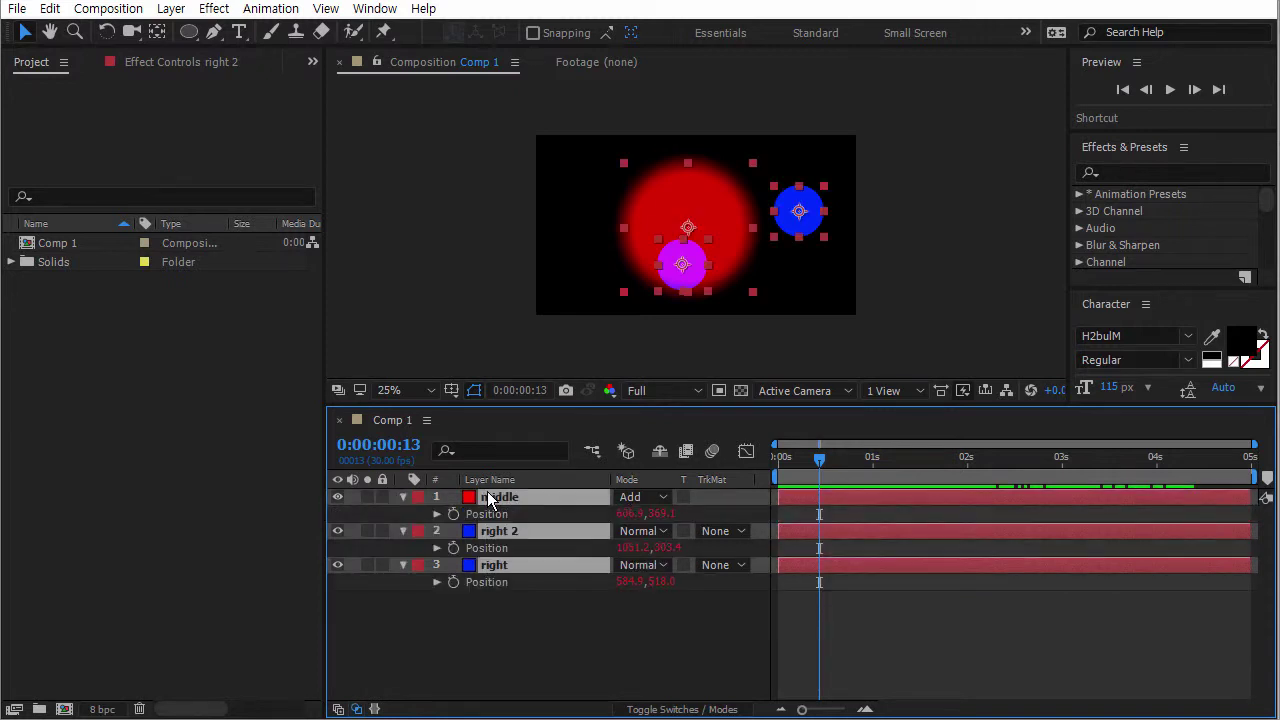
pyautogui.click(591, 610)
pyautogui.moveTo(779, 456); pyautogui.dragTo(850, 465)
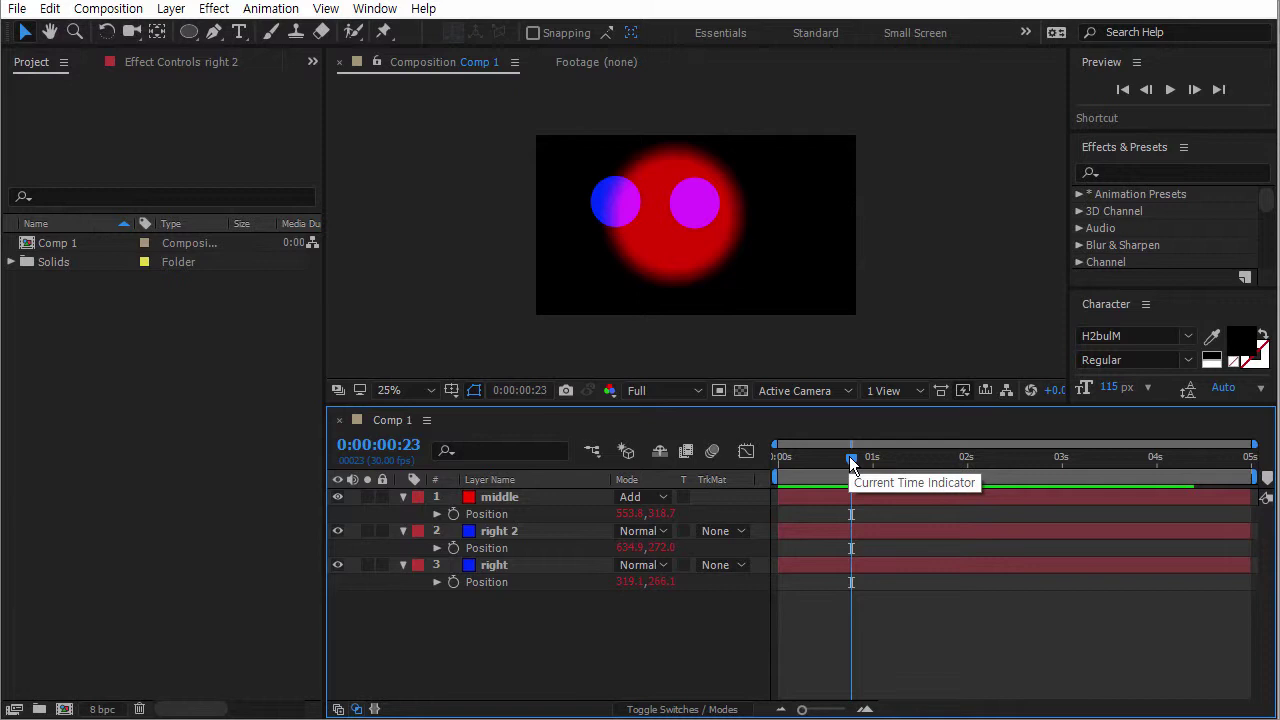
pyautogui.moveTo(849, 456); pyautogui.dragTo(893, 460)
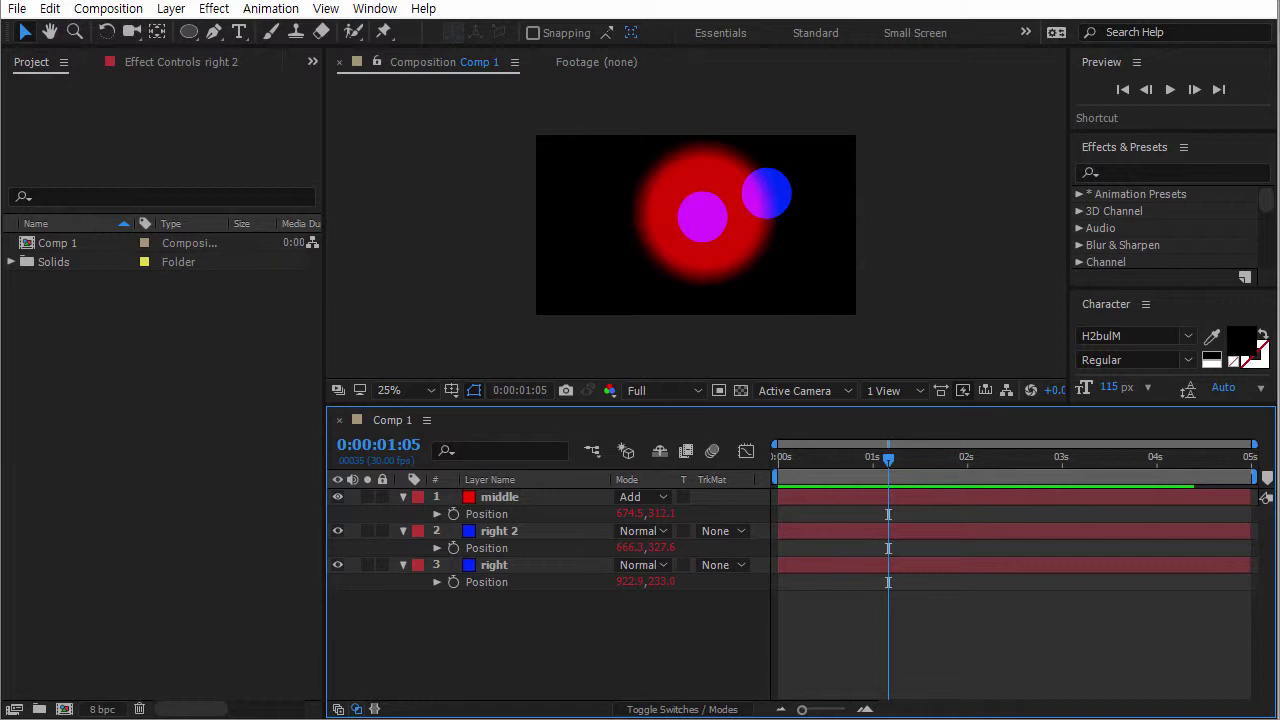
pyautogui.moveTo(888, 457)
pyautogui.mouseDown()
pyautogui.moveTo(849, 458)
pyautogui.moveTo(902, 457)
pyautogui.mouseUp()
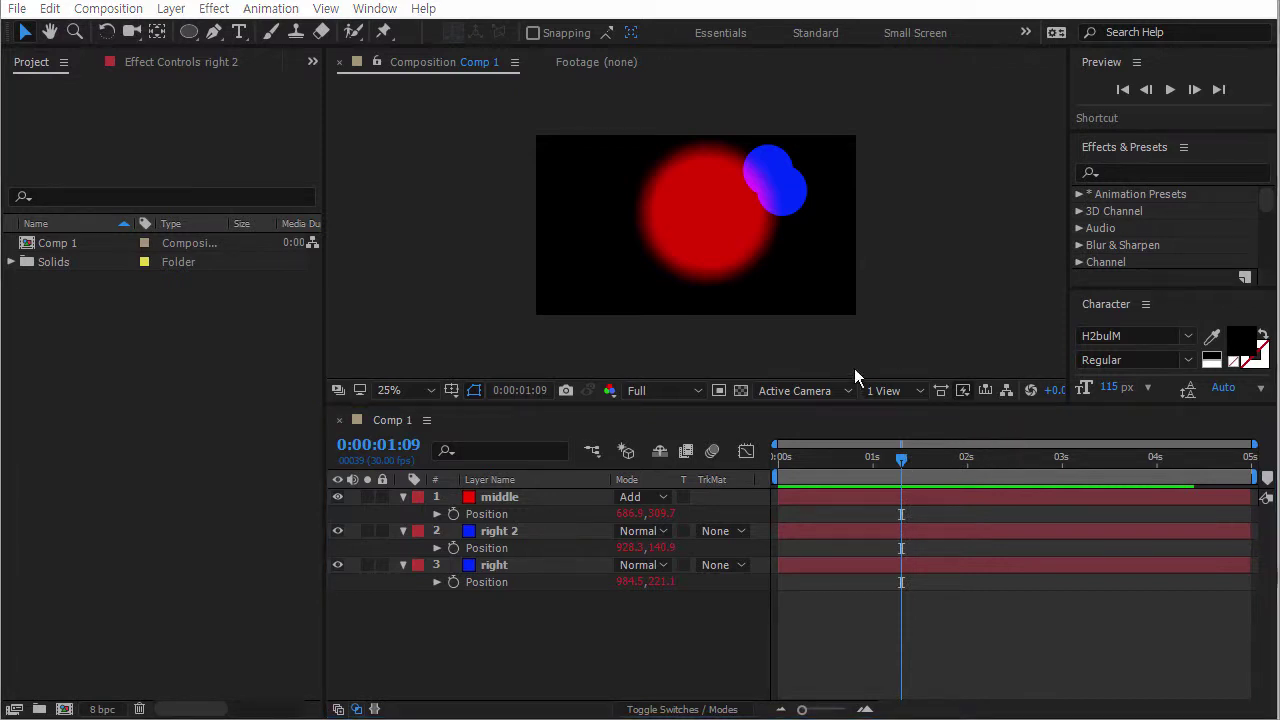
# Start a new empty project.
pyautogui.click(18, 10)
pyautogui.moveTo(30, 31)
pyautogui.click(388, 32)
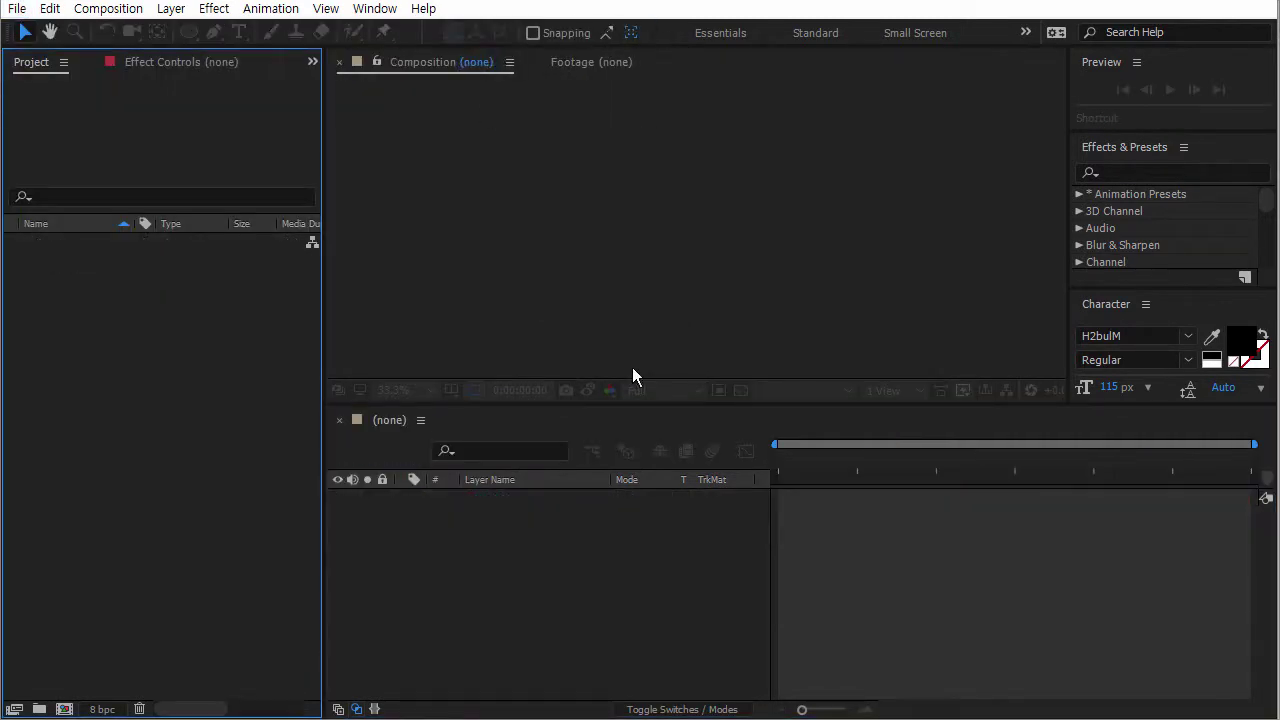
# Create a new composition with a duration of 0:00:10:00.
pyautogui.rightClick(144, 420)
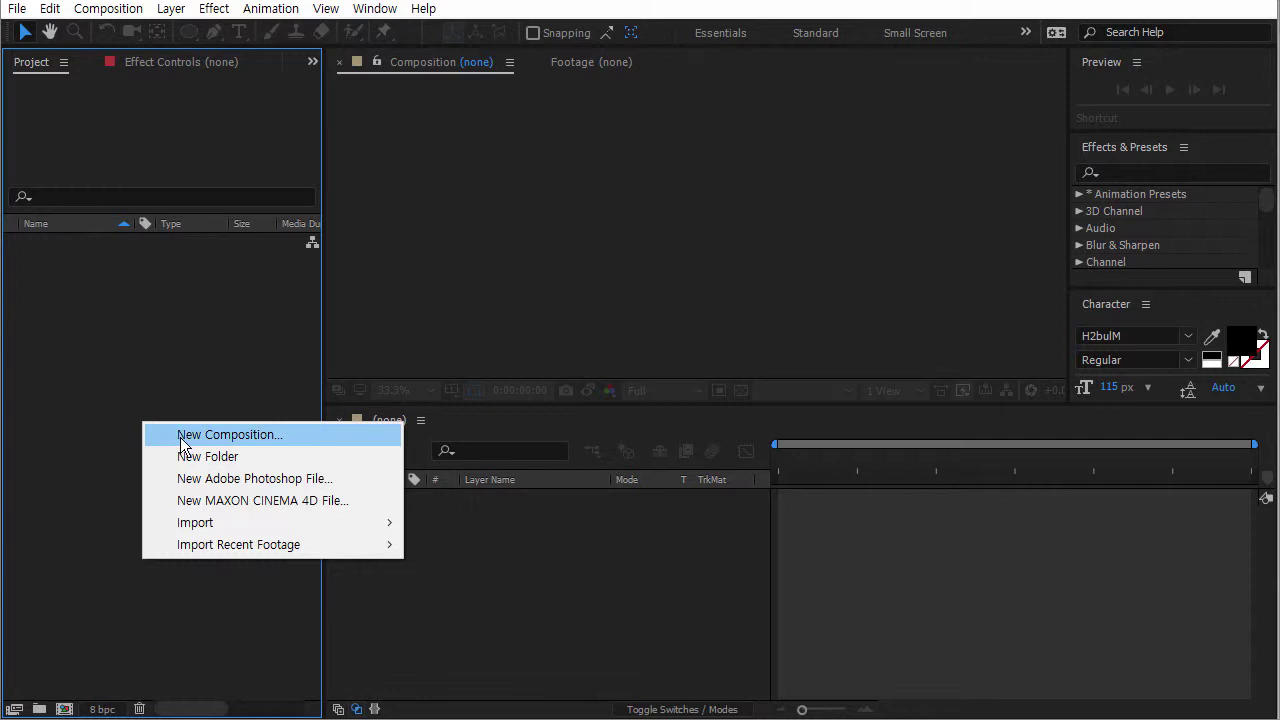
pyautogui.click(182, 436)
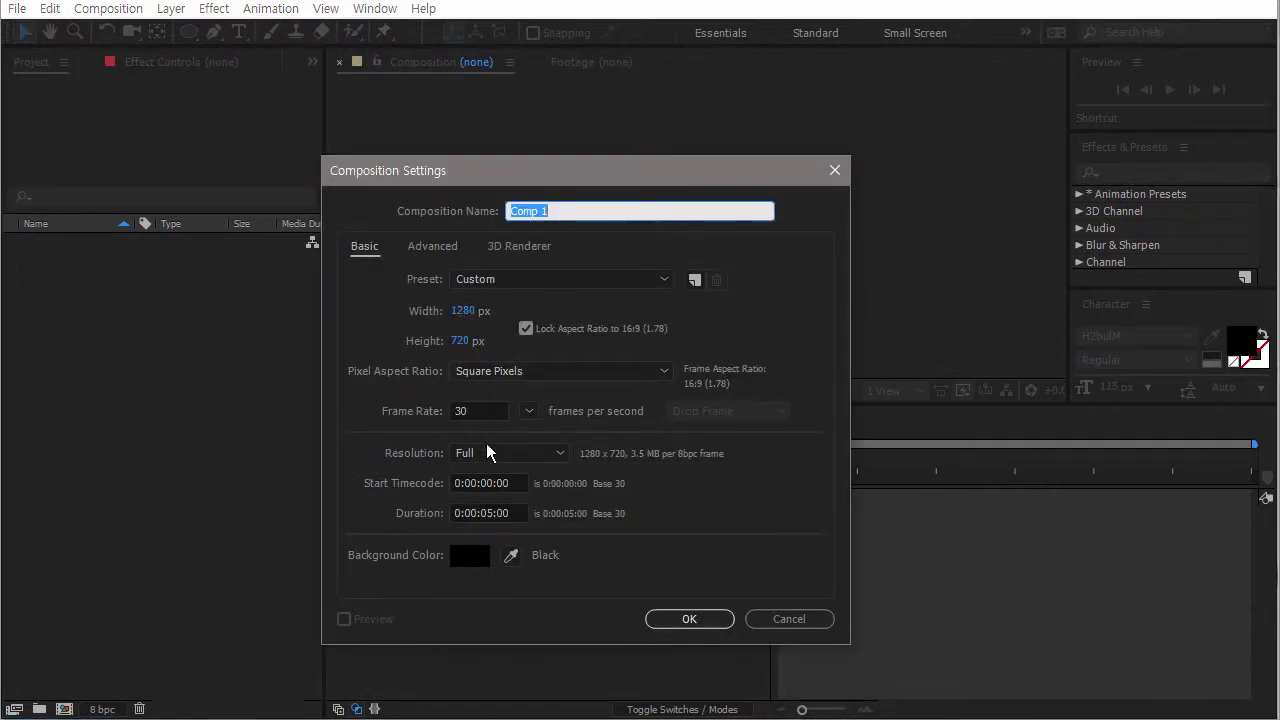
pyautogui.moveTo(481, 513); pyautogui.dragTo(496, 513)
pyautogui.write('10')
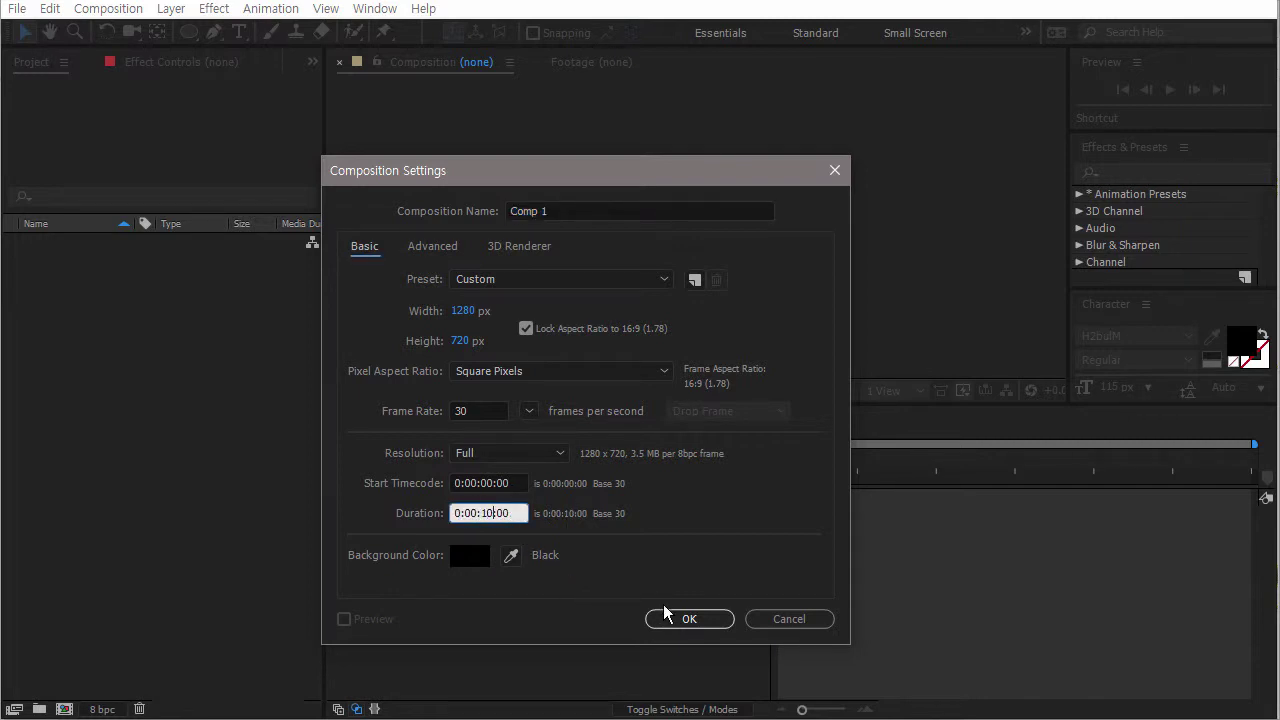
pyautogui.click(668, 613)
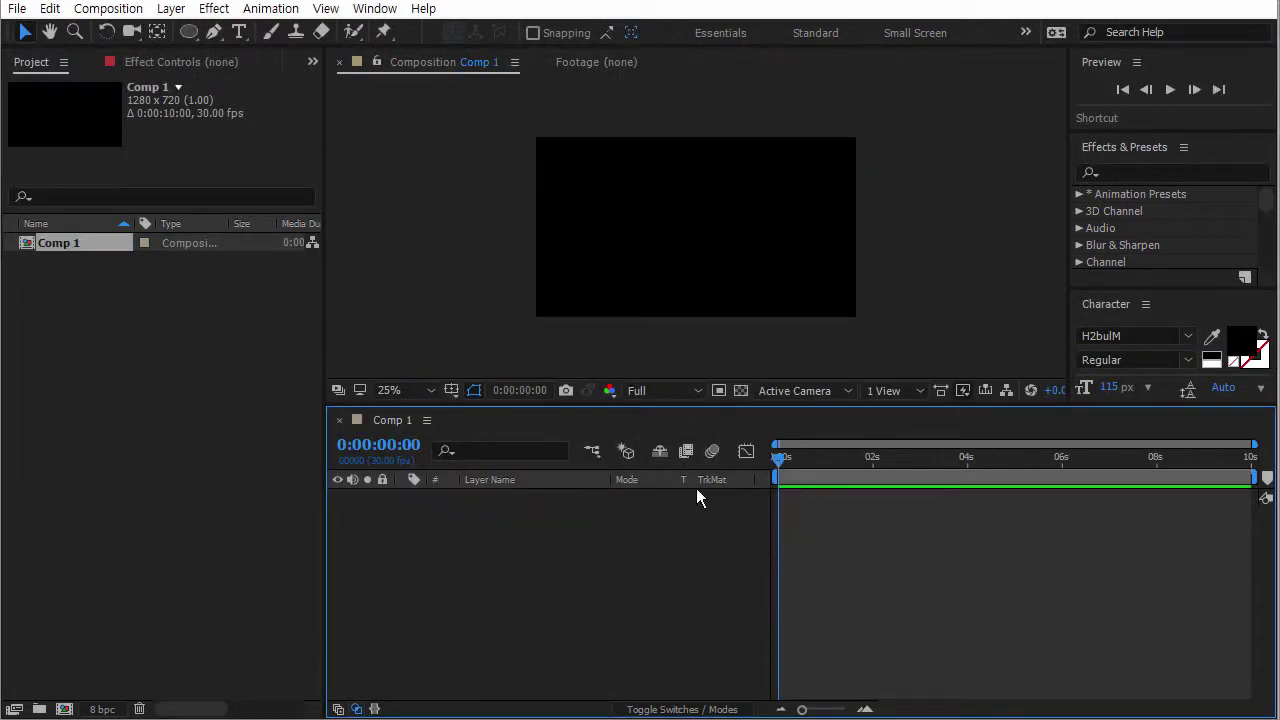
# Add a yellow solid 200 px wide and 200 px high to the composition, then deselect it.
pyautogui.rightClick(565, 537)
pyautogui.moveTo(637, 349)
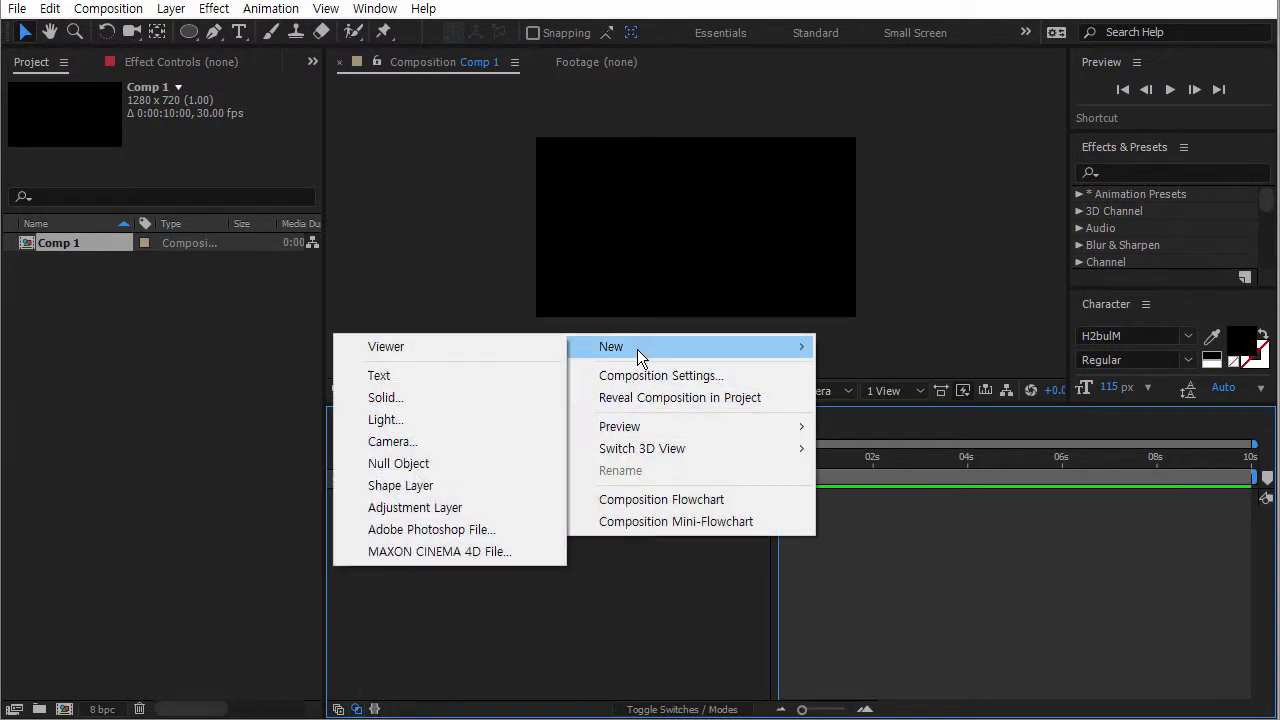
pyautogui.click(440, 406)
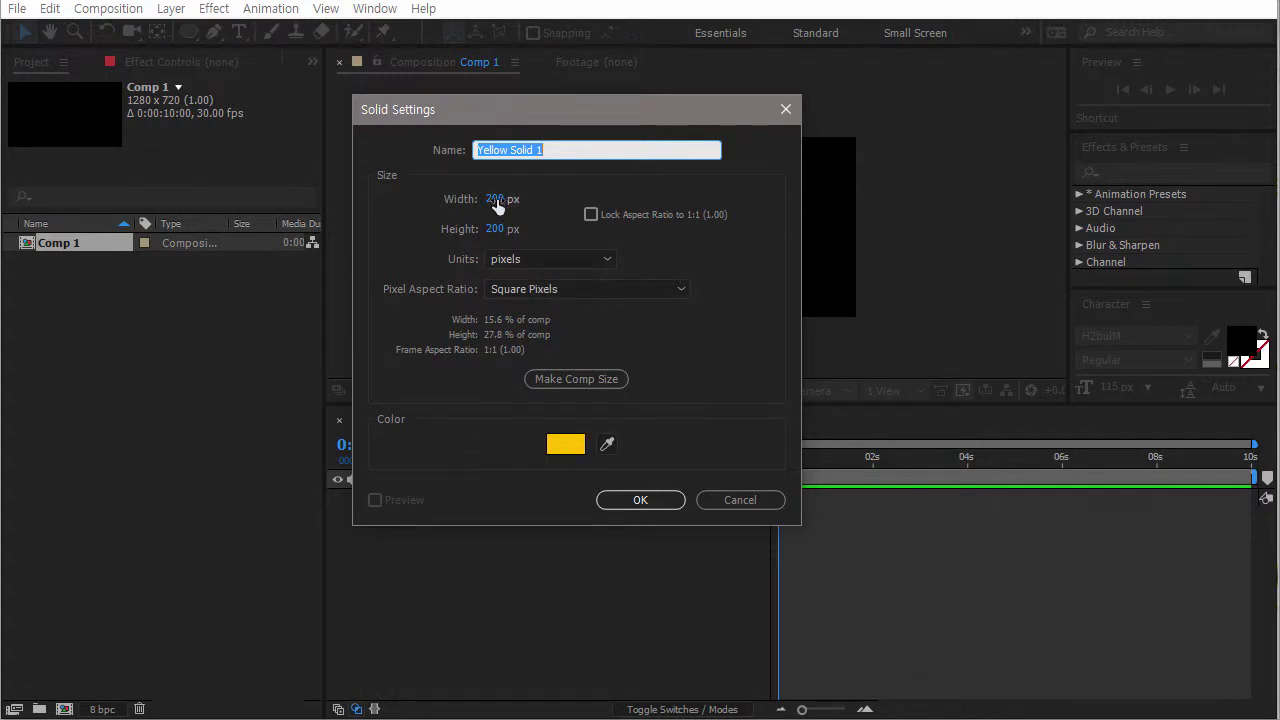
pyautogui.click(572, 380)
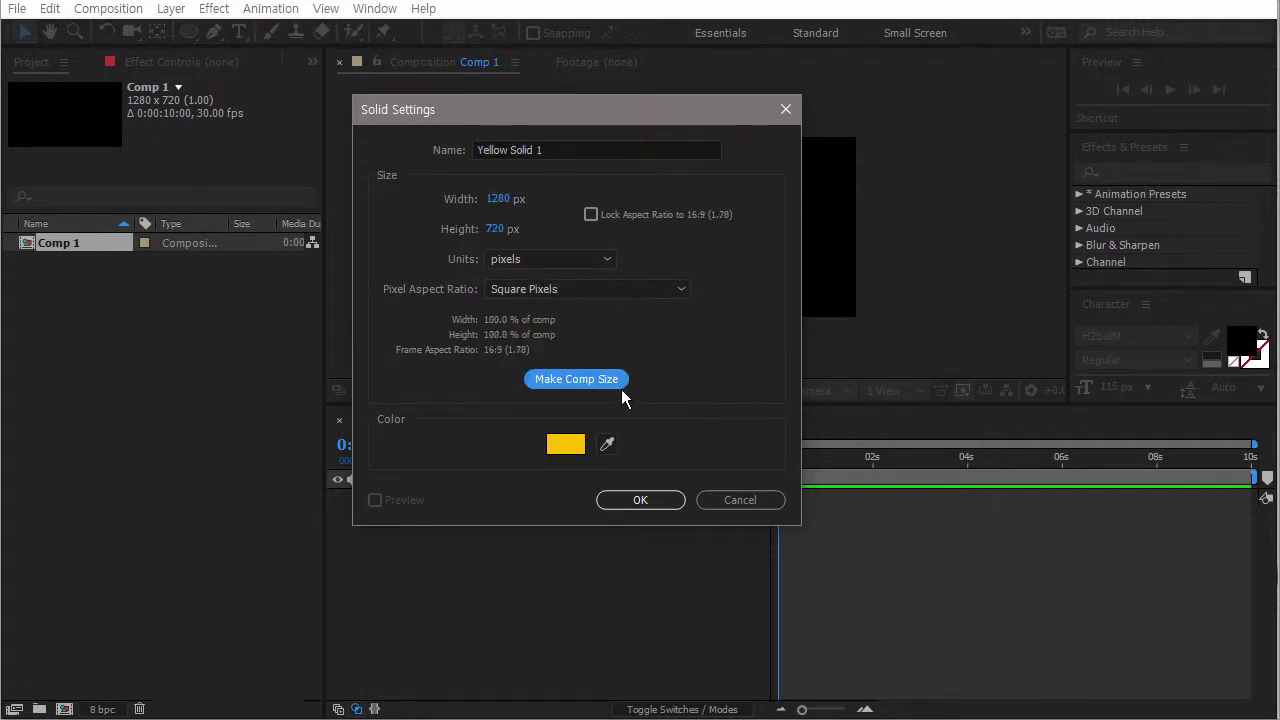
pyautogui.click(500, 199)
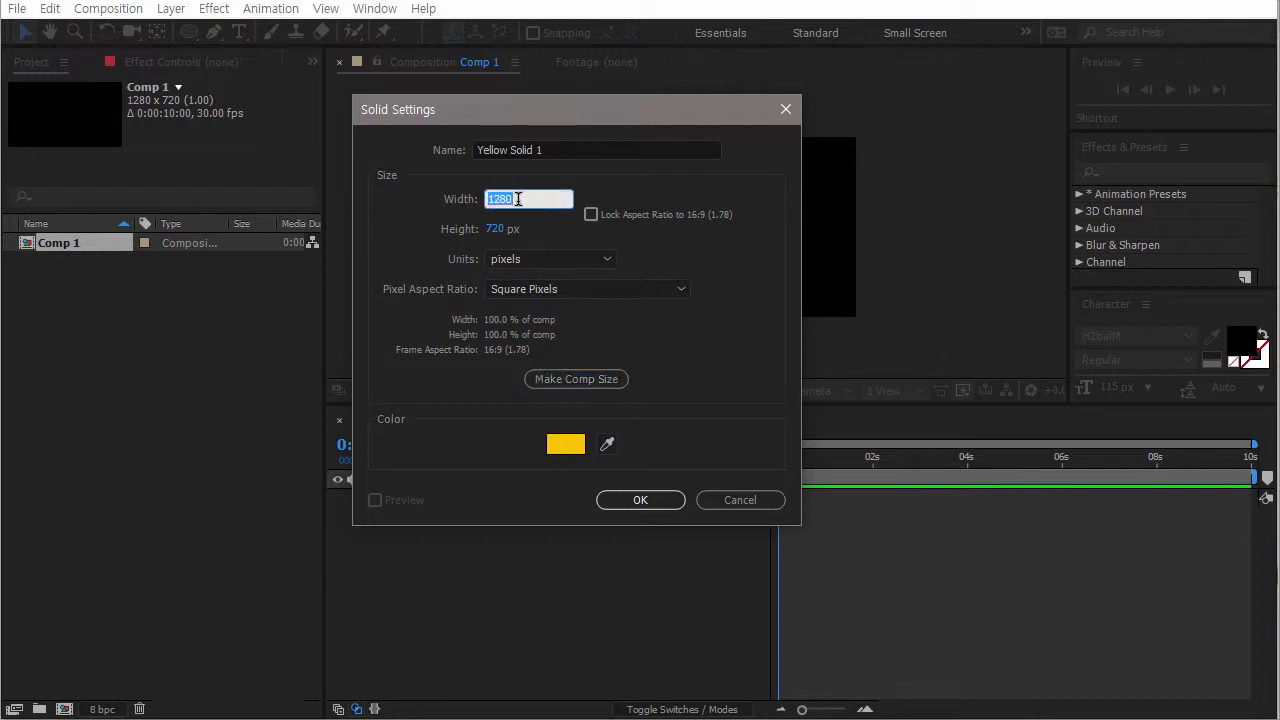
pyautogui.write('200')
pyautogui.click(507, 228)
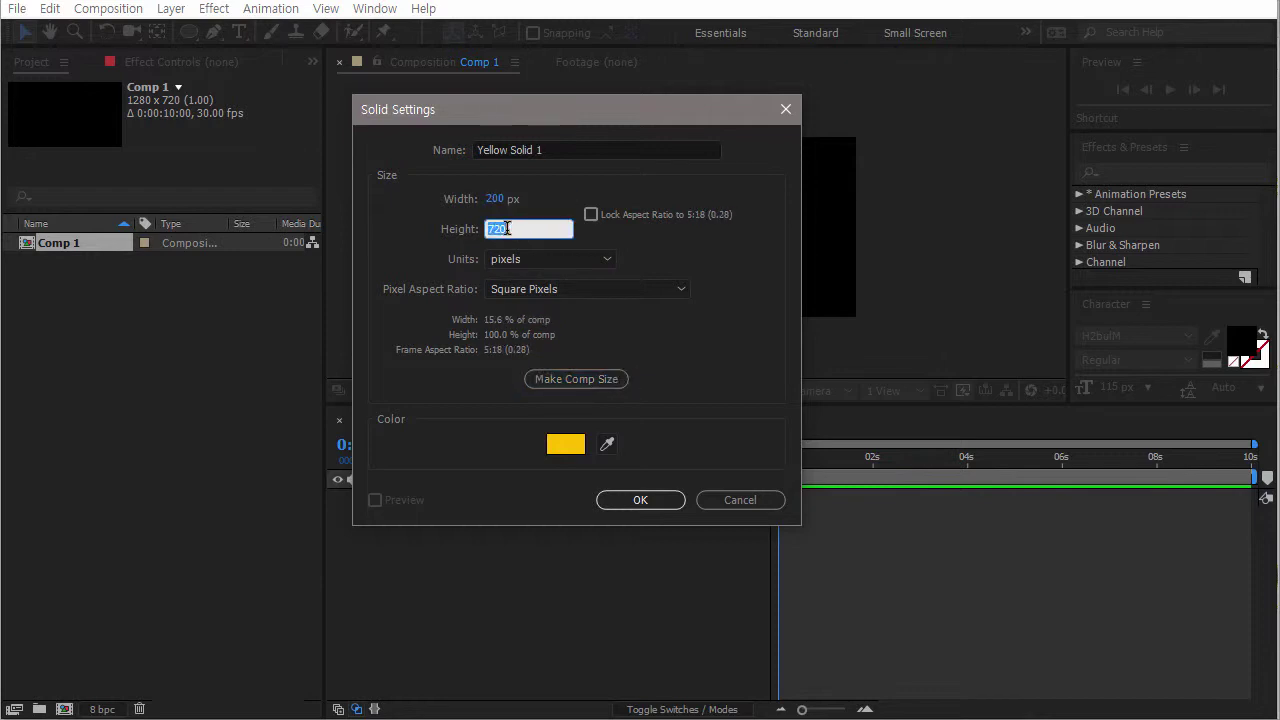
pyautogui.write('200')
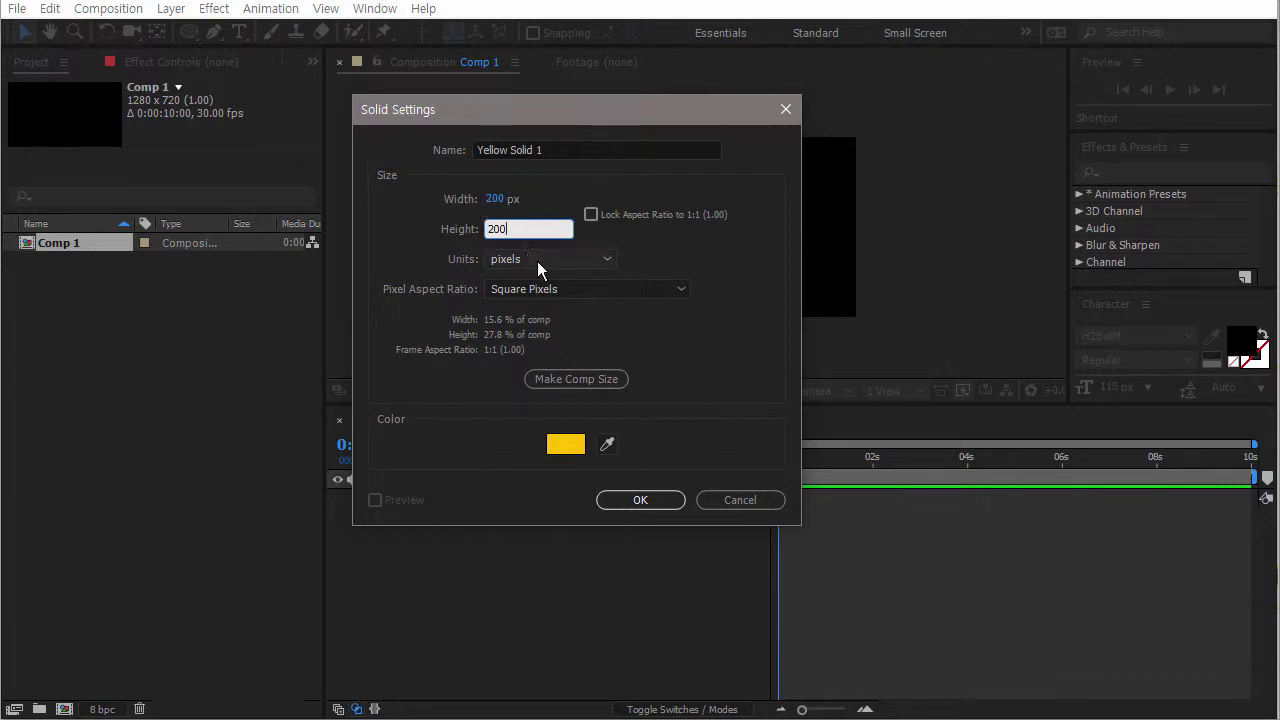
pyautogui.click(641, 500)
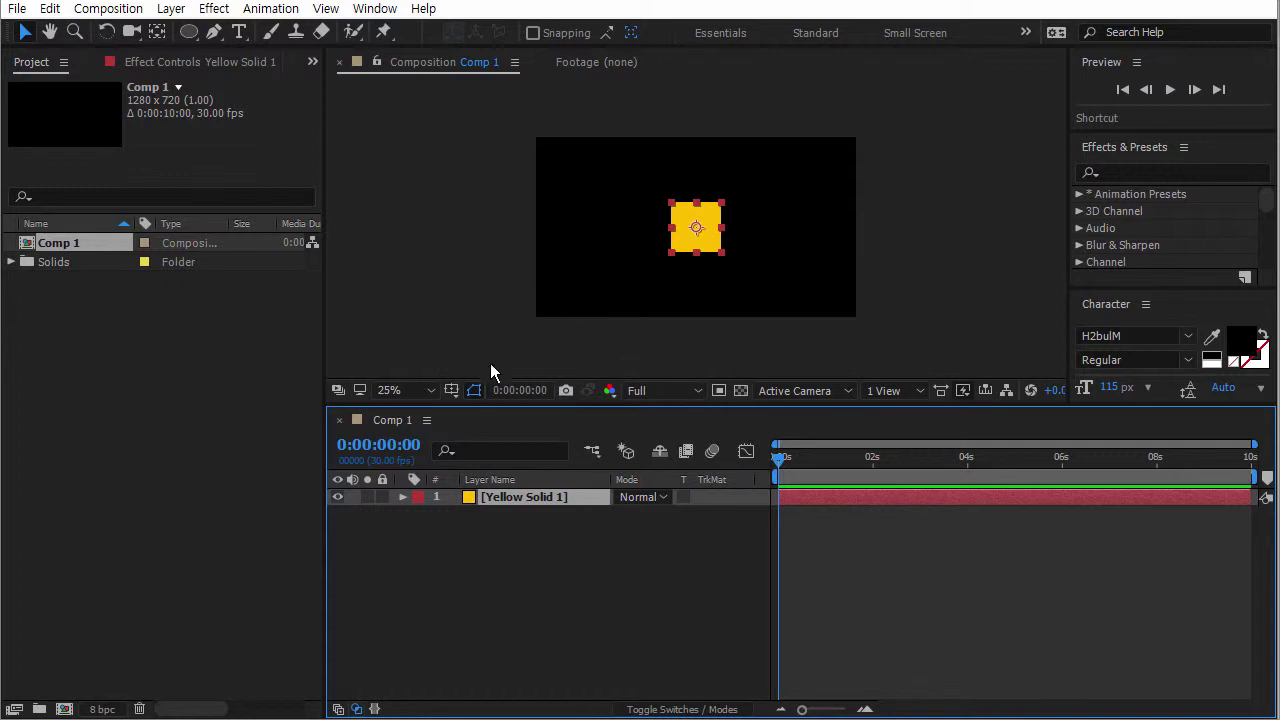
pyautogui.click(594, 545)
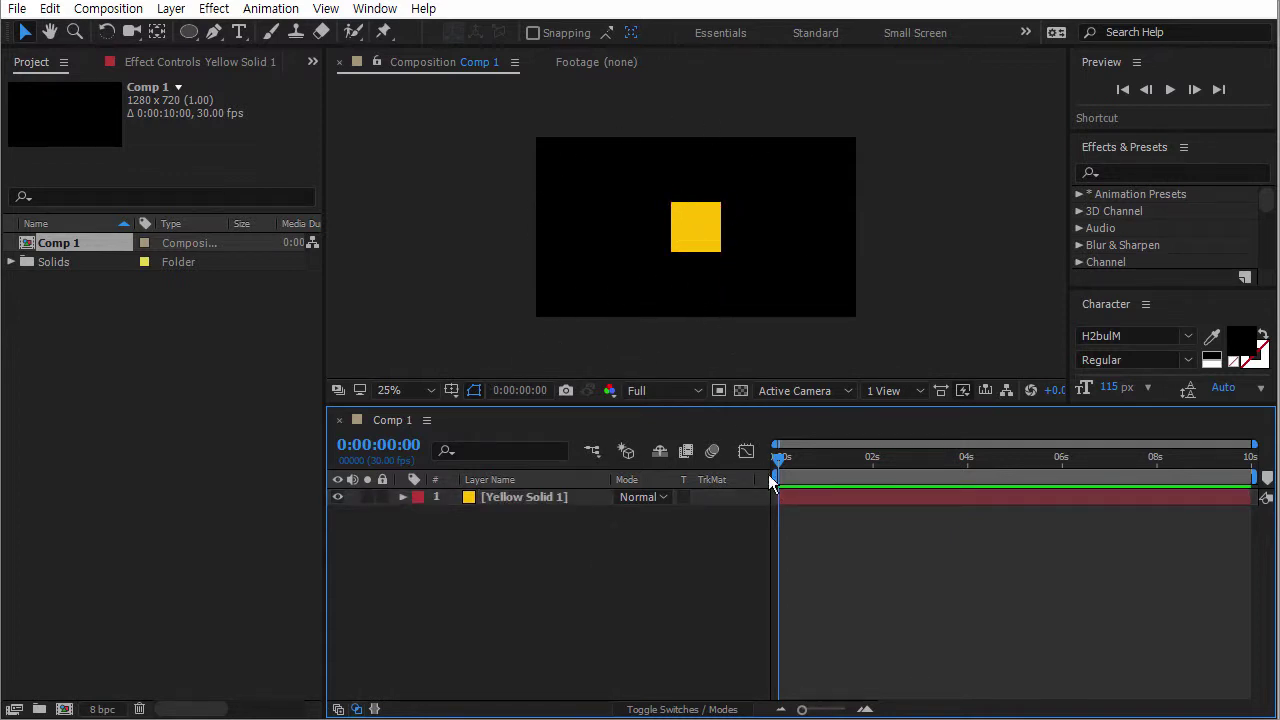
# Show the Position property of the yellow solid with the playhead at the start of the composition.
pyautogui.click(507, 499)
pyautogui.moveTo(784, 458); pyautogui.dragTo(766, 462)
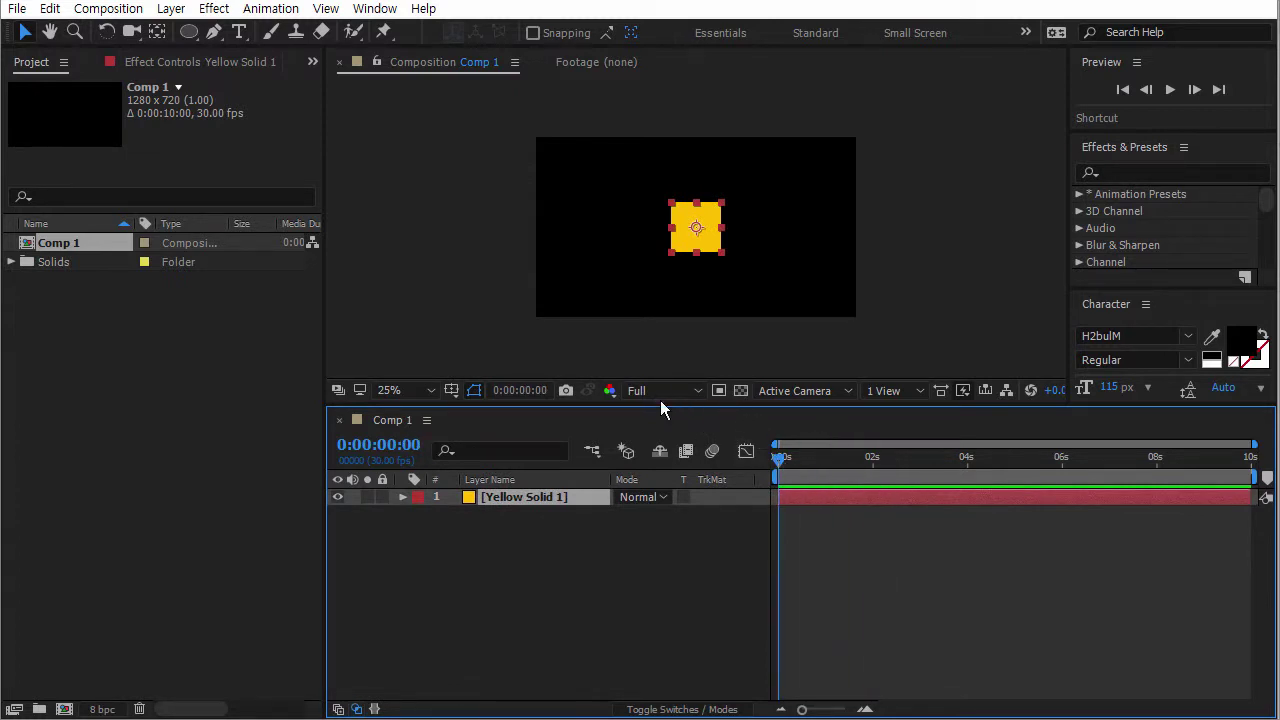
pyautogui.press('p')
# Try keyframing the yellow solid's position from the start to 0:00:03:12, moving it toward the right edge of the frame.
pyautogui.click(453, 513)
pyautogui.moveTo(794, 461); pyautogui.dragTo(940, 463)
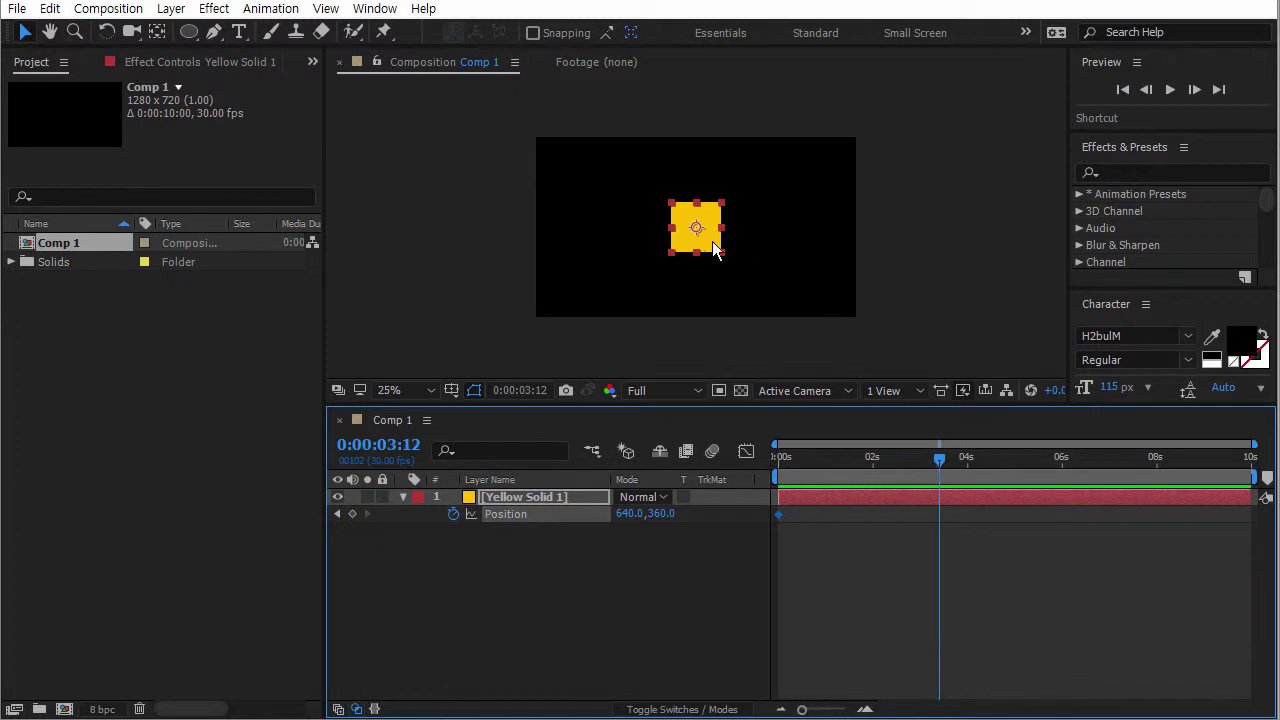
pyautogui.moveTo(716, 245); pyautogui.dragTo(868, 202)
pyautogui.moveTo(927, 453); pyautogui.dragTo(889, 459)
# Undo the position keyframes and the move of the yellow solid.
pyautogui.hotkey('ctrl', 'z')
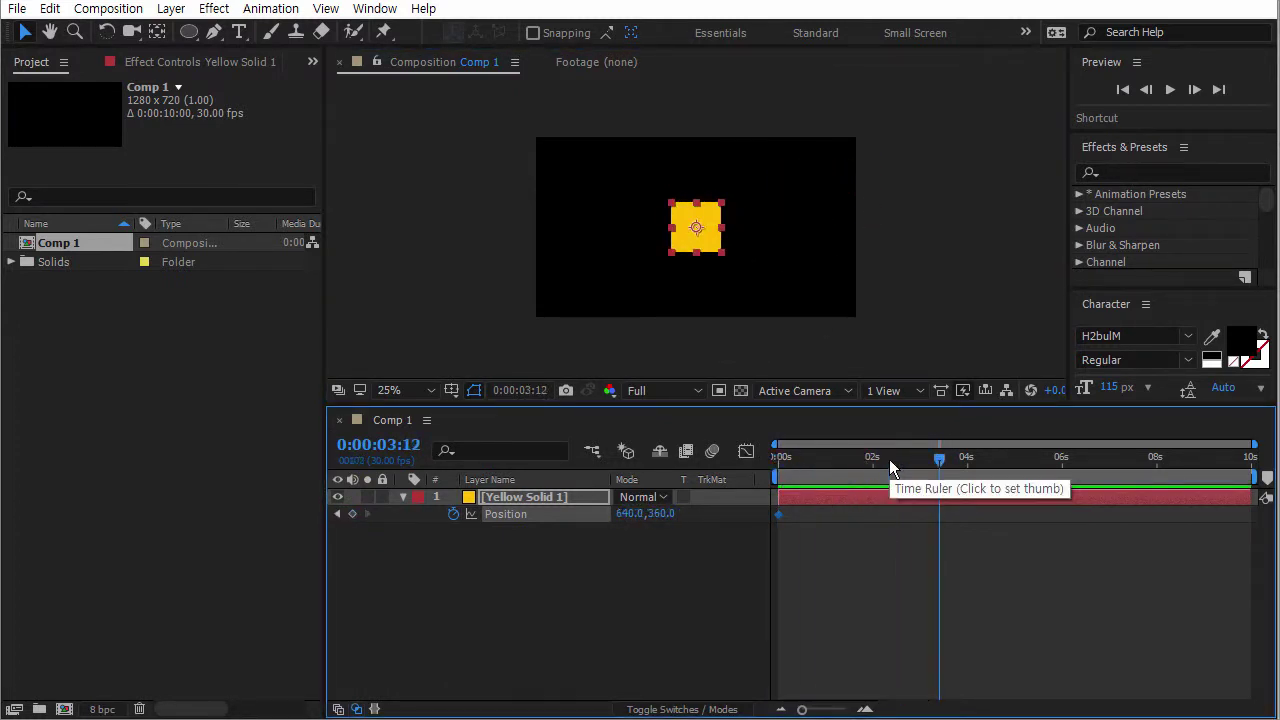
pyautogui.hotkey('ctrl', 'z')
pyautogui.hotkey('ctrl', 'z')
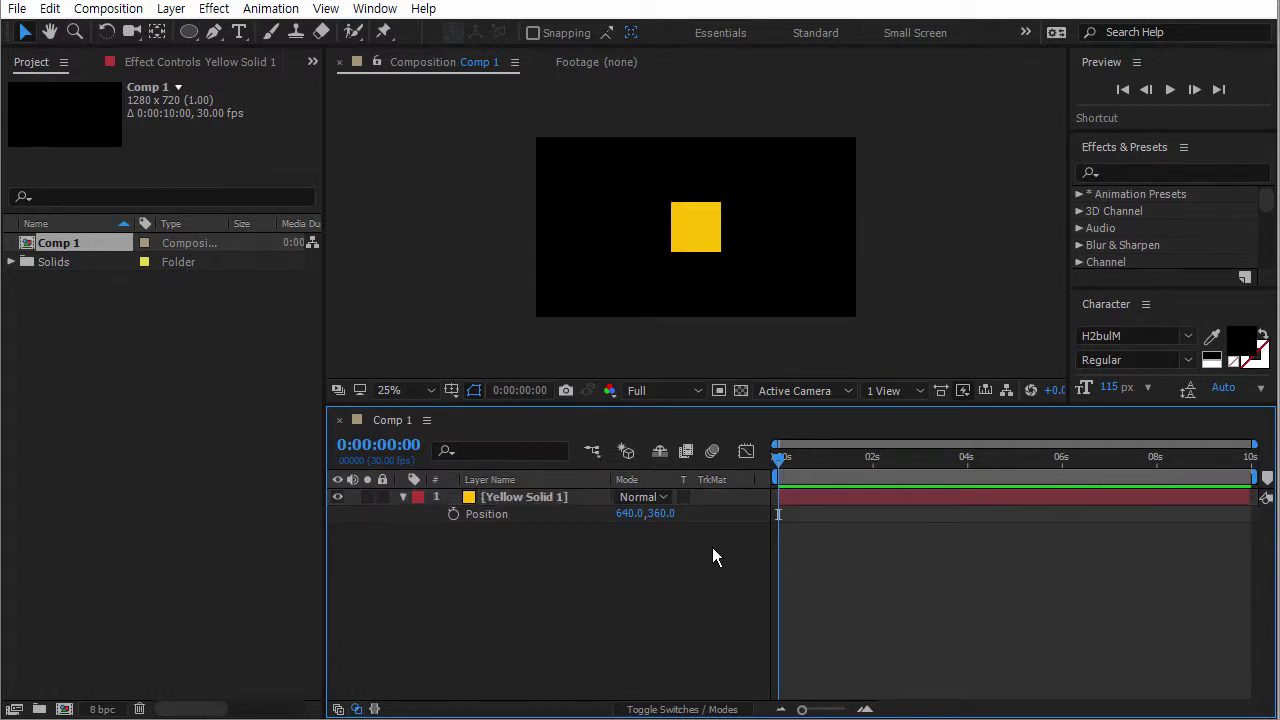
# Add the expression wiggle(2,500) to the yellow solid's Position property.
pyautogui.keyDown('alt'); pyautogui.click(454, 514); pyautogui.keyUp('alt')
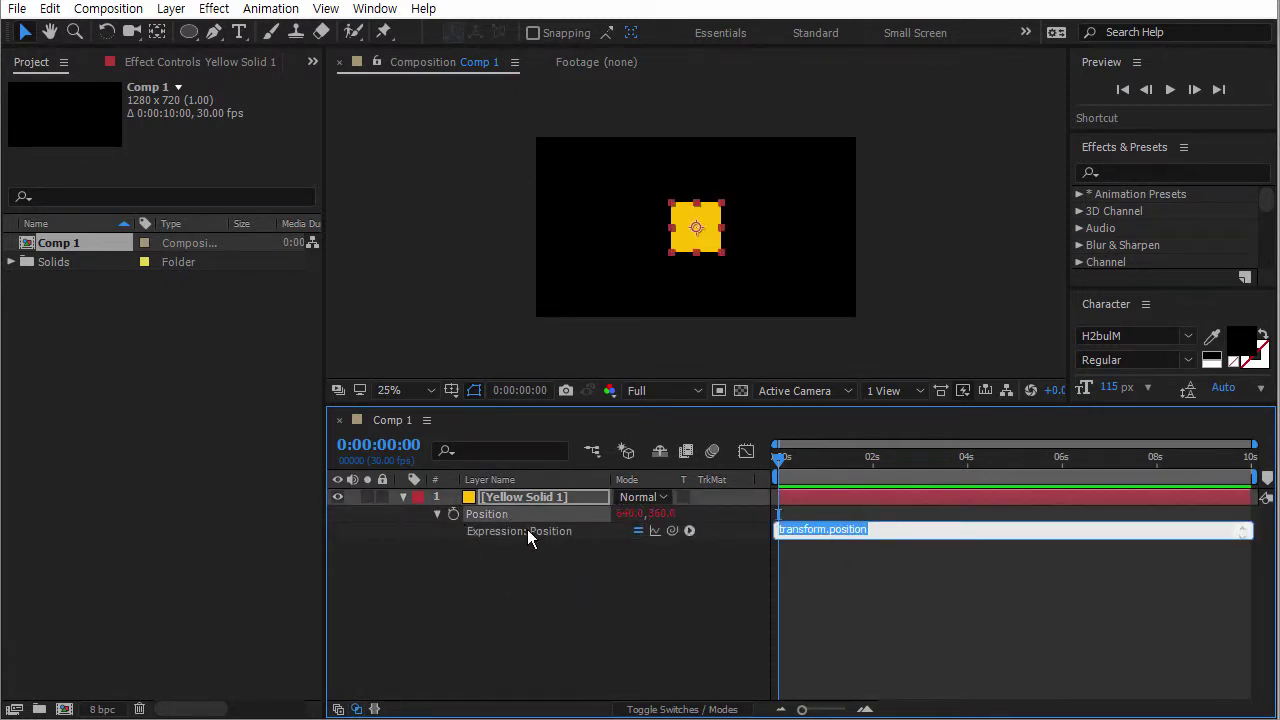
pyautogui.click(842, 530)
pyautogui.moveTo(887, 530); pyautogui.dragTo(766, 535)
pyautogui.click(863, 530)
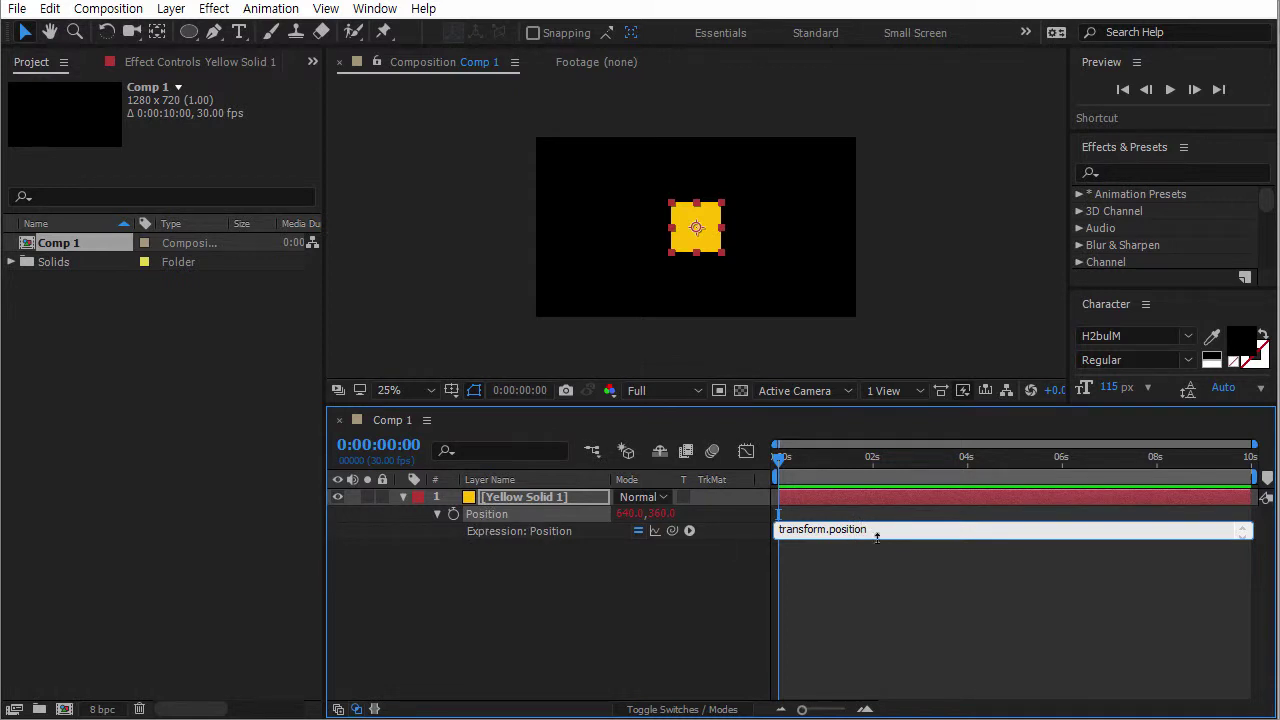
pyautogui.moveTo(887, 530); pyautogui.dragTo(761, 530)
pyautogui.click(895, 530)
pyautogui.moveTo(903, 530); pyautogui.dragTo(755, 537)
pyautogui.click(889, 530)
pyautogui.moveTo(909, 530); pyautogui.dragTo(745, 530)
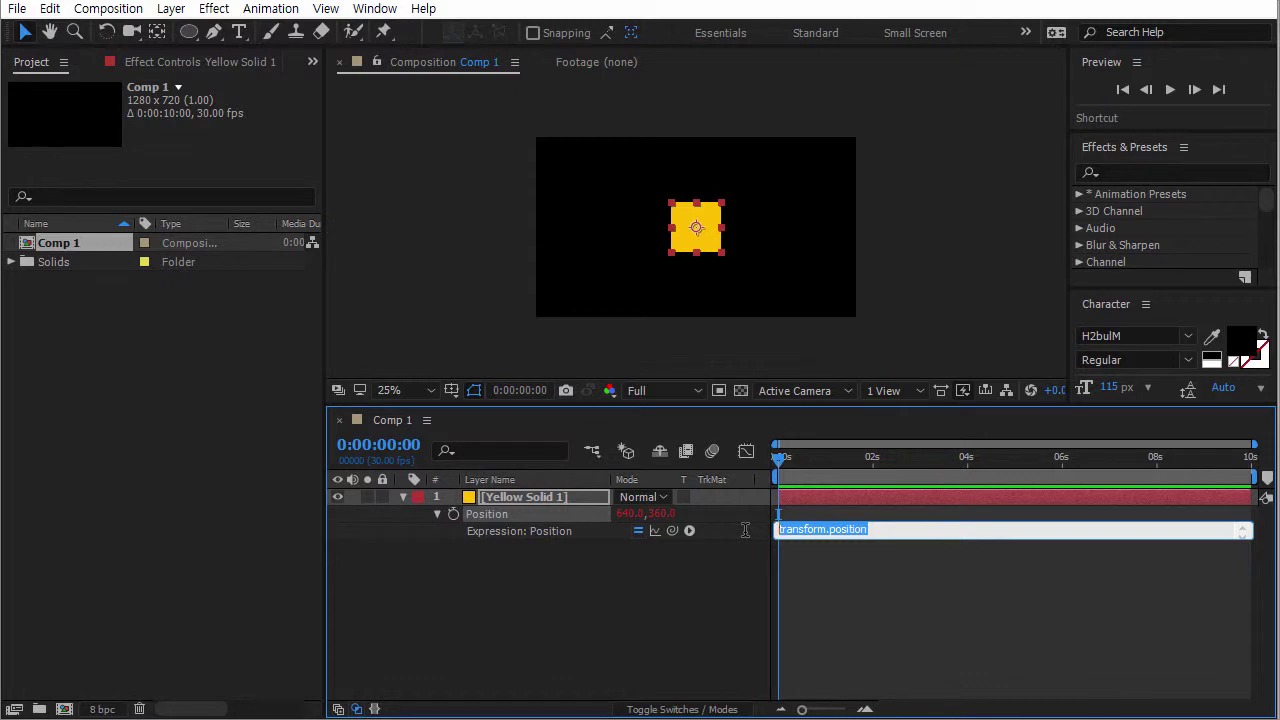
pyautogui.write('wiggle(2,500')
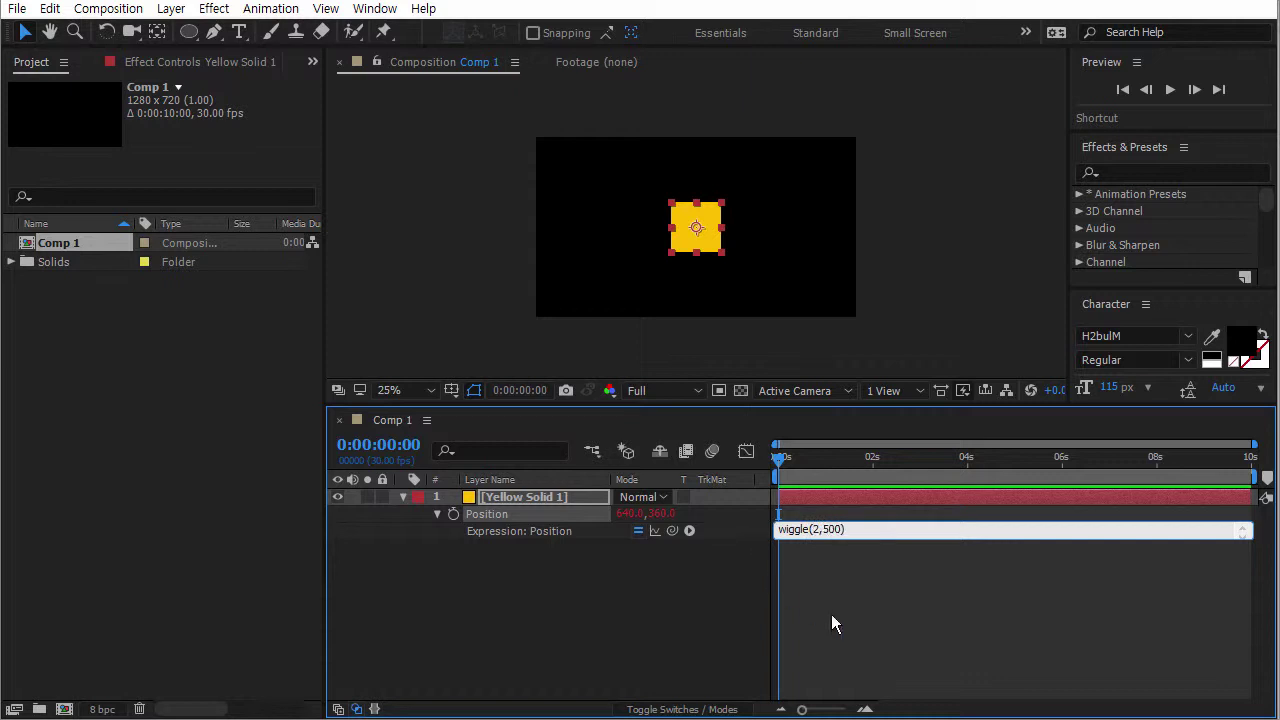
pyautogui.click(834, 624)
# Check the wiggling solid, then remove the Position expression and return the playhead to the start.
pyautogui.moveTo(781, 458)
pyautogui.mouseDown()
pyautogui.moveTo(1004, 471)
pyautogui.moveTo(776, 462)
pyautogui.moveTo(829, 455)
pyautogui.moveTo(923, 465)
pyautogui.moveTo(765, 467)
pyautogui.moveTo(827, 465)
pyautogui.moveTo(783, 465)
pyautogui.mouseUp()
pyautogui.click(700, 248)
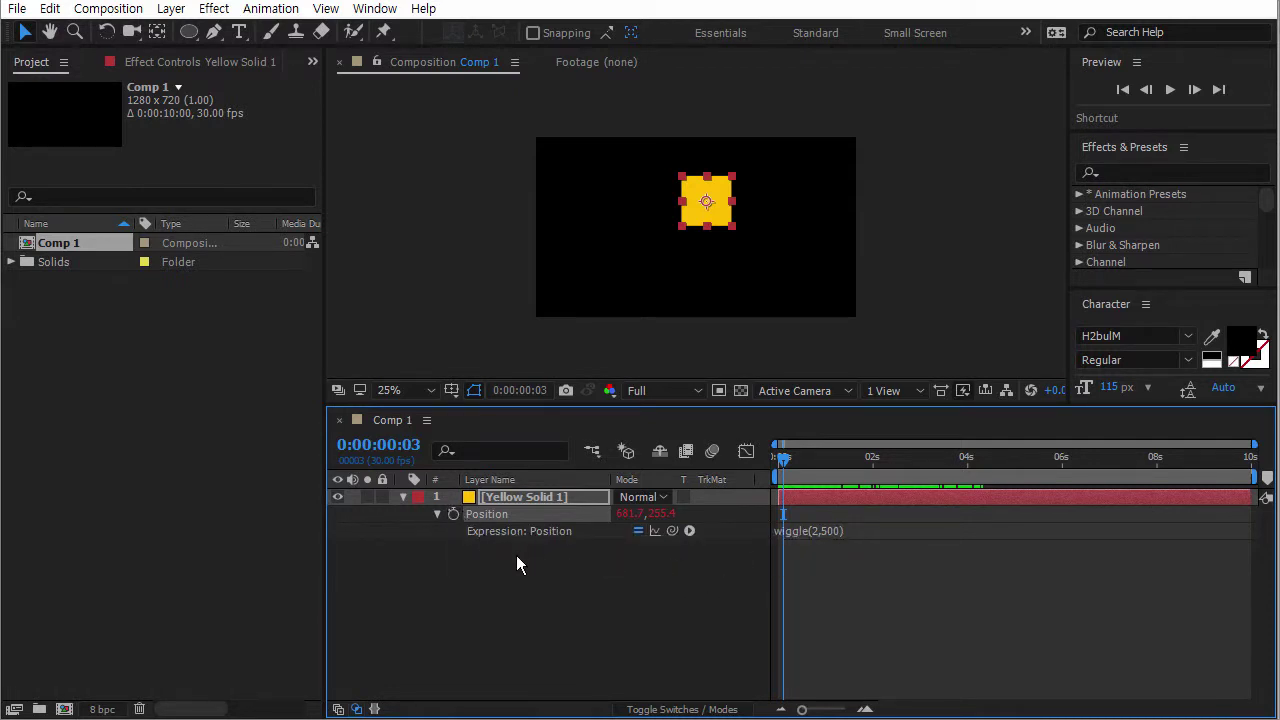
pyautogui.keyDown('alt'); pyautogui.click(453, 515); pyautogui.keyUp('alt')
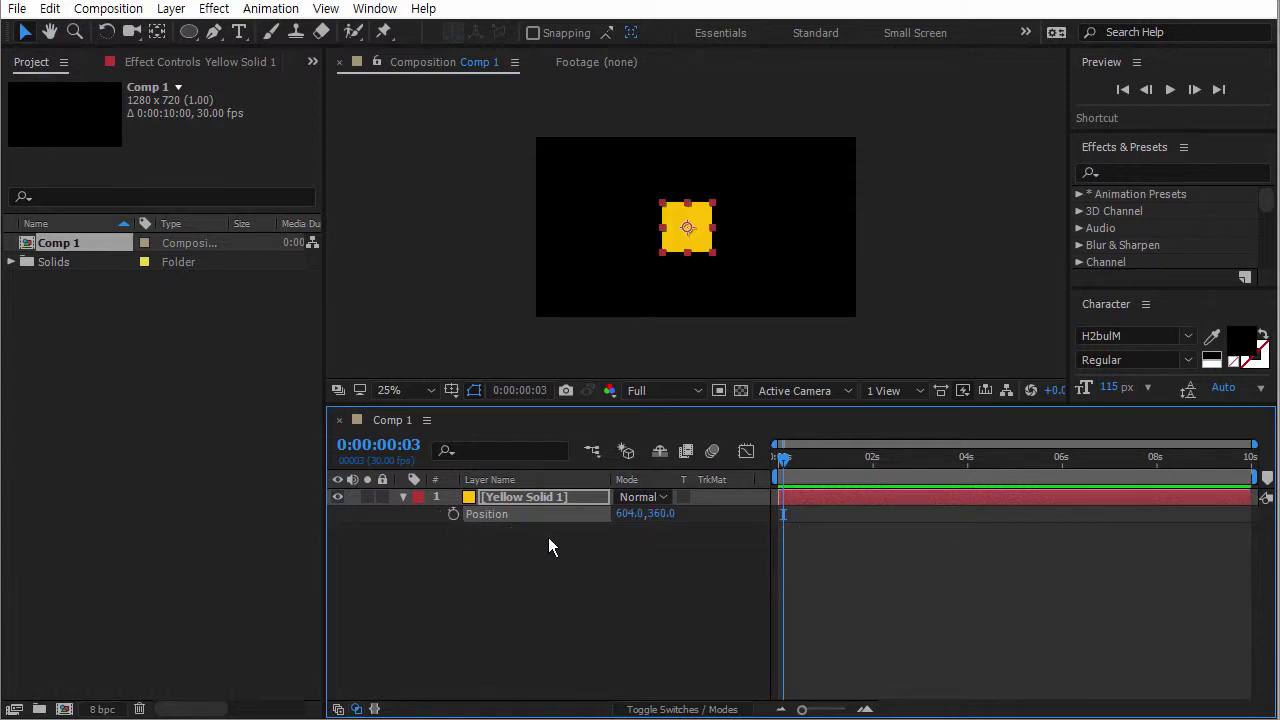
pyautogui.moveTo(783, 457); pyautogui.dragTo(711, 468)
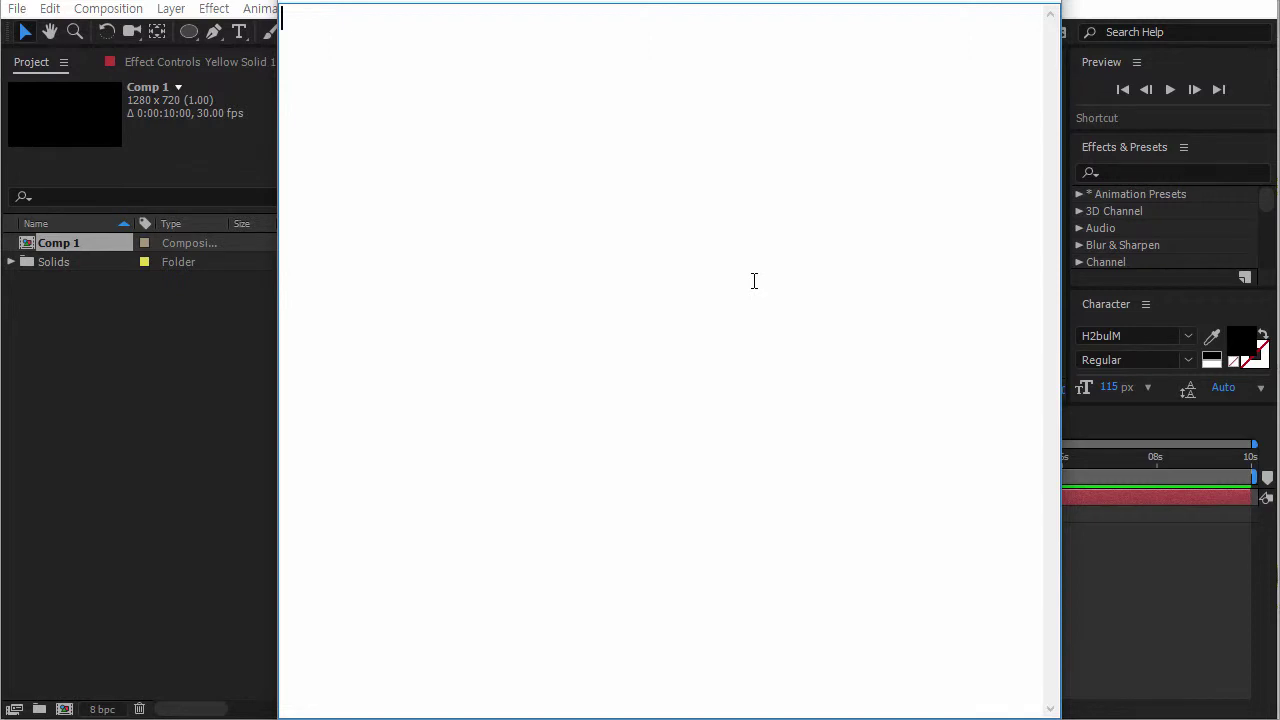
# Switch to Notepad and write the expression syntax as wiggle(숫자,숫자).
pyautogui.write('wiggle')
pyautogui.write('9')
pyautogui.press('BackSpace')
pyautogui.write('(')
pyautogui.write('ta')
pyautogui.press('BackSpace')
pyautogui.press('BackSpace')
pyautogui.write('숫ㅈ')
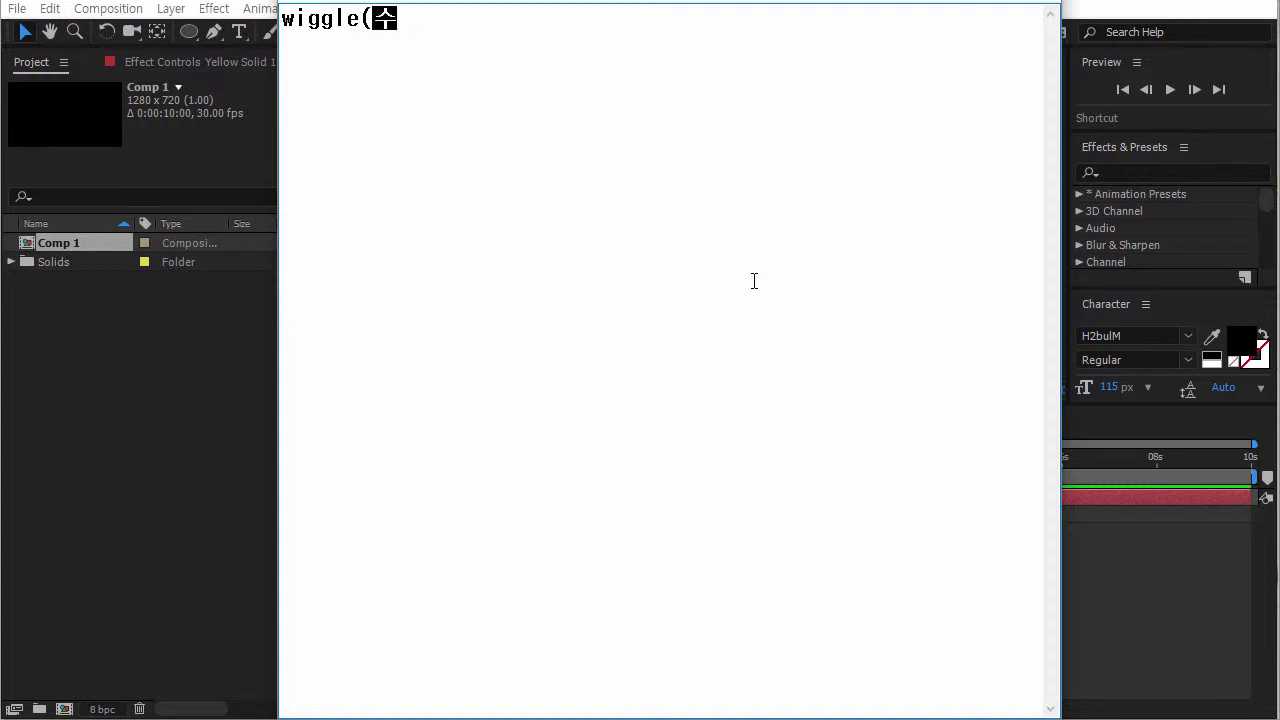
pyautogui.write('ㅏ')
pyautogui.write(',숫ㅈ')
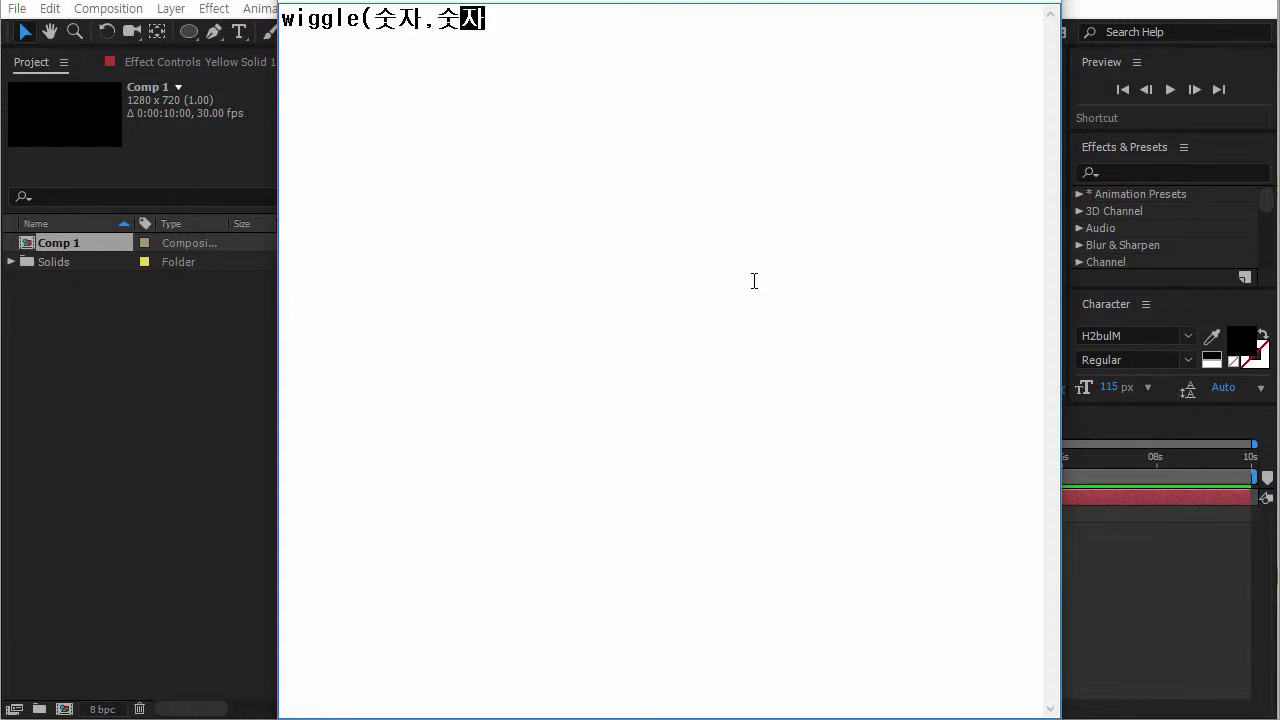
pyautogui.write(')')
# Replace the two arguments so the note reads wiggle(속도,범위), and move the Notepad window lower.
pyautogui.press('Delete')
pyautogui.press('Delete')
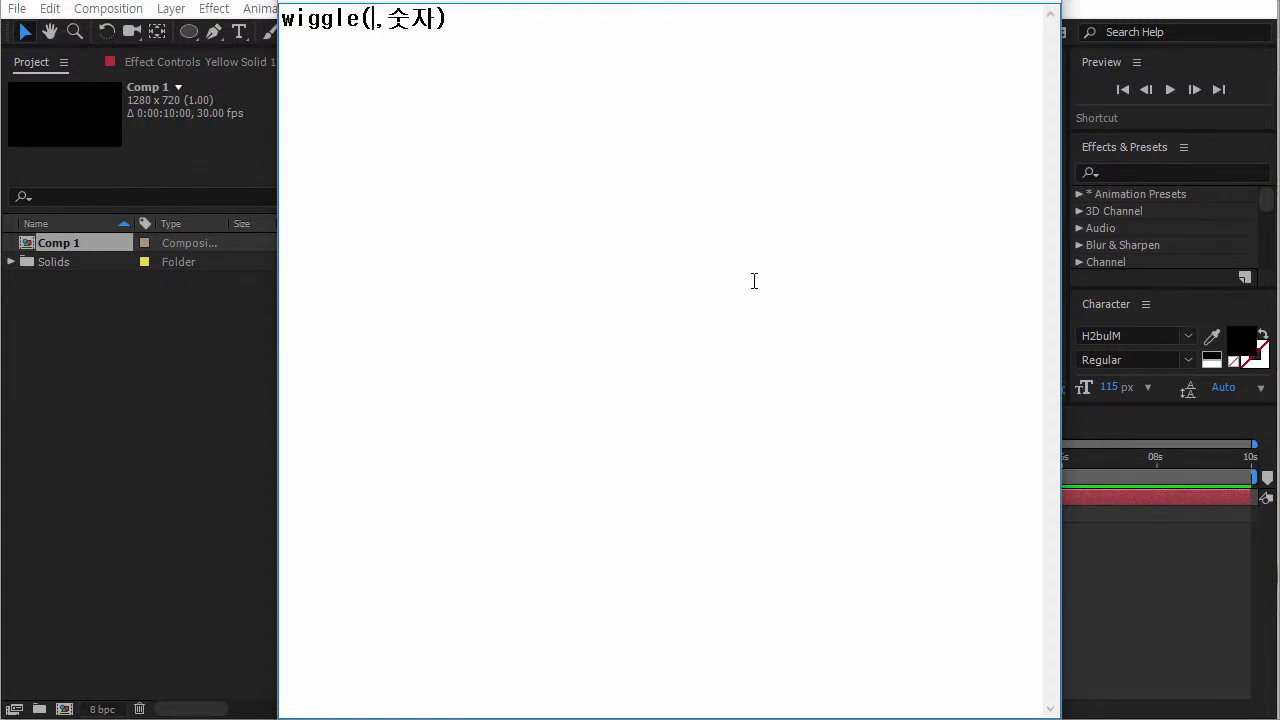
pyautogui.write('숫ㅈ')
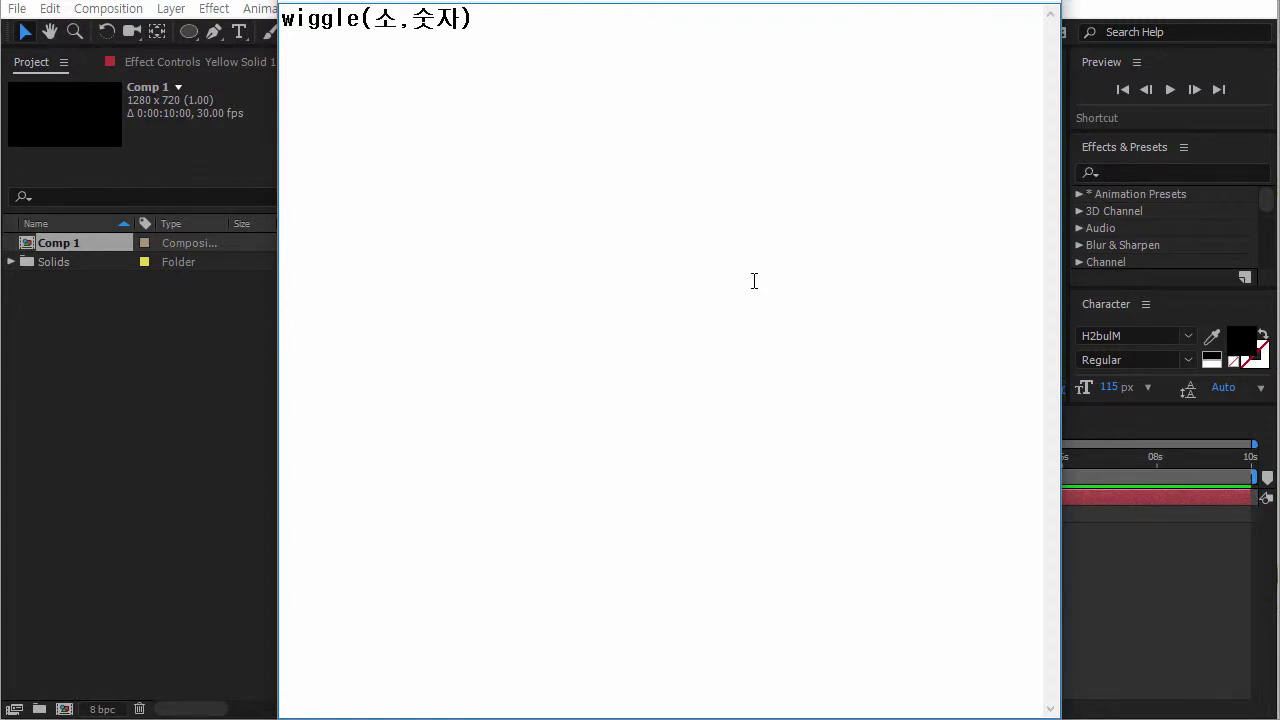
pyautogui.press('BackSpace')
pyautogui.press('BackSpace')
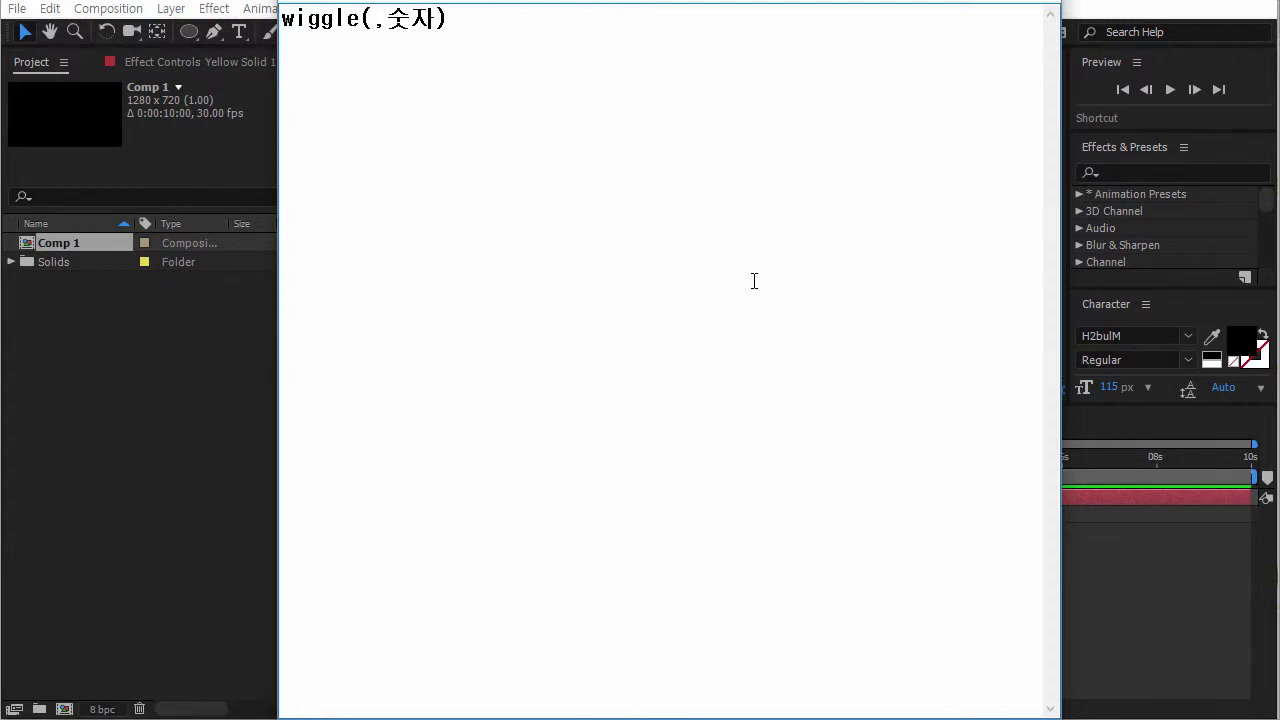
pyautogui.write('속도')
pyautogui.press('Right')
pyautogui.press('Delete')
pyautogui.press('Delete')
pyautogui.write('범위')
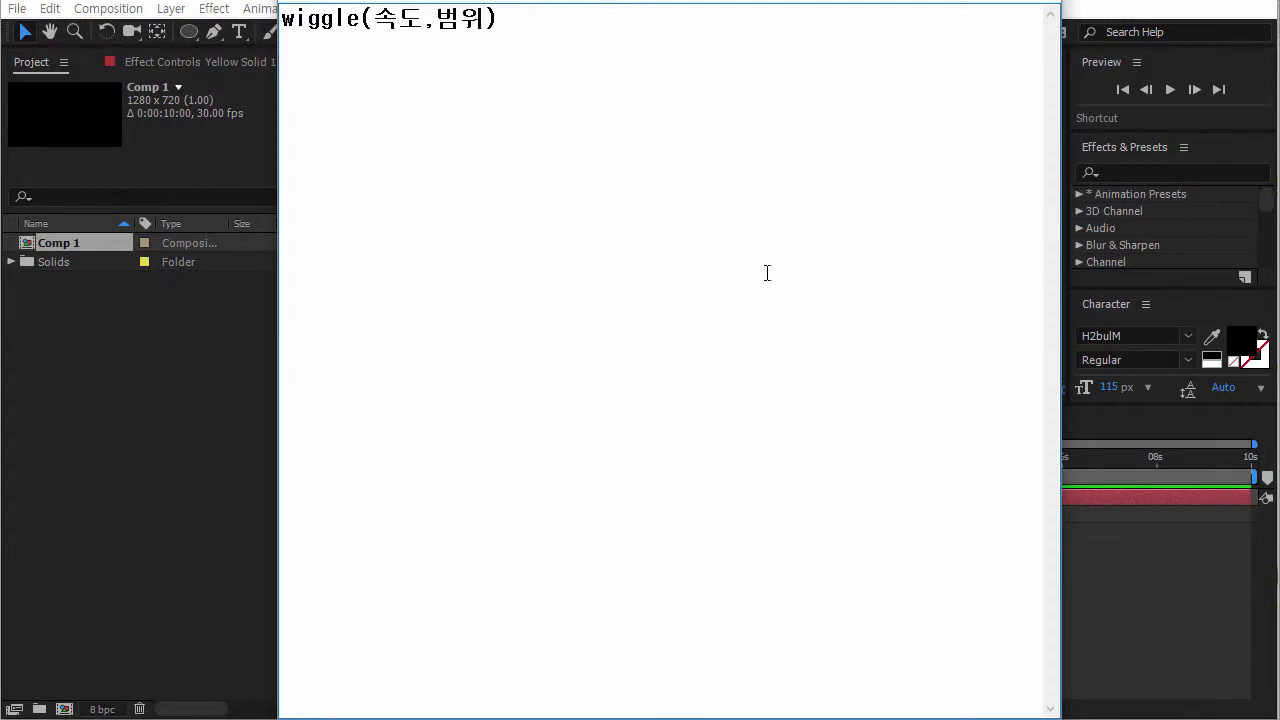
pyautogui.moveTo(751, 2); pyautogui.dragTo(751, 112)
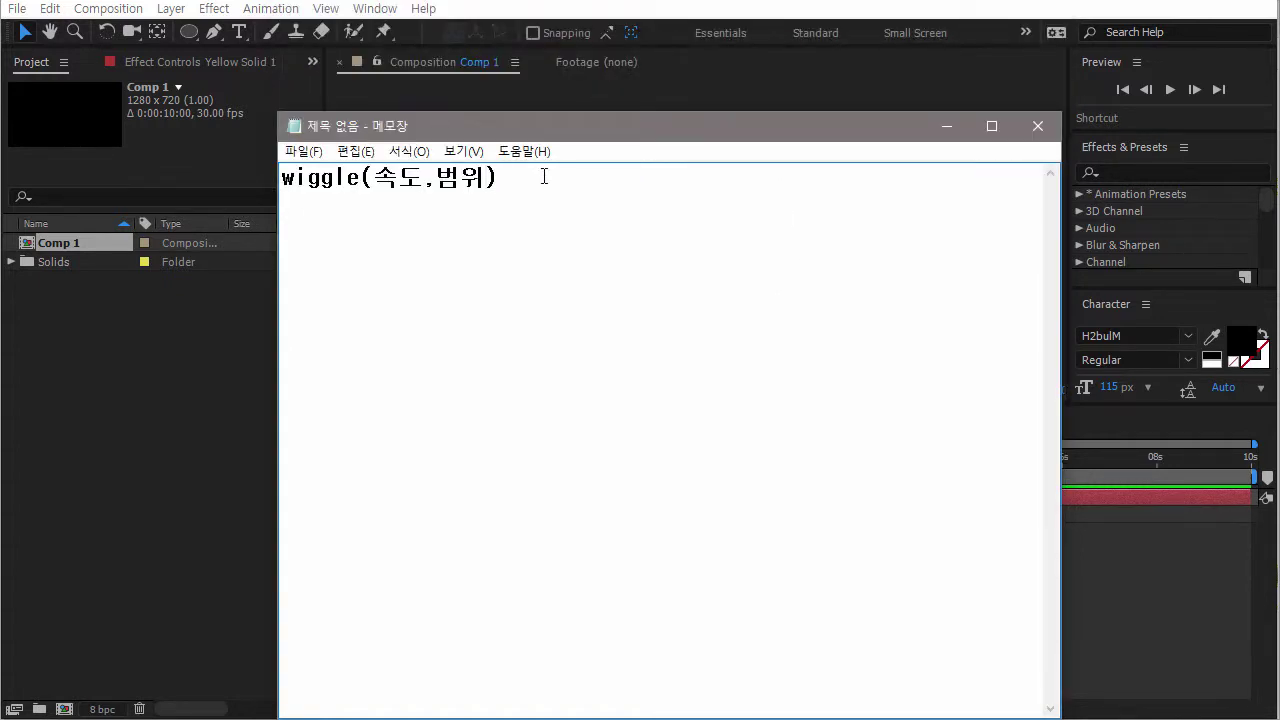
# Add a second line to the note explaining the speed argument as 속도=초당 흔들림.
pyautogui.press('Return')
pyautogui.write('속도=초당 ㅎ흔들리')
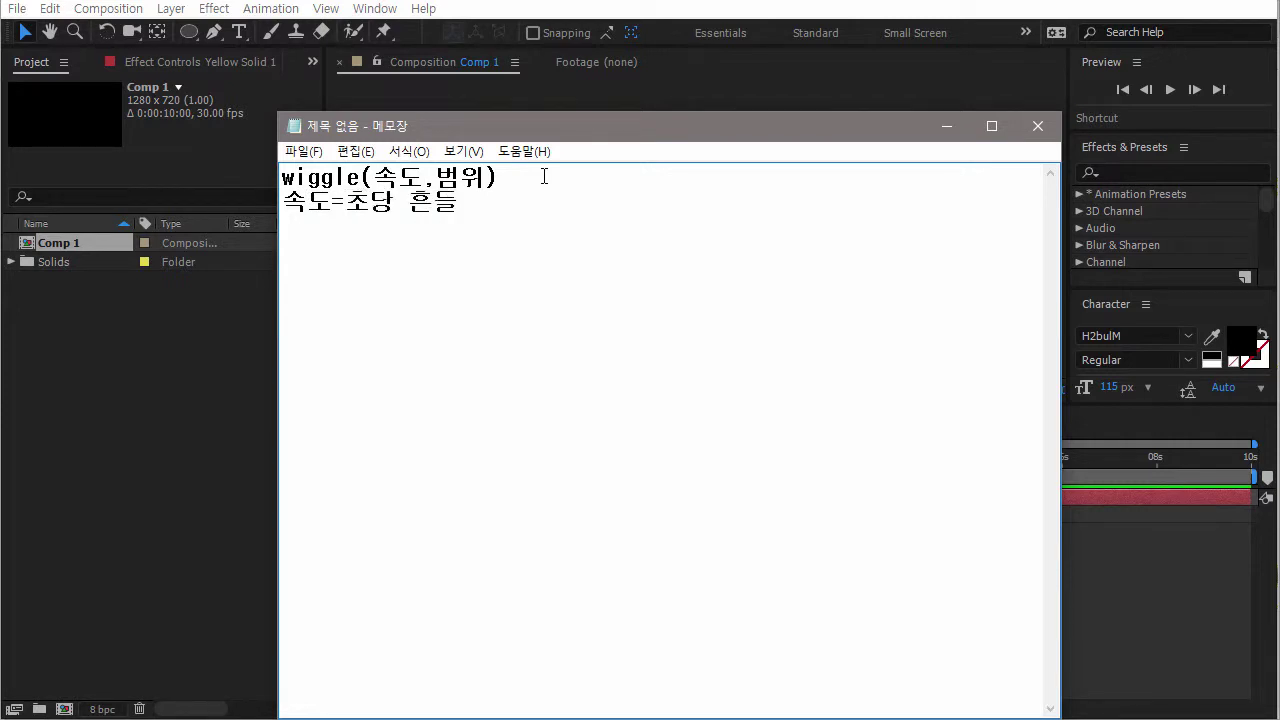
pyautogui.write('ㅁ')
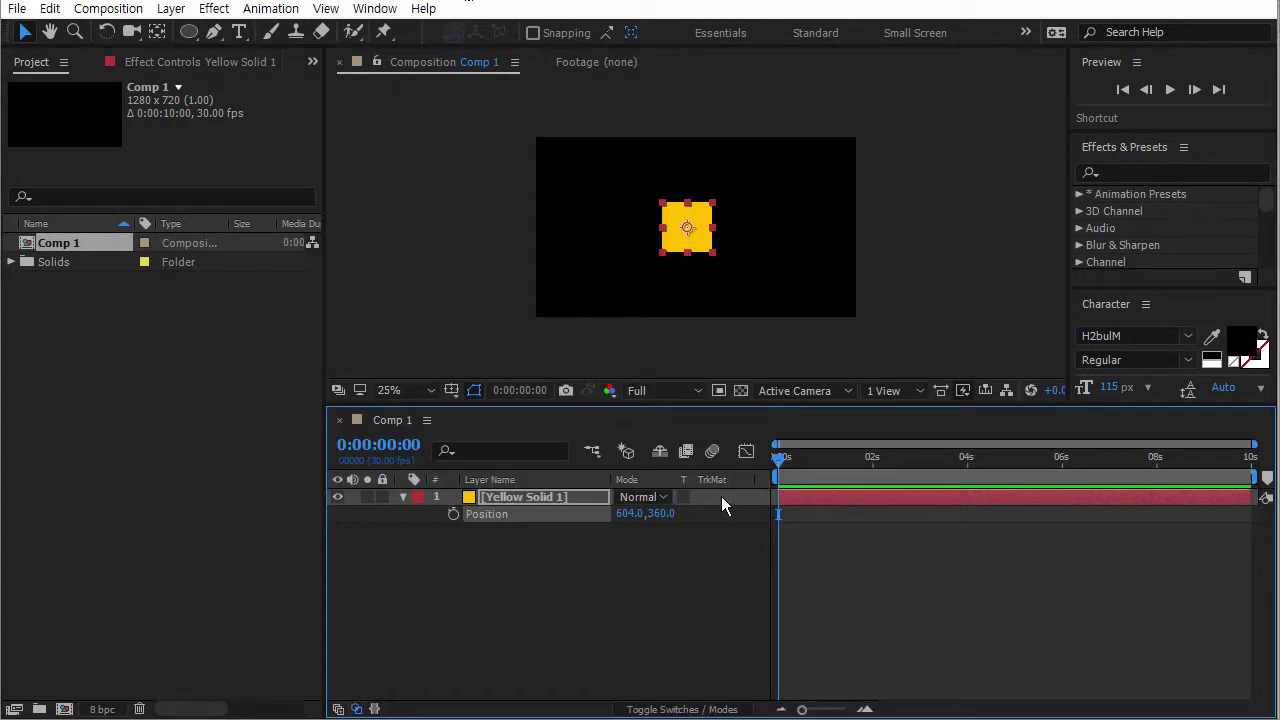
# Switch to After Effects, add the expression wiggle(1,300) to the yellow solid's Position, and scrub the first second to check the motion.
pyautogui.keyDown('alt'); pyautogui.click(453, 514); pyautogui.keyUp('alt')
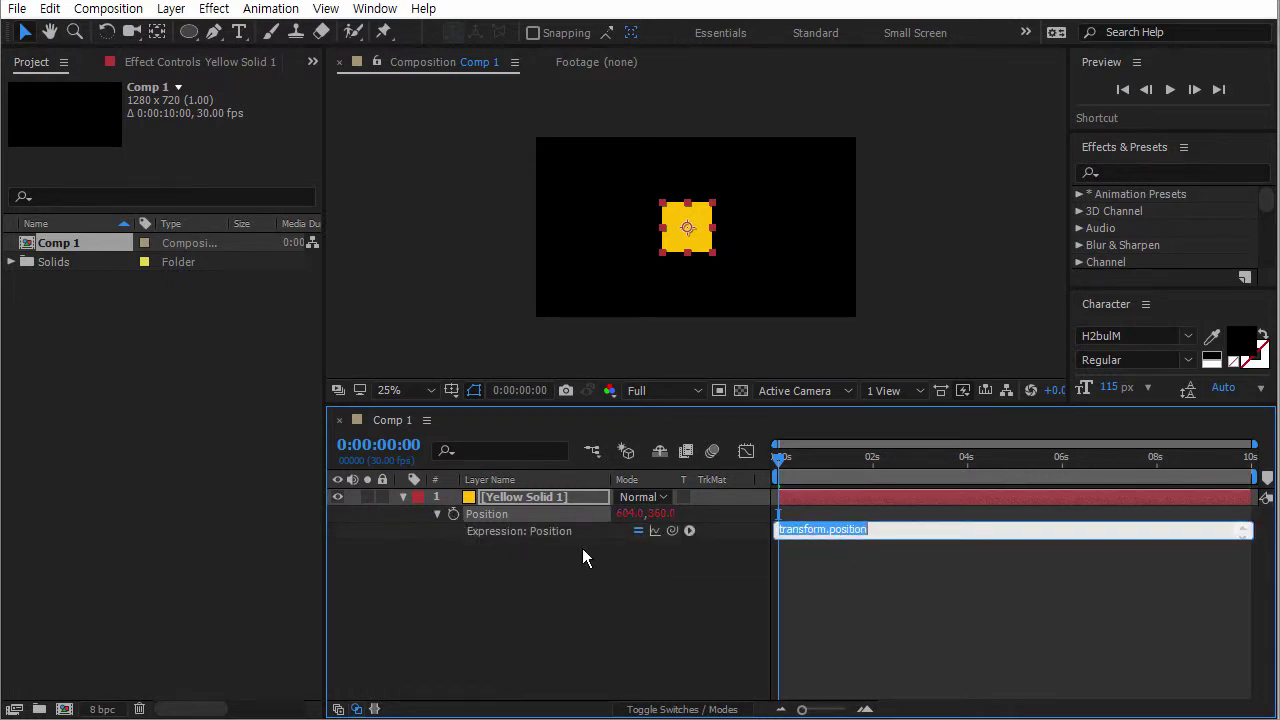
pyautogui.write('wiggle')
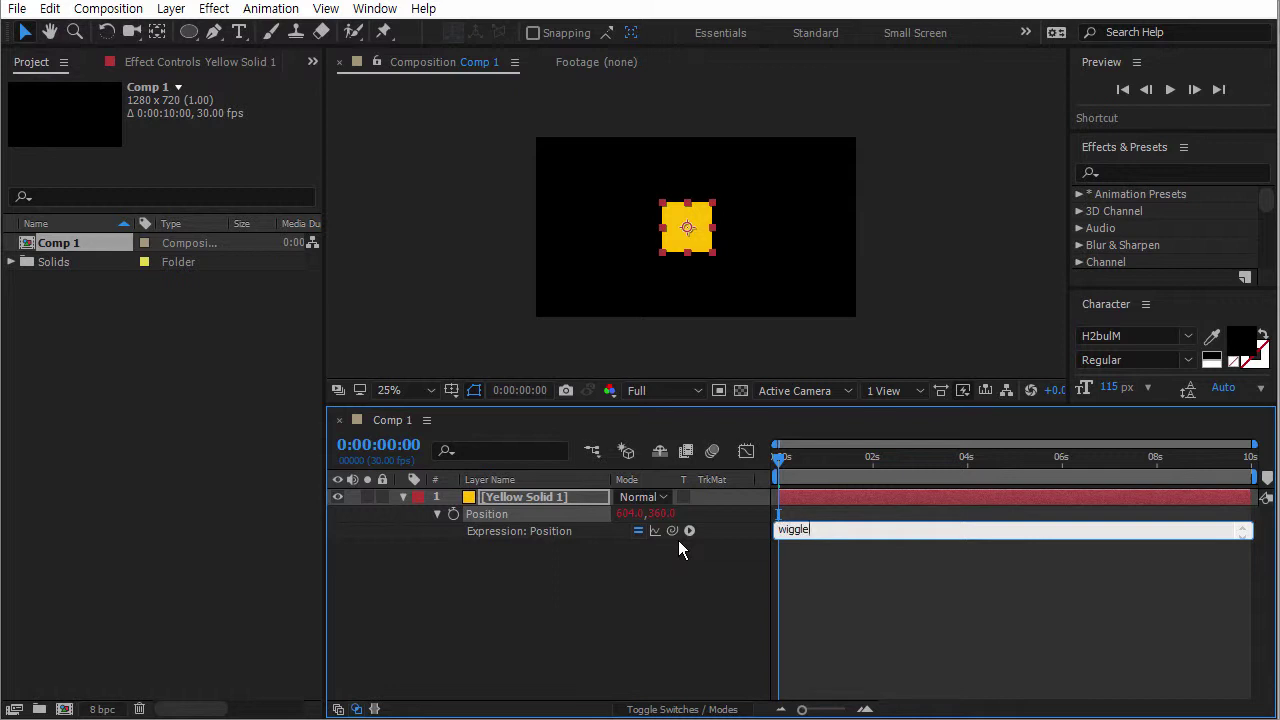
pyautogui.write('(1')
pyautogui.press('BackSpace')
pyautogui.write('2')
pyautogui.press('BackSpace')
pyautogui.write('1,300)')
pyautogui.click(885, 595)
pyautogui.moveTo(798, 460); pyautogui.dragTo(821, 485)
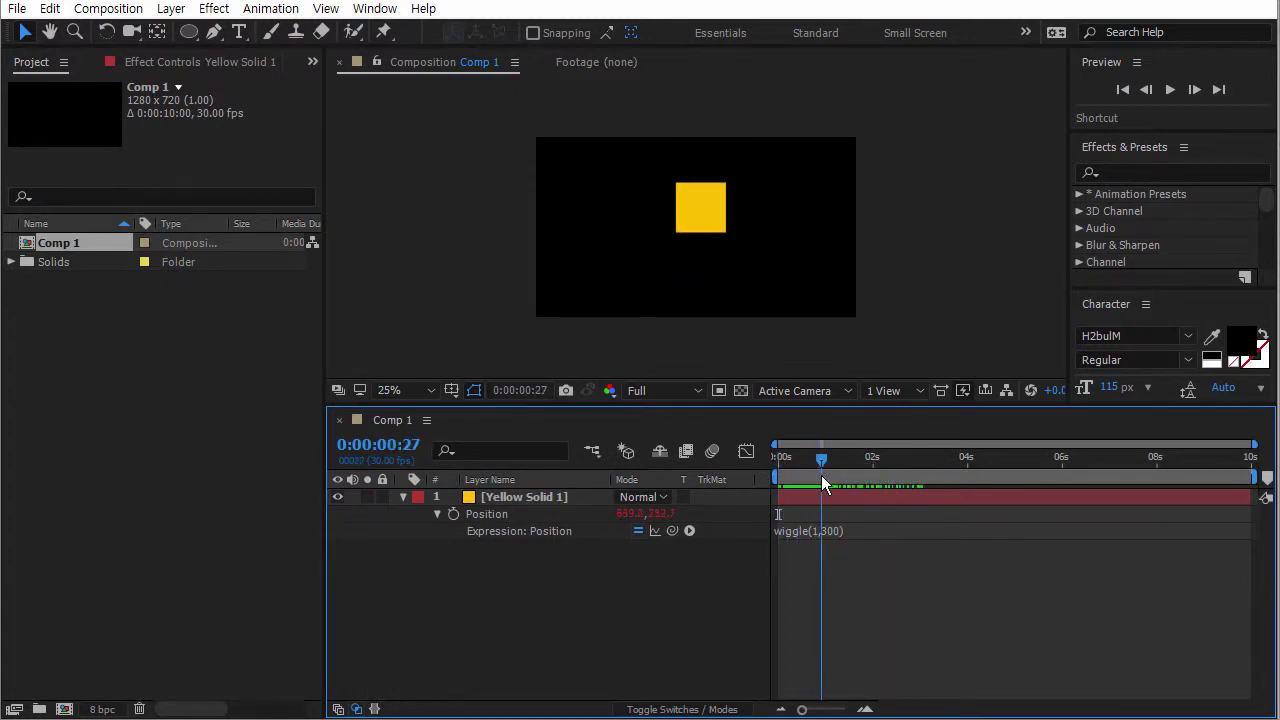
# Change the expression's range to 500 so it reads wiggle(1,500), and scrub the timeline to check the motion.
pyautogui.click(828, 536)
pyautogui.click(828, 530)
pyautogui.press('BackSpace')
pyautogui.write('5')
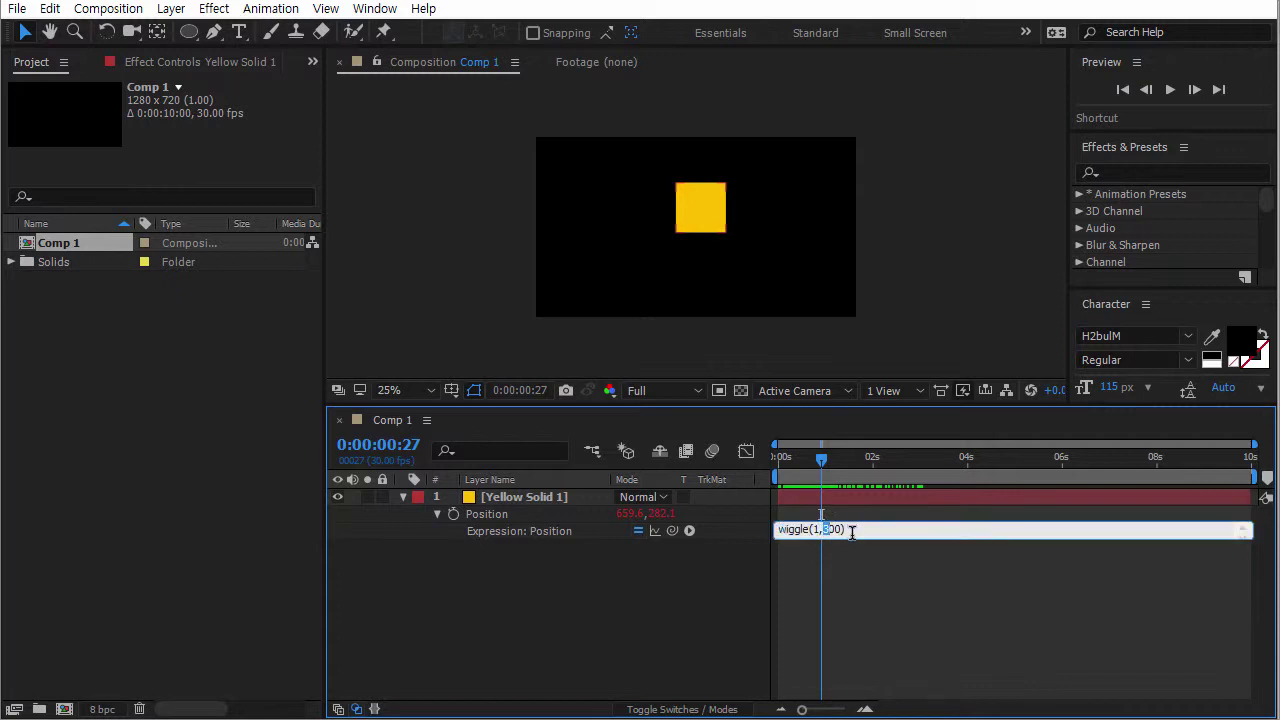
pyautogui.click(823, 505)
pyautogui.moveTo(821, 462)
pyautogui.mouseDown()
pyautogui.moveTo(786, 465)
pyautogui.moveTo(1019, 496)
pyautogui.moveTo(1057, 486)
pyautogui.moveTo(802, 472)
pyautogui.mouseUp()
# Raise the wiggle range to 1000 while keeping the speed at 1, and scrub the timeline to compare the movement.
pyautogui.click(828, 530)
pyautogui.click(826, 529)
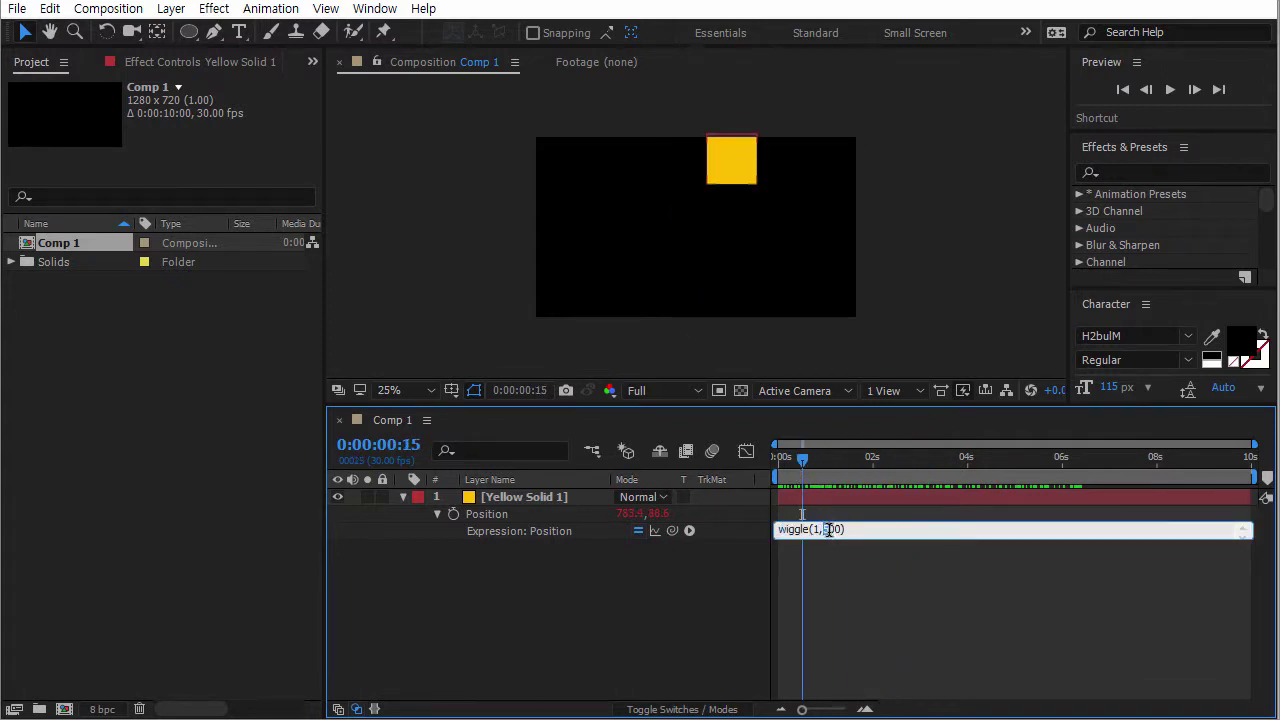
pyautogui.click(841, 541)
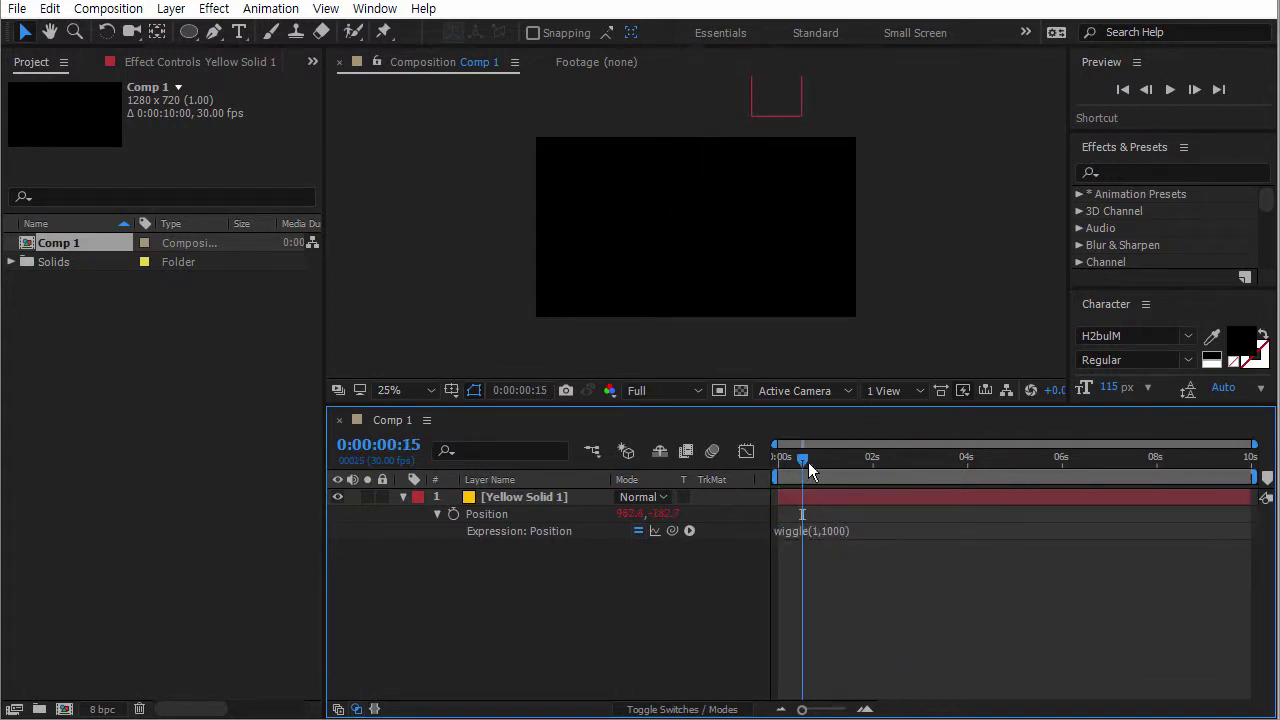
pyautogui.moveTo(810, 472)
pyautogui.mouseDown()
pyautogui.moveTo(1039, 473)
pyautogui.moveTo(797, 474)
pyautogui.moveTo(823, 470)
pyautogui.mouseUp()
# Lower the wiggle speed to 0.1 so the expression reads wiggle(0.1,1000), and scrub the timeline to check it.
pyautogui.click(820, 529)
pyautogui.click(816, 529)
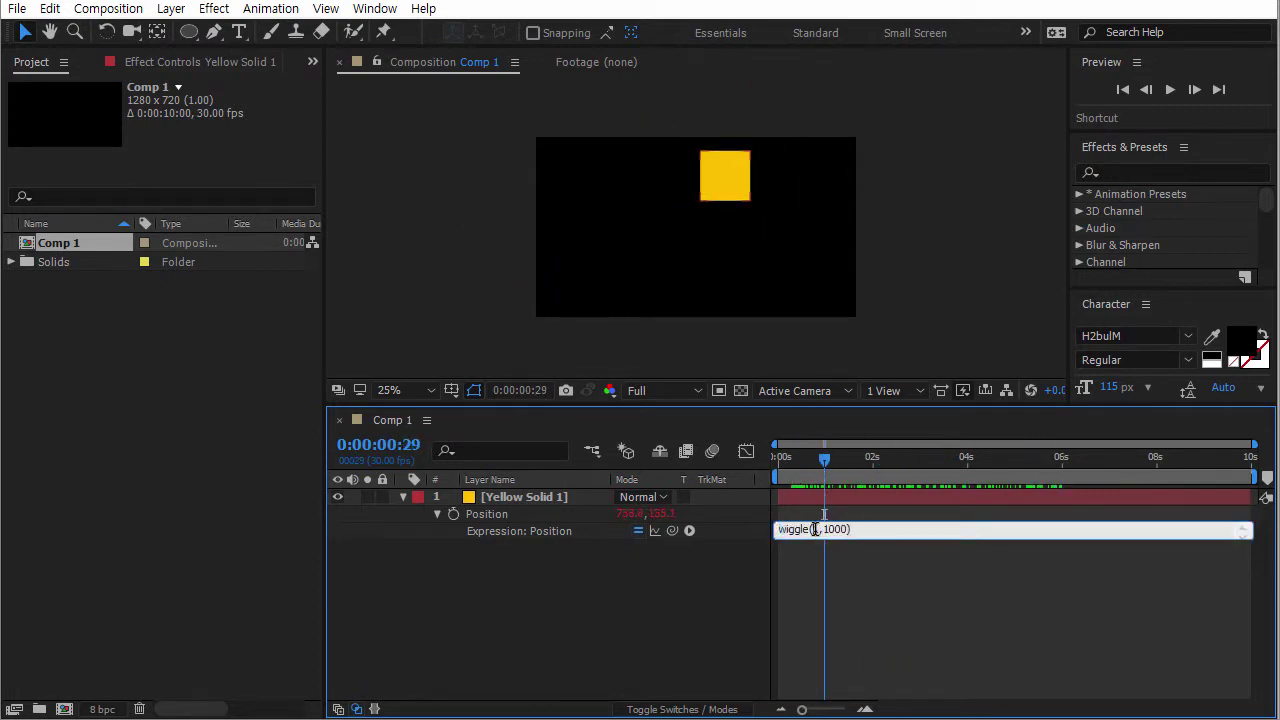
pyautogui.write('0.')
pyautogui.click(873, 594)
pyautogui.click(800, 462)
pyautogui.moveTo(798, 465); pyautogui.dragTo(846, 462)
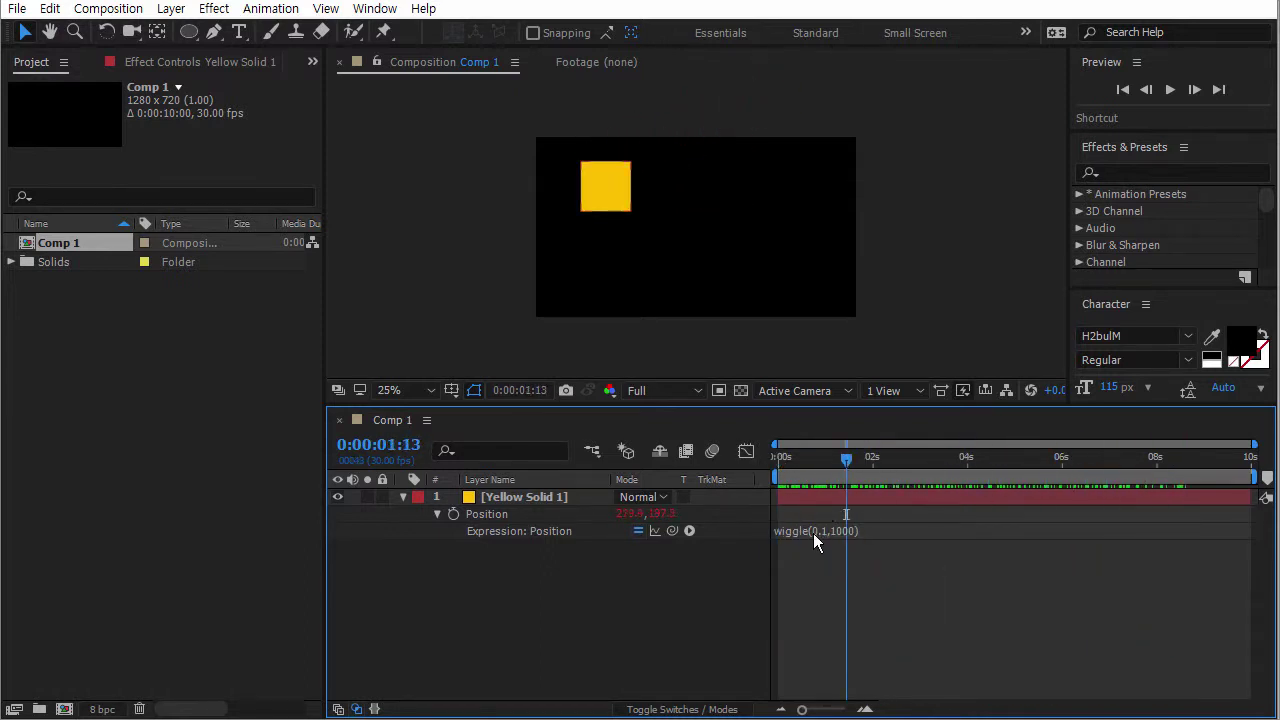
# Reduce the range so the expression reads wiggle(0.1,500), and return the playhead to the start.
pyautogui.click(840, 530)
pyautogui.click(859, 530)
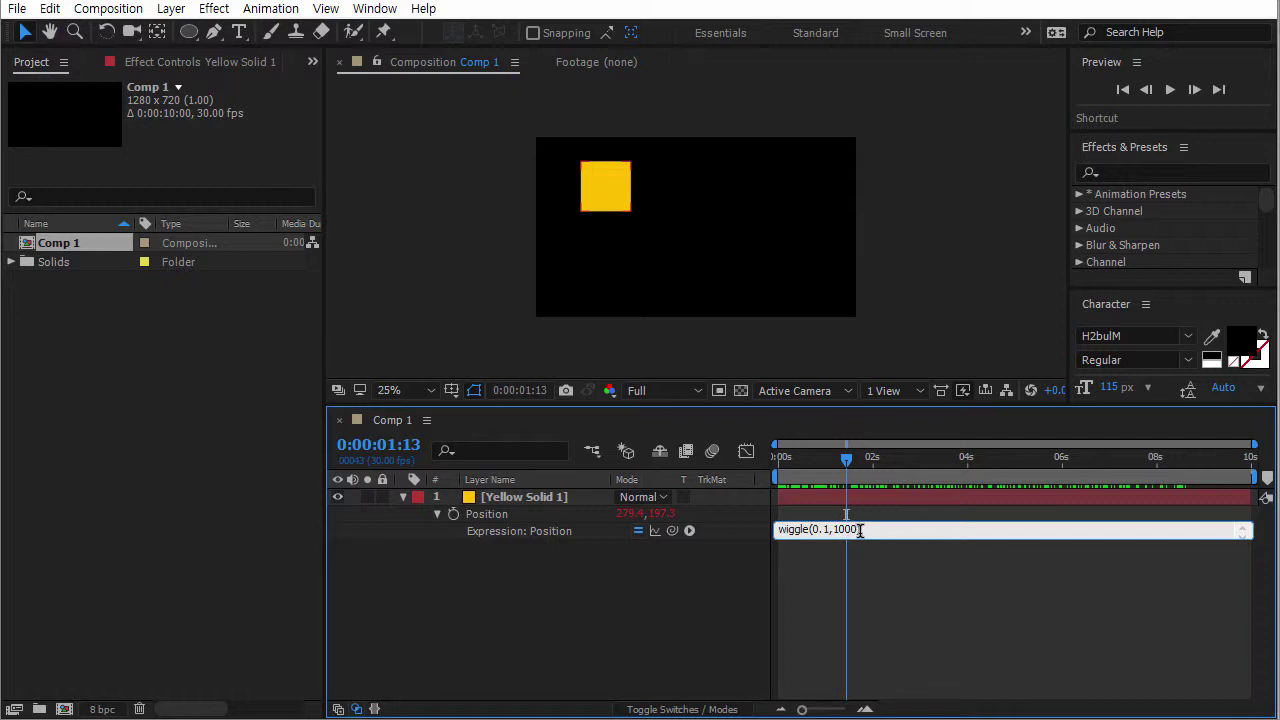
pyautogui.write('5')
pyautogui.press('BackSpace')
pyautogui.click(874, 572)
pyautogui.moveTo(849, 455); pyautogui.dragTo(776, 490)
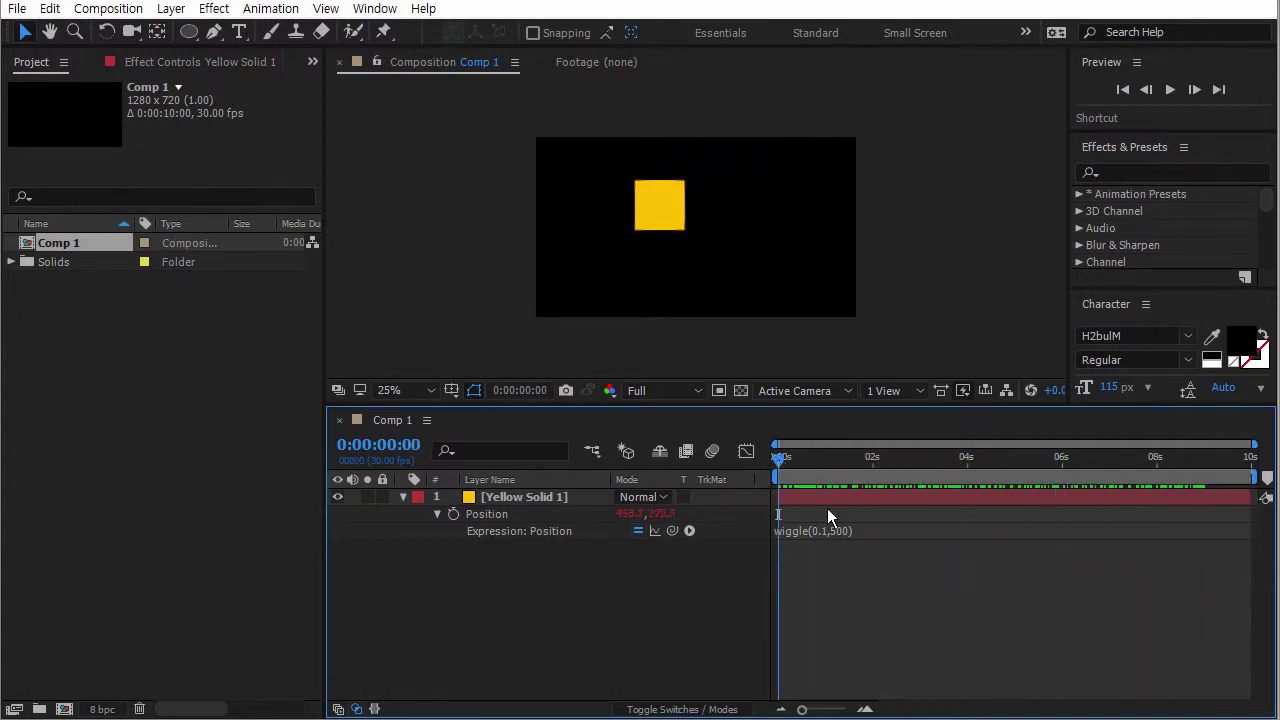
# Set the wiggle speed to 30 with the range kept at 500, and scrub the first two seconds.
pyautogui.click(820, 530)
pyautogui.click(817, 529)
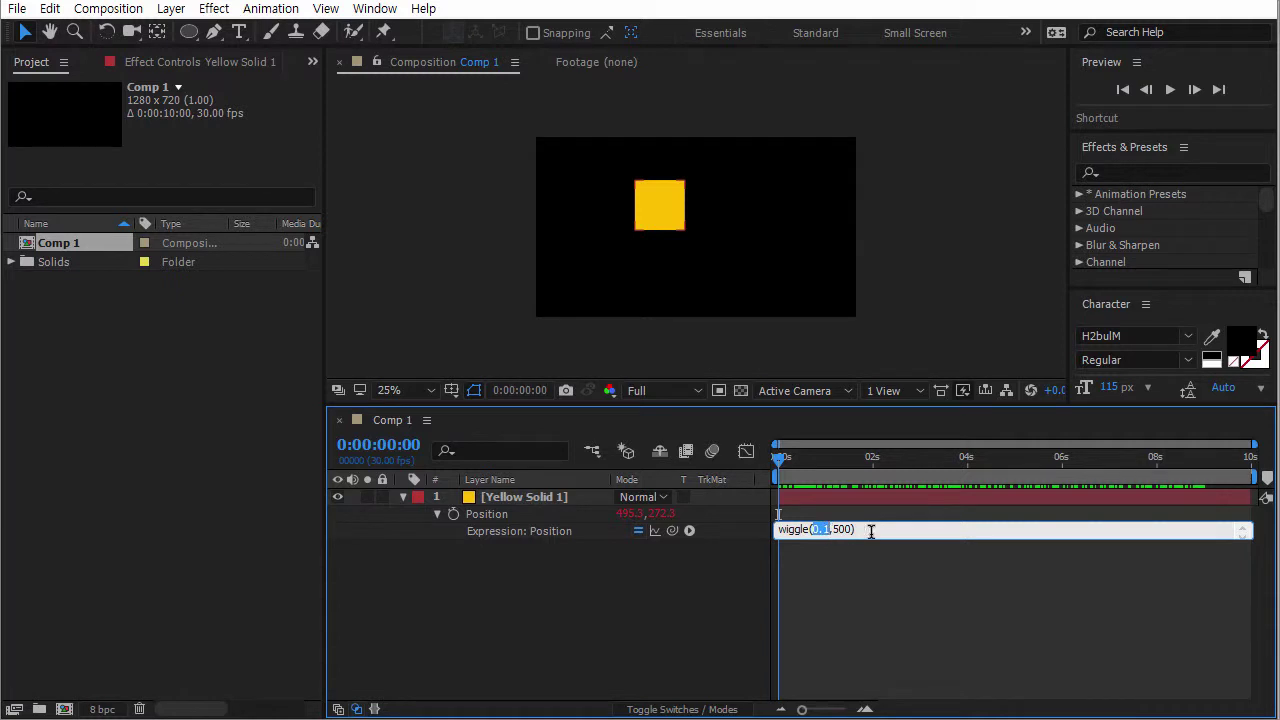
pyautogui.write('30')
pyautogui.click(858, 589)
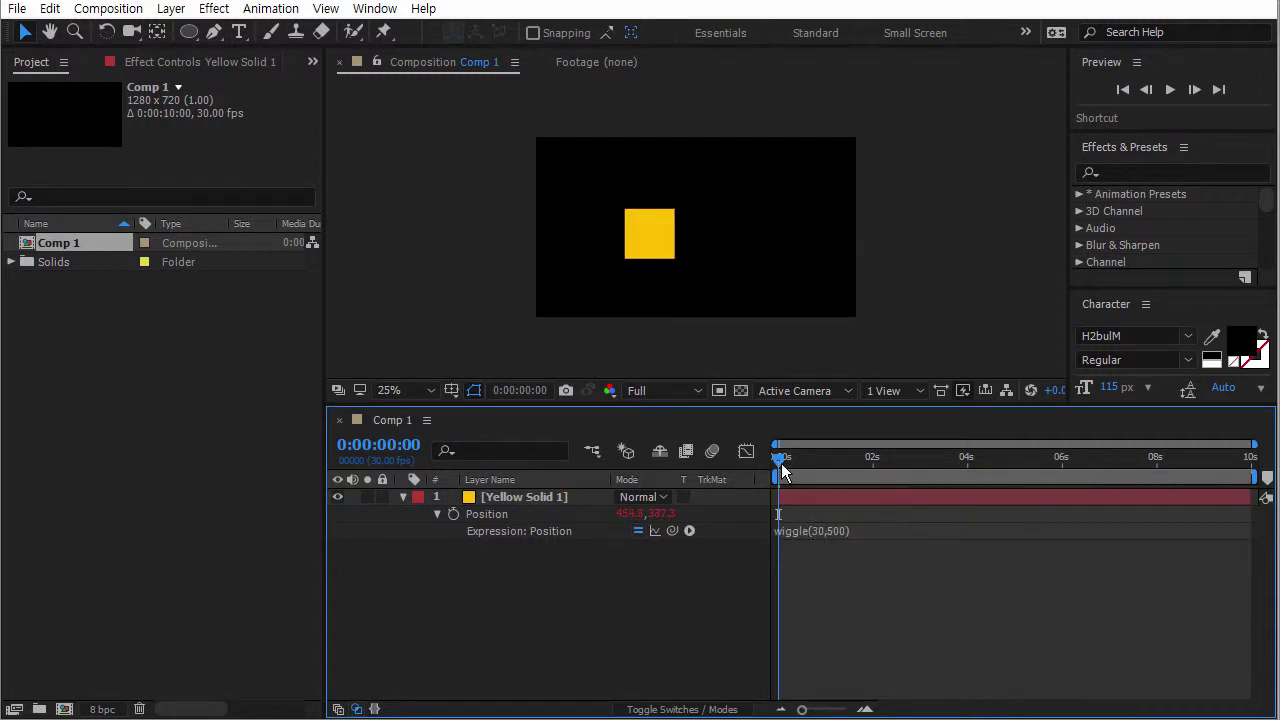
pyautogui.moveTo(779, 459); pyautogui.dragTo(862, 474)
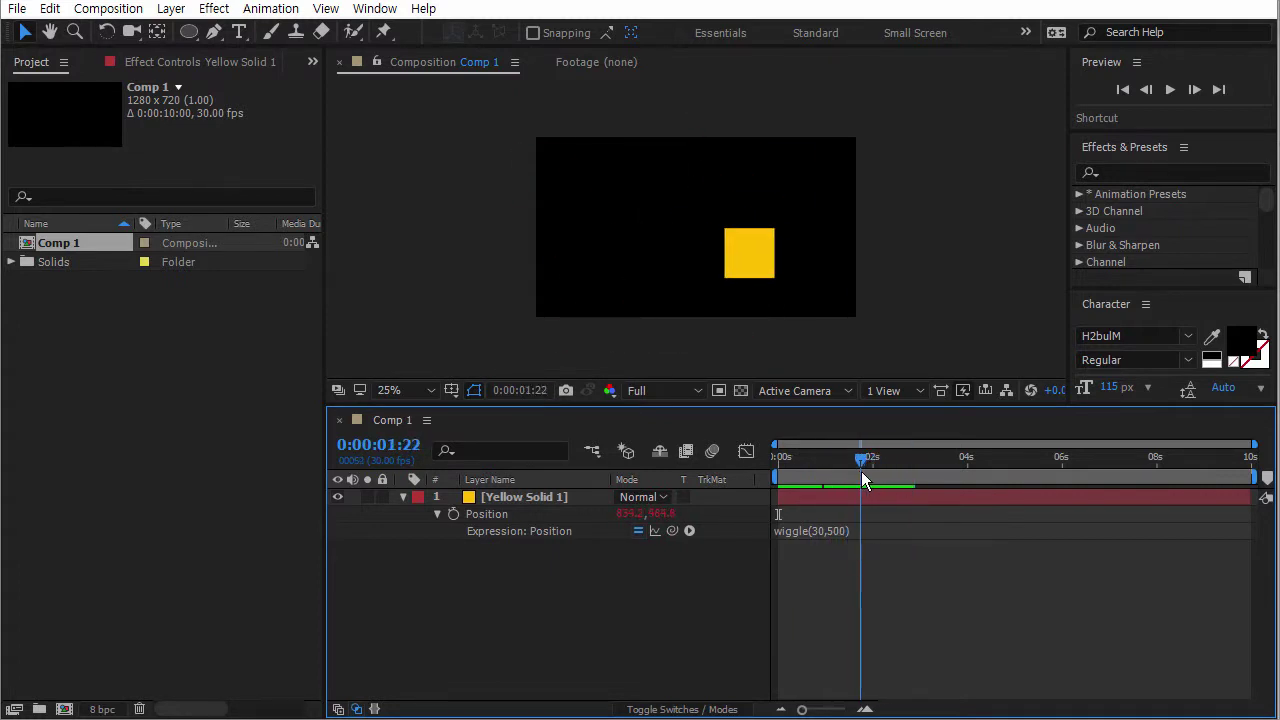
# Try a wiggle speed of 50 in the Position expression and scrub the timeline to compare it.
pyautogui.click(818, 533)
pyautogui.click(822, 531)
pyautogui.press('BackSpace')
pyautogui.press('BackSpace')
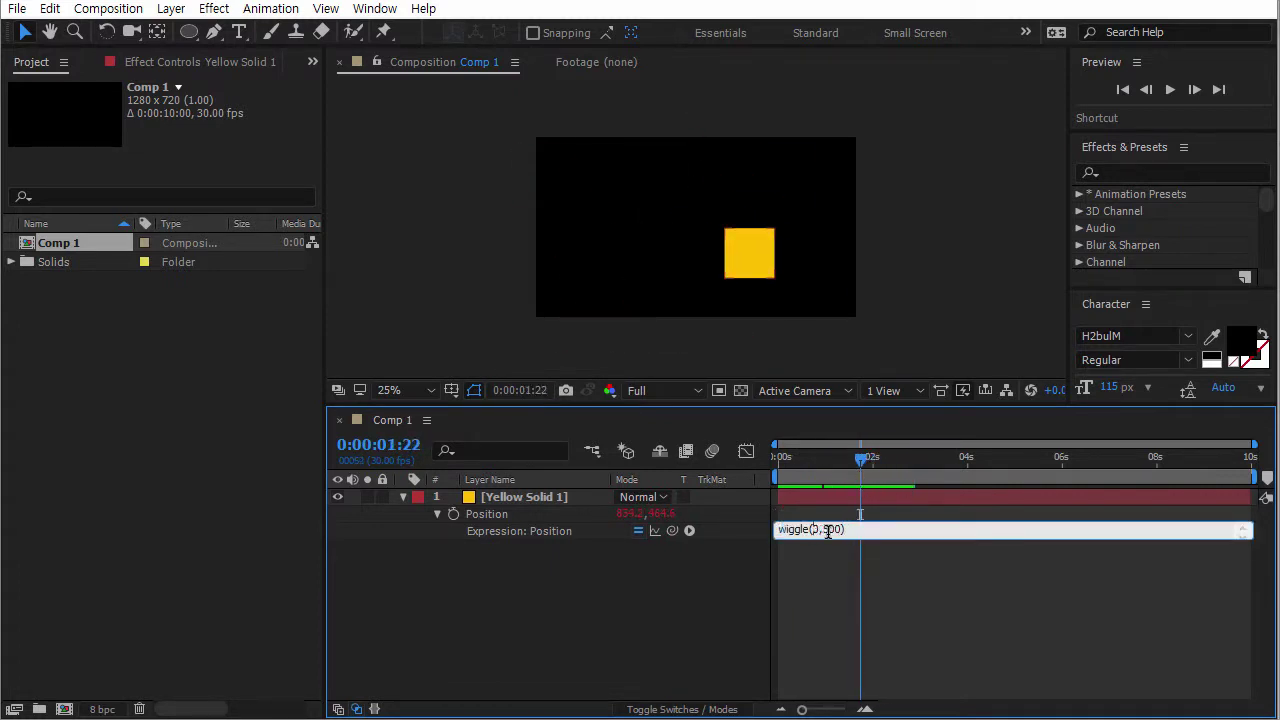
pyautogui.write('50')
pyautogui.click(854, 578)
pyautogui.moveTo(851, 483)
pyautogui.mouseDown()
pyautogui.moveTo(823, 470)
pyautogui.moveTo(839, 469)
pyautogui.mouseUp()
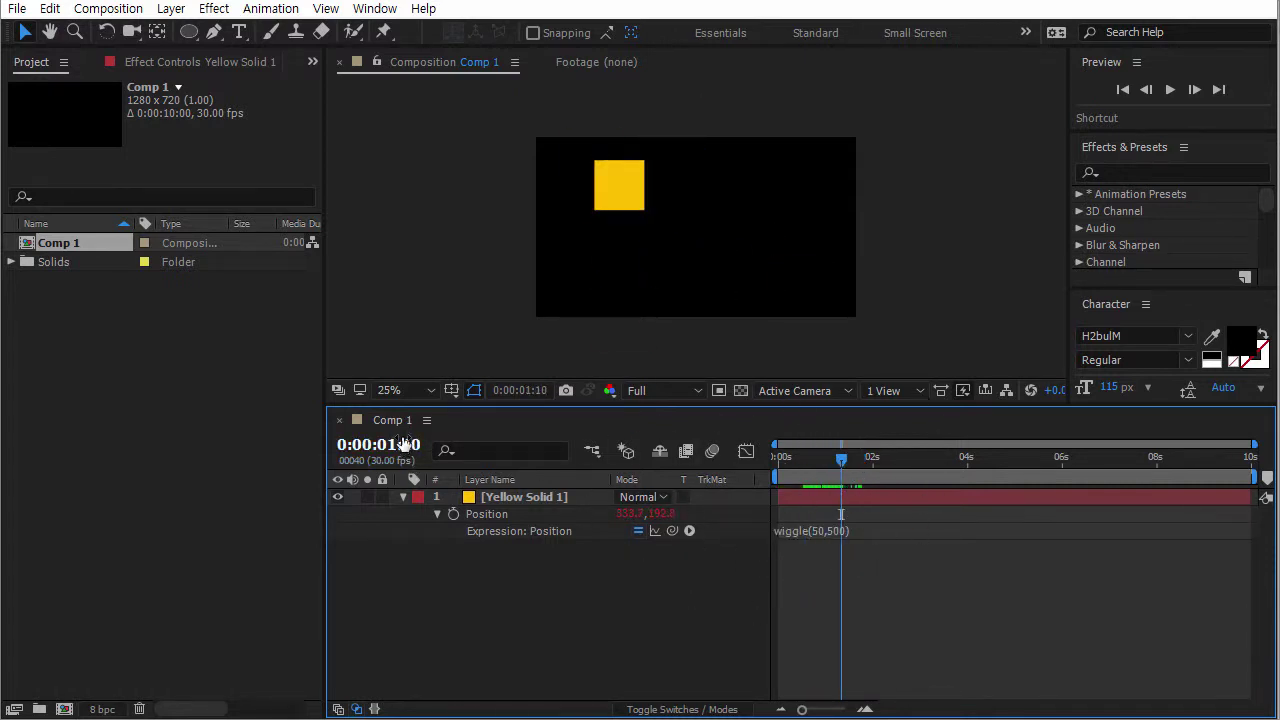
# Check the composition's frame rate in its settings, then leave them without making changes.
pyautogui.click(118, 9)
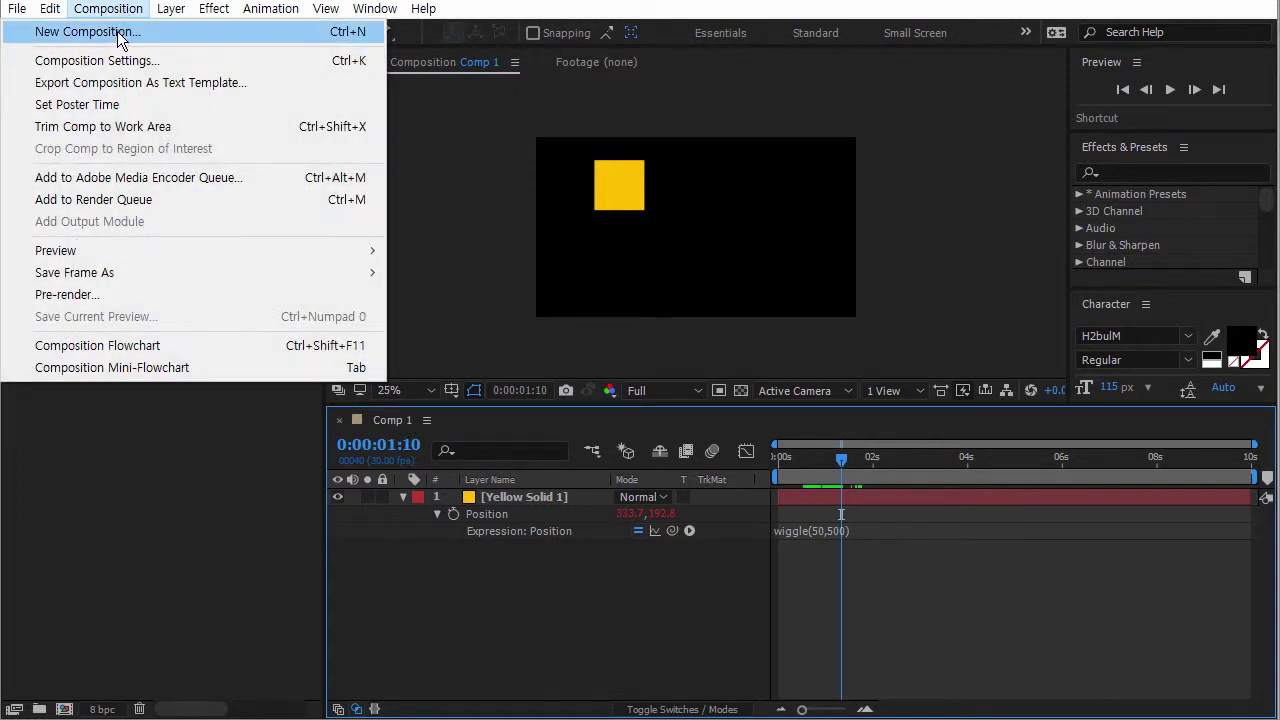
pyautogui.click(112, 58)
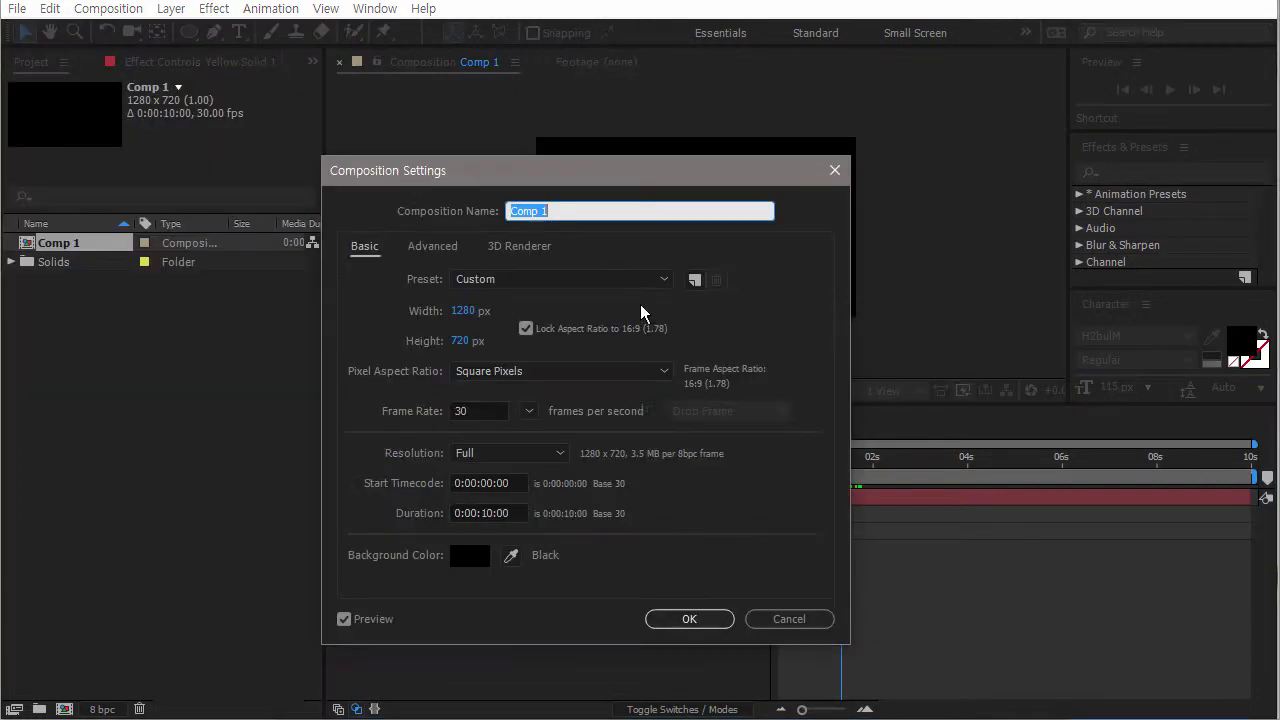
pyautogui.click(458, 411)
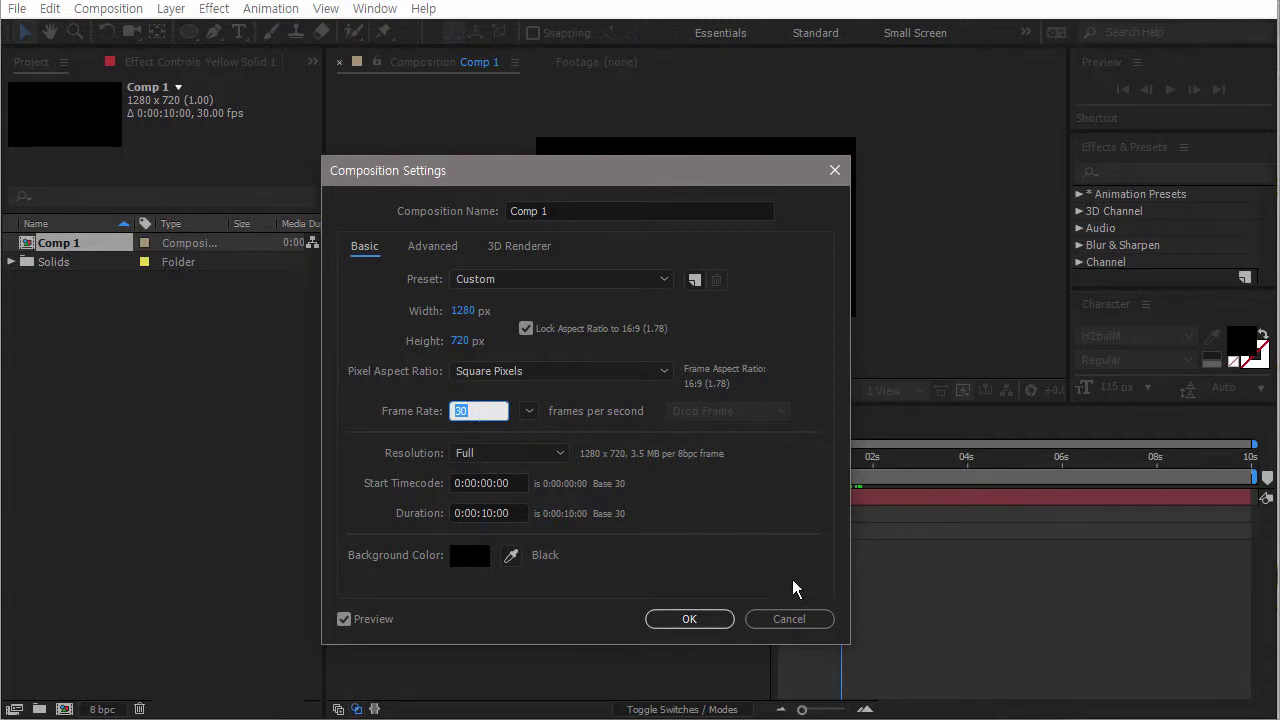
pyautogui.click(789, 619)
# Set the wiggle speed back to 30 so the expression reads wiggle(30,500), and scrub the motion.
pyautogui.click(828, 530)
pyautogui.click(820, 530)
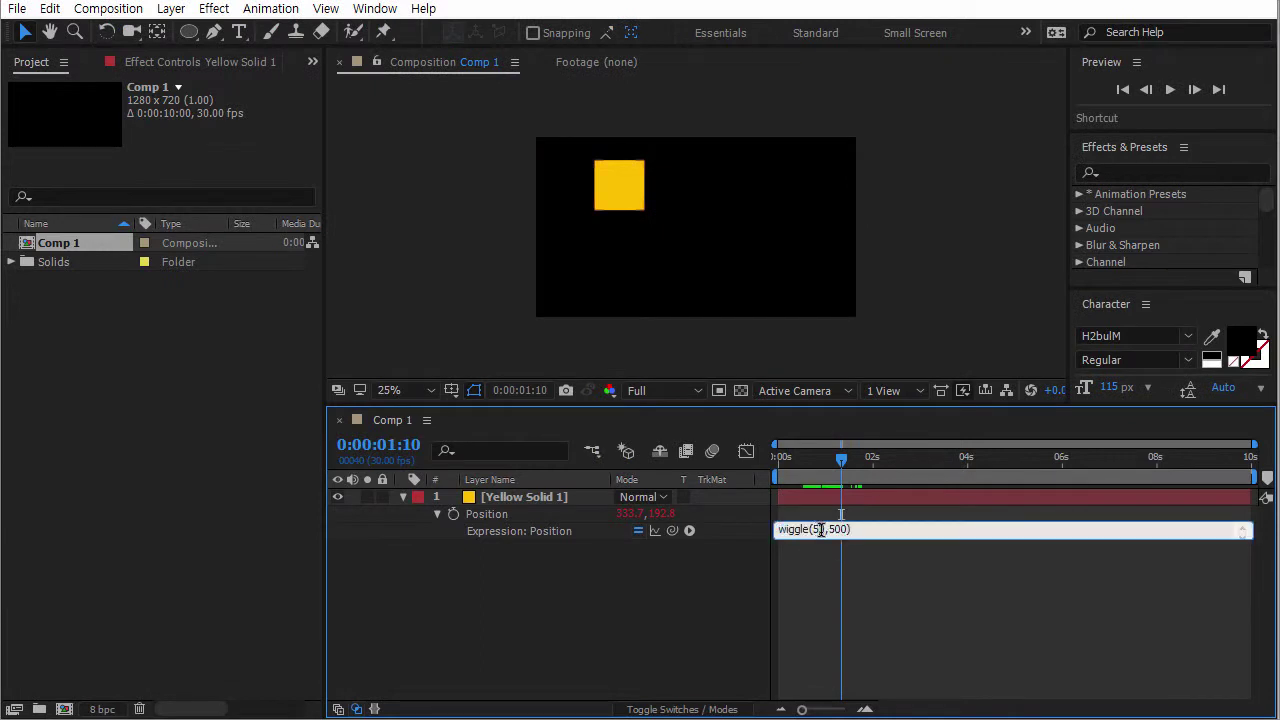
pyautogui.press('BackSpace')
pyautogui.press('BackSpace')
pyautogui.write('30')
pyautogui.click(823, 569)
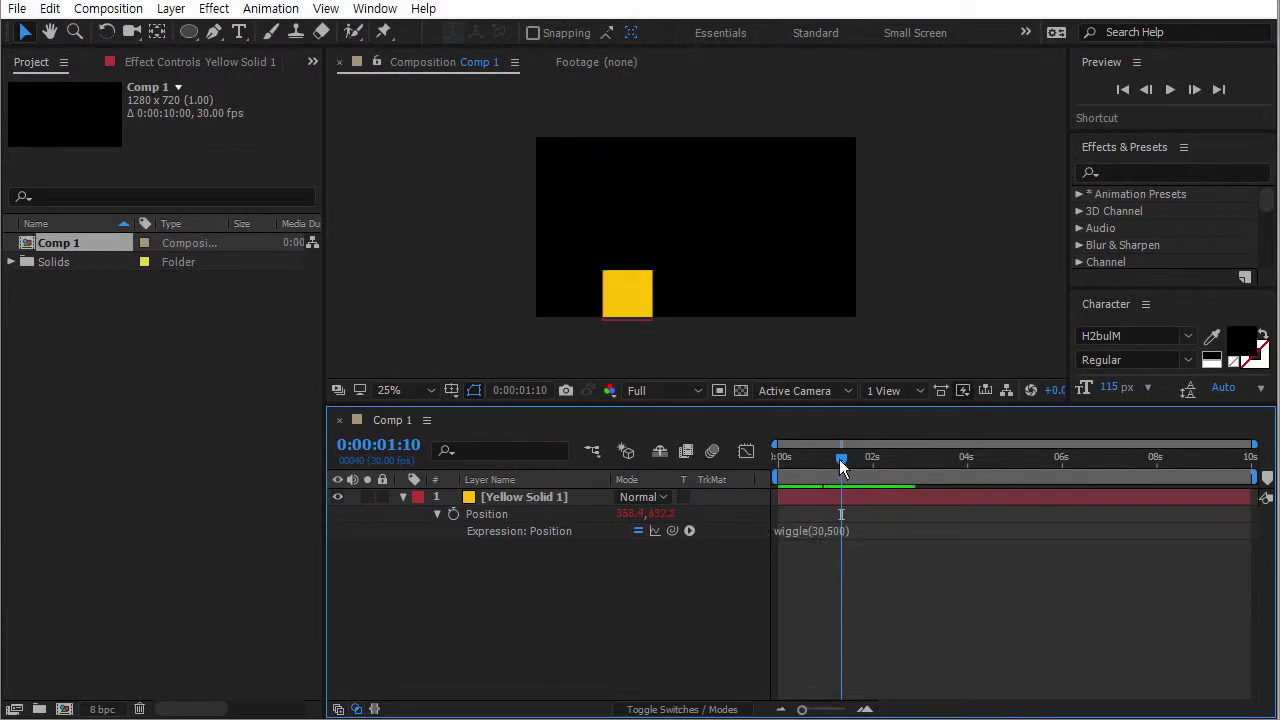
pyautogui.moveTo(839, 459); pyautogui.dragTo(800, 463)
# Lower the wiggle speed to 10 in the Position expression and scrub forward to about 0:00:02:22.
pyautogui.click(825, 535)
pyautogui.click(818, 530)
pyautogui.click(840, 535)
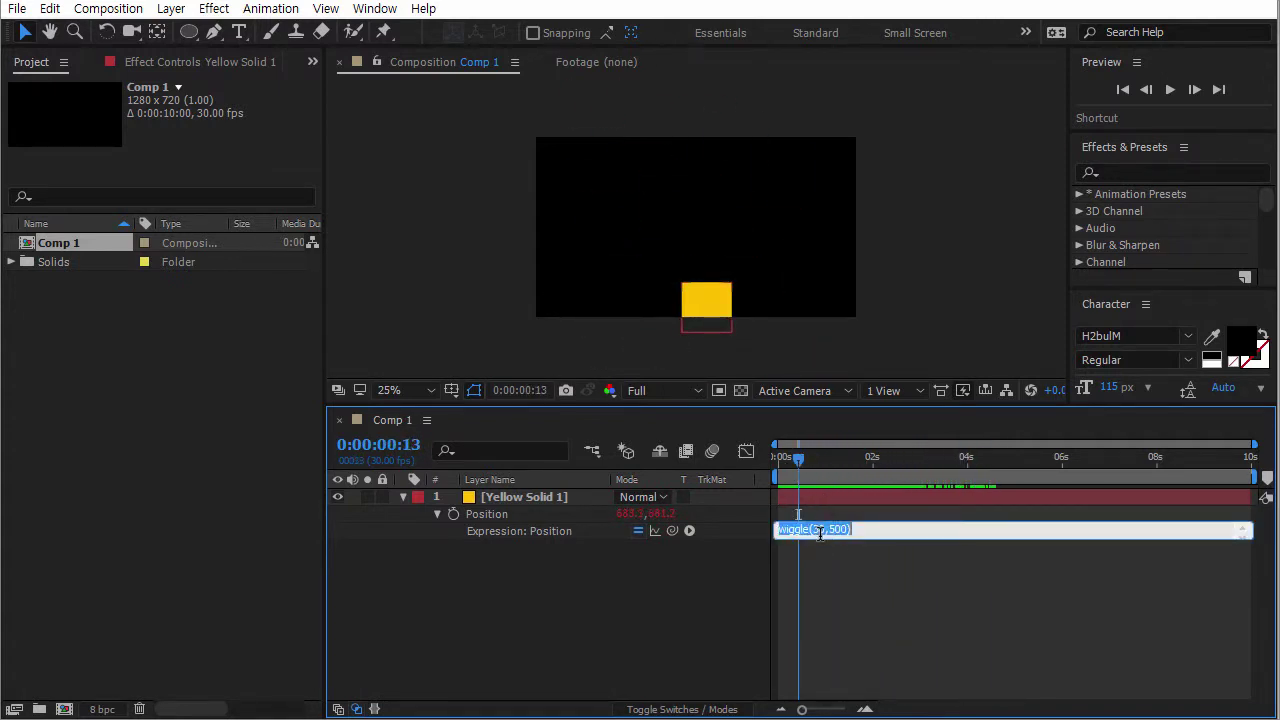
pyautogui.click(817, 530)
pyautogui.write('10')
pyautogui.moveTo(806, 462); pyautogui.dragTo(907, 470)
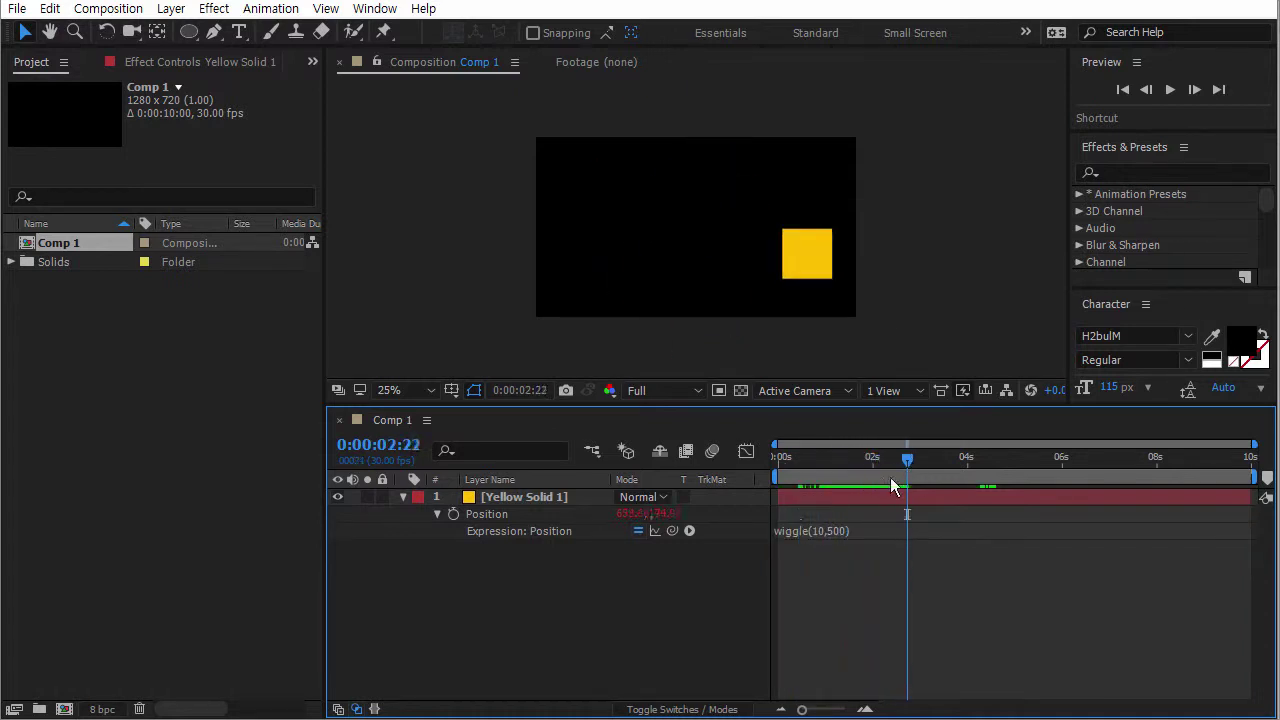
# Set the expression to wiggle(5,500) and scrub the timeline to review the slower motion.
pyautogui.click(821, 535)
pyautogui.doubleClick(815, 530)
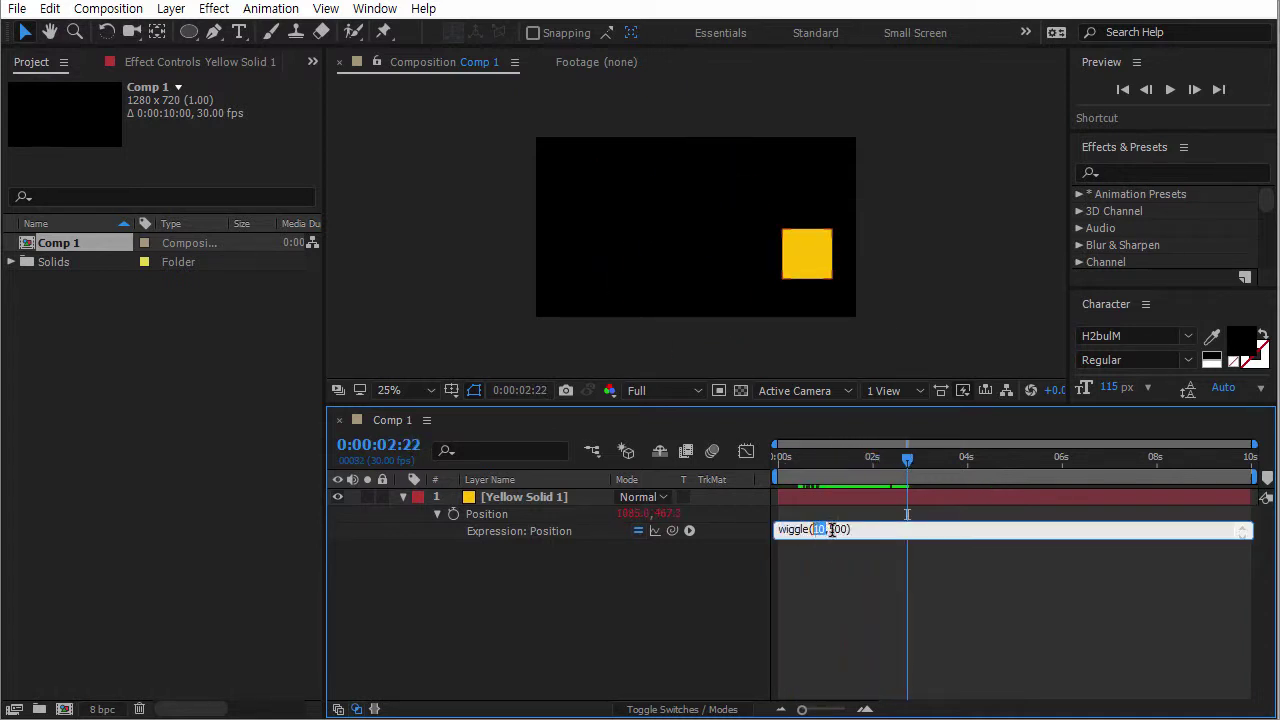
pyautogui.write('5')
pyautogui.moveTo(887, 466); pyautogui.dragTo(855, 472)
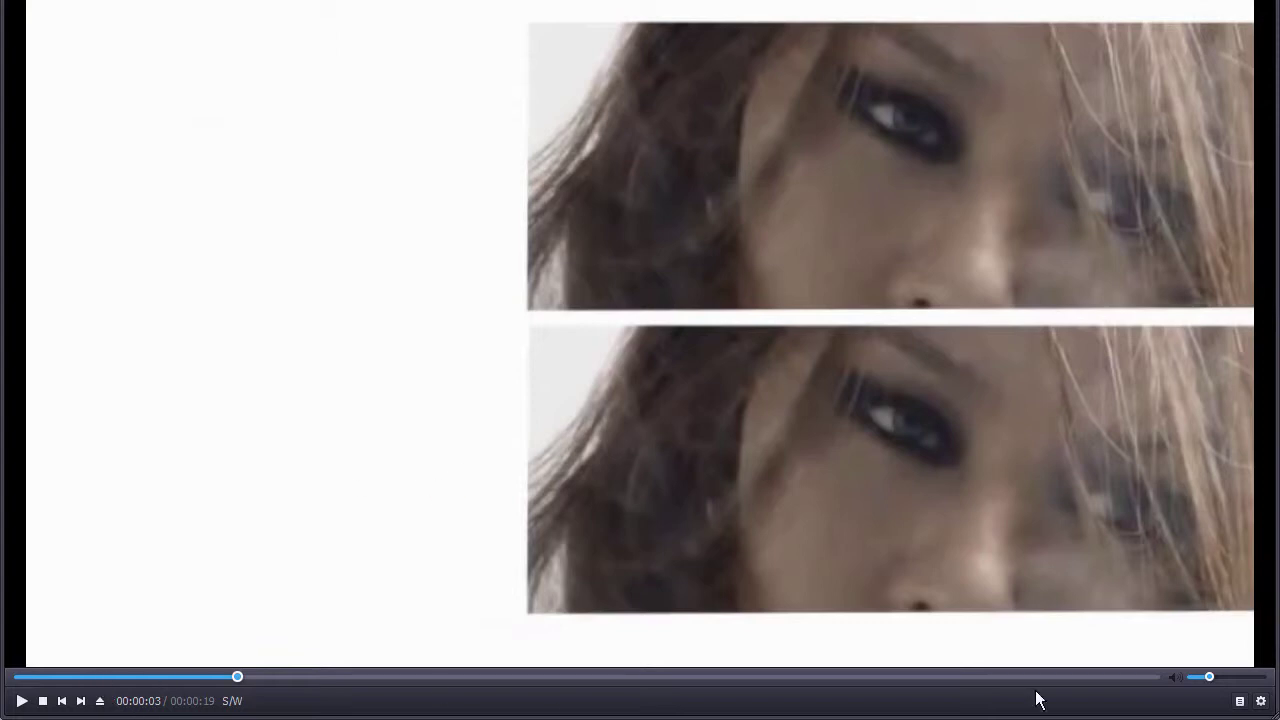
# Switch to the video player, lower its volume, and play the sample video to see how the effect is applied.
pyautogui.click(1196, 677)
pyautogui.click(21, 701)
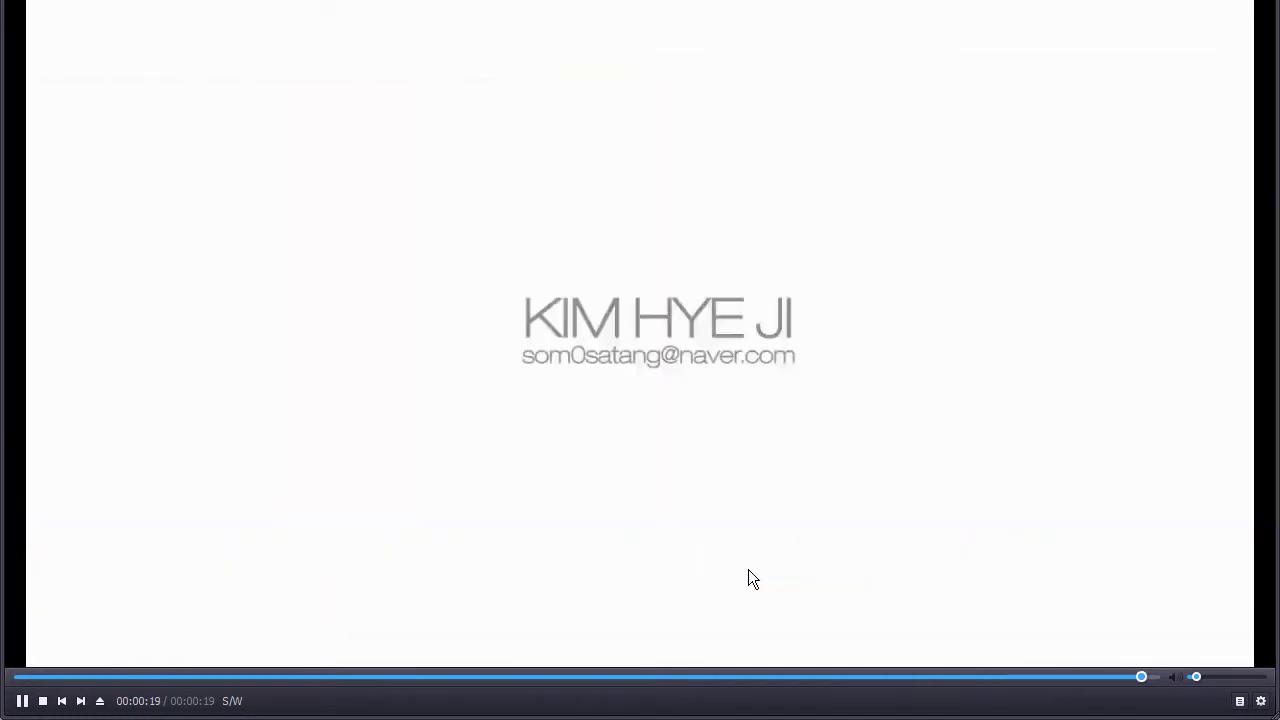
pyautogui.click(21, 701)
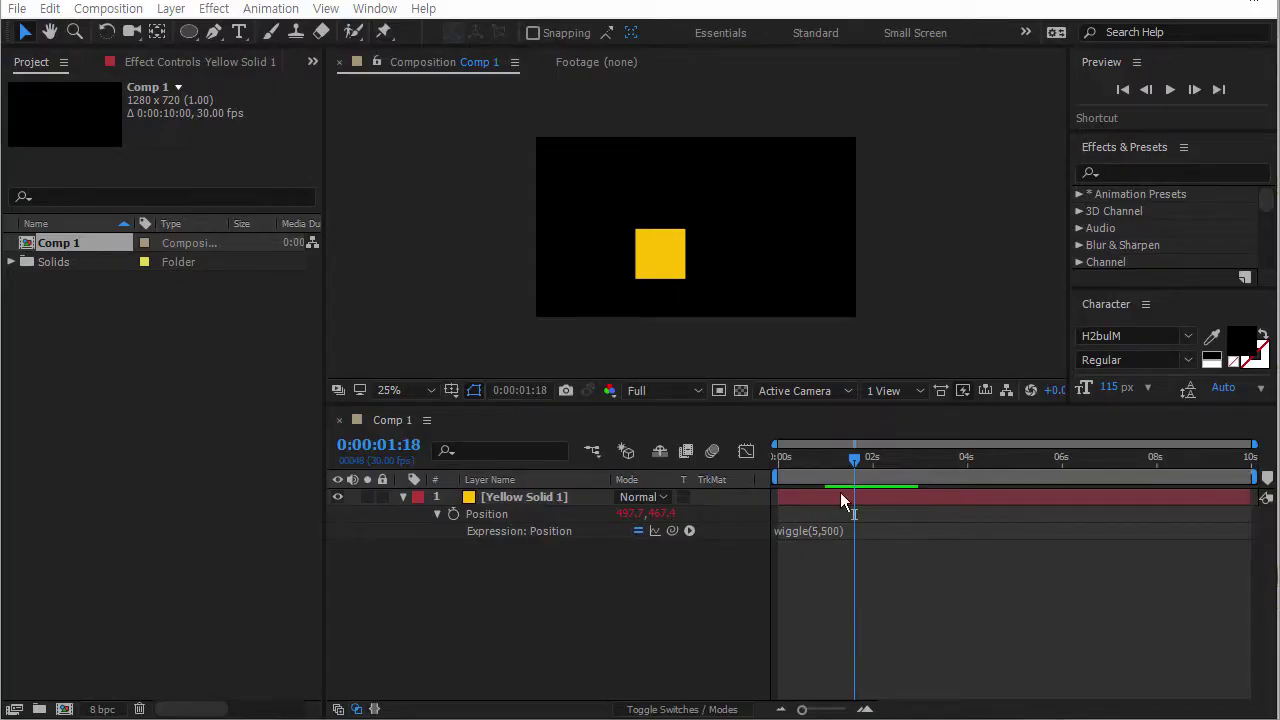
# Back in After Effects, review the wiggle once more, then delete the yellow solid layer and the project's Solids folder.
pyautogui.moveTo(849, 458)
pyautogui.mouseDown()
pyautogui.moveTo(923, 460)
pyautogui.moveTo(840, 461)
pyautogui.moveTo(917, 461)
pyautogui.moveTo(865, 460)
pyautogui.moveTo(930, 474)
pyautogui.moveTo(839, 460)
pyautogui.mouseUp()
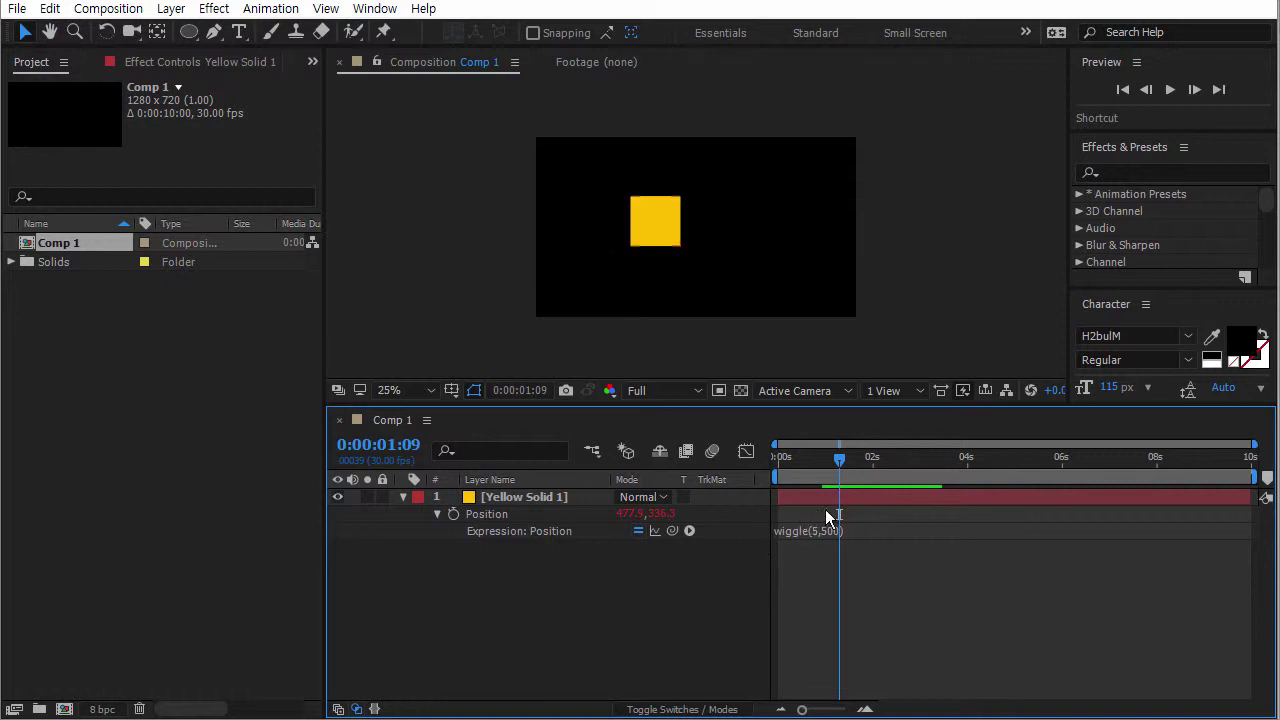
pyautogui.moveTo(842, 457)
pyautogui.mouseDown()
pyautogui.moveTo(891, 459)
pyautogui.moveTo(817, 459)
pyautogui.mouseUp()
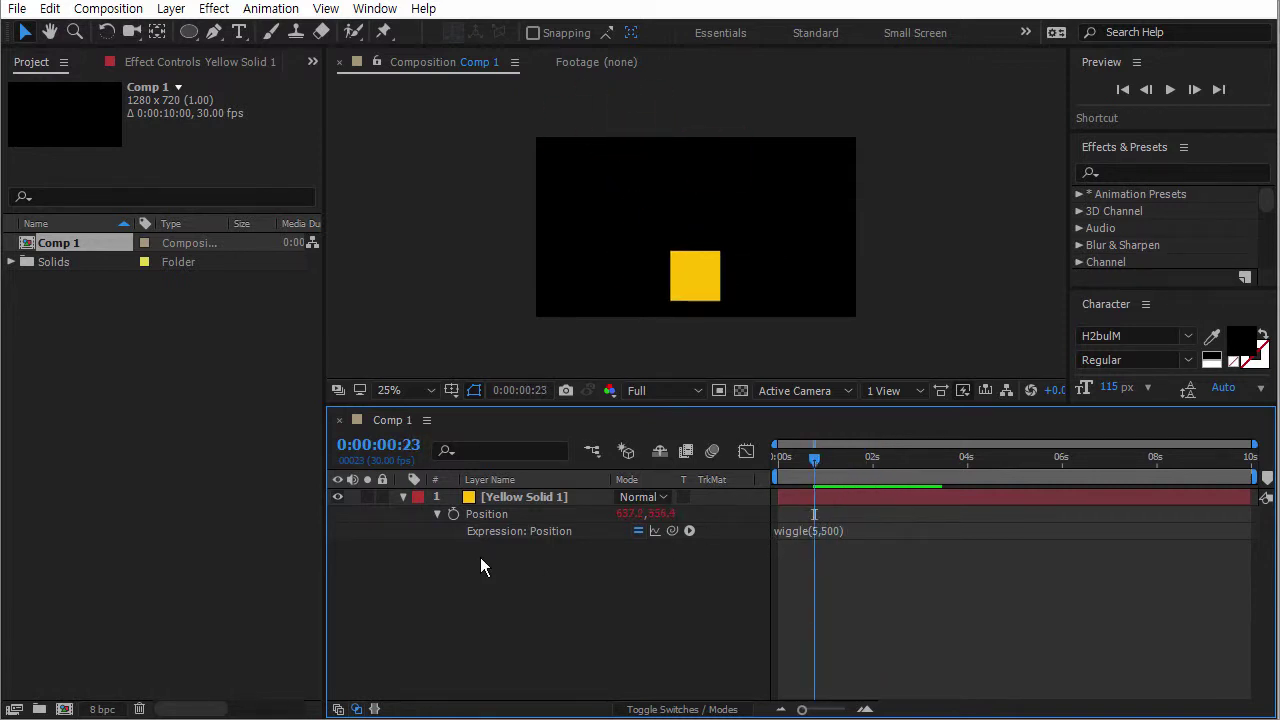
pyautogui.click(521, 498)
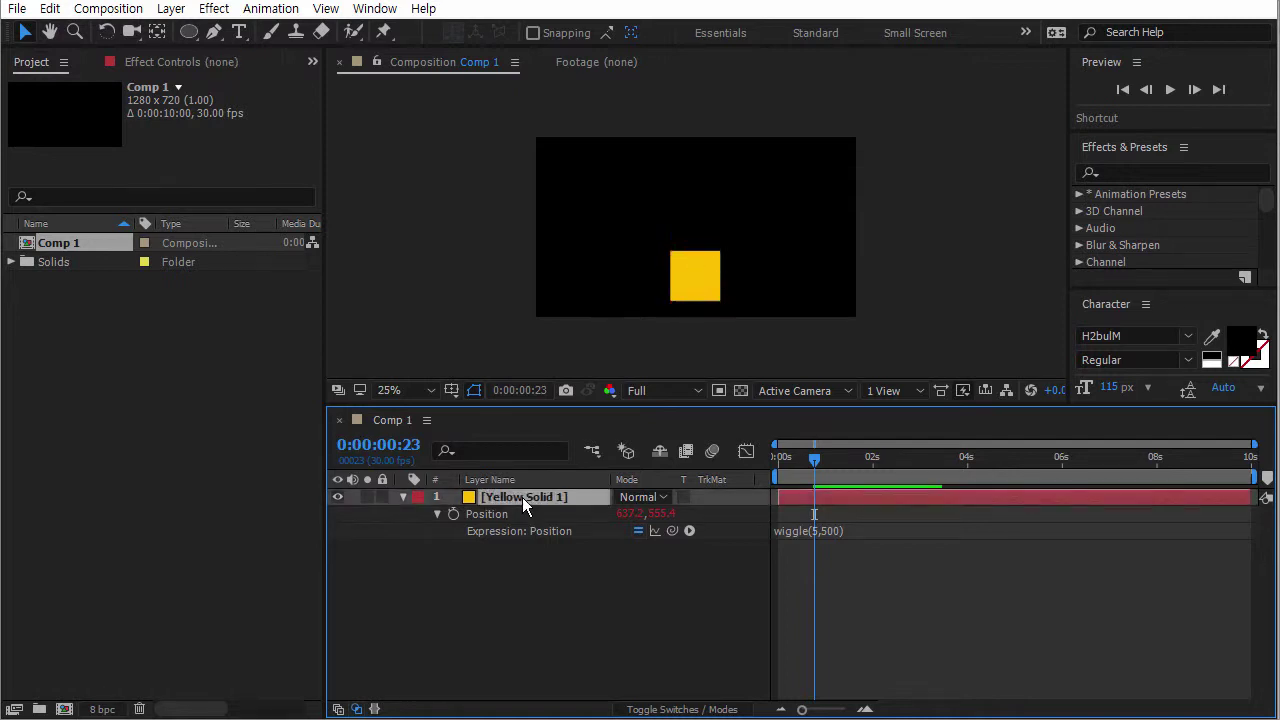
pyautogui.press('Delete')
pyautogui.click(57, 262)
pyautogui.press('Delete')
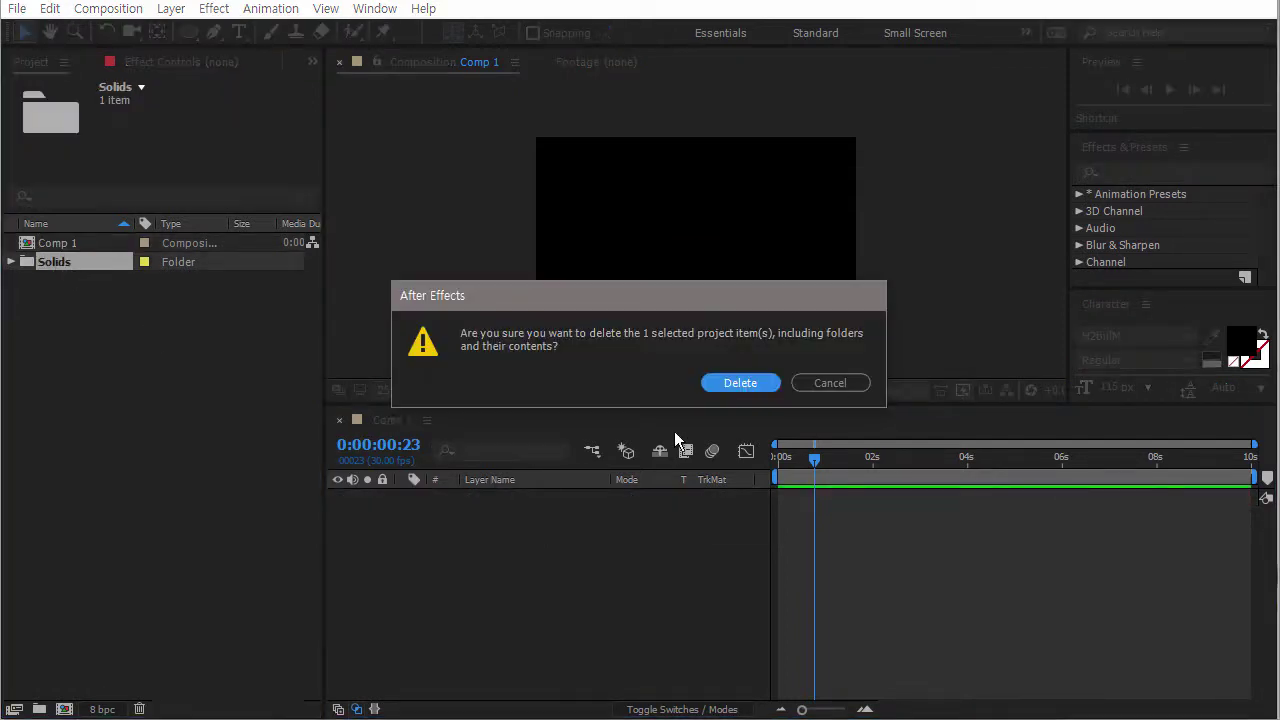
pyautogui.click(737, 384)
# Create a new white (FFFFFF) solid in the composition with its height set to 720 px.
pyautogui.rightClick(537, 515)
pyautogui.moveTo(611, 526)
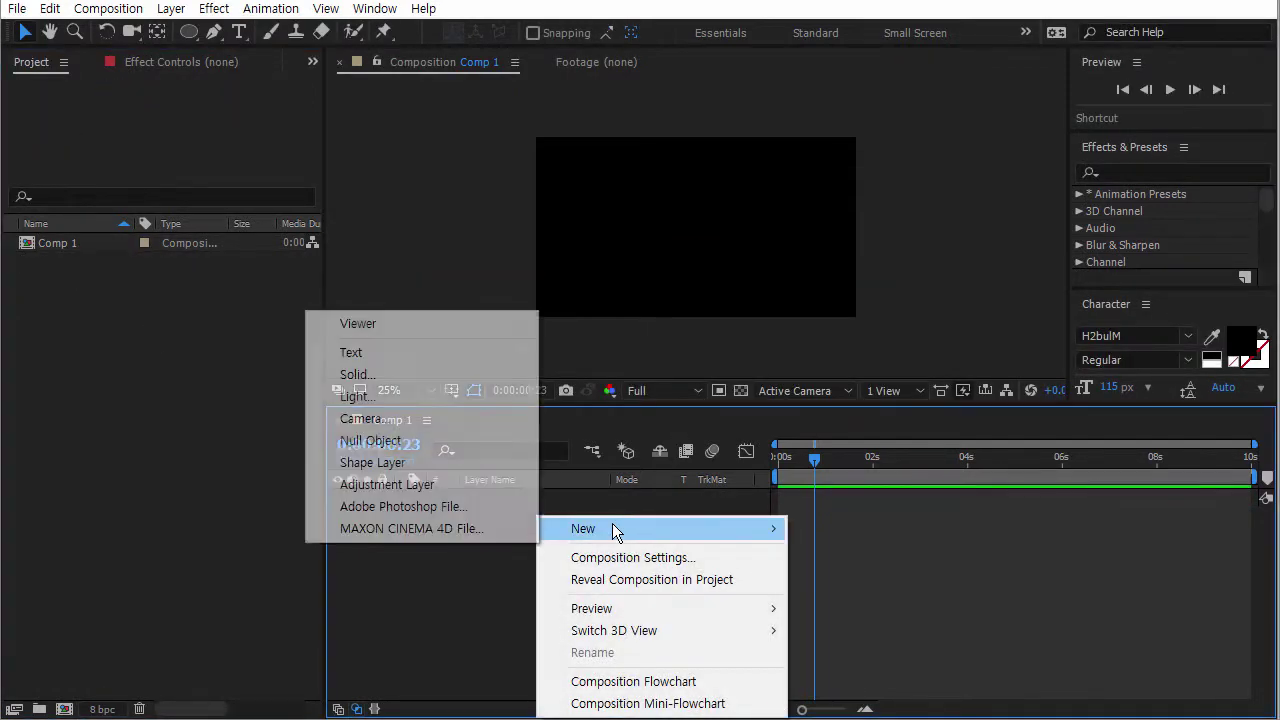
pyautogui.click(358, 374)
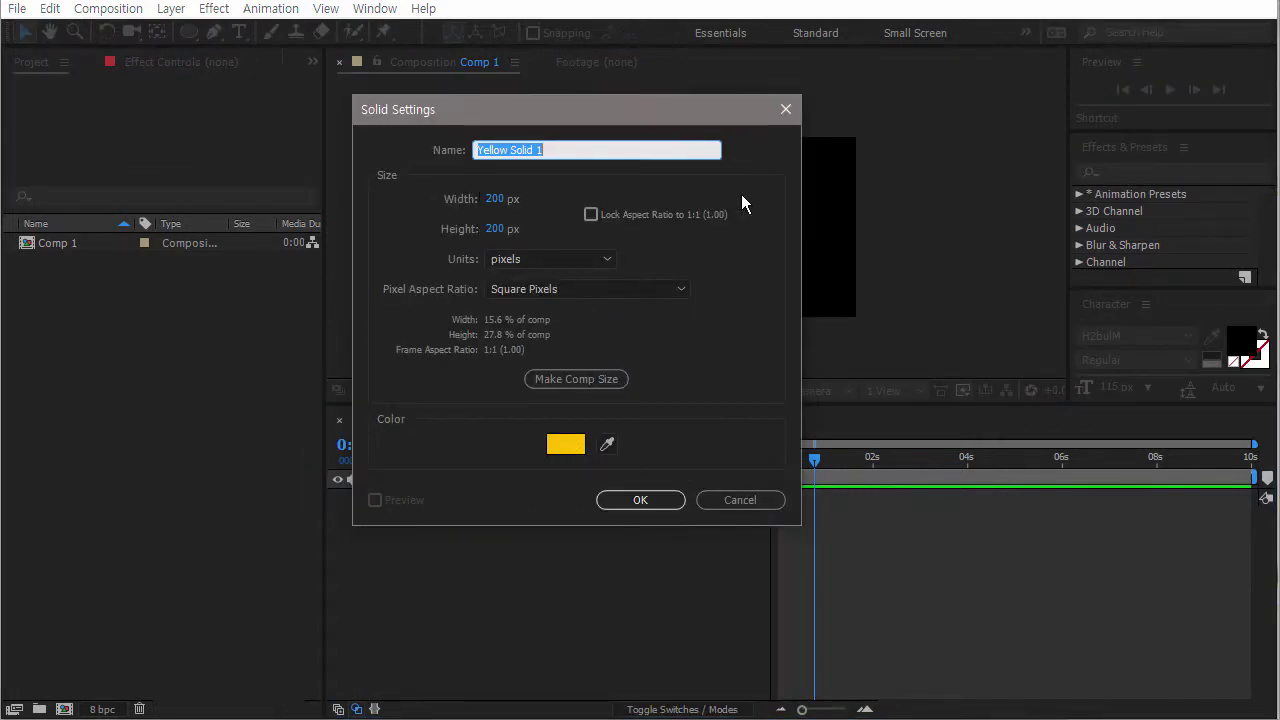
pyautogui.click(495, 228)
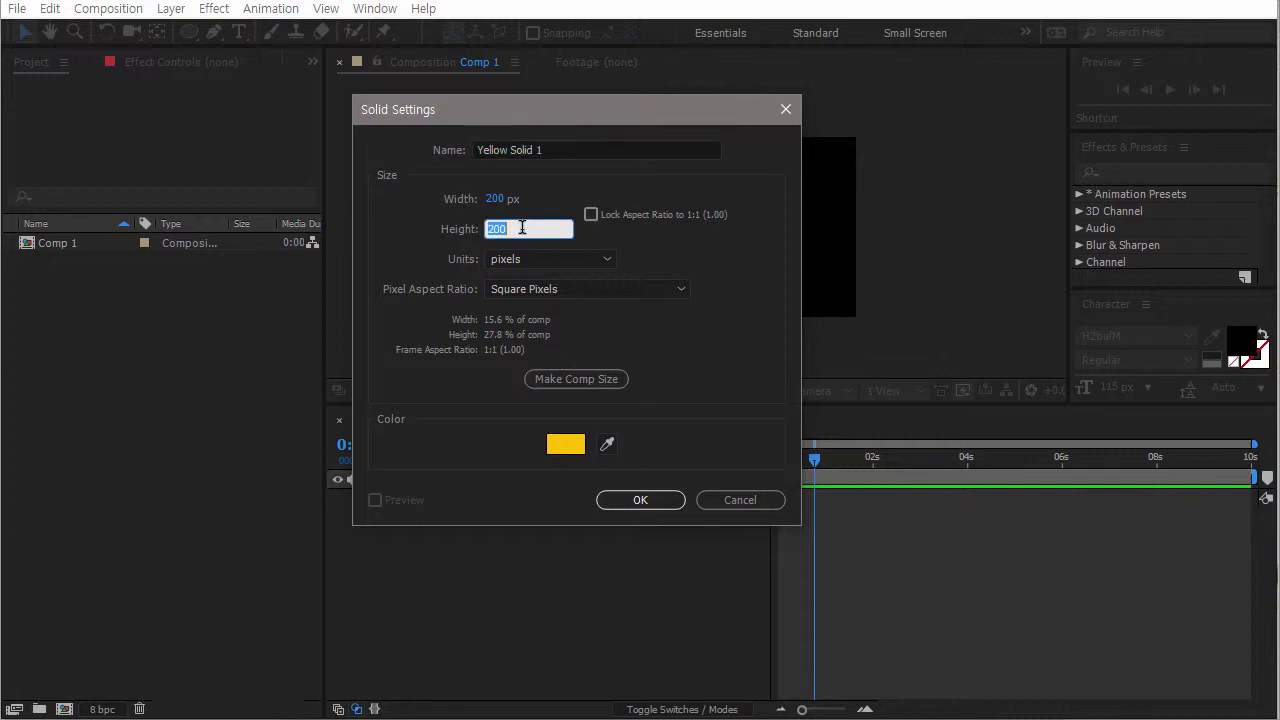
pyautogui.write('720')
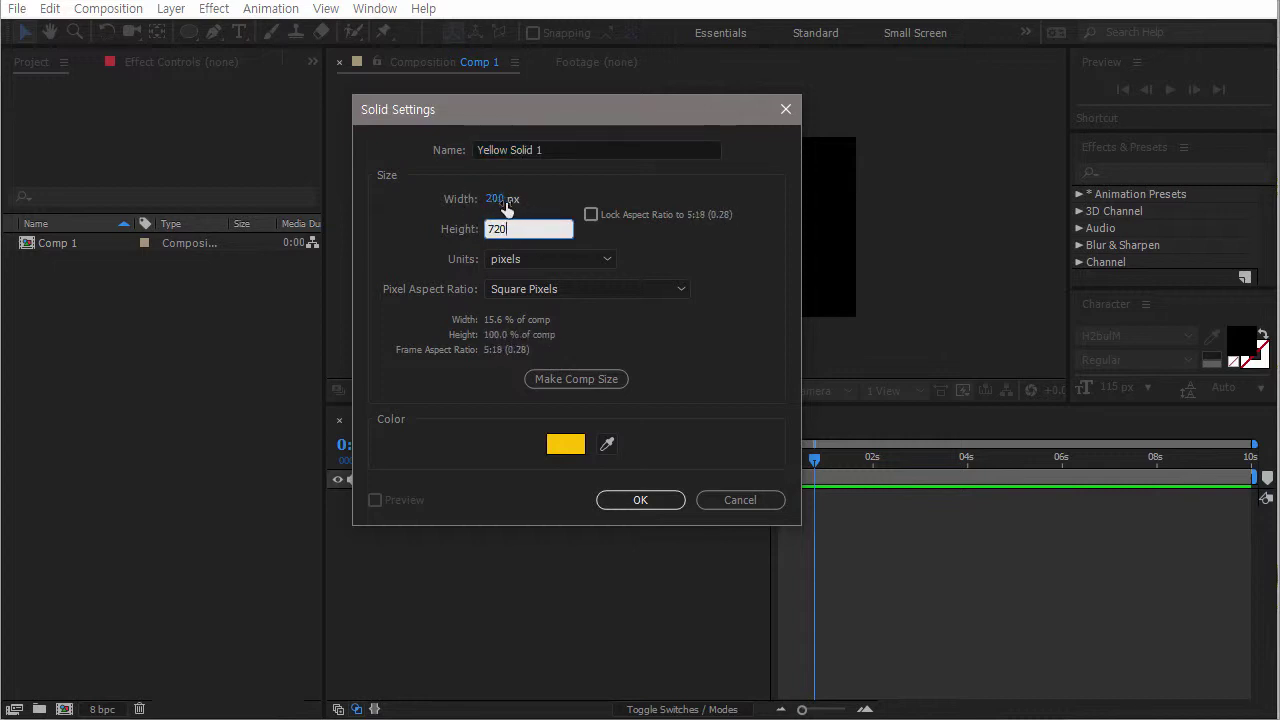
pyautogui.click(583, 444)
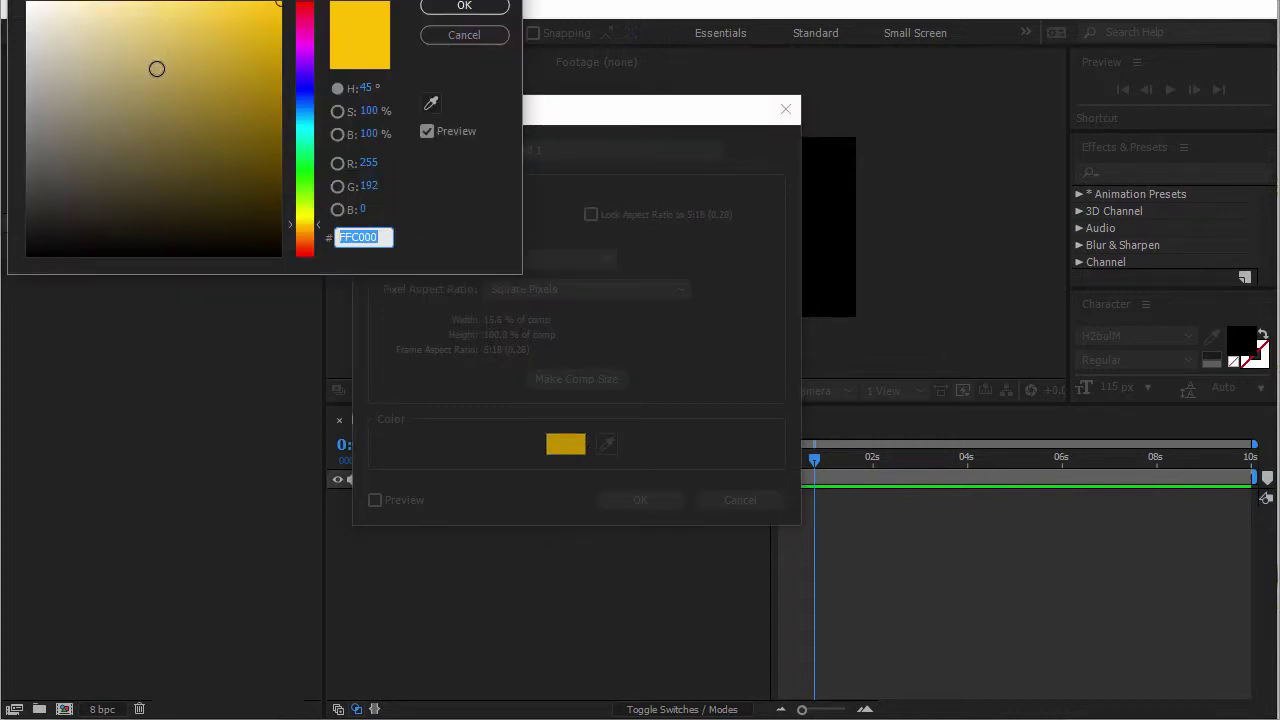
pyautogui.write('ffffff')
pyautogui.click(465, 10)
pyautogui.click(640, 500)
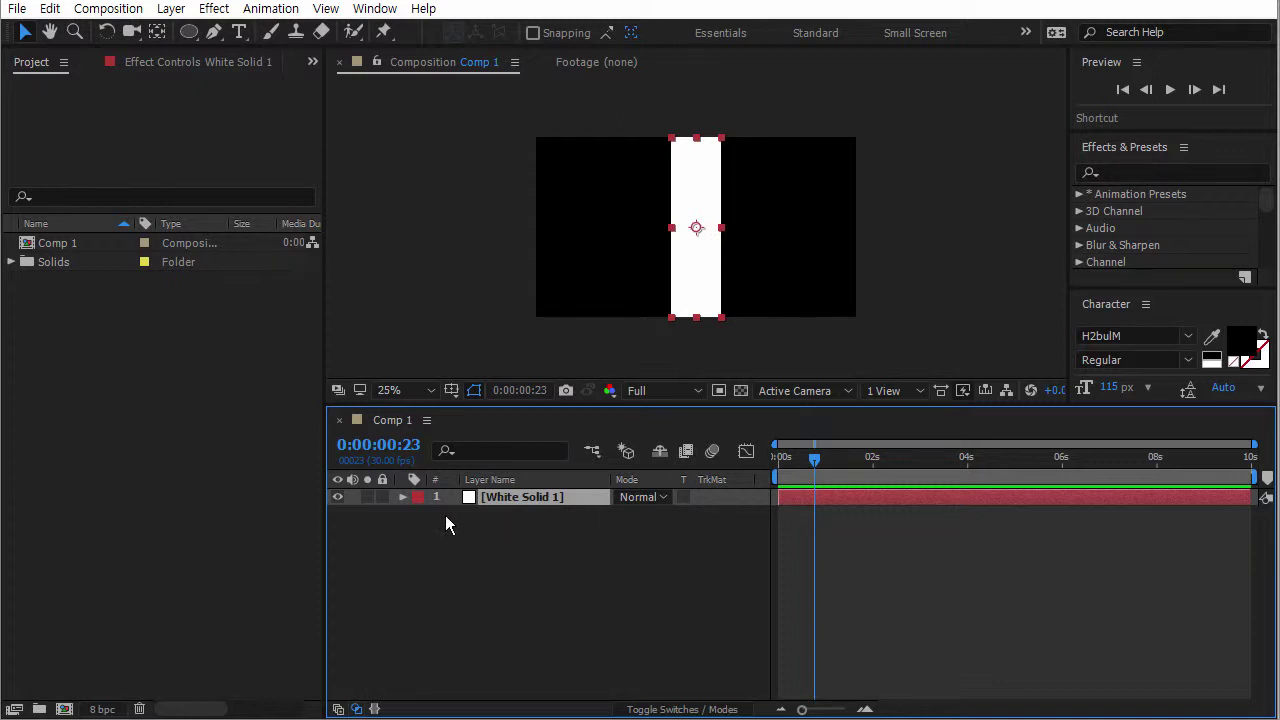
# Add the expression wiggle(5,200) to the white solid's Position and scrub the timeline to preview it, ending at the start.
pyautogui.press('p')
pyautogui.keyDown('alt'); pyautogui.click(453, 514); pyautogui.keyUp('alt')
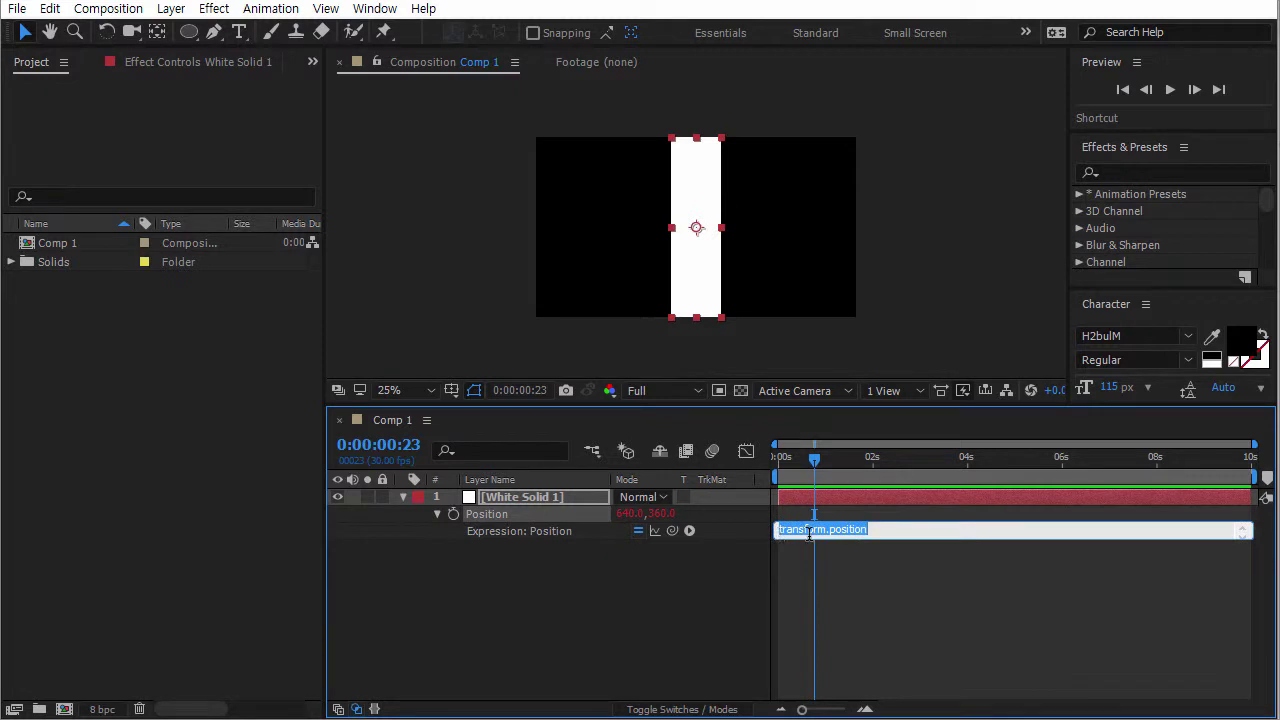
pyautogui.write('wiggl')
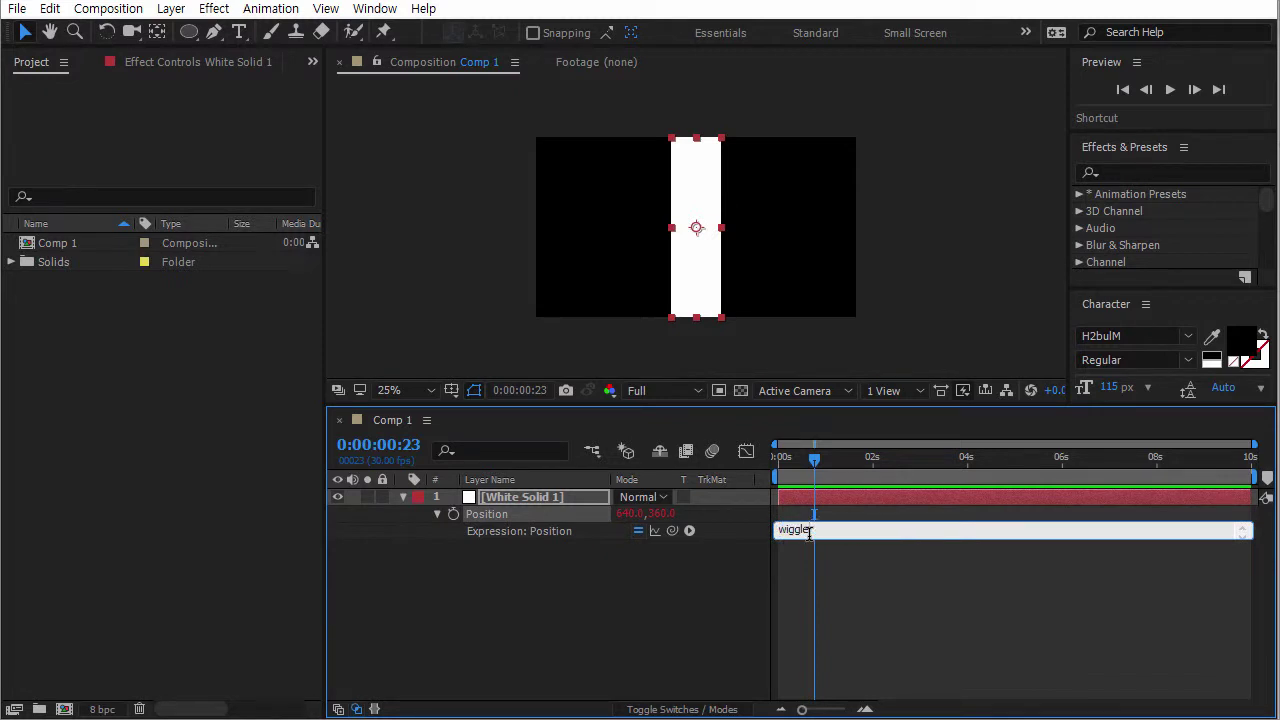
pyautogui.write('e(5,200)')
pyautogui.click(848, 563)
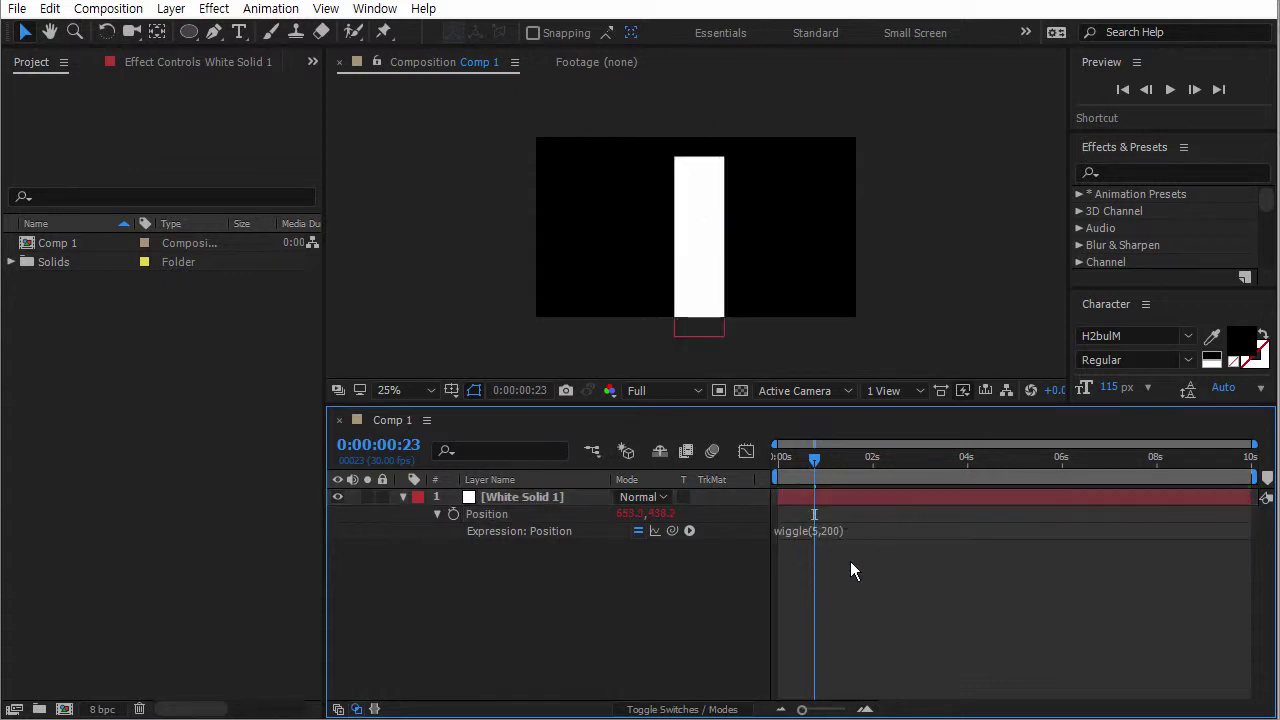
pyautogui.moveTo(809, 458); pyautogui.dragTo(731, 471)
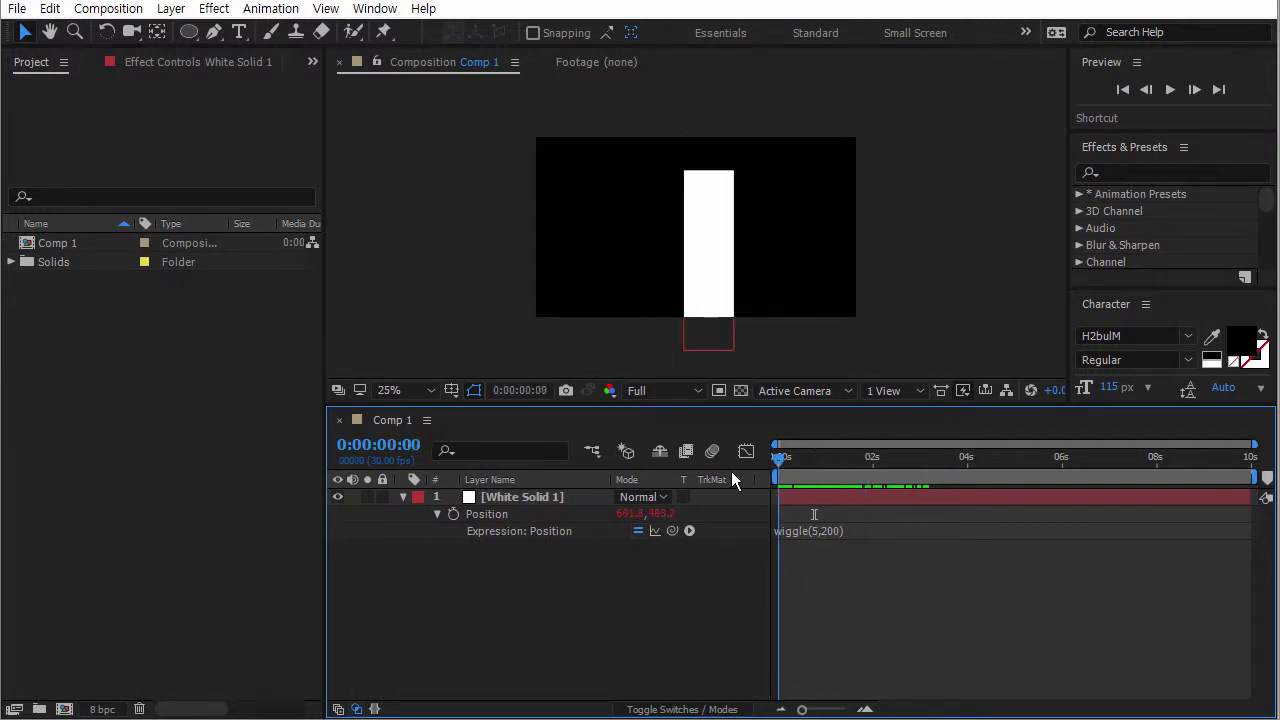
# Switch to Notepad and write wiggle(5,200) below the existing notes, leaving a blank line between them.
pyautogui.click(812, 530)
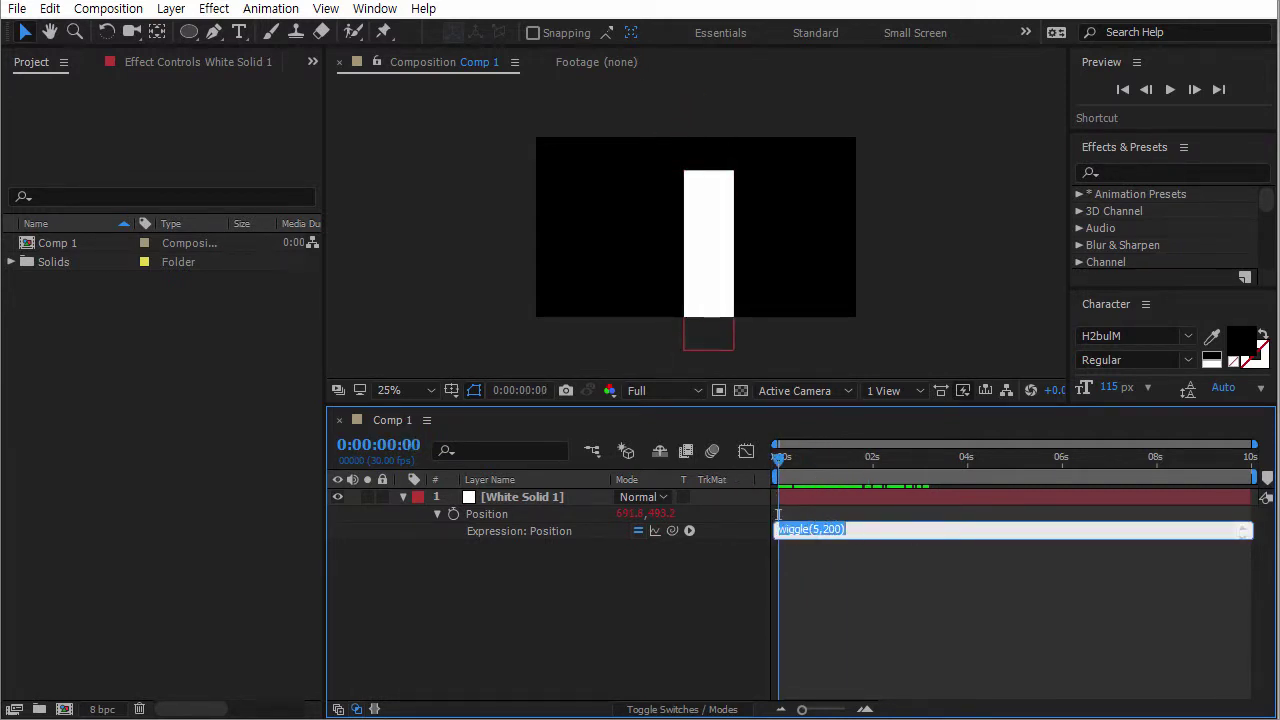
pyautogui.hotkey('alt', 'Tab')
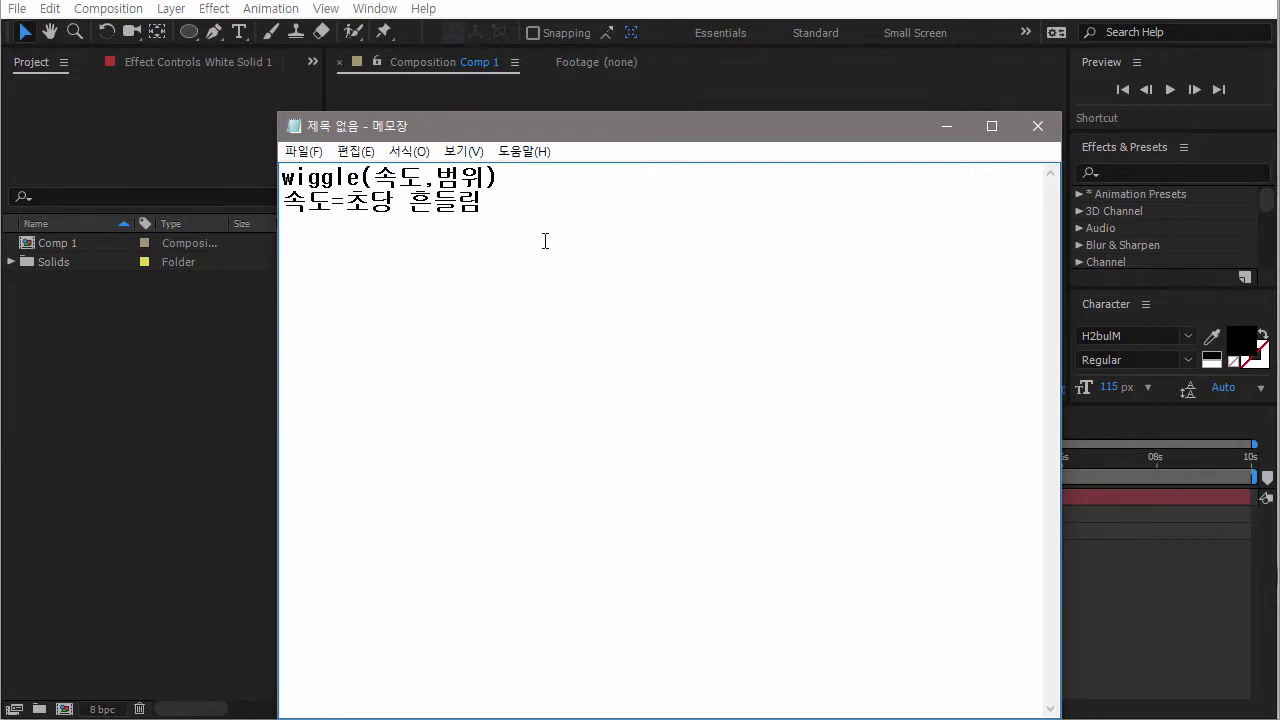
pyautogui.press('Return')
pyautogui.press('Return')
pyautogui.write('장히')
pyautogui.press('BackSpace')
pyautogui.press('BackSpace')
pyautogui.press('BackSpace')
pyautogui.write('wiggle(5,200)')
# Insert x= in front of wiggle(5,200) in the Notepad notes.
pyautogui.press('Left')
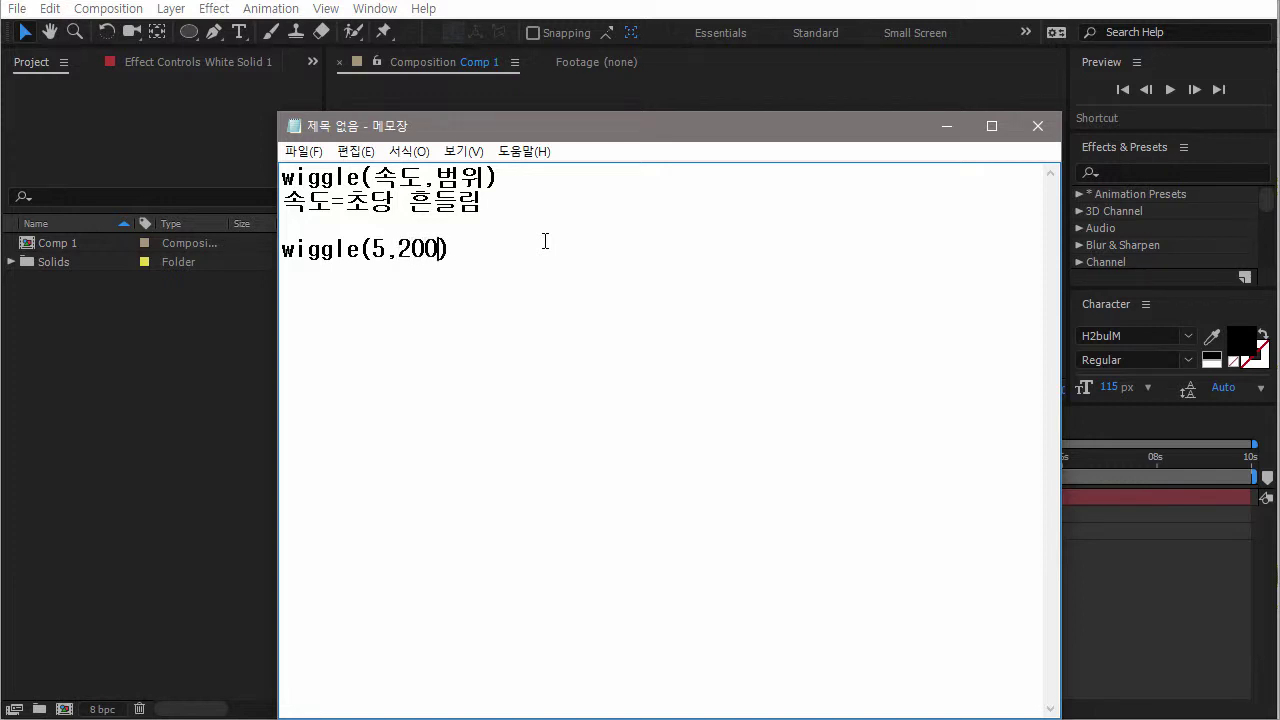
pyautogui.press('Left')
pyautogui.press('Left')
pyautogui.press('Left')
pyautogui.press('Left')
pyautogui.press('Left')
pyautogui.press('Left')
pyautogui.press('Left')
pyautogui.press('Left')
pyautogui.press('Left')
pyautogui.press('Left')
pyautogui.press('Left')
pyautogui.press('Left')
pyautogui.write('x=')
pyautogui.press('Right')
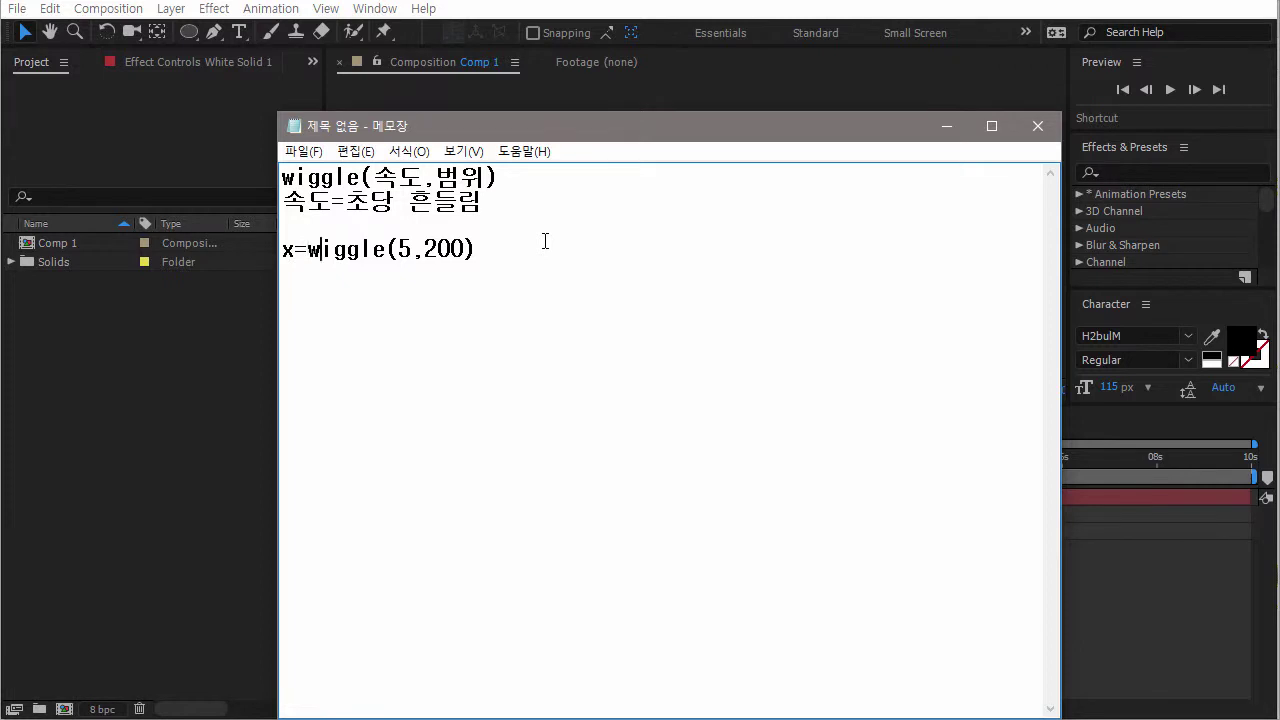
pyautogui.press('Right')
pyautogui.press('Right')
pyautogui.press('Right')
pyautogui.press('Right')
pyautogui.press('Right')
pyautogui.press('Right')
pyautogui.press('Right')
pyautogui.press('Right')
pyautogui.press('Right')
pyautogui.press('Right')
pyautogui.press('Right')
pyautogui.press('Right')
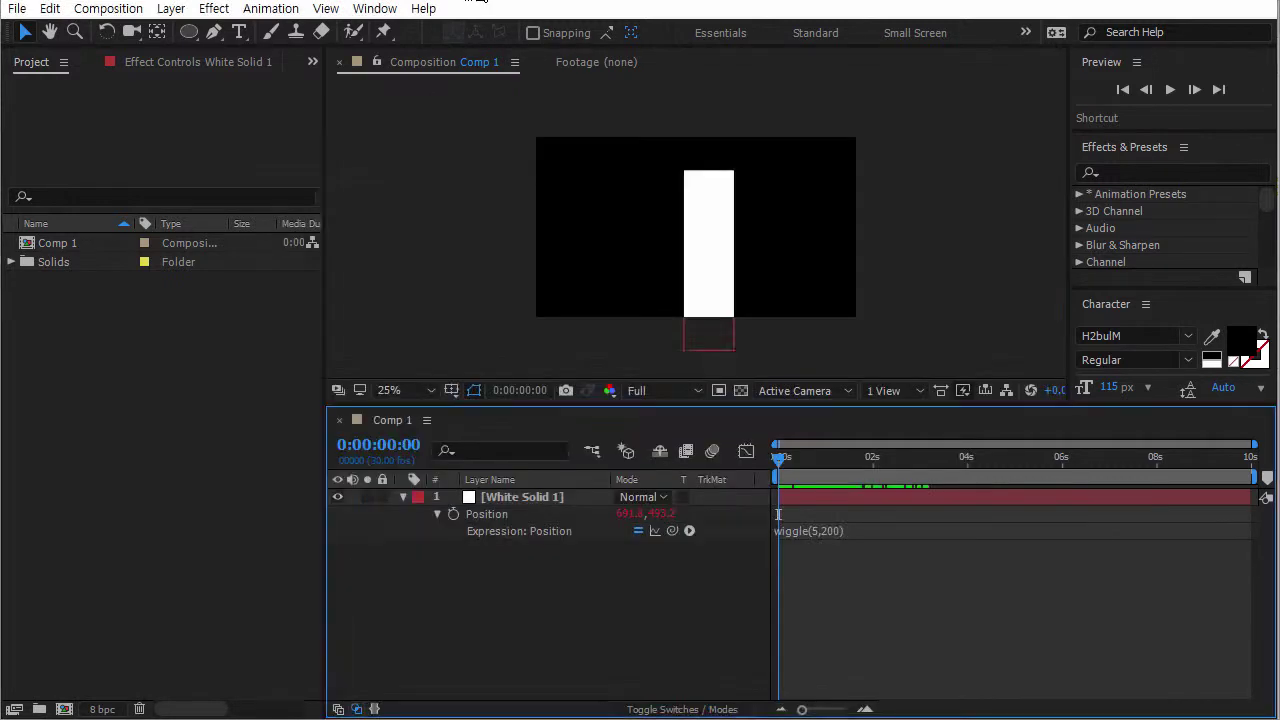
# Back in After Effects, examine the solid's wiggle(5,200) Position expression and scrub to 0:00:00:15.
pyautogui.click(430, 103)
pyautogui.click(812, 534)
pyautogui.click(866, 529)
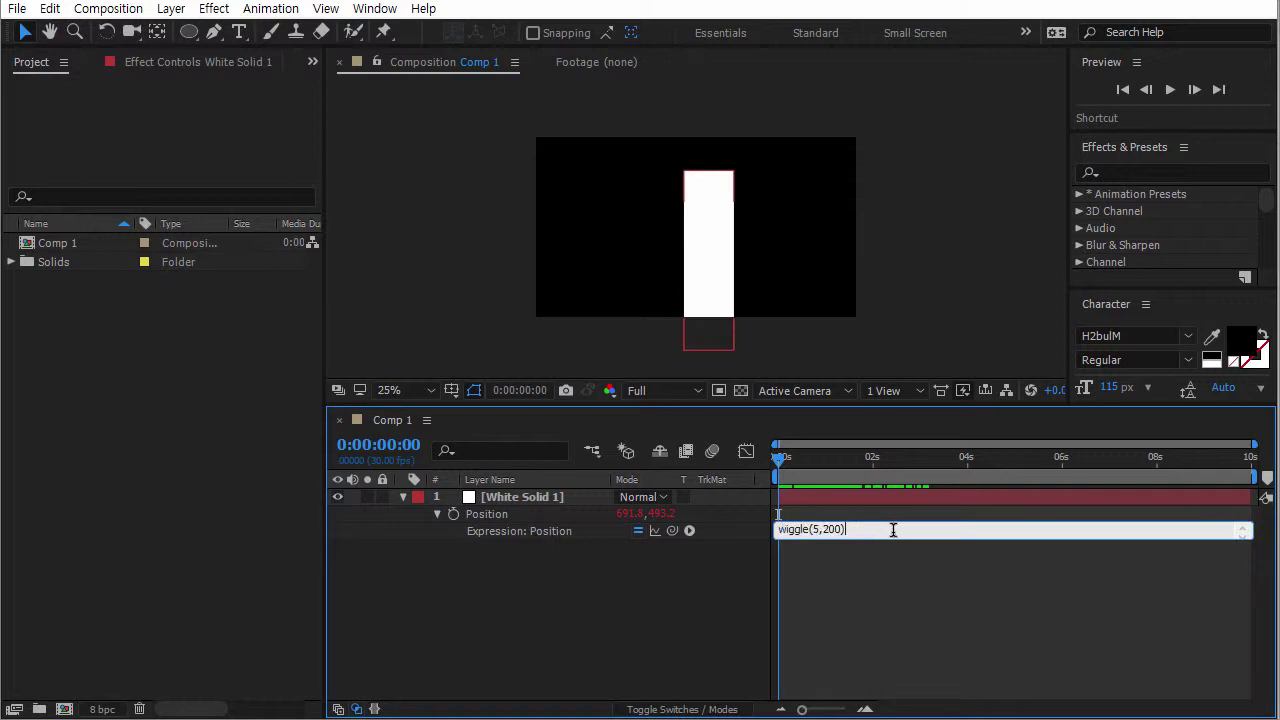
pyautogui.moveTo(894, 529); pyautogui.dragTo(776, 529)
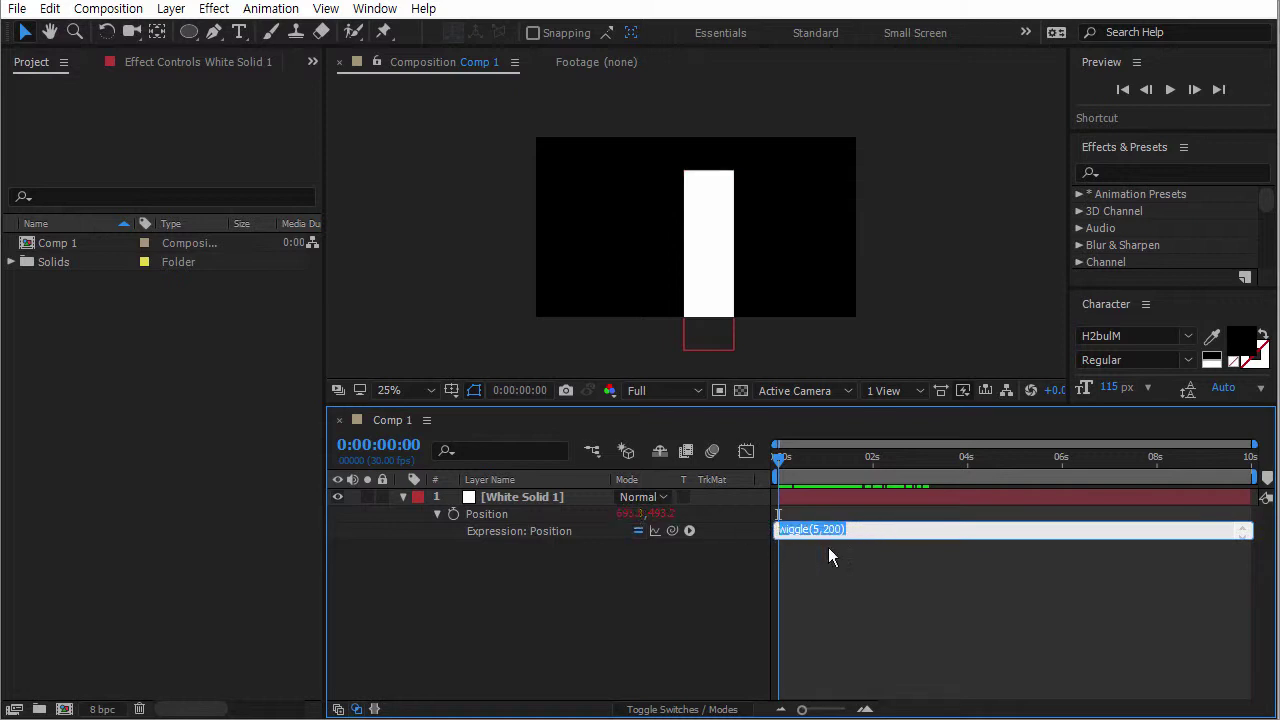
pyautogui.moveTo(783, 459)
pyautogui.mouseDown()
pyautogui.moveTo(832, 461)
pyautogui.moveTo(801, 459)
pyautogui.mouseUp()
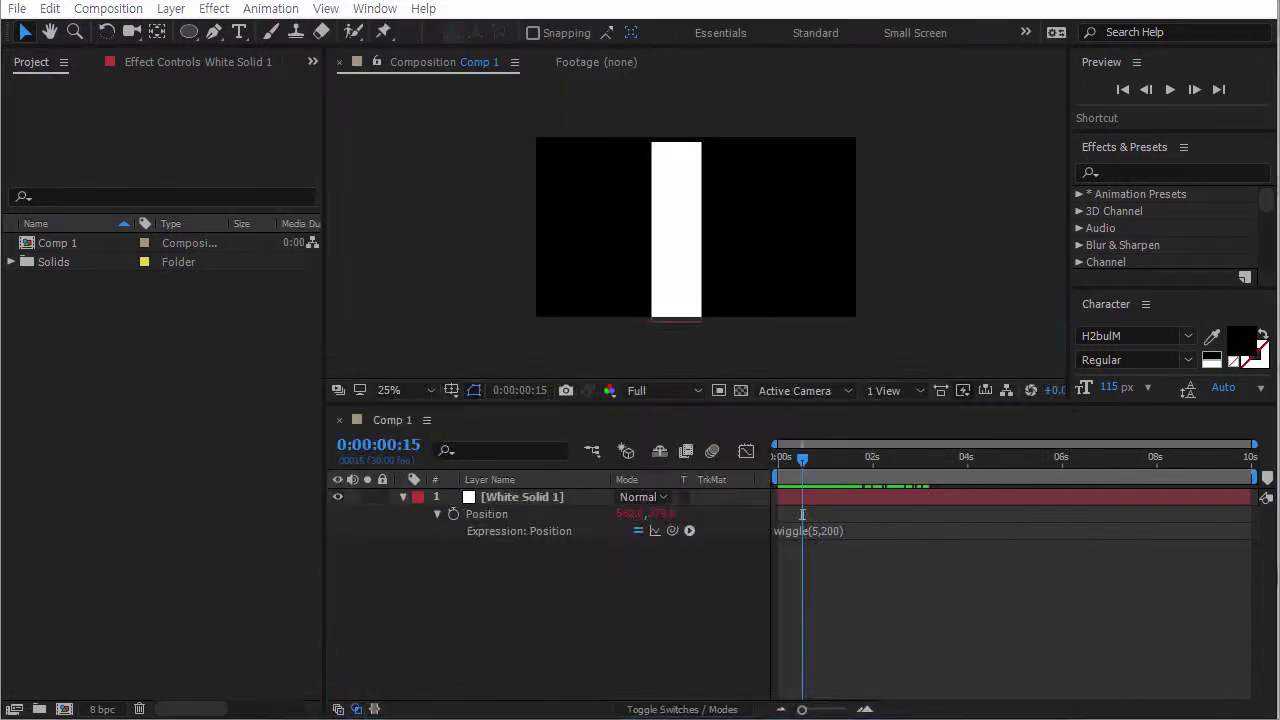
# In Notepad, end the x=wiggle(5,200) line with a semicolon and start a new line below it.
pyautogui.hotkey('alt', 'Tab')
pyautogui.click(307, 250)
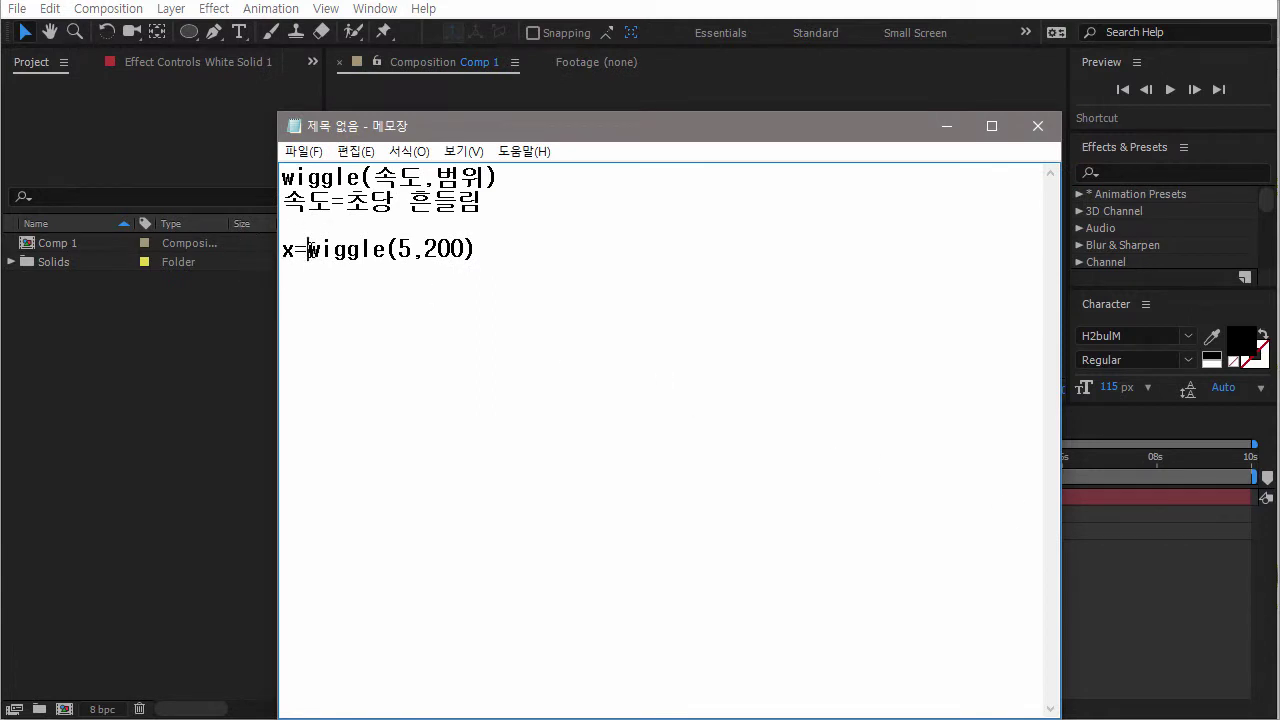
pyautogui.click(490, 250)
pyautogui.write(';')
pyautogui.press('Return')
pyautogui.moveTo(488, 250); pyautogui.dragTo(256, 248)
pyautogui.click(489, 250)
pyautogui.moveTo(490, 250); pyautogui.dragTo(477, 250)
pyautogui.click(497, 250)
pyautogui.click(363, 272)
pyautogui.click(229, 362)
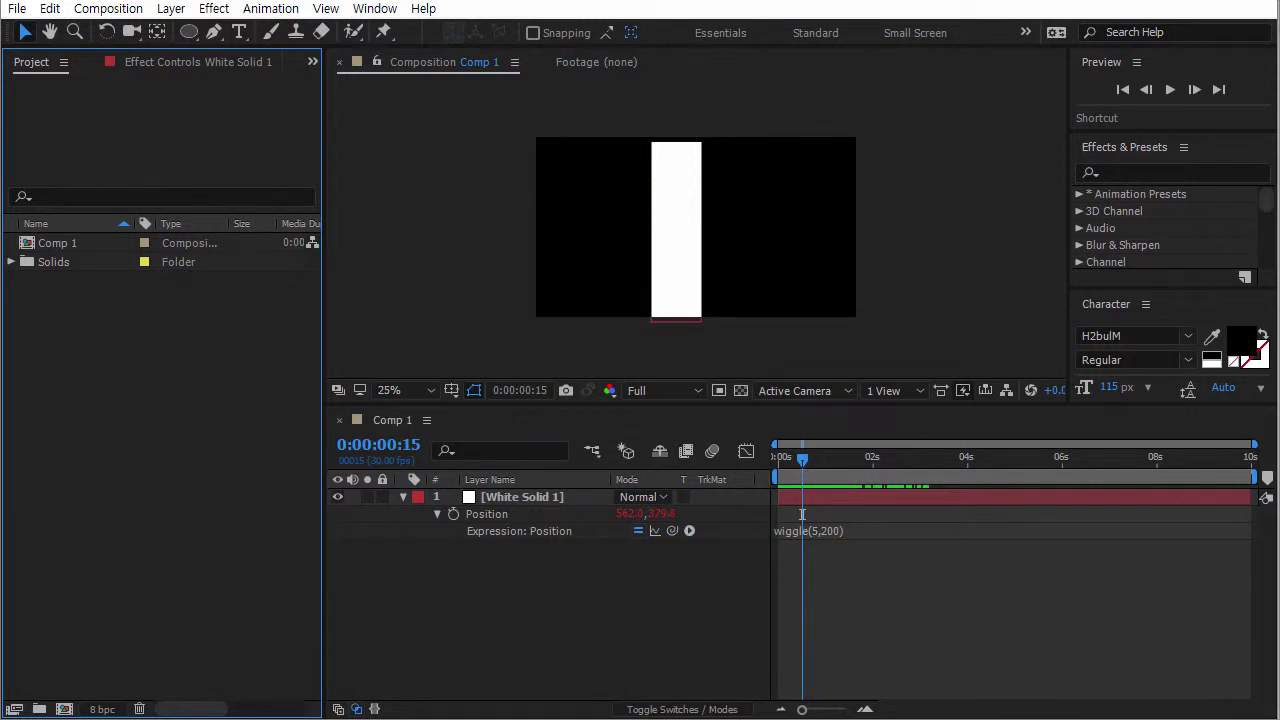
# Return to Notepad and write [x,y] on the line below x=wiggle(5,200);.
pyautogui.hotkey('alt', 'Tab')
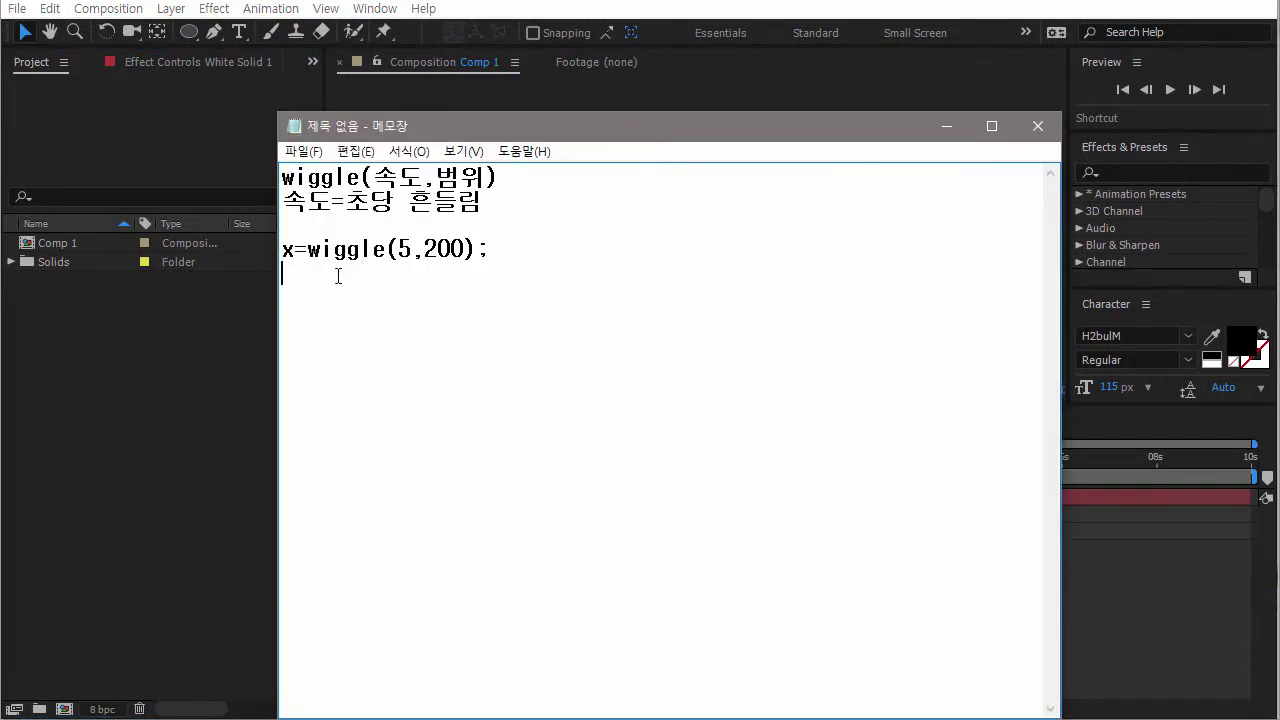
pyautogui.write('[x,y]')
pyautogui.doubleClick(300, 273)
pyautogui.doubleClick(326, 273)
pyautogui.click(323, 288)
pyautogui.moveTo(283, 249); pyautogui.dragTo(451, 249)
pyautogui.click(398, 280)
# Replace the y in the bracketed pair with 360 so the line reads [x,360].
pyautogui.click(323, 273)
pyautogui.write('360')
pyautogui.moveTo(363, 273); pyautogui.dragTo(320, 272)
pyautogui.click(321, 272)
# Copy both Notepad lines over the solid's Position expression in After Effects and enlarge the expression area to show both.
pyautogui.moveTo(384, 278); pyautogui.dragTo(267, 252)
pyautogui.click(1002, 580)
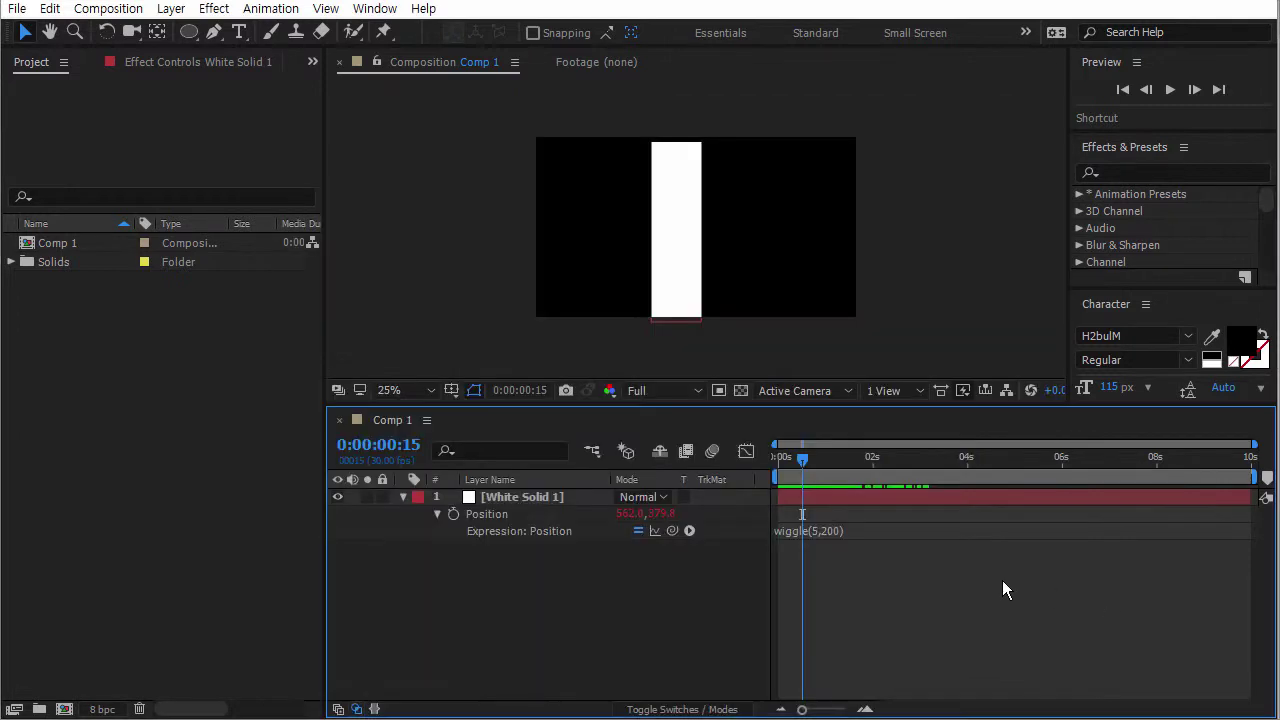
pyautogui.click(818, 530)
pyautogui.hotkey('ctrl', 'v')
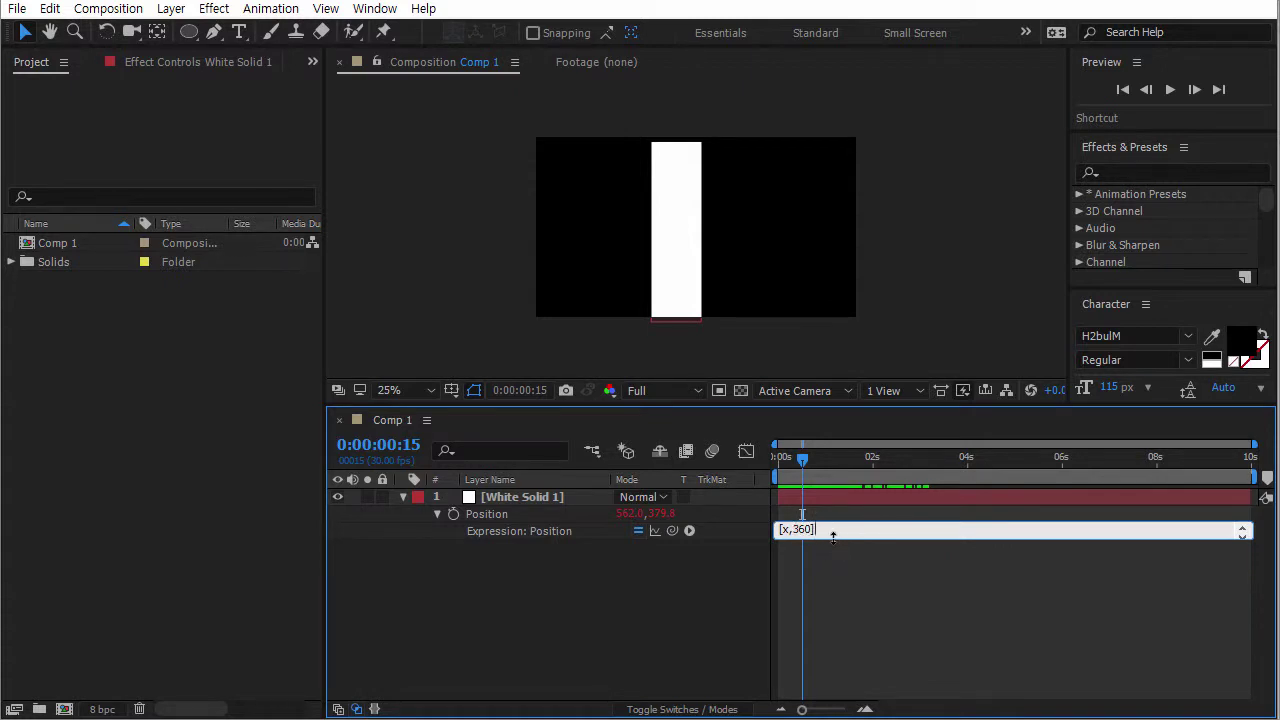
pyautogui.moveTo(833, 541); pyautogui.dragTo(832, 591)
pyautogui.moveTo(830, 611)
pyautogui.mouseDown()
pyautogui.moveTo(848, 537)
pyautogui.moveTo(848, 612)
pyautogui.mouseUp()
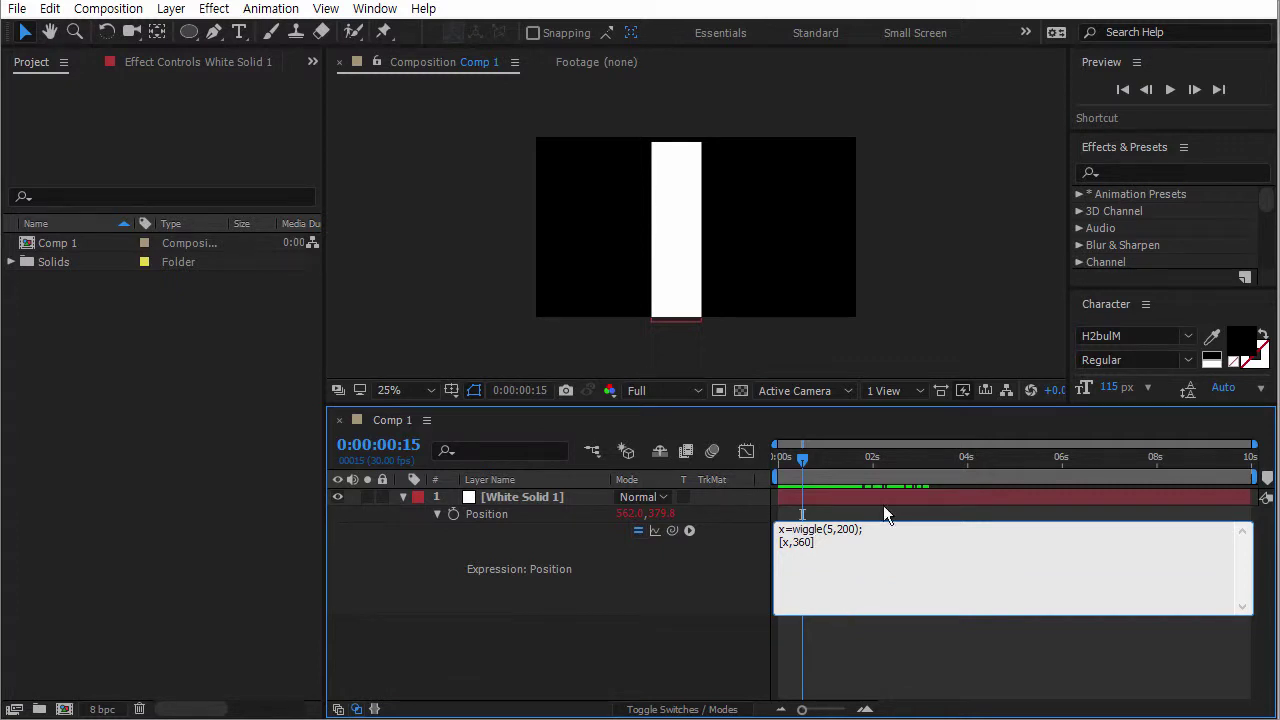
# Apply the two-line Position expression, scrub back to 0:00:00:00, and reopen it to examine the x in [x,360].
pyautogui.click(437, 513)
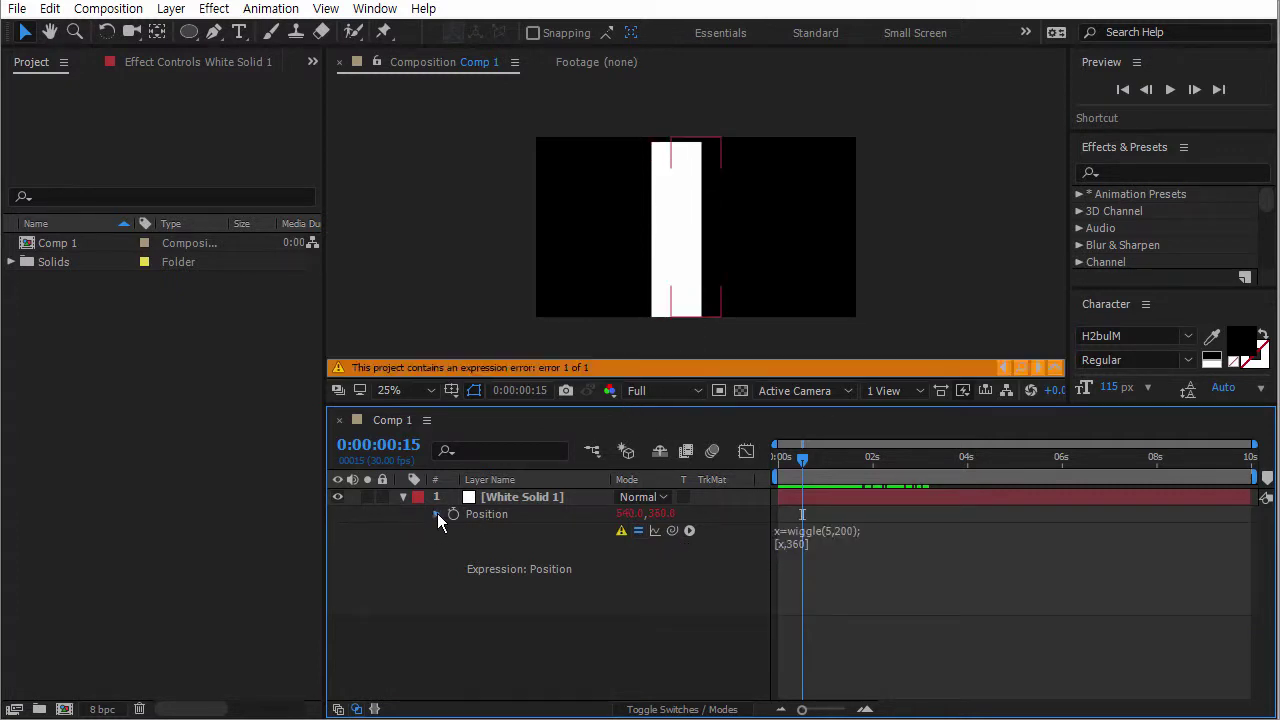
pyautogui.click(437, 513)
pyautogui.click(437, 513)
pyautogui.click(860, 568)
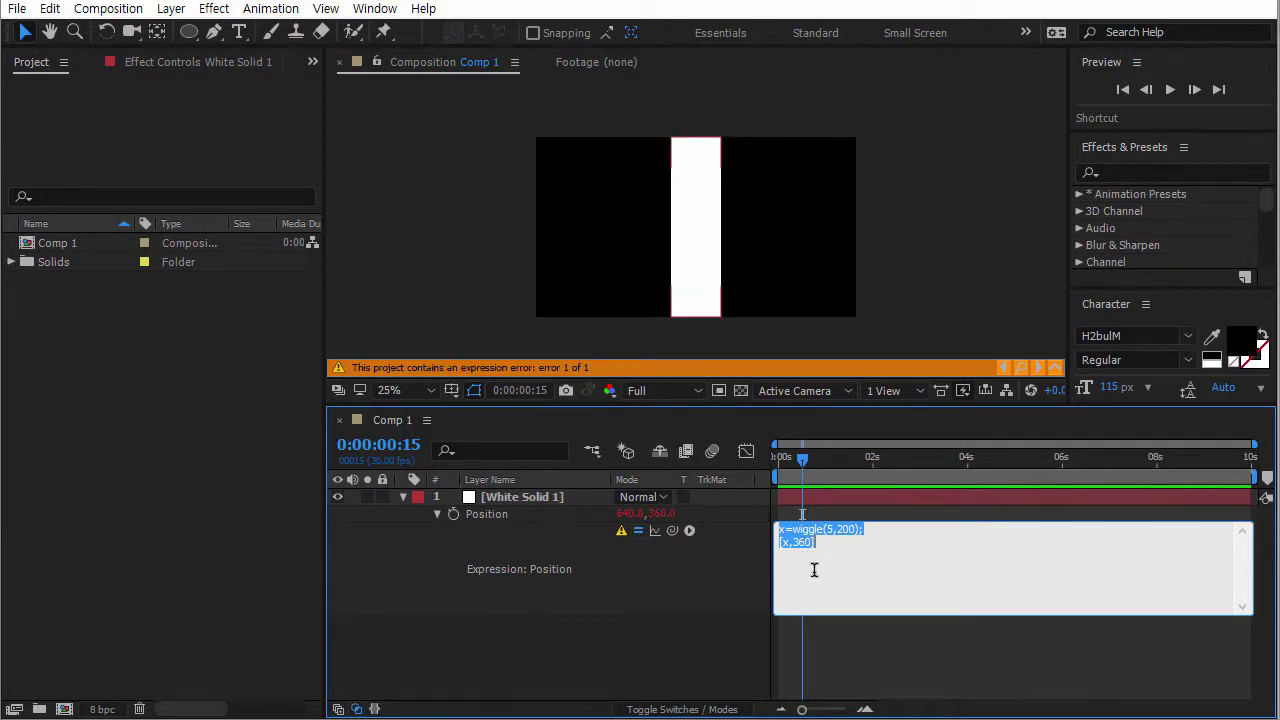
pyautogui.click(818, 556)
pyautogui.moveTo(851, 462); pyautogui.dragTo(771, 468)
pyautogui.click(803, 540)
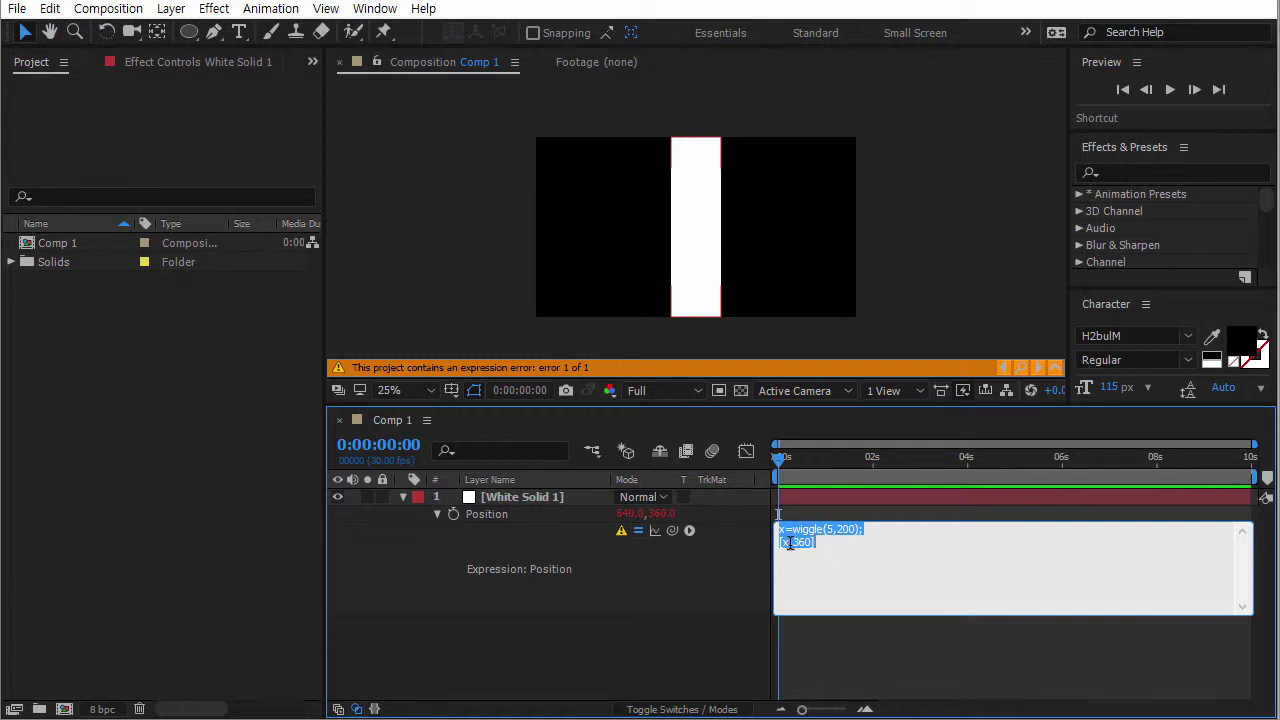
pyautogui.click(792, 542)
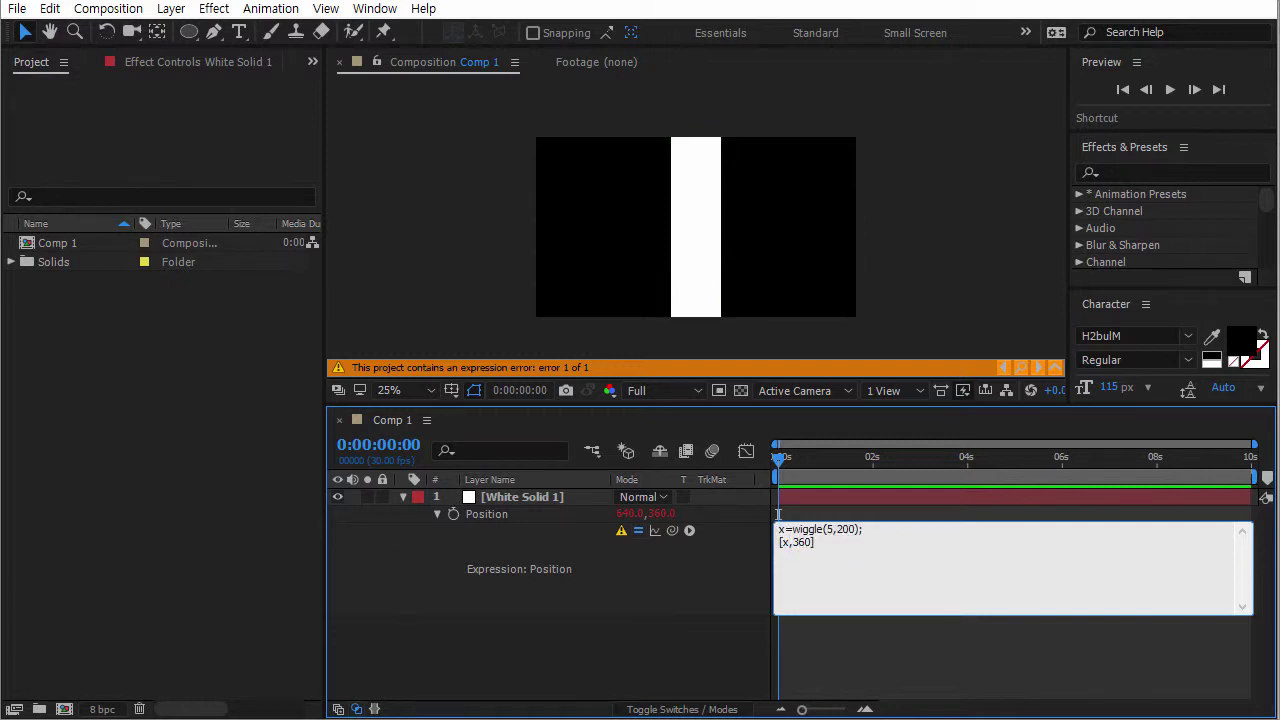
# Switch to Notepad and change the bracketed pair to [x[0],360].
pyautogui.hotkey('alt', 'Tab')
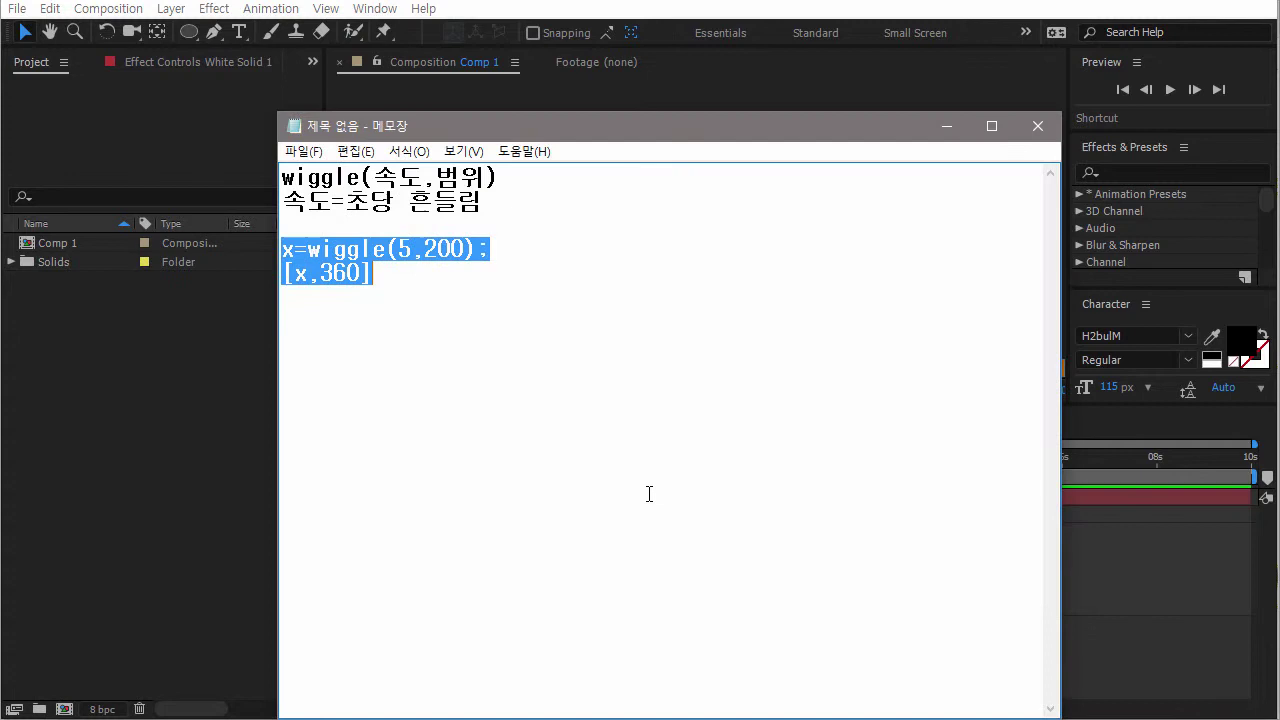
pyautogui.click(304, 273)
pyautogui.write('[0]')
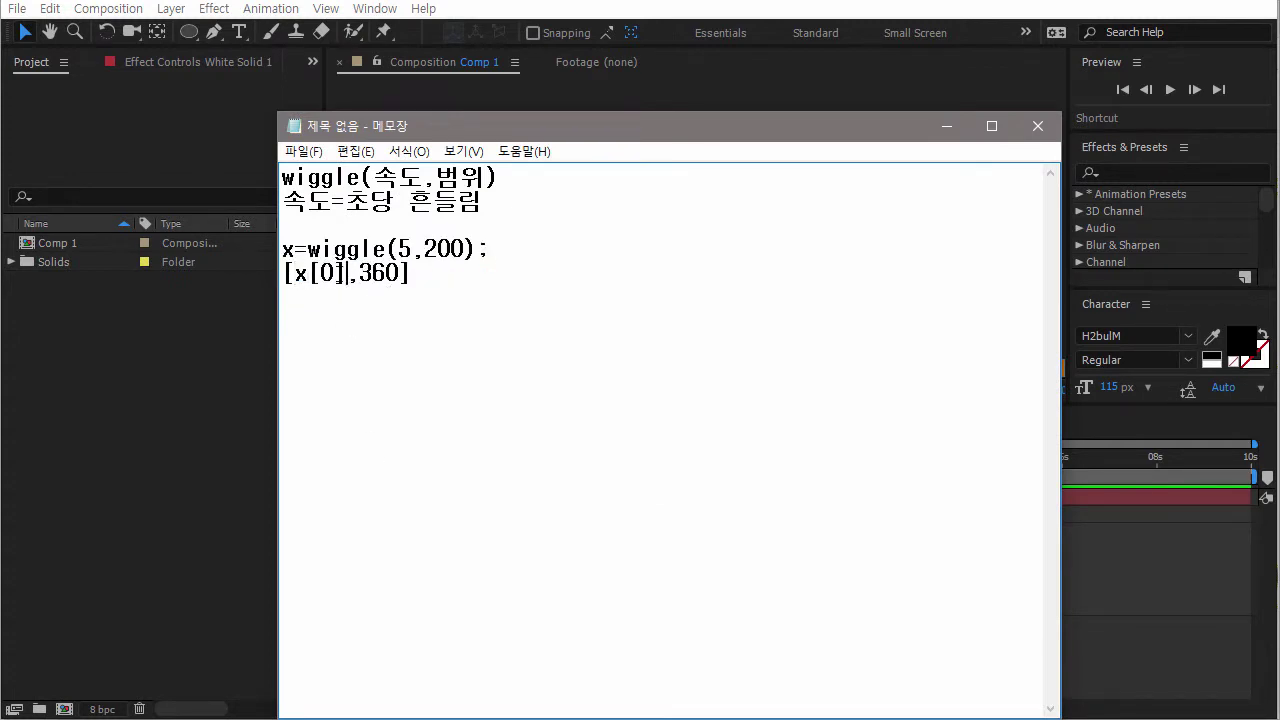
pyautogui.moveTo(348, 273); pyautogui.dragTo(334, 273)
# In After Effects, change the Position expression's second line to [x[0],360], apply it, and scrub to 0:00:00:13.
pyautogui.click(1106, 557)
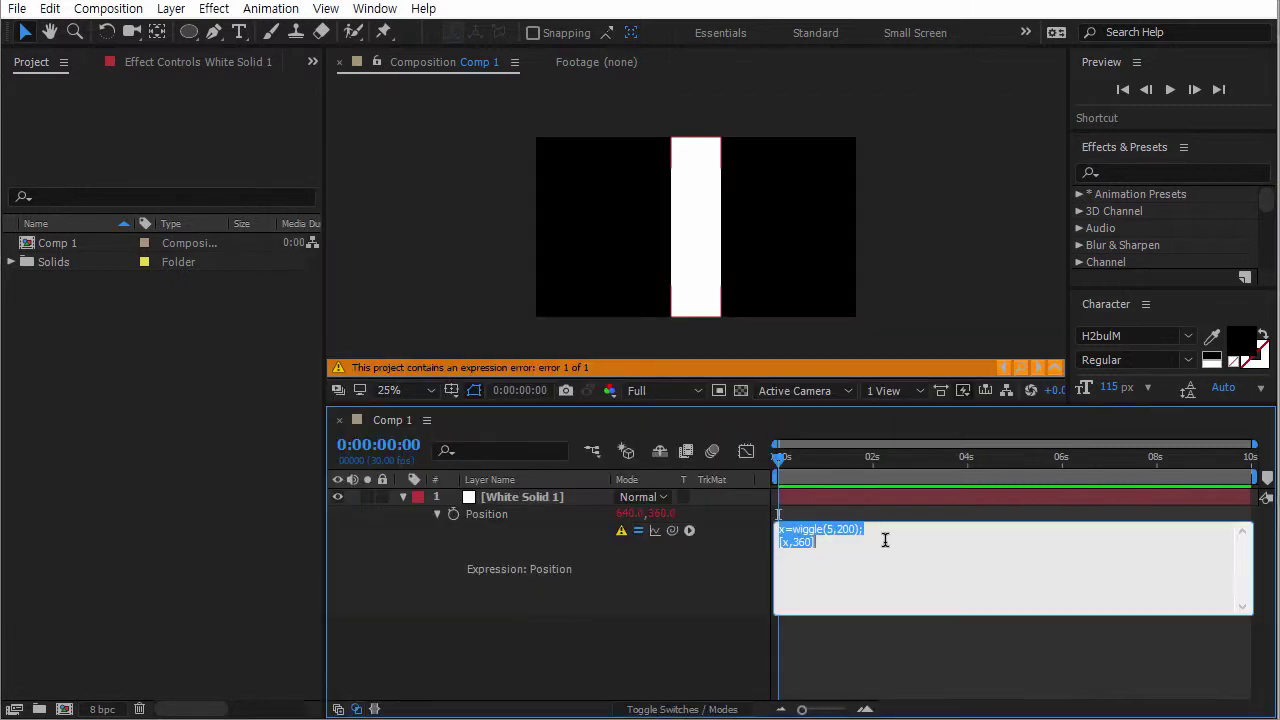
pyautogui.click(789, 542)
pyautogui.write('[0]')
pyautogui.click(842, 655)
pyautogui.moveTo(795, 465)
pyautogui.mouseDown()
pyautogui.moveTo(928, 470)
pyautogui.moveTo(759, 454)
pyautogui.moveTo(965, 465)
pyautogui.moveTo(755, 453)
pyautogui.moveTo(866, 460)
pyautogui.moveTo(798, 458)
pyautogui.mouseUp()
pyautogui.click(810, 616)
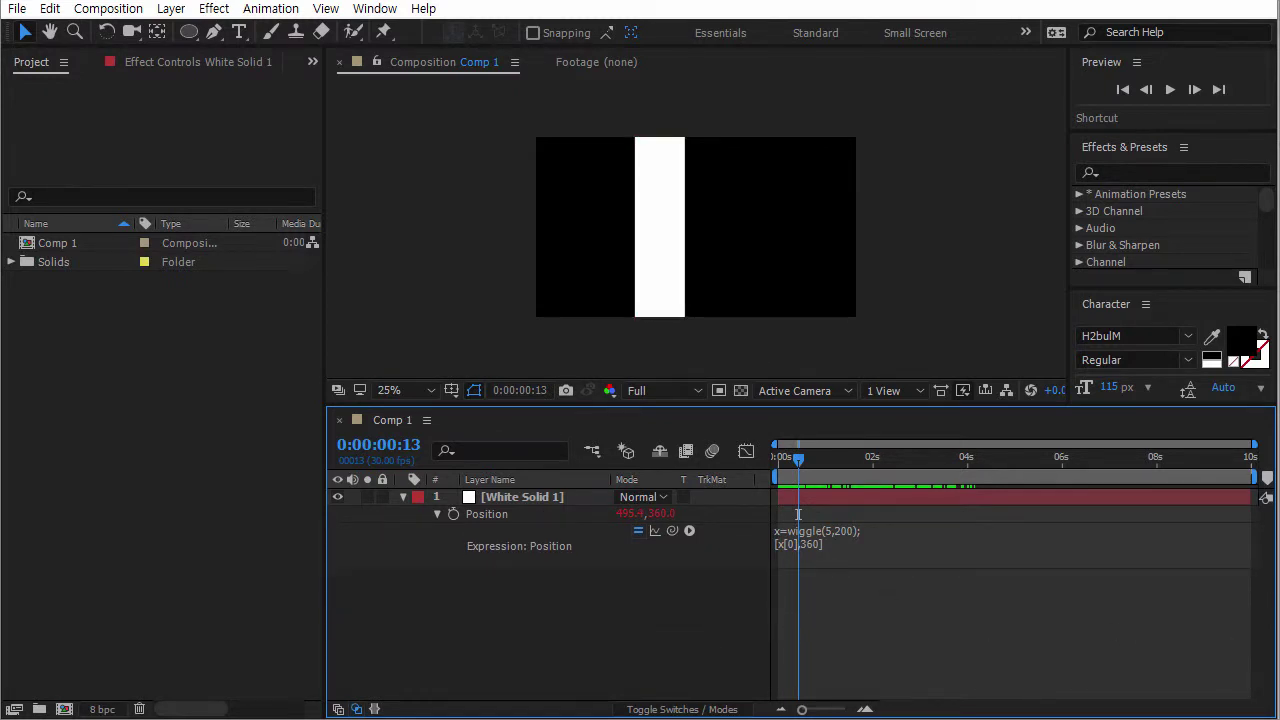
# Switch to Notepad, review the two-line x=wiggle(5,200); [x[0],360] expression, insert a blank line above it, and return to After Effects.
pyautogui.hotkey('alt', 'Tab')
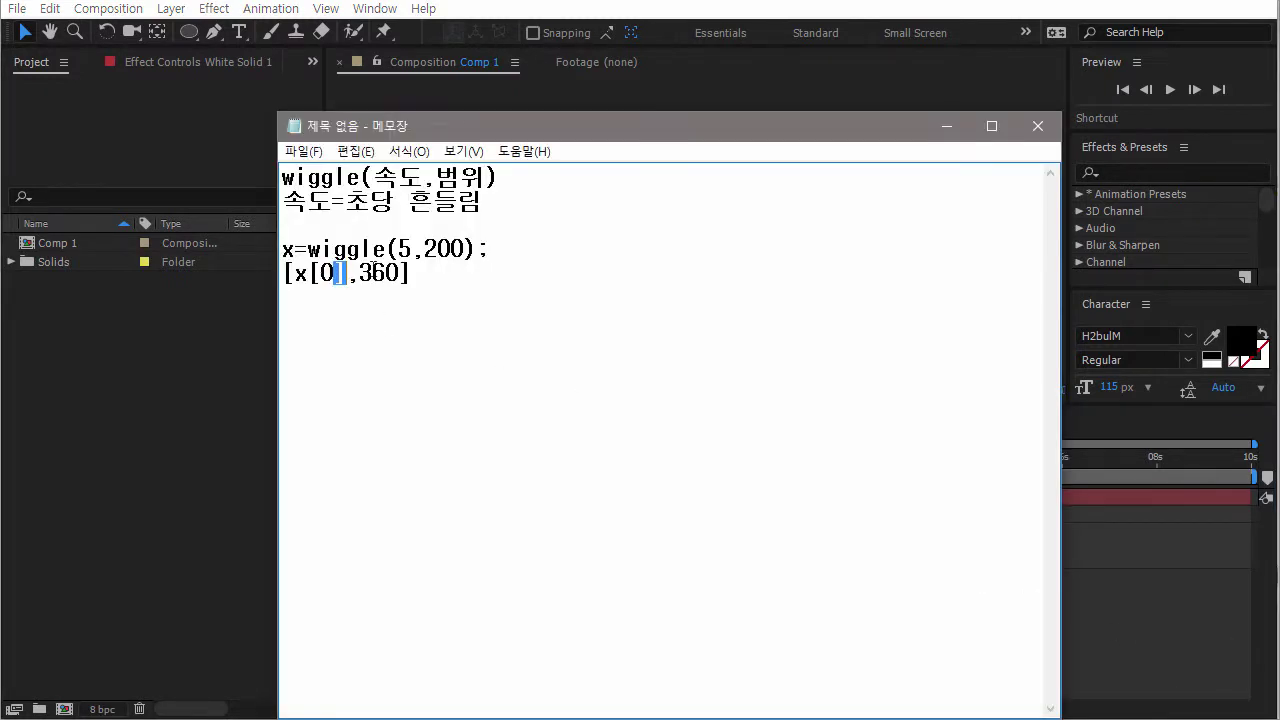
pyautogui.moveTo(440, 277); pyautogui.dragTo(280, 249)
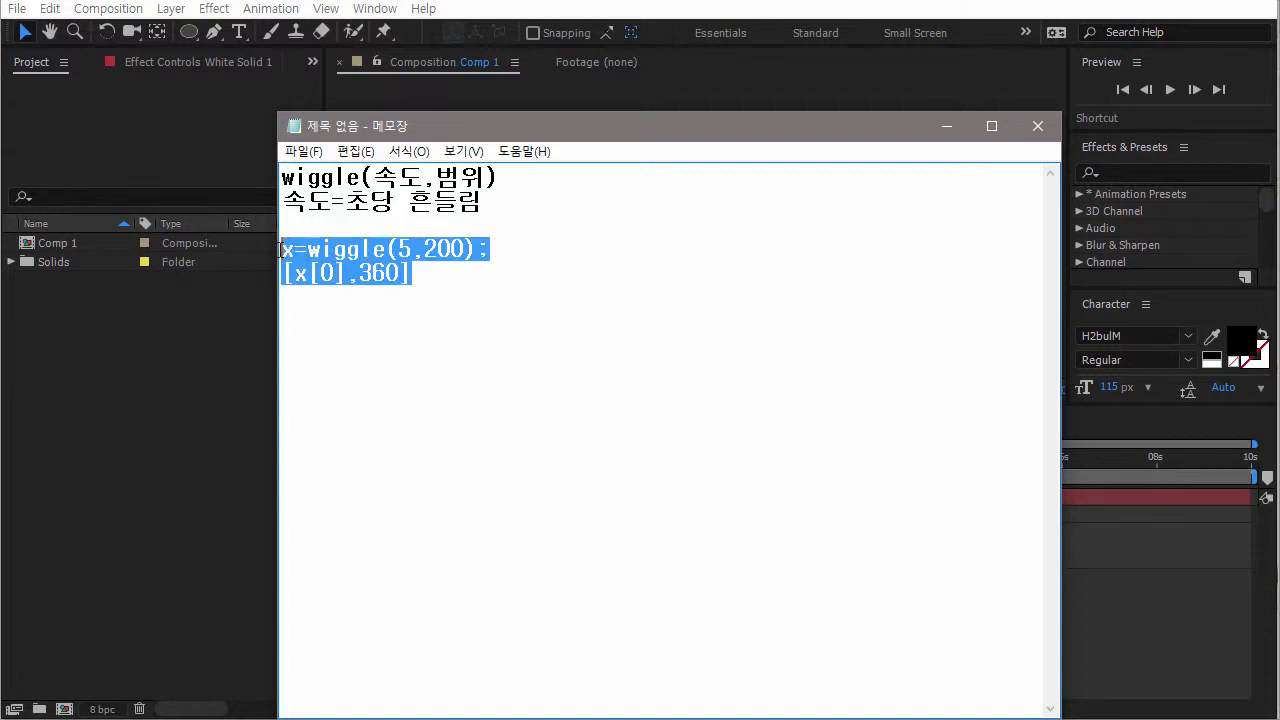
pyautogui.click(418, 264)
pyautogui.moveTo(444, 280); pyautogui.dragTo(288, 252)
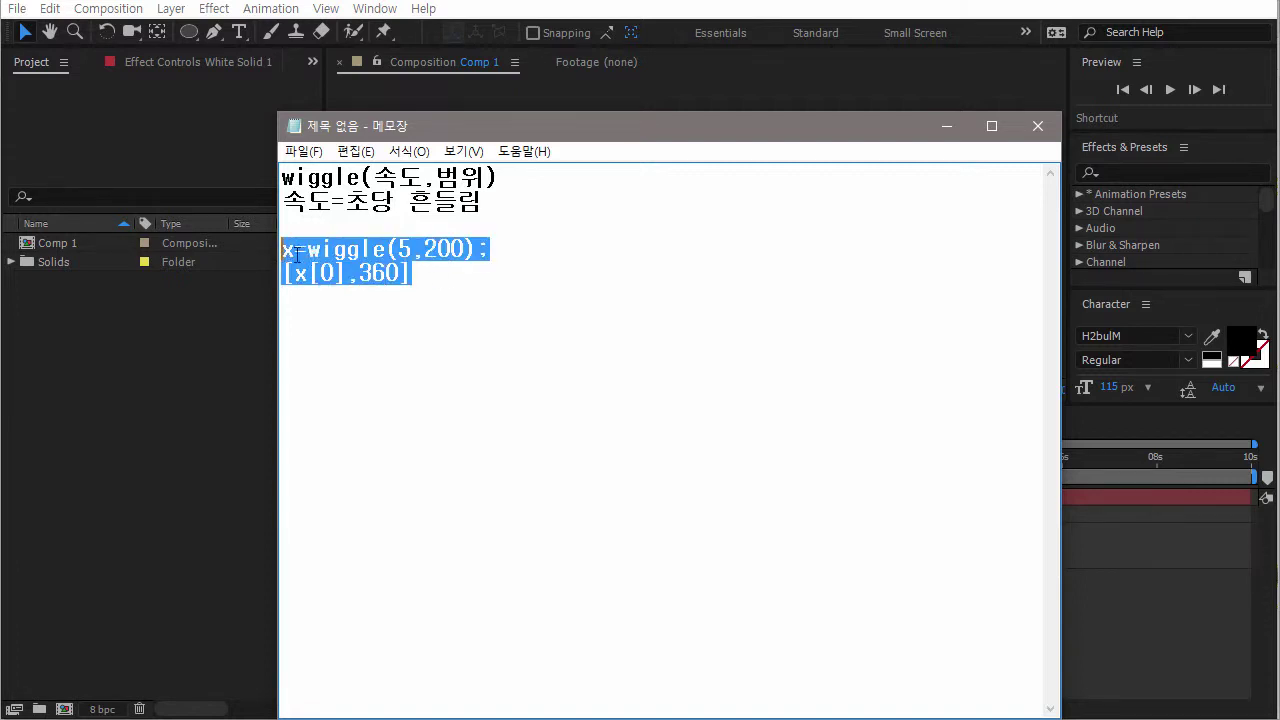
pyautogui.click(420, 266)
pyautogui.moveTo(447, 280); pyautogui.dragTo(286, 249)
pyautogui.click(424, 252)
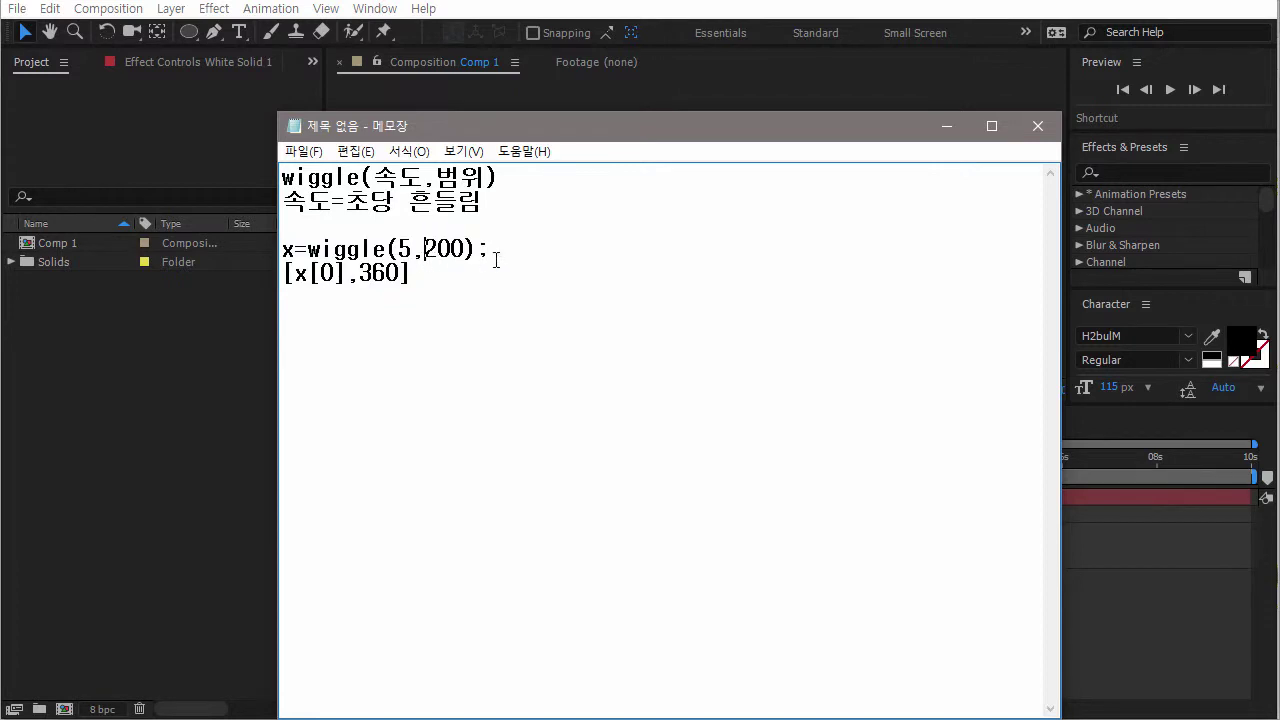
pyautogui.click(321, 230)
pyautogui.press('Return')
pyautogui.moveTo(428, 296); pyautogui.dragTo(282, 266)
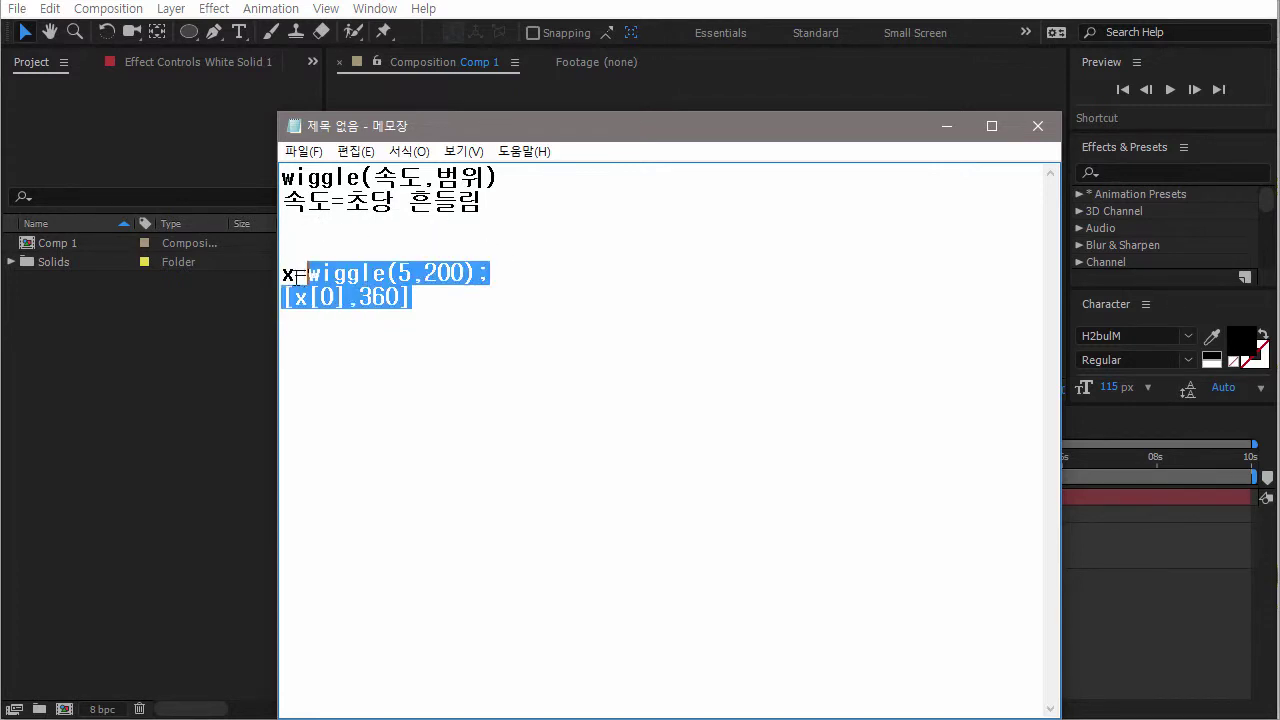
pyautogui.click(360, 288)
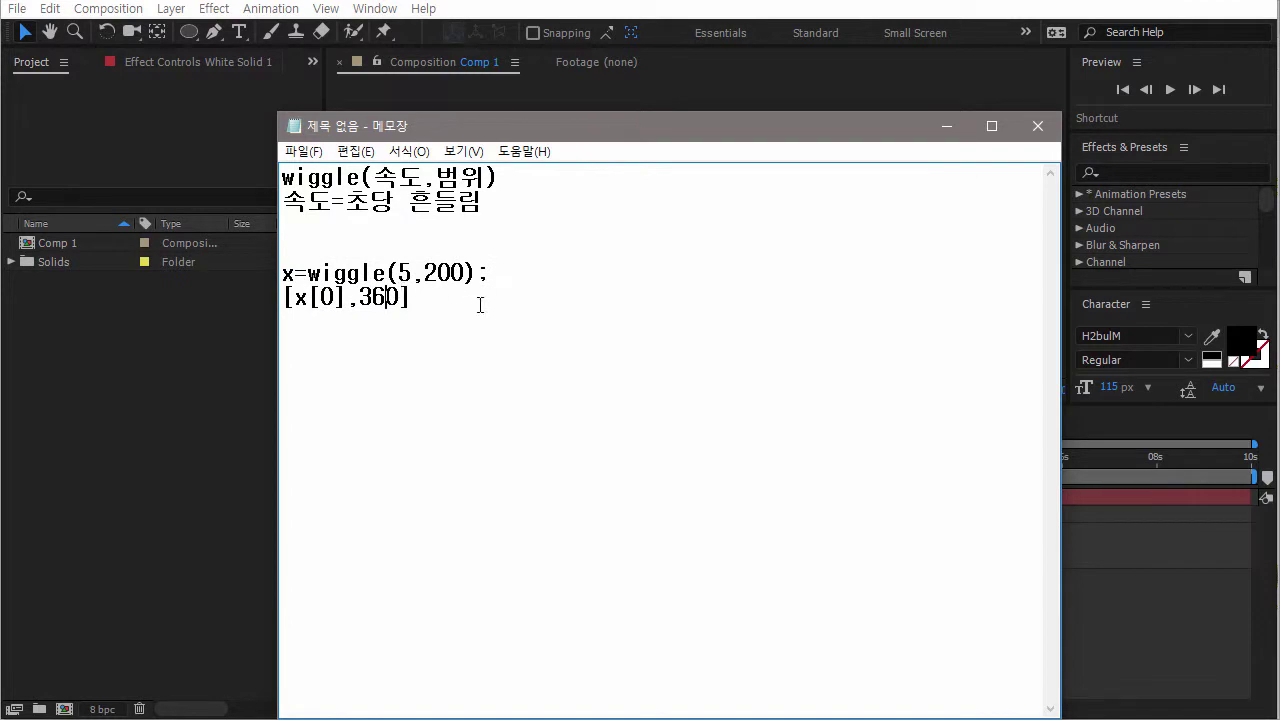
pyautogui.click(236, 389)
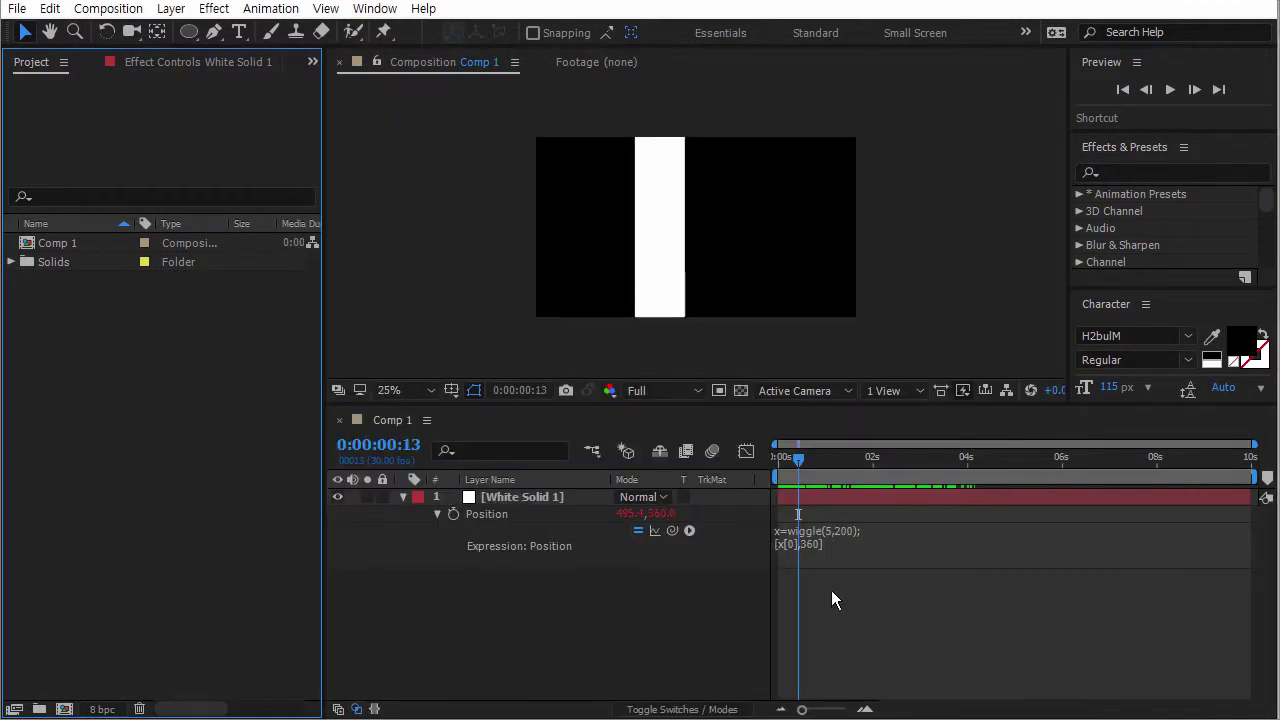
# Remove the expression from the solid's Position and scrub the start of the timeline, ending at 0:00:00:00.
pyautogui.moveTo(798, 456); pyautogui.dragTo(767, 454)
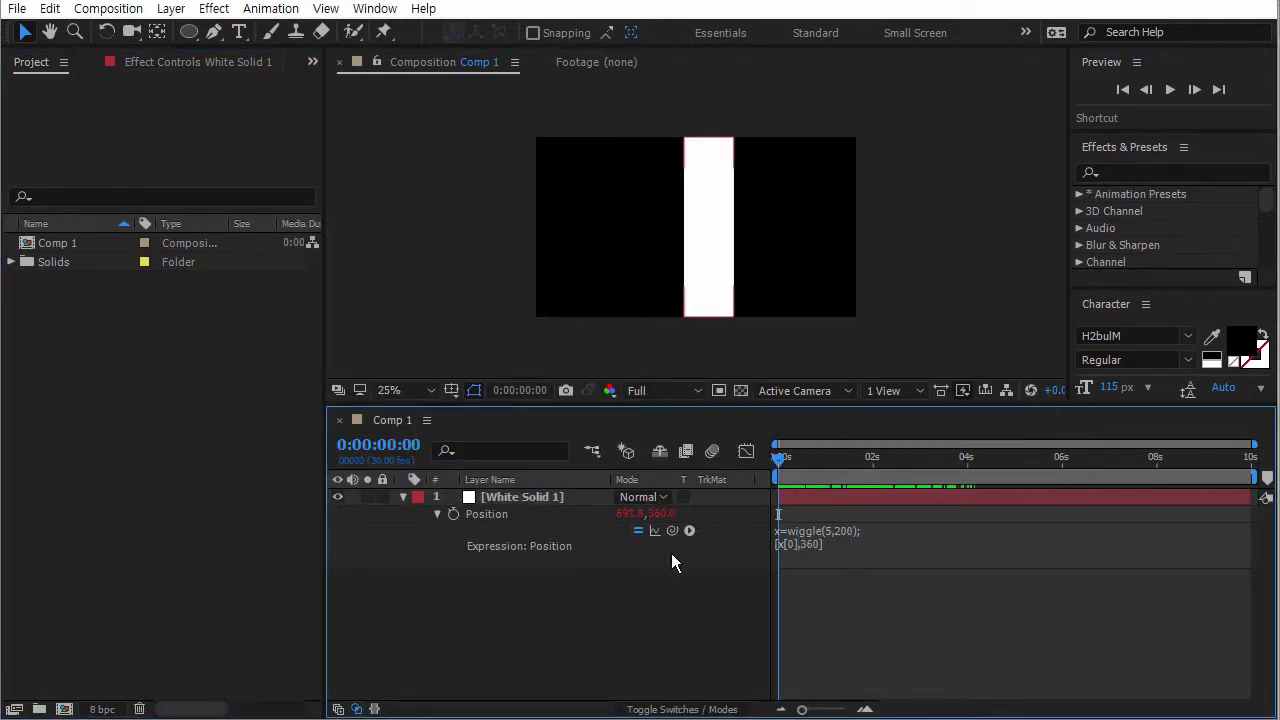
pyautogui.keyDown('alt'); pyautogui.click(451, 514); pyautogui.keyUp('alt')
pyautogui.click(599, 585)
pyautogui.click(783, 458)
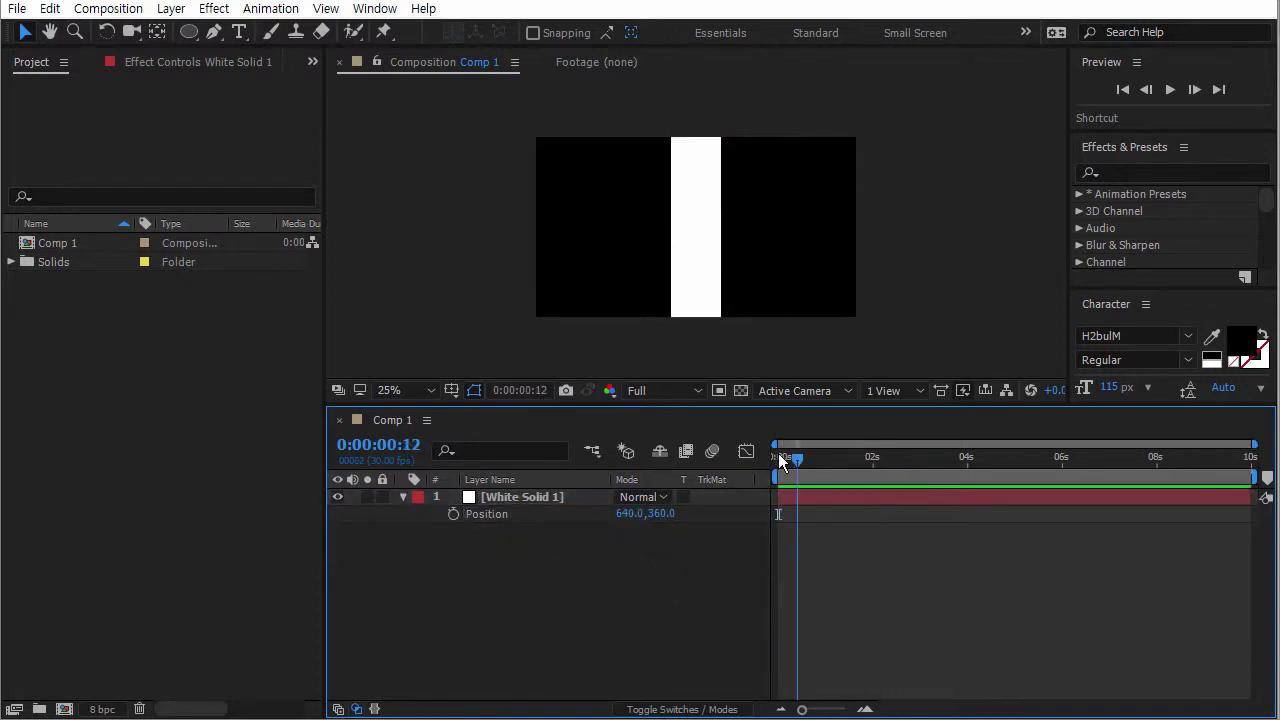
pyautogui.moveTo(783, 458); pyautogui.dragTo(549, 555)
pyautogui.click(603, 517)
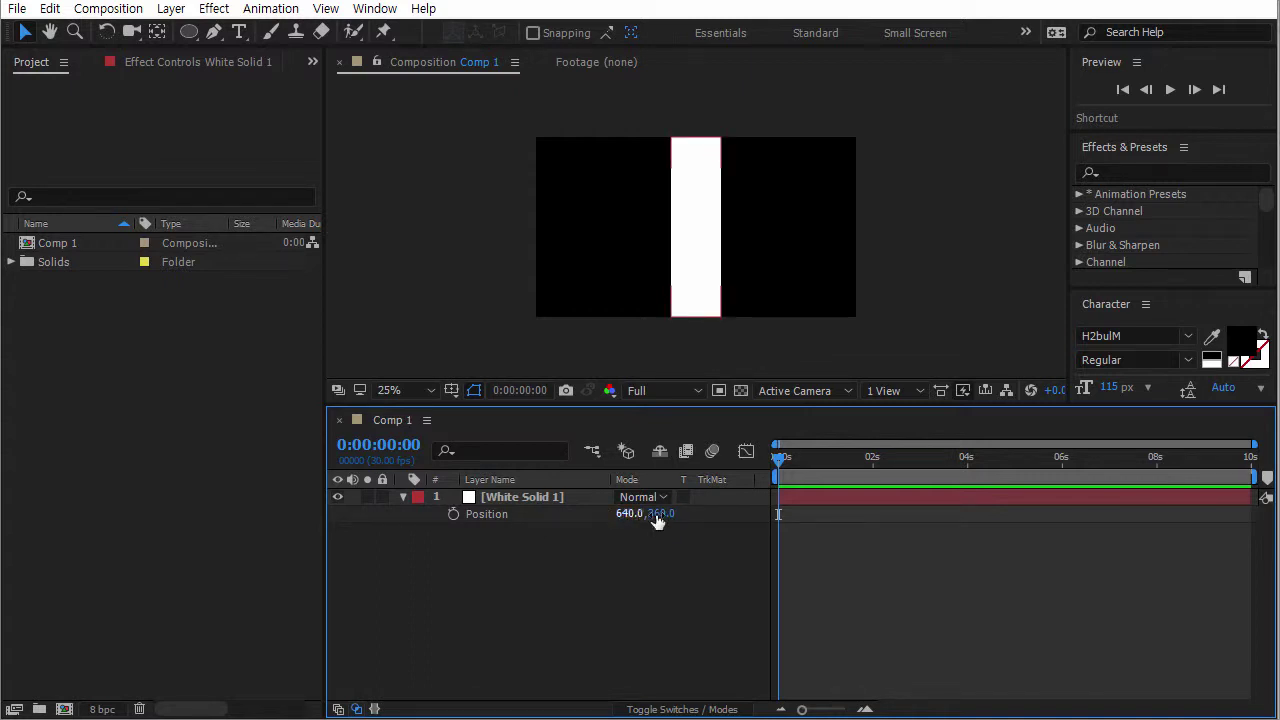
pyautogui.click(460, 515)
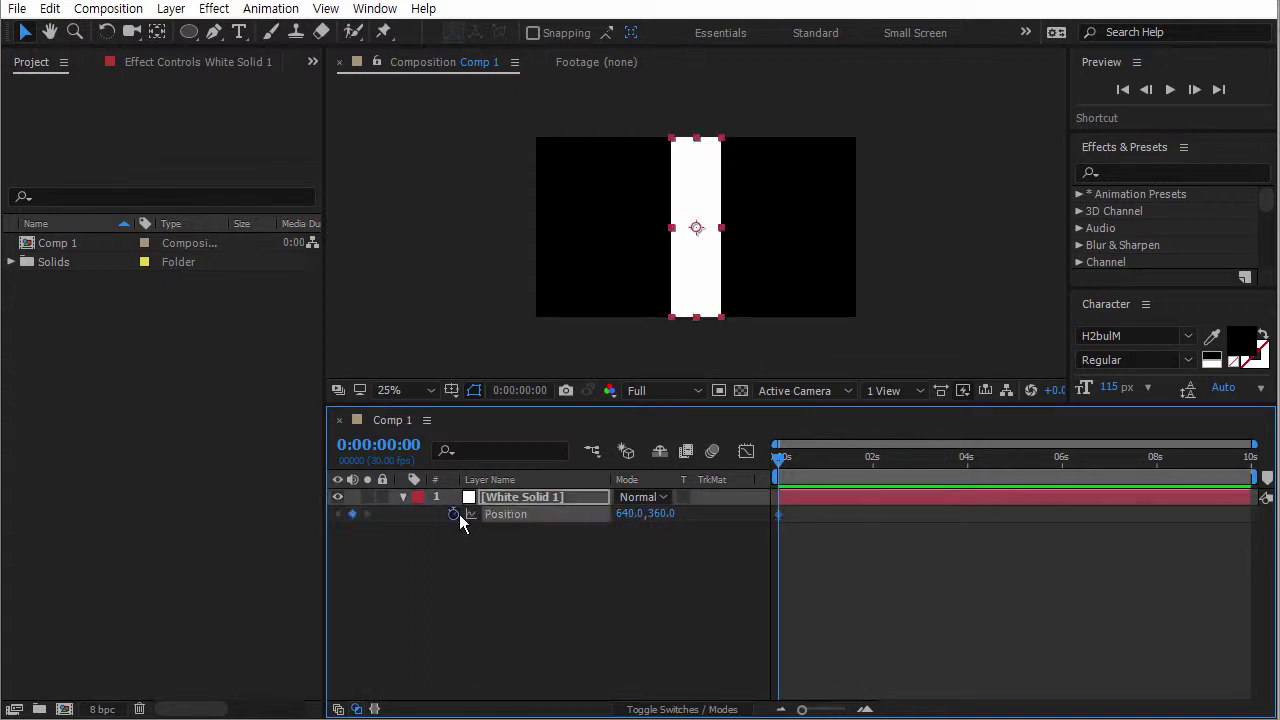
pyautogui.click(593, 541)
pyautogui.click(545, 518)
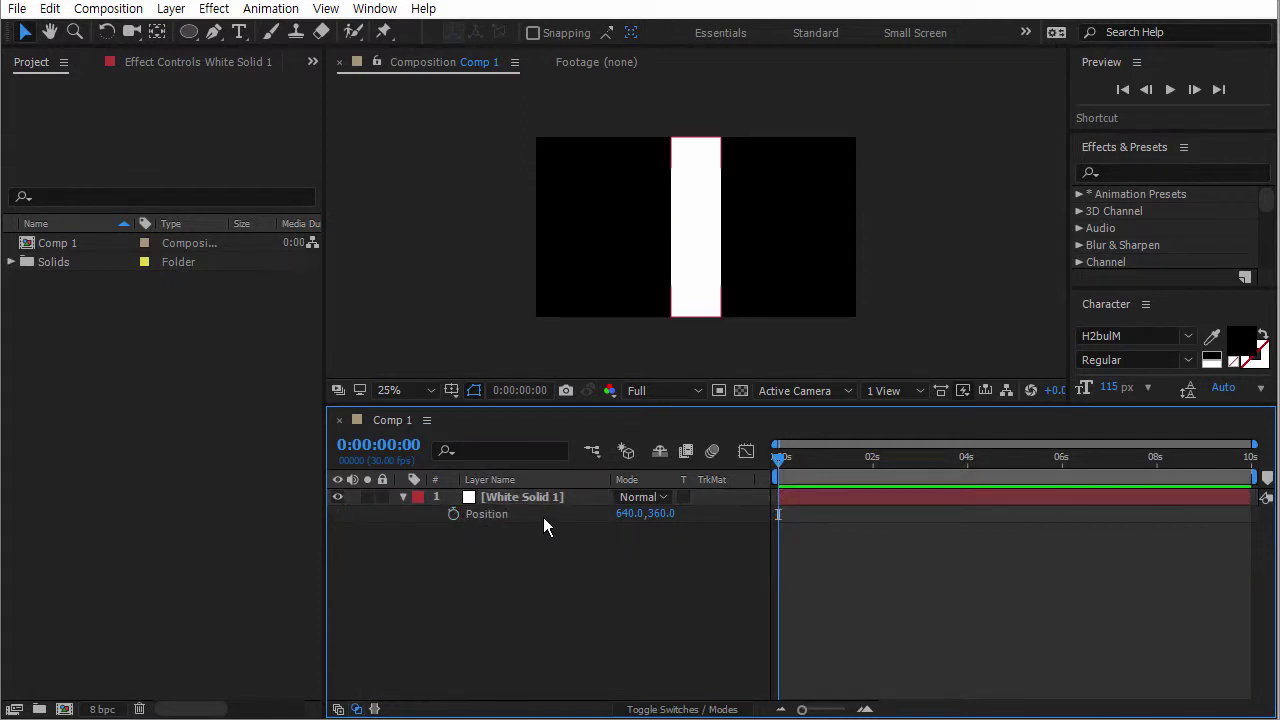
pyautogui.click(596, 540)
# Separate the solid's Position into X Position and Y Position, and select Y Position.
pyautogui.click(496, 521)
pyautogui.rightClick(496, 520)
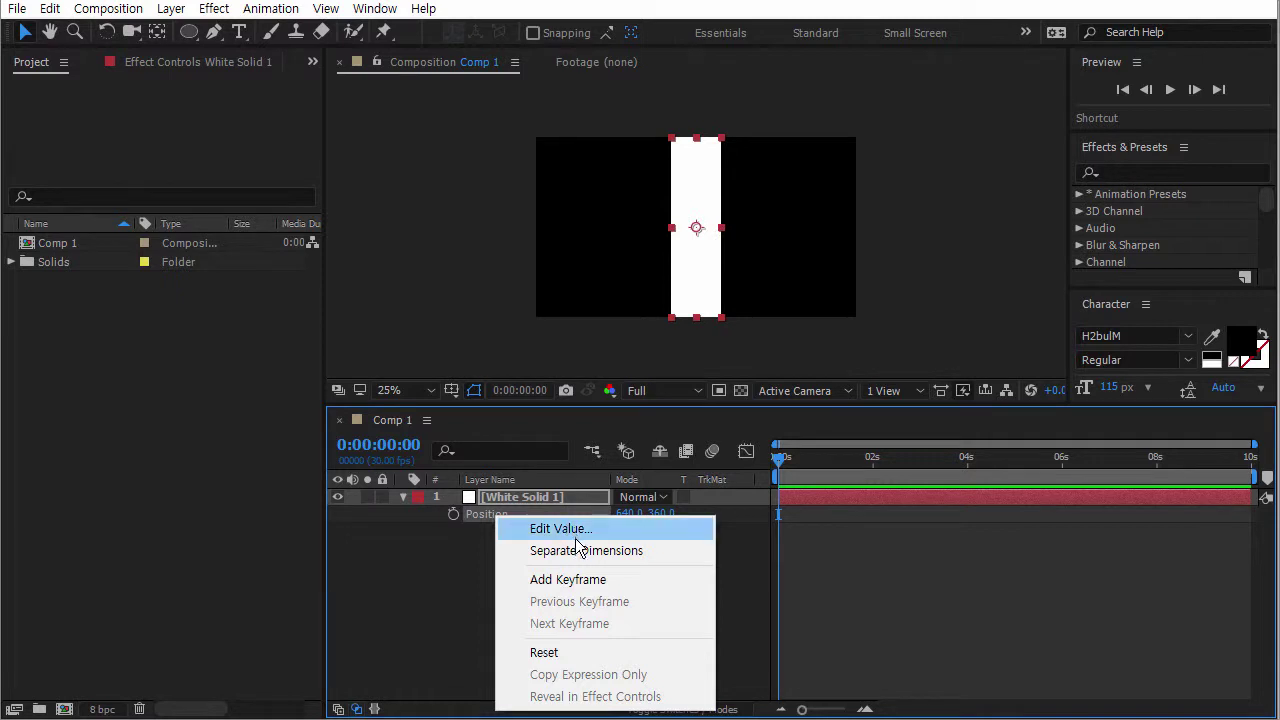
pyautogui.click(465, 549)
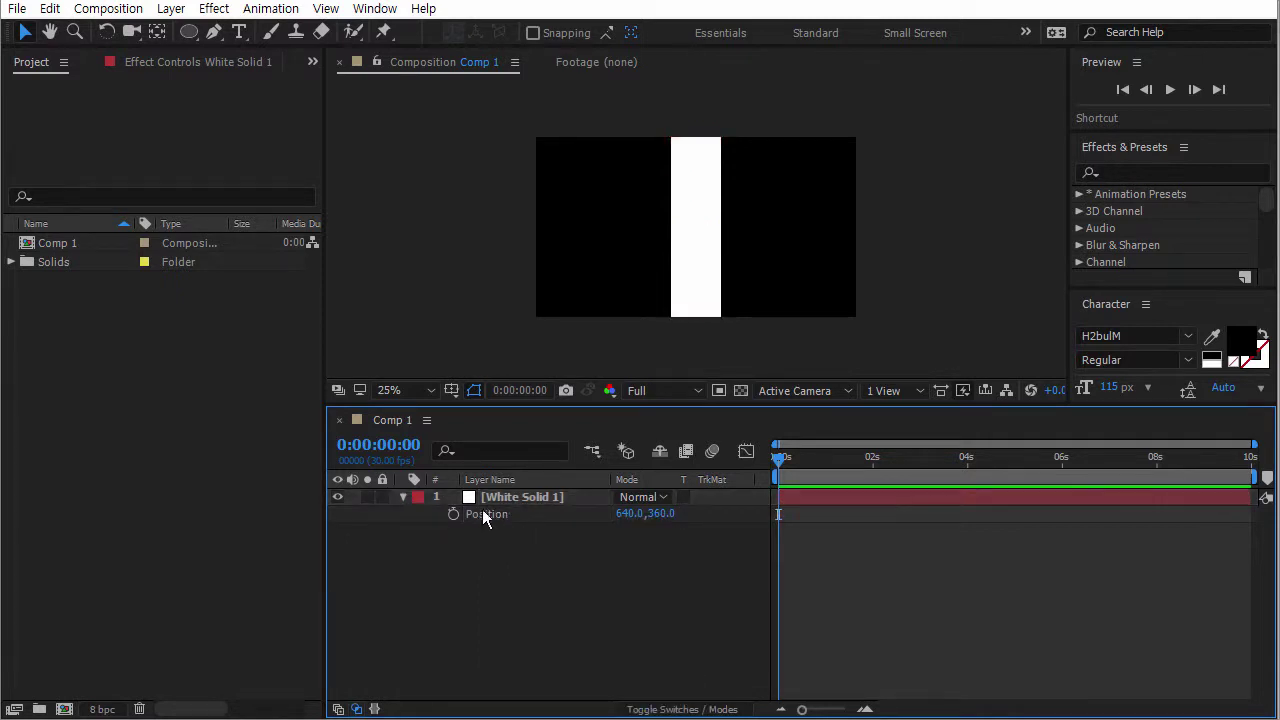
pyautogui.click(493, 522)
pyautogui.rightClick(491, 513)
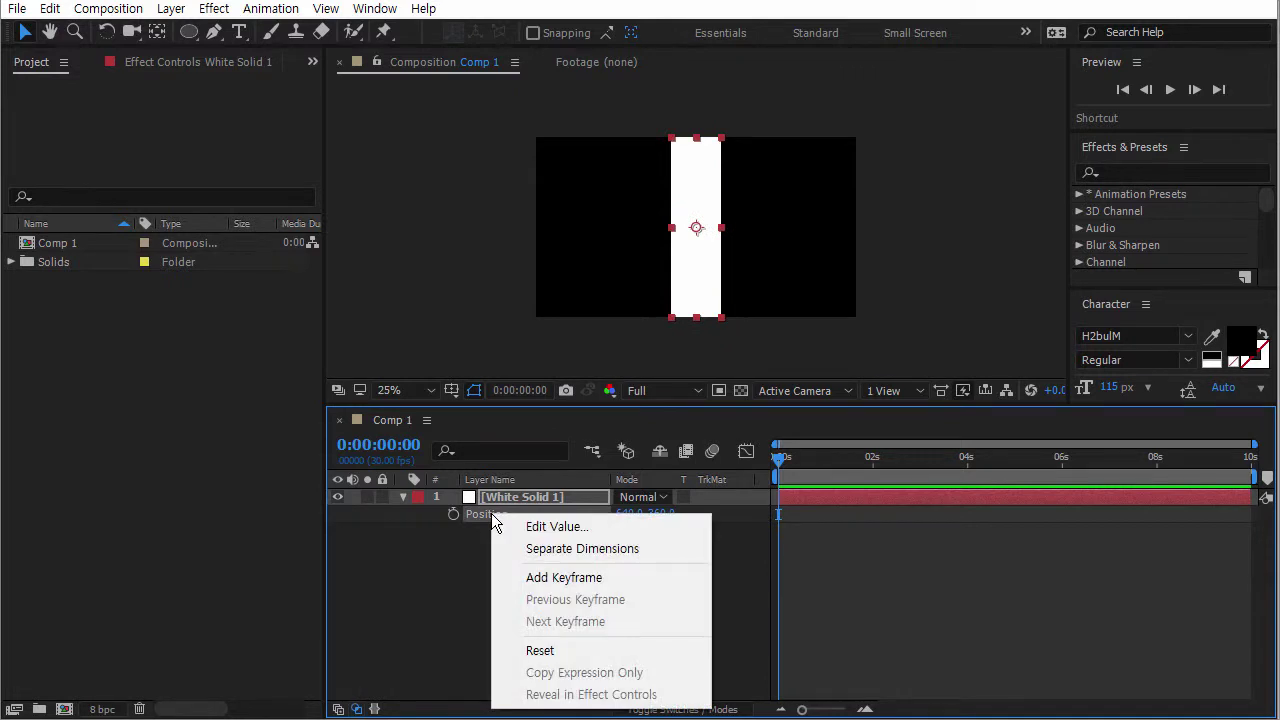
pyautogui.click(563, 549)
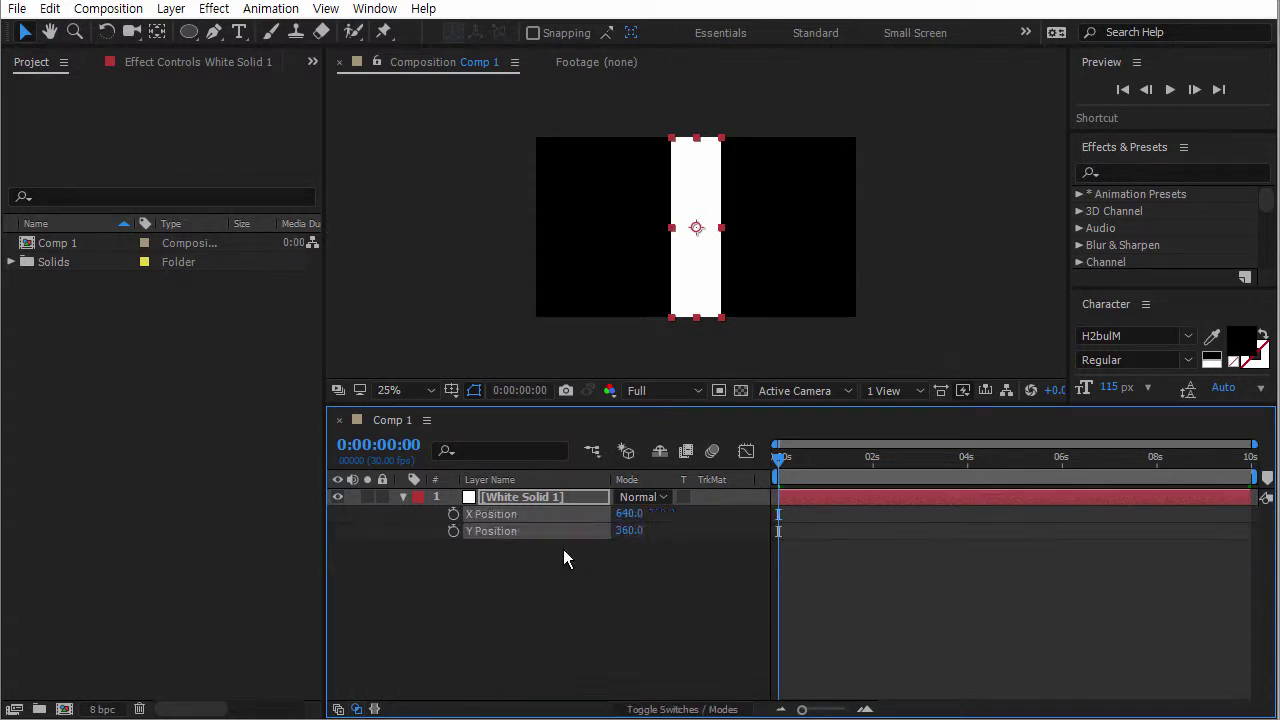
pyautogui.click(507, 530)
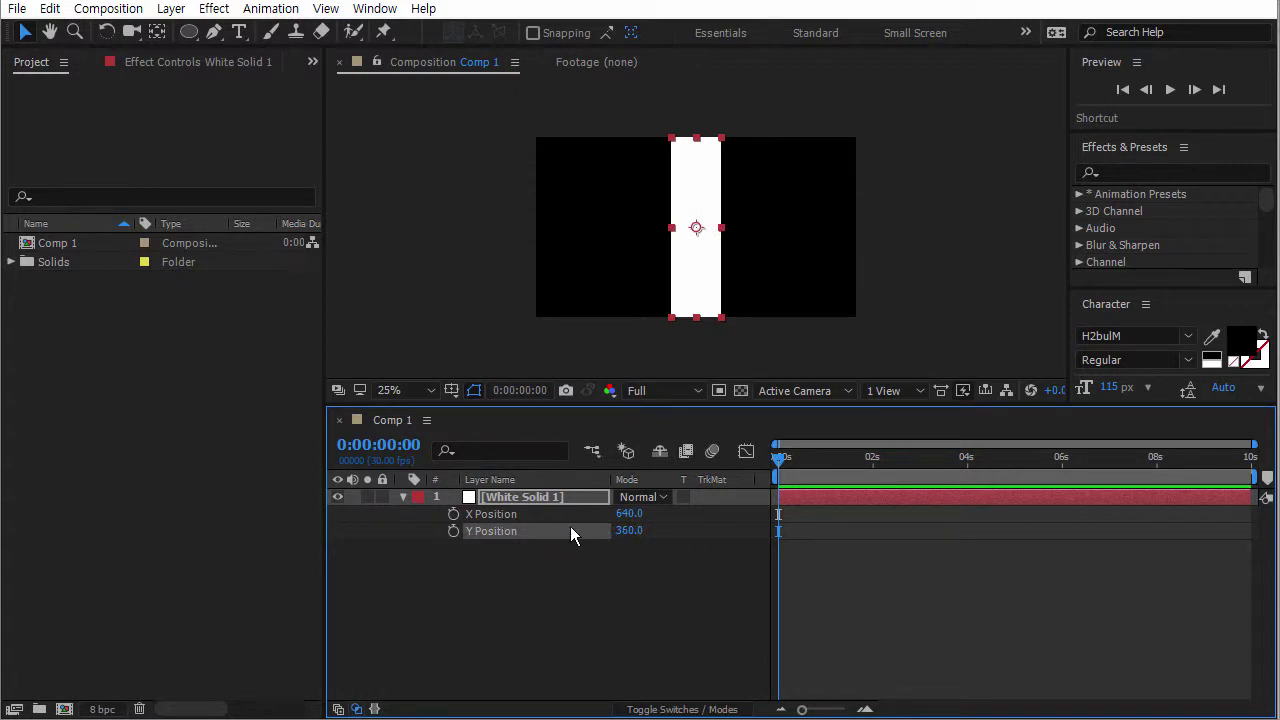
# Switch to Notepad to review the two-line wiggle expression again, and return to After Effects.
pyautogui.hotkey('alt', 'Tab')
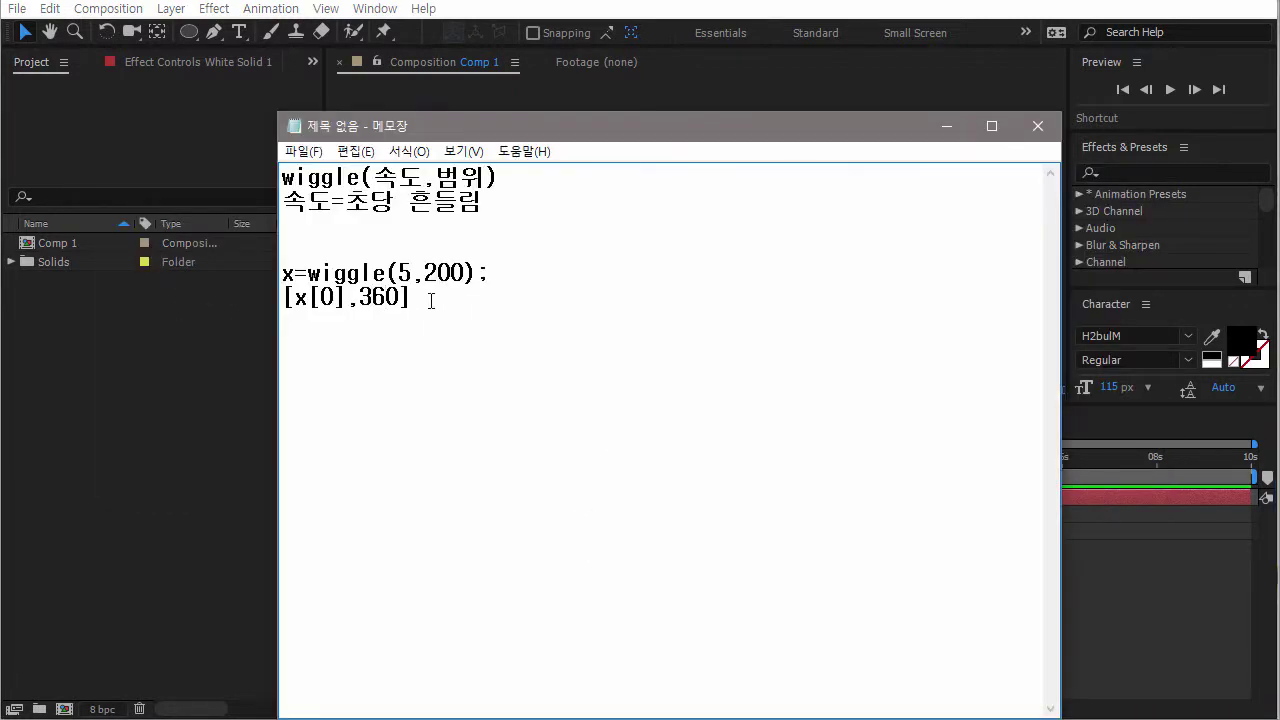
pyautogui.moveTo(434, 297); pyautogui.dragTo(283, 268)
pyautogui.click(417, 297)
pyautogui.moveTo(489, 309); pyautogui.dragTo(316, 278)
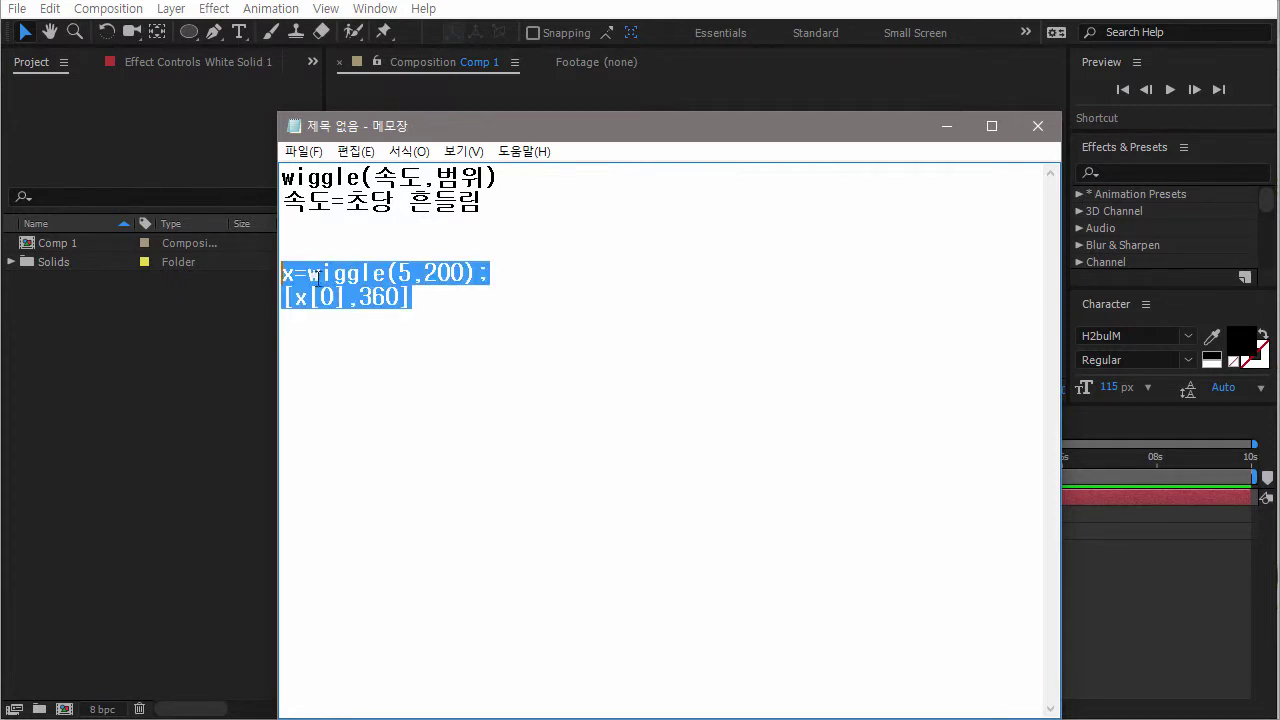
pyautogui.click(222, 418)
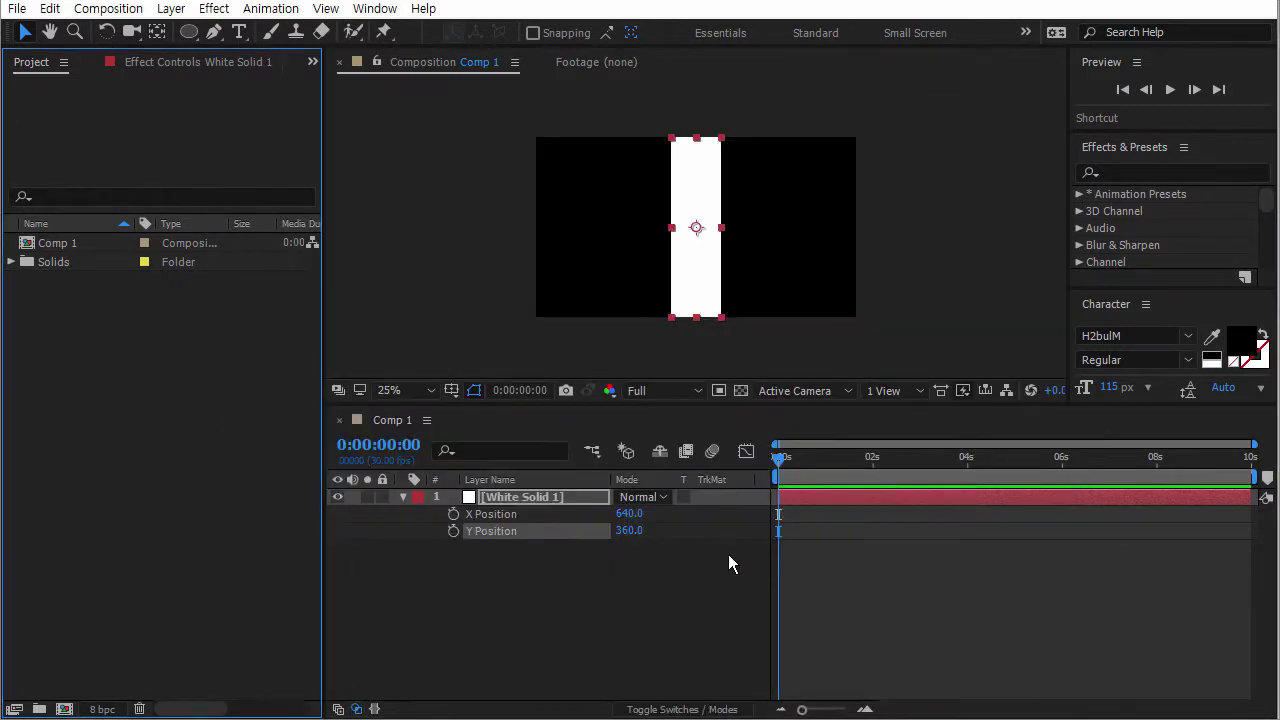
# Add the expression wiggle(5,300) to the solid's X Position and scrub the timeline back to 0:00:00:00.
pyautogui.keyDown('alt'); pyautogui.click(453, 514); pyautogui.keyUp('alt')
pyautogui.write('wi')
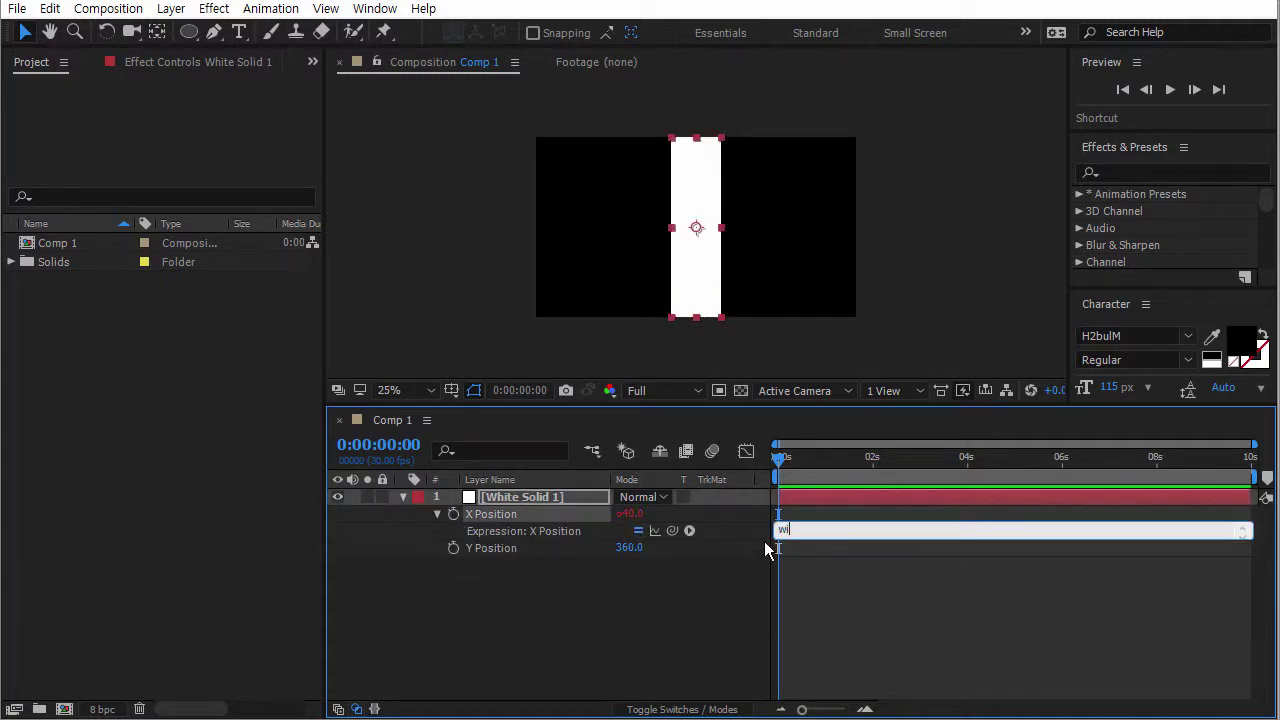
pyautogui.write('ggle(5,300)')
pyautogui.click(835, 579)
pyautogui.moveTo(785, 459); pyautogui.dragTo(673, 528)
# Examine White Solid 1's full transform properties, and reduce the layer's display to X Position and Y Position.
pyautogui.click(403, 497)
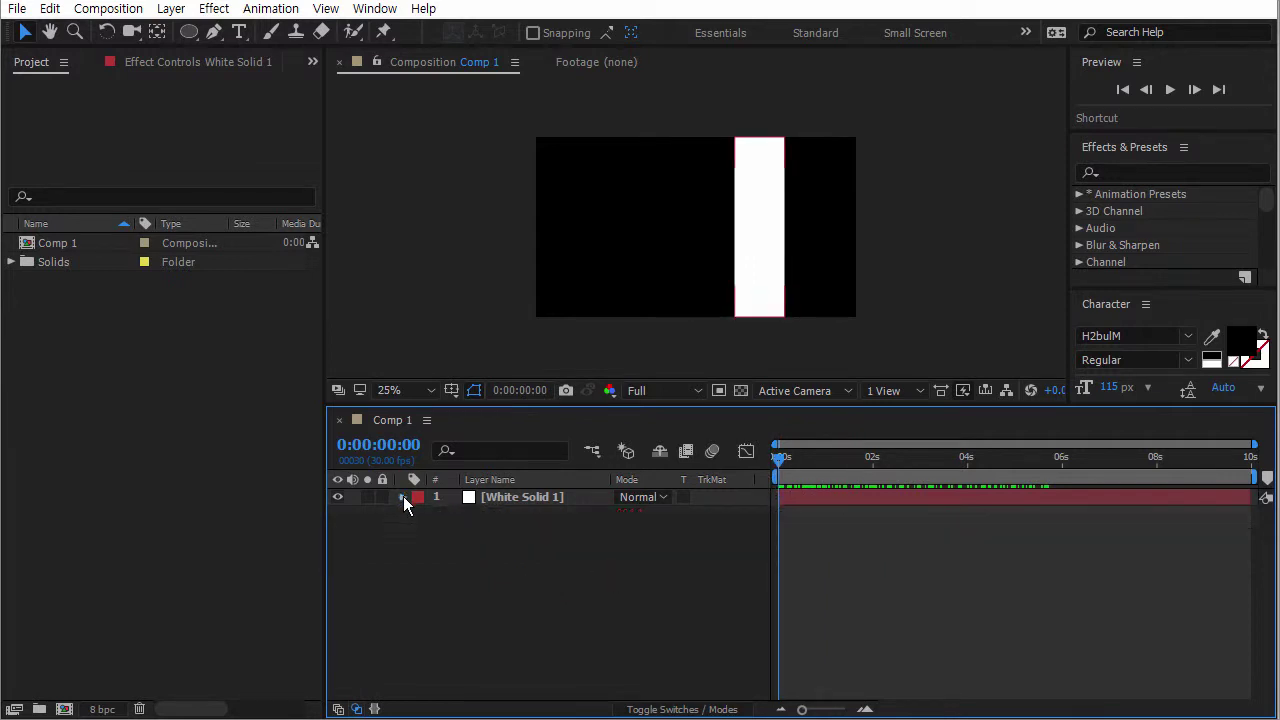
pyautogui.click(403, 497)
pyautogui.click(437, 548)
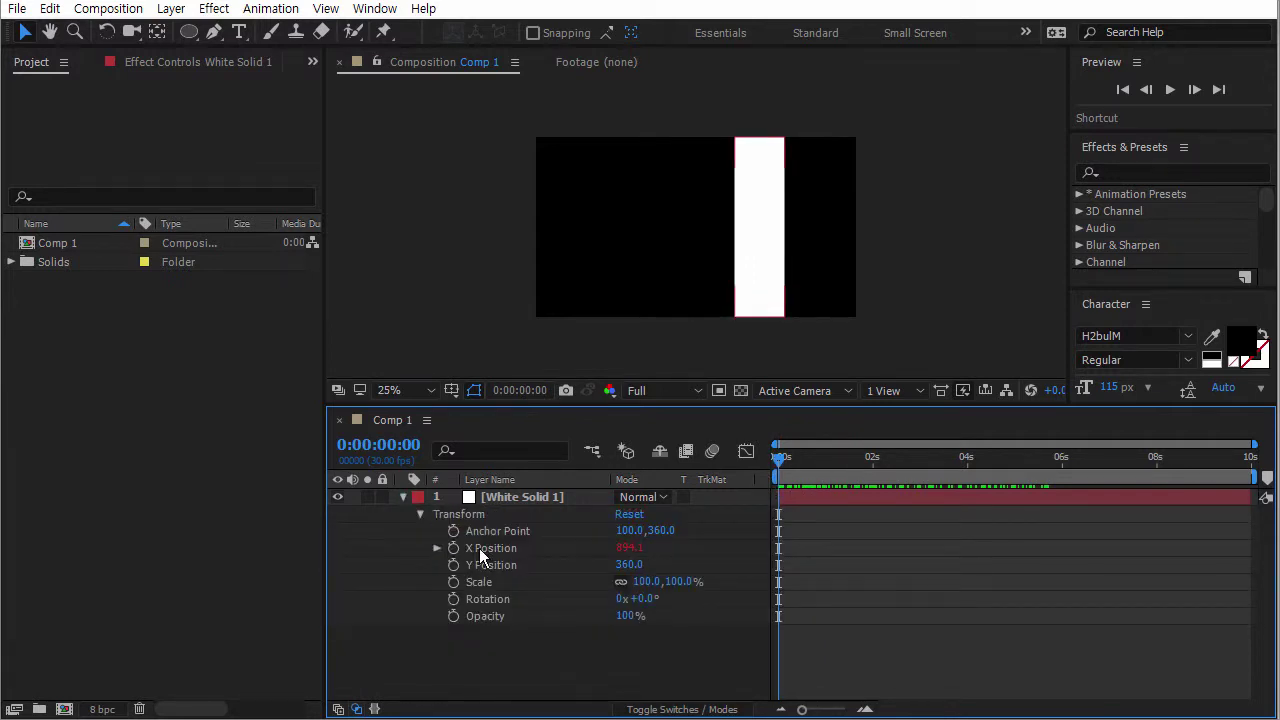
pyautogui.click(403, 497)
pyautogui.click(506, 496)
pyautogui.press('p')
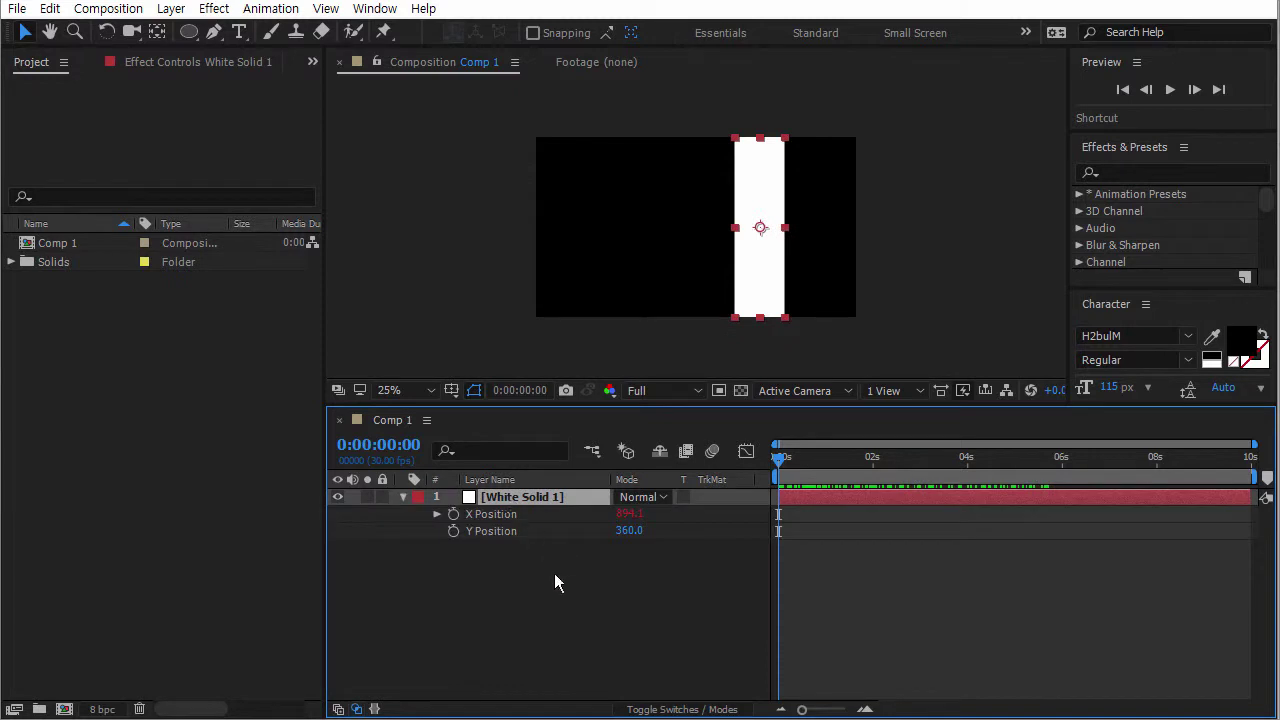
# Preview the horizontal wiggle, reveal the X Position expression, and scrub to 0:00:00:27.
pyautogui.click(554, 583)
pyautogui.press('space')
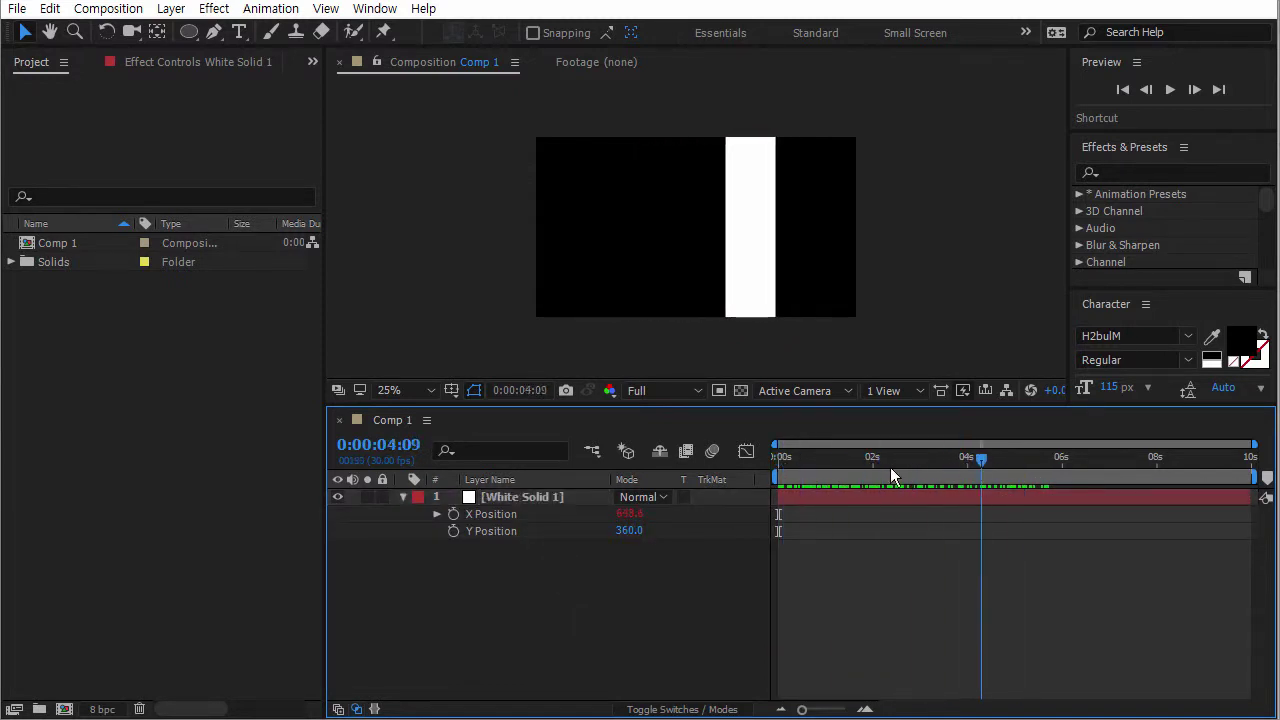
pyautogui.press('space')
pyautogui.click(437, 514)
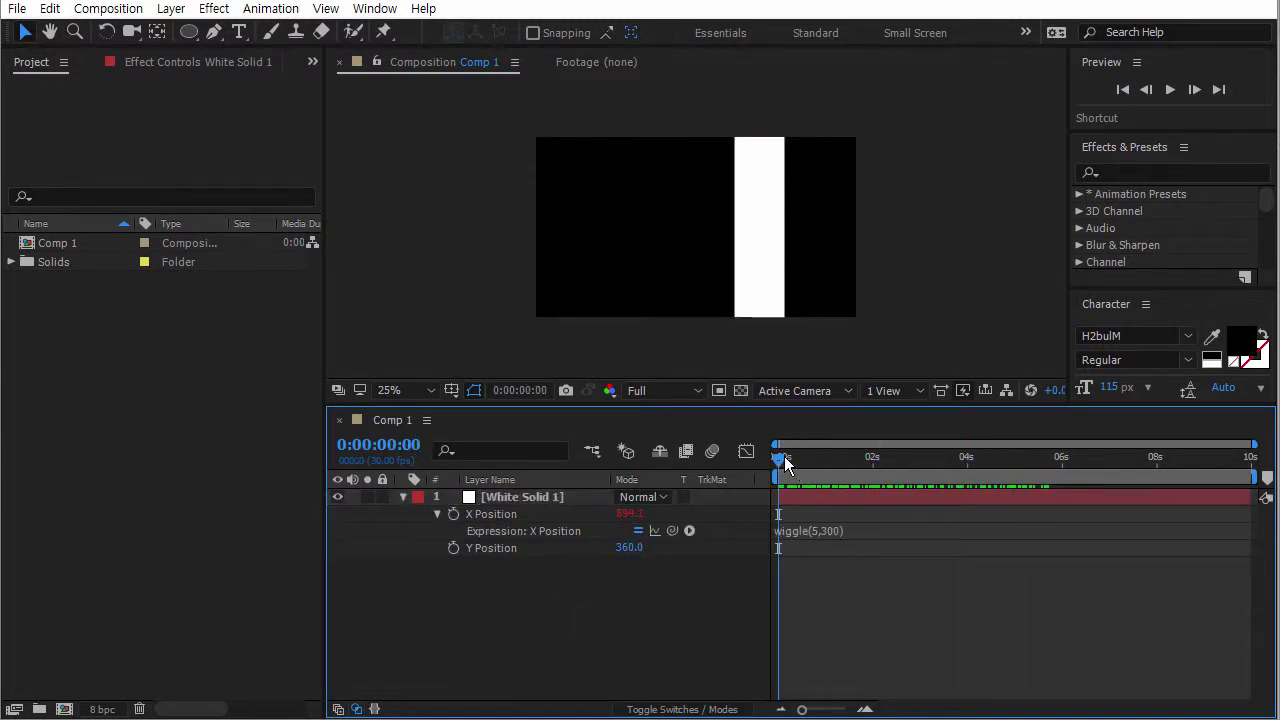
pyautogui.moveTo(784, 458); pyautogui.dragTo(821, 458)
# Collapse White Solid 1, create a new white solid 50 px wide and 720 px high, and hide White Solid 1.
pyautogui.click(403, 497)
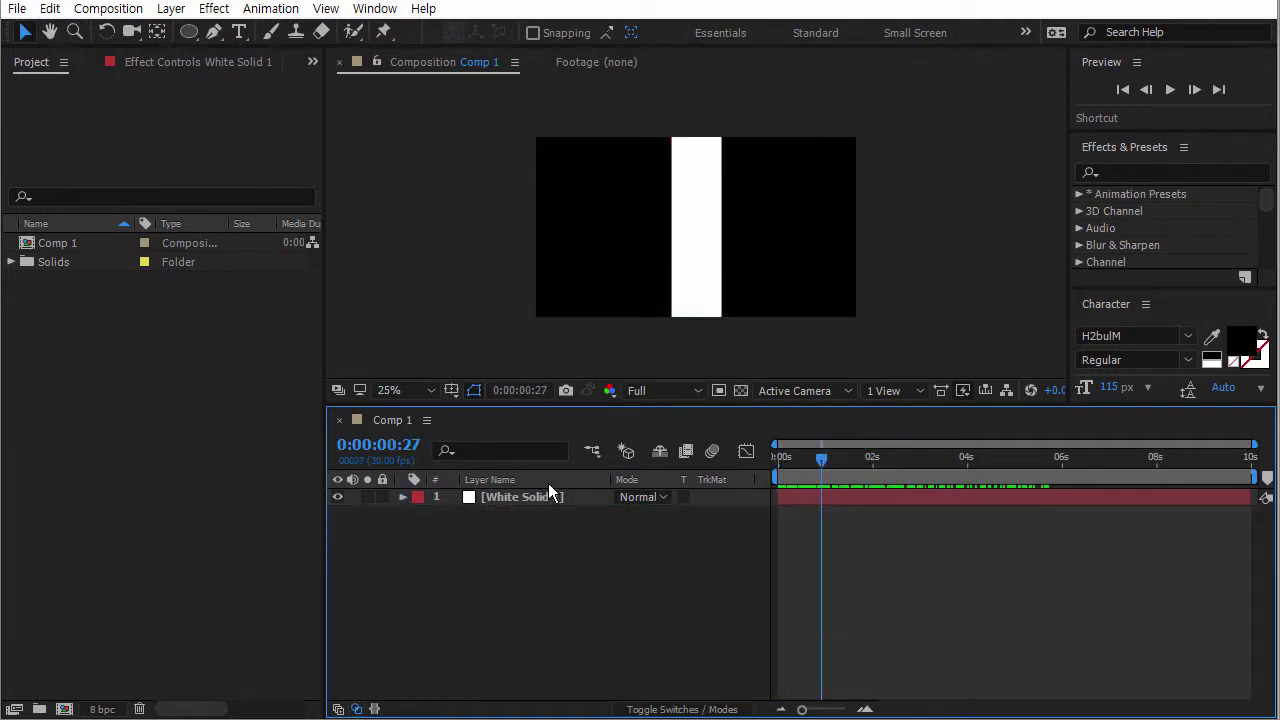
pyautogui.rightClick(573, 528)
pyautogui.moveTo(697, 347)
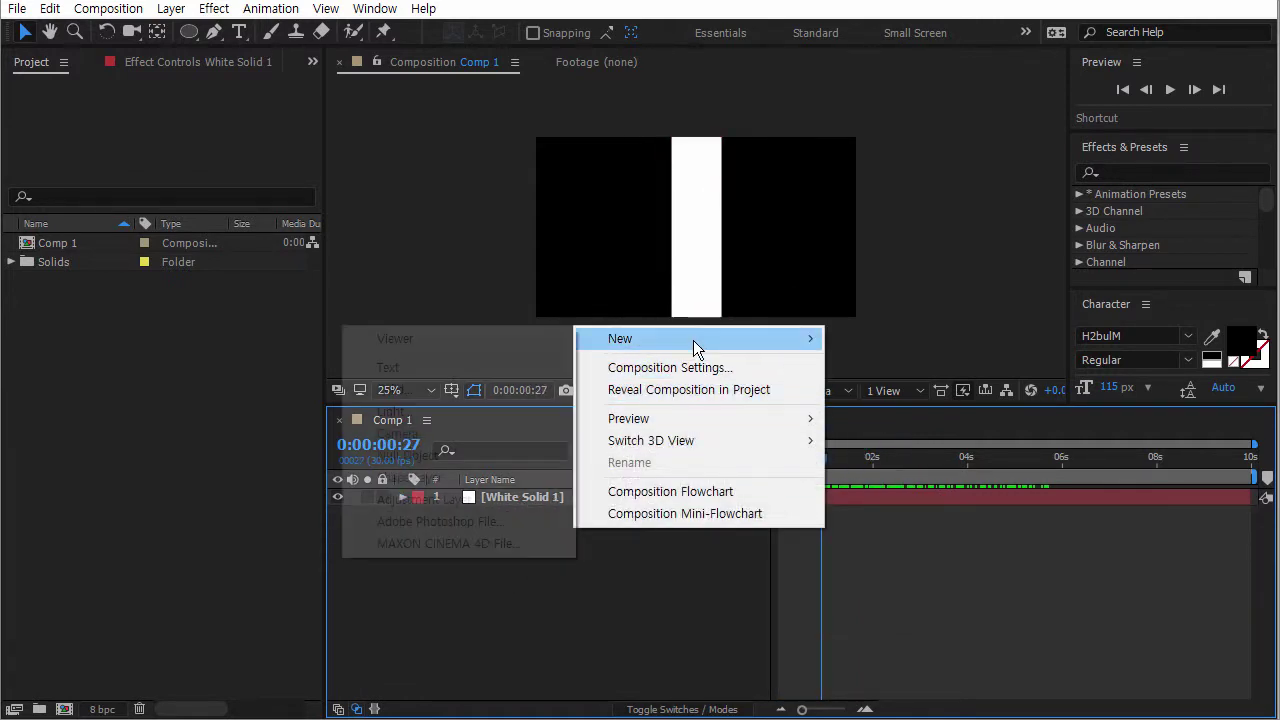
pyautogui.click(495, 393)
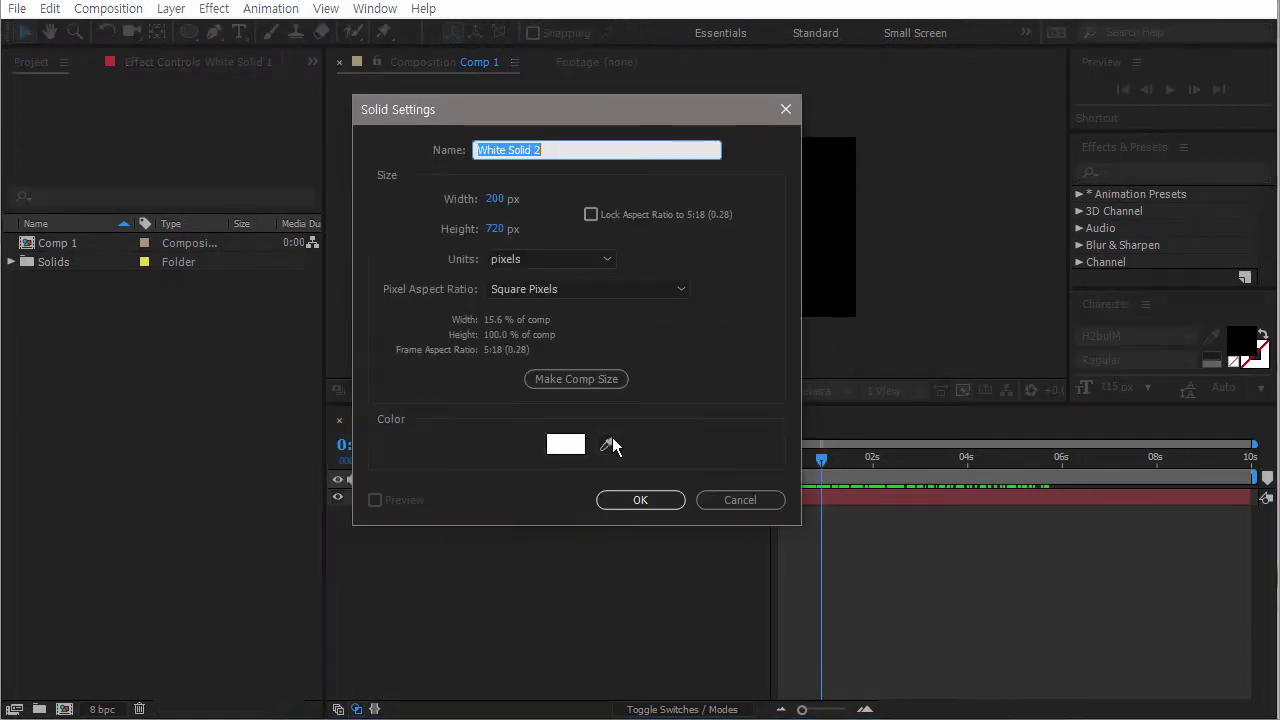
pyautogui.click(496, 199)
pyautogui.write('50')
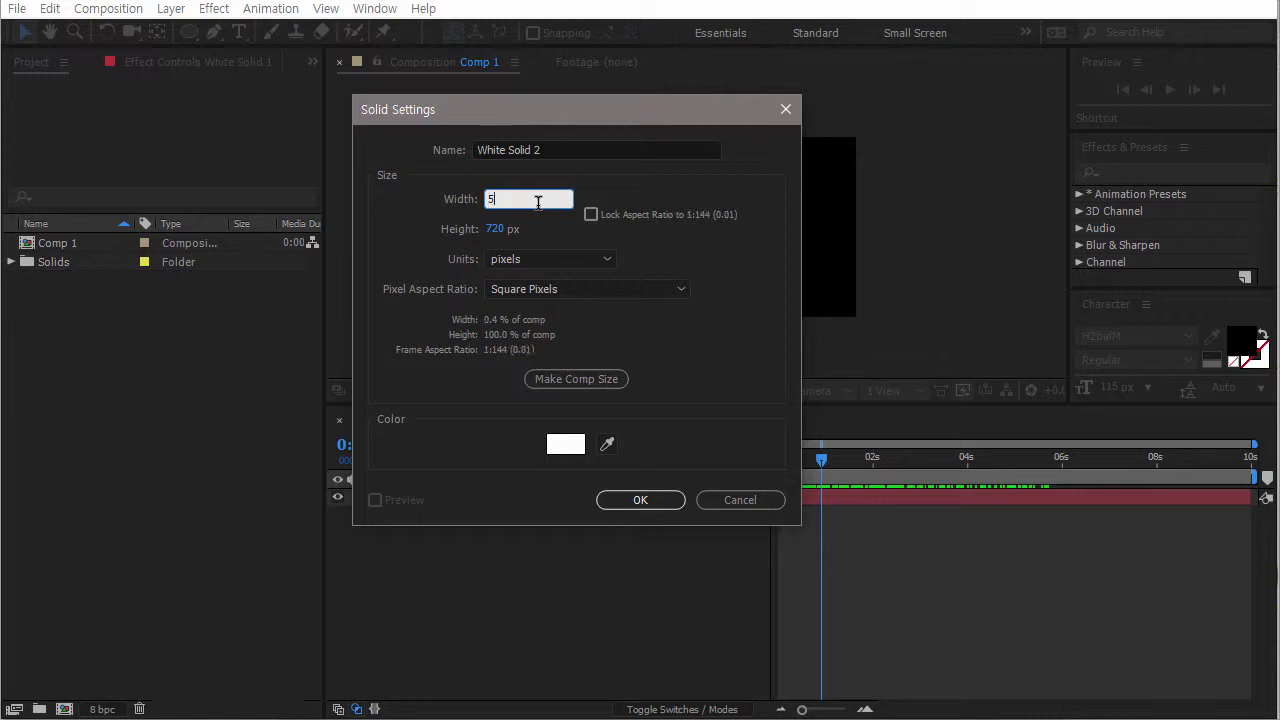
pyautogui.click(640, 500)
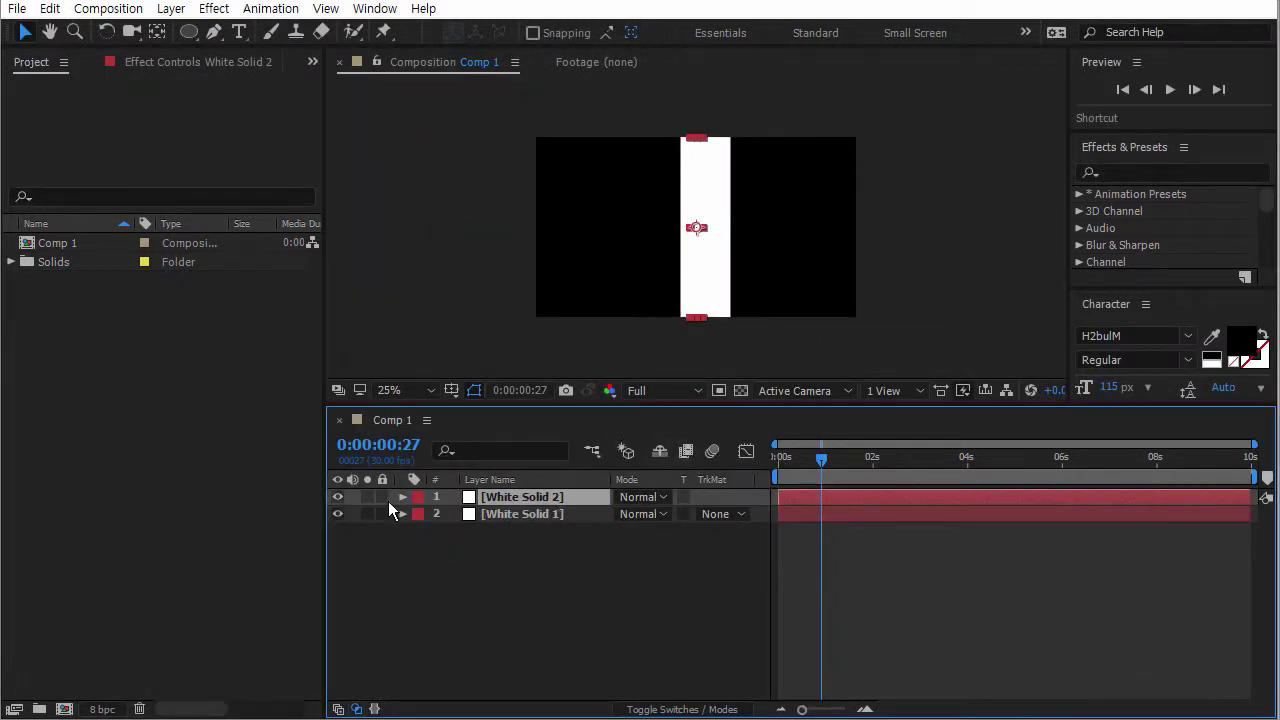
pyautogui.click(338, 513)
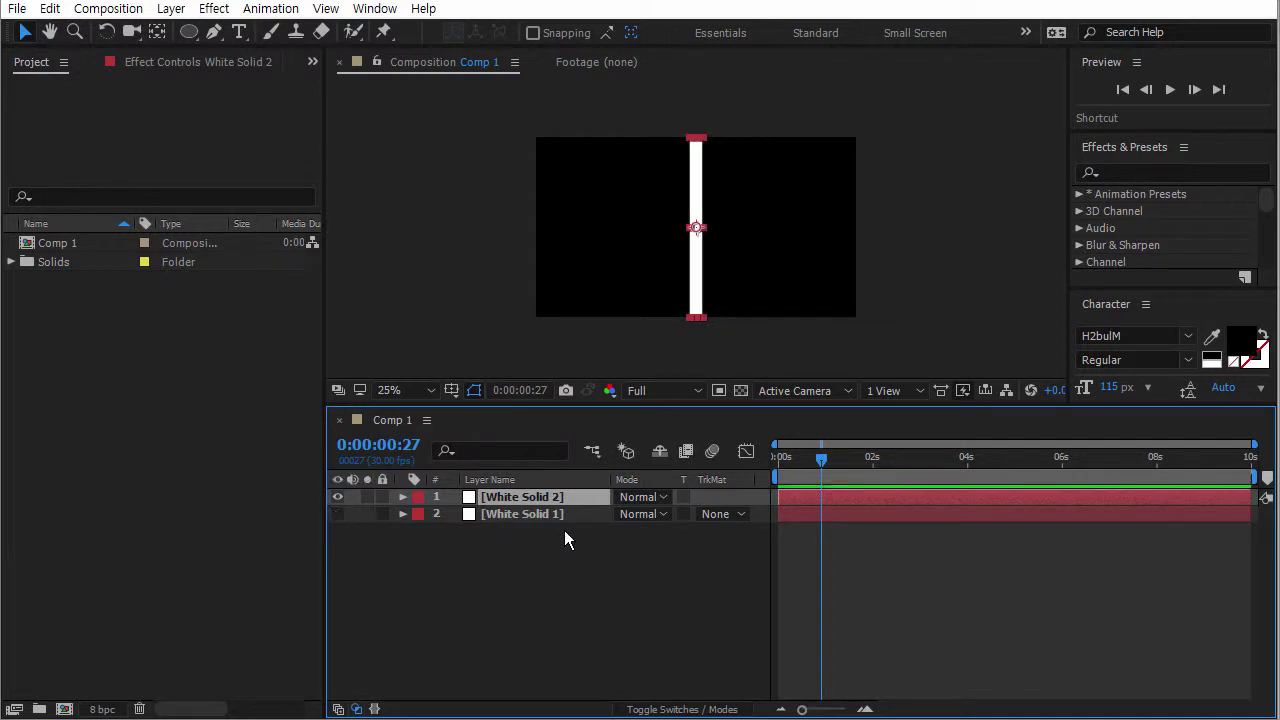
# Expand White Solid 2's transform properties and separate its Position into X and Y dimensions.
pyautogui.click(400, 497)
pyautogui.click(419, 513)
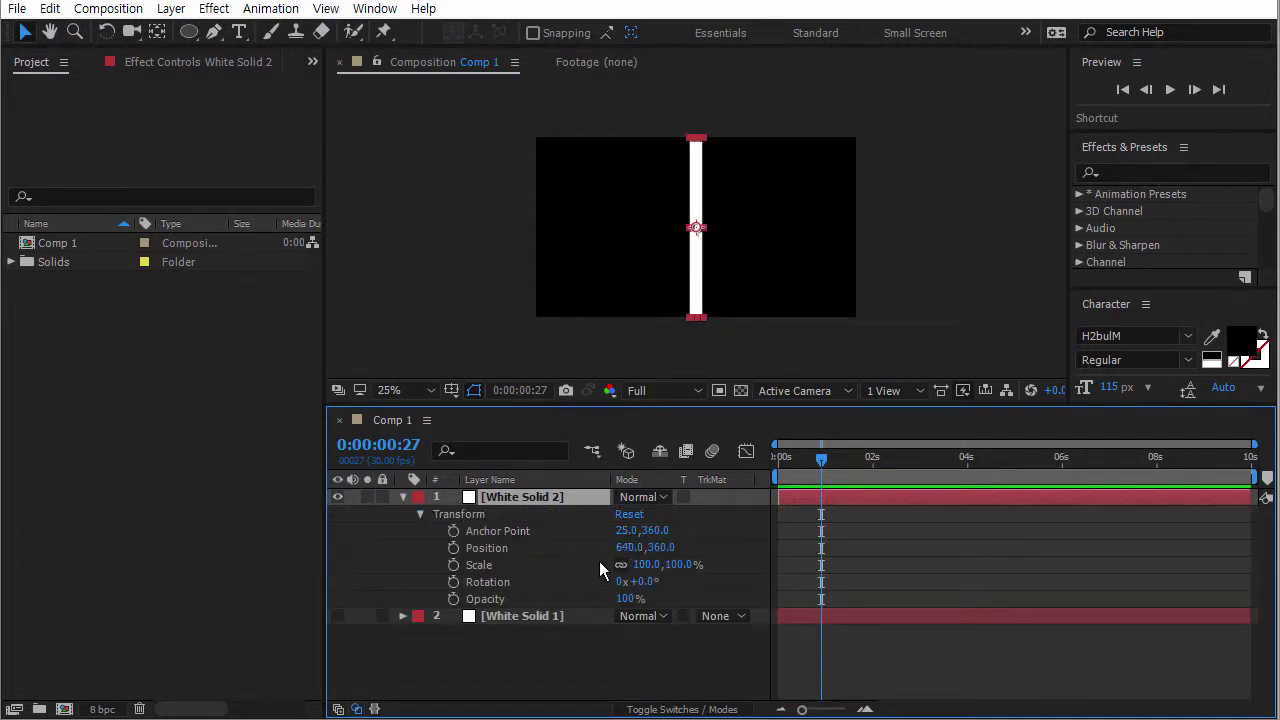
pyautogui.rightClick(497, 558)
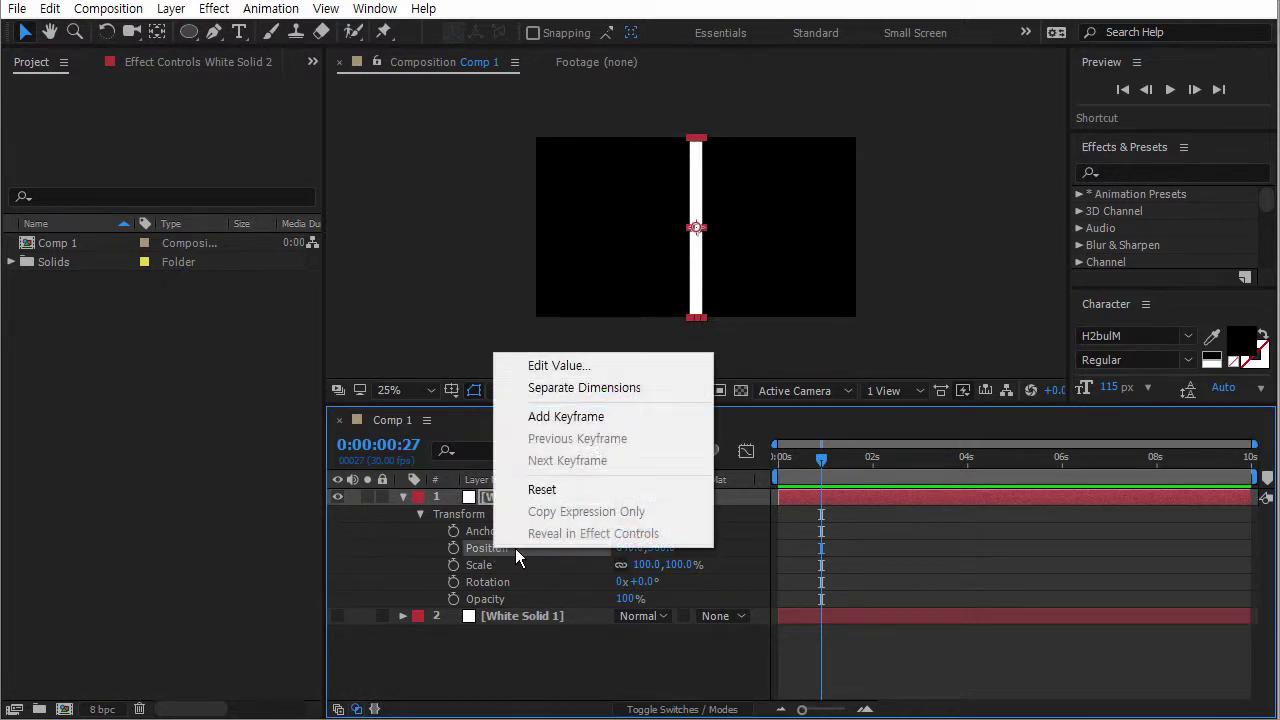
pyautogui.click(594, 390)
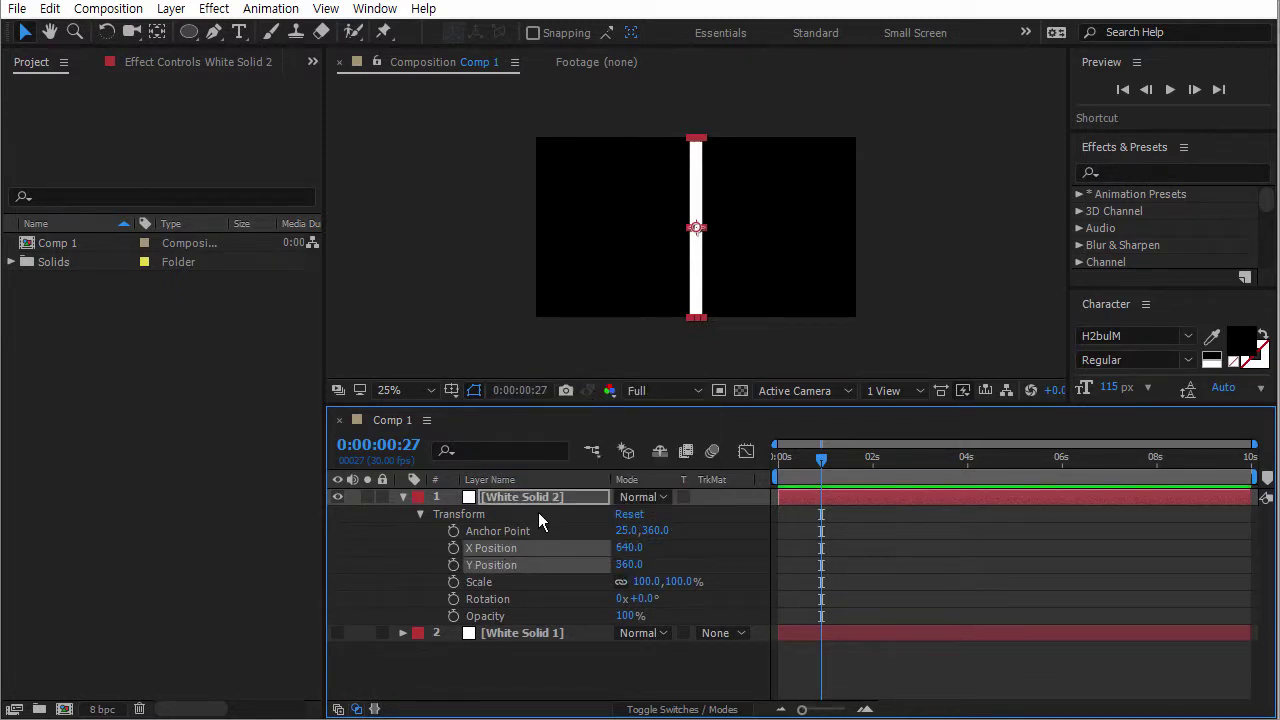
# Apply the expression wiggle(10,700) to White Solid 2's X Position and scrub the timeline to 0:00:00:06.
pyautogui.press('p')
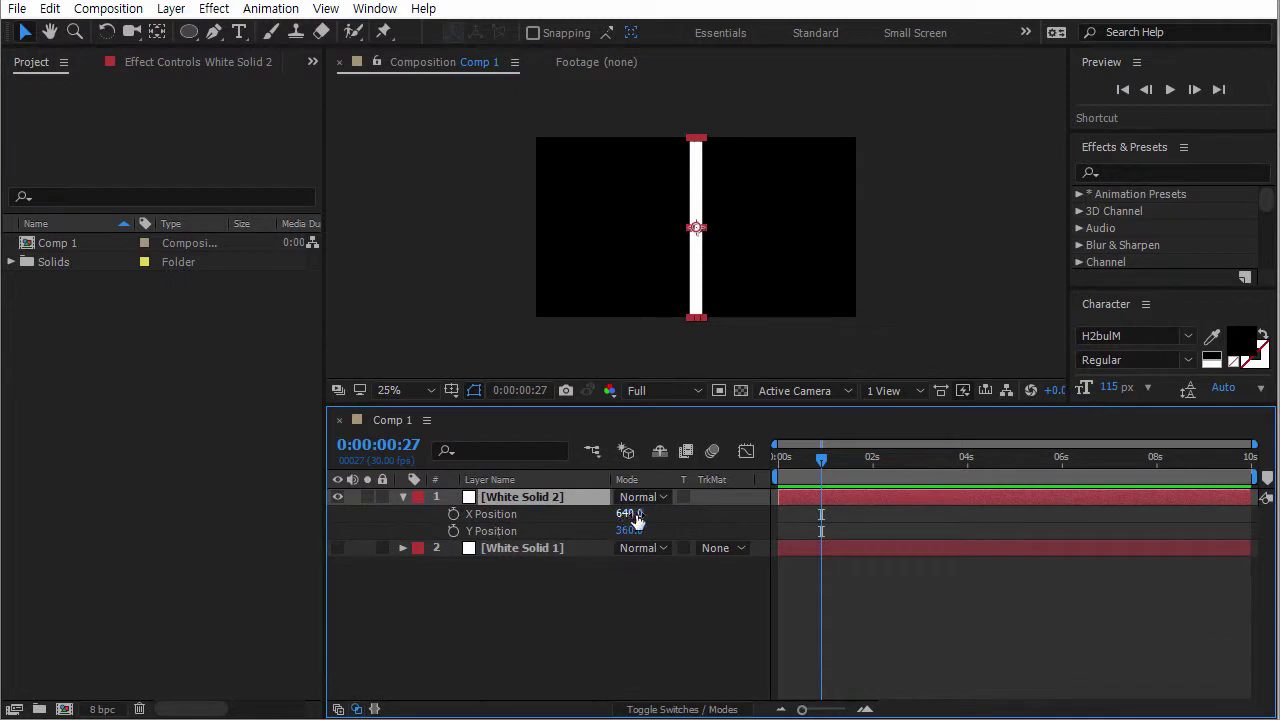
pyautogui.keyDown('alt'); pyautogui.click(453, 514); pyautogui.keyUp('alt')
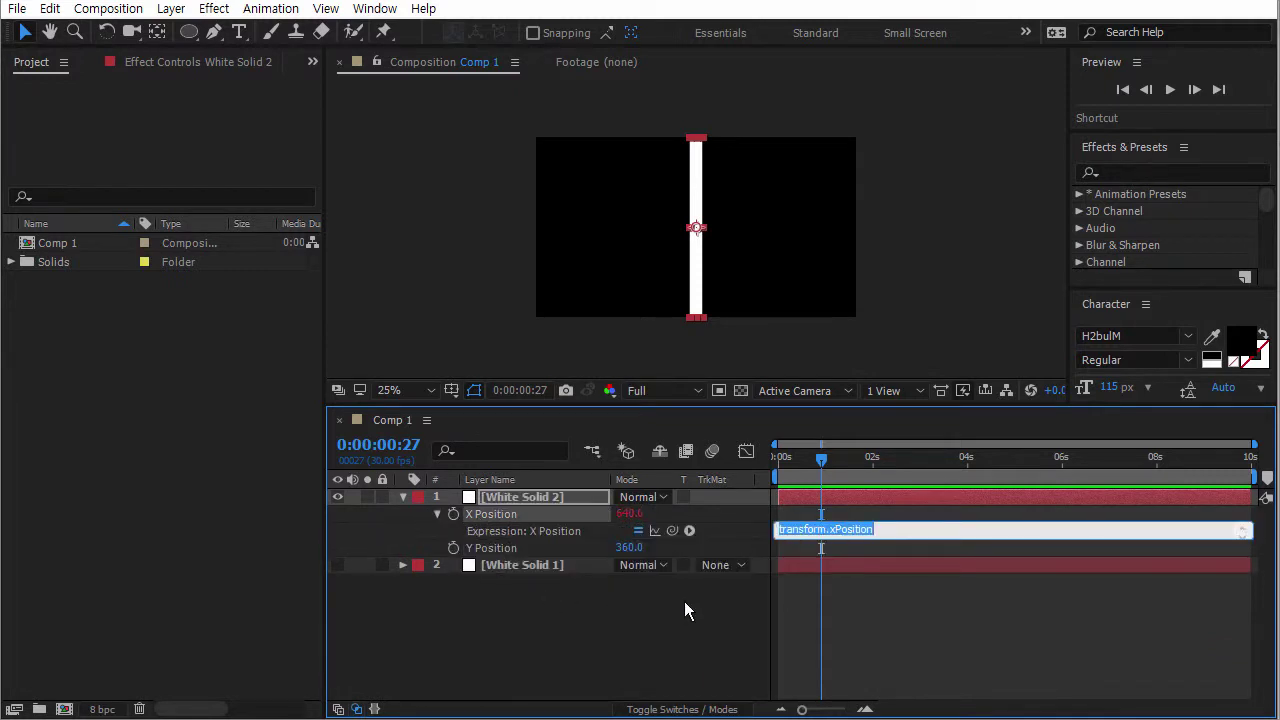
pyautogui.write('wiggle')
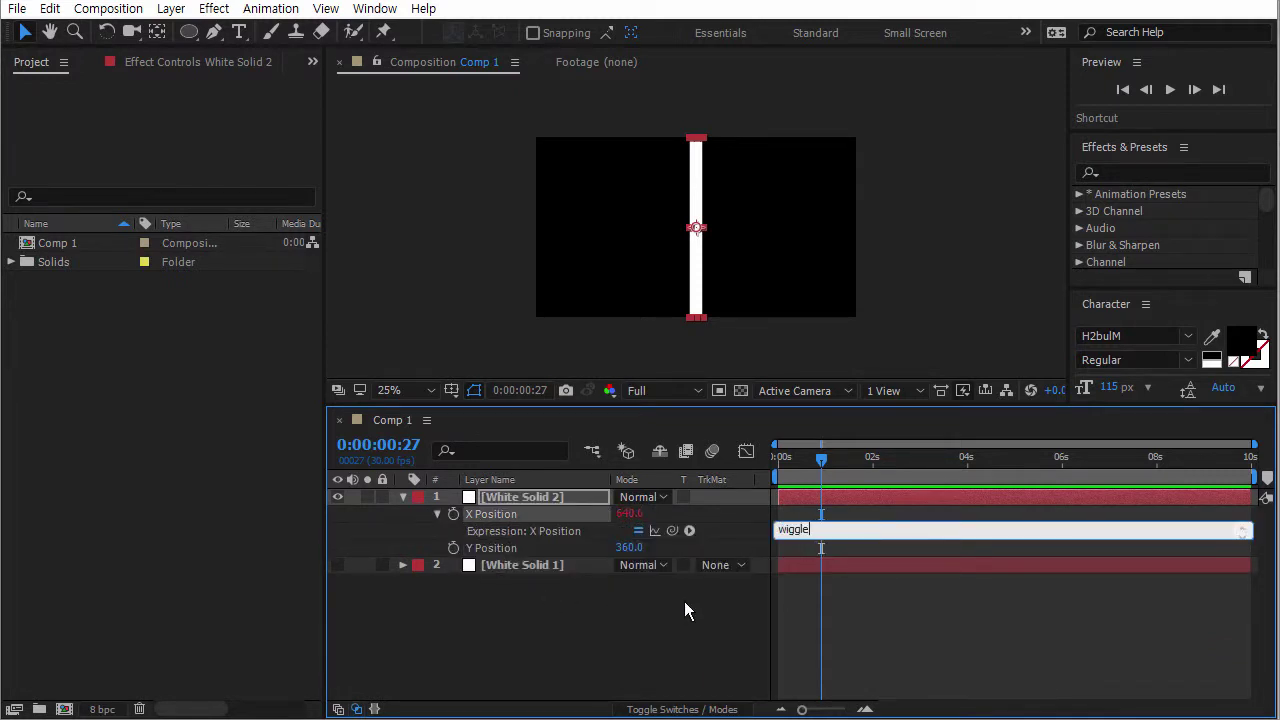
pyautogui.write('(10,700)')
pyautogui.click(869, 614)
pyautogui.moveTo(822, 460); pyautogui.dragTo(787, 462)
# Reveal White Solid 1's X Position expression, change it to wiggle(2,300), and scrub the timeline to review the motion, ending at 0:00:00:14.
pyautogui.click(524, 564)
pyautogui.press('p')
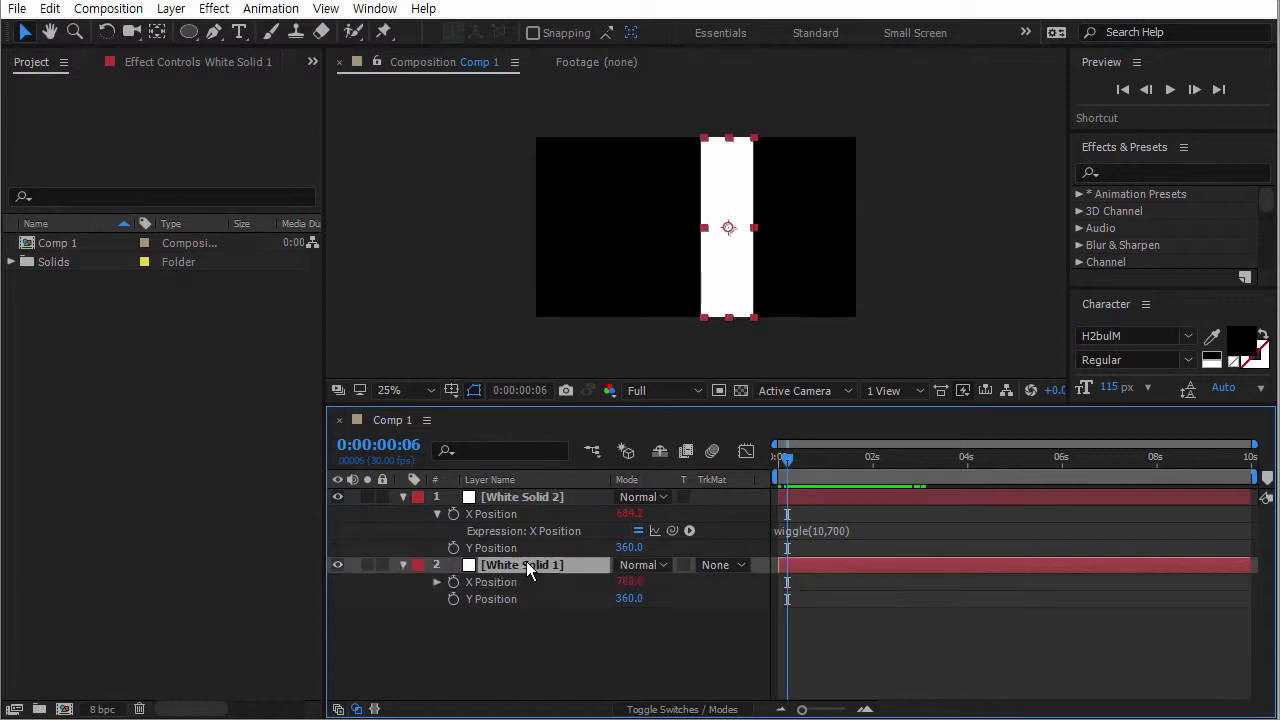
pyautogui.click(490, 582)
pyautogui.hotkey('ctrl', 'v')
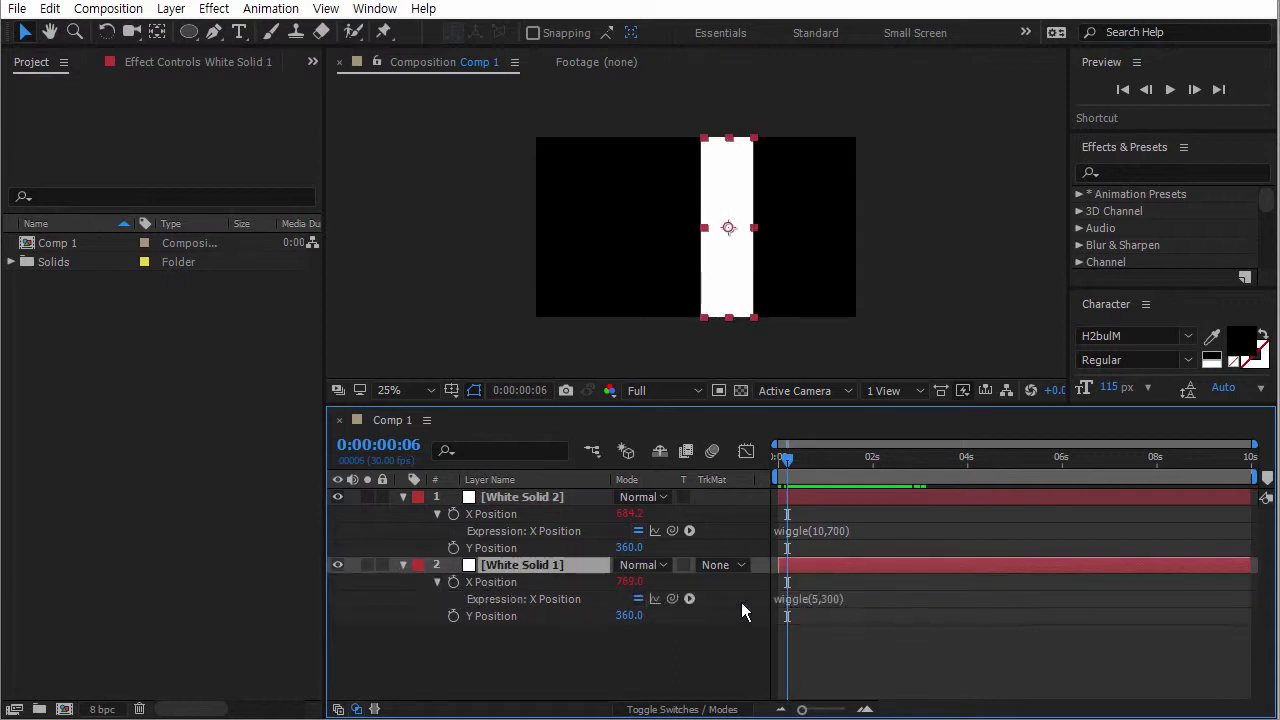
pyautogui.click(814, 597)
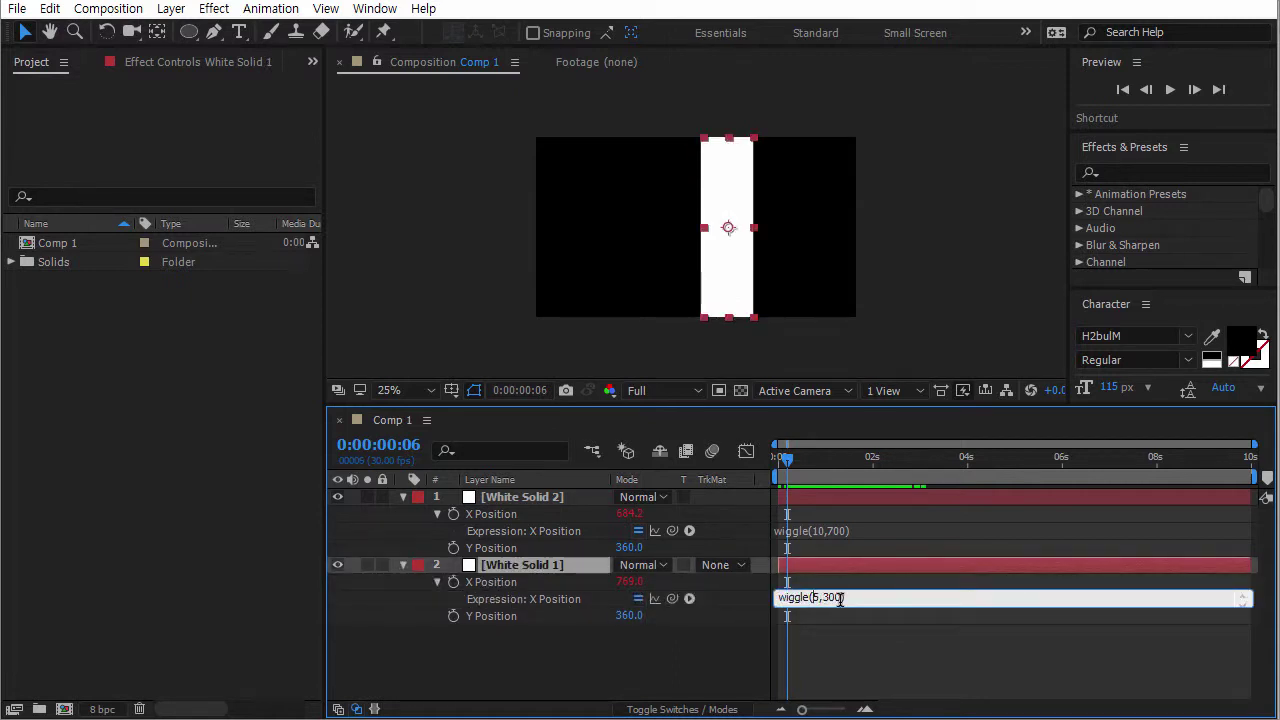
pyautogui.press('Delete')
pyautogui.write('2')
pyautogui.click(813, 482)
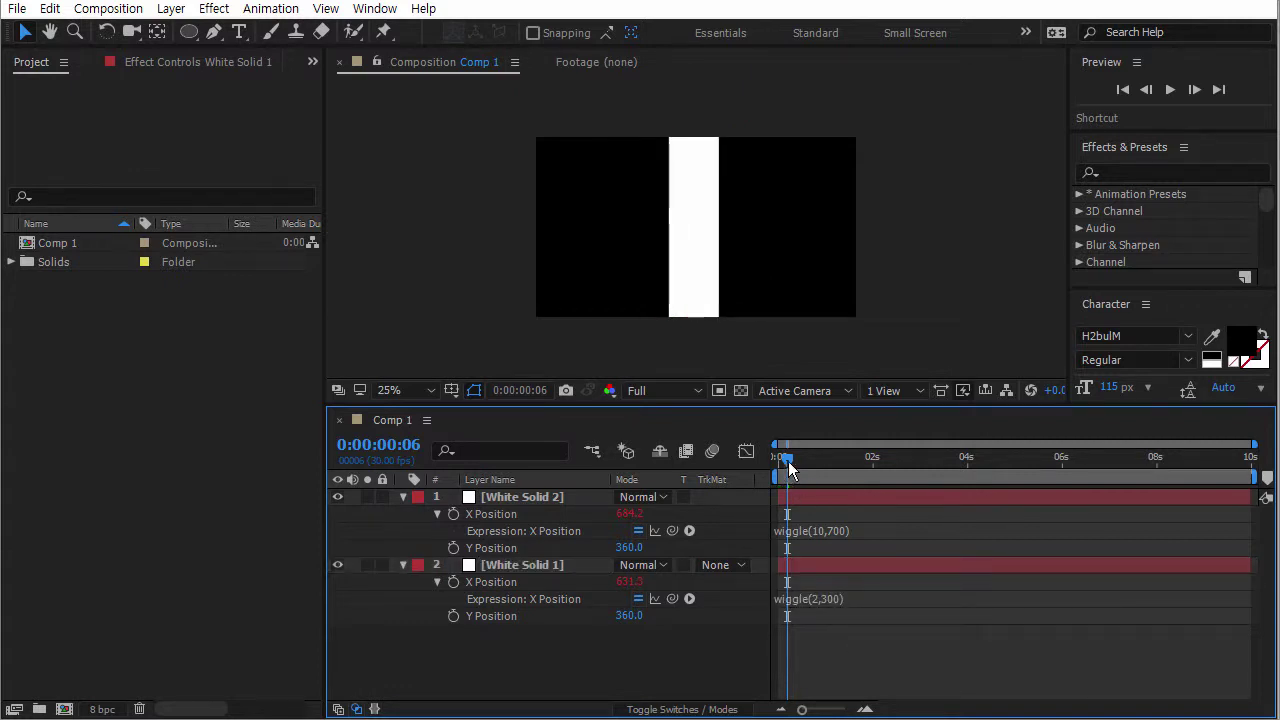
pyautogui.moveTo(789, 466); pyautogui.dragTo(893, 465)
pyautogui.click(800, 462)
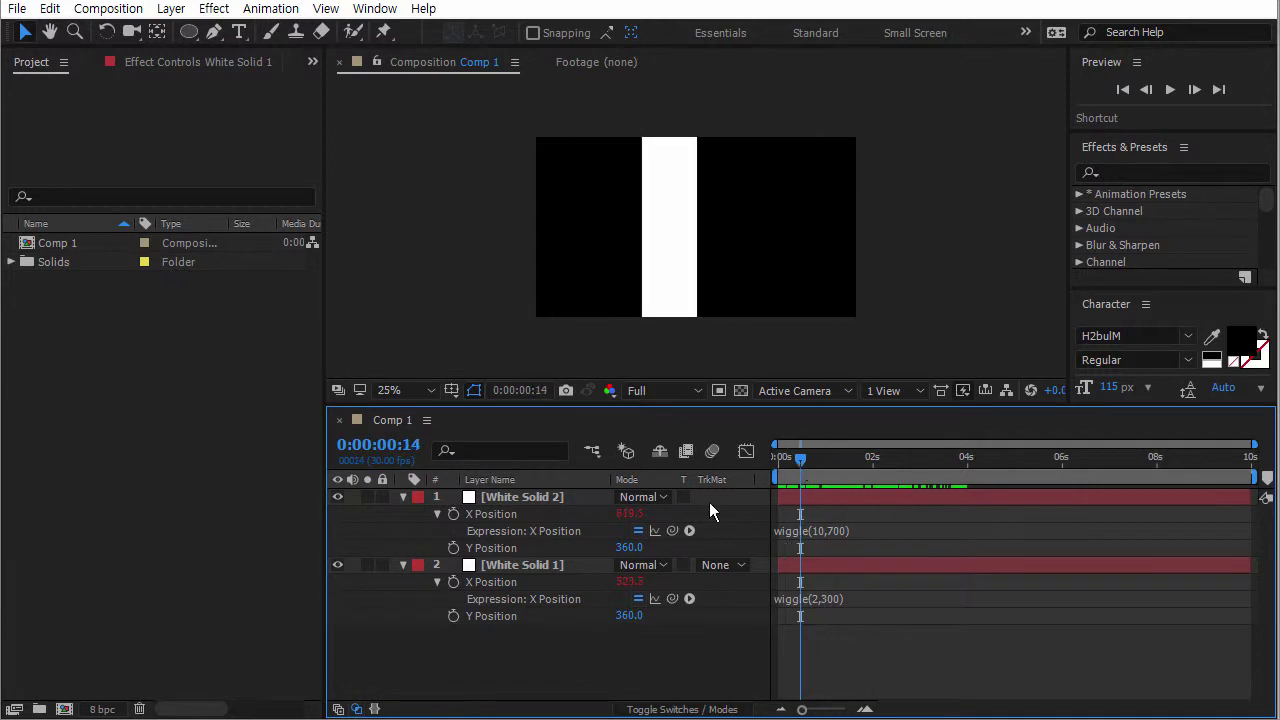
# Create a third white solid 500 px wide and 720 px high.
pyautogui.rightClick(571, 640)
pyautogui.moveTo(621, 455)
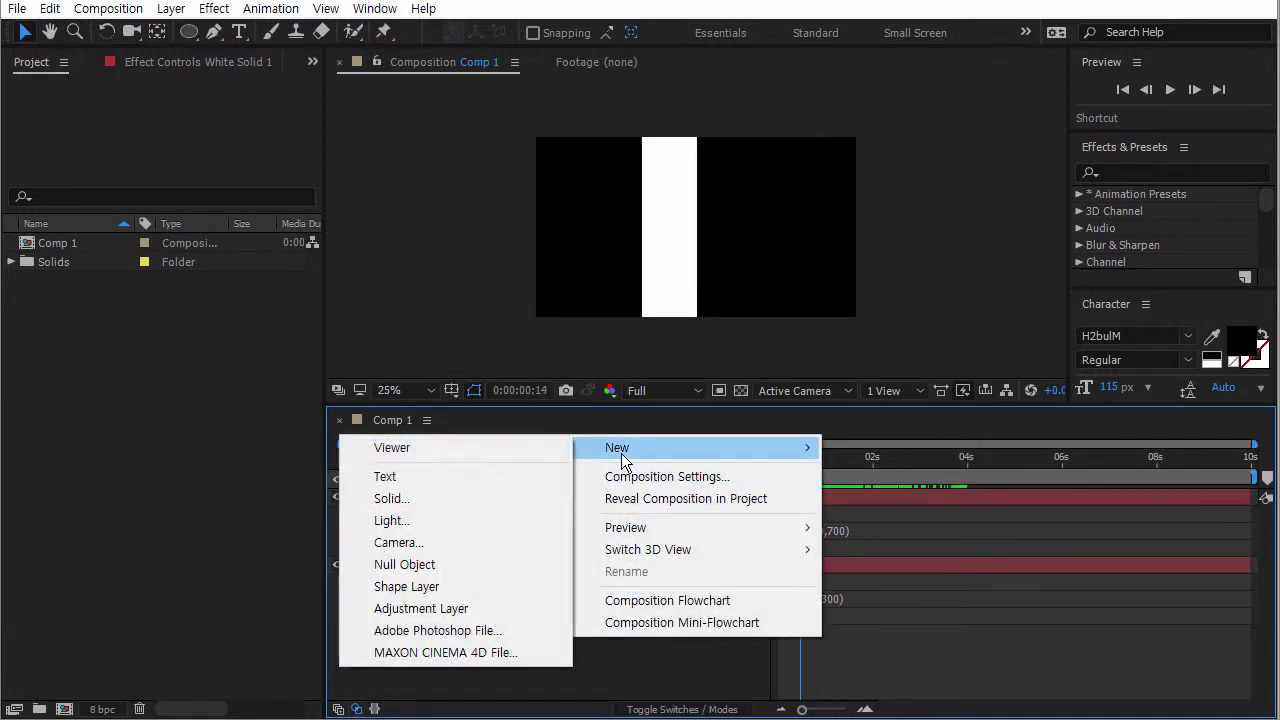
pyautogui.click(449, 498)
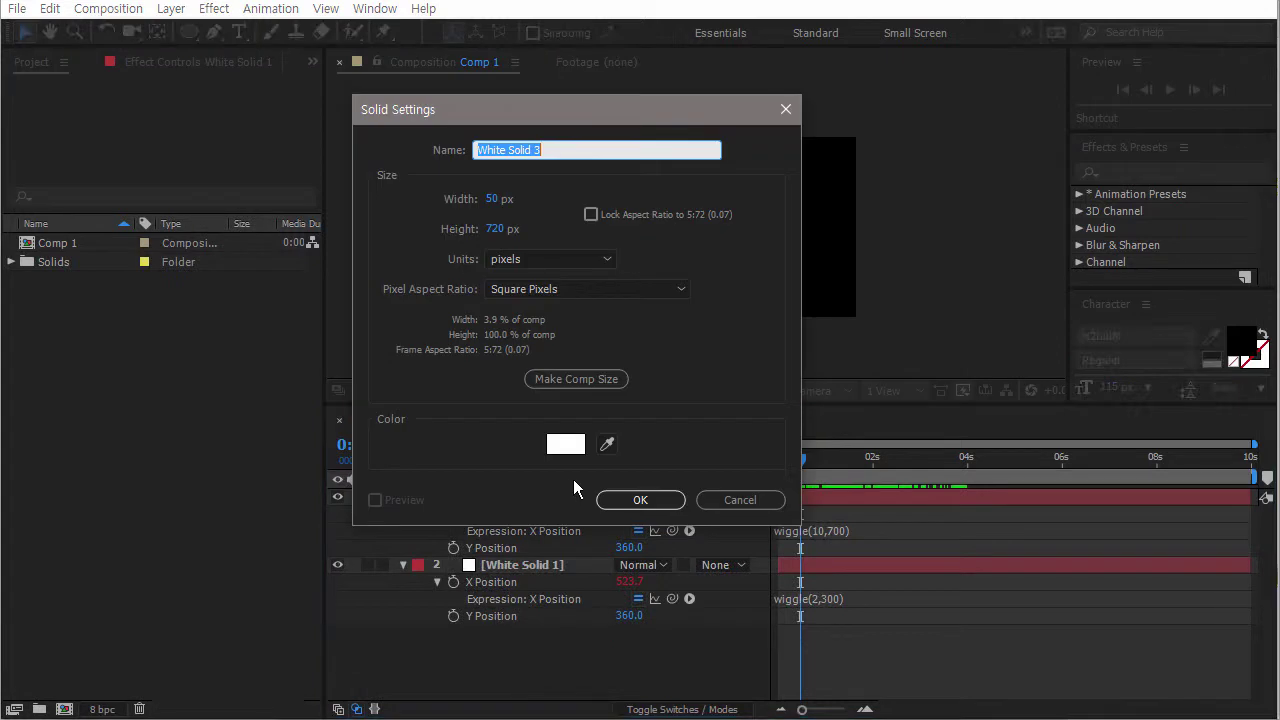
pyautogui.click(492, 200)
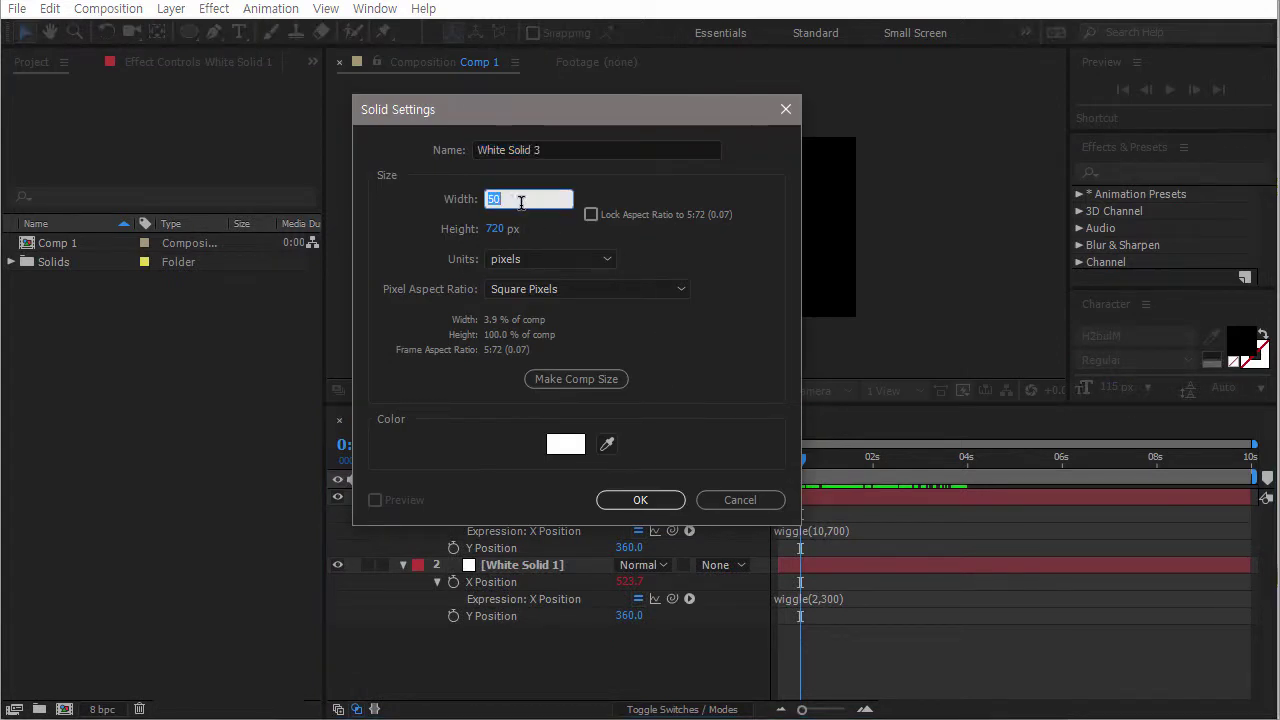
pyautogui.write('500')
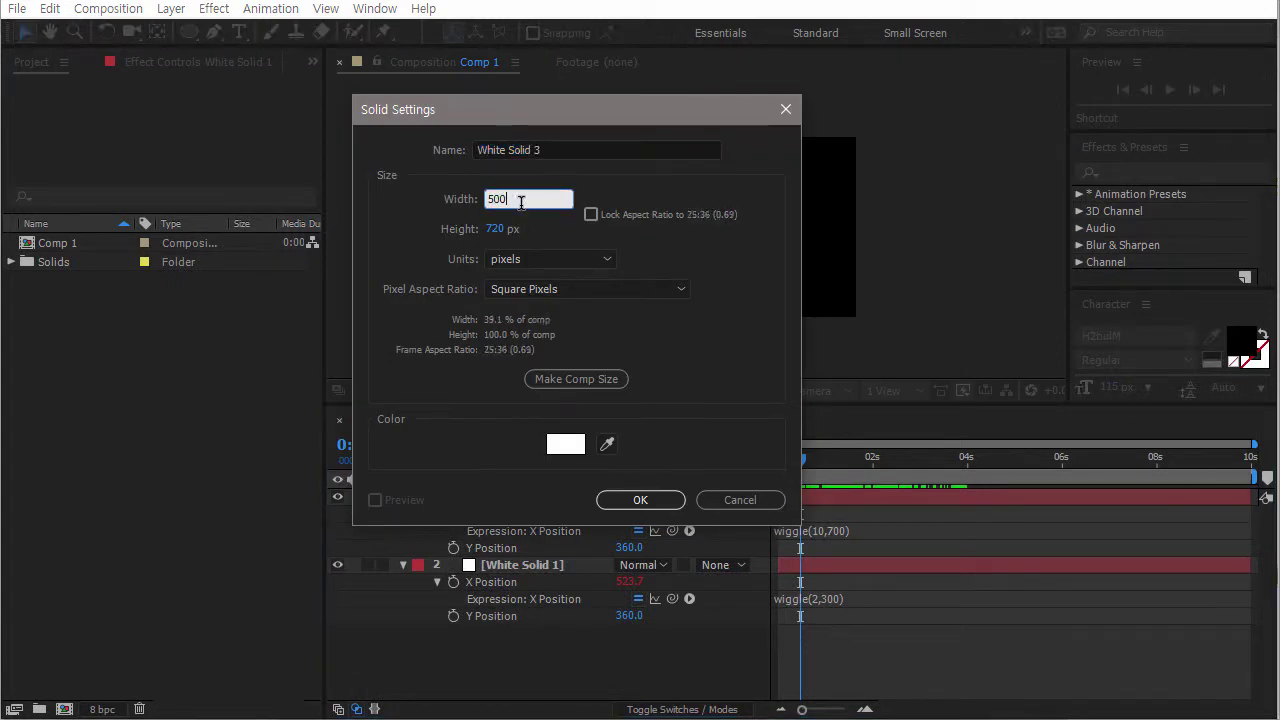
pyautogui.click(638, 499)
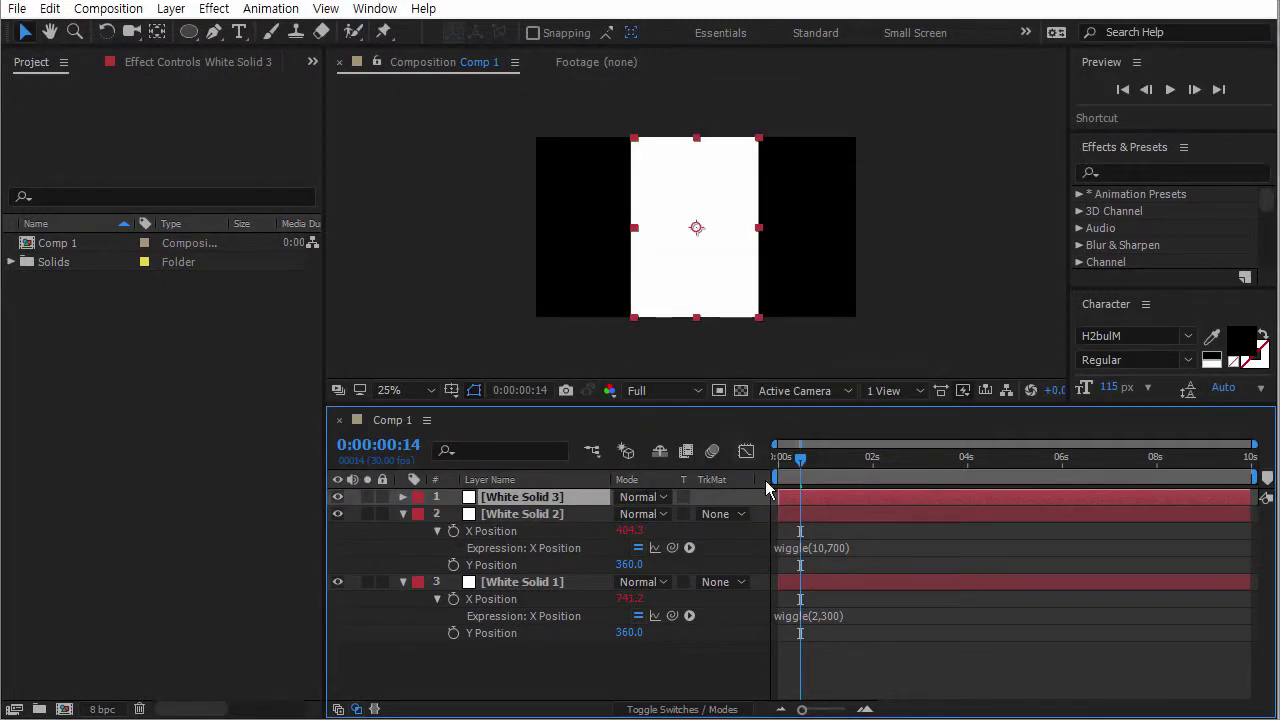
# Show White Solid 3's Position property and separate it into X and Y dimensions.
pyautogui.press('p')
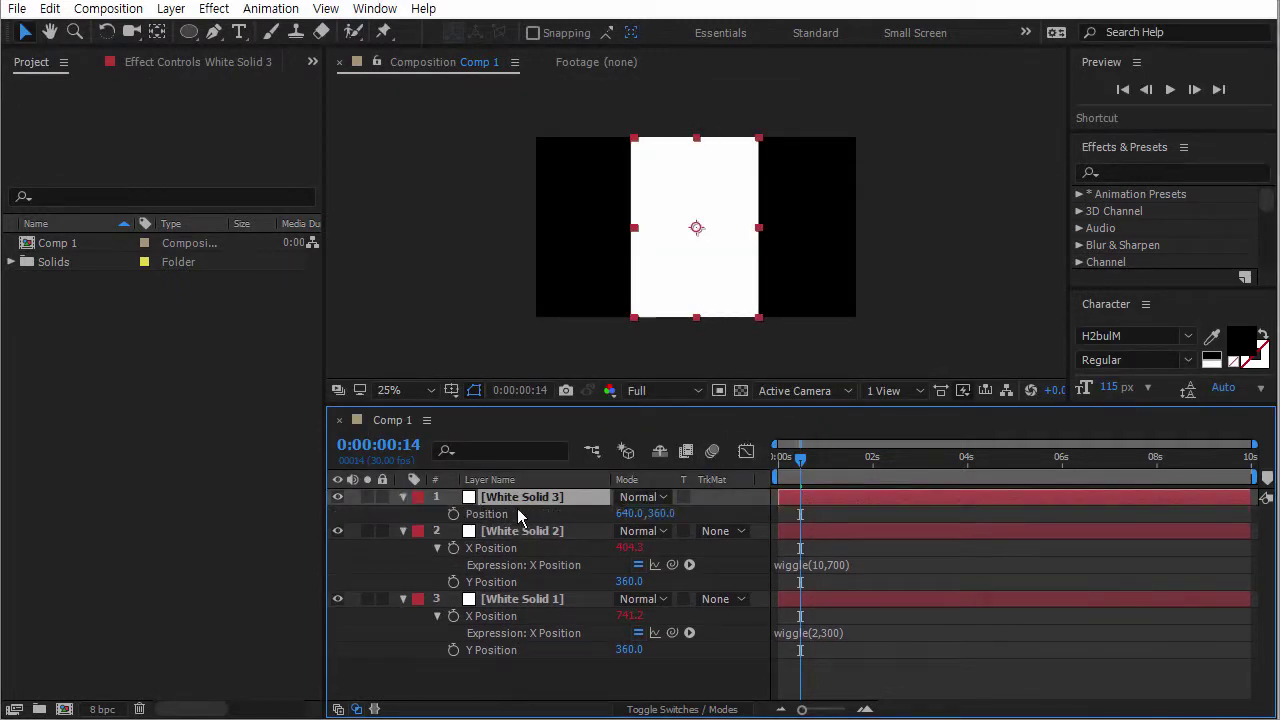
pyautogui.rightClick(498, 516)
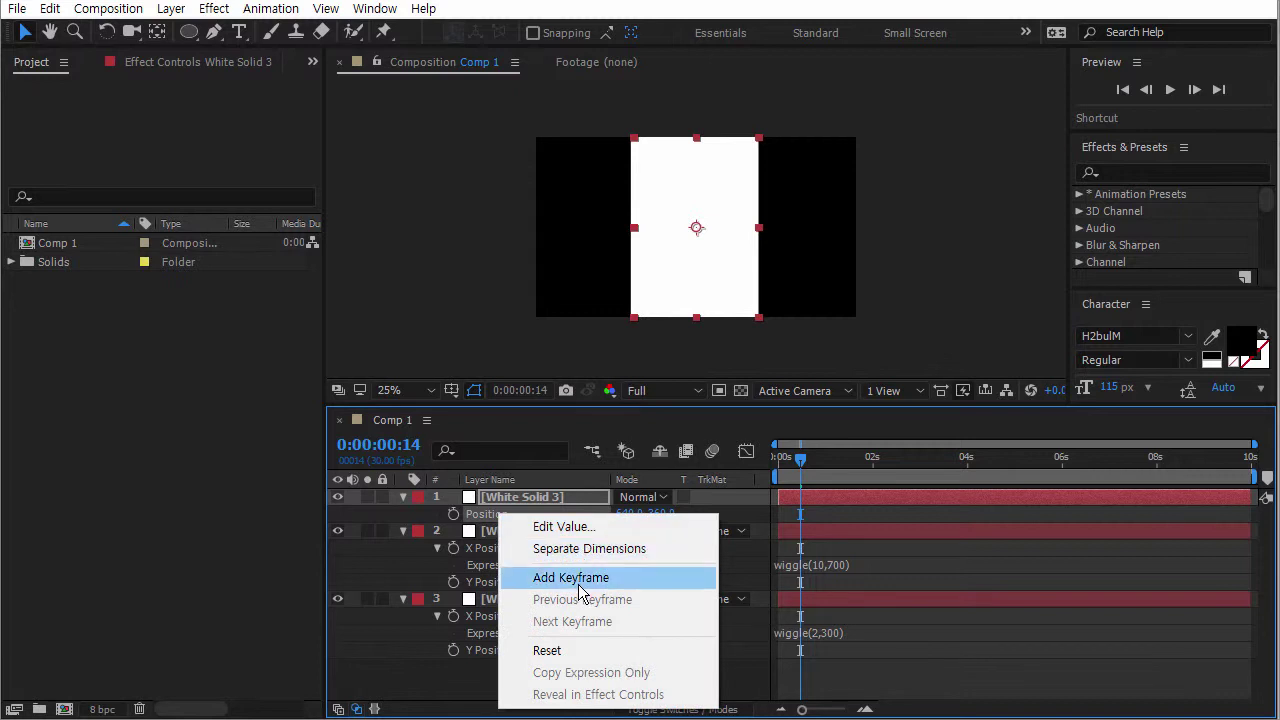
pyautogui.click(579, 549)
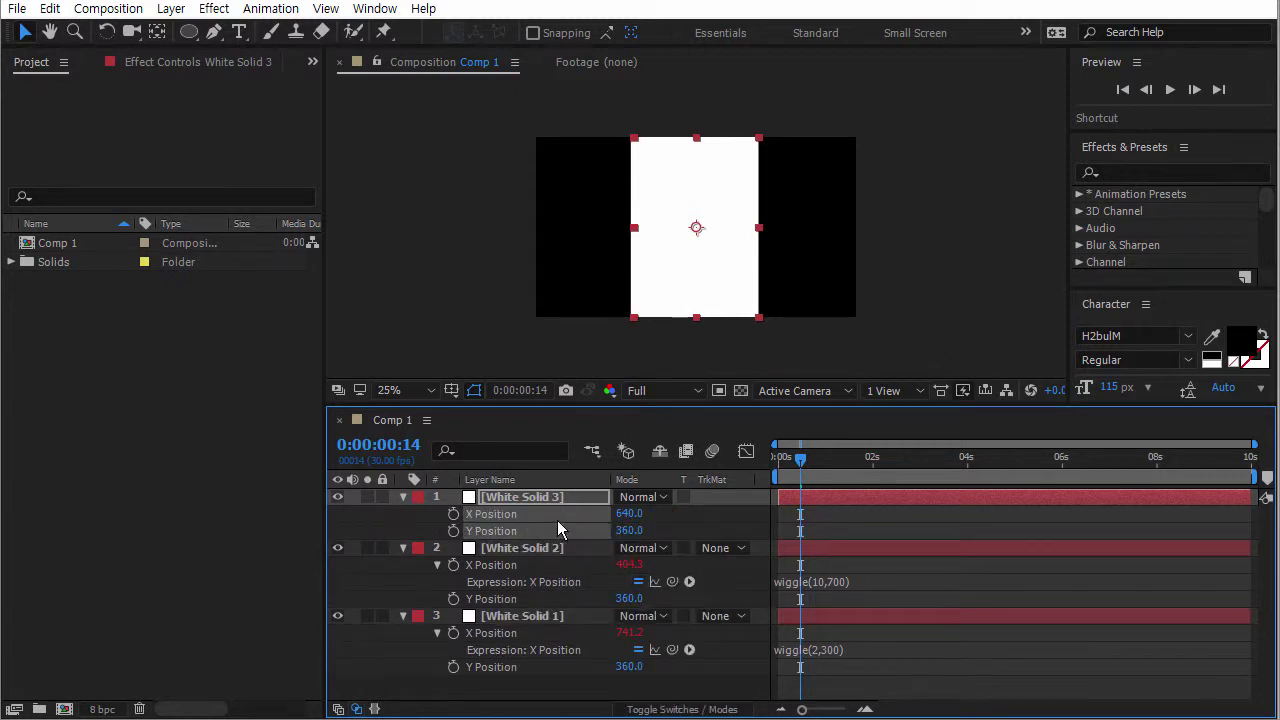
# Apply the expression wiggle(0.2,800) to White Solid 3's X Position and preview the animation.
pyautogui.click(496, 513)
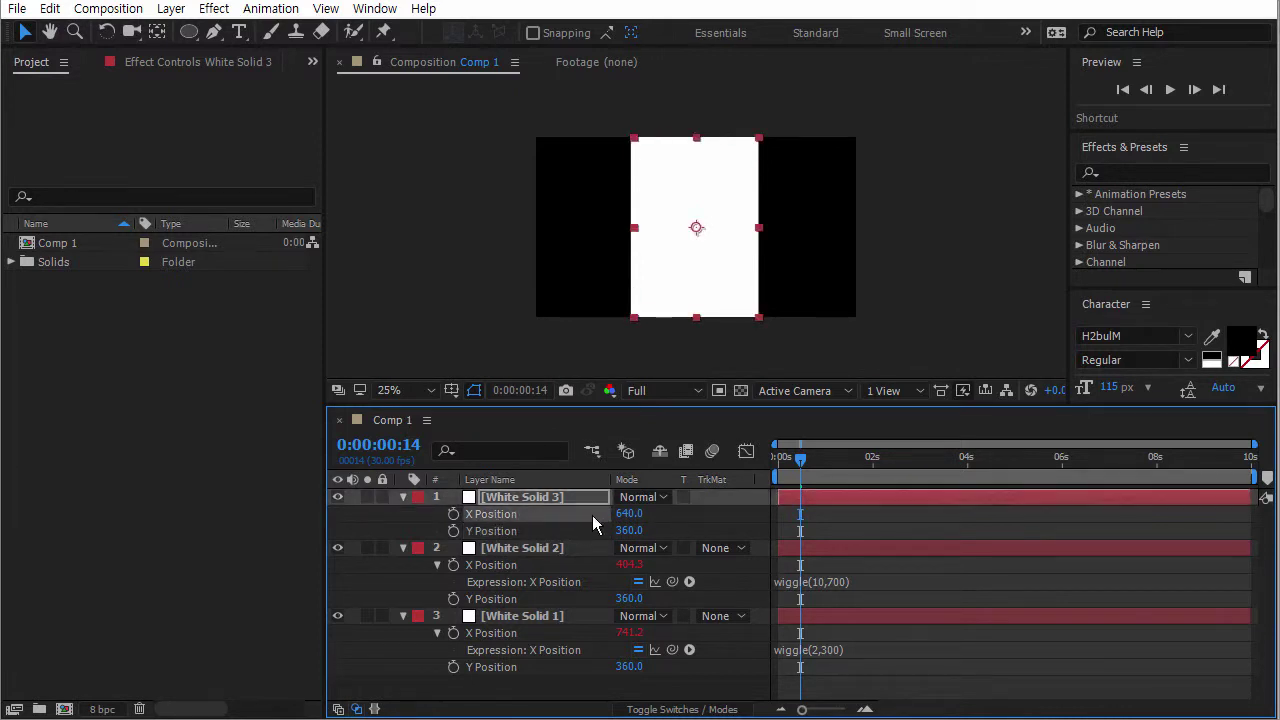
pyautogui.keyDown('alt'); pyautogui.click(453, 513); pyautogui.keyUp('alt')
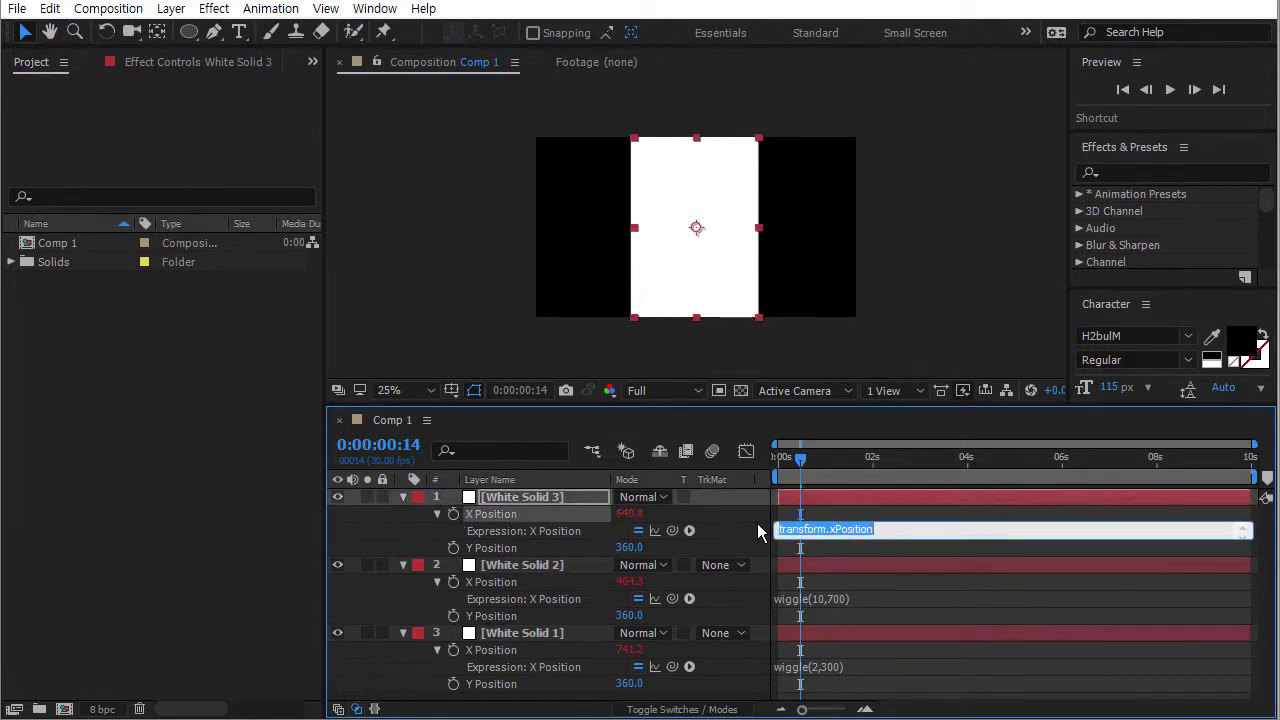
pyautogui.write('wiggle(0.')
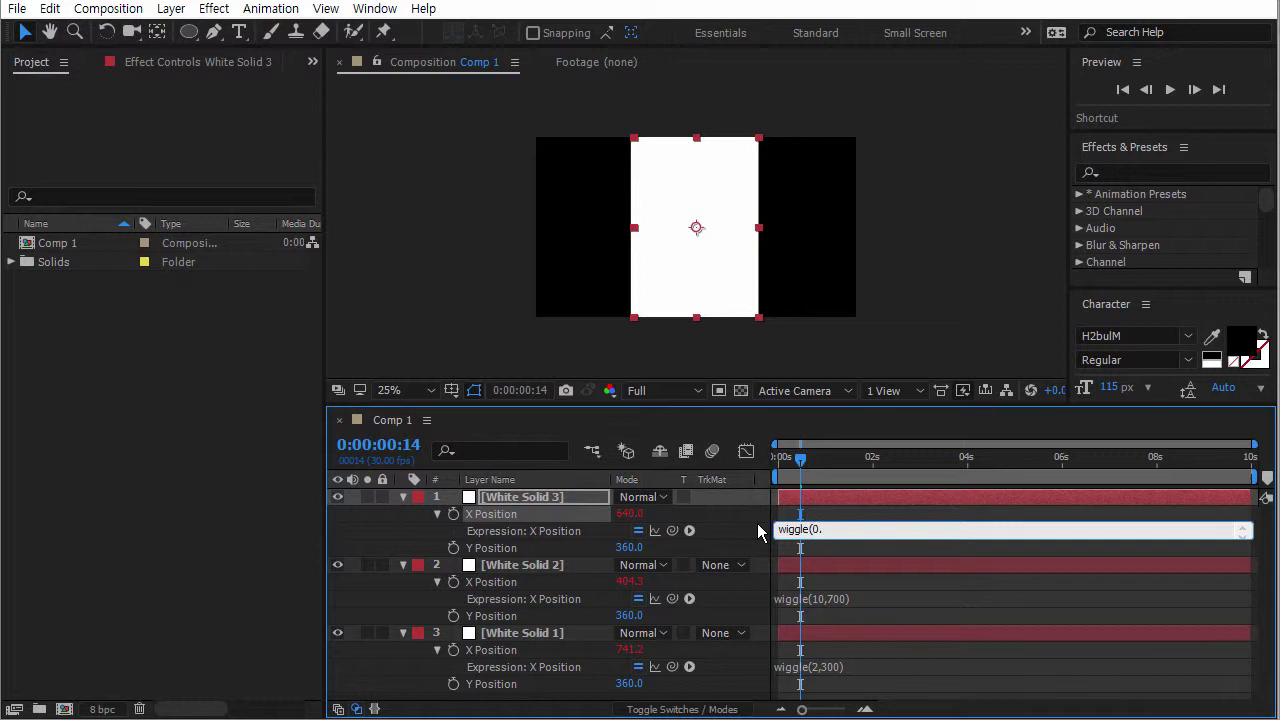
pyautogui.write('2,800)')
pyautogui.click(818, 475)
pyautogui.press('space')
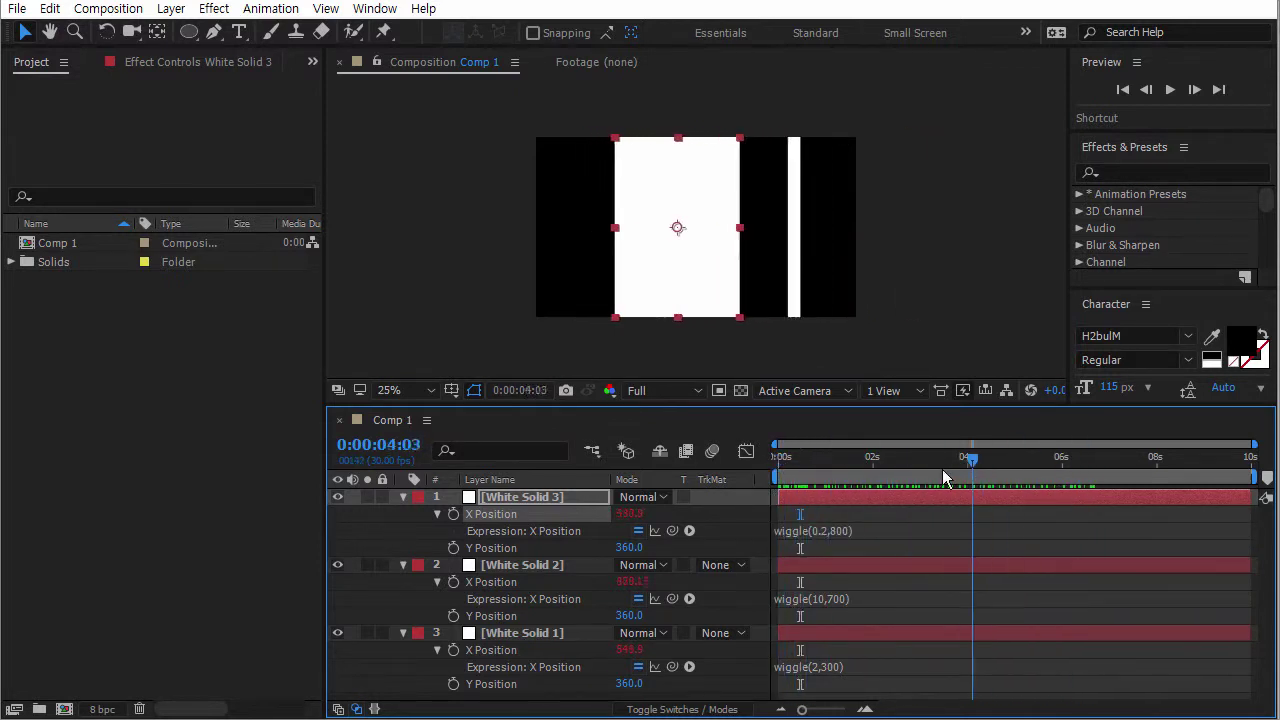
# Shift White Solid 3 horizontally in the composition to a base X Position of about 350, and scrub through its wiggle.
pyautogui.moveTo(780, 460)
pyautogui.mouseDown()
pyautogui.moveTo(1016, 469)
pyautogui.moveTo(732, 460)
pyautogui.moveTo(968, 473)
pyautogui.moveTo(764, 468)
pyautogui.mouseUp()
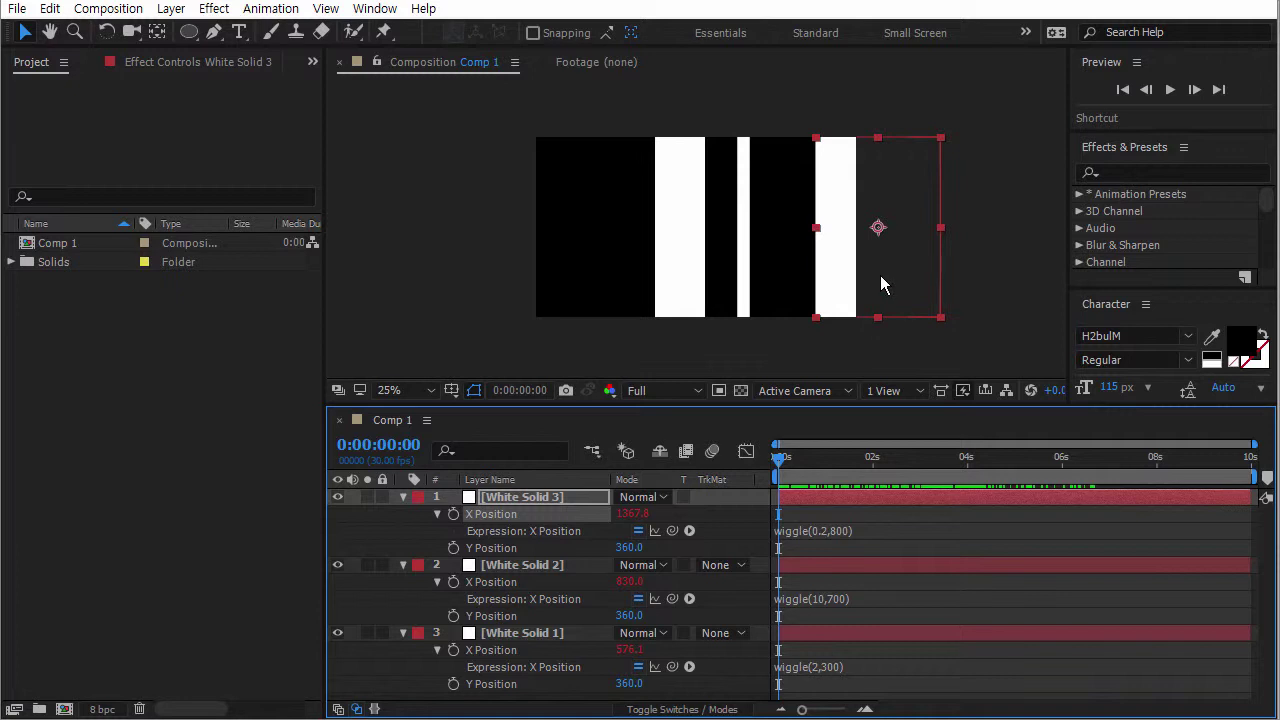
pyautogui.moveTo(881, 275); pyautogui.dragTo(793, 270)
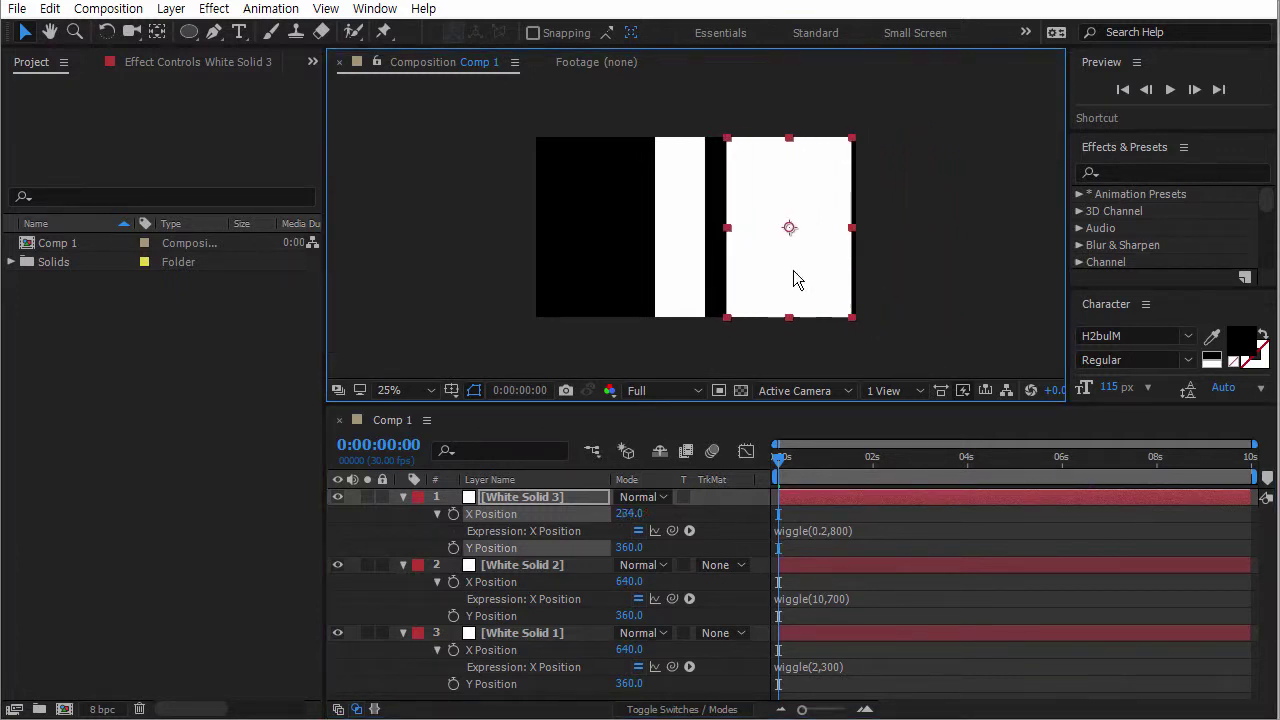
pyautogui.moveTo(784, 457); pyautogui.dragTo(1092, 470)
pyautogui.press('Home')
pyautogui.click(780, 303)
pyautogui.moveTo(791, 300); pyautogui.dragTo(814, 294)
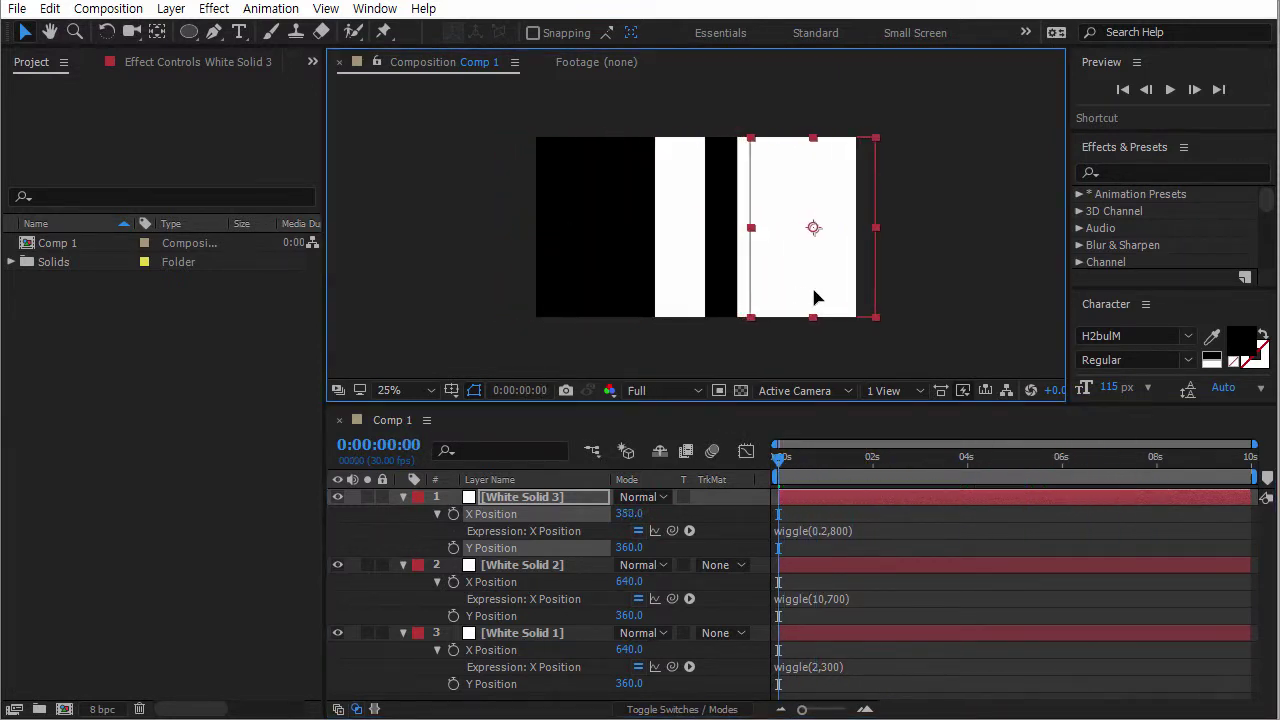
pyautogui.moveTo(782, 462)
pyautogui.mouseDown()
pyautogui.moveTo(978, 476)
pyautogui.moveTo(789, 460)
pyautogui.moveTo(990, 458)
pyautogui.moveTo(745, 458)
pyautogui.moveTo(1020, 468)
pyautogui.moveTo(748, 459)
pyautogui.moveTo(928, 468)
pyautogui.moveTo(782, 466)
pyautogui.mouseUp()
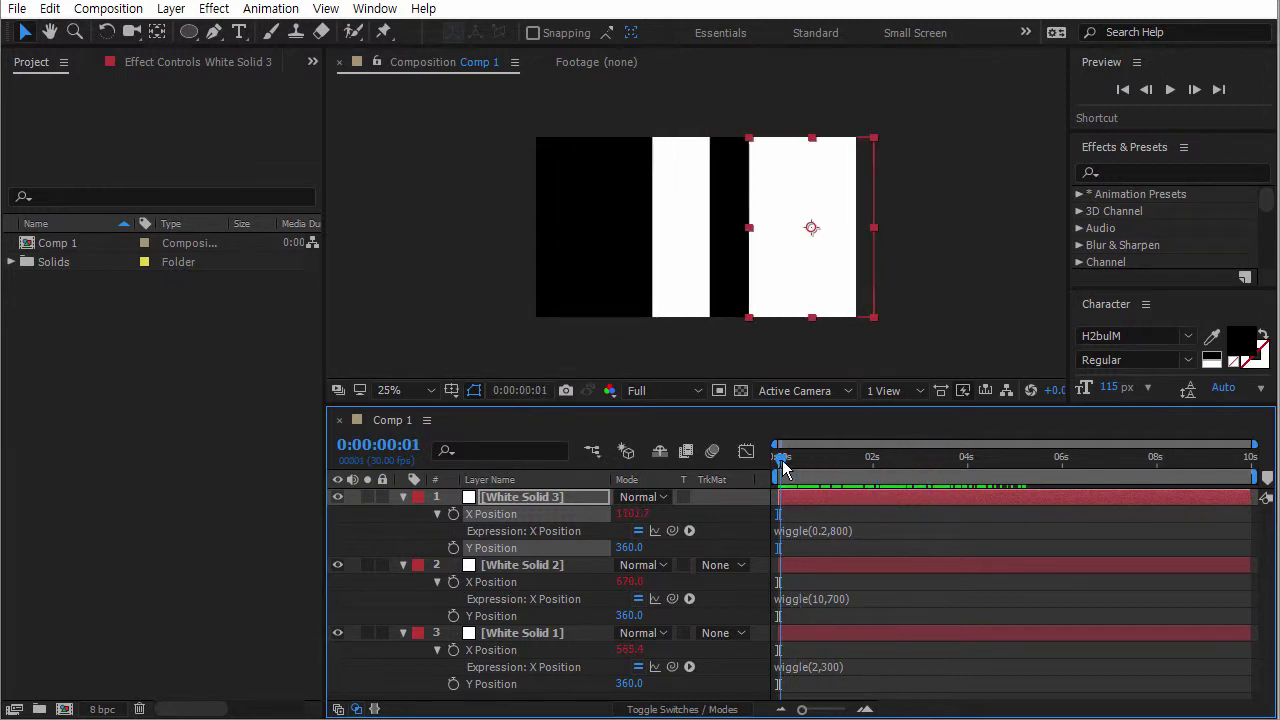
# Collapse the properties of White Solid 3, White Solid 2 and White Solid 1 in the timeline.
pyautogui.click(403, 497)
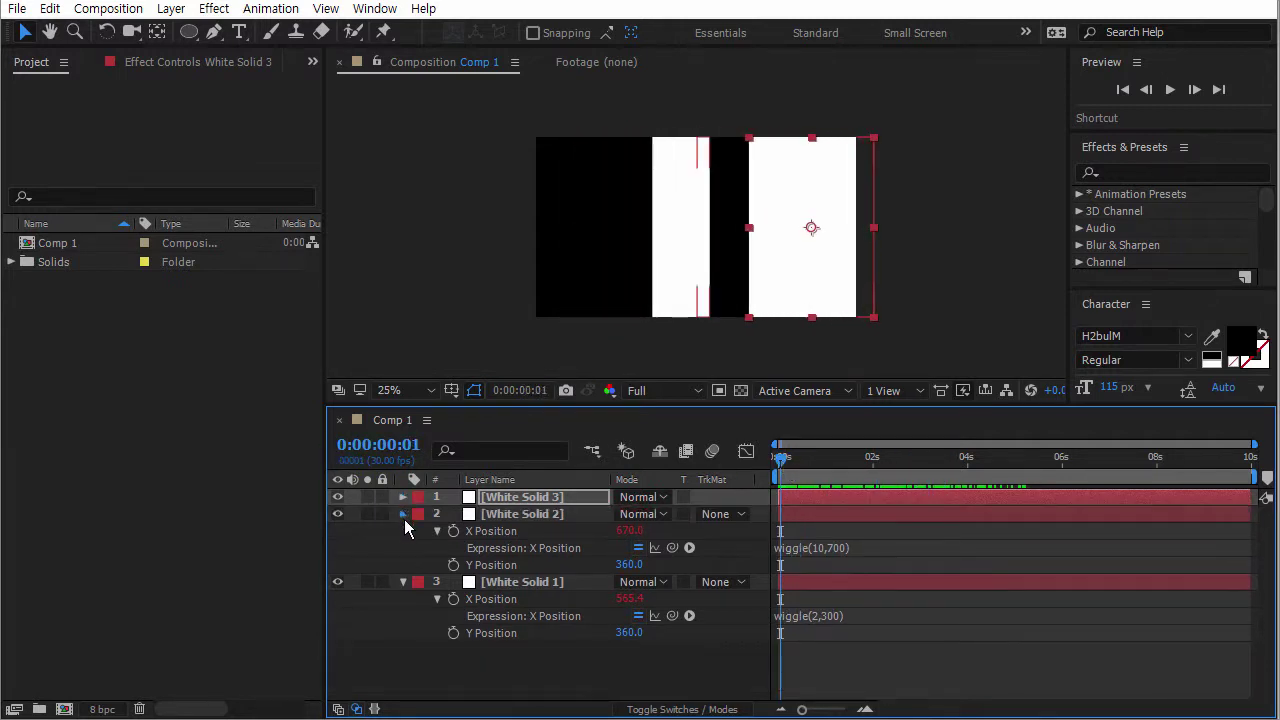
pyautogui.click(403, 514)
pyautogui.click(403, 531)
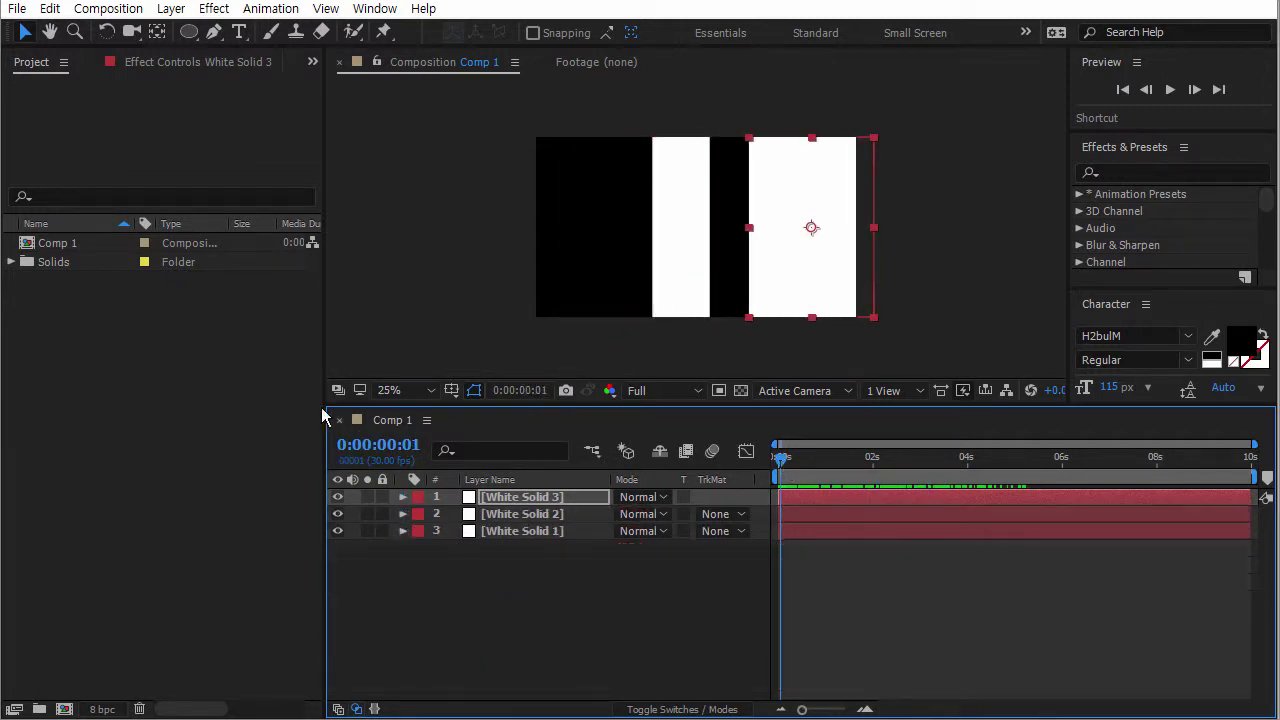
pyautogui.doubleClick(218, 370)
pyautogui.doubleClick(570, 355)
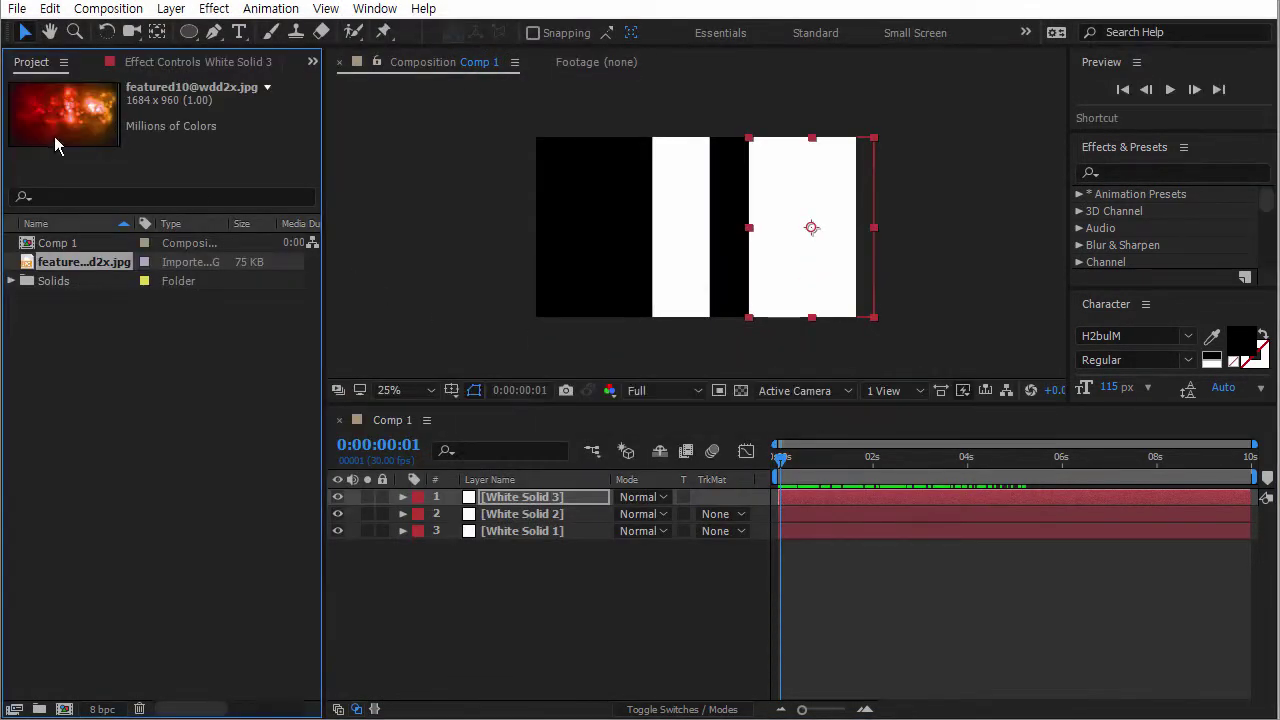
pyautogui.moveTo(54, 136); pyautogui.dragTo(651, 560)
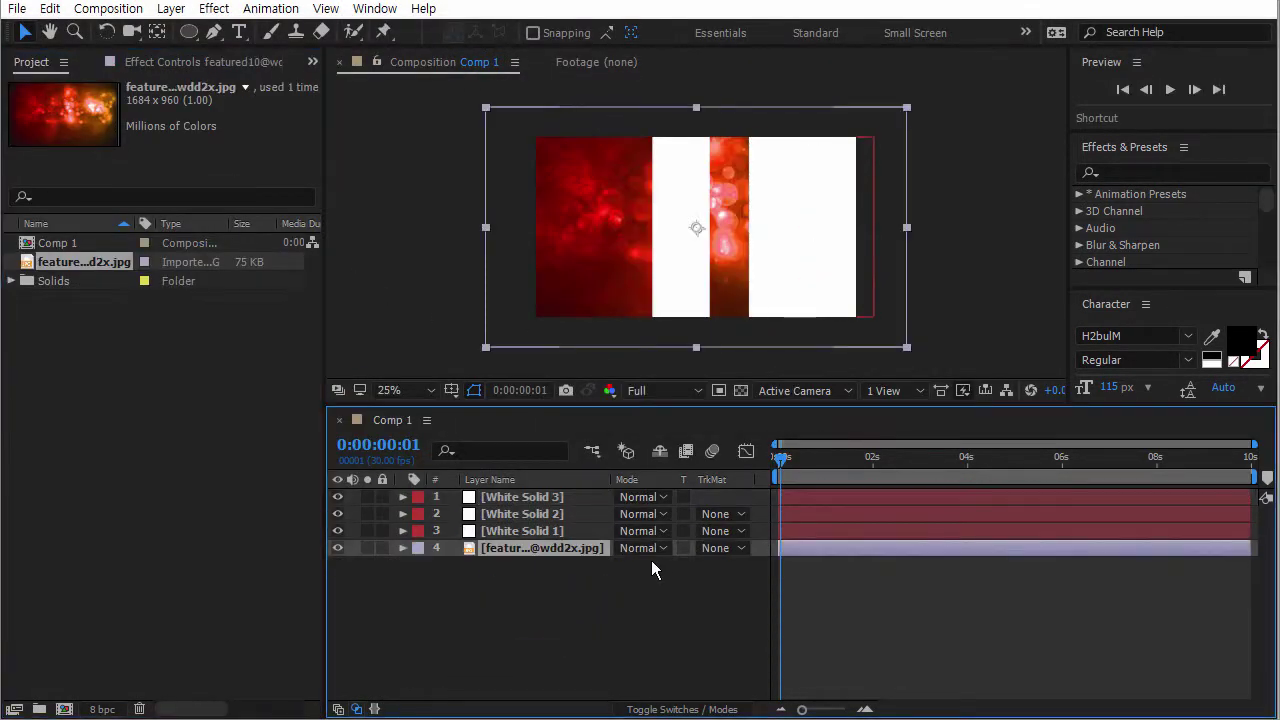
# Import the iron-man JPG, place it directly beneath White Solid 1, and scale it to 69%.
pyautogui.doubleClick(127, 410)
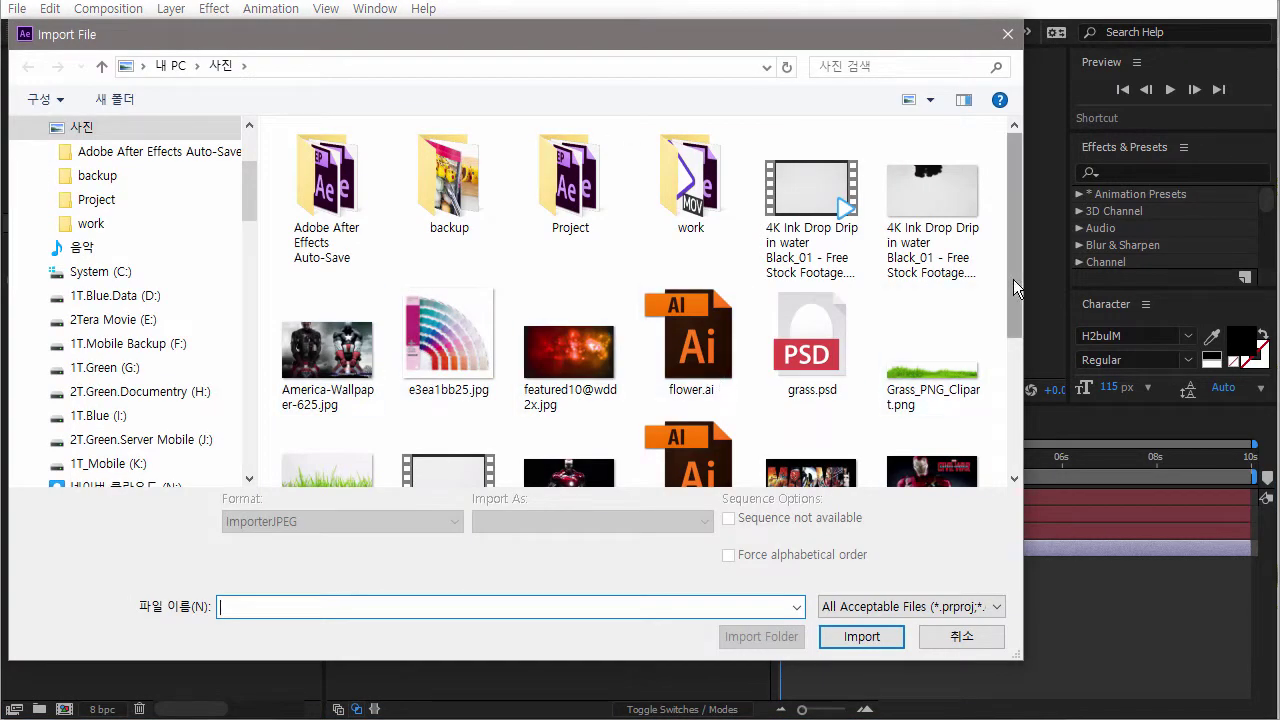
pyautogui.moveTo(1013, 288); pyautogui.dragTo(1014, 395)
pyautogui.doubleClick(586, 270)
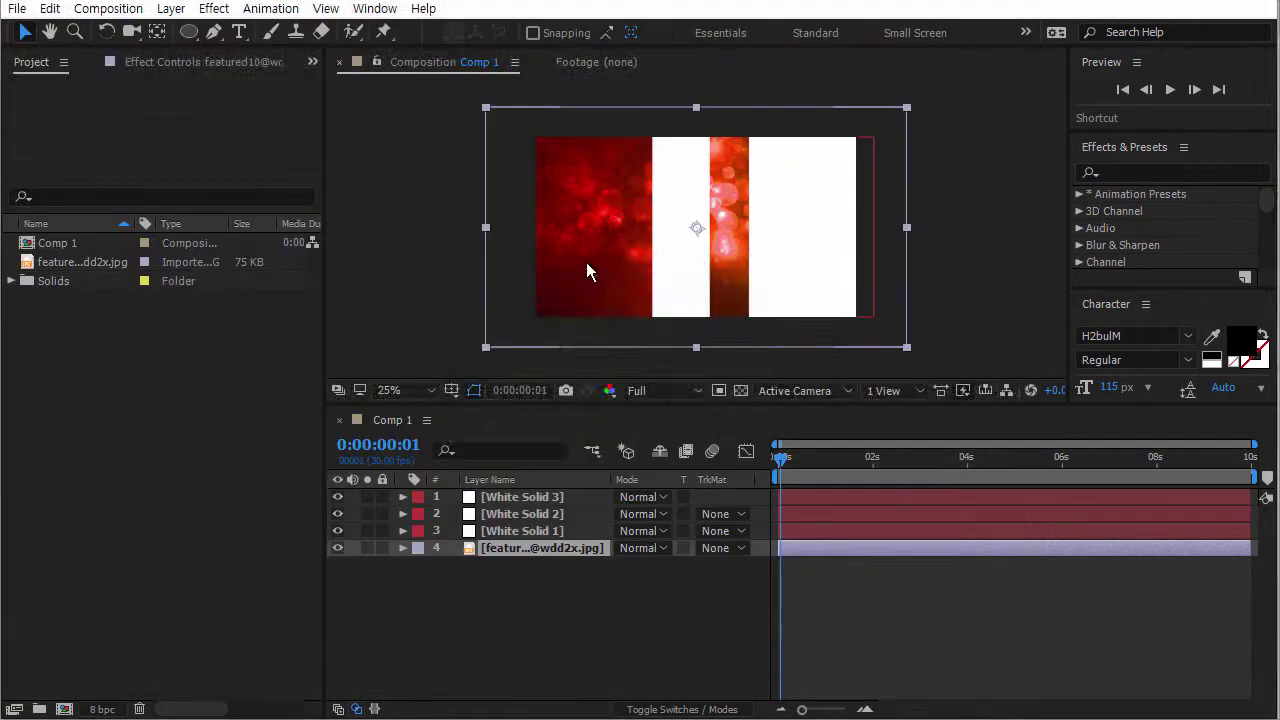
pyautogui.moveTo(64, 283); pyautogui.dragTo(520, 550)
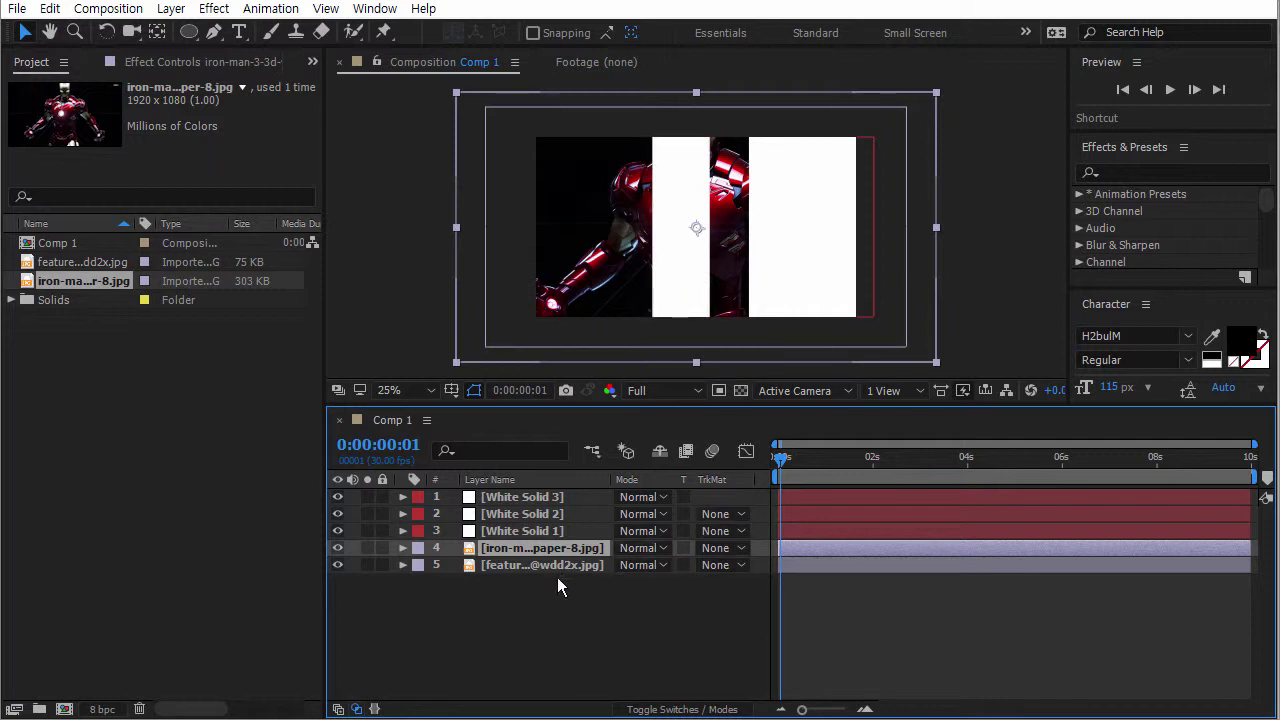
pyautogui.press('s')
pyautogui.moveTo(648, 565); pyautogui.dragTo(618, 635)
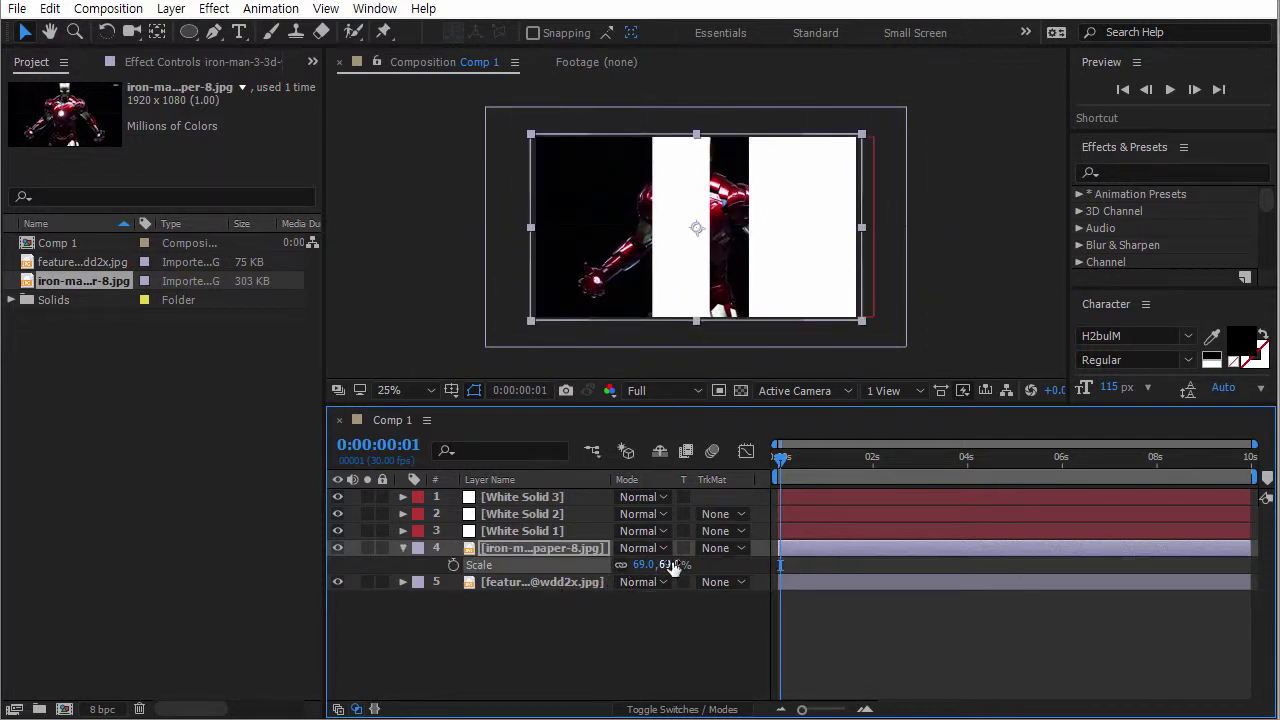
# Set the iron-man layer's track matte to Alpha Matte "[White Solid 1]", and hide White Solid 2 and White Solid 3.
pyautogui.click(718, 548)
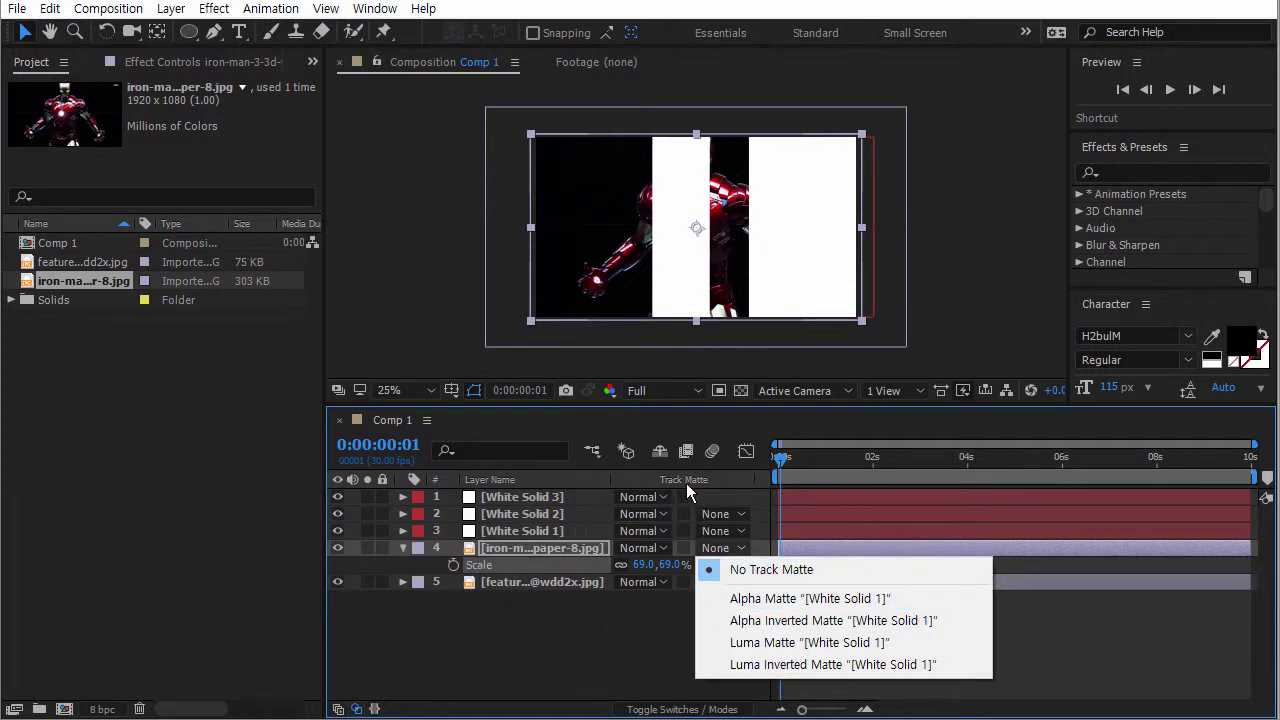
pyautogui.click(783, 606)
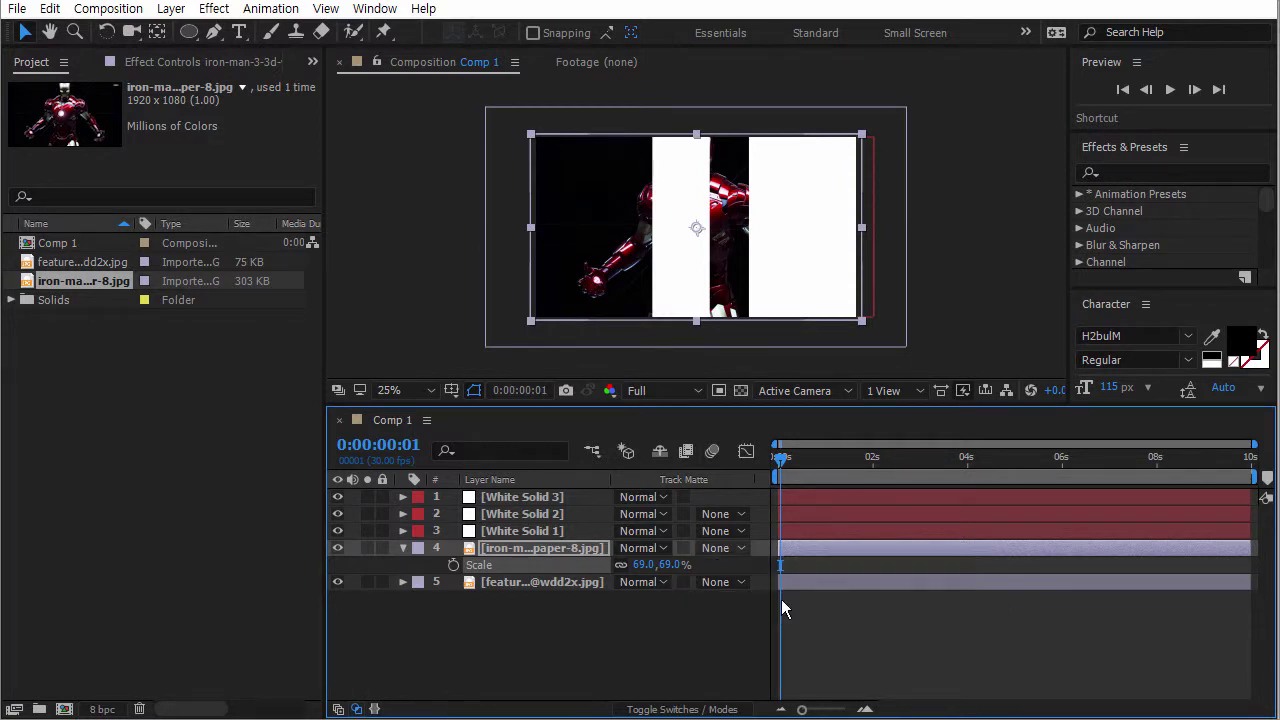
pyautogui.moveTo(785, 458); pyautogui.dragTo(987, 458)
pyautogui.click(337, 513)
pyautogui.click(337, 497)
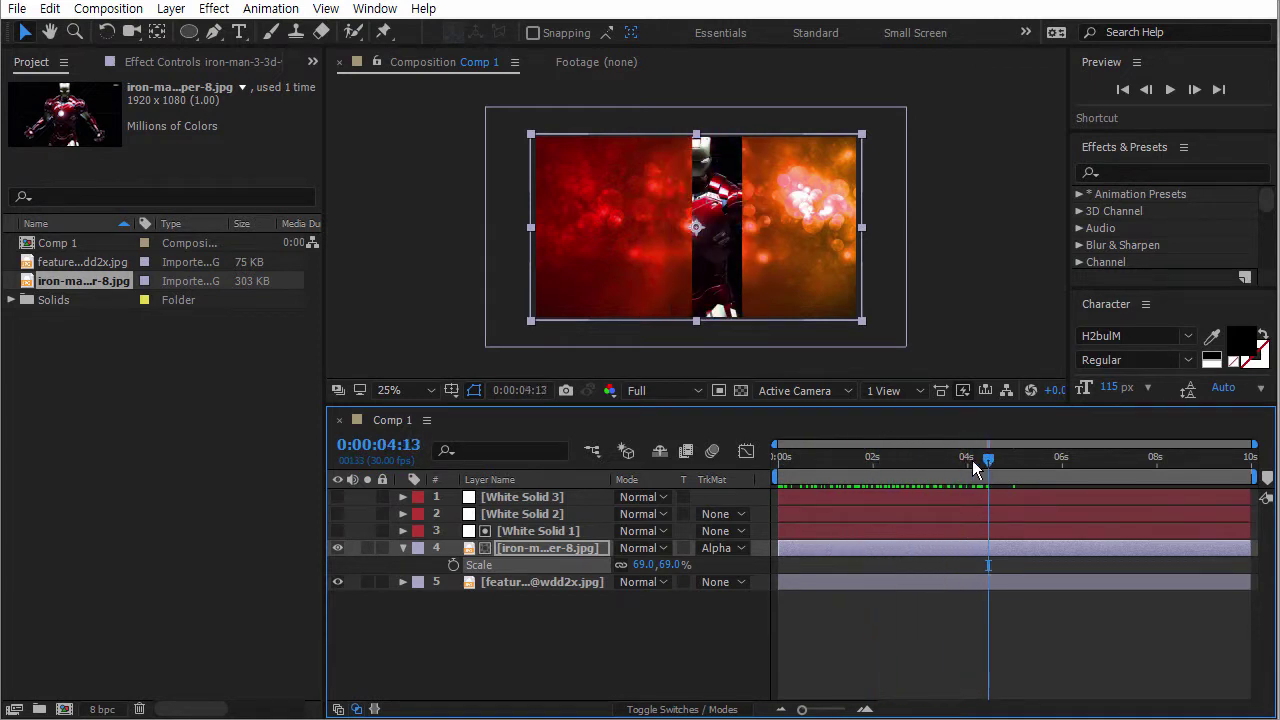
# Show White Solid 2 and White Solid 3 again, and return the playhead to the start of Comp 1.
pyautogui.click(337, 513)
pyautogui.click(337, 497)
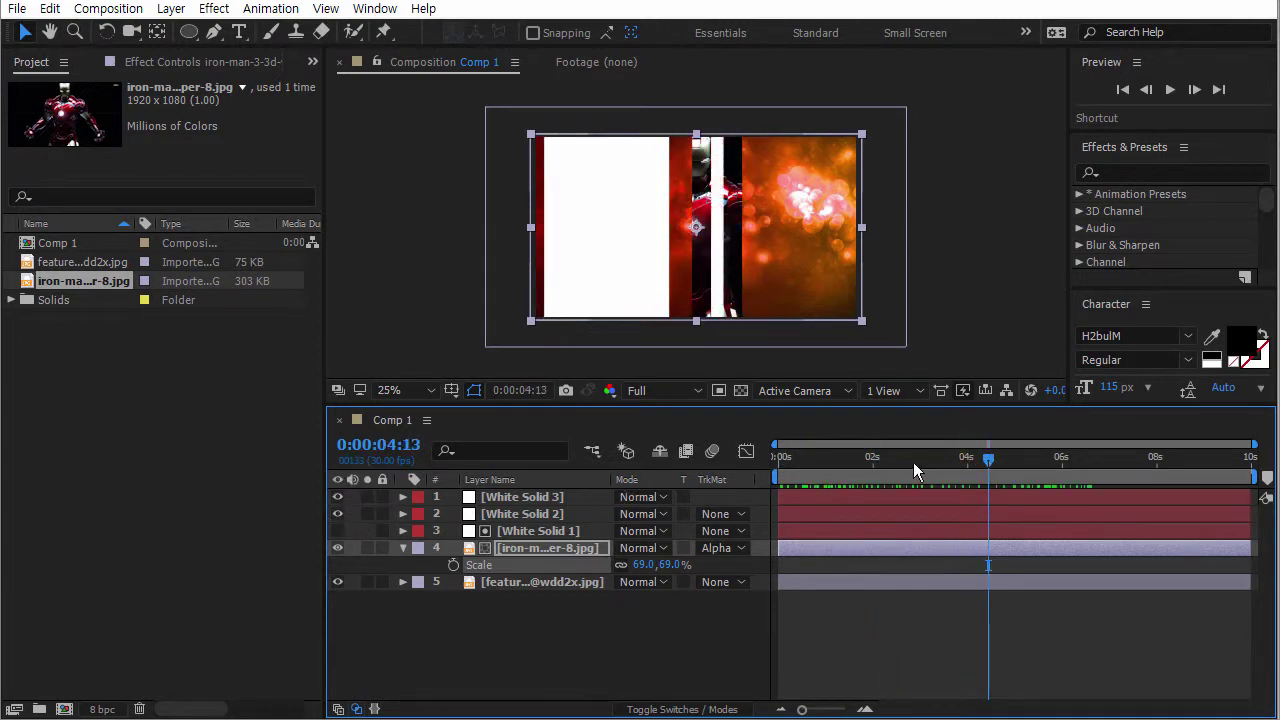
pyautogui.moveTo(977, 458); pyautogui.dragTo(748, 447)
# Remove the track matte from the iron-man layer and make White Solid 1 visible again.
pyautogui.click(715, 549)
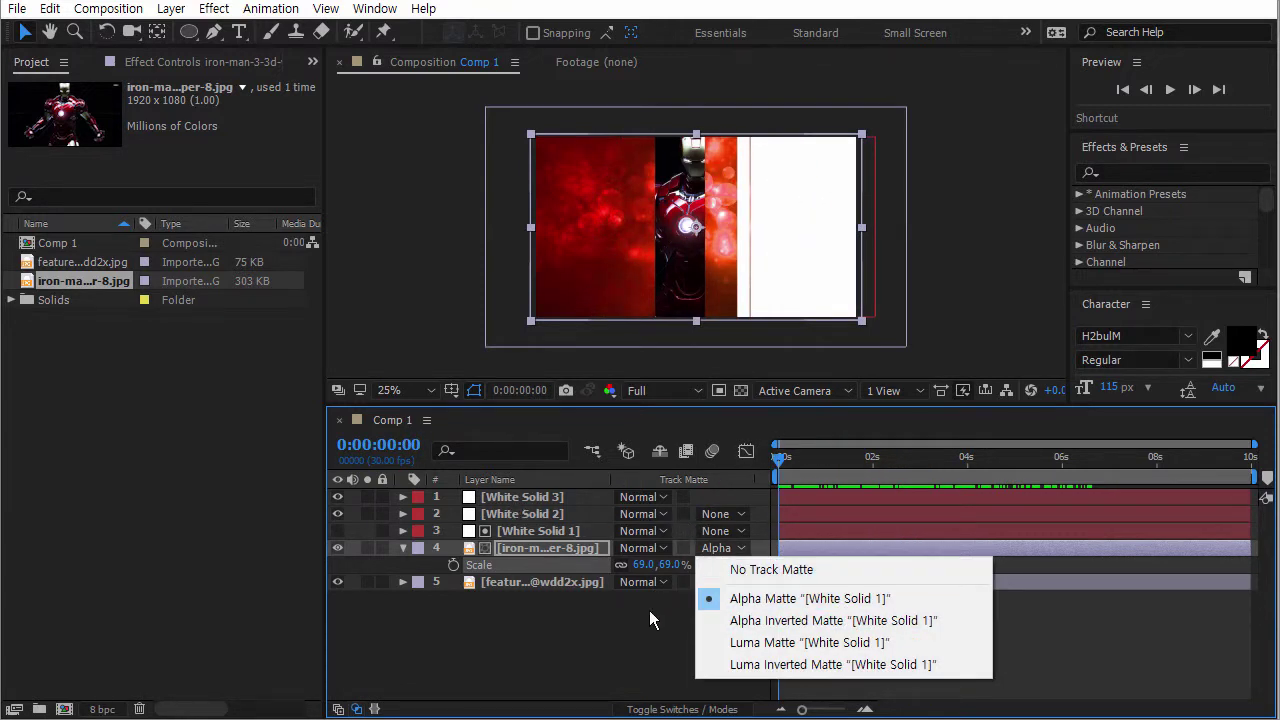
pyautogui.click(650, 613)
pyautogui.click(715, 548)
pyautogui.click(735, 566)
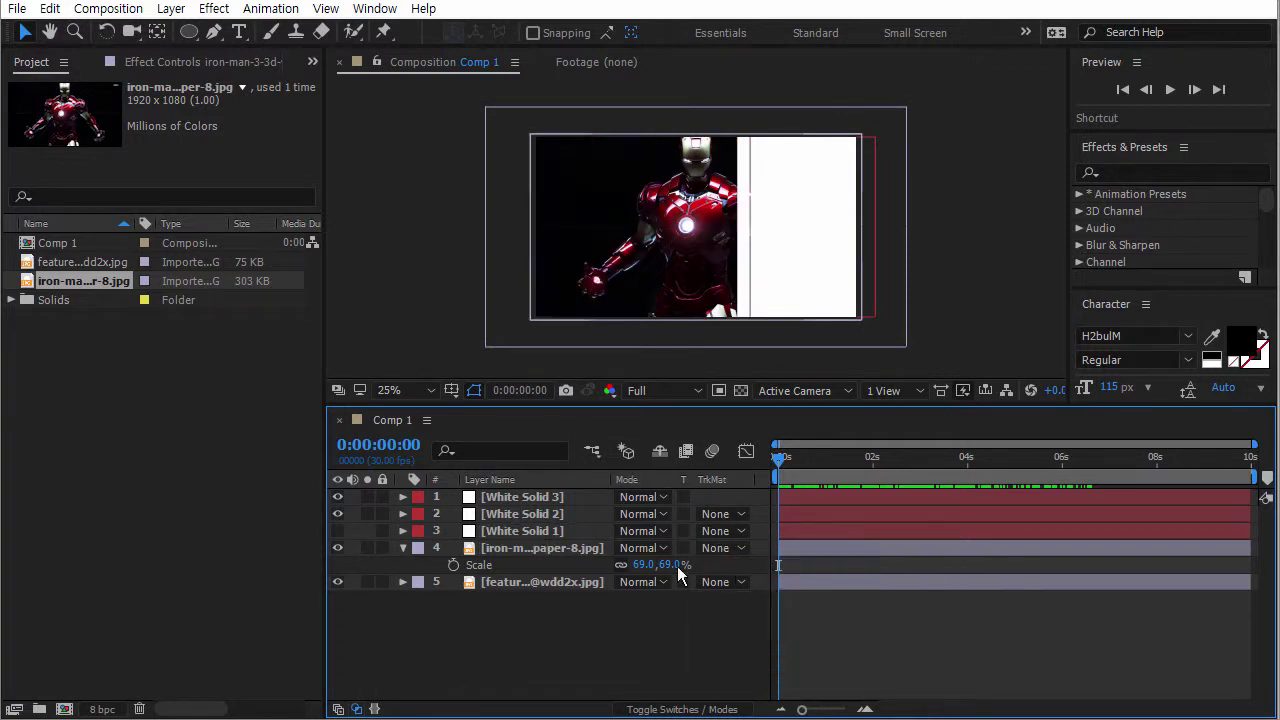
pyautogui.click(342, 531)
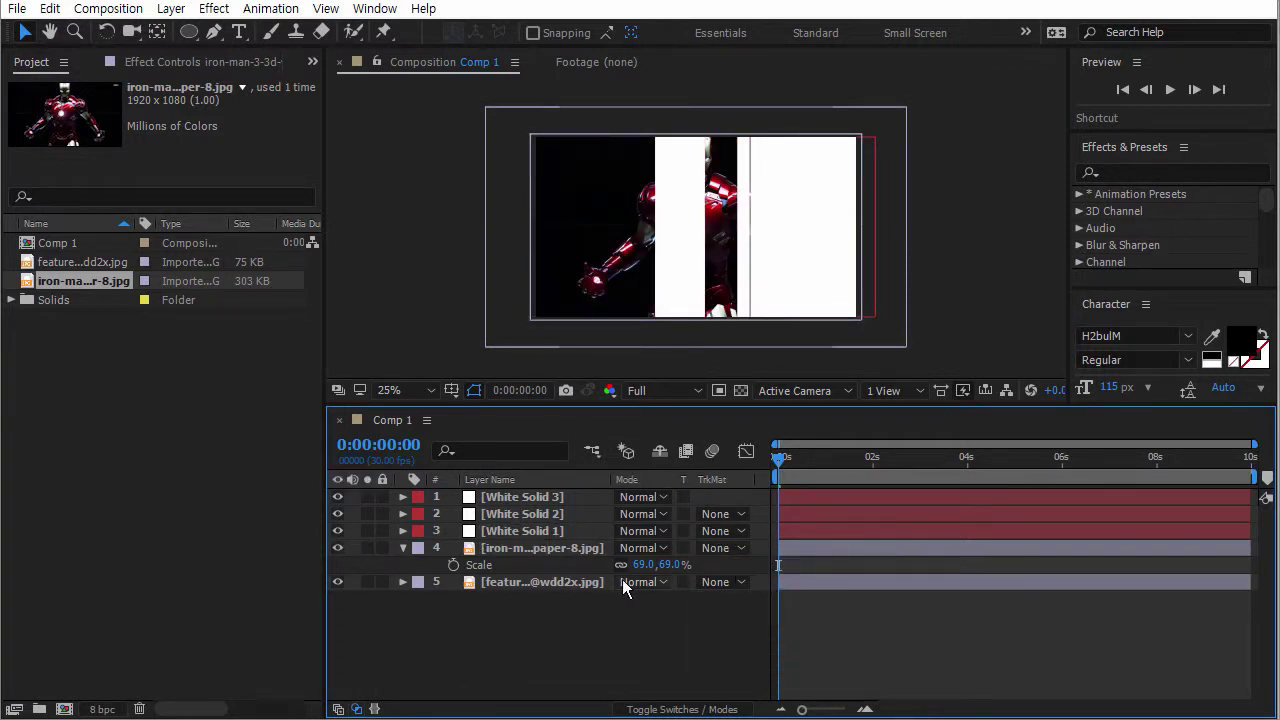
# Hide both image layers, switch the white solids off and on to view them alone, and show the iron-man layer again.
pyautogui.click(337, 548)
pyautogui.click(337, 581)
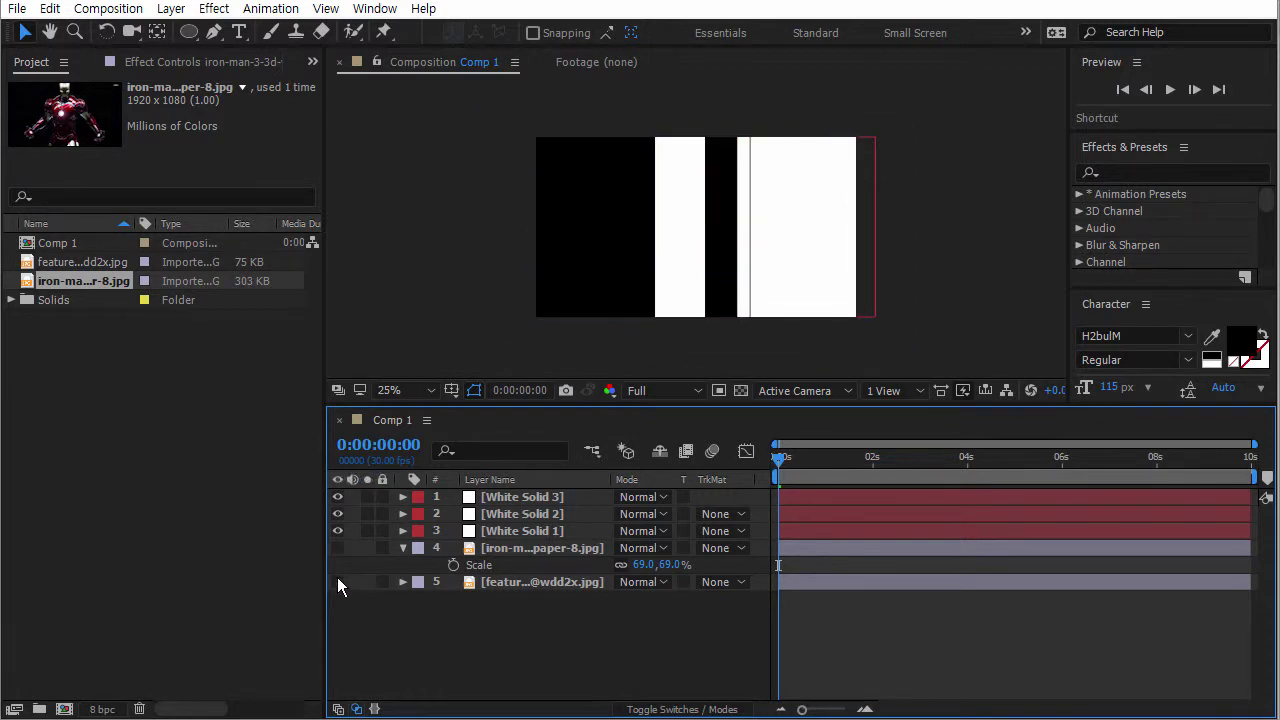
pyautogui.click(335, 530)
pyautogui.click(340, 514)
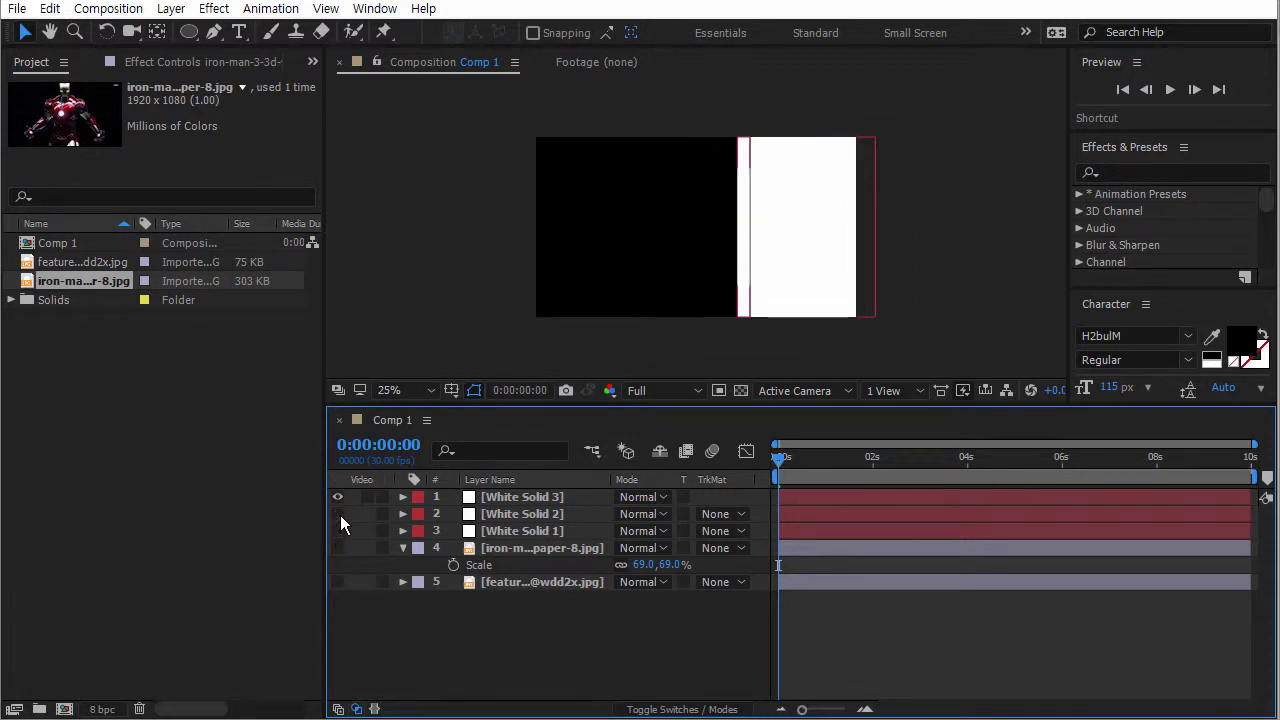
pyautogui.click(337, 530)
pyautogui.click(337, 514)
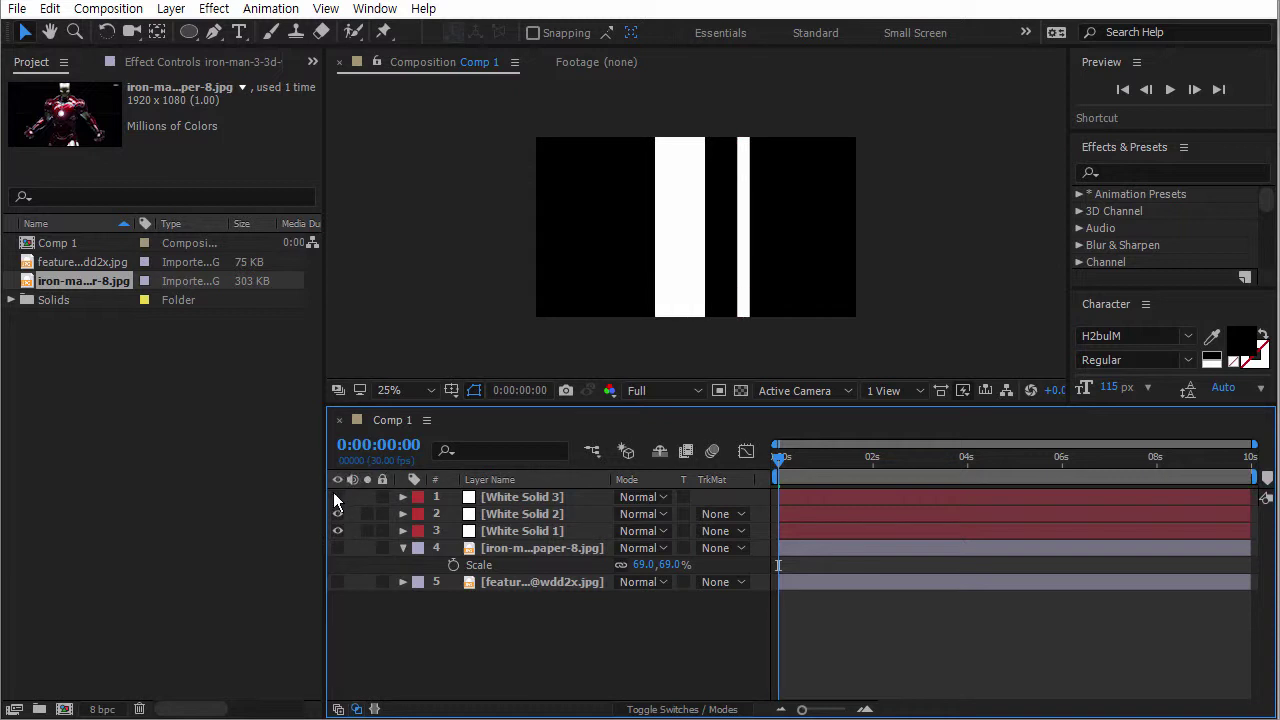
pyautogui.click(337, 497)
pyautogui.click(336, 548)
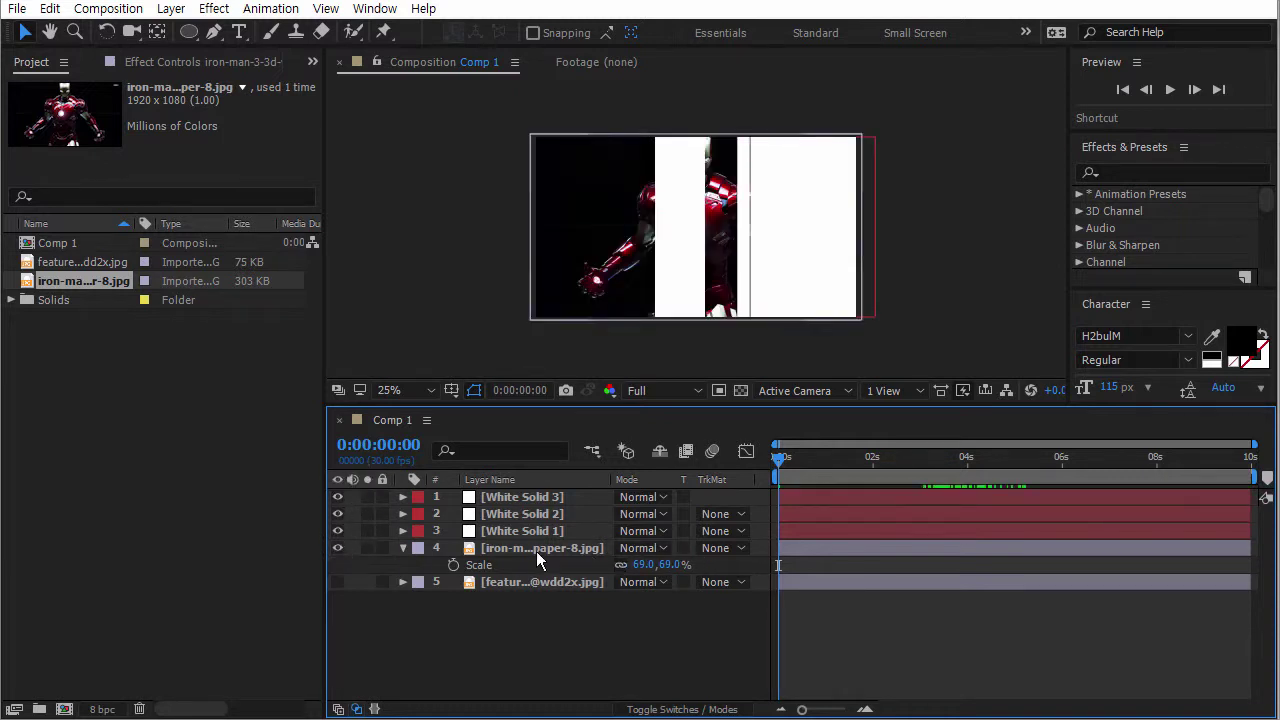
# Select the iron-man layer and each white solid in turn to examine which strip each one occupies and how the layers are stacked.
pyautogui.click(527, 549)
pyautogui.click(518, 526)
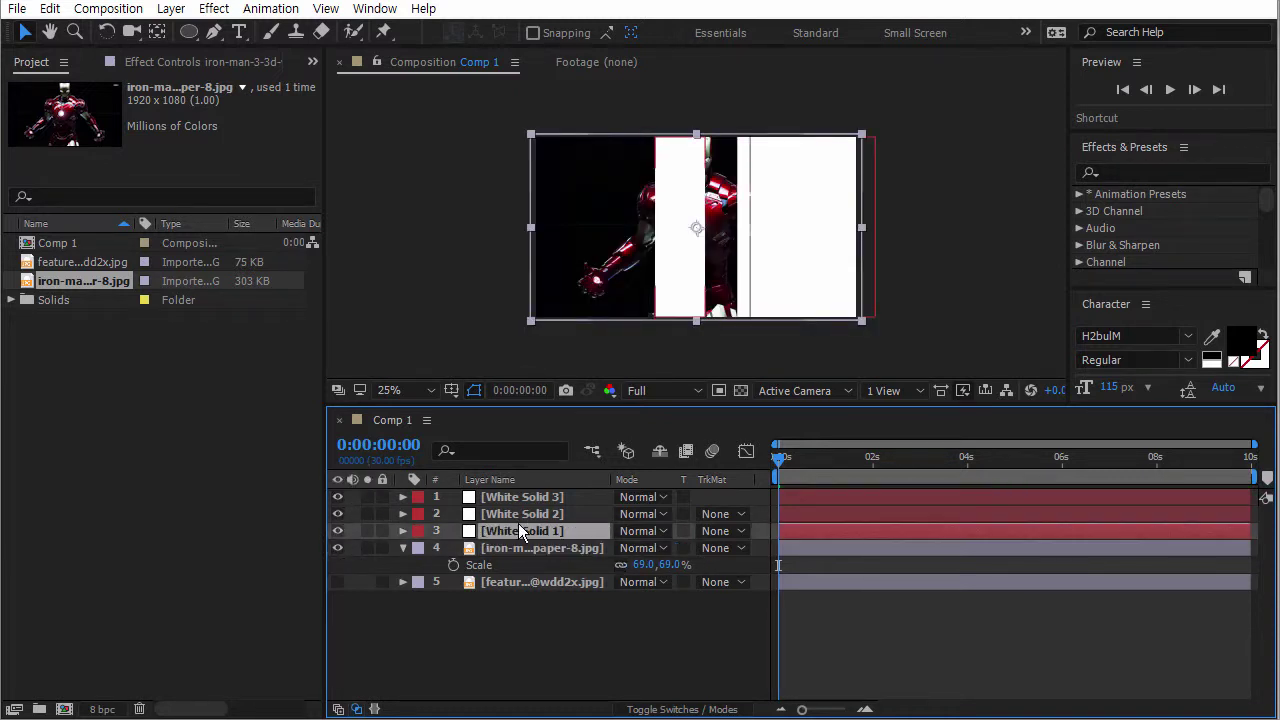
pyautogui.click(520, 513)
pyautogui.click(520, 497)
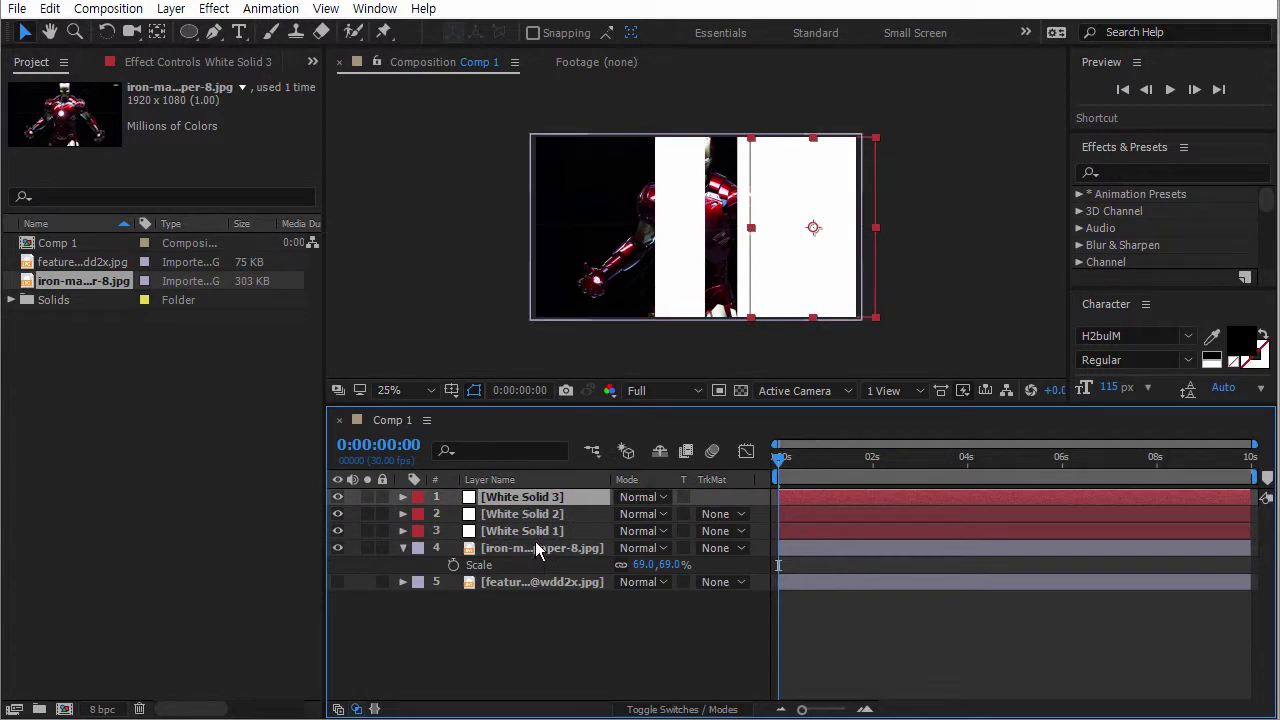
pyautogui.click(548, 531)
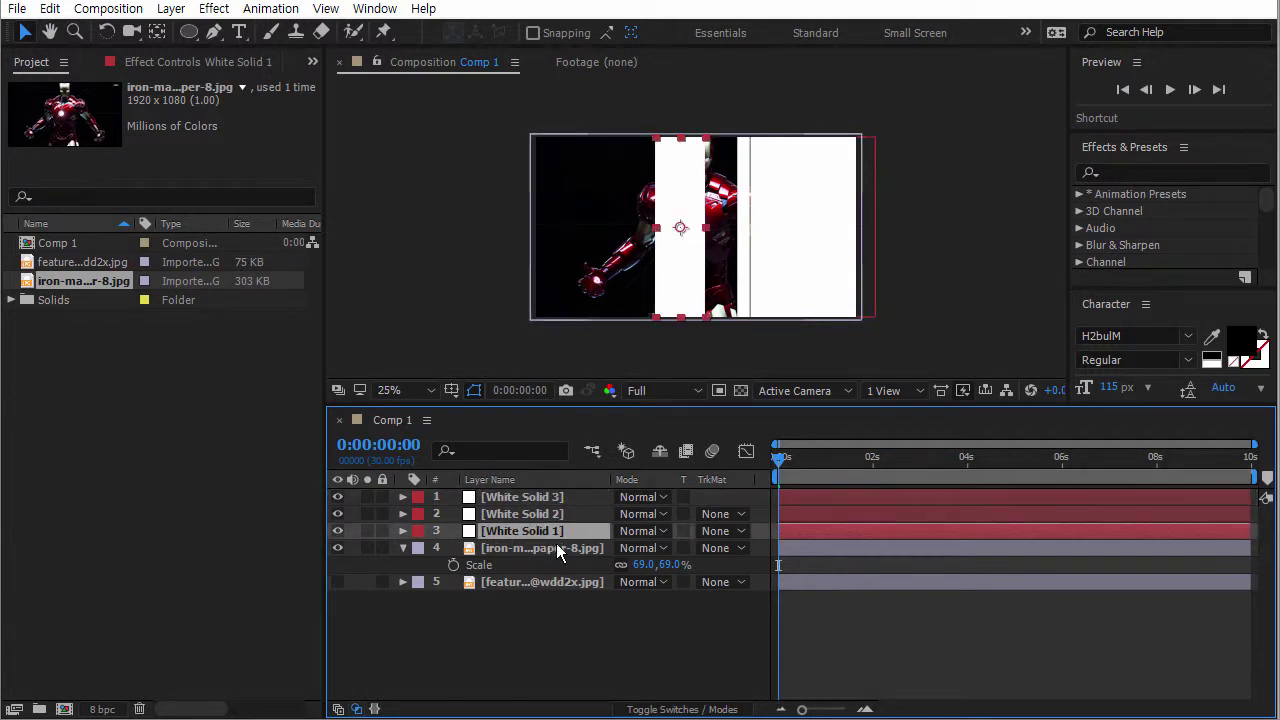
pyautogui.click(530, 519)
pyautogui.click(529, 499)
pyautogui.click(522, 520)
pyautogui.click(519, 528)
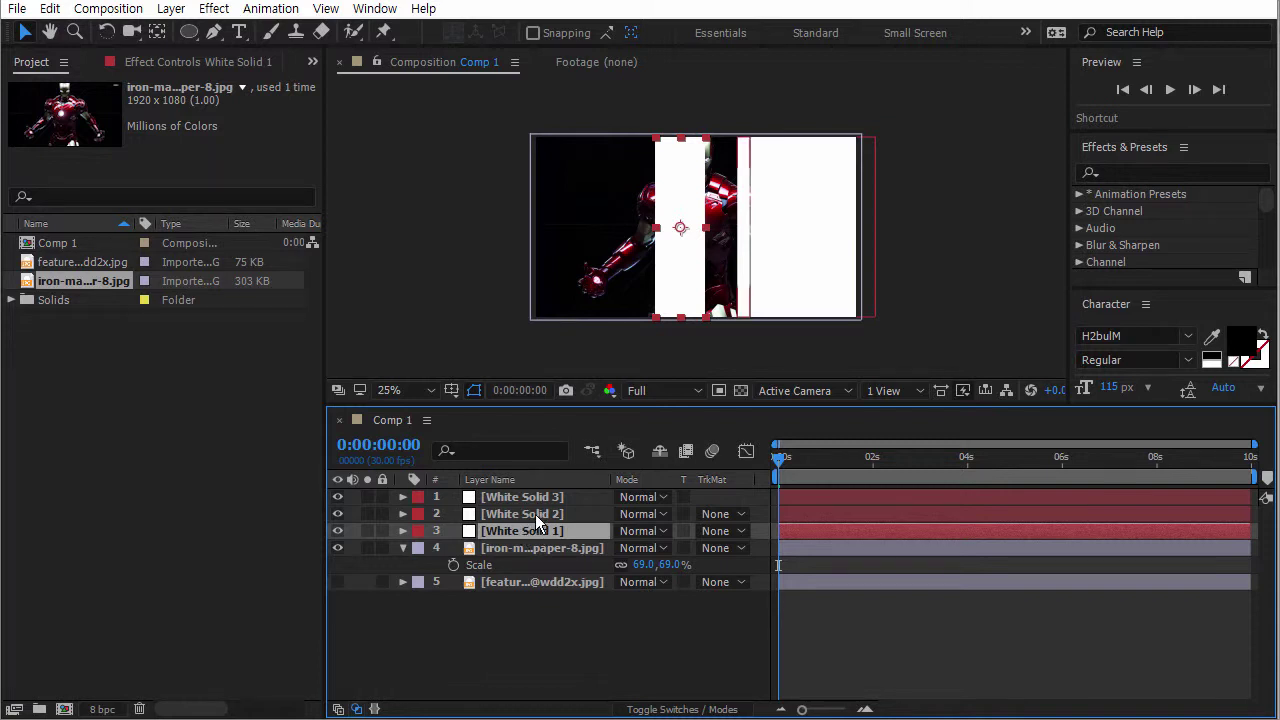
pyautogui.hotkey('ctrl', 'Up')
pyautogui.hotkey('ctrl', 'Up')
pyautogui.hotkey('ctrl', 'Down')
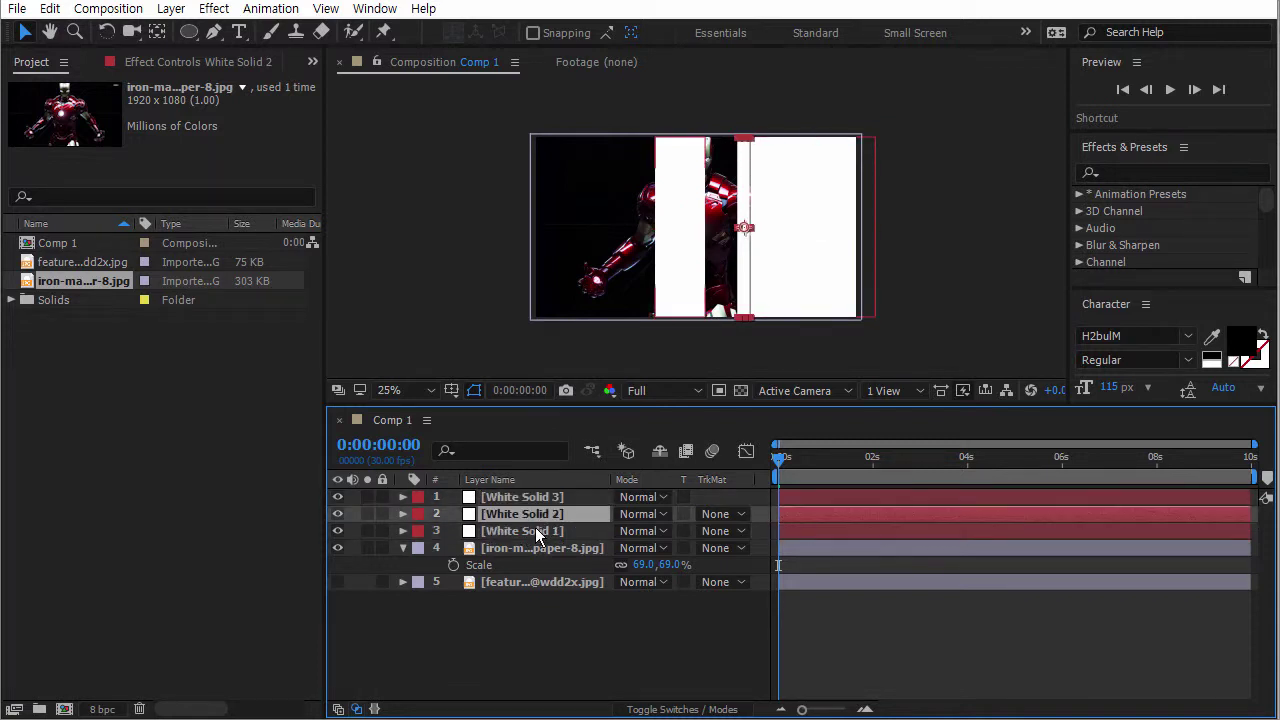
pyautogui.hotkey('ctrl', 'Down')
pyautogui.hotkey('ctrl', 'Up')
pyautogui.hotkey('ctrl', 'Up')
pyautogui.hotkey('ctrl', 'Down')
pyautogui.hotkey('ctrl', 'Down')
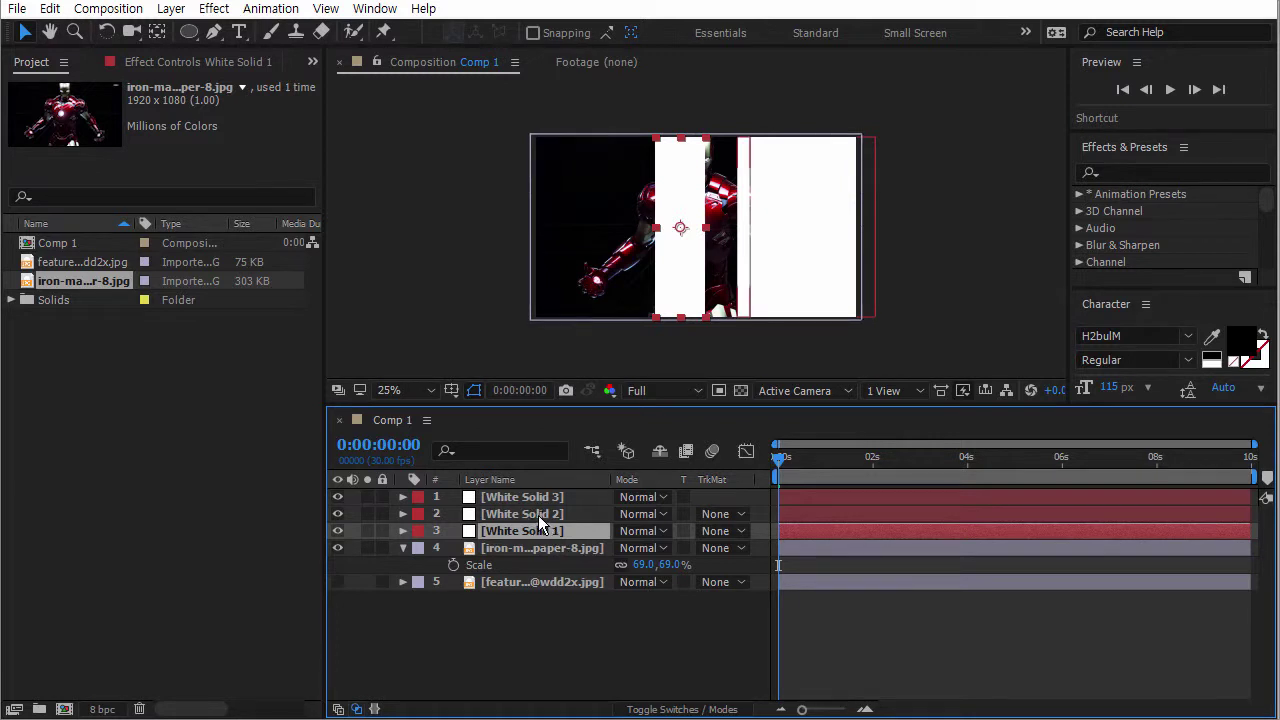
# Hide the iron-man layer and pre-compose the three white solids as Pre-comp 1, moving all attributes into the new composition.
pyautogui.keyDown('shift'); pyautogui.click(537, 515); pyautogui.keyUp('shift')
pyautogui.keyDown('shift'); pyautogui.click(531, 499); pyautogui.keyUp('shift')
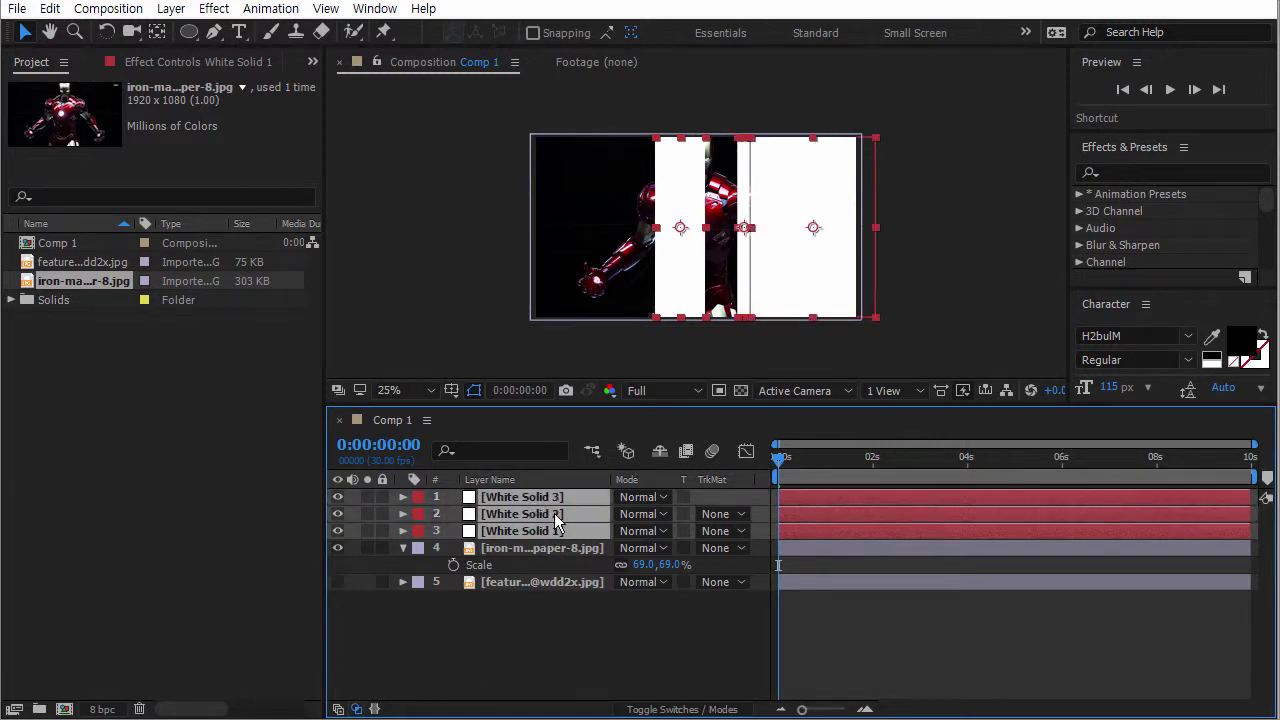
pyautogui.click(337, 548)
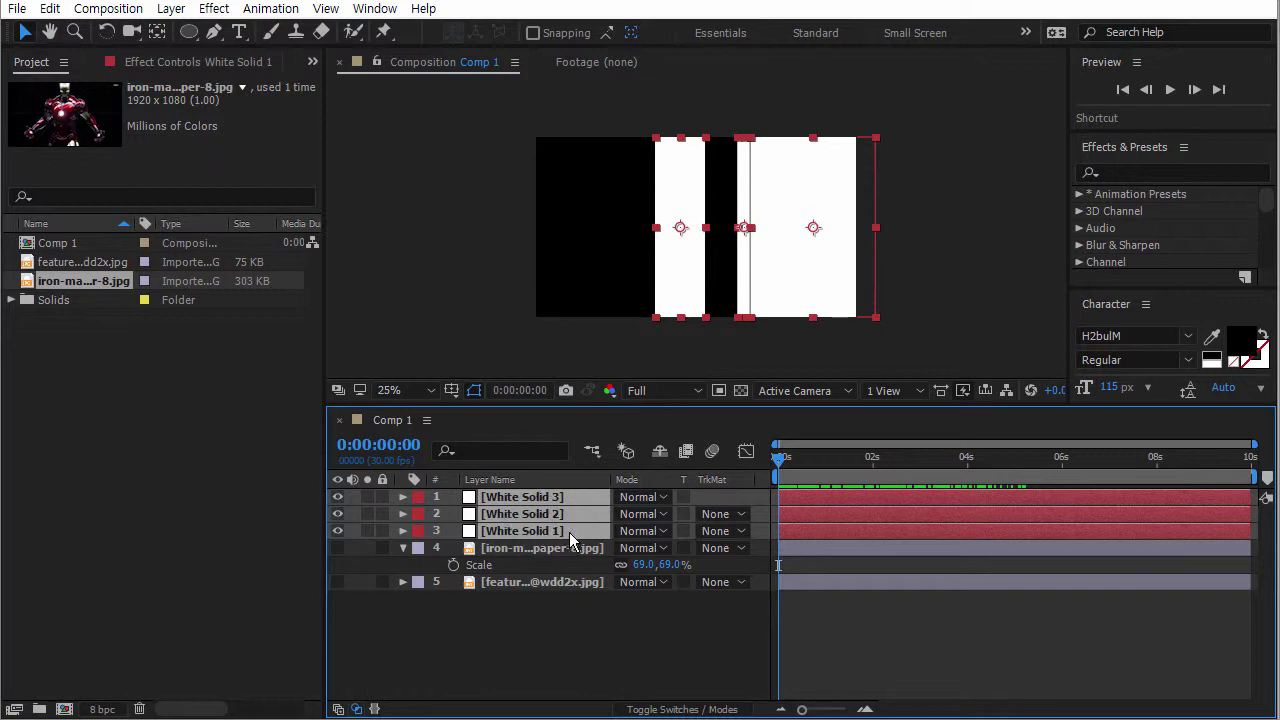
pyautogui.rightClick(545, 535)
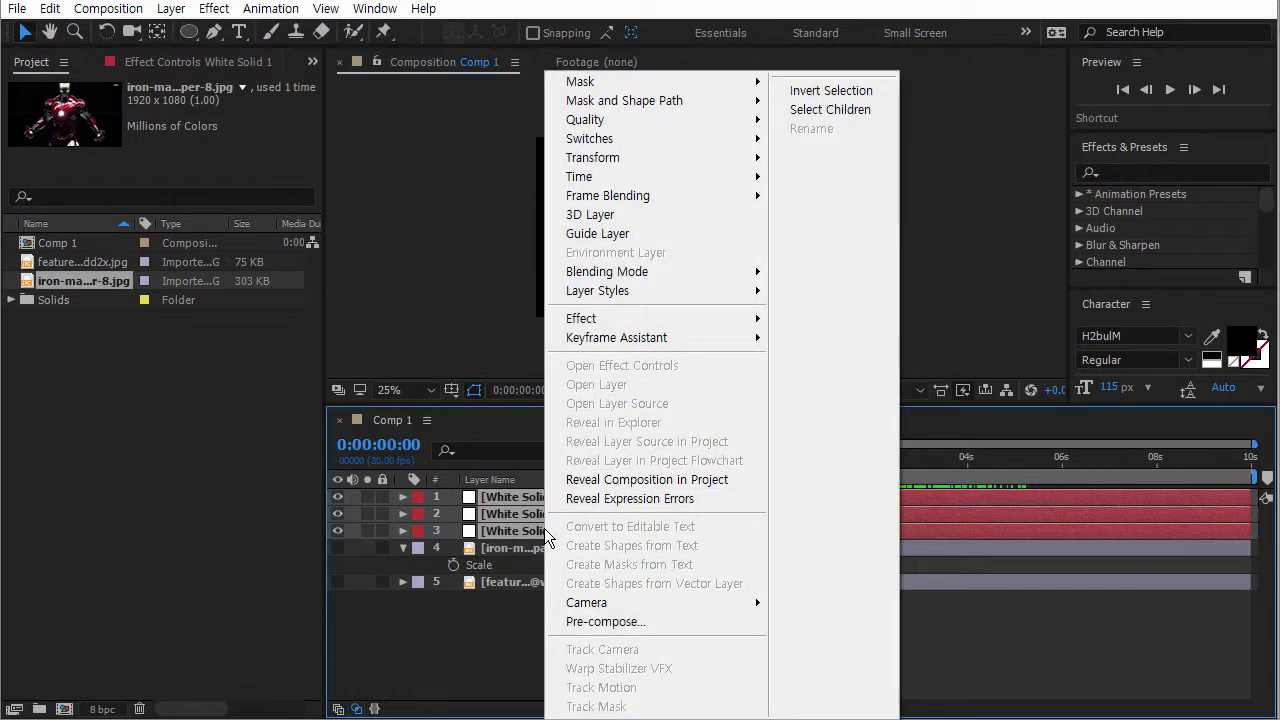
pyautogui.click(590, 624)
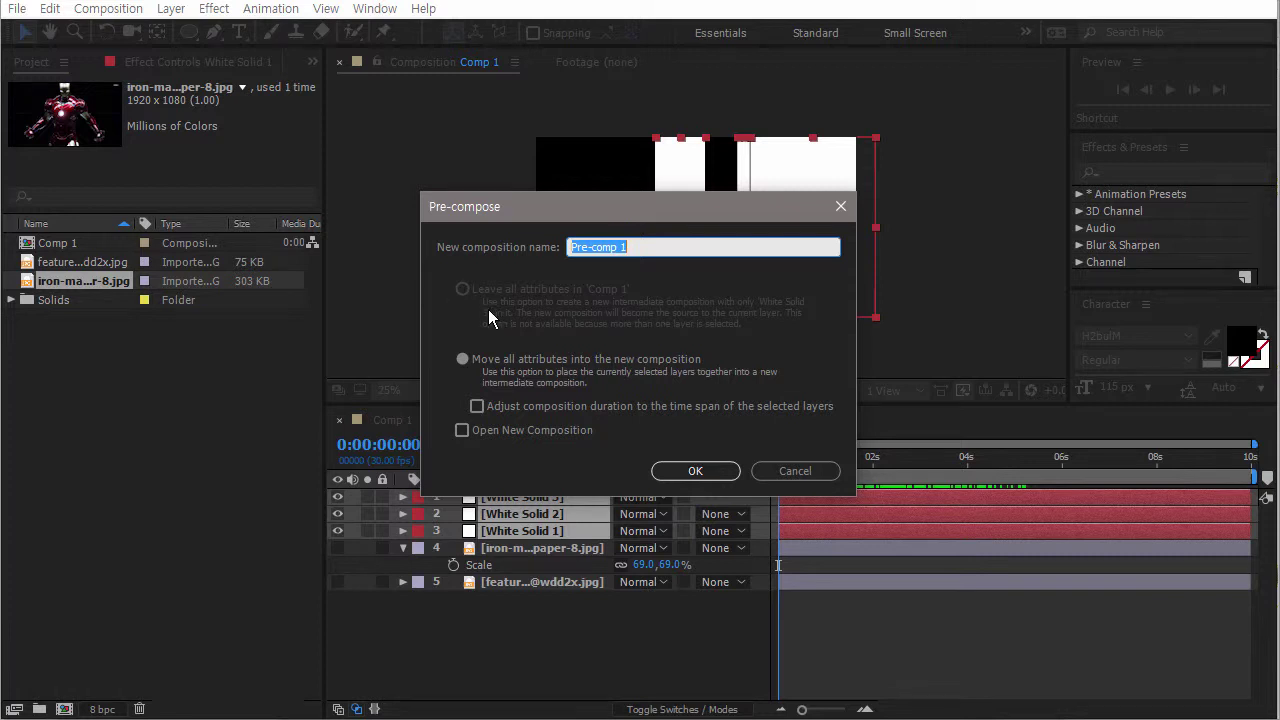
pyautogui.click(488, 362)
pyautogui.click(700, 471)
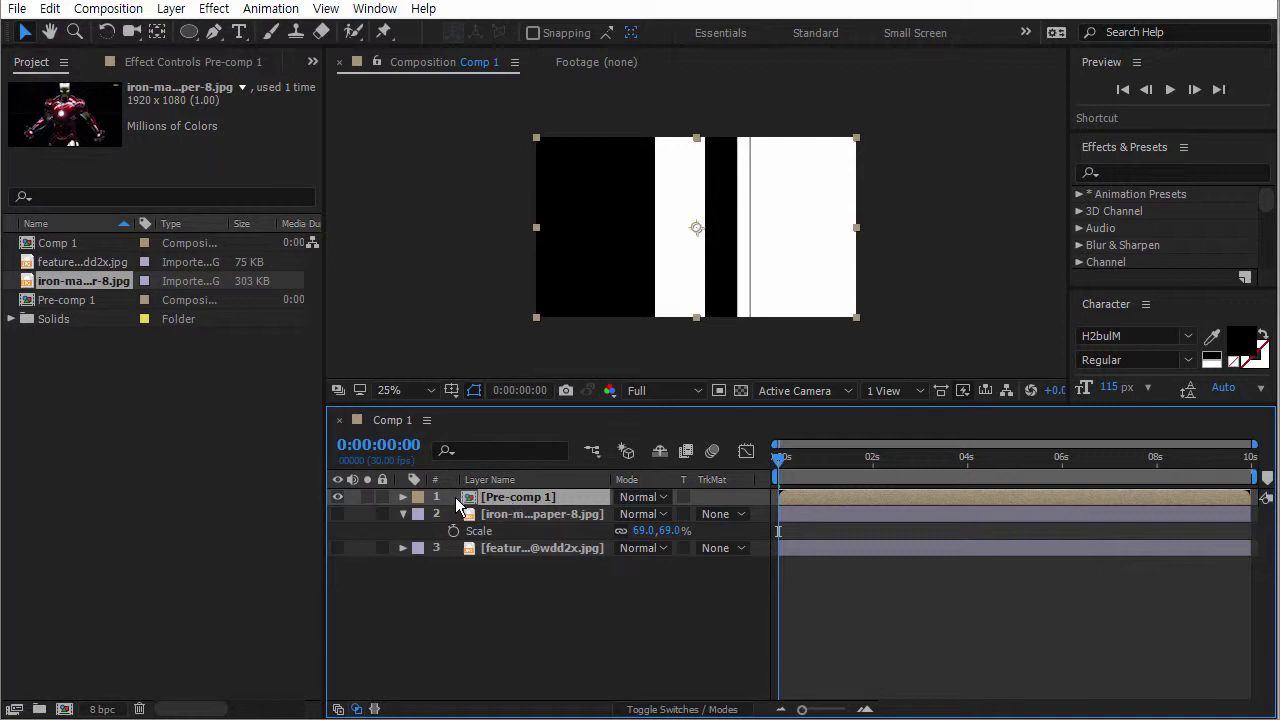
# Set the iron-man layer's track matte to Alpha Matte "[Pre-comp 1]".
pyautogui.click(205, 384)
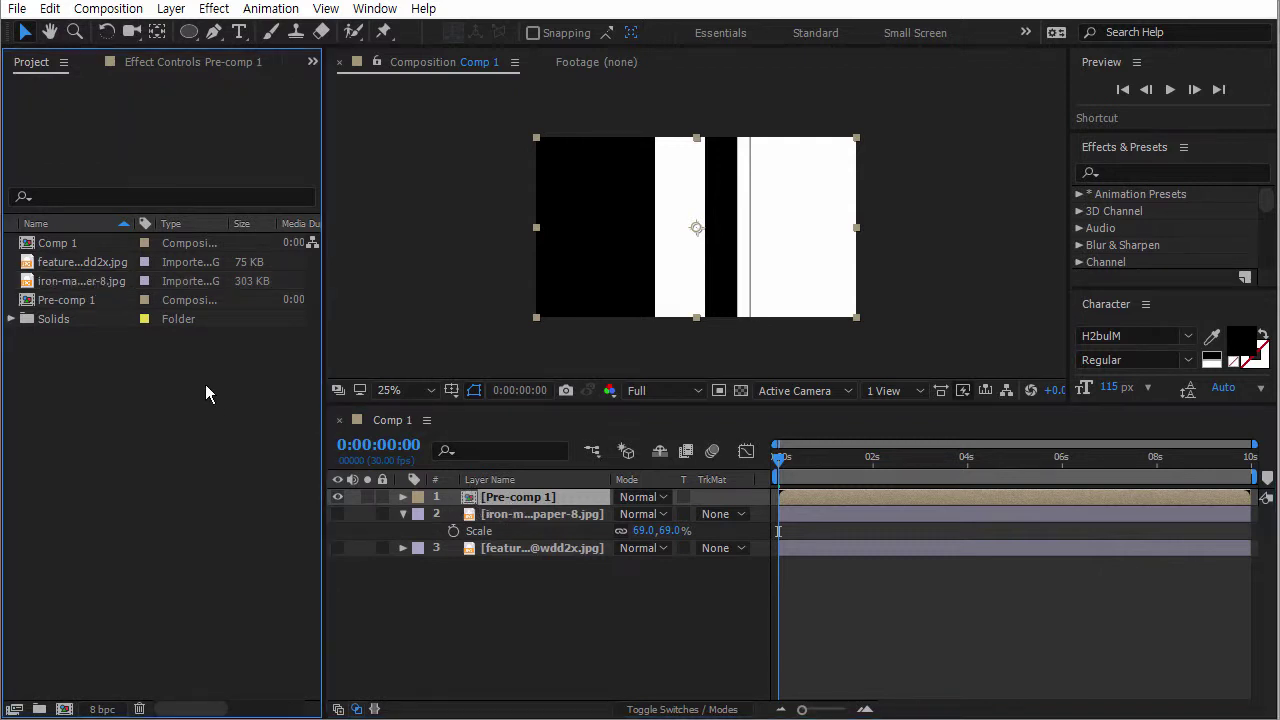
pyautogui.click(38, 246)
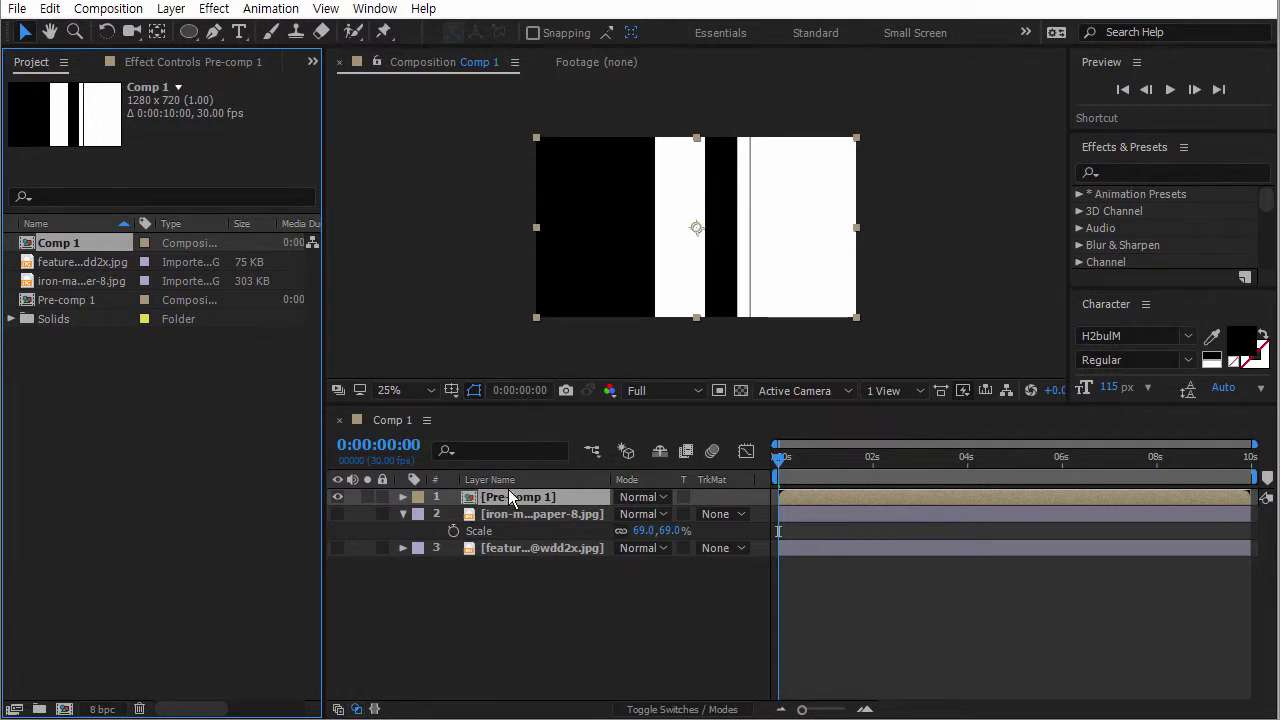
pyautogui.click(712, 516)
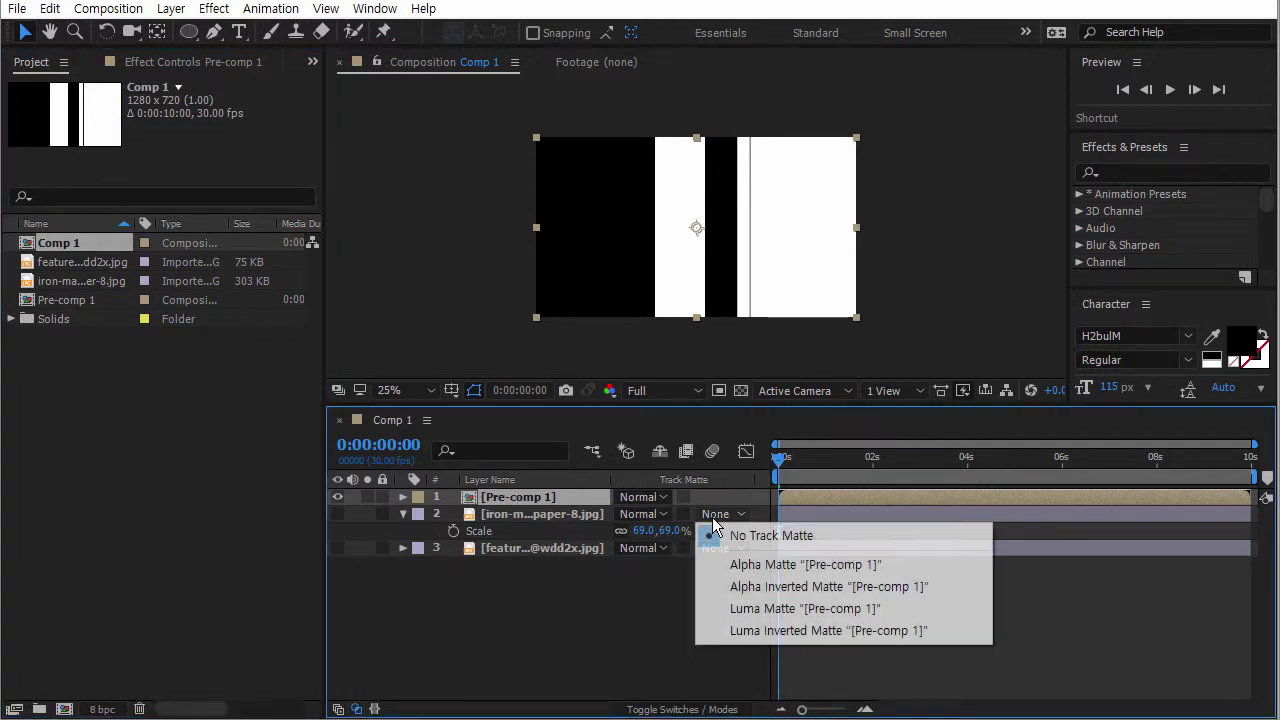
pyautogui.click(741, 566)
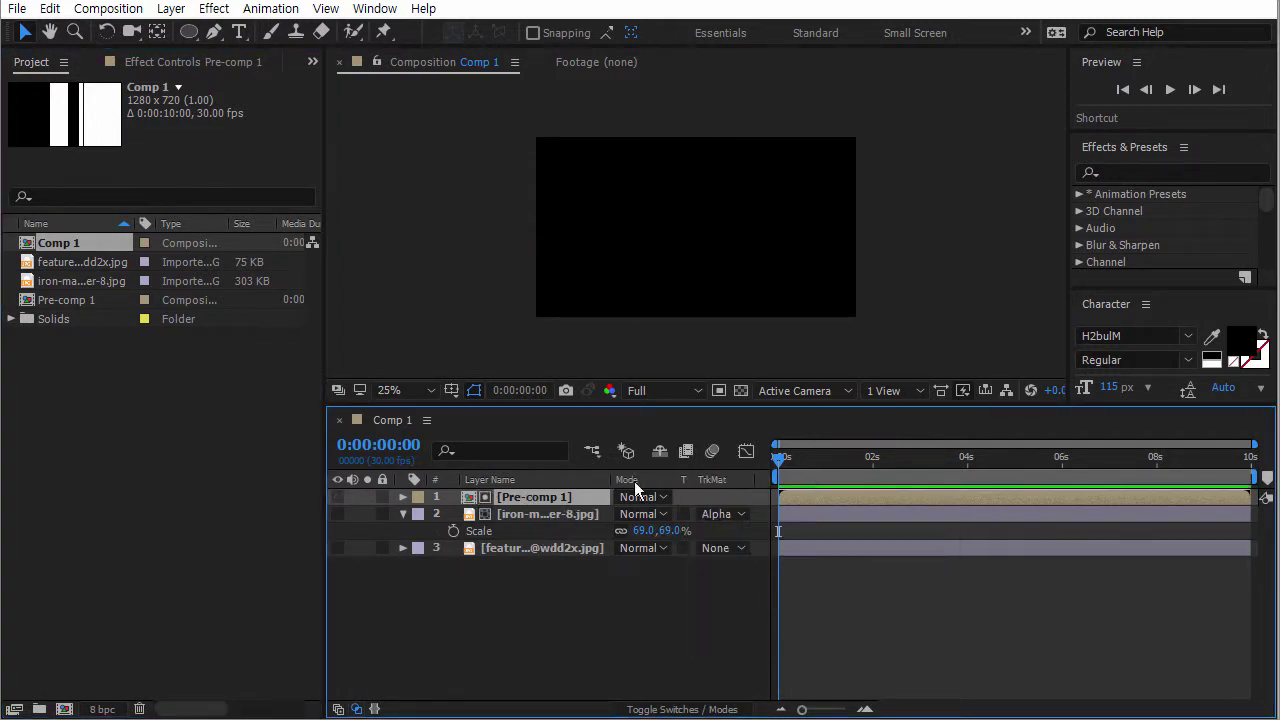
# Show the iron-man and background image layers and scrub through the first seconds of Comp 1 to preview the reveal.
pyautogui.moveTo(803, 452); pyautogui.dragTo(920, 460)
pyautogui.click(337, 547)
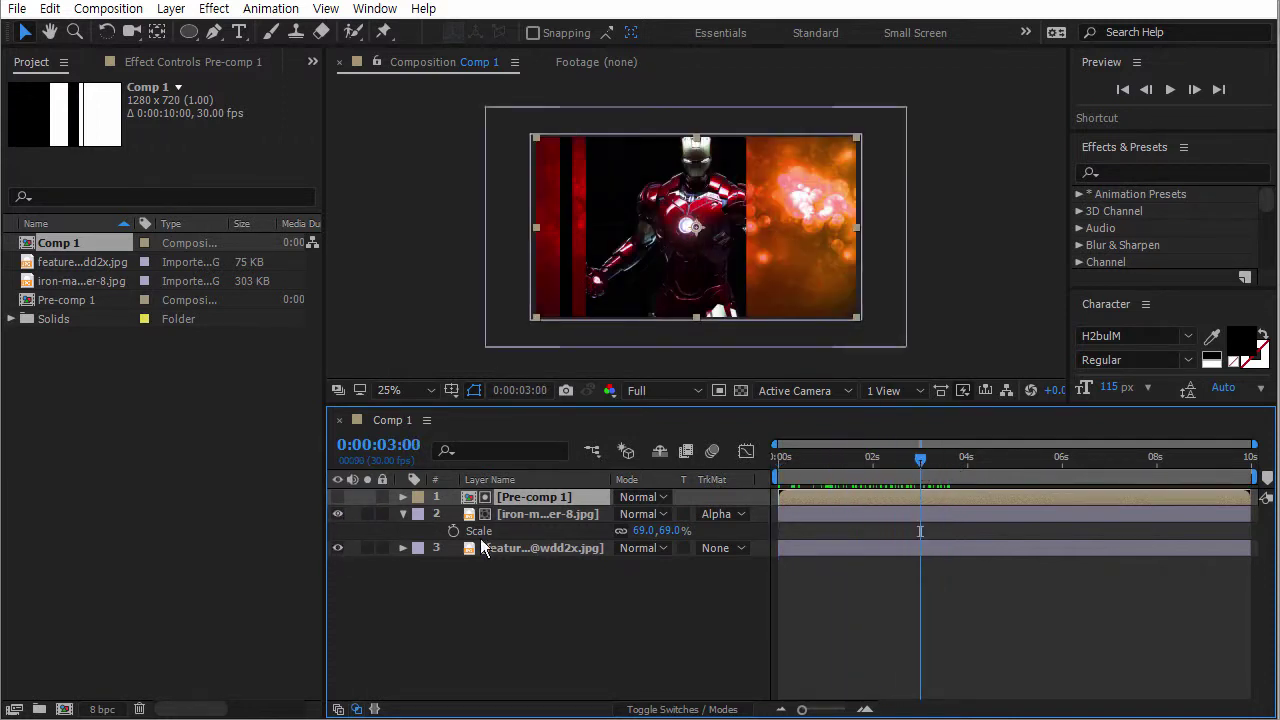
pyautogui.click(783, 459)
pyautogui.moveTo(783, 459); pyautogui.dragTo(849, 474)
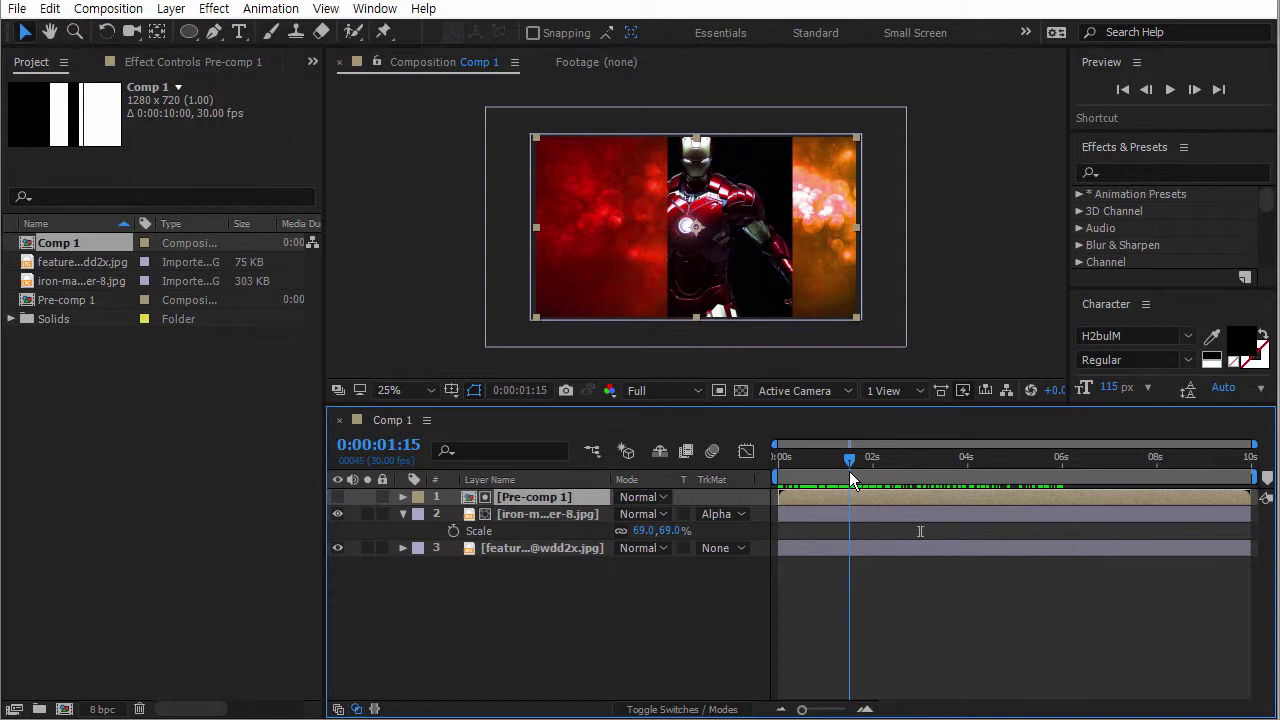
pyautogui.click(563, 578)
# Open Pre-comp 1, select its three white solids, and scrub the timeline to examine their motion.
pyautogui.doubleClick(531, 498)
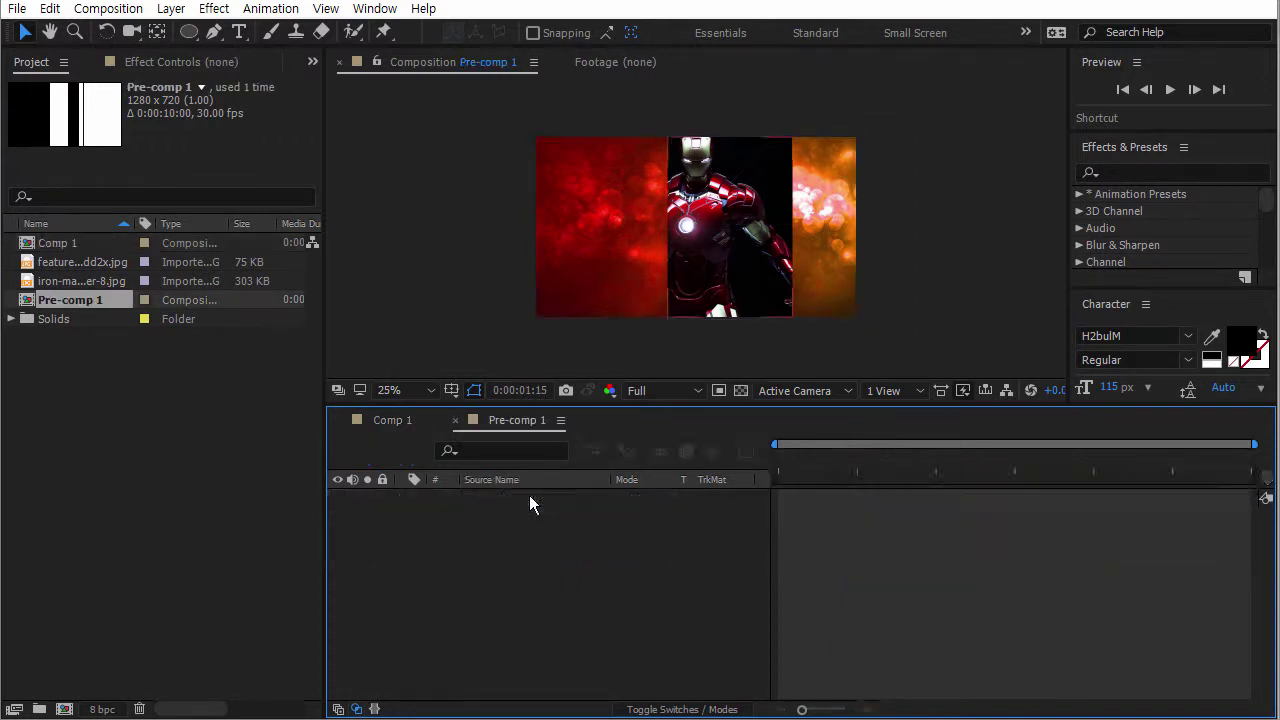
pyautogui.moveTo(847, 455); pyautogui.dragTo(966, 459)
pyautogui.moveTo(588, 578); pyautogui.dragTo(514, 494)
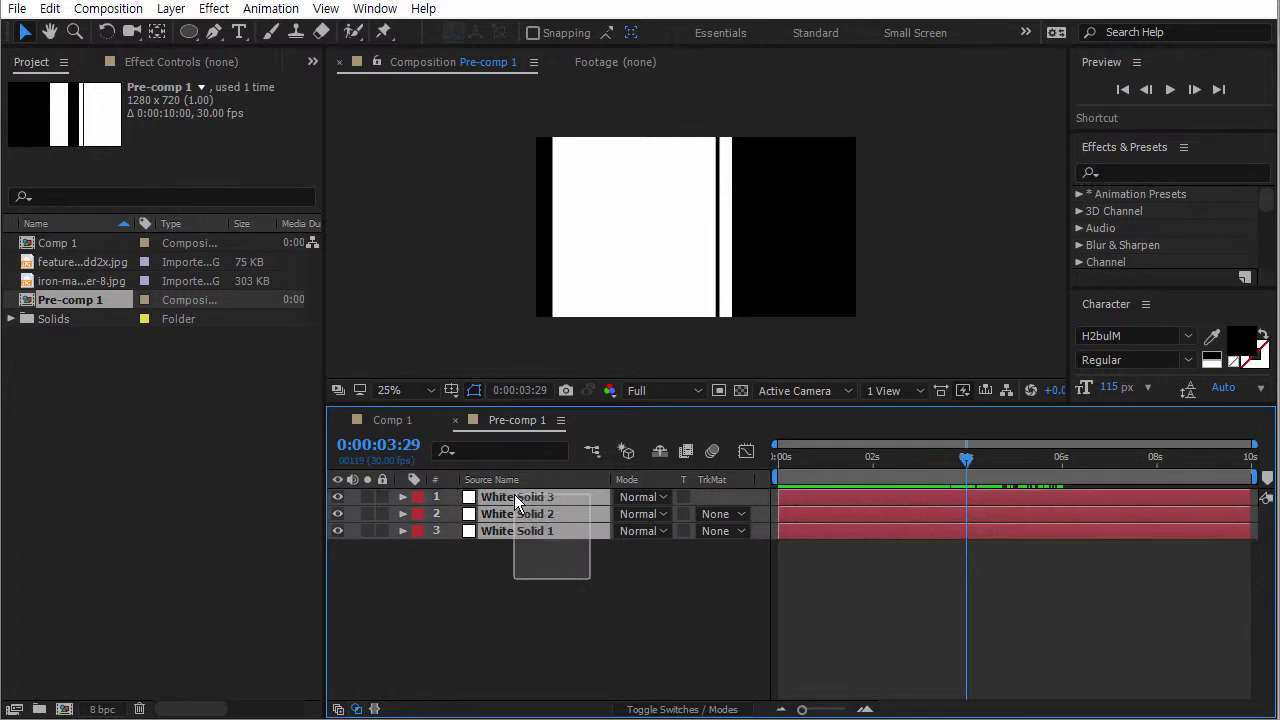
pyautogui.moveTo(564, 582); pyautogui.dragTo(520, 505)
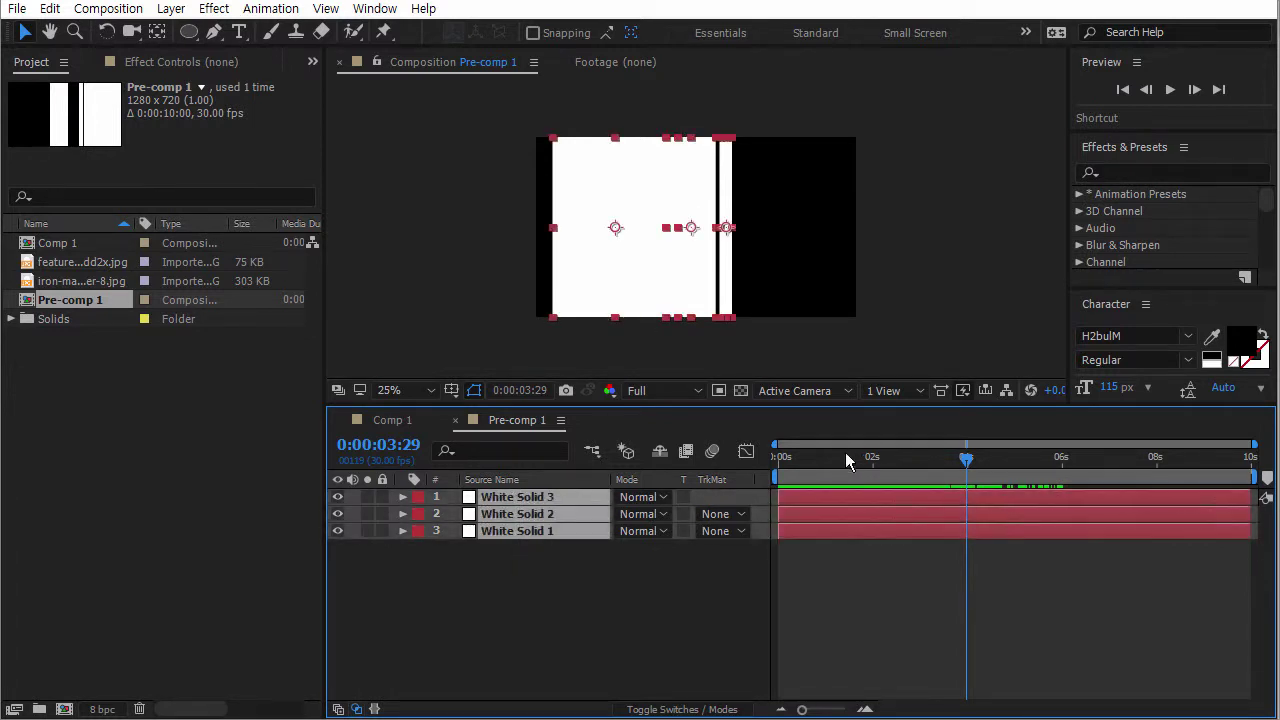
pyautogui.moveTo(846, 457)
pyautogui.mouseDown()
pyautogui.moveTo(794, 457)
pyautogui.moveTo(863, 457)
pyautogui.moveTo(824, 457)
pyautogui.mouseUp()
# Open Comp 1 and return to Pre-comp 1 to compare the matted result with the moving white solids.
pyautogui.click(139, 417)
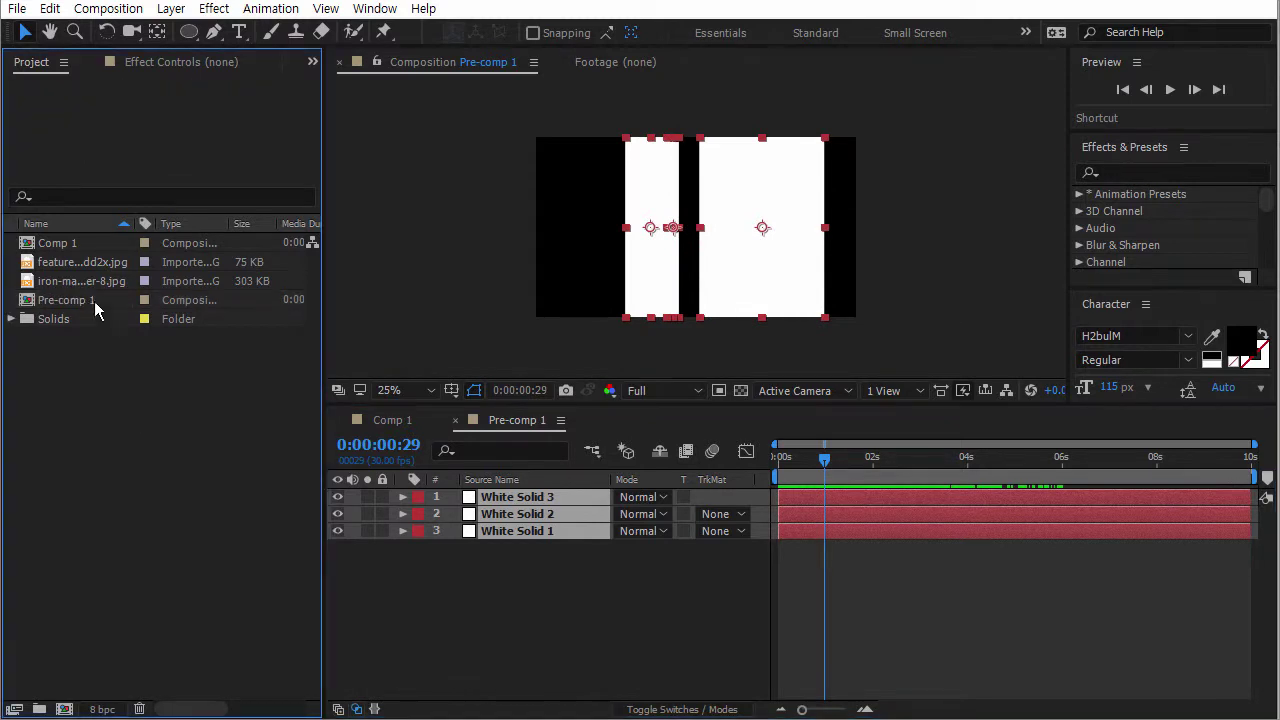
pyautogui.doubleClick(40, 244)
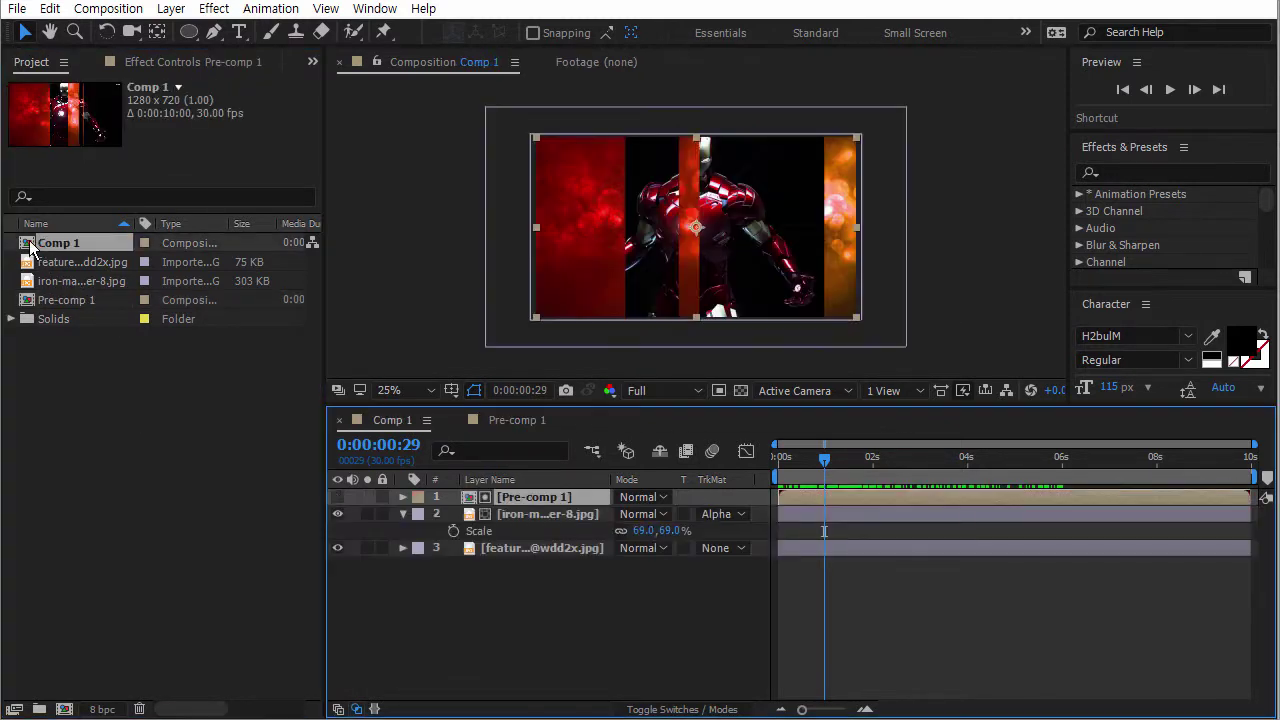
pyautogui.doubleClick(34, 300)
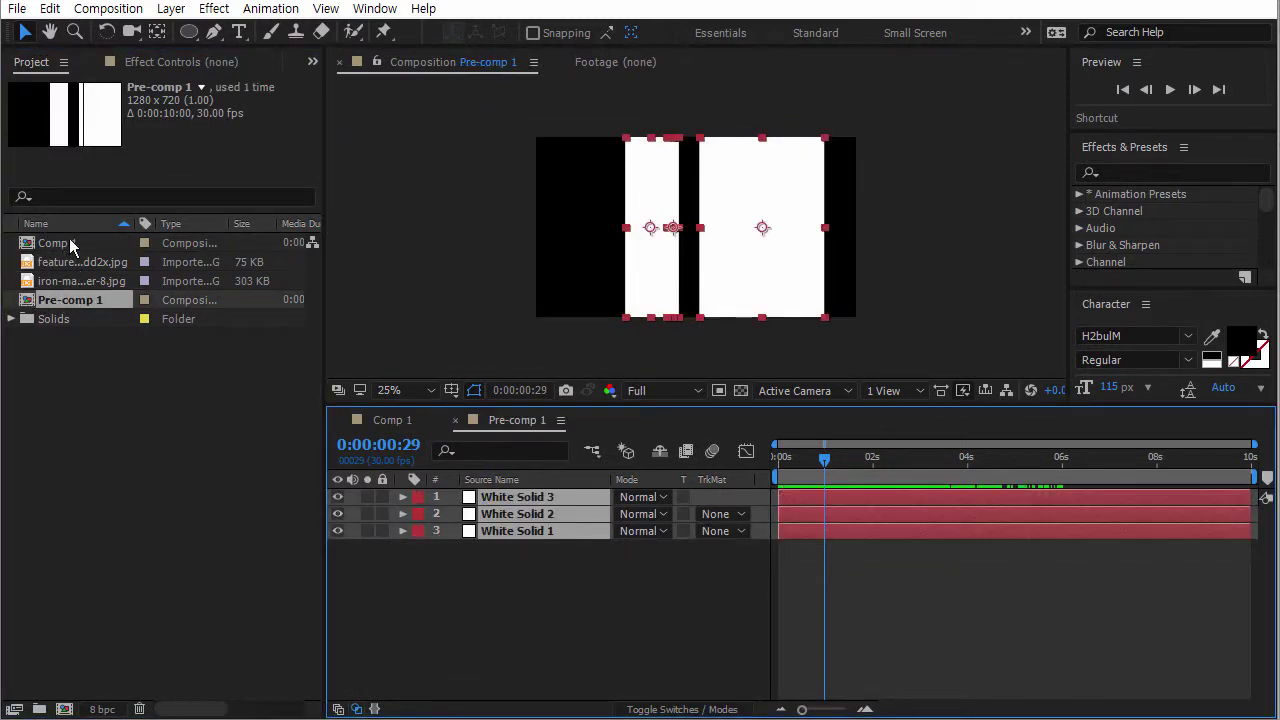
pyautogui.click(133, 372)
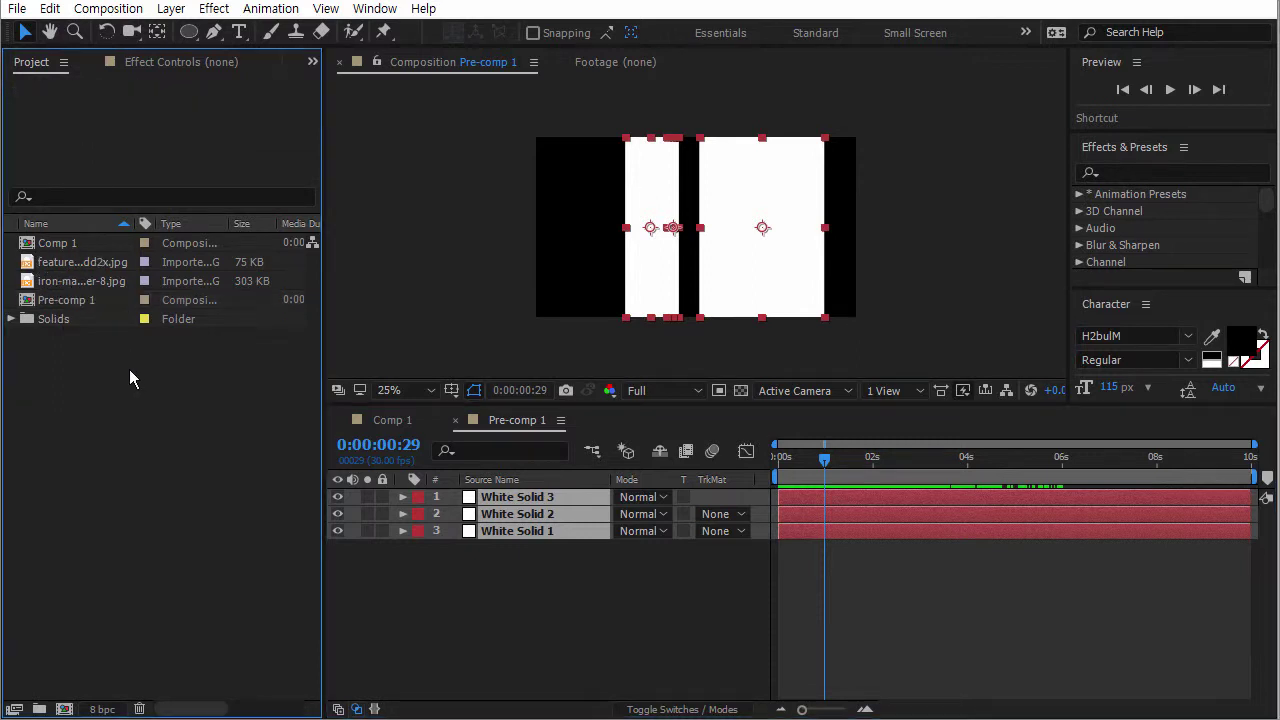
pyautogui.moveTo(824, 458)
pyautogui.mouseDown()
pyautogui.moveTo(789, 463)
pyautogui.moveTo(843, 460)
pyautogui.mouseUp()
# Rename the Comp 1 composition as Last Comp in the project.
pyautogui.click(62, 248)
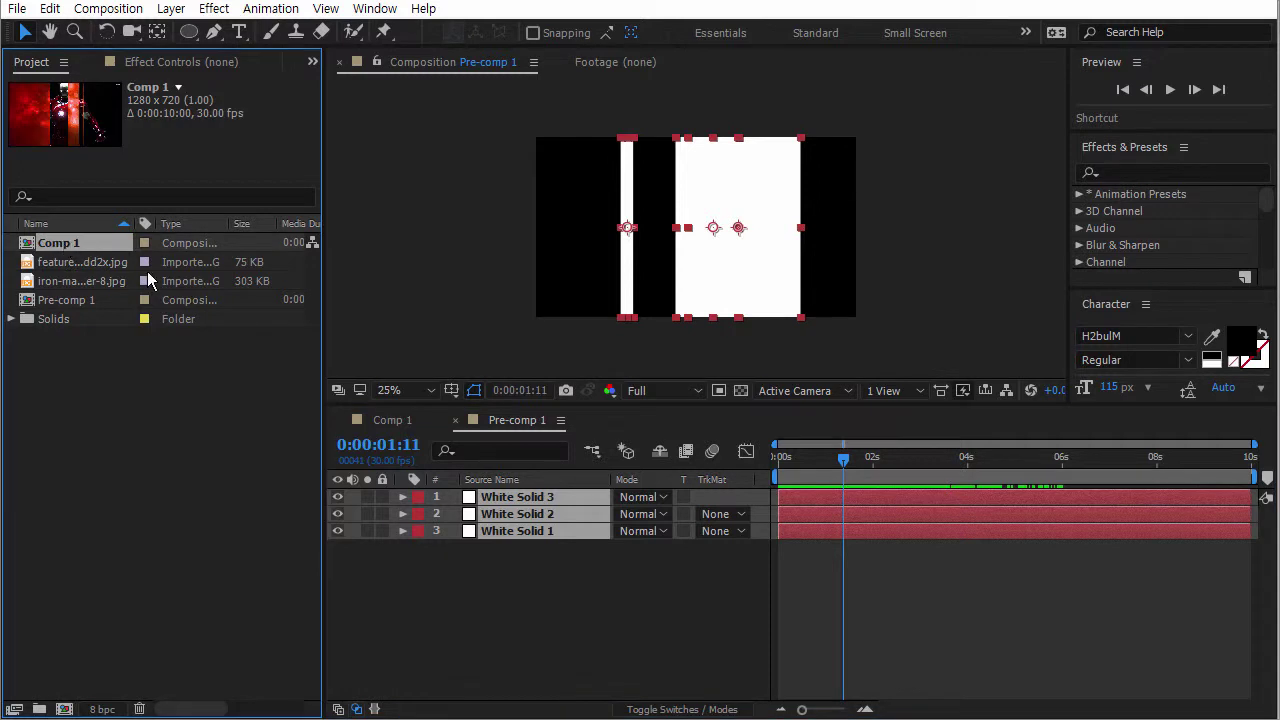
pyautogui.click(71, 408)
pyautogui.click(62, 246)
pyautogui.press('Return')
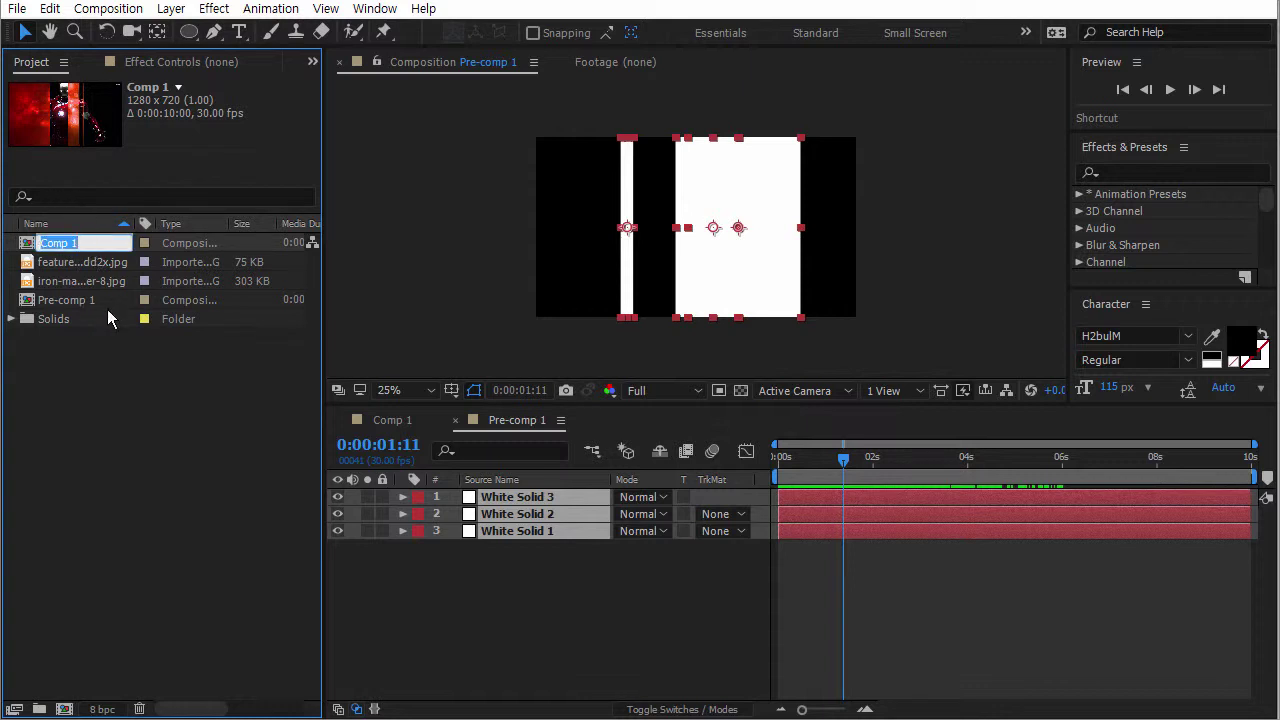
pyautogui.press('Right')
pyautogui.press('BackSpace')
pyautogui.press('BackSpace')
pyautogui.press('Home')
pyautogui.write('Last')
pyautogui.press('Return')
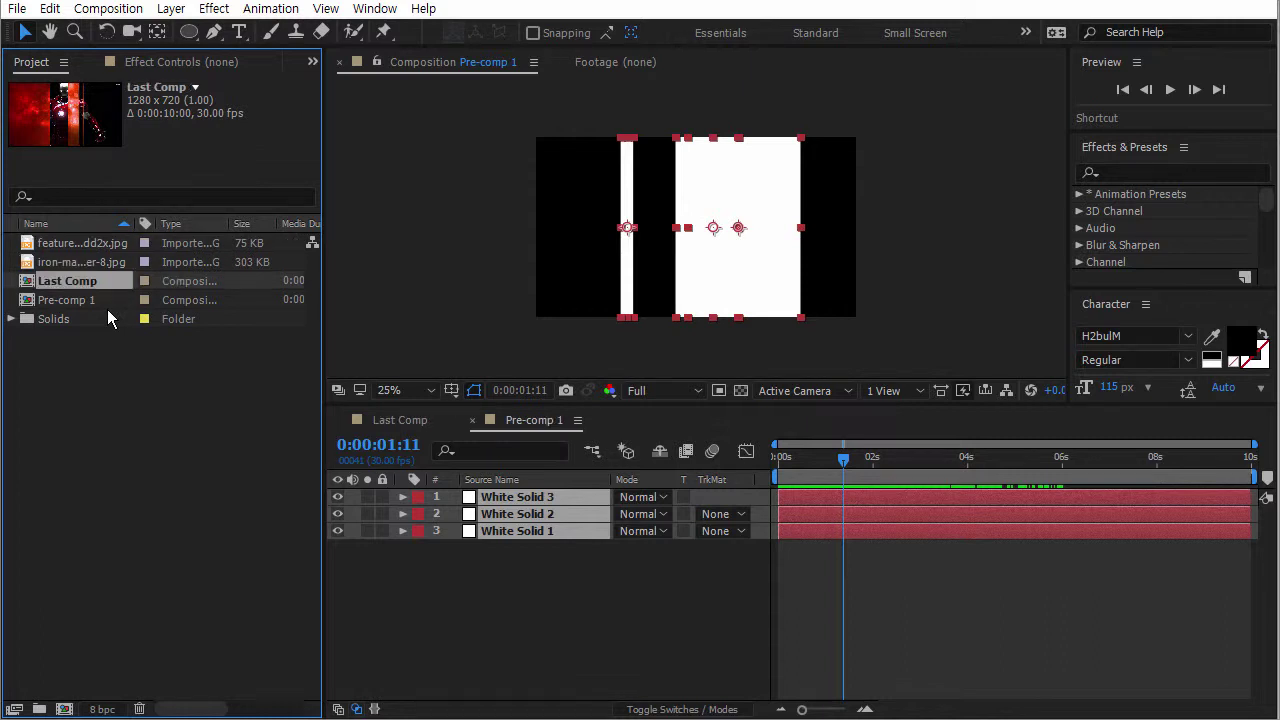
# Deselect the white solids and switch between Last Comp and Pre-comp 1 to compare the matted result with its matte.
pyautogui.click(439, 624)
pyautogui.click(401, 421)
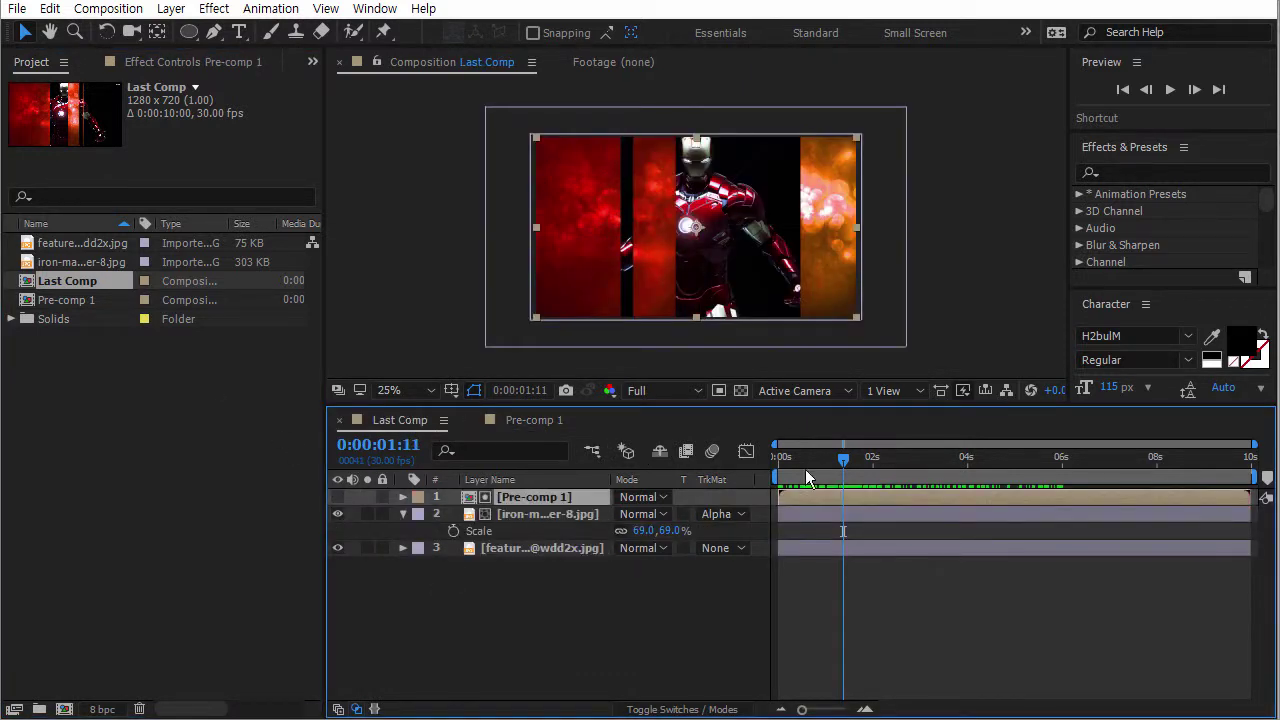
pyautogui.click(536, 420)
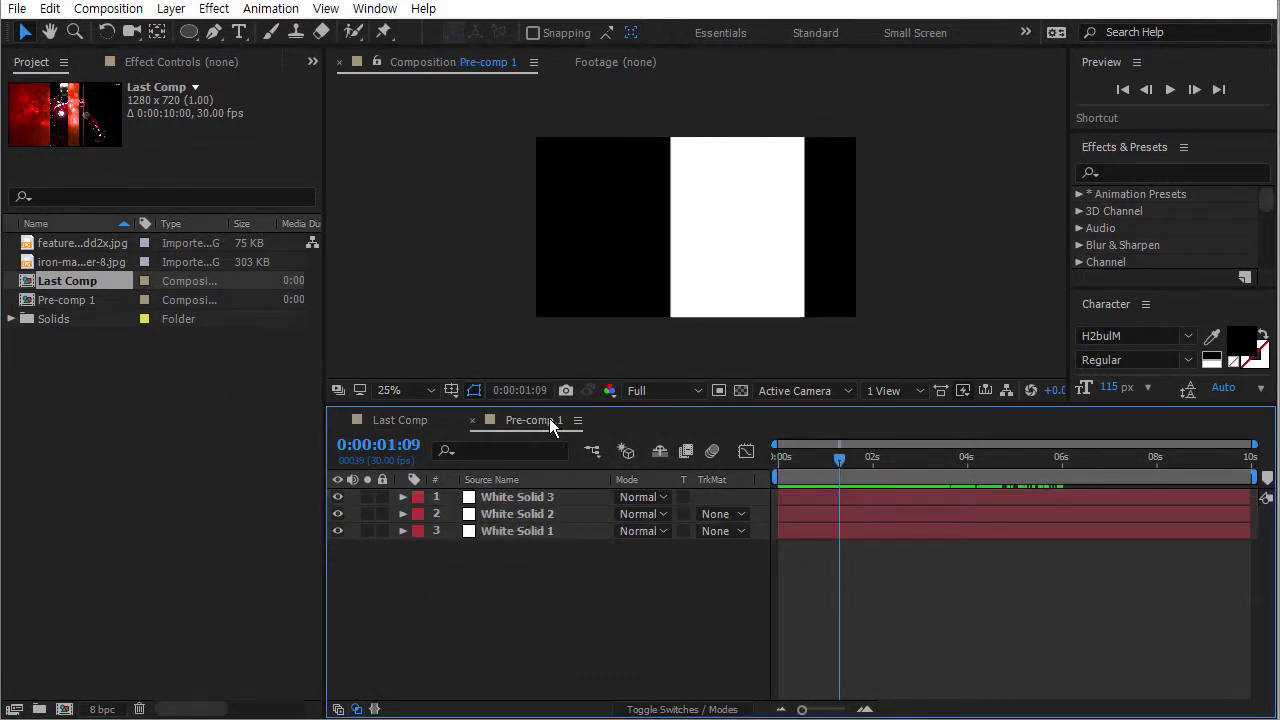
pyautogui.click(88, 299)
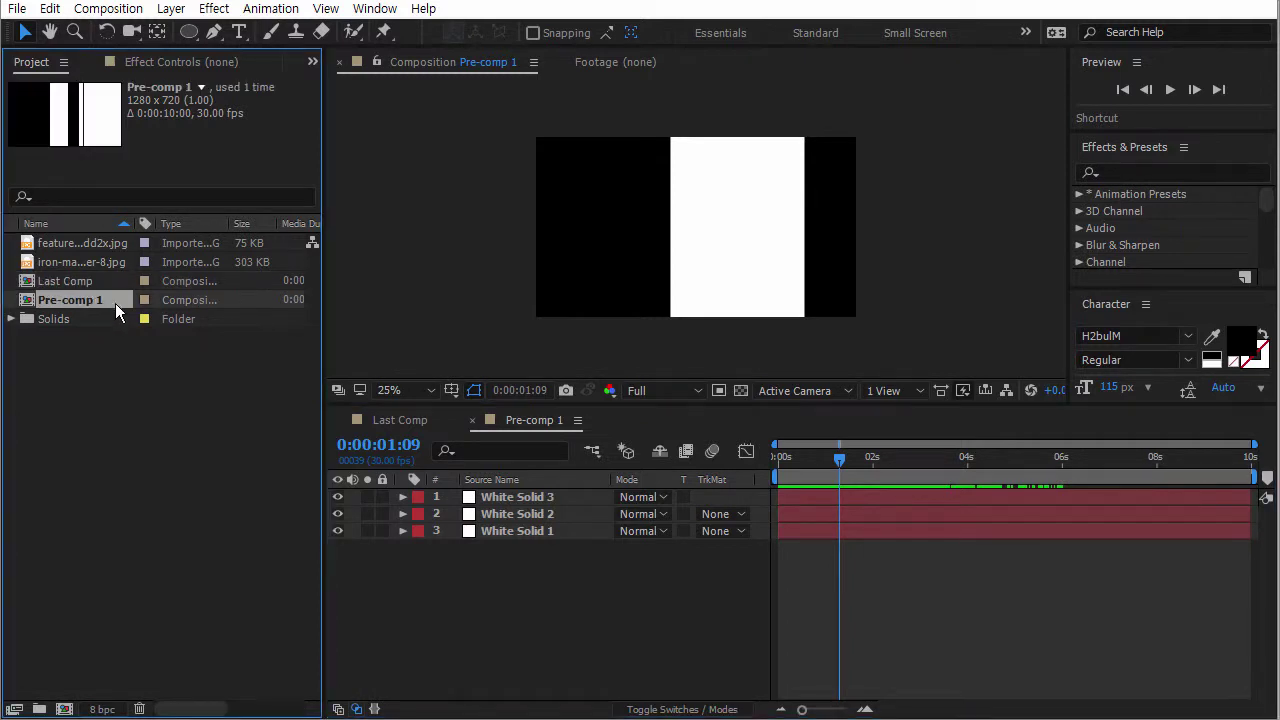
pyautogui.press('Return')
pyautogui.press('Right')
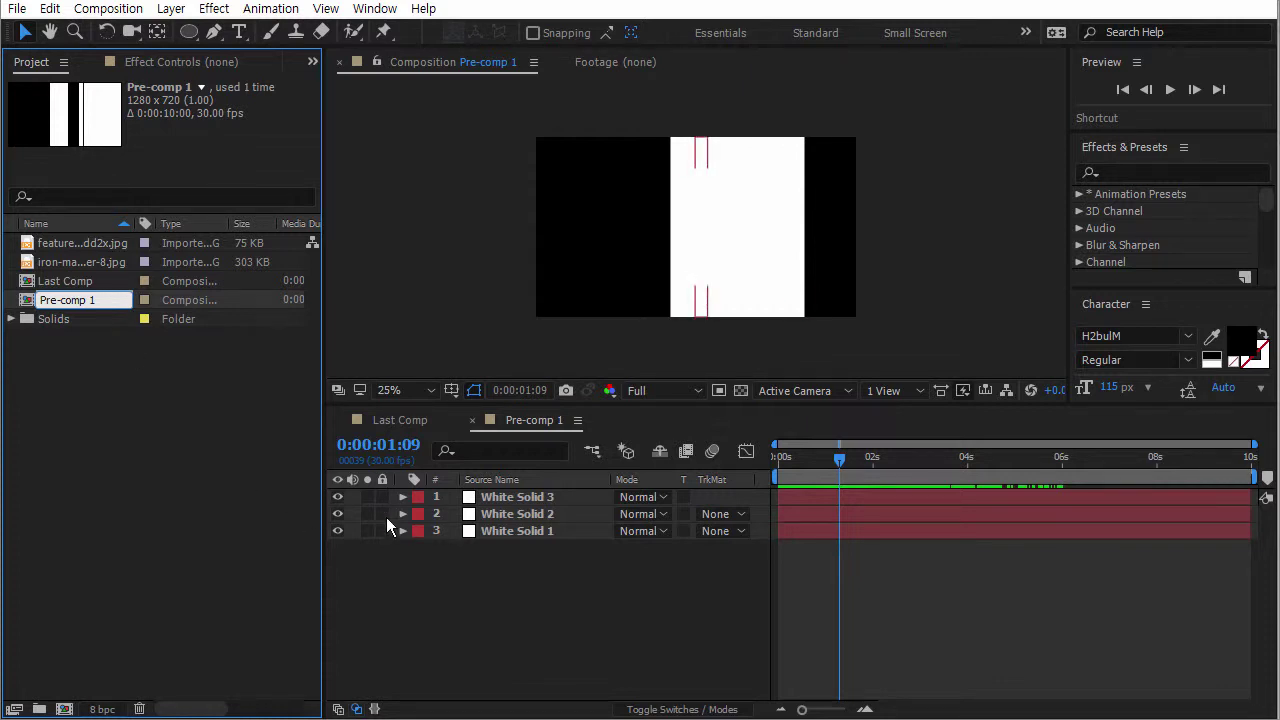
# Open Last Comp and check the track matte options of the iron-man layer without changing the alpha matte.
pyautogui.click(76, 283)
pyautogui.doubleClick(76, 283)
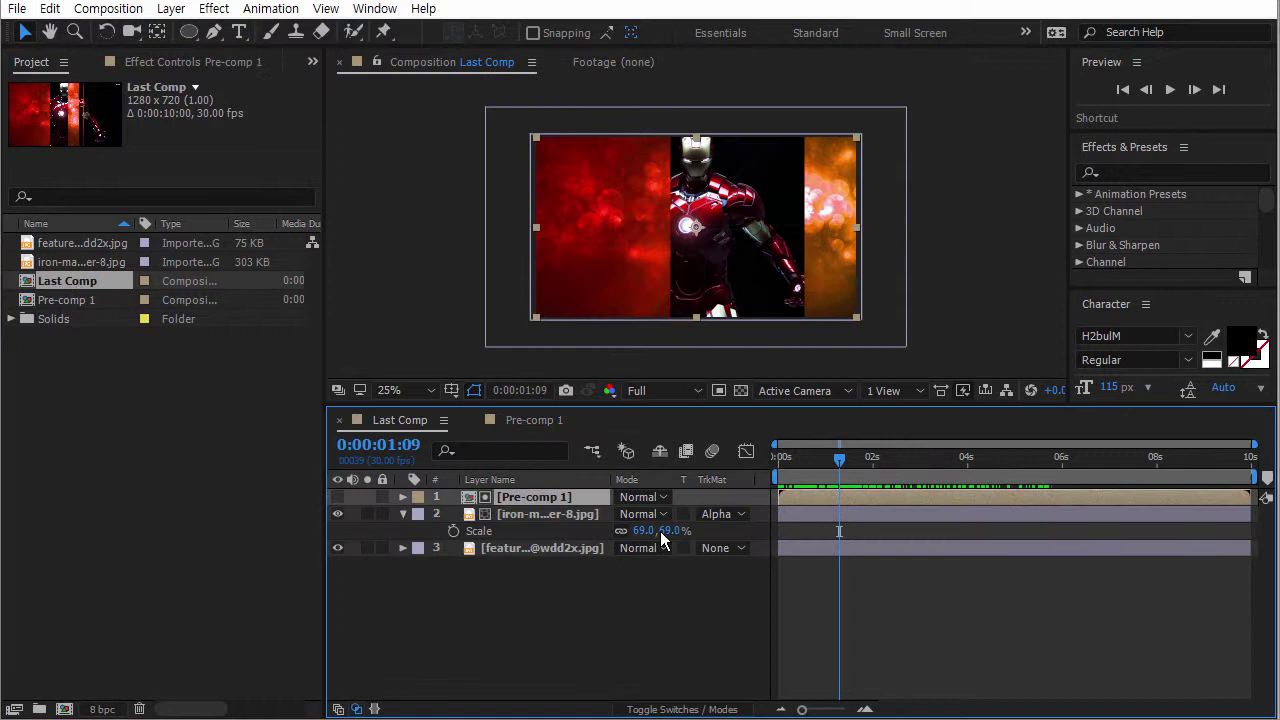
pyautogui.click(716, 514)
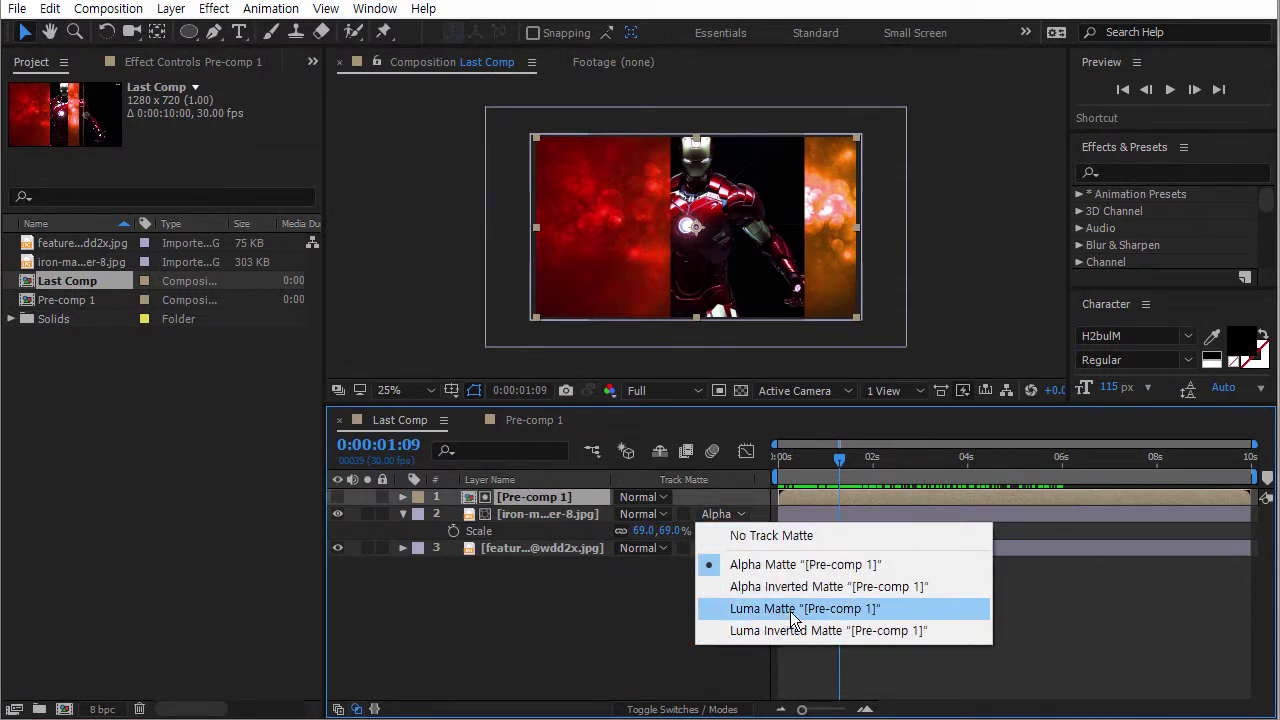
pyautogui.click(647, 606)
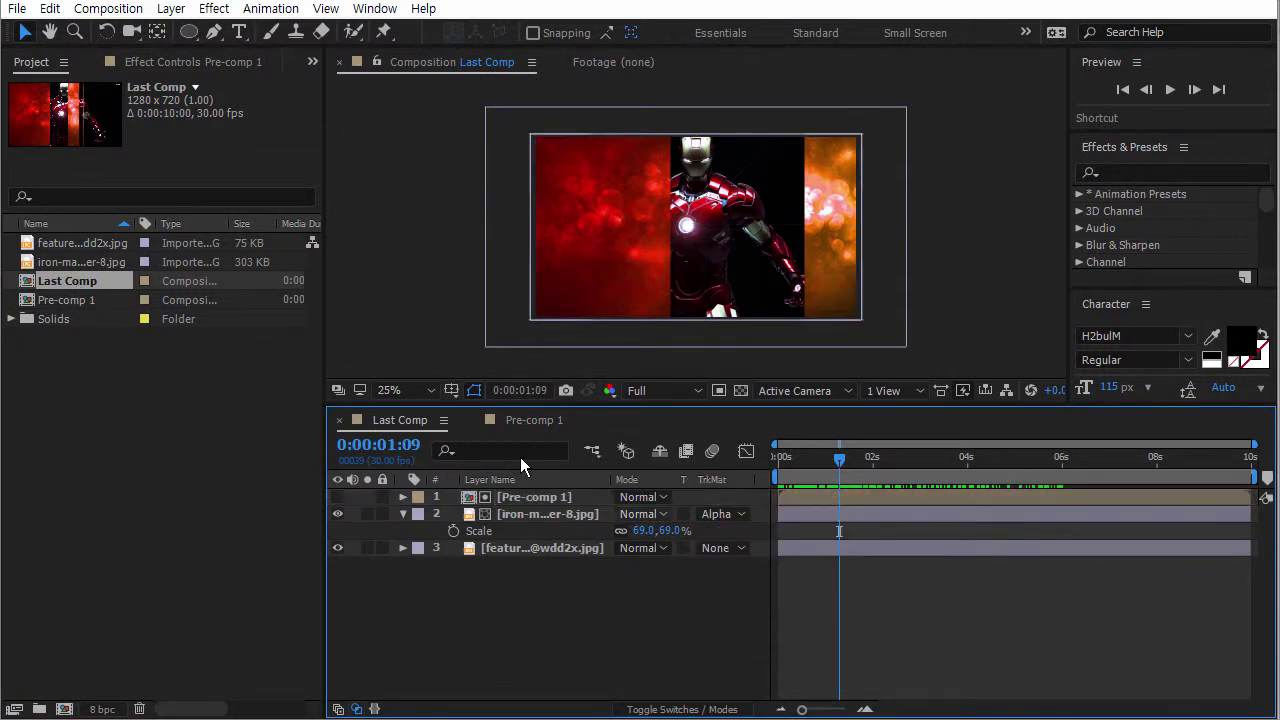
# Rename the Pre-comp 1 composition as matte comp in the project.
pyautogui.click(105, 300)
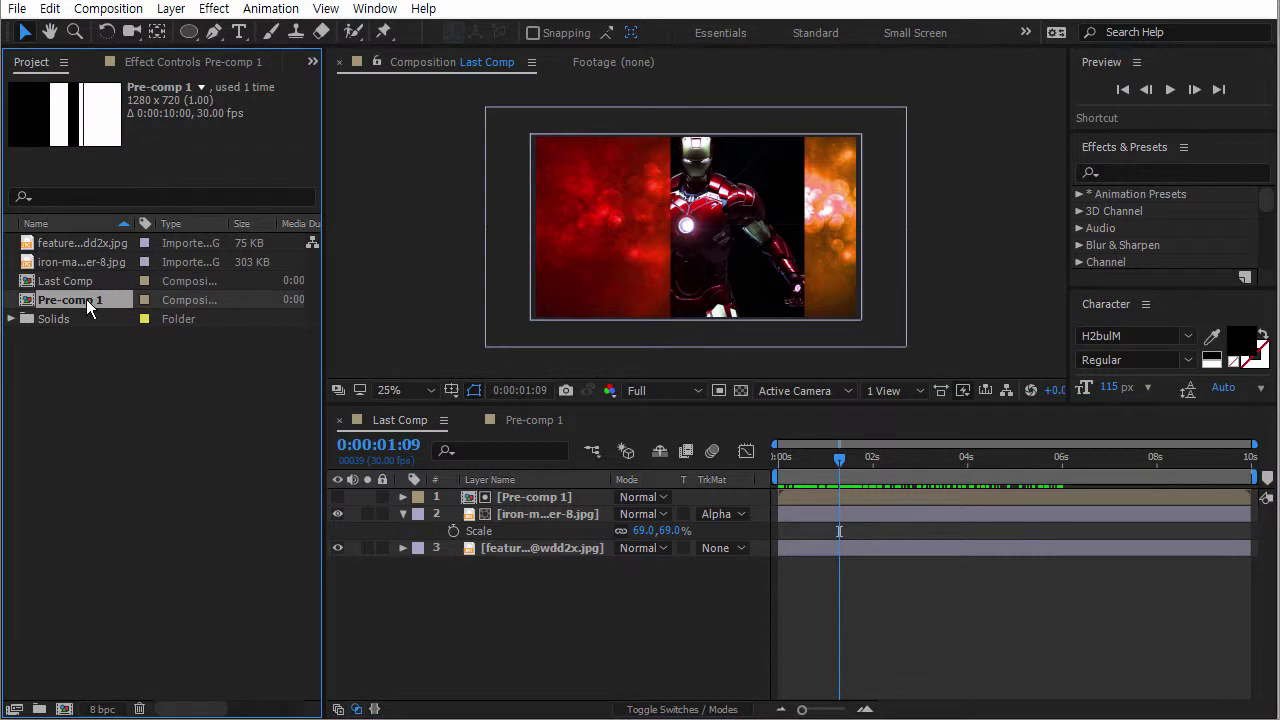
pyautogui.press('Return')
pyautogui.press('Home')
pyautogui.press('Delete')
pyautogui.press('Delete')
pyautogui.press('Delete')
pyautogui.write('matte')
pyautogui.press('Delete')
pyautogui.press('Return')
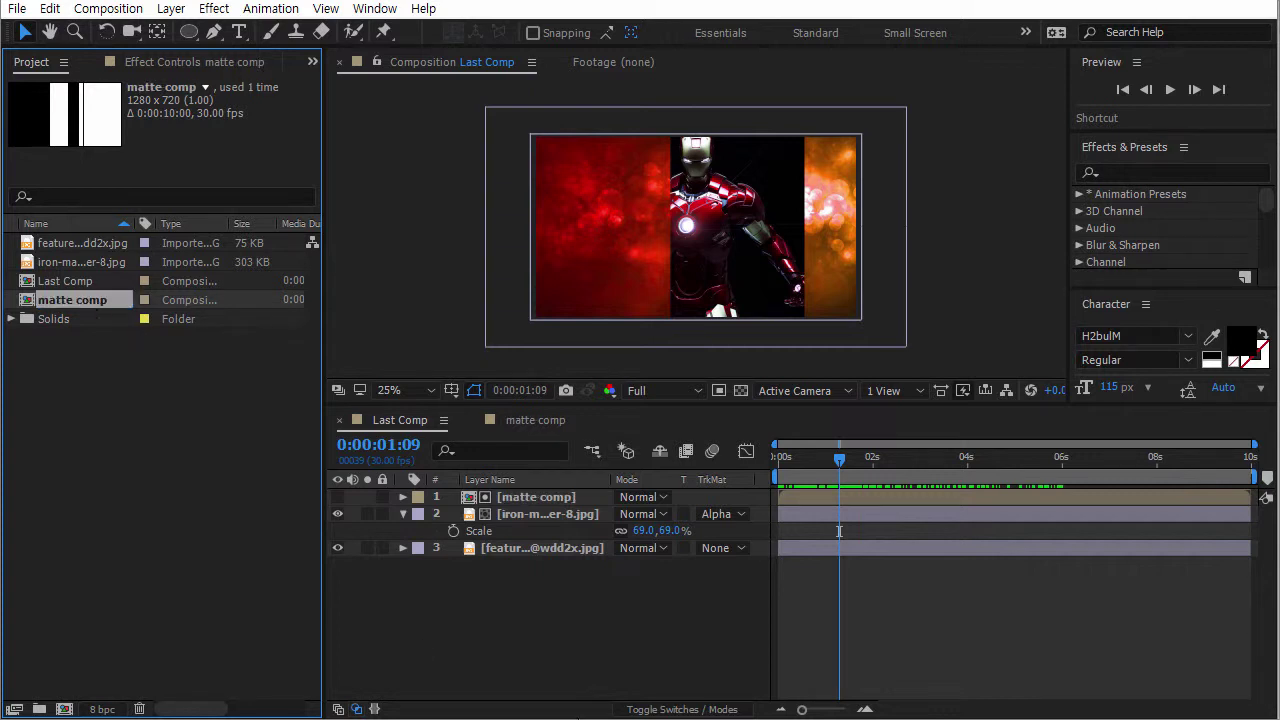
# Switch between matte comp and Last Comp, and scrub the first second of Last Comp to review the reveal.
pyautogui.click(537, 419)
pyautogui.click(394, 420)
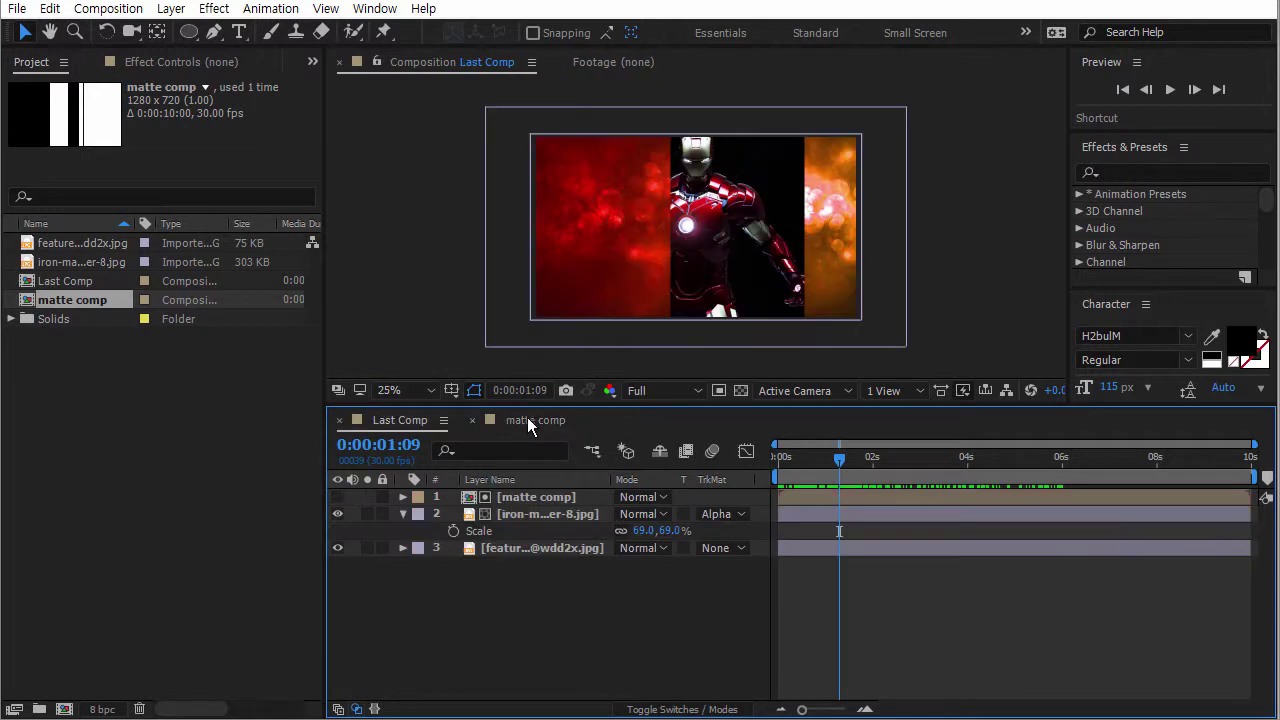
pyautogui.click(528, 420)
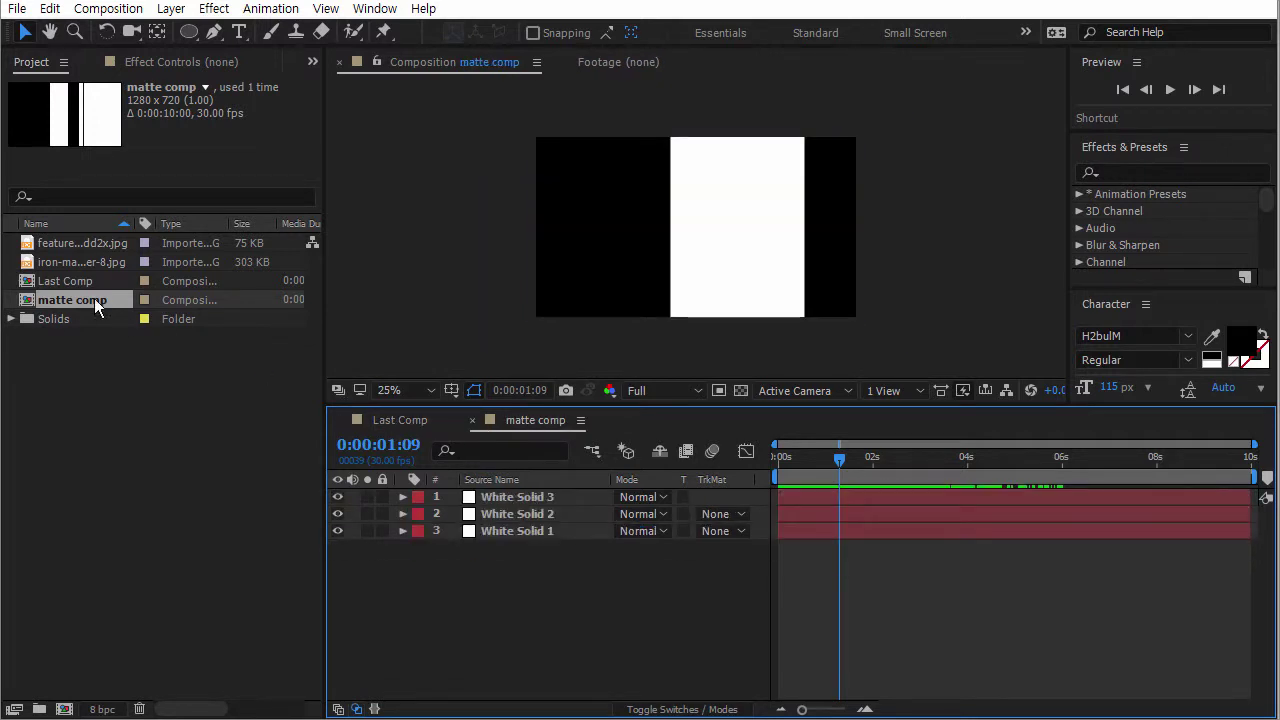
pyautogui.moveTo(100, 303); pyautogui.dragTo(64, 282)
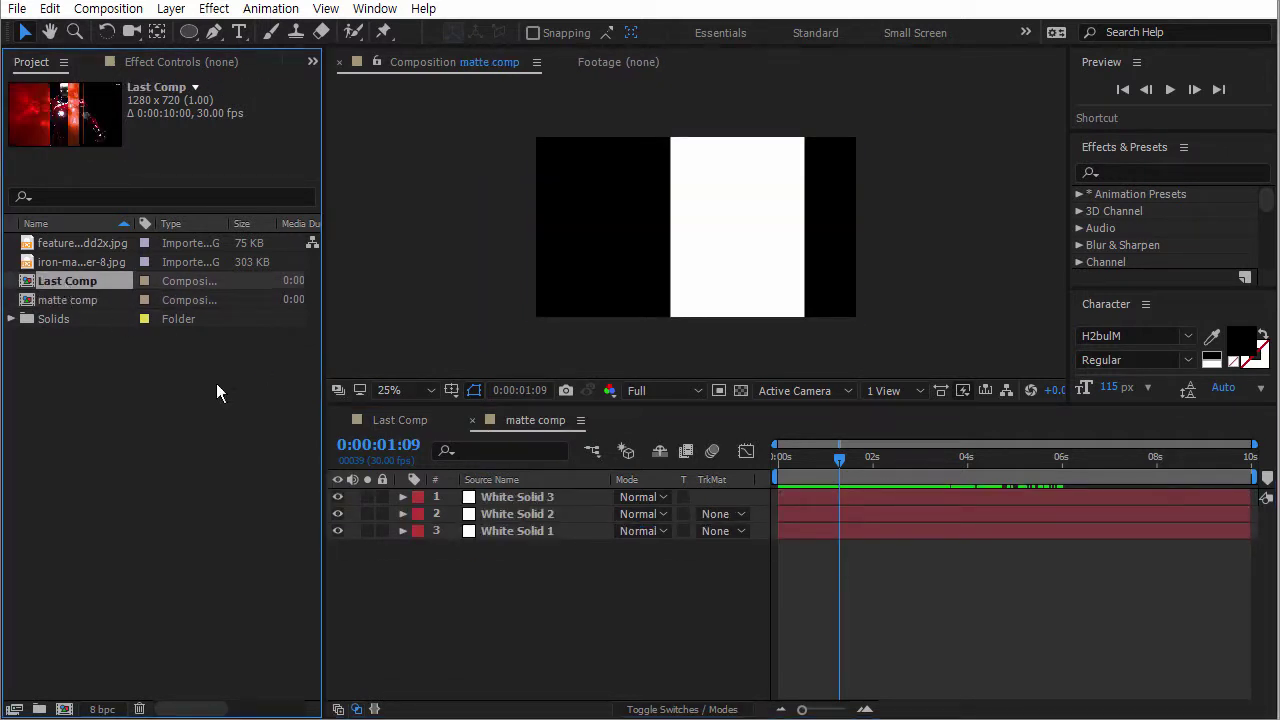
pyautogui.click(400, 421)
pyautogui.moveTo(813, 461)
pyautogui.mouseDown()
pyautogui.moveTo(1089, 475)
pyautogui.moveTo(761, 456)
pyautogui.moveTo(1020, 455)
pyautogui.moveTo(794, 460)
pyautogui.mouseUp()
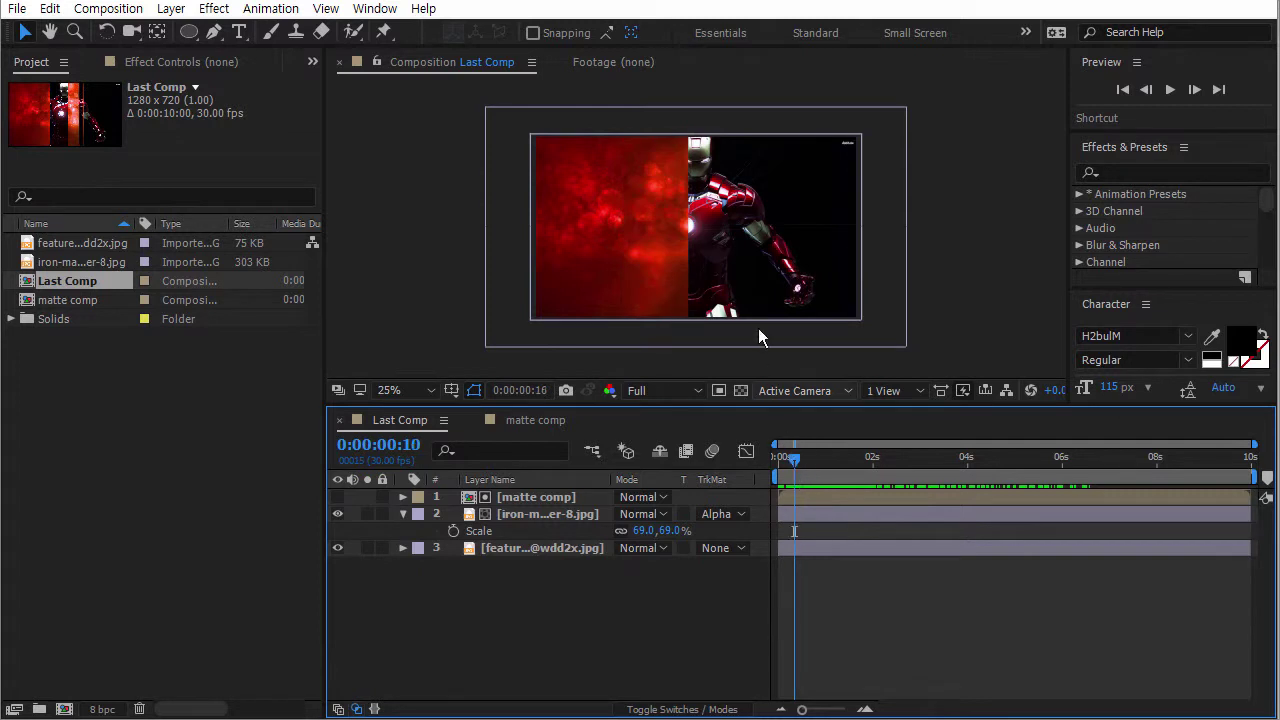
# Shrink all three white solids in matte comp vertically to about two thirds of the frame height, and scrub Last Comp to check the reveal.
pyautogui.click(536, 424)
pyautogui.moveTo(524, 572); pyautogui.dragTo(512, 490)
pyautogui.moveTo(726, 137); pyautogui.dragTo(714, 170)
pyautogui.click(408, 420)
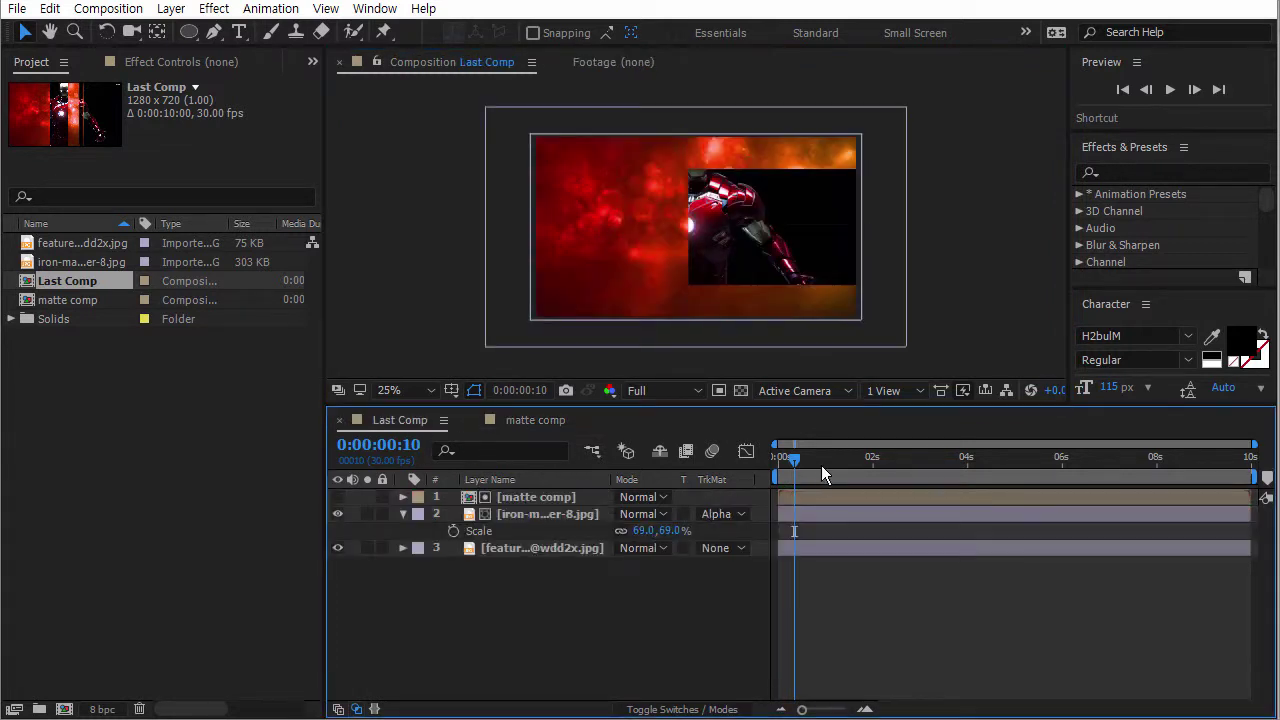
pyautogui.moveTo(821, 465); pyautogui.dragTo(917, 485)
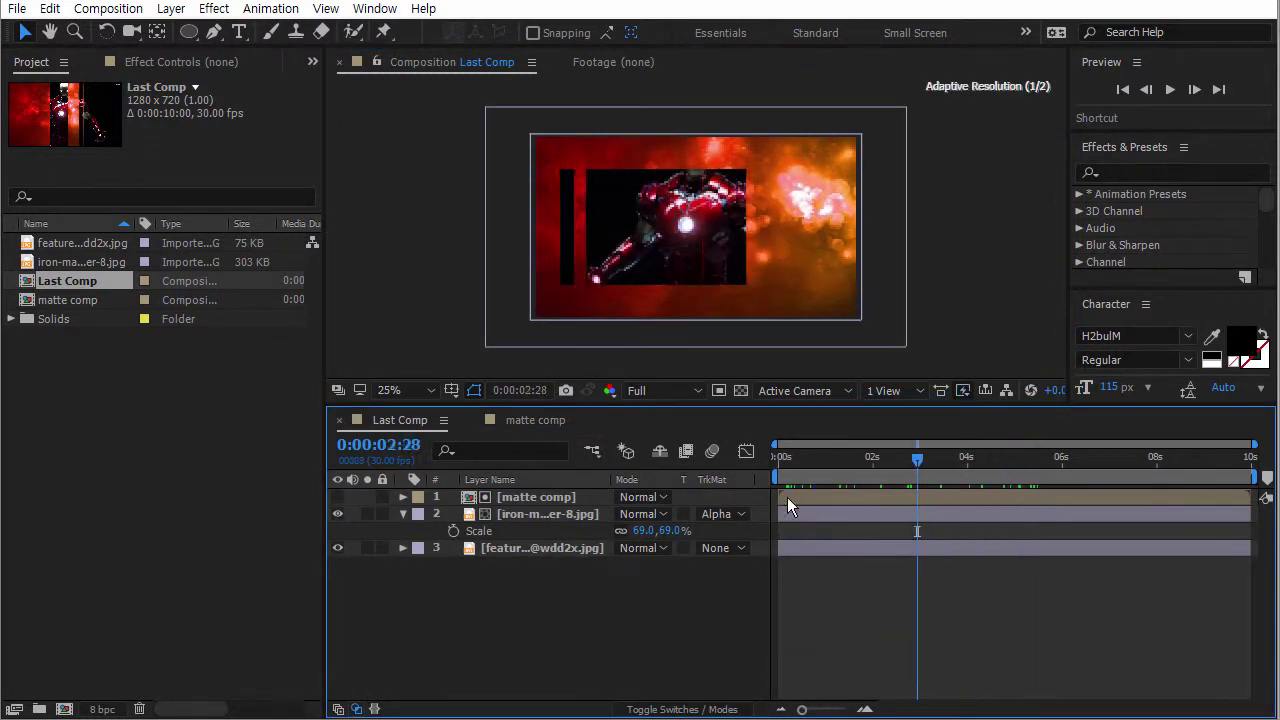
# Move the iron-man image layer down in Last Comp so the helmet sits inside the matted strip.
pyautogui.click(558, 515)
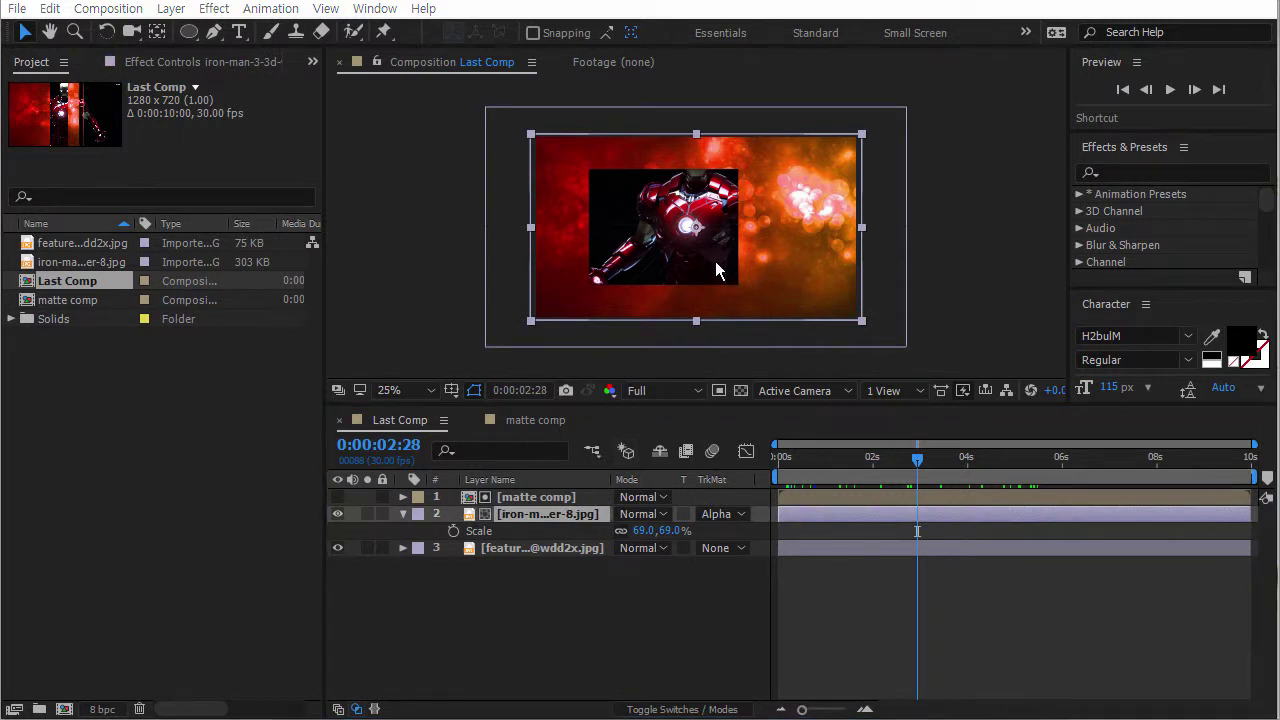
pyautogui.click(543, 596)
pyautogui.click(562, 511)
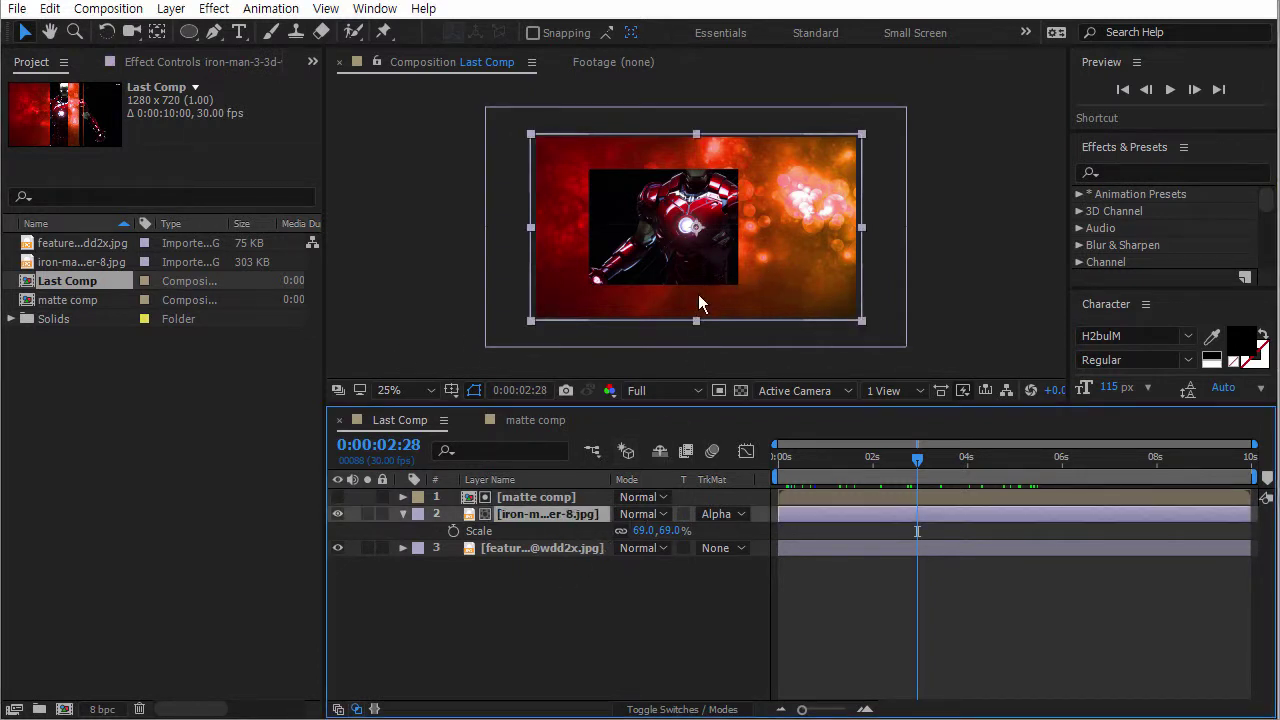
pyautogui.click(702, 278)
pyautogui.moveTo(702, 278); pyautogui.dragTo(705, 322)
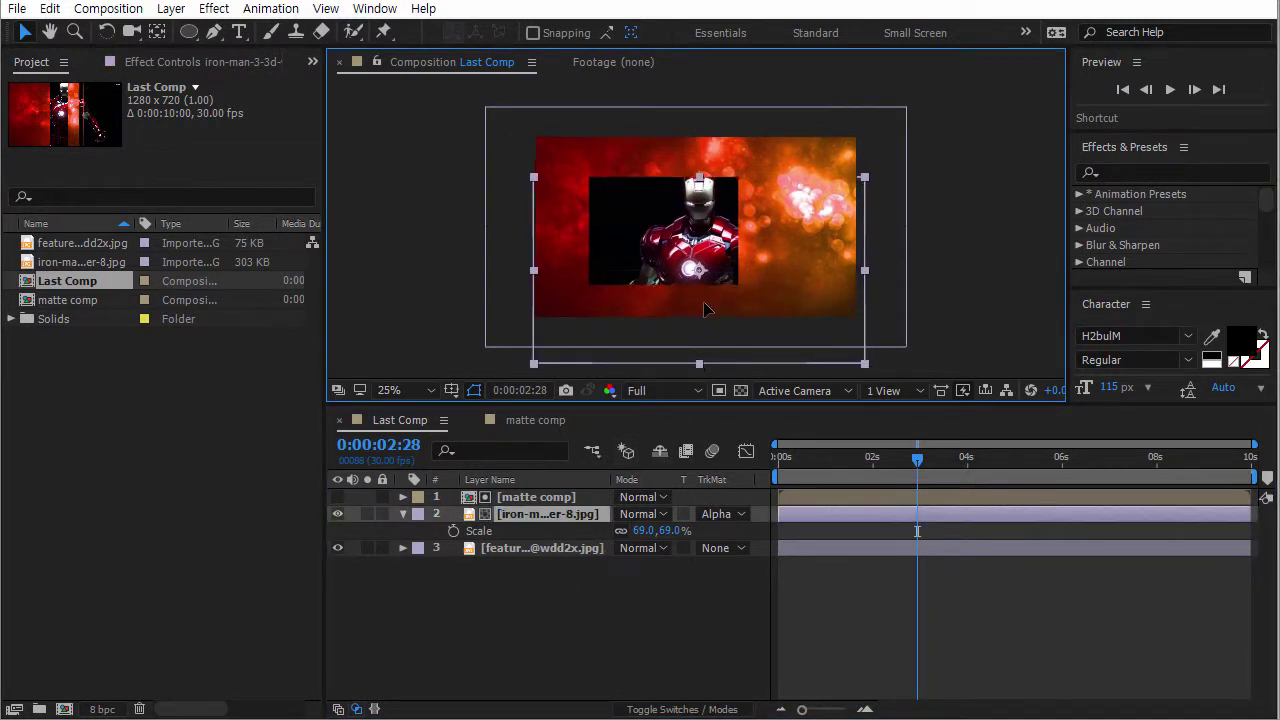
# Scrub Last Comp and matte comp around one to three seconds to compare the shortened white solids with the reveal.
pyautogui.moveTo(870, 460)
pyautogui.mouseDown()
pyautogui.moveTo(885, 460)
pyautogui.moveTo(766, 462)
pyautogui.moveTo(1109, 473)
pyautogui.moveTo(775, 466)
pyautogui.moveTo(962, 465)
pyautogui.moveTo(846, 462)
pyautogui.mouseUp()
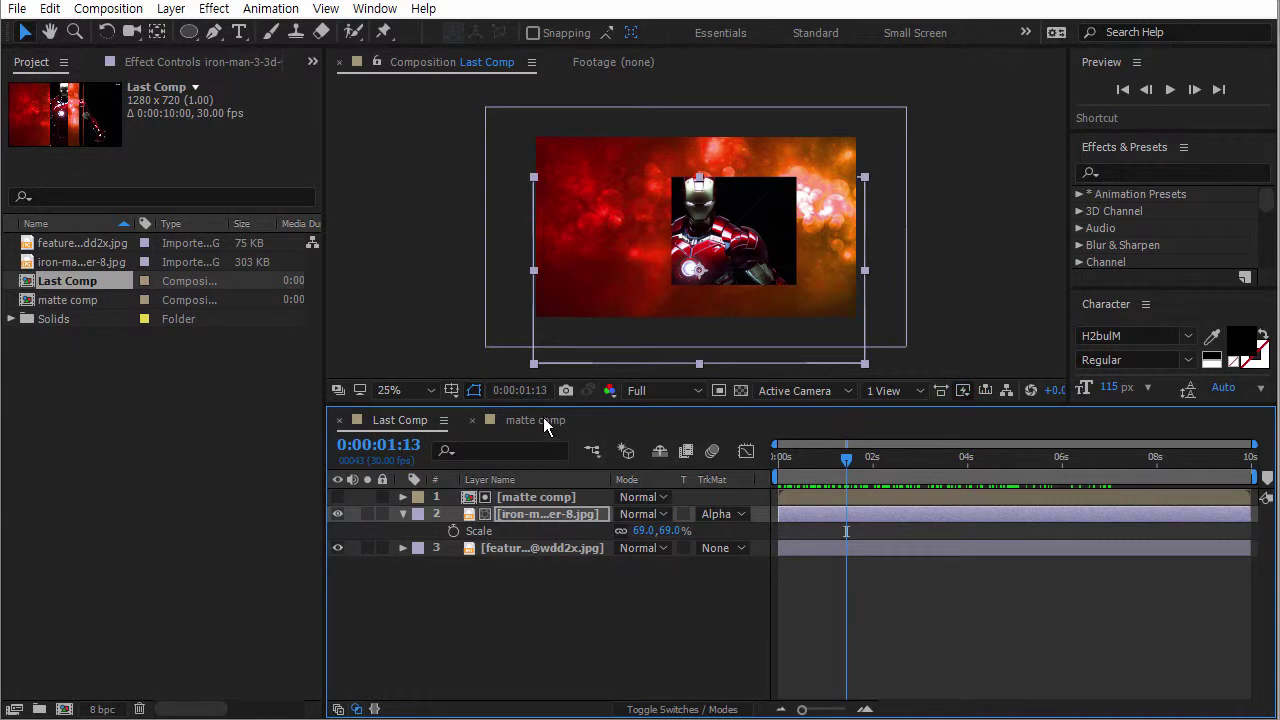
pyautogui.click(540, 420)
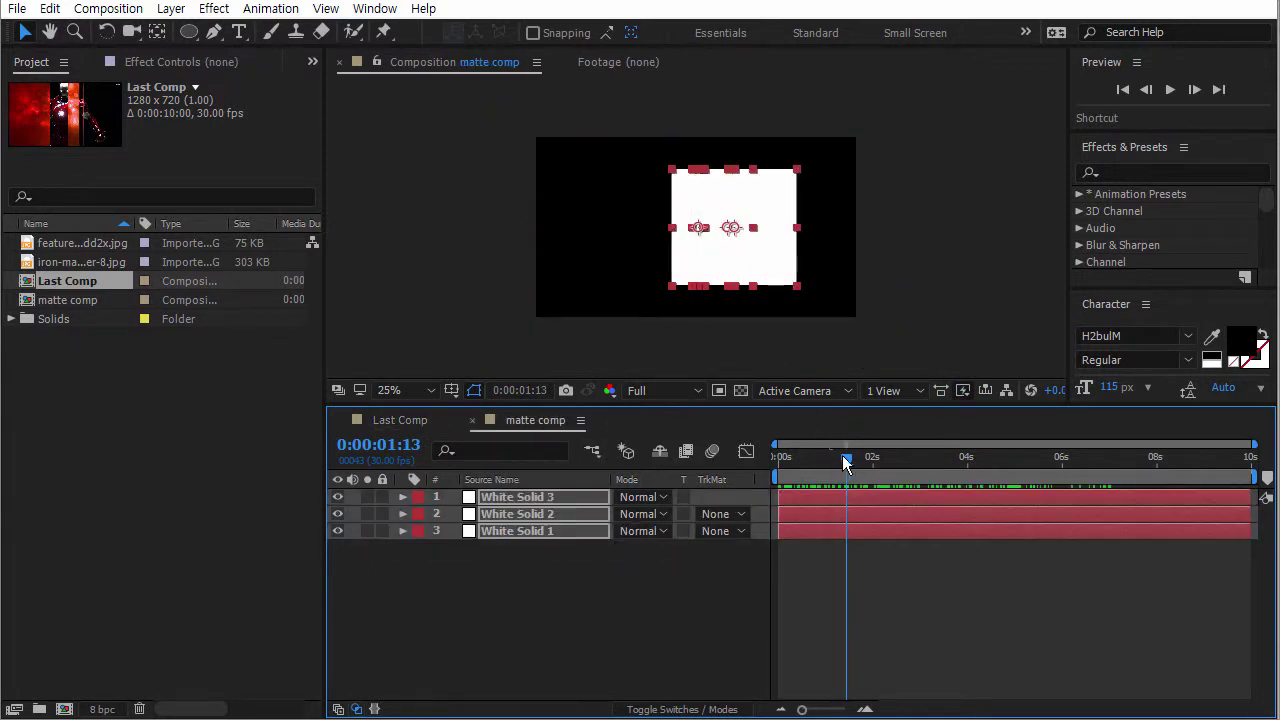
pyautogui.moveTo(842, 455); pyautogui.dragTo(898, 458)
pyautogui.click(398, 420)
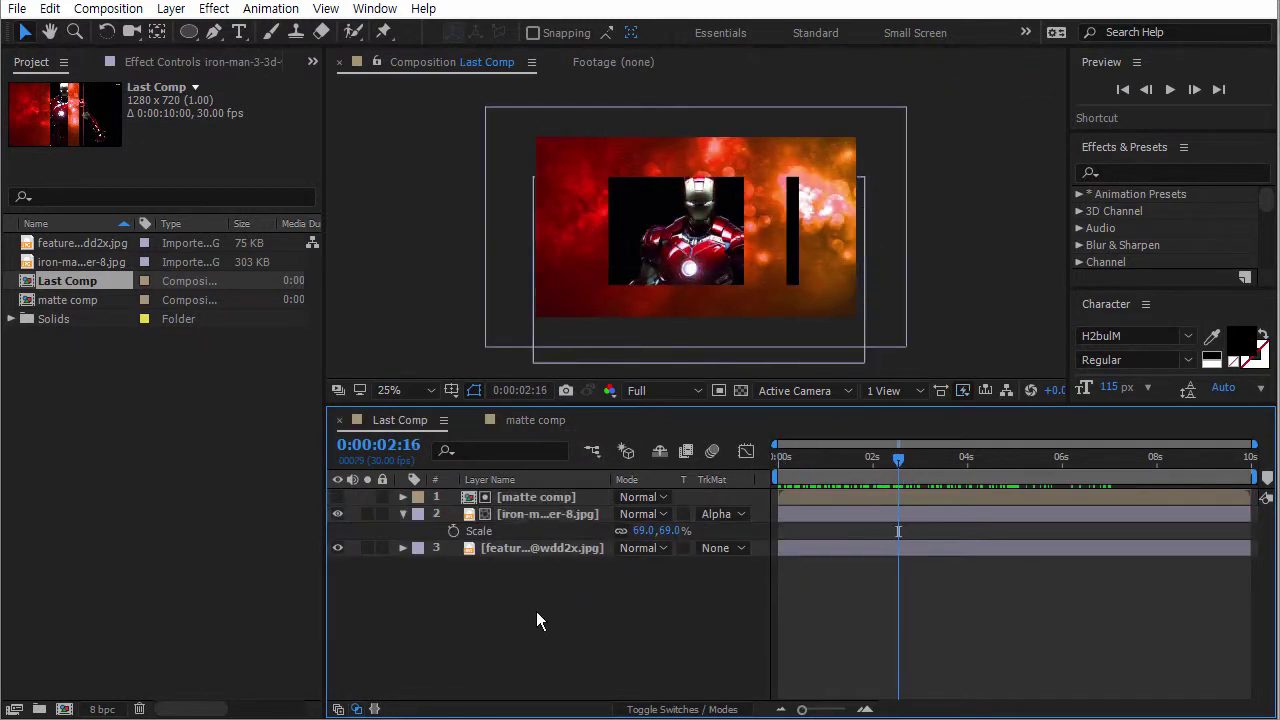
# Add a comp-size white solid, 1280 x 720 px, to Last Comp between the iron-man layer and the background image.
pyautogui.rightClick(575, 598)
pyautogui.moveTo(665, 408)
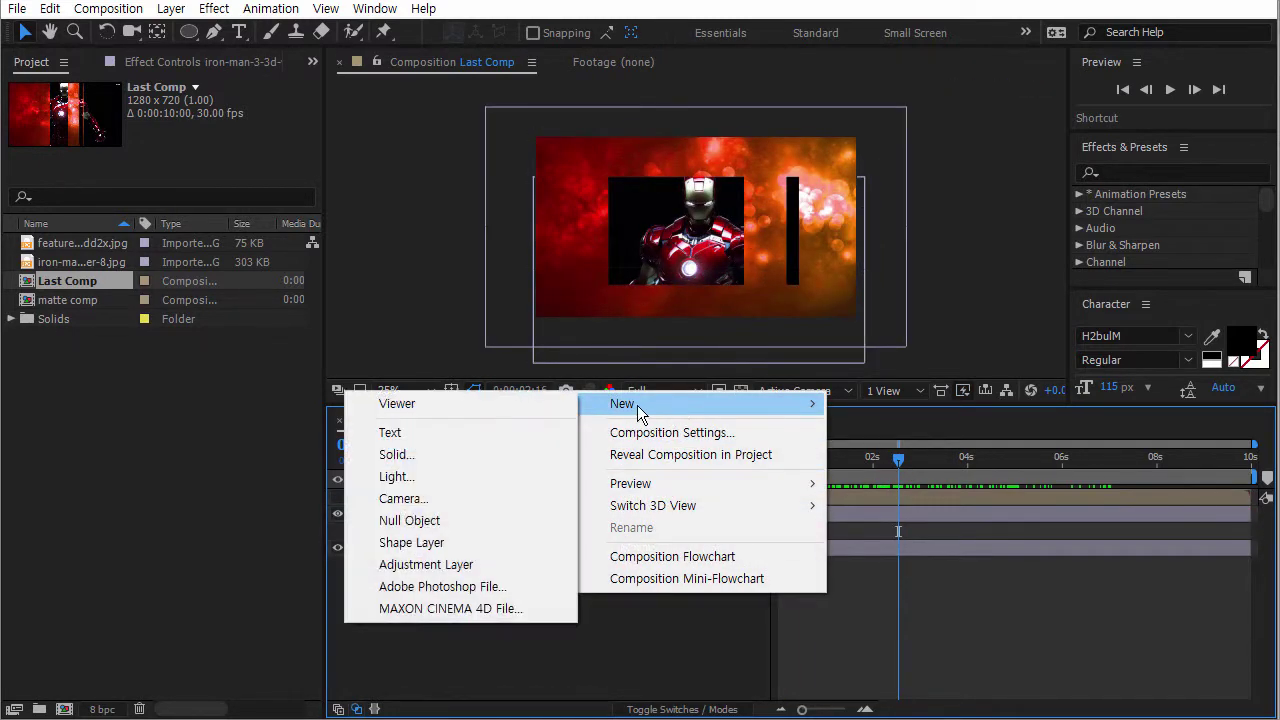
pyautogui.click(468, 452)
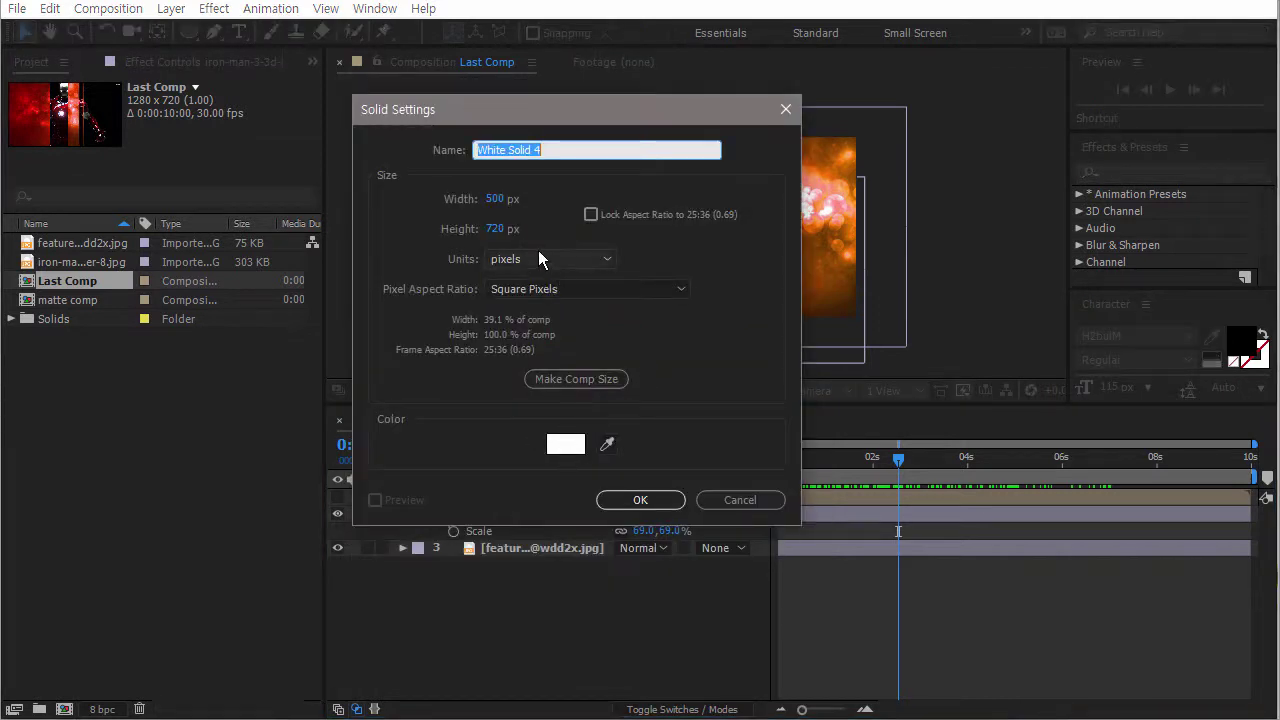
pyautogui.click(580, 378)
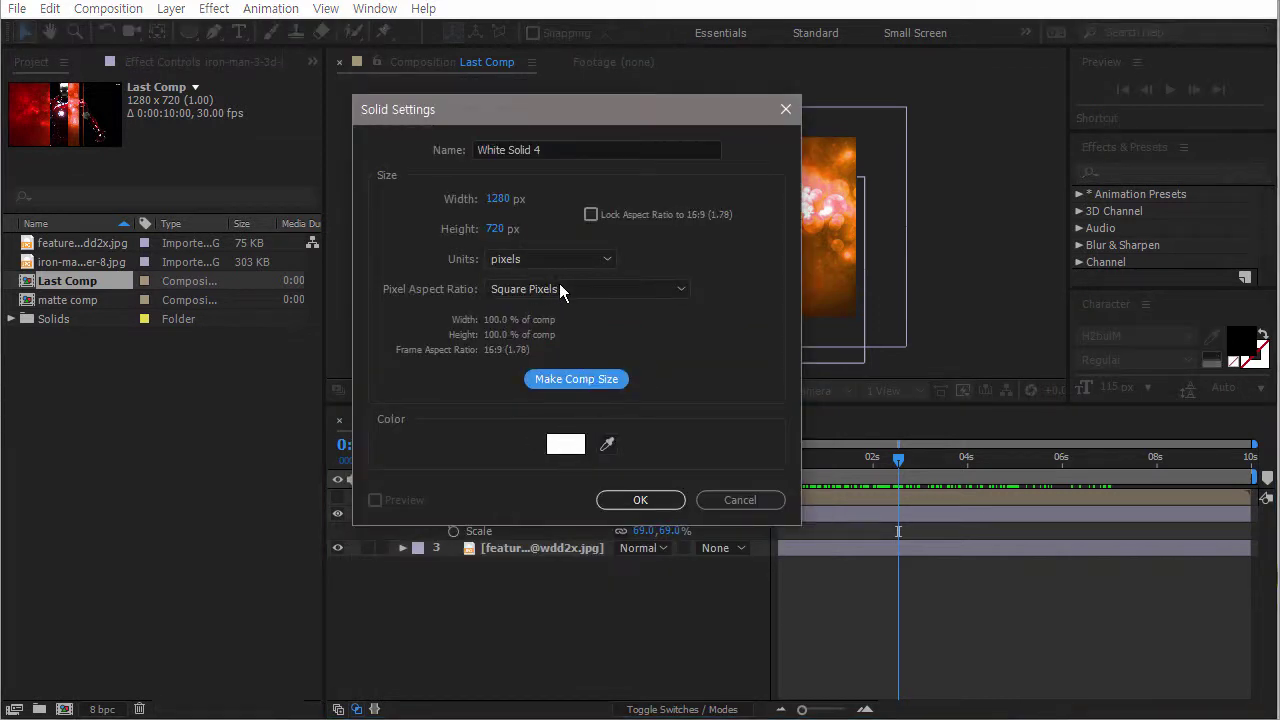
pyautogui.click(634, 500)
pyautogui.moveTo(512, 565); pyautogui.dragTo(514, 560)
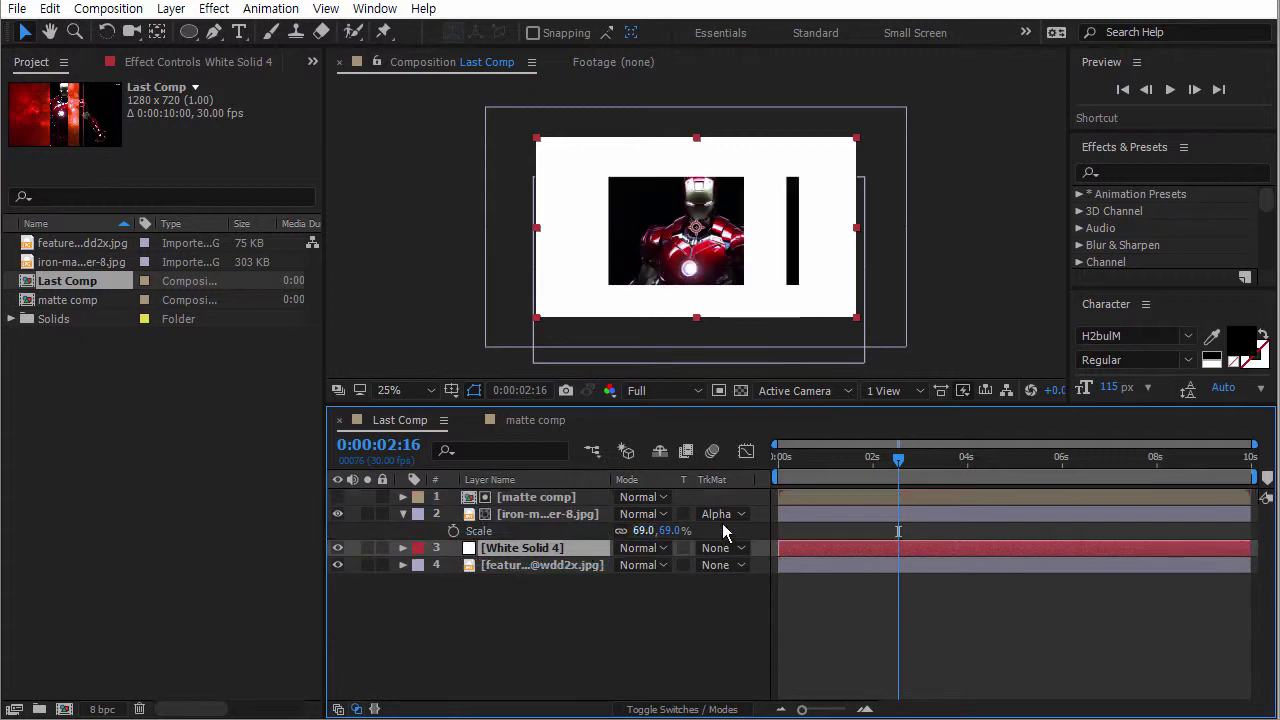
# Preview the reveal over the white background and play the TOPGIRL reference video for comparison.
pyautogui.press('space')
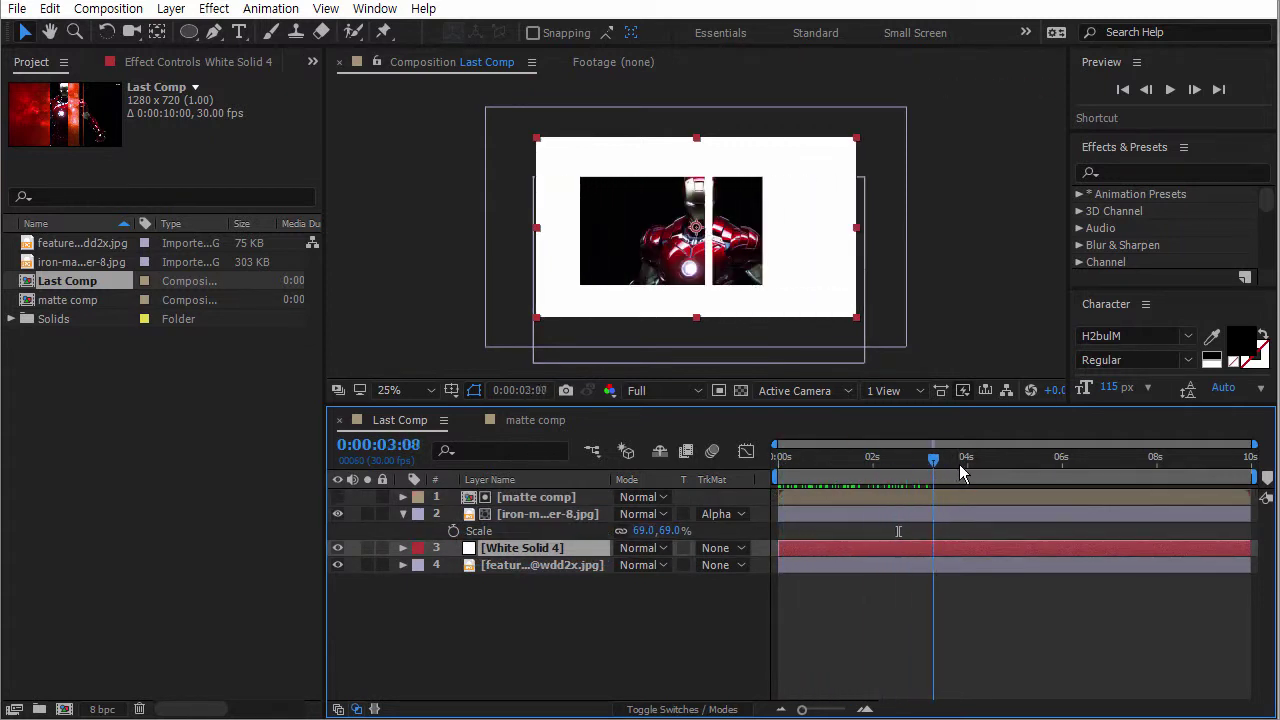
pyautogui.click(845, 465)
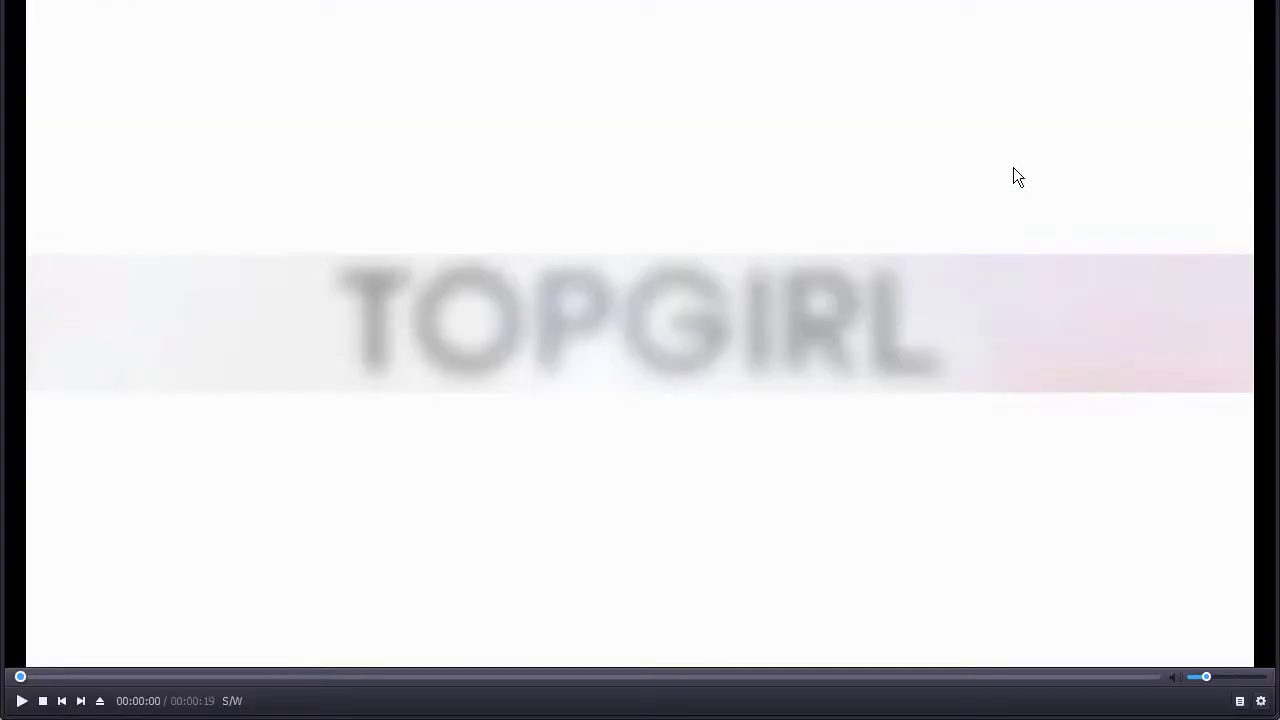
pyautogui.click(22, 701)
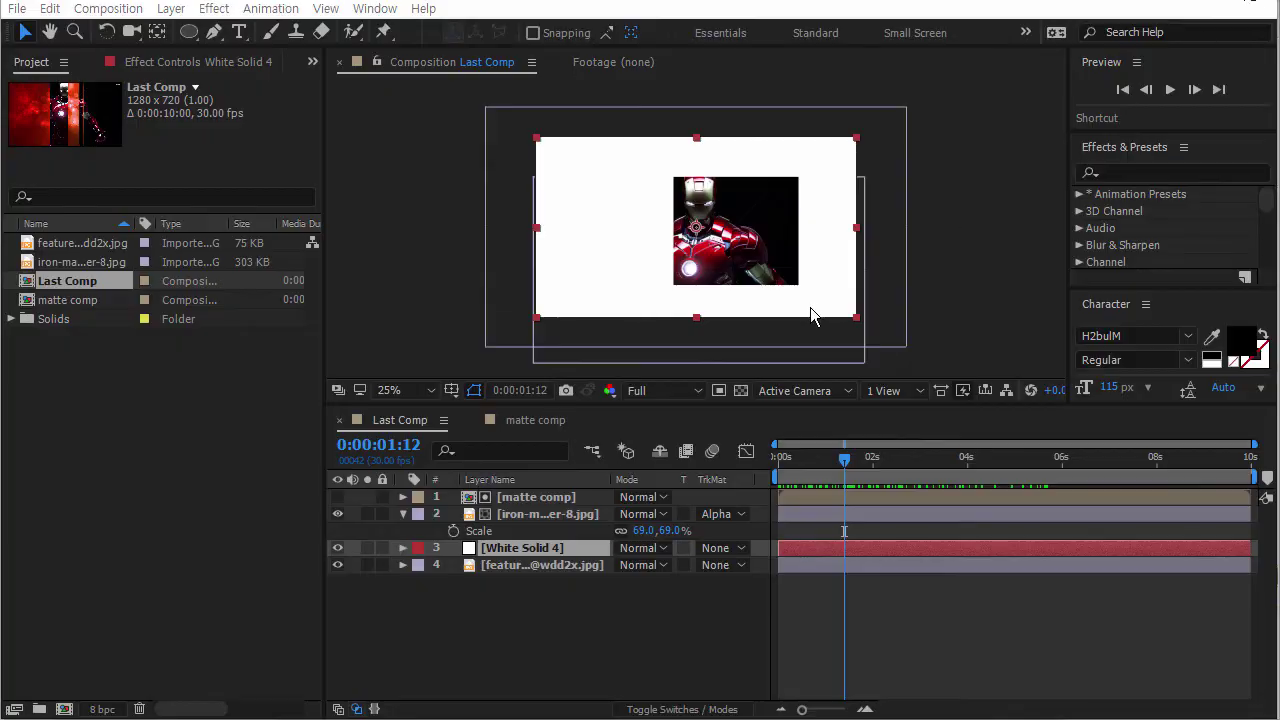
pyautogui.moveTo(849, 460)
pyautogui.mouseDown()
pyautogui.moveTo(789, 460)
pyautogui.moveTo(873, 460)
pyautogui.mouseUp()
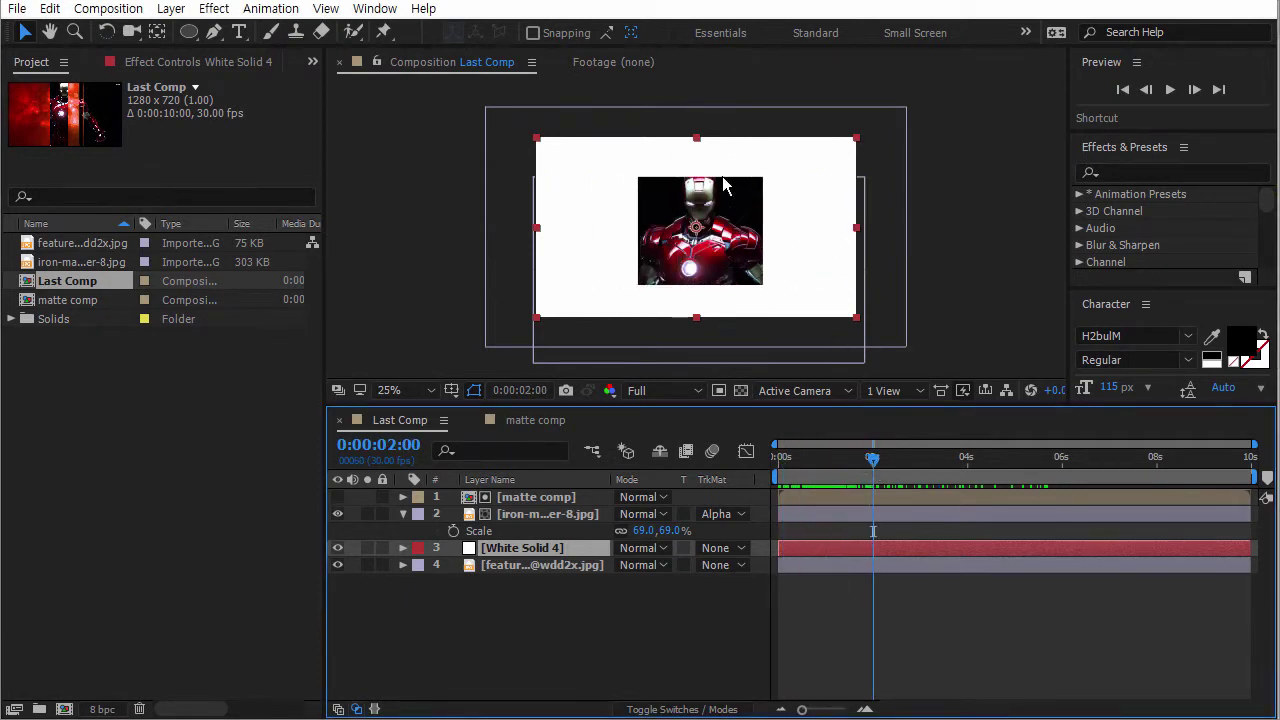
# Create a black (000000) solid, 10 px wide and 720 px high, above the other layers in Last Comp.
pyautogui.rightClick(590, 609)
pyautogui.moveTo(680, 425)
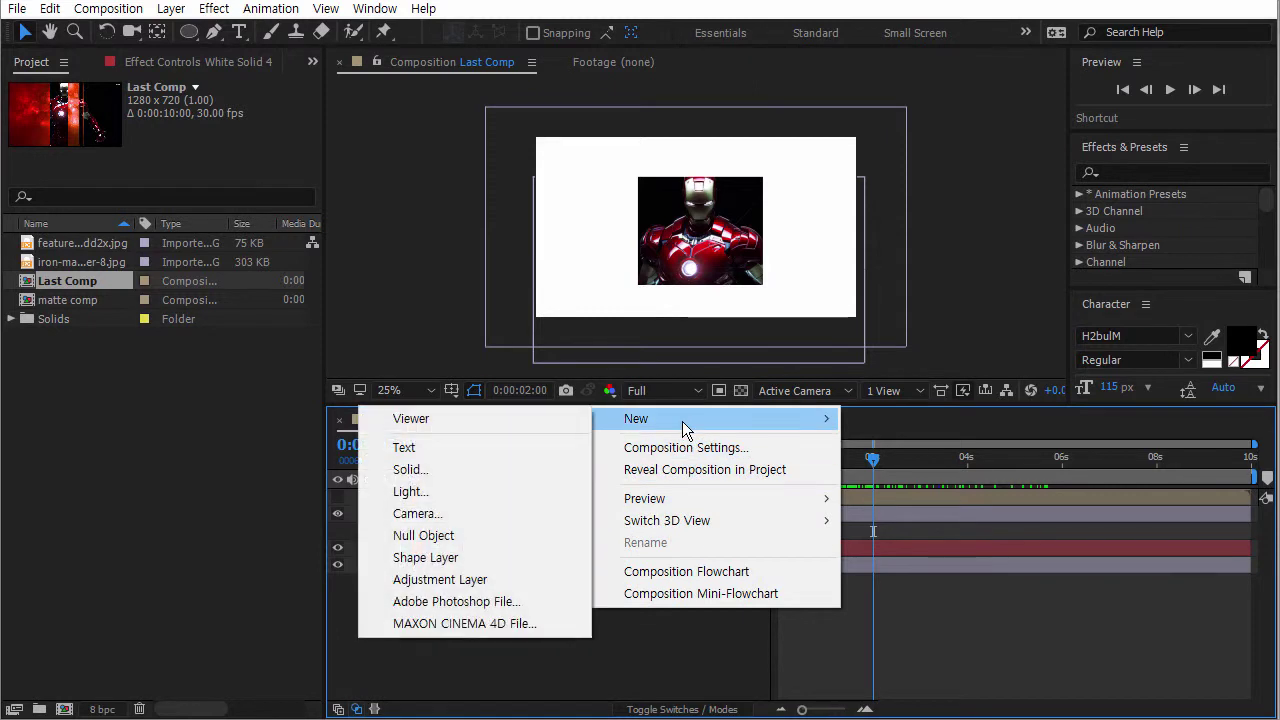
pyautogui.click(436, 467)
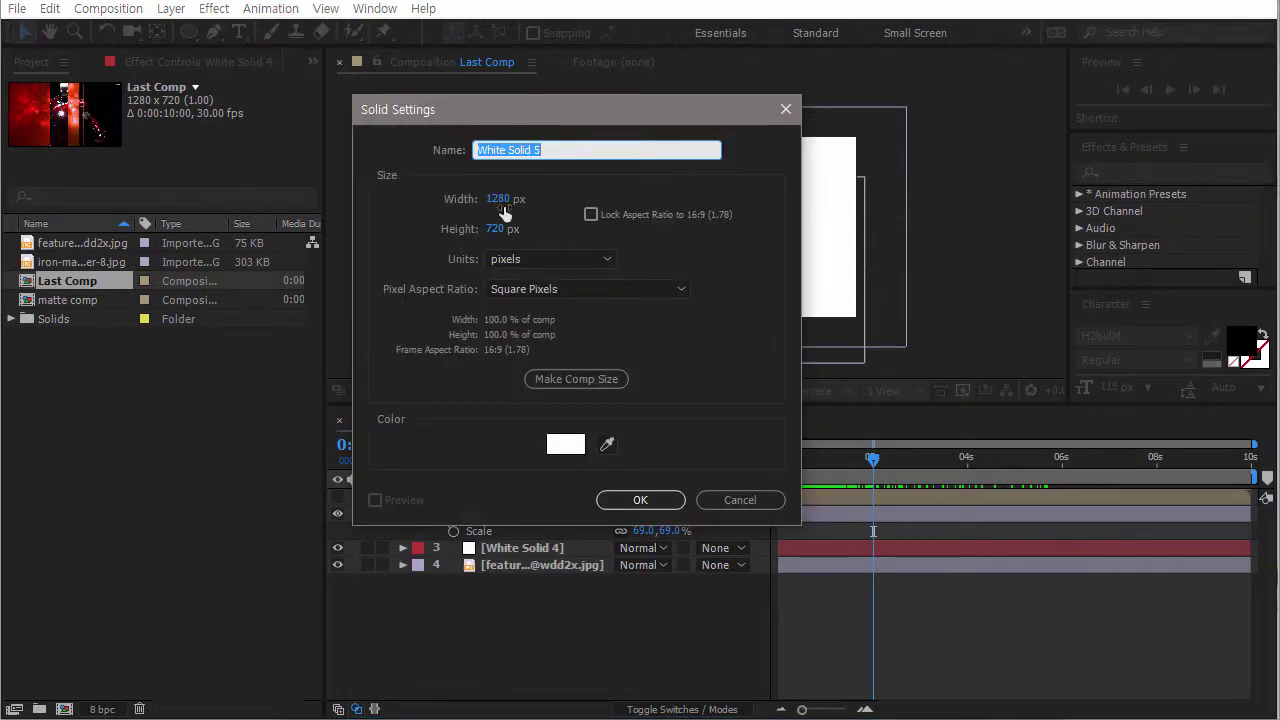
pyautogui.click(500, 199)
pyautogui.write('10')
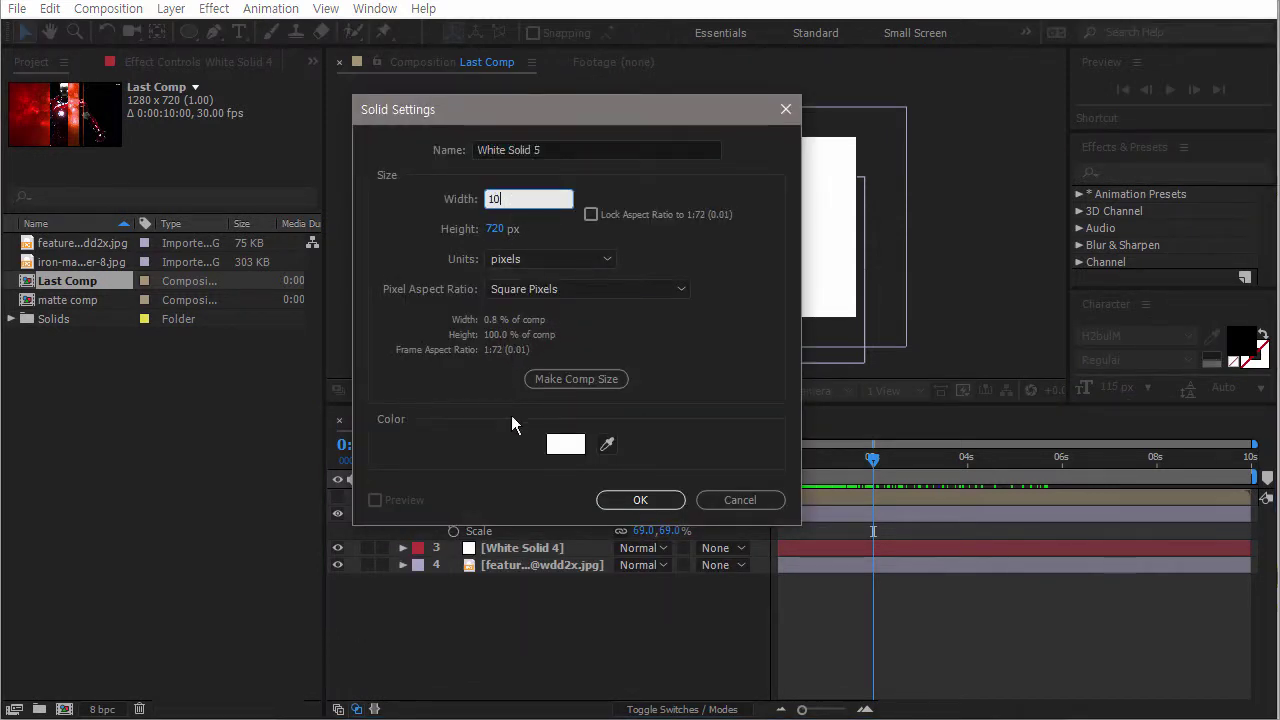
pyautogui.click(565, 444)
pyautogui.moveTo(231, 167); pyautogui.dragTo(27, 255)
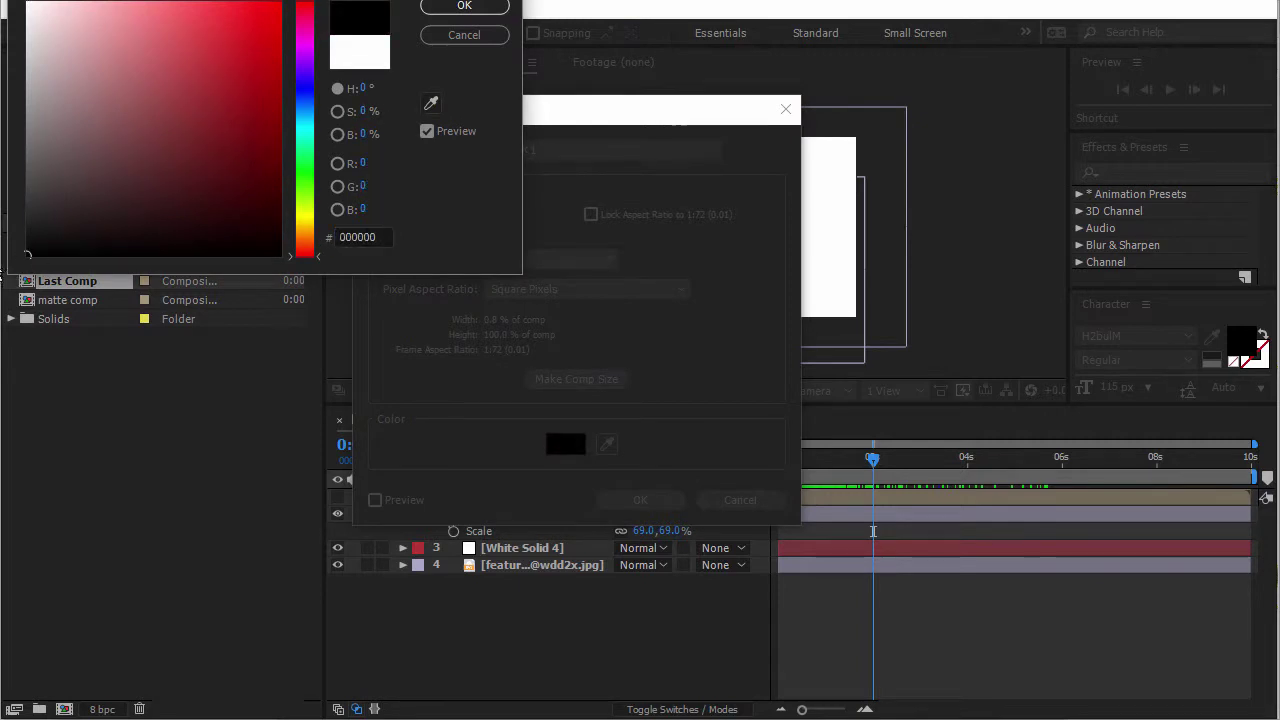
pyautogui.click(503, 7)
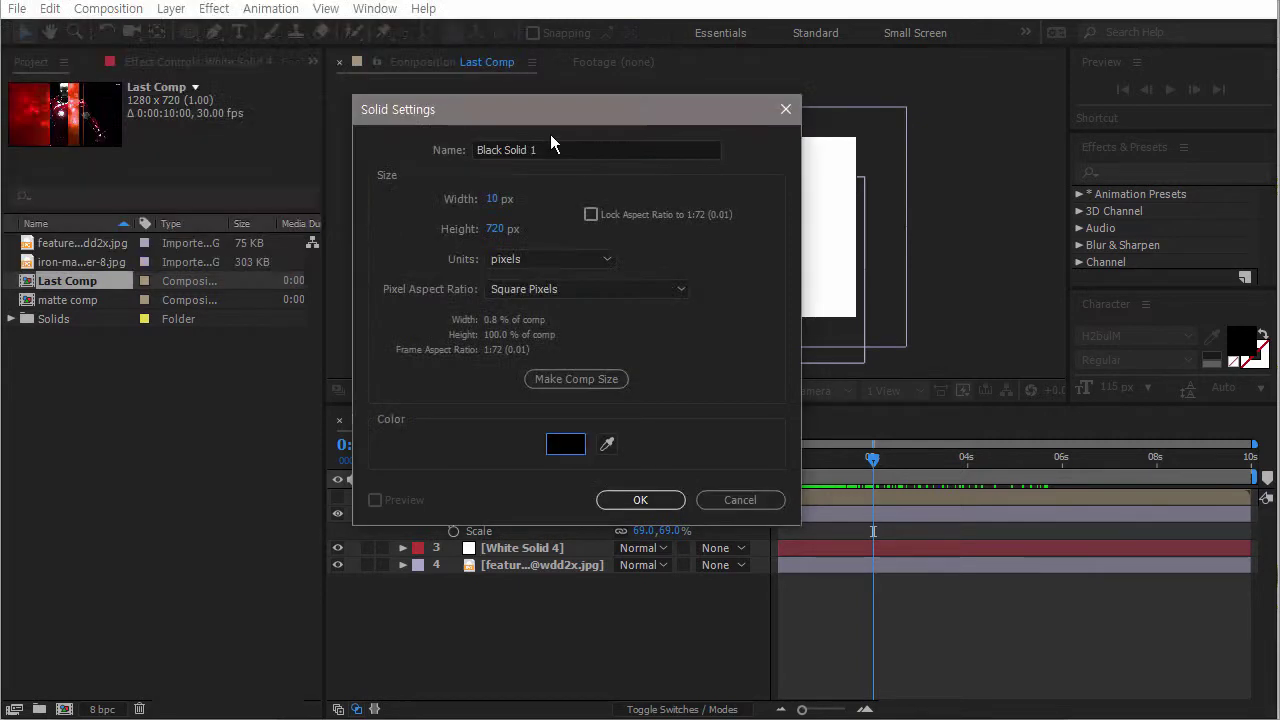
pyautogui.click(630, 500)
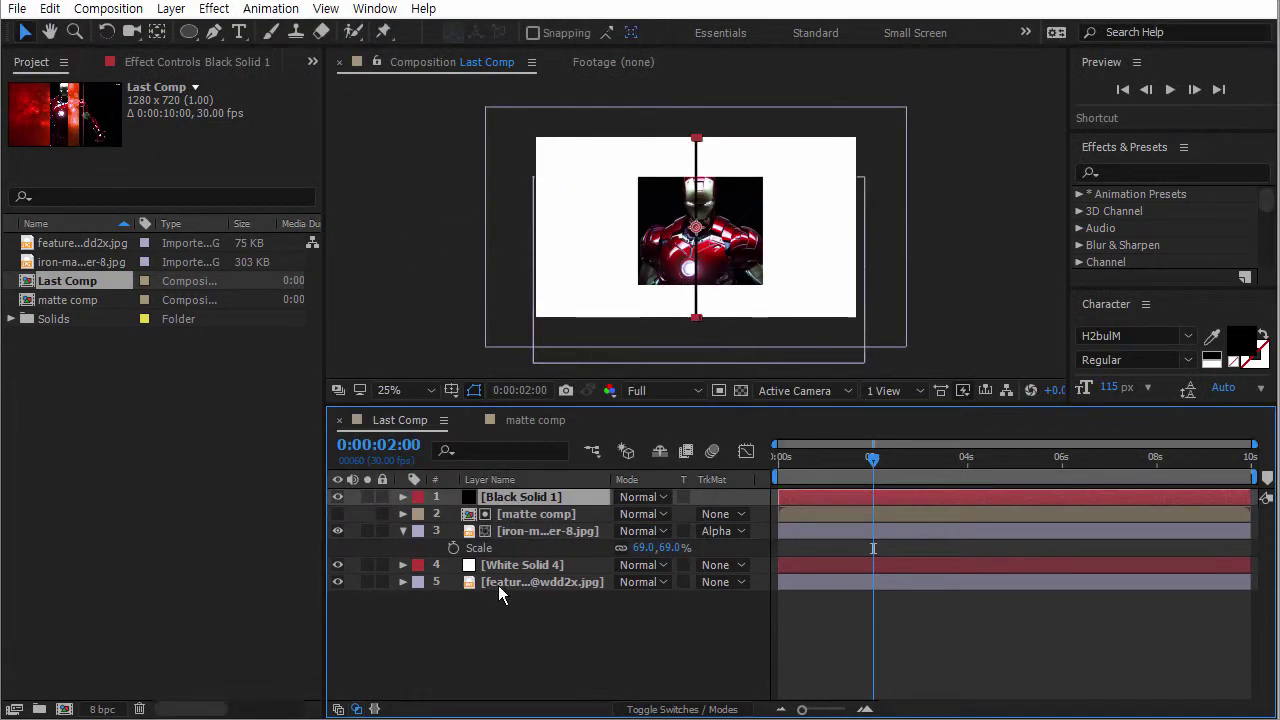
# Separate the Position dimensions of the Black Solid 1 line layer into X Position and Y Position.
pyautogui.press('p')
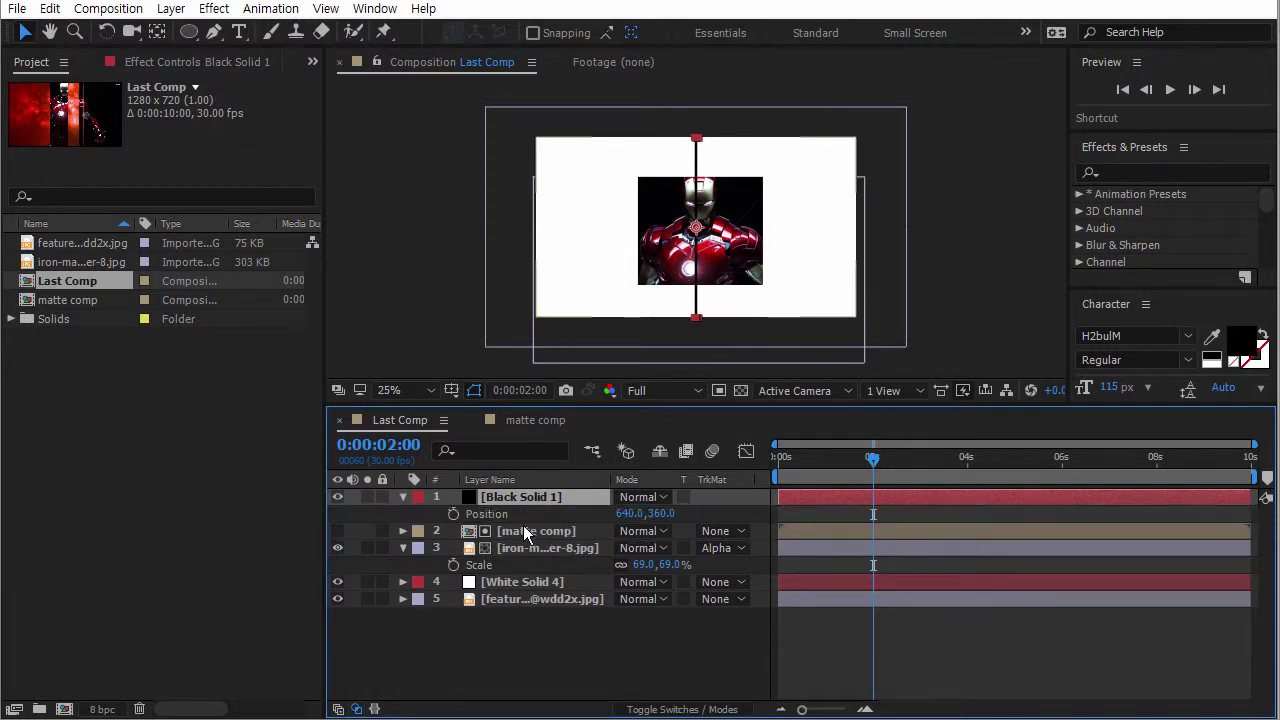
pyautogui.rightClick(466, 512)
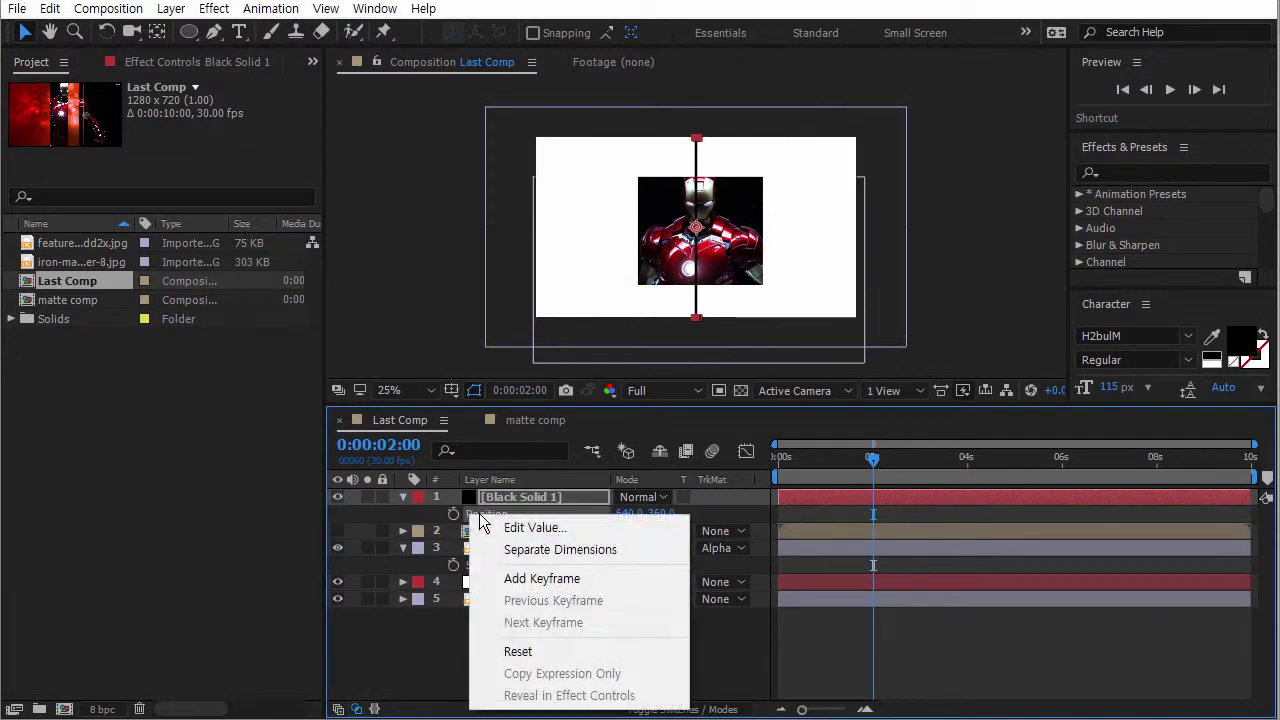
pyautogui.click(520, 550)
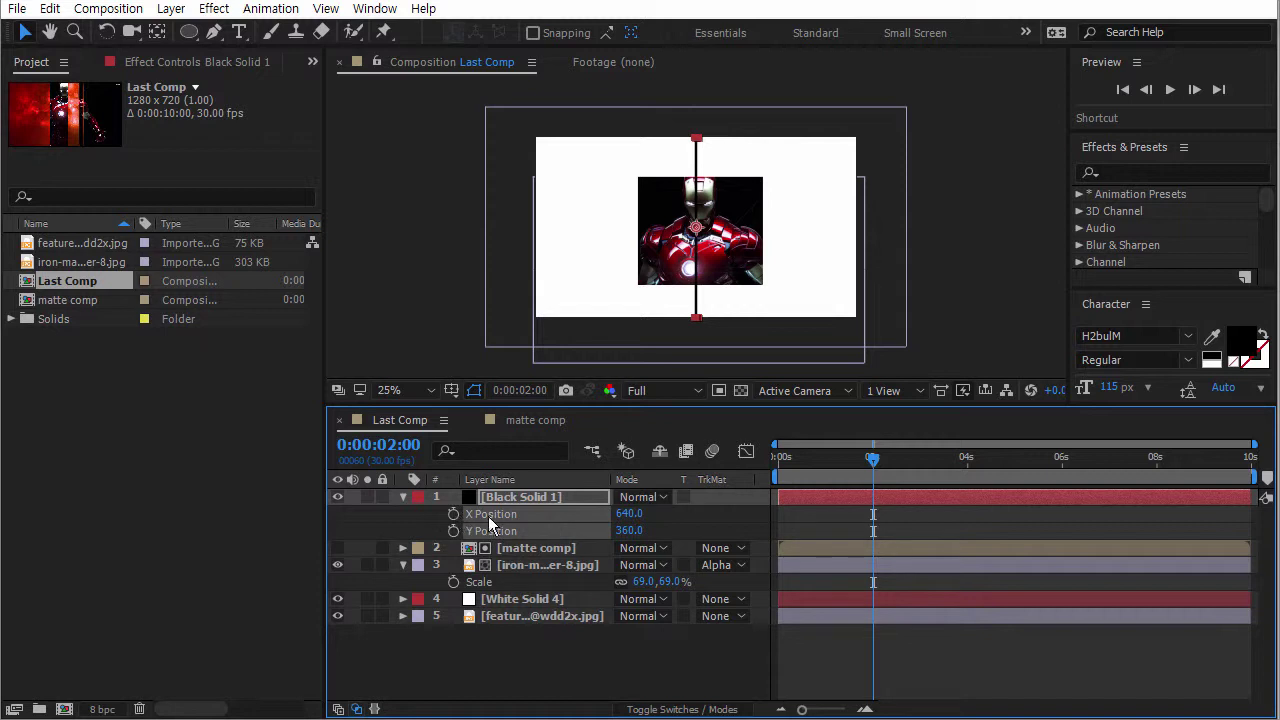
pyautogui.press('F2')
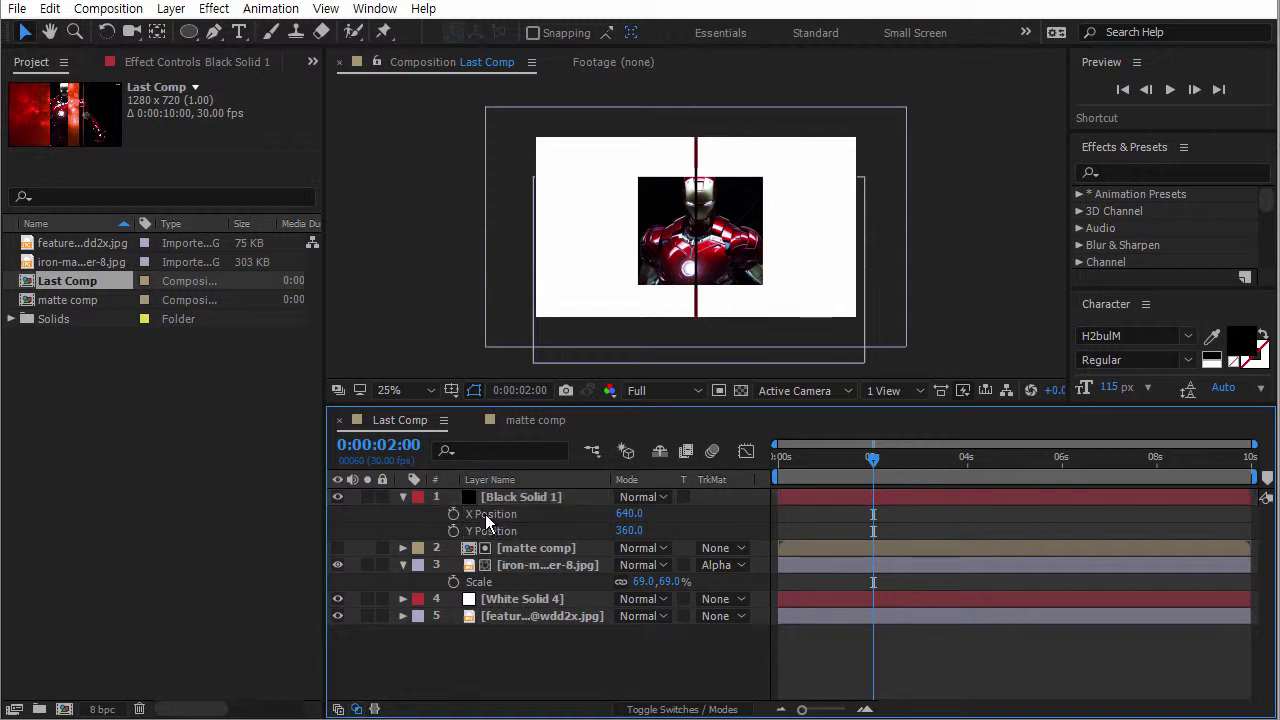
# Add the expression wiggle(20,800) to the thin black line's X Position and preview its motion around one second.
pyautogui.click(486, 514)
pyautogui.keyDown('alt'); pyautogui.click(453, 514); pyautogui.keyUp('alt')
pyautogui.write('wiggle(')
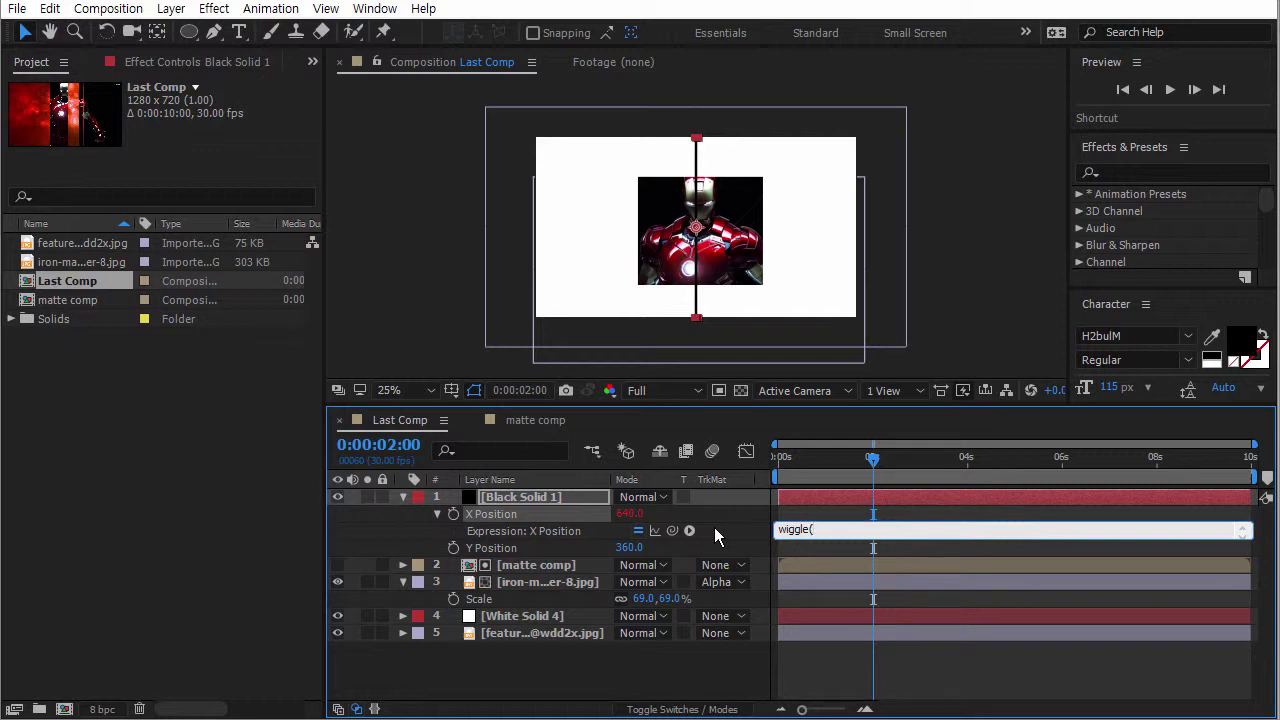
pyautogui.write('20,800)')
pyautogui.click(799, 652)
pyautogui.moveTo(838, 462)
pyautogui.mouseDown()
pyautogui.moveTo(767, 456)
pyautogui.moveTo(919, 462)
pyautogui.moveTo(830, 466)
pyautogui.mouseUp()
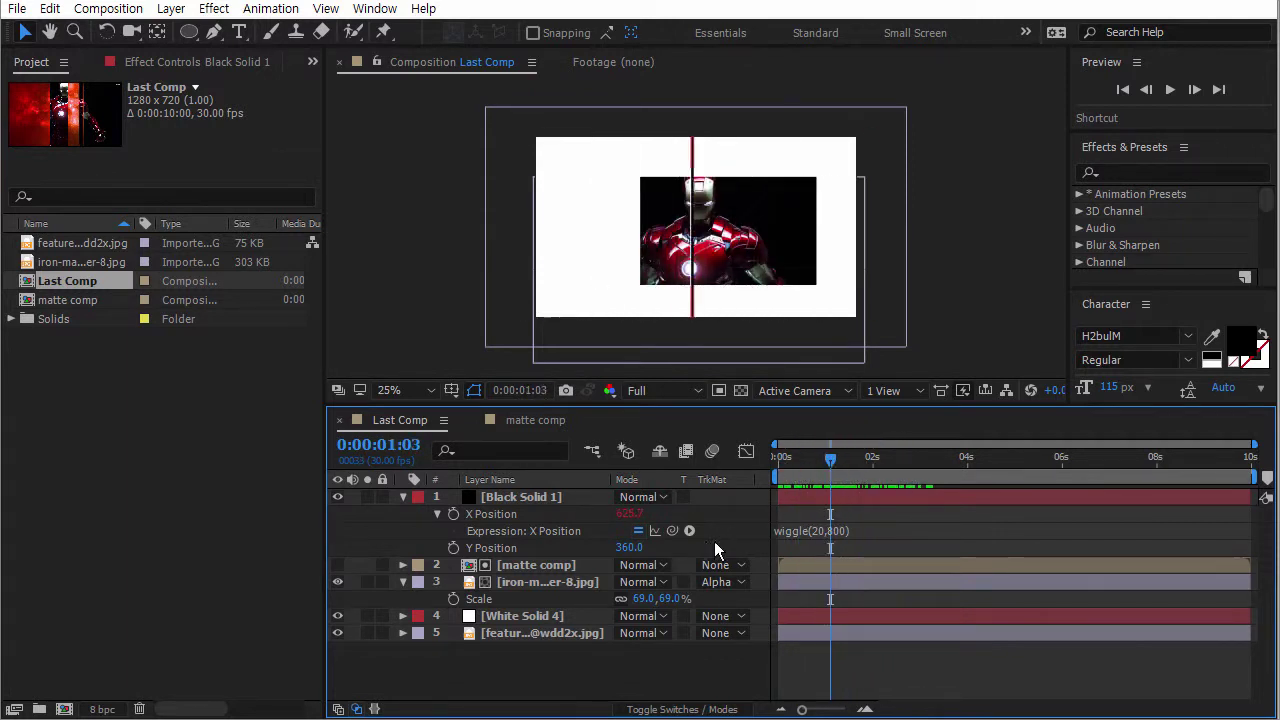
# Create a dark gray (404040) solid, 50 px wide and 720 px high, above the other layers in Last Comp.
pyautogui.rightClick(559, 662)
pyautogui.moveTo(621, 481)
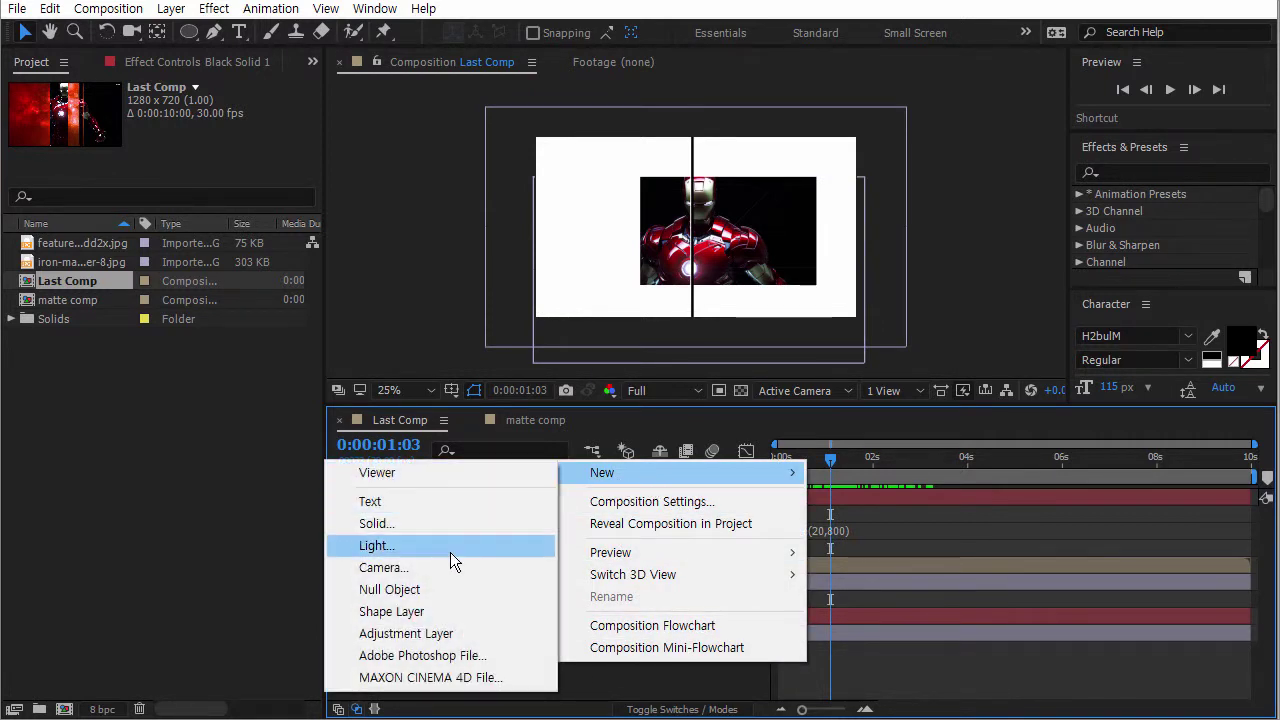
pyautogui.click(446, 530)
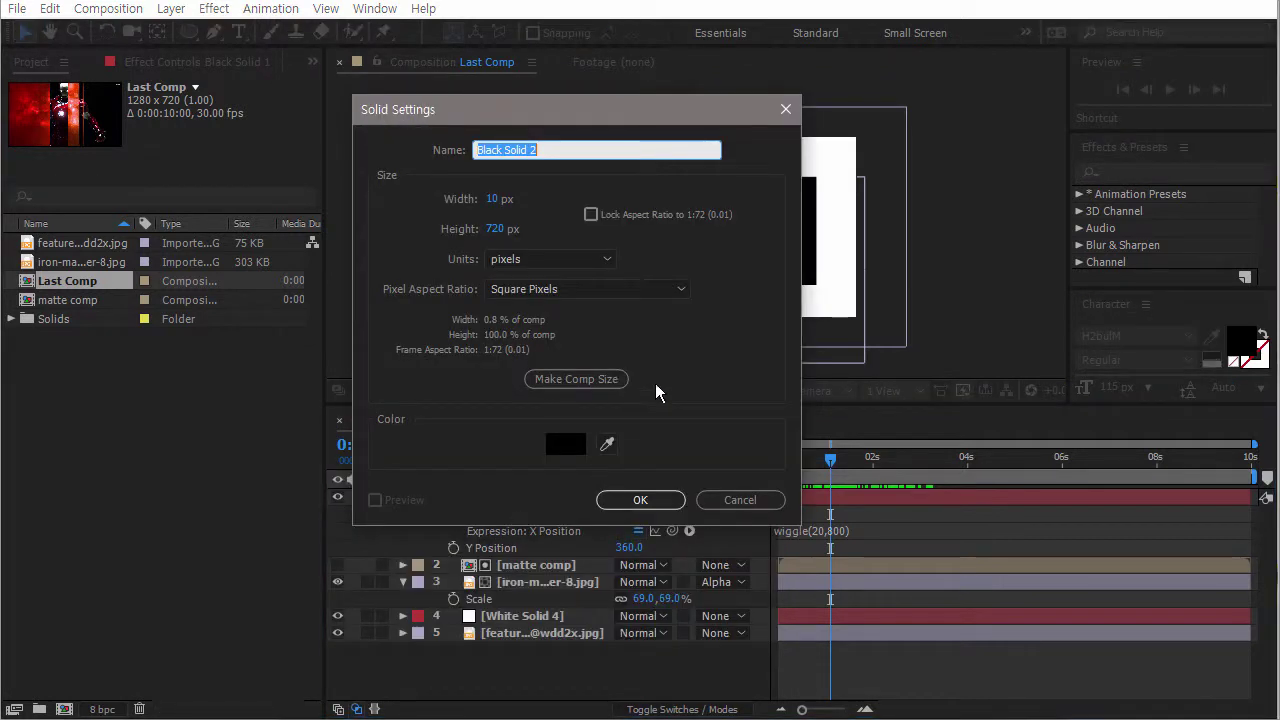
pyautogui.click(565, 443)
pyautogui.click(25, 207)
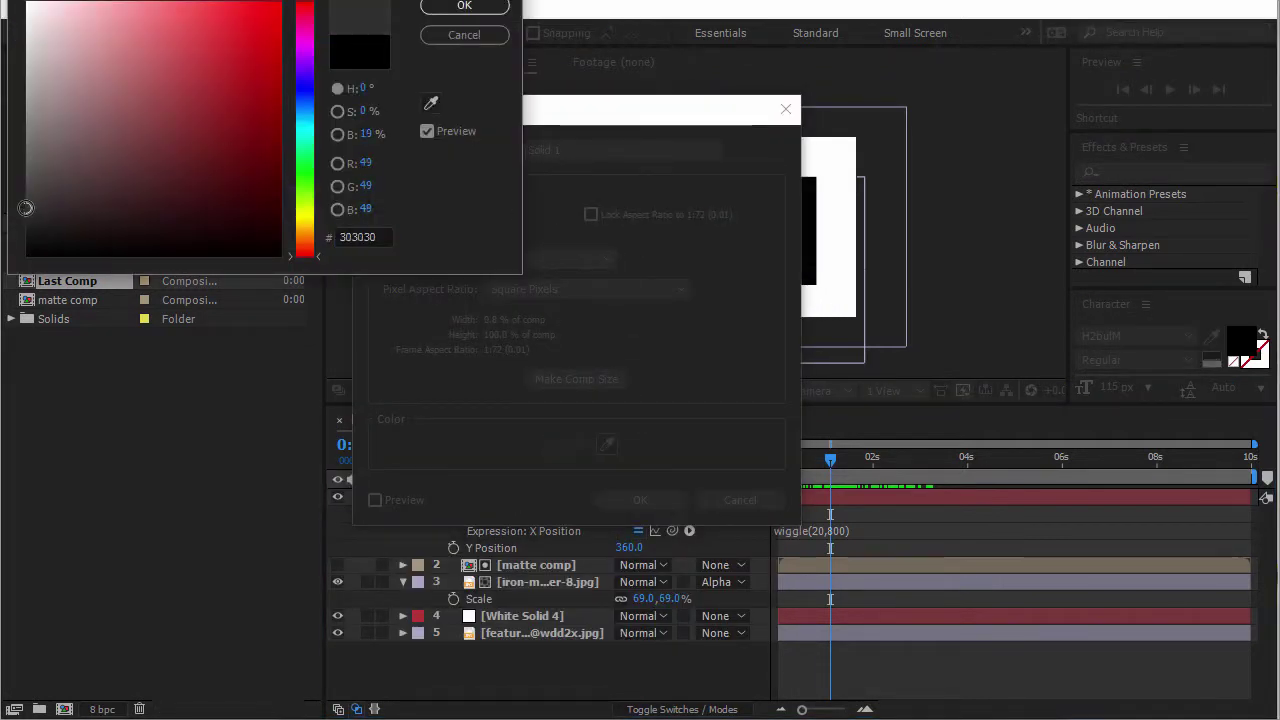
pyautogui.click(24, 192)
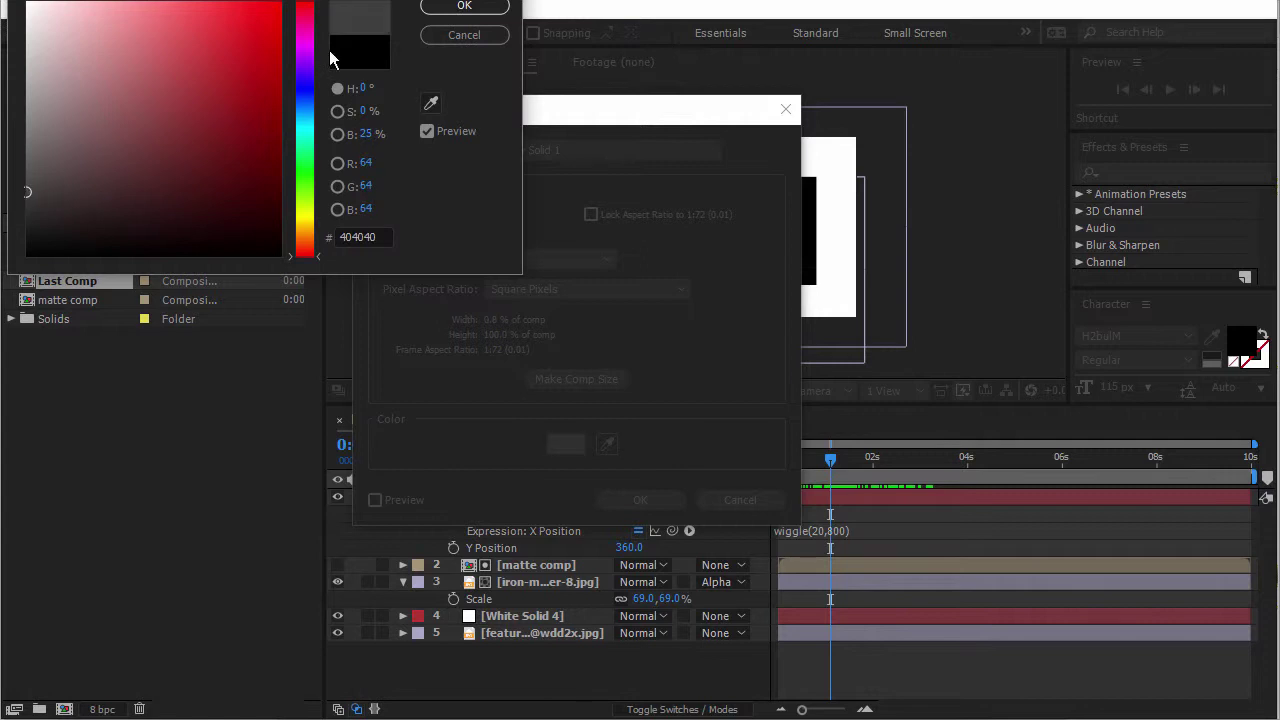
pyautogui.click(462, 6)
pyautogui.click(495, 199)
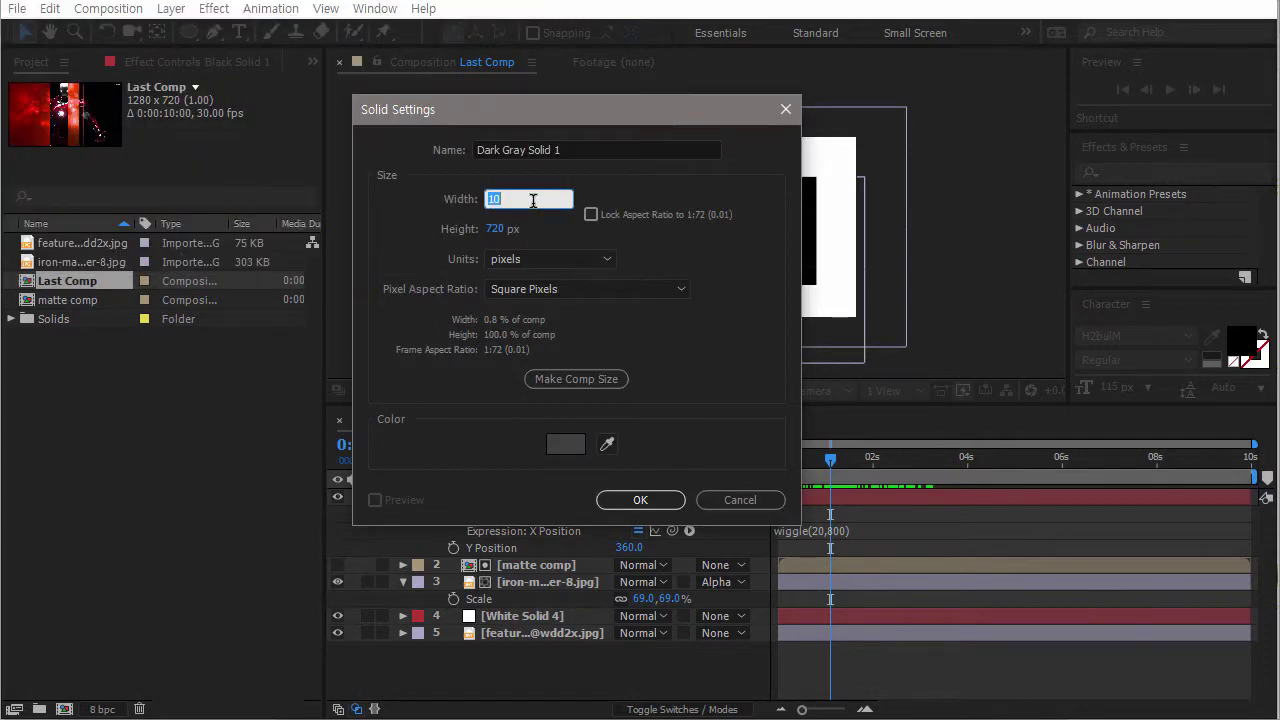
pyautogui.write('5')
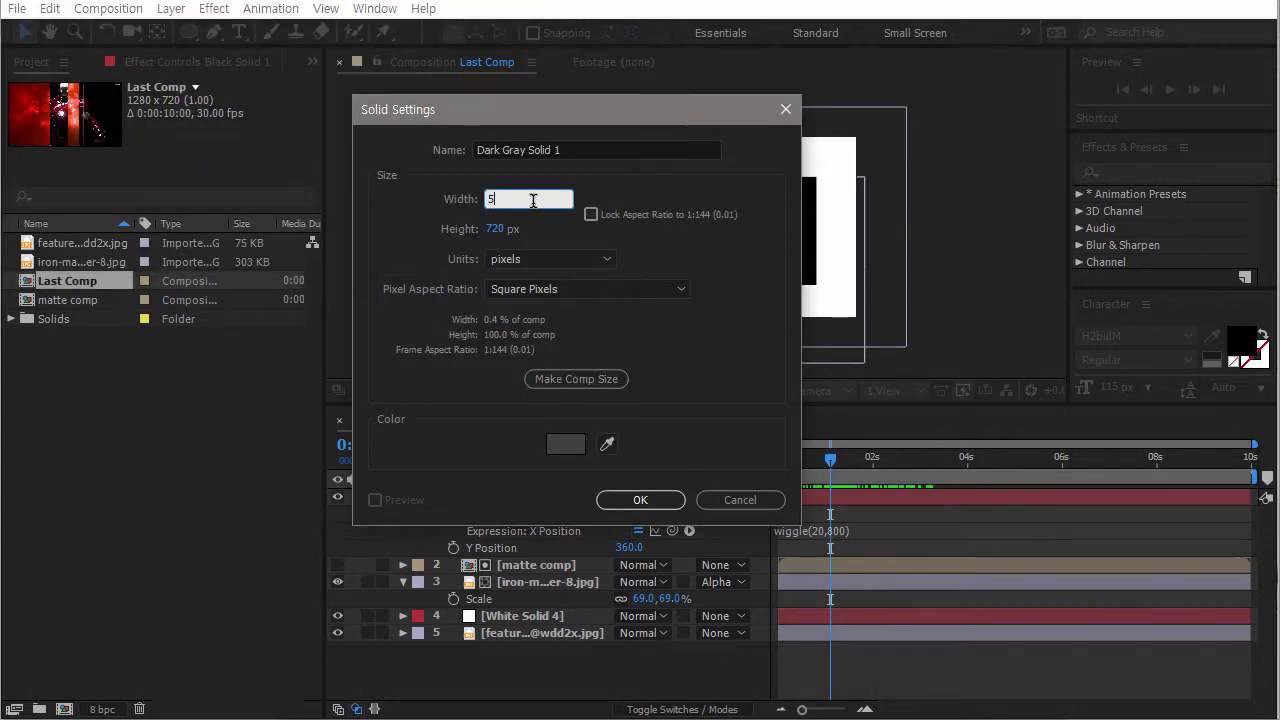
pyautogui.click(640, 499)
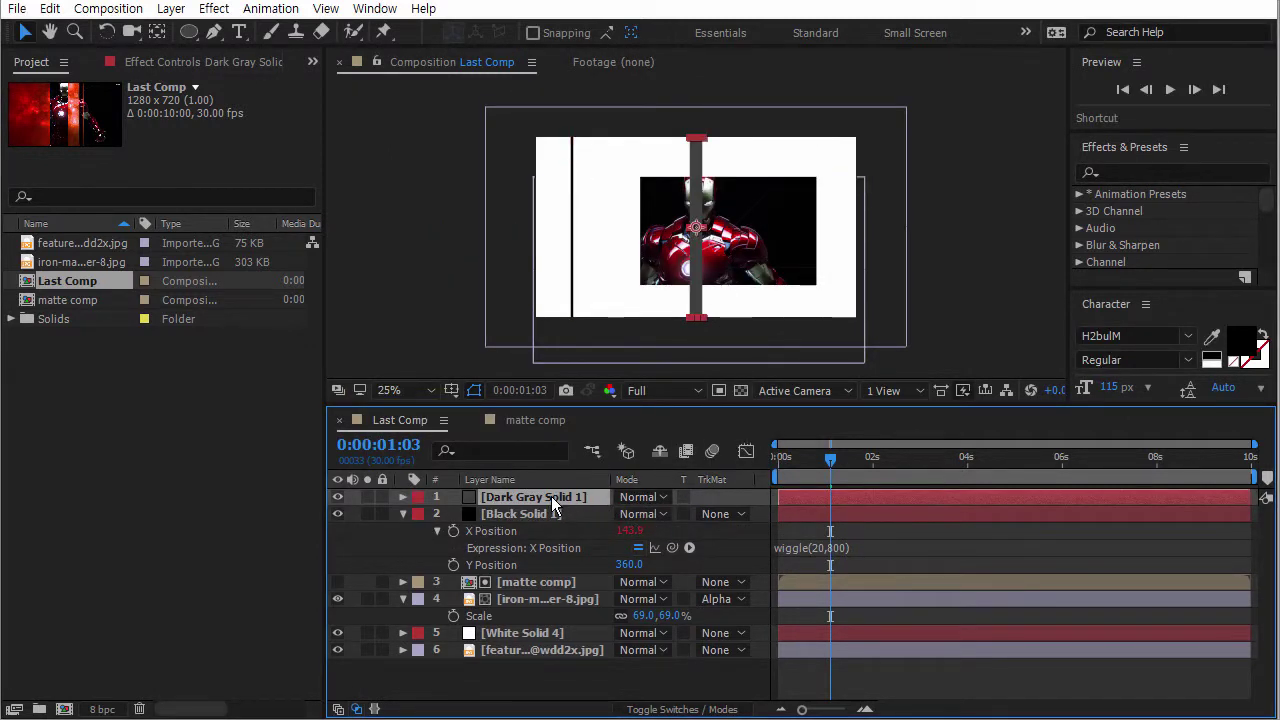
# Recolor the 50 px wide solid to black (000000) and lower its opacity to 62%.
pyautogui.hotkey('ctrl', 'shift', 'y')
pyautogui.click(628, 453)
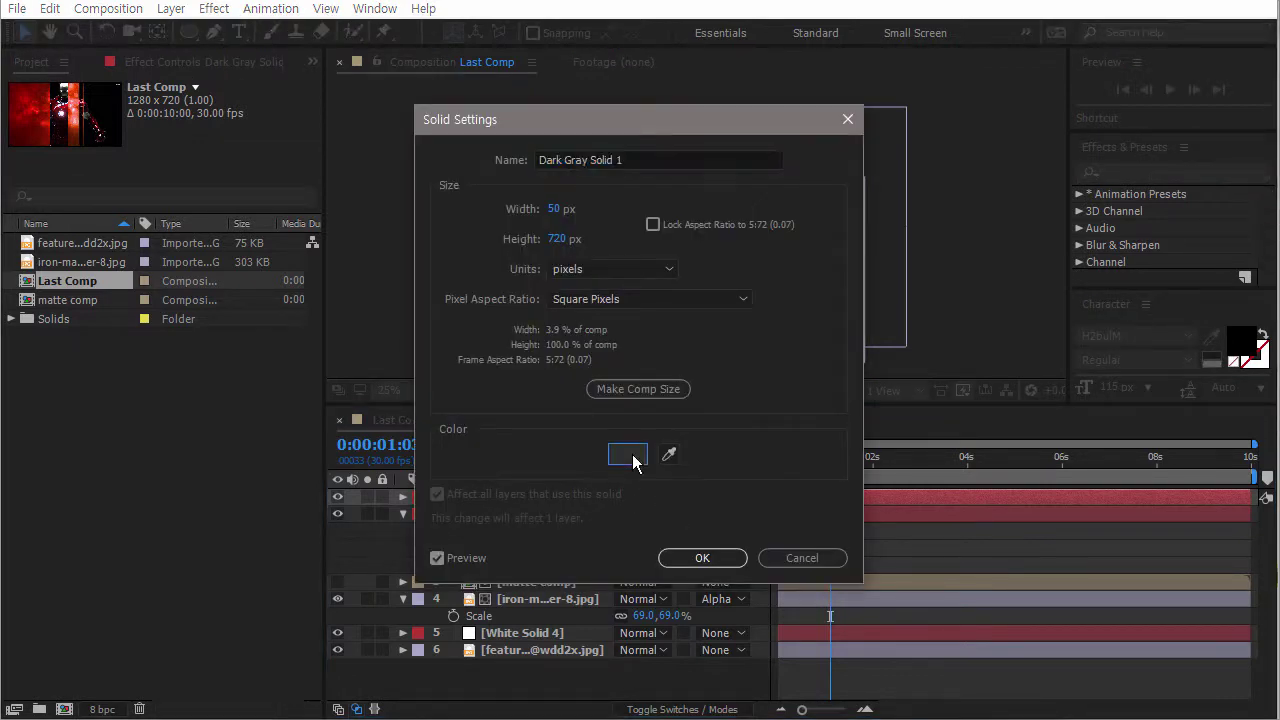
pyautogui.click(27, 255)
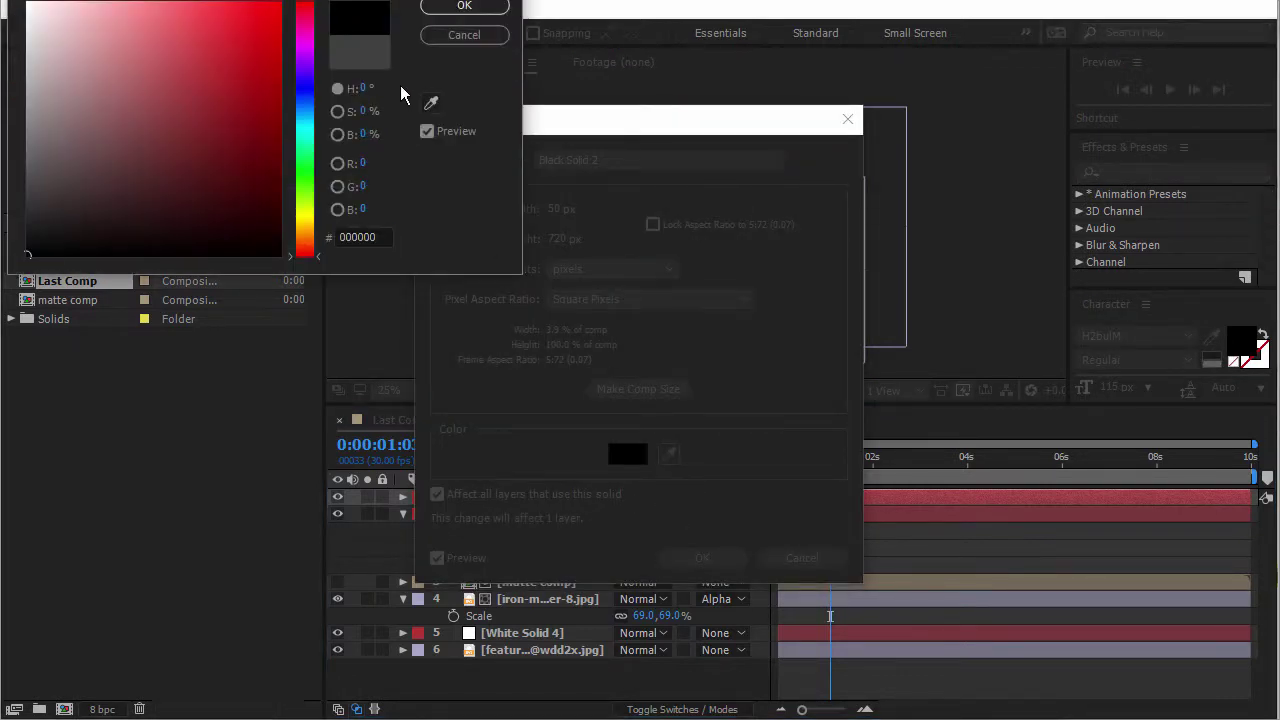
pyautogui.click(464, 6)
pyautogui.click(684, 557)
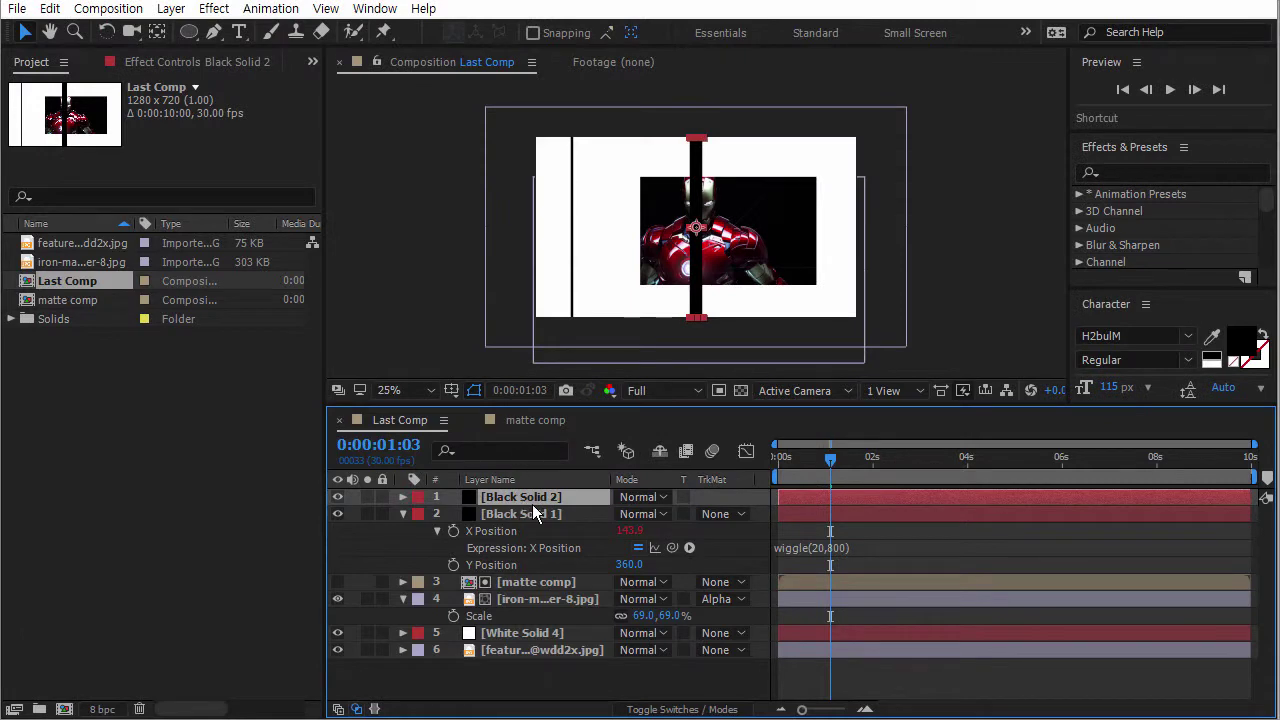
pyautogui.press('t')
pyautogui.moveTo(626, 516); pyautogui.dragTo(600, 514)
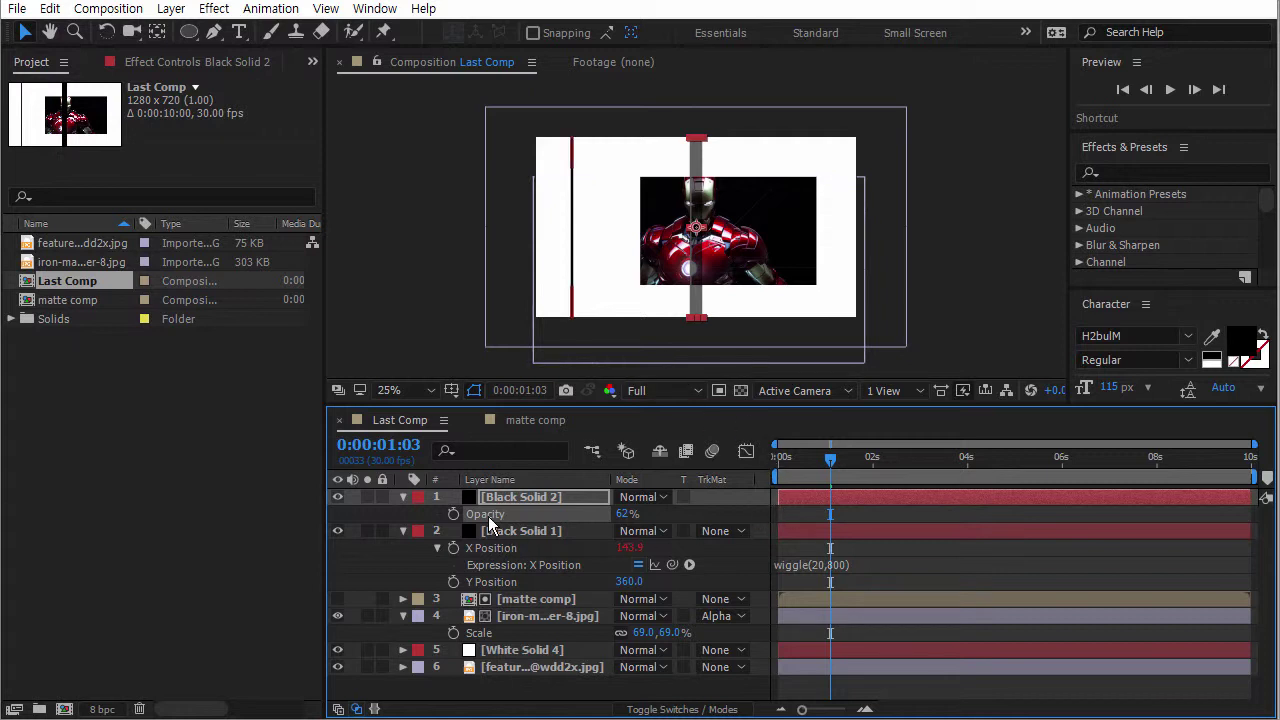
# Separate the wide black bar's Position dimensions, add the expression wiggle(10,800) to its X Position, and preview the motion.
pyautogui.press('p')
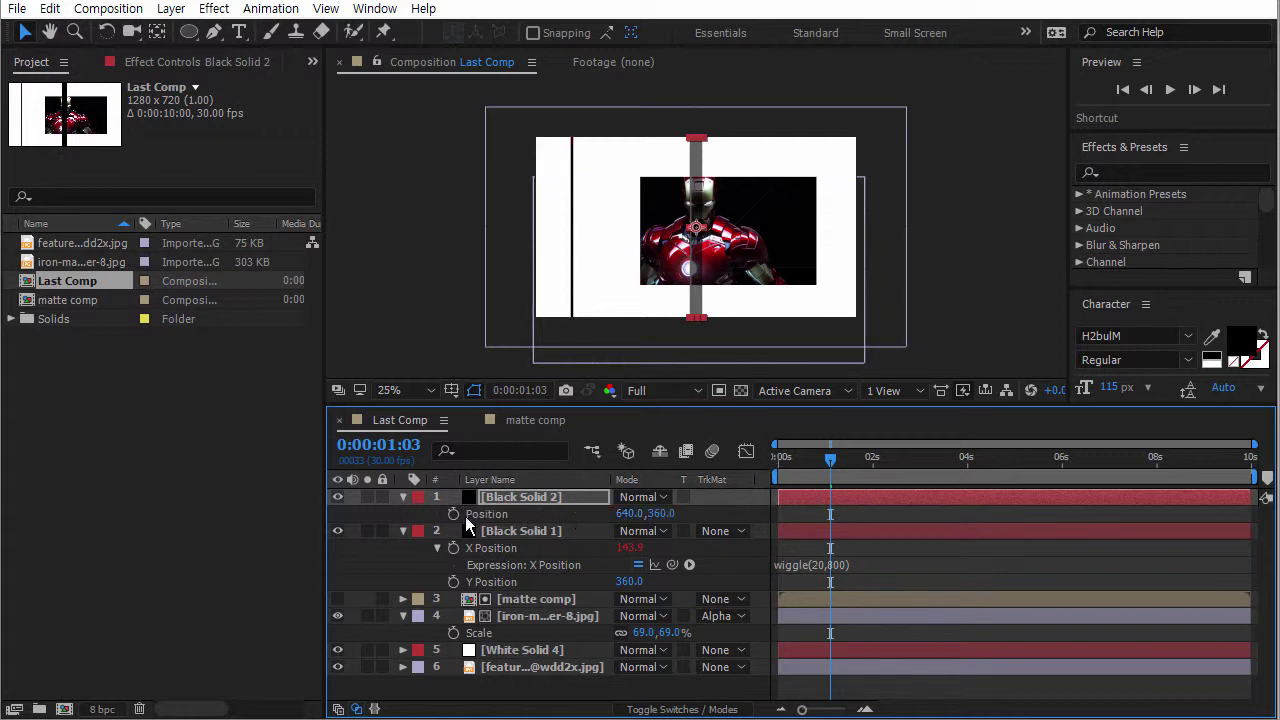
pyautogui.rightClick(489, 516)
pyautogui.click(562, 549)
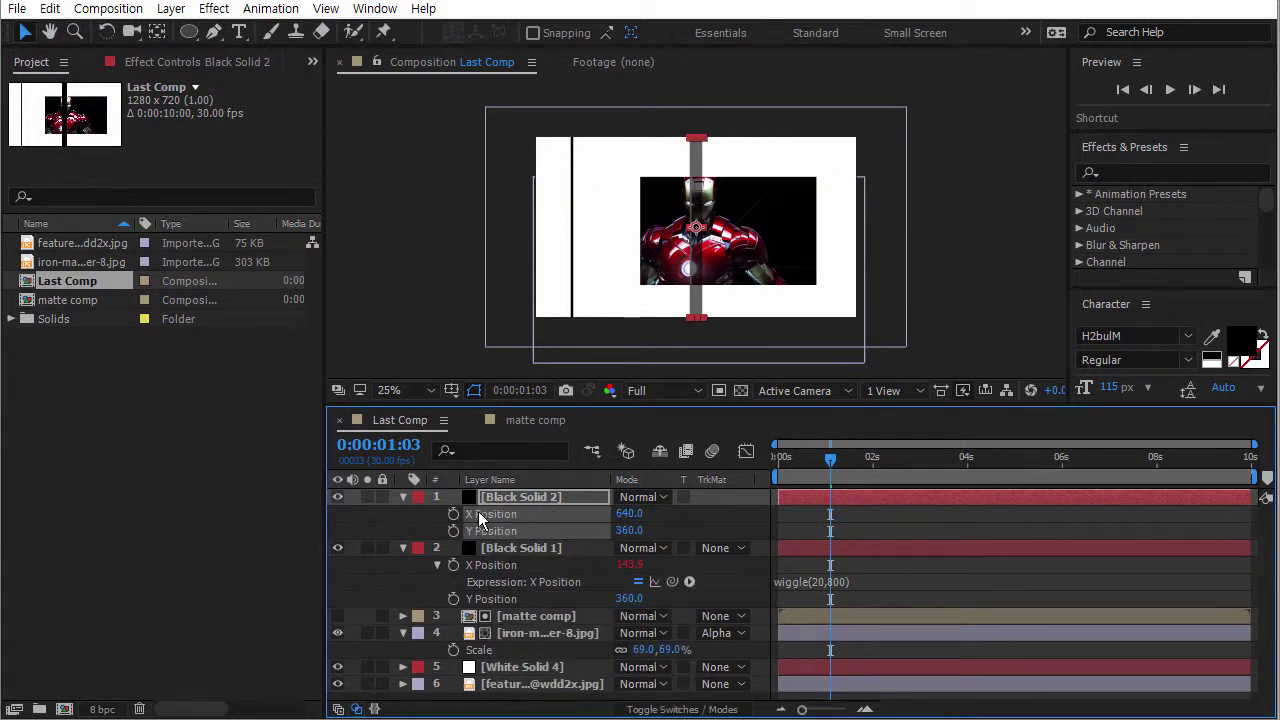
pyautogui.keyDown('alt'); pyautogui.click(453, 513); pyautogui.keyUp('alt')
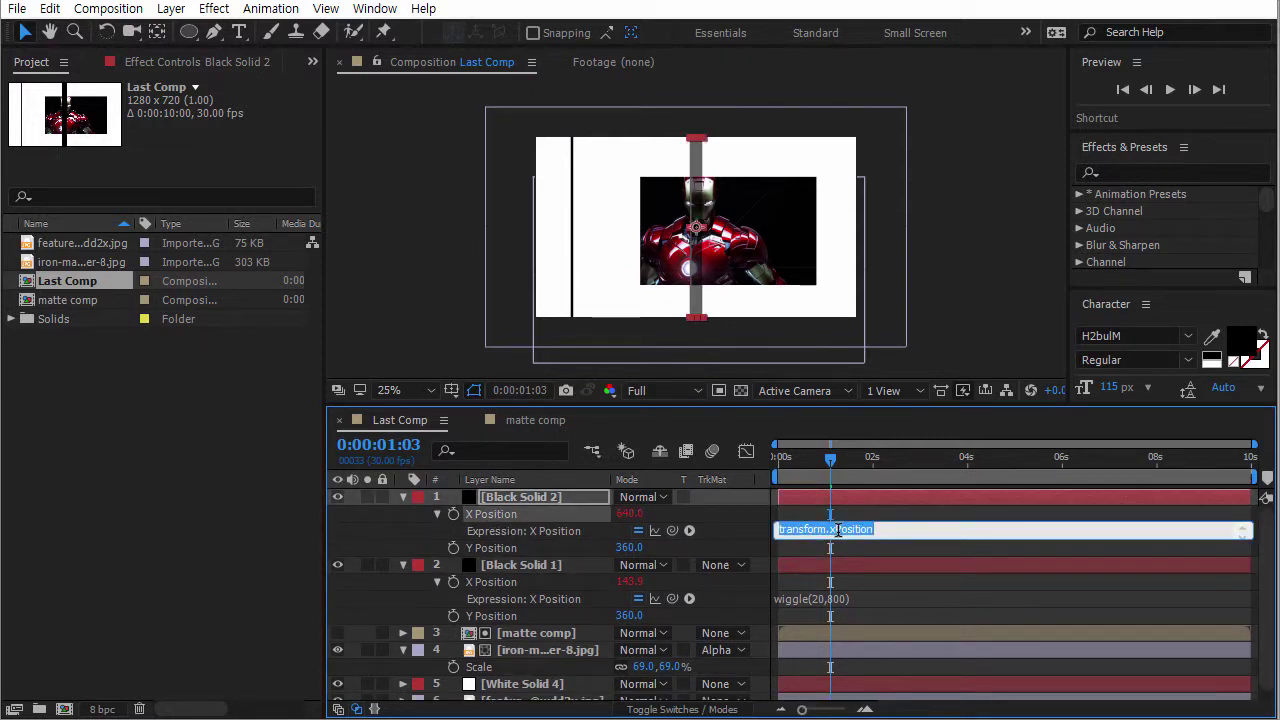
pyautogui.write('wiggle(10,800')
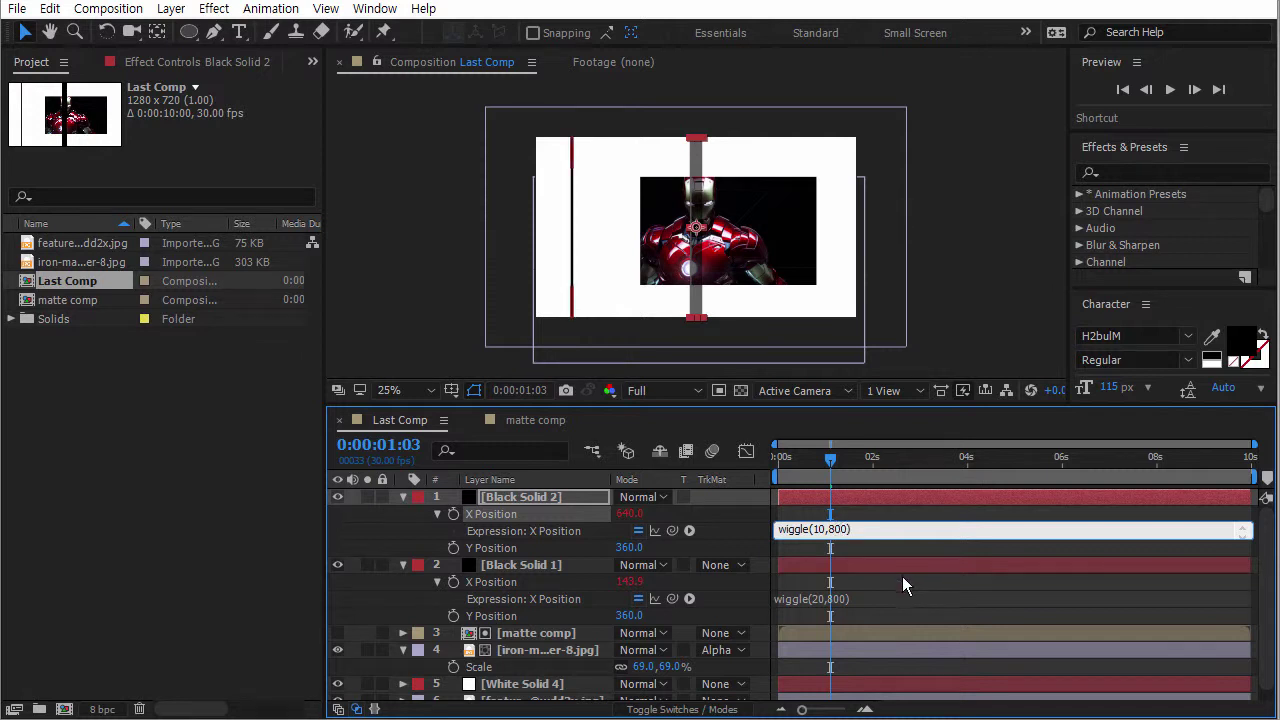
pyautogui.click(902, 585)
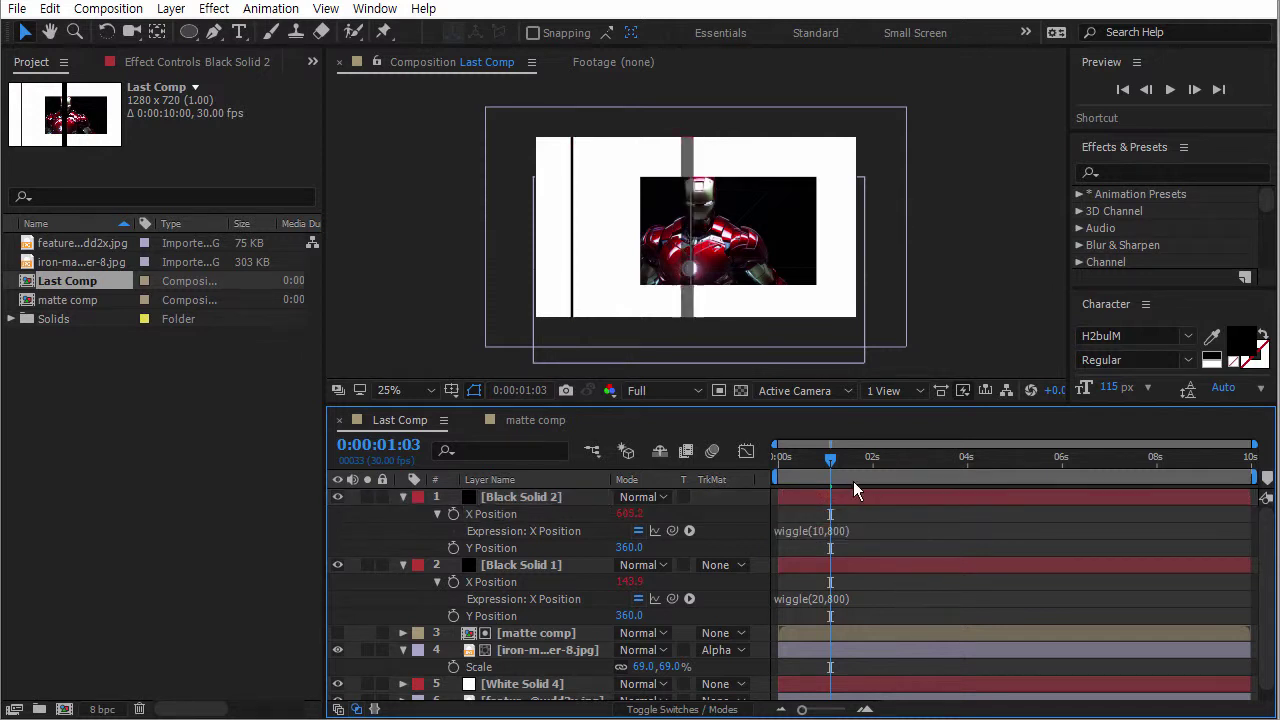
pyautogui.moveTo(789, 458); pyautogui.dragTo(816, 468)
# Collapse the properties of the expanded layers and preview the wiggling bars with the image reveal up to about two seconds.
pyautogui.click(403, 497)
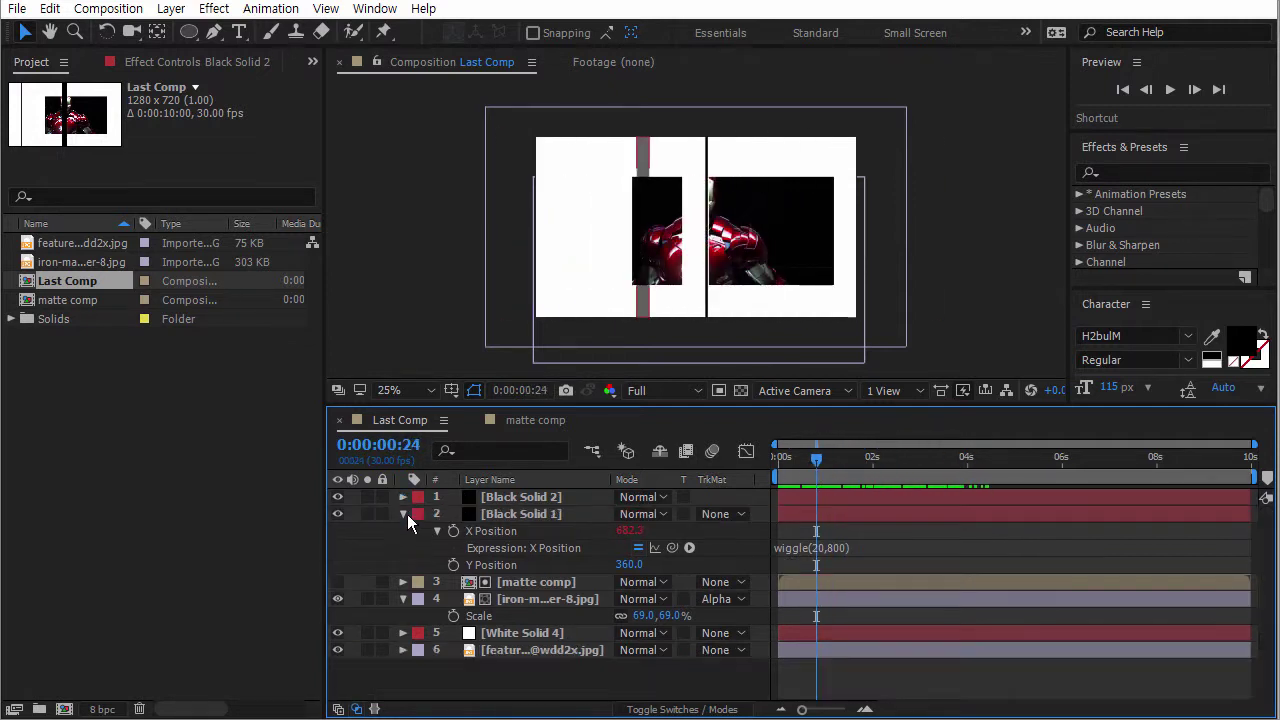
pyautogui.click(404, 515)
pyautogui.click(403, 548)
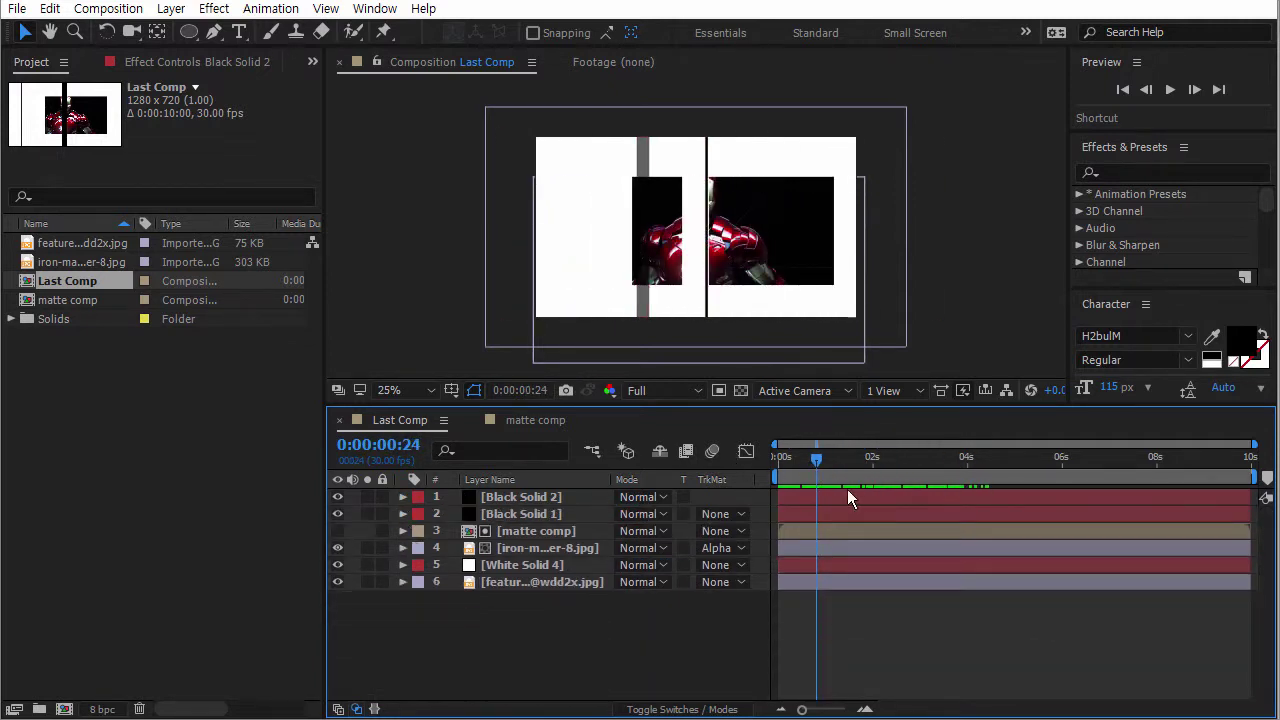
pyautogui.moveTo(799, 459); pyautogui.dragTo(886, 466)
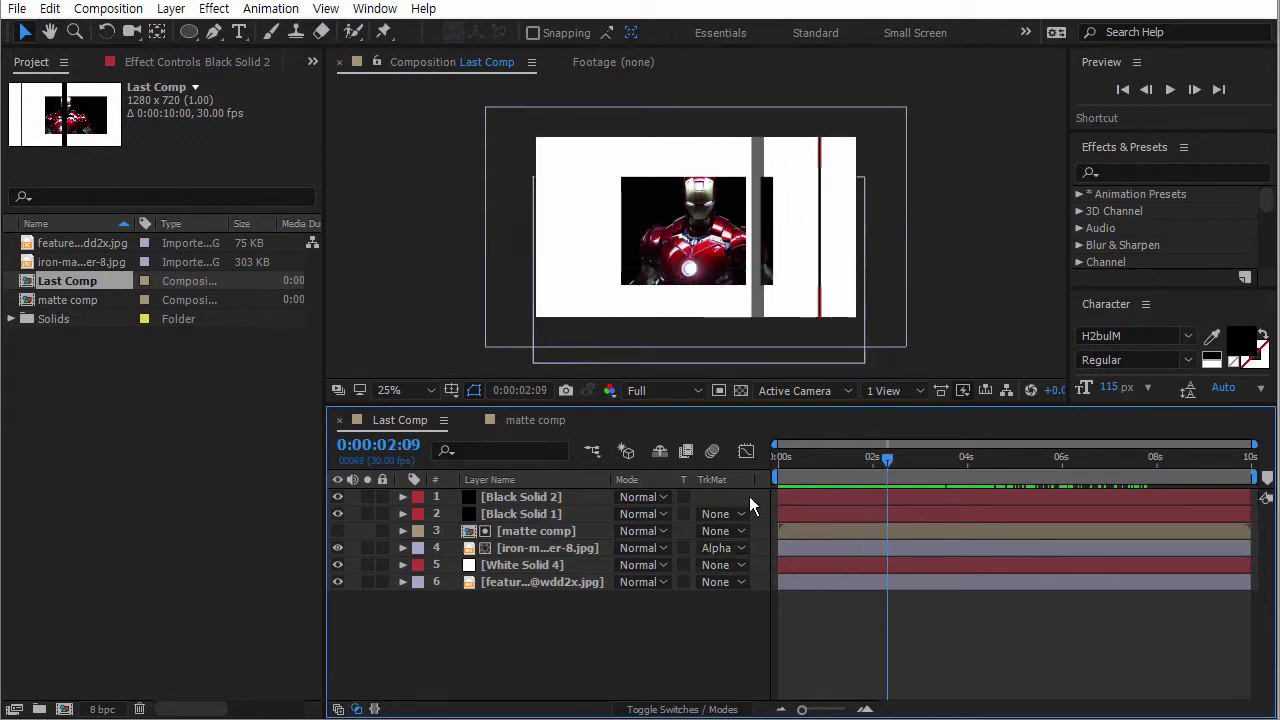
# Hide the bottom background image and inspect the comp fitted over the transparency grid, toggling White Solid 4 off and on.
pyautogui.click(530, 550)
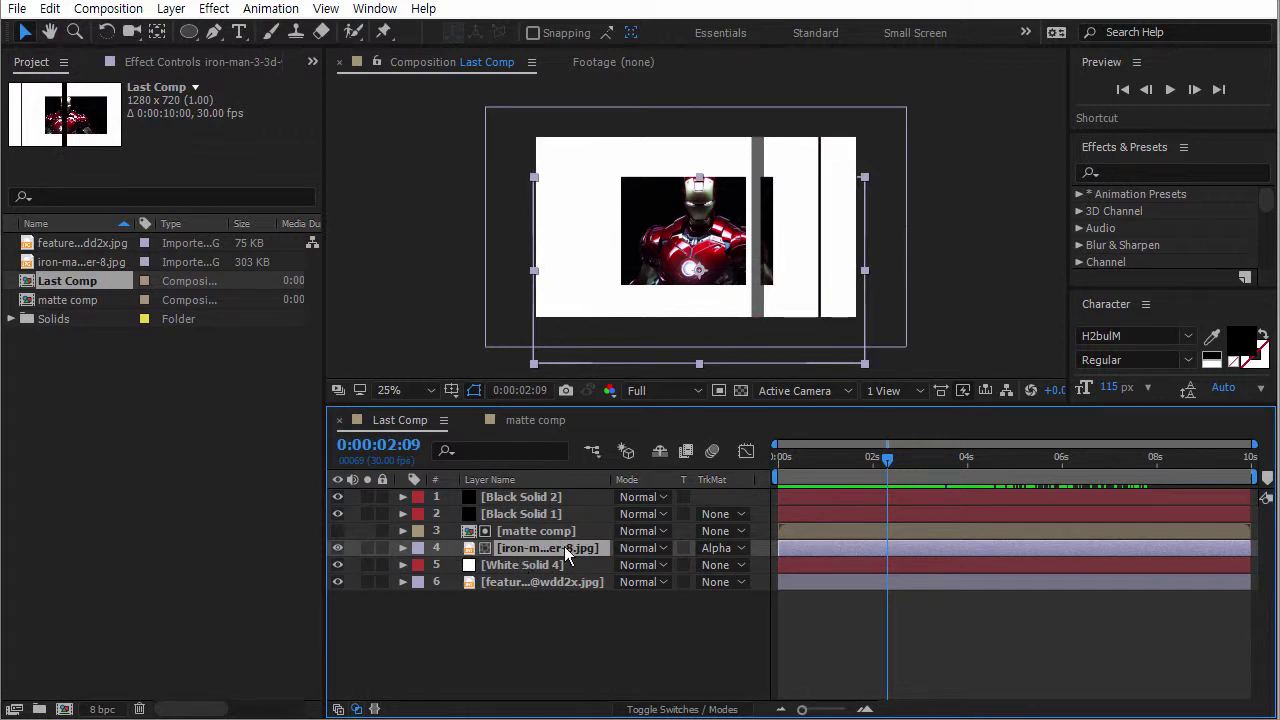
pyautogui.click(742, 392)
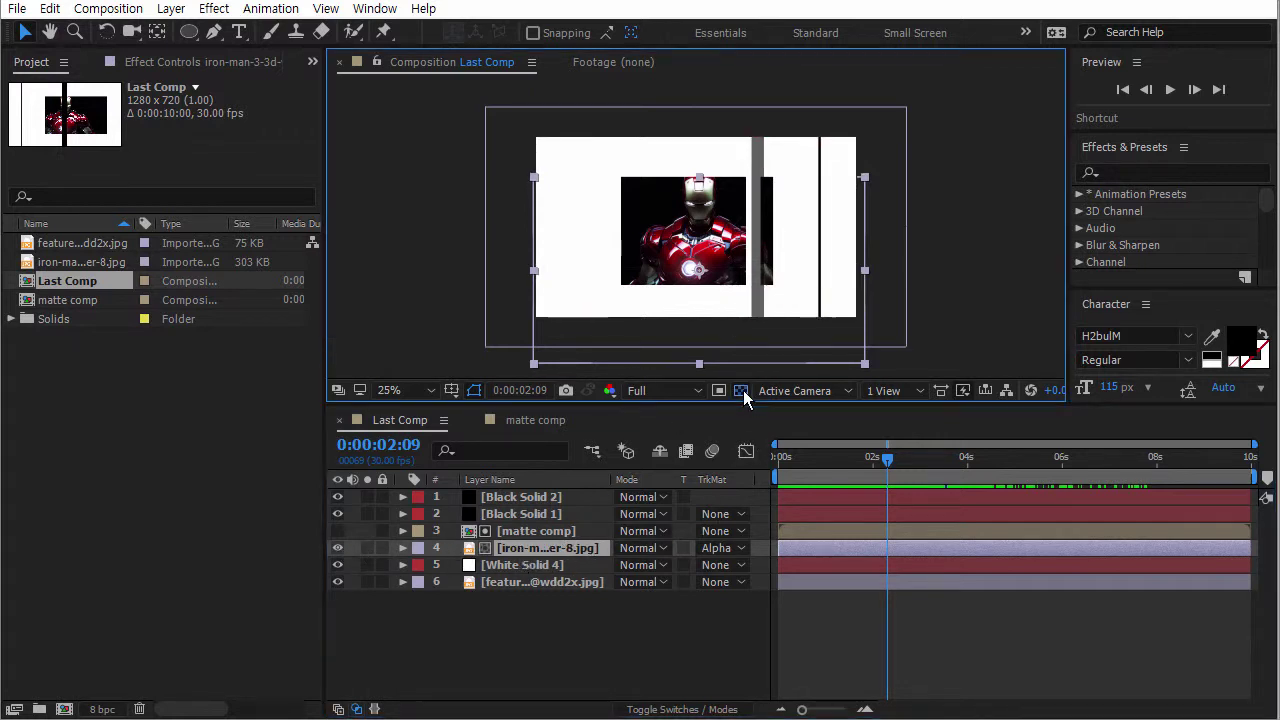
pyautogui.click(337, 581)
pyautogui.click(336, 566)
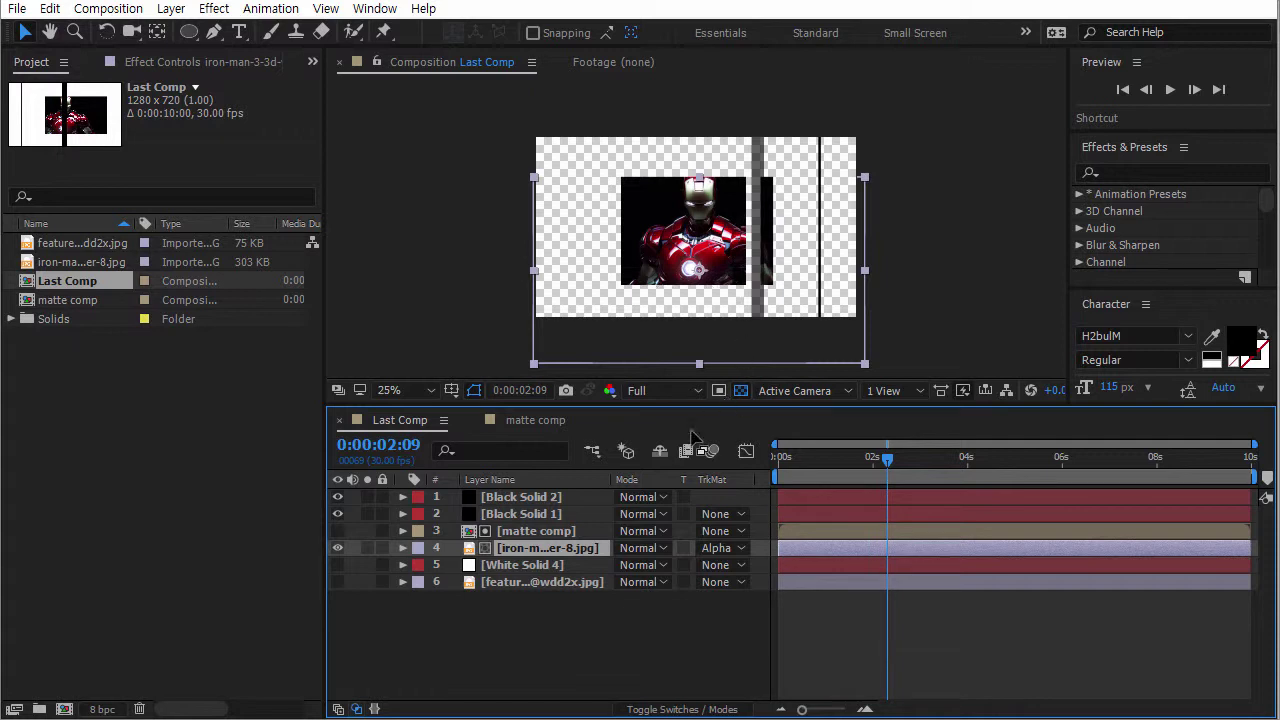
pyautogui.click(402, 390)
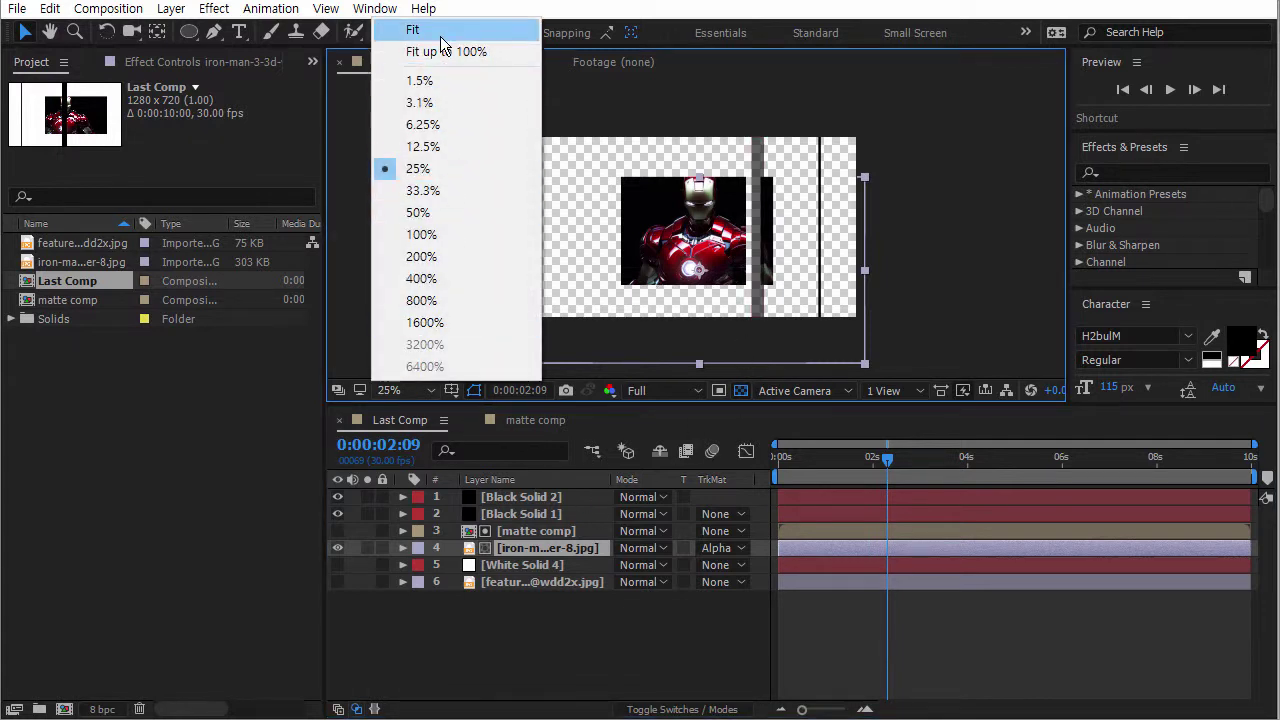
pyautogui.click(443, 36)
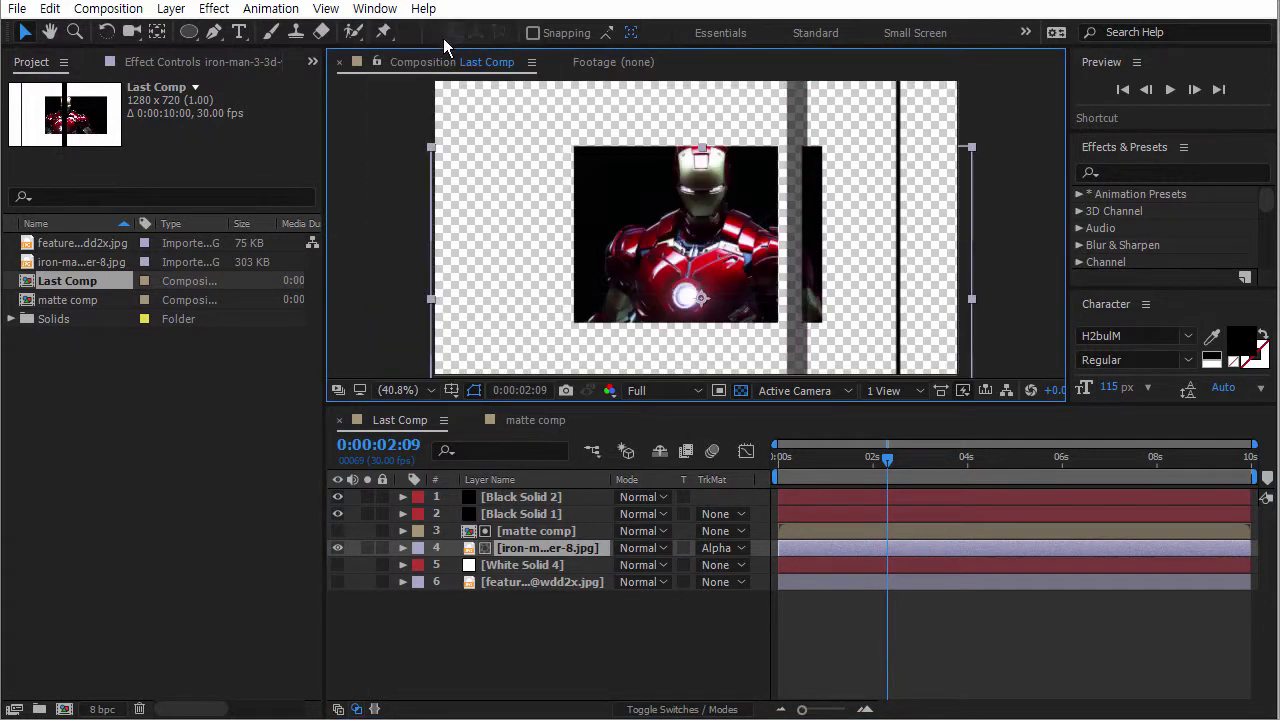
pyautogui.click(337, 564)
pyautogui.moveTo(869, 472)
pyautogui.mouseDown()
pyautogui.moveTo(800, 466)
pyautogui.moveTo(850, 466)
pyautogui.mouseUp()
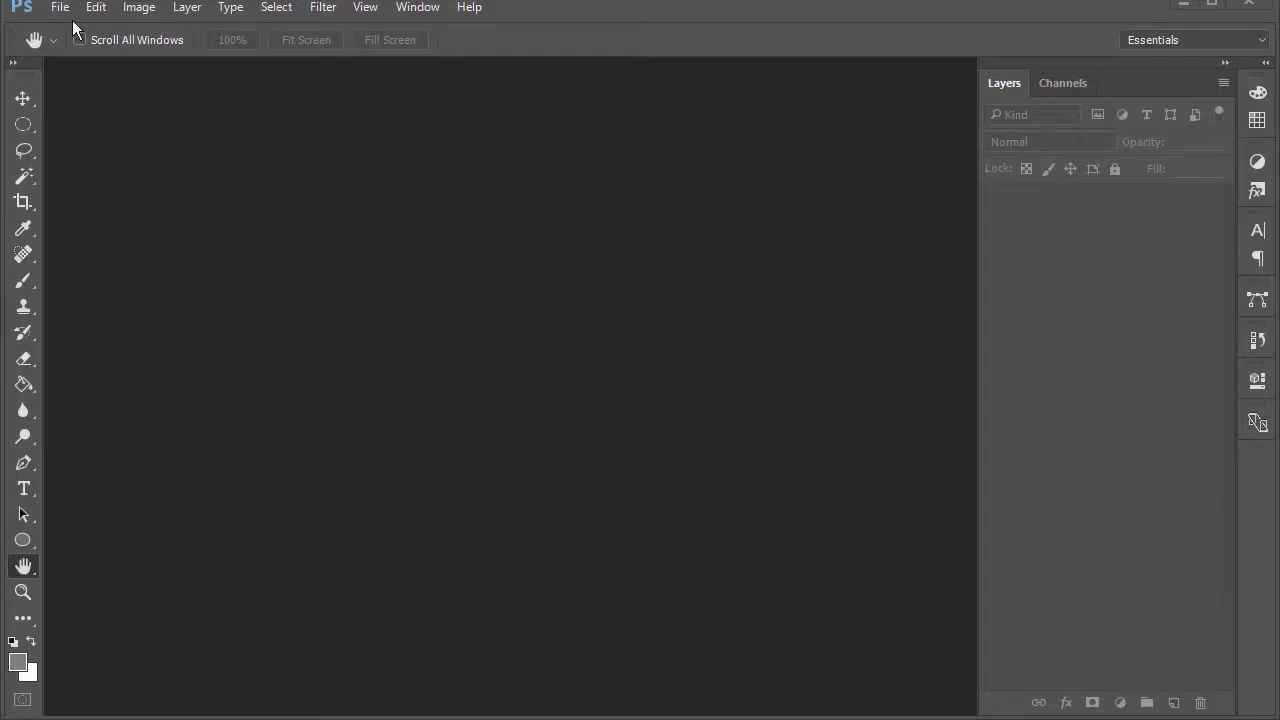
# Switch to Photoshop, create a new document with a white background and guides, and add an empty layer above it.
pyautogui.click(60, 8)
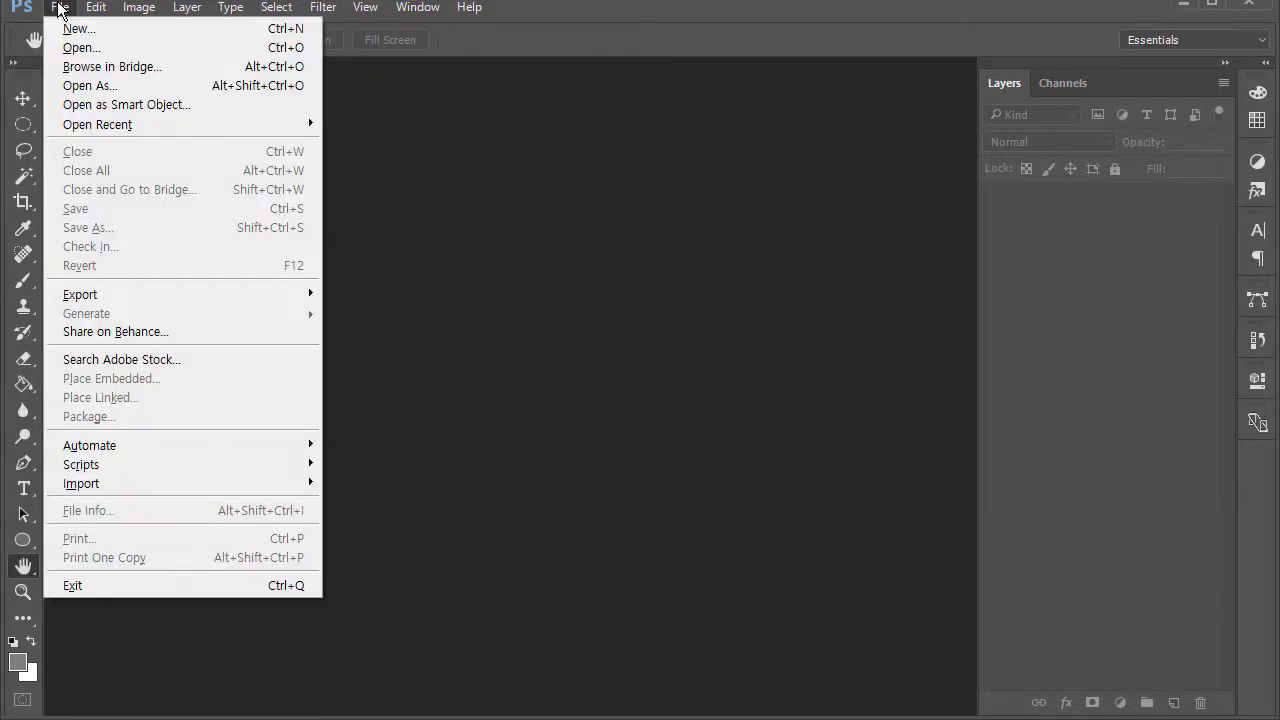
pyautogui.click(70, 26)
pyautogui.click(752, 214)
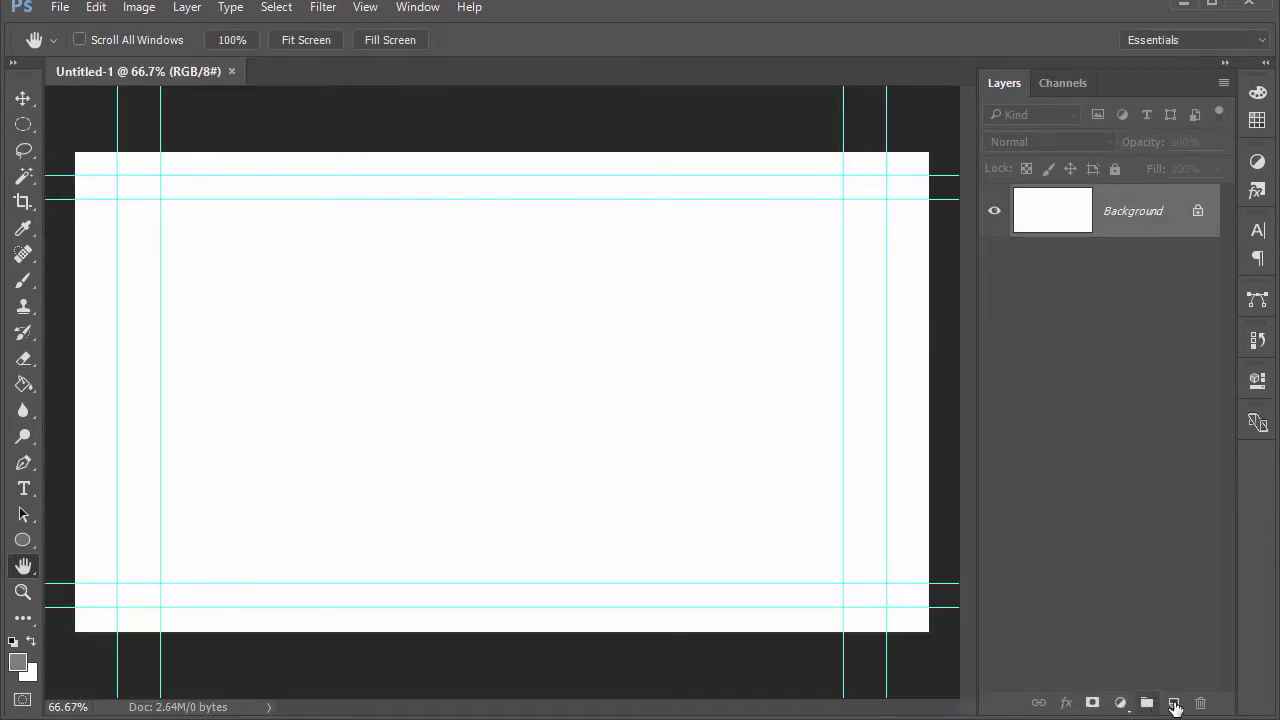
pyautogui.click(1174, 703)
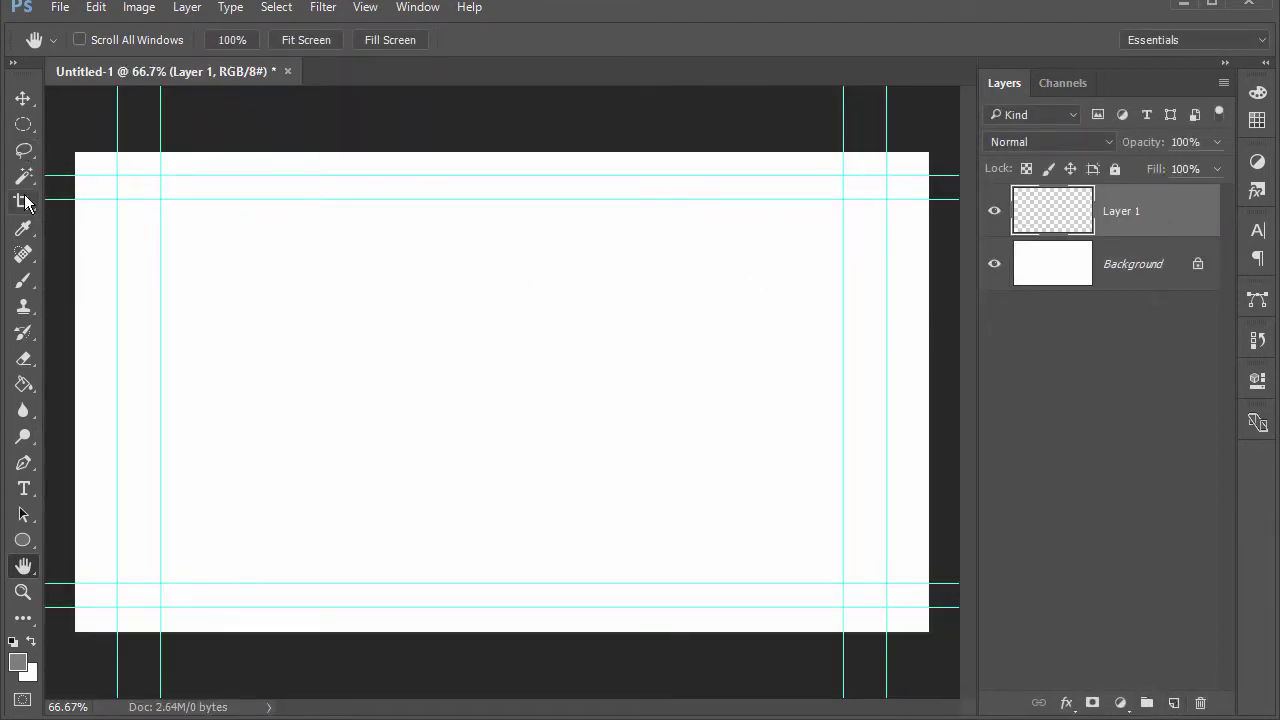
# Draw a rectangular marquee selection on Layer 1, slightly above and left of the canvas center.
pyautogui.rightClick(23, 124)
pyautogui.click(110, 123)
pyautogui.moveTo(394, 256); pyautogui.dragTo(572, 409)
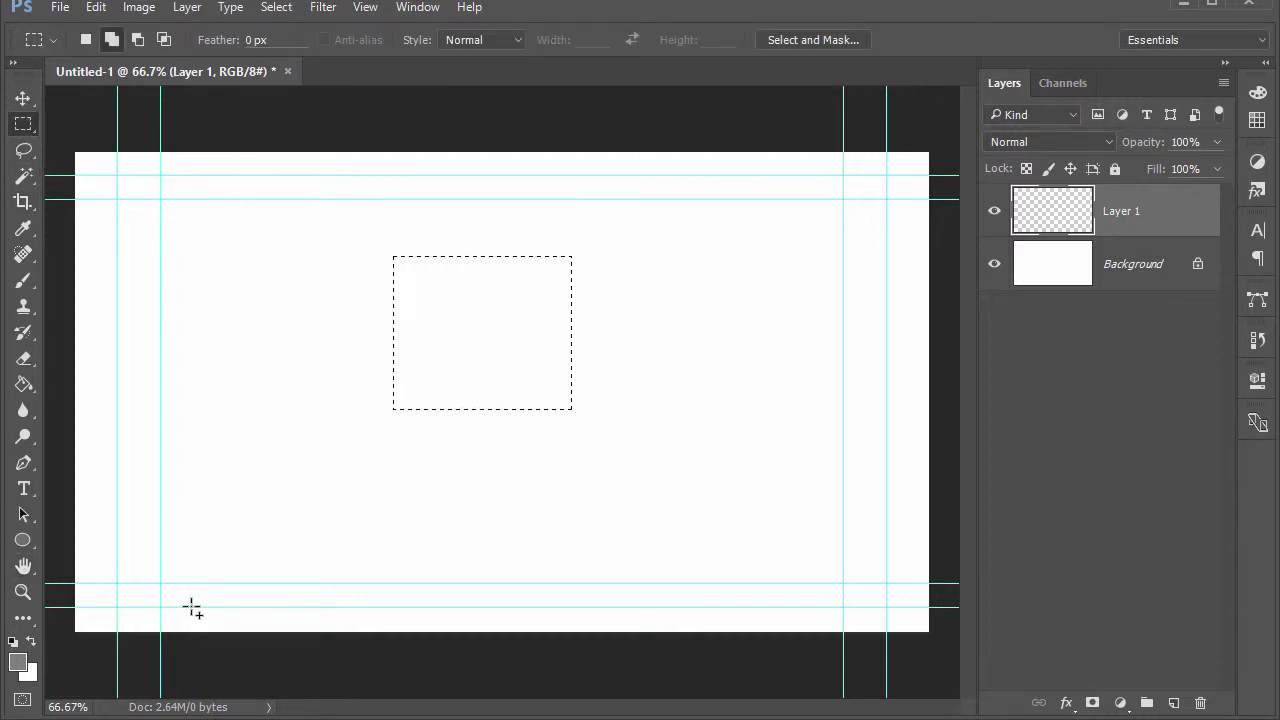
# Fill the rectangular selection on Layer 1 with the gray foreground color and deselect it.
pyautogui.hotkey('shift', 'F5')
pyautogui.press('Return')
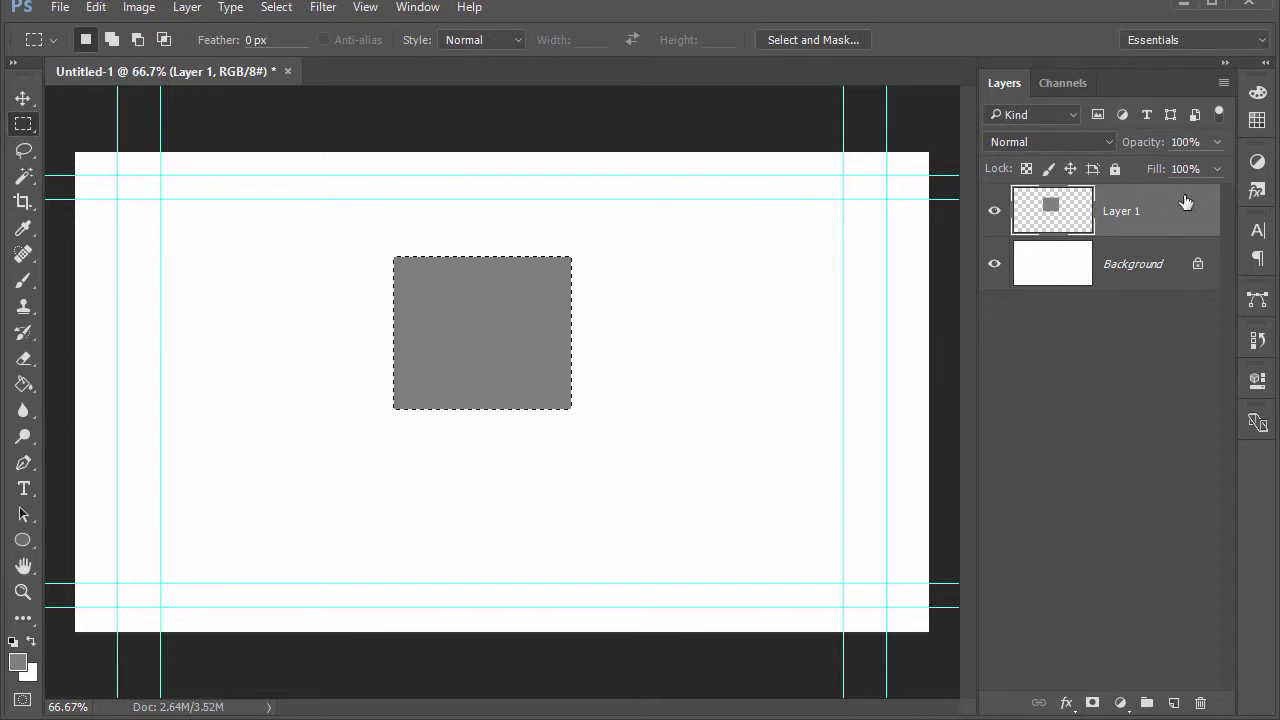
pyautogui.hotkey('ctrl', 'd')
# Add a Drop Shadow layer style to the gray rectangle on Layer 1.
pyautogui.doubleClick(1122, 212)
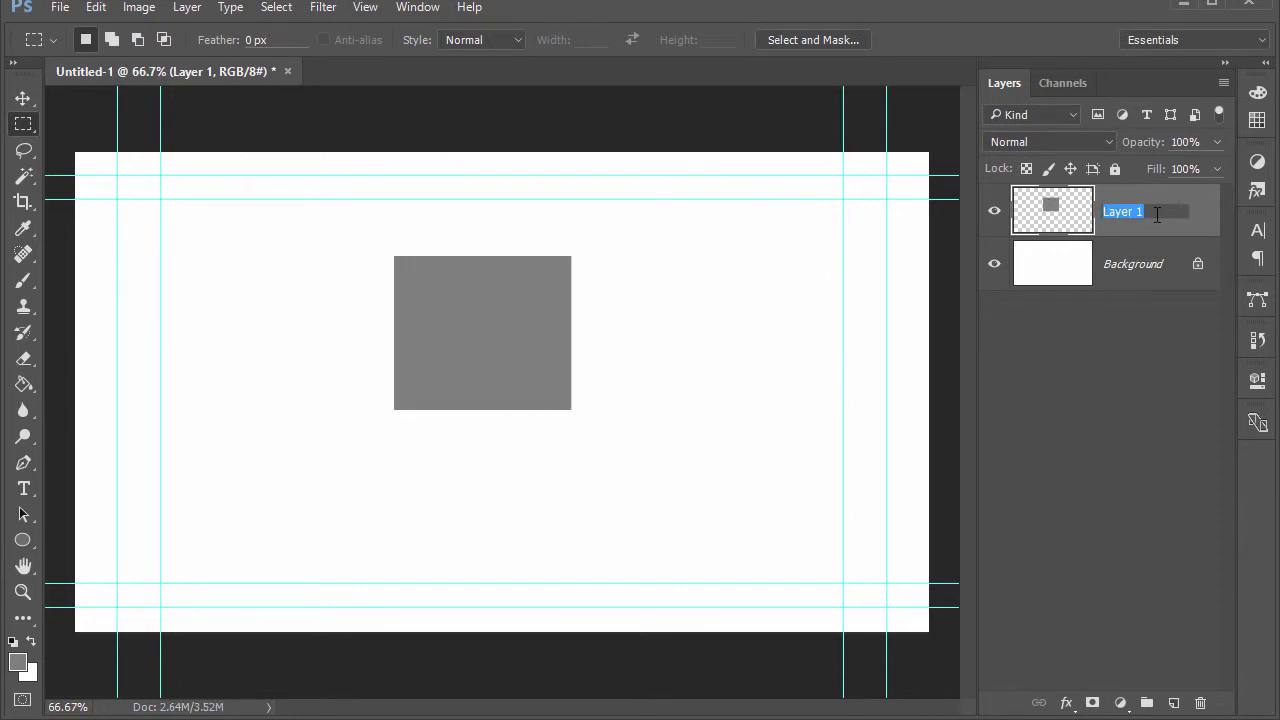
pyautogui.click(1171, 352)
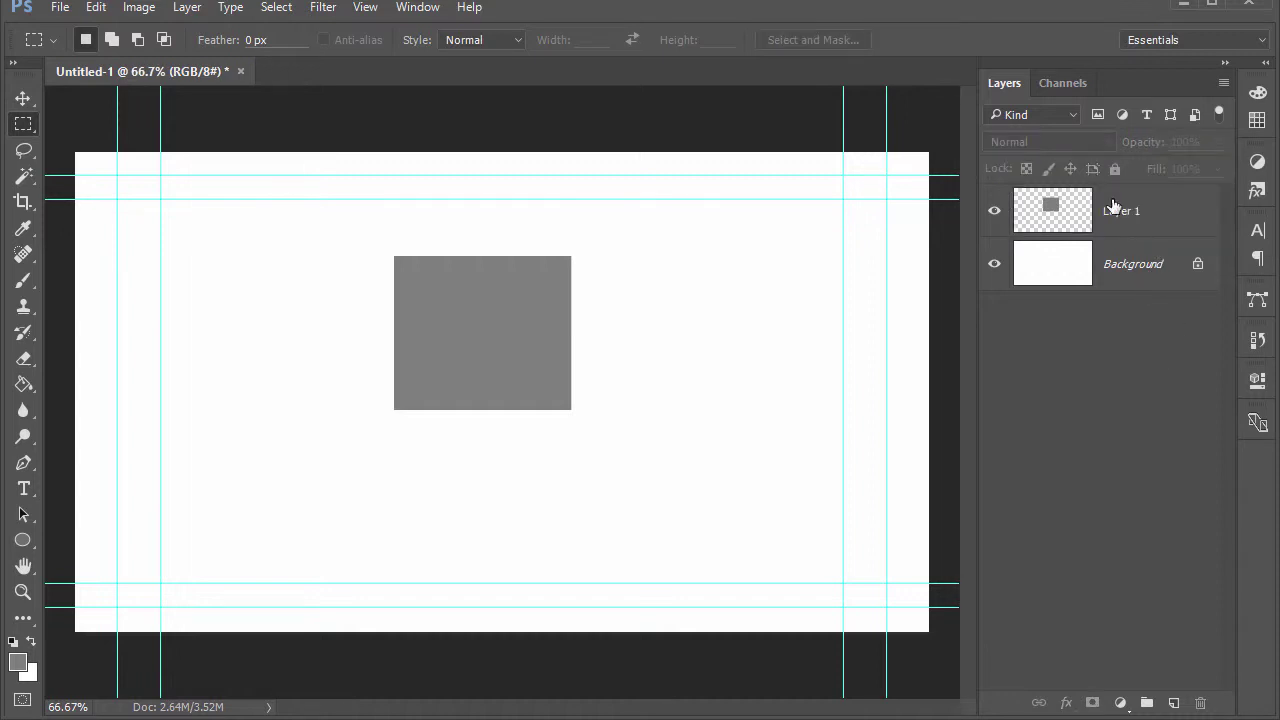
pyautogui.click(1178, 210)
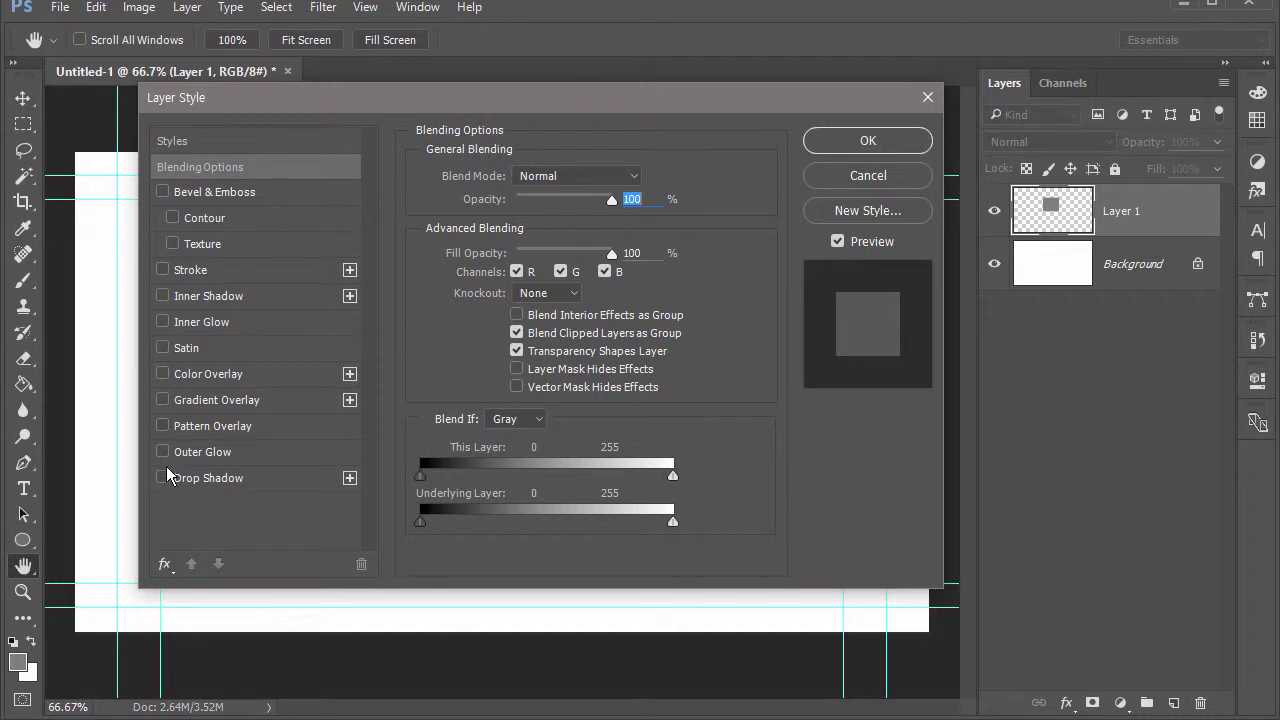
pyautogui.click(868, 140)
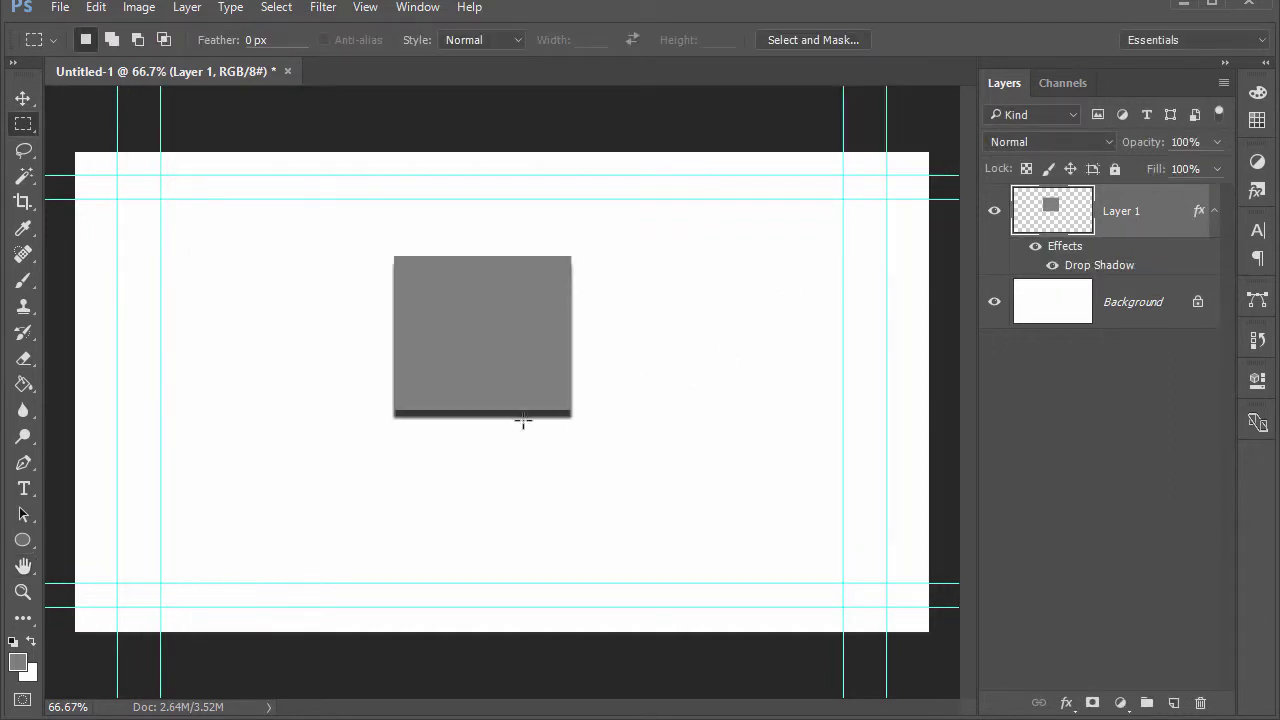
# Set the gray rectangle's drop shadow angle to 135° and adjust its distance.
pyautogui.doubleClick(1101, 266)
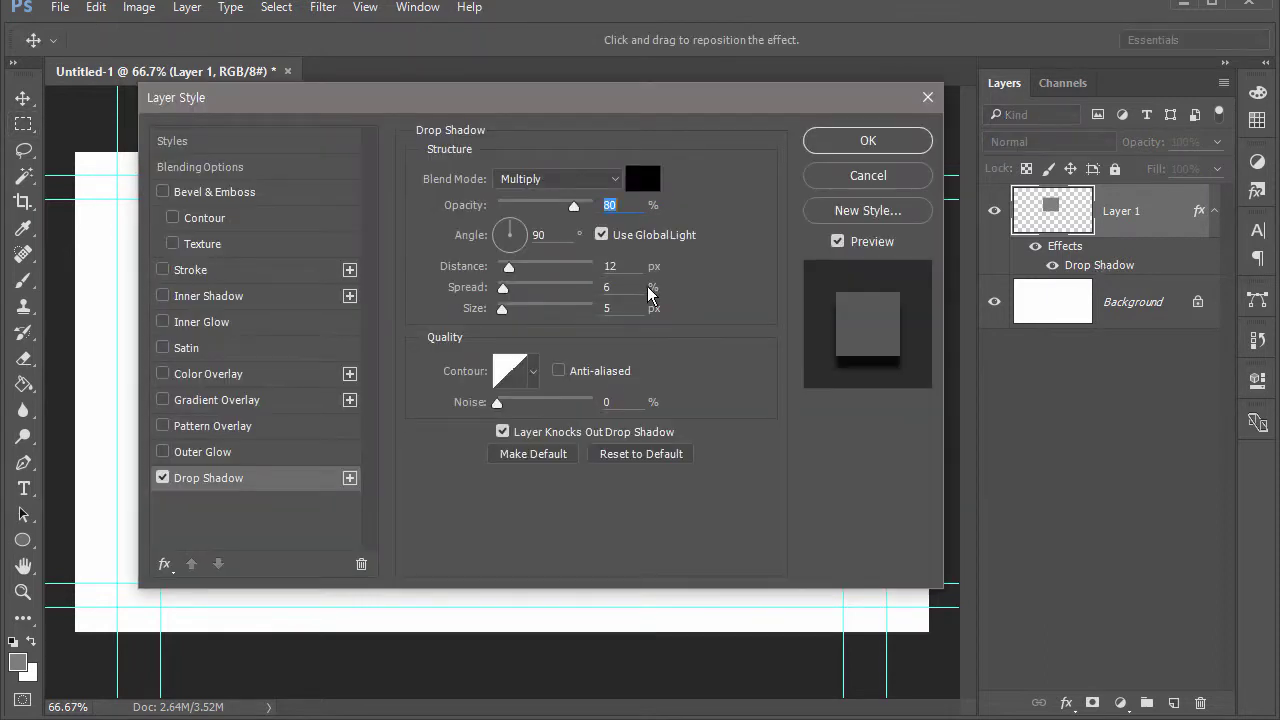
pyautogui.click(509, 231)
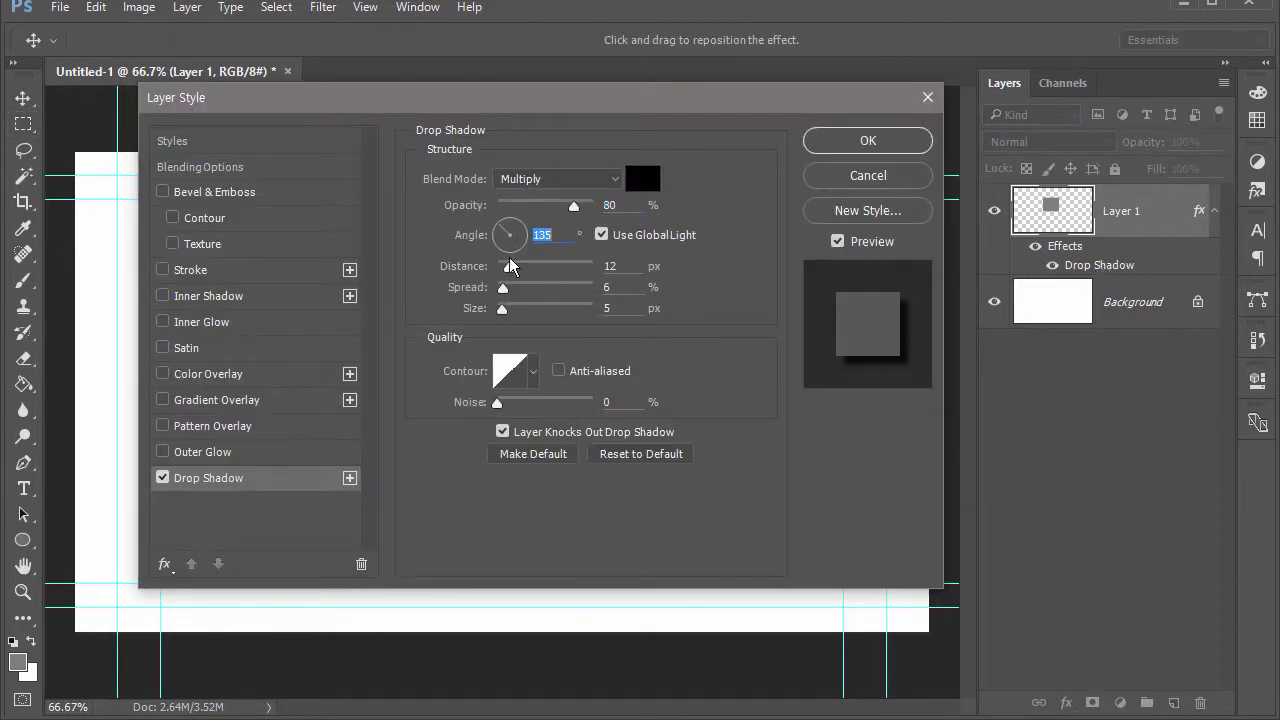
pyautogui.moveTo(508, 272)
pyautogui.mouseDown()
pyautogui.moveTo(533, 297)
pyautogui.moveTo(514, 310)
pyautogui.moveTo(507, 290)
pyautogui.moveTo(536, 290)
pyautogui.moveTo(518, 289)
pyautogui.mouseUp()
pyautogui.click(870, 146)
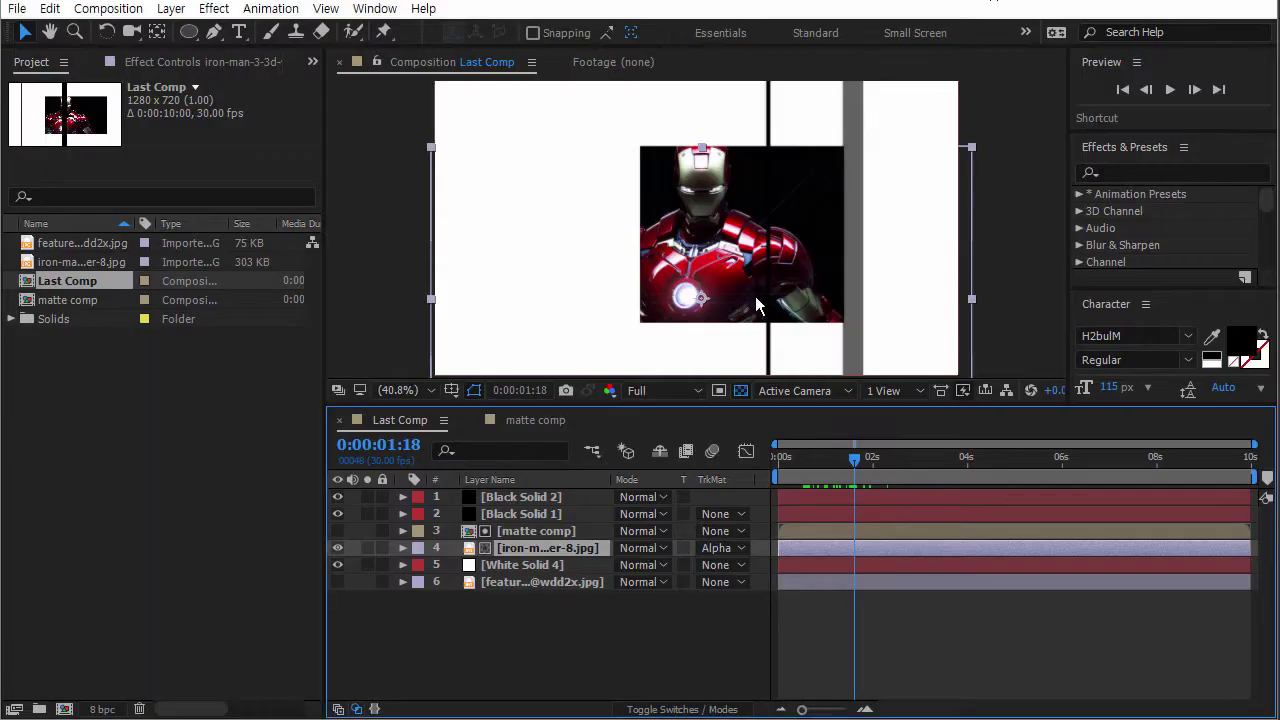
# Switch to After Effects and apply a Drop Shadow layer style to the iron-man image layer in Last Comp.
pyautogui.click(523, 649)
pyautogui.click(533, 545)
pyautogui.click(171, 9)
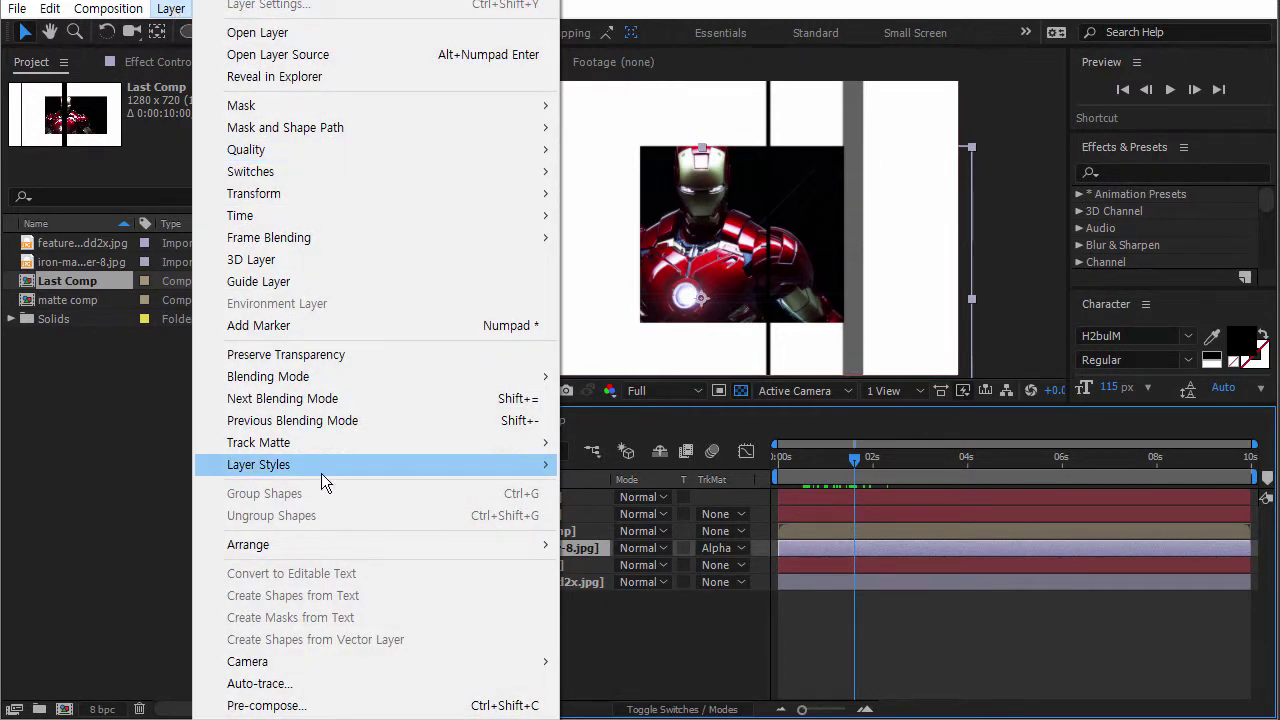
pyautogui.moveTo(324, 470)
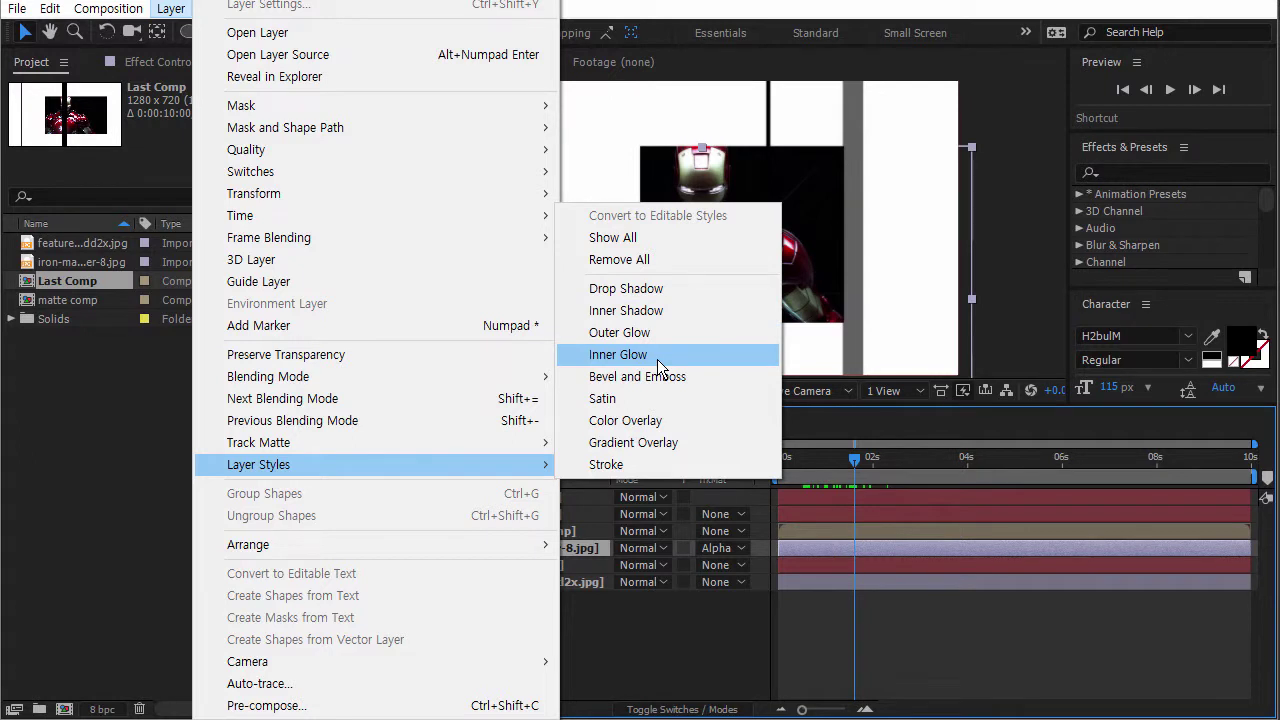
pyautogui.click(630, 289)
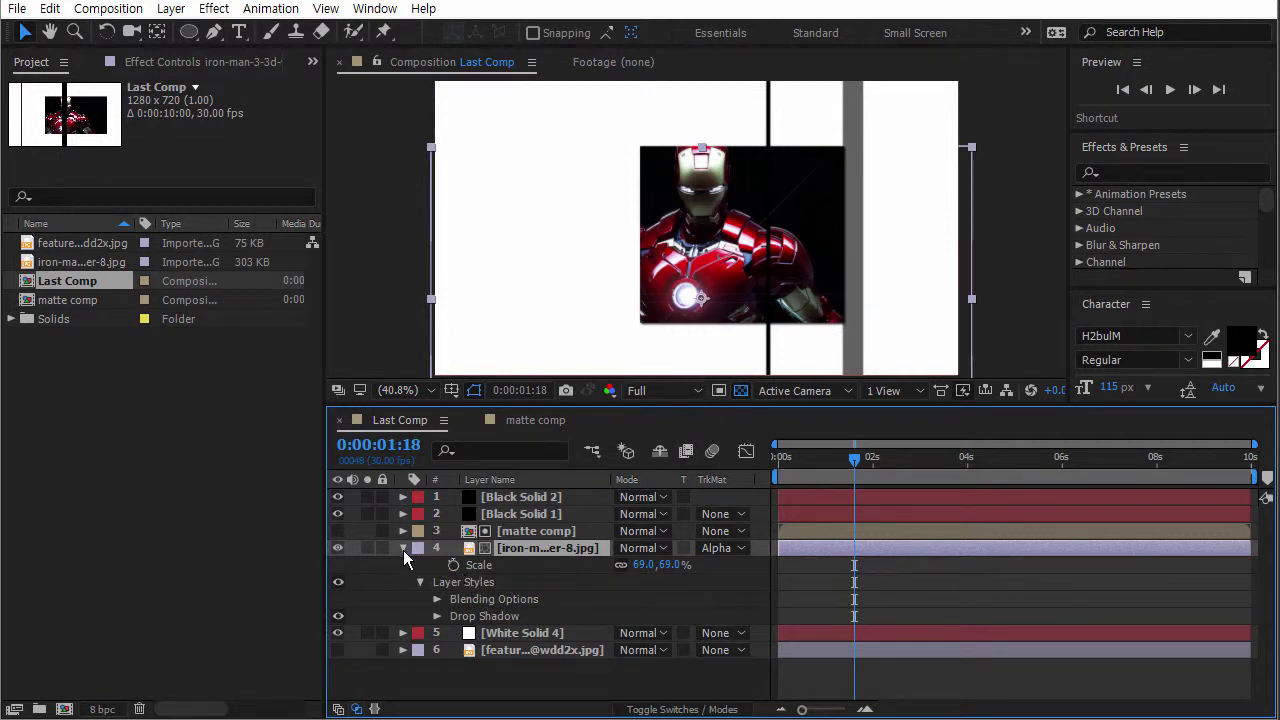
# Mark every layer except the iron-man image as shy and hide the shy layers from the Last Comp timeline.
pyautogui.click(420, 582)
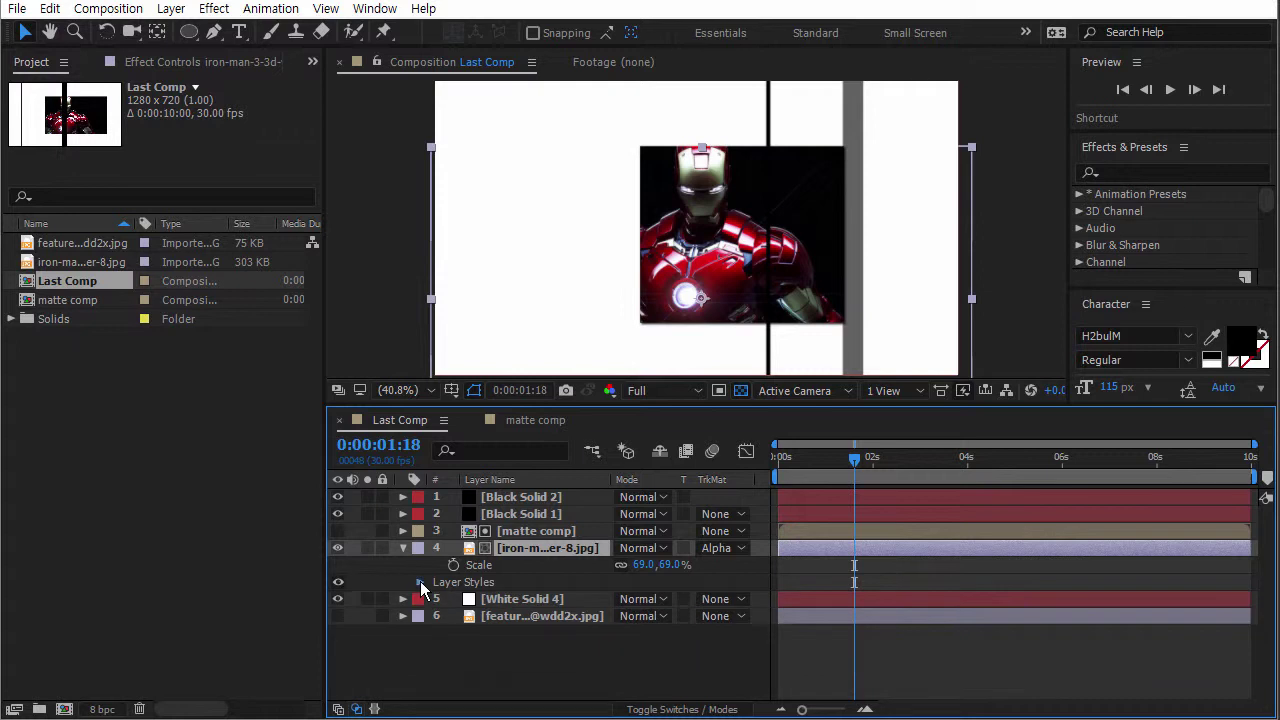
pyautogui.click(420, 582)
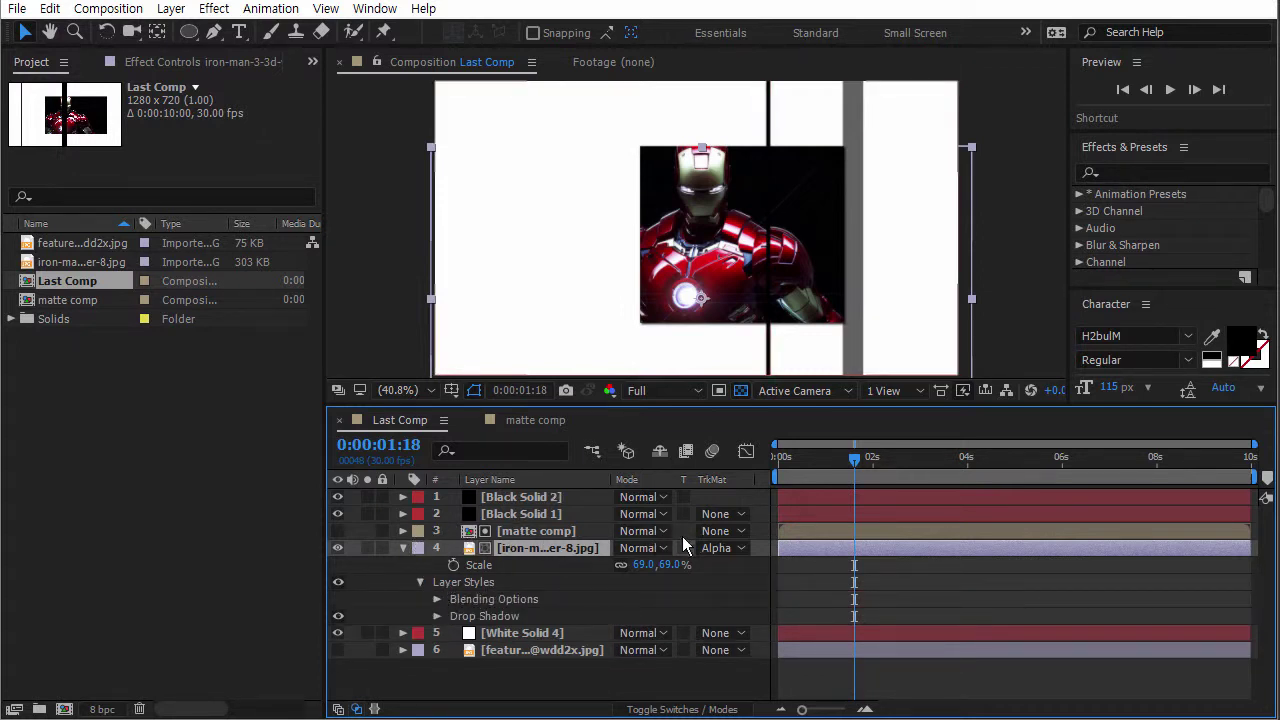
pyautogui.click(680, 709)
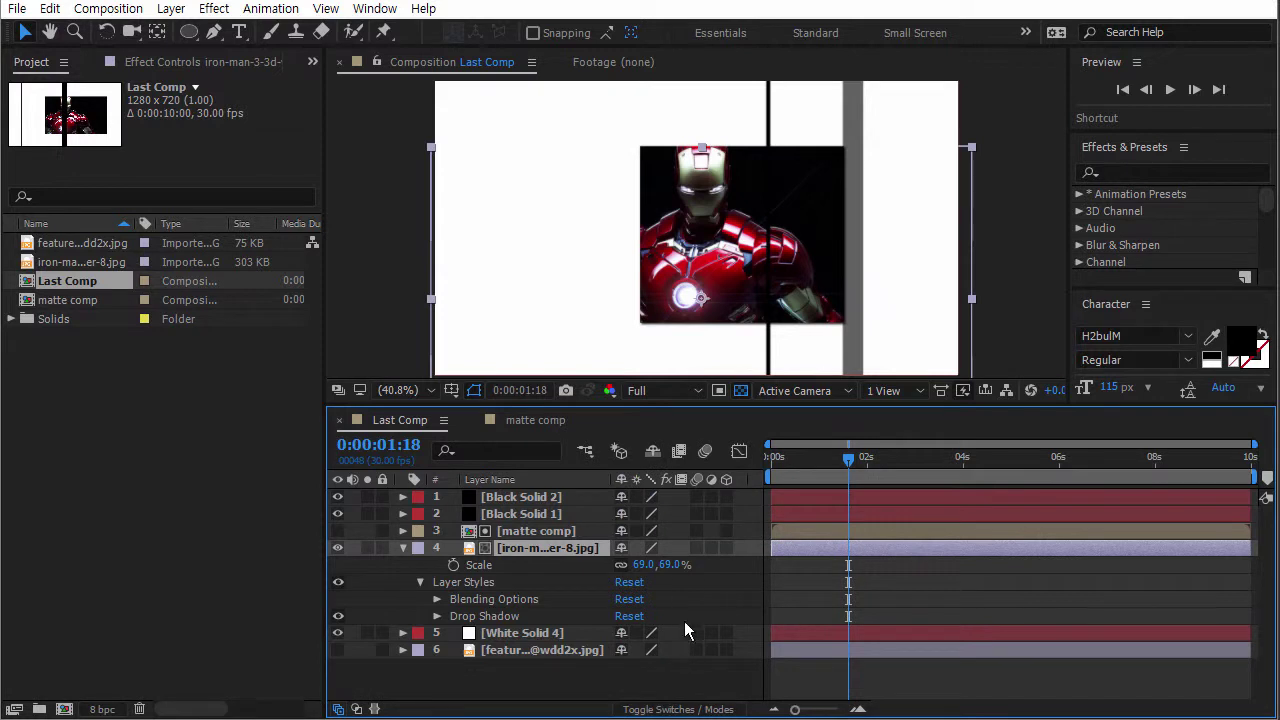
pyautogui.click(621, 531)
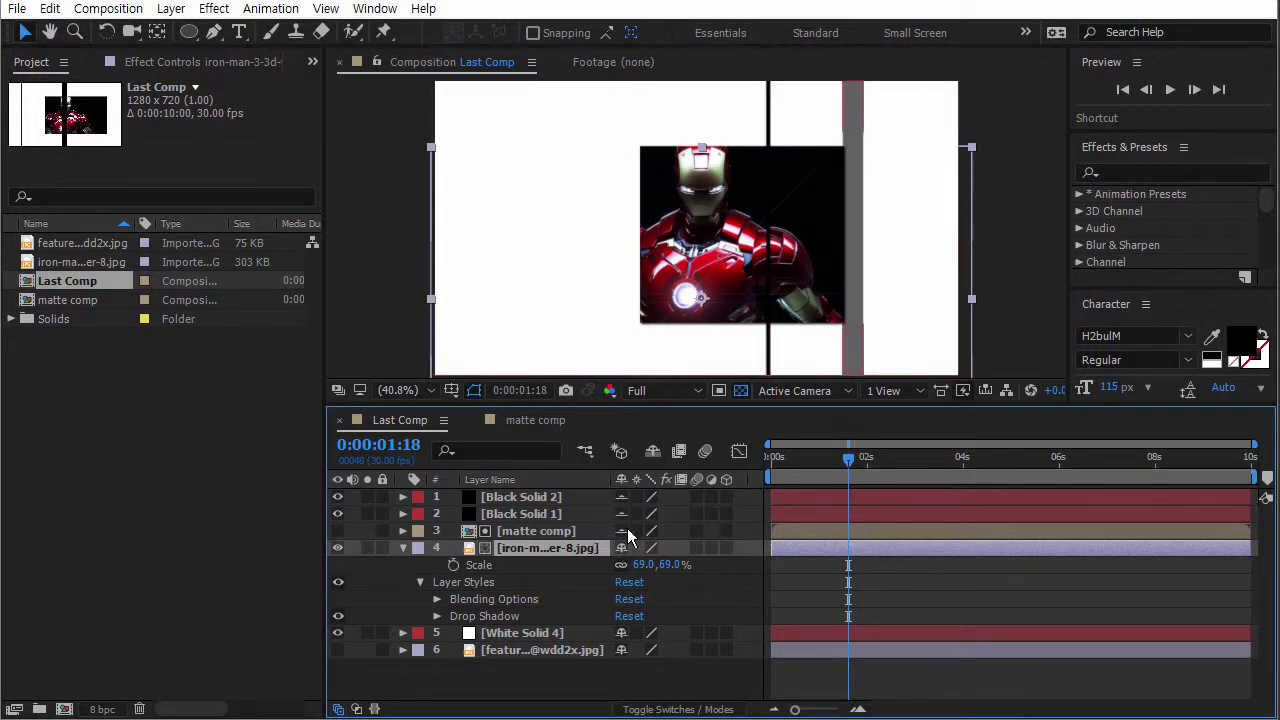
pyautogui.click(621, 633)
pyautogui.click(621, 650)
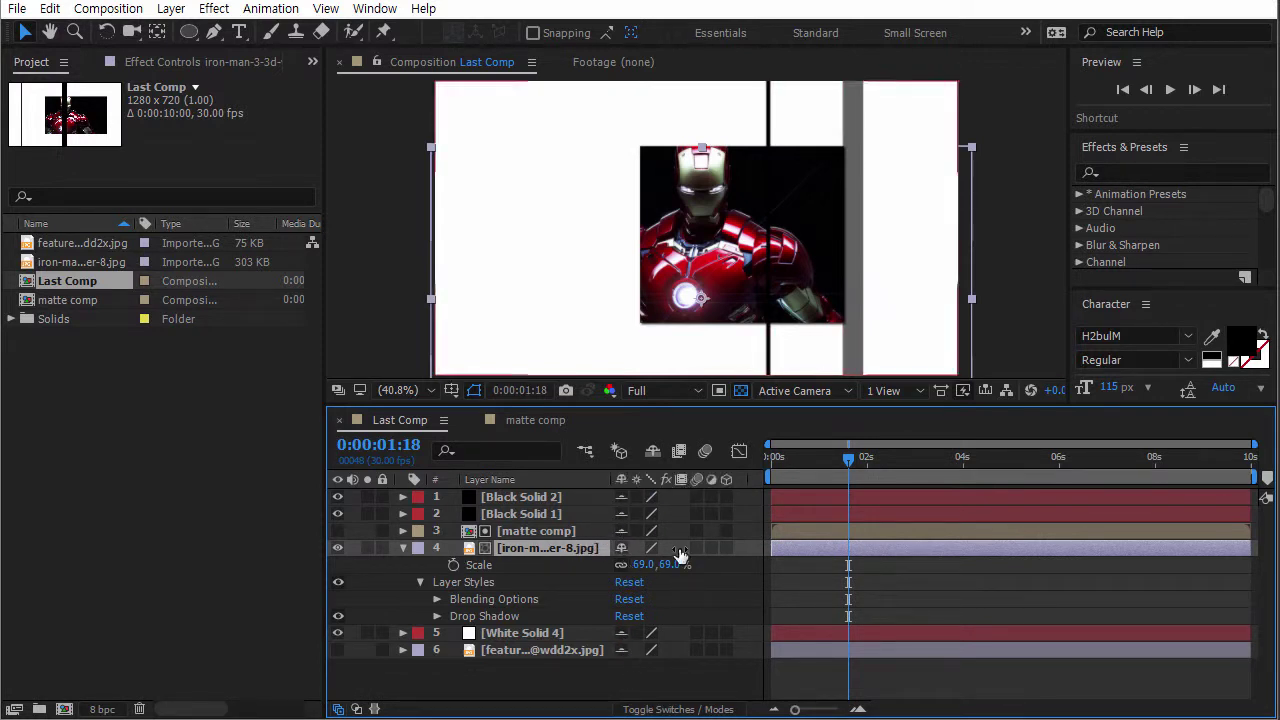
pyautogui.click(653, 452)
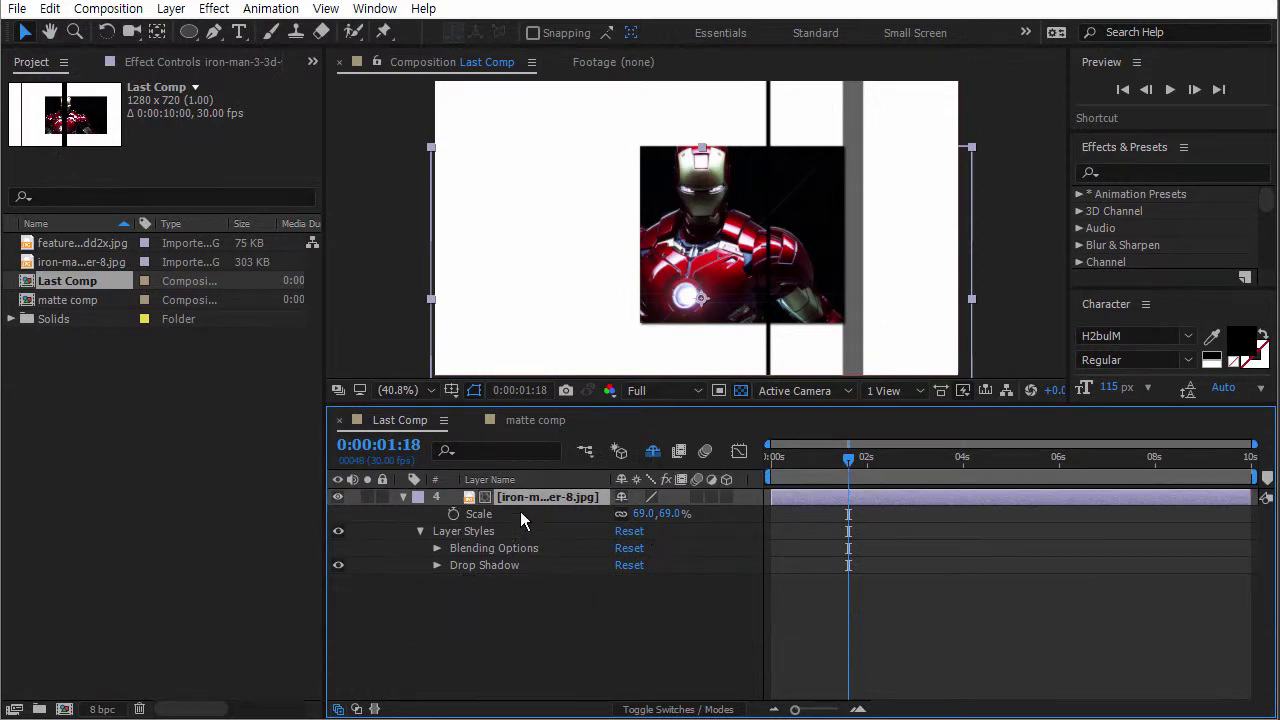
pyautogui.click(652, 452)
pyautogui.click(652, 452)
# Set the iron-man layer's drop shadow to distance 22, spread 9%, size 42 and opacity 50%.
pyautogui.click(436, 565)
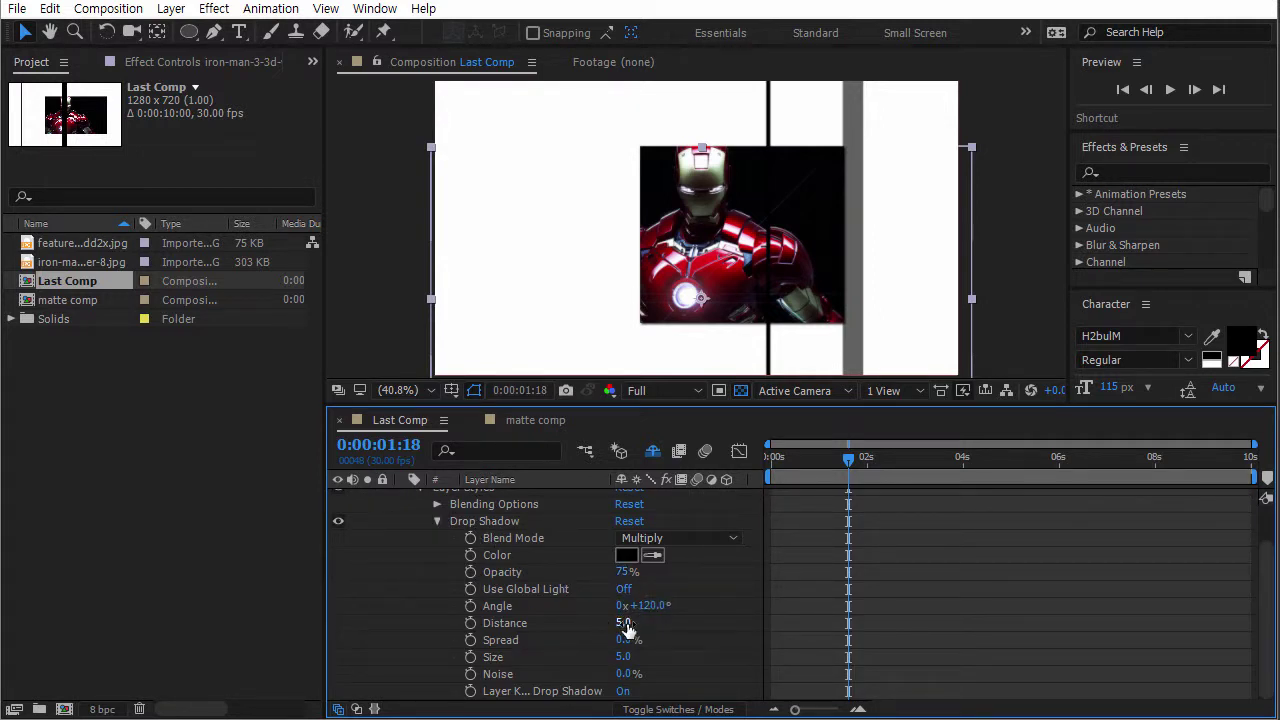
pyautogui.moveTo(626, 624)
pyautogui.mouseDown()
pyautogui.moveTo(646, 623)
pyautogui.moveTo(646, 656)
pyautogui.moveTo(661, 657)
pyautogui.moveTo(630, 641)
pyautogui.moveTo(663, 641)
pyautogui.moveTo(638, 640)
pyautogui.mouseUp()
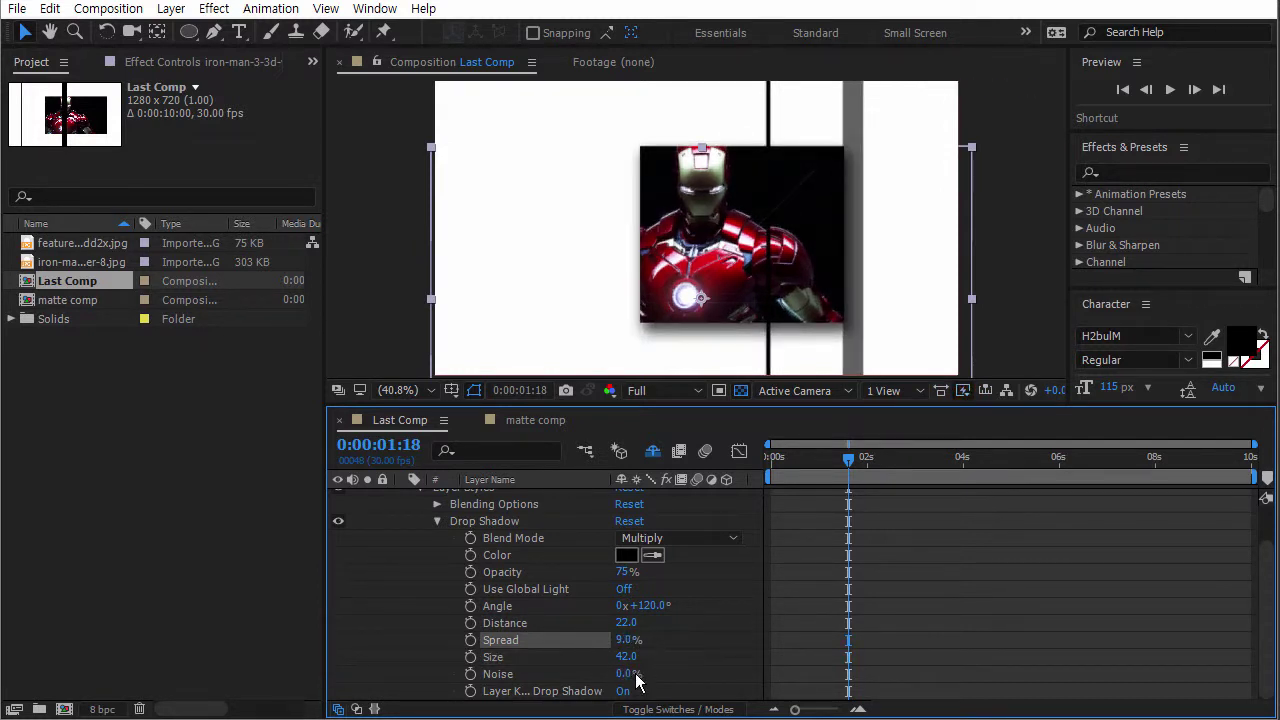
pyautogui.moveTo(625, 656); pyautogui.dragTo(625, 660)
pyautogui.moveTo(627, 582)
pyautogui.mouseDown()
pyautogui.moveTo(602, 577)
pyautogui.moveTo(631, 571)
pyautogui.mouseUp()
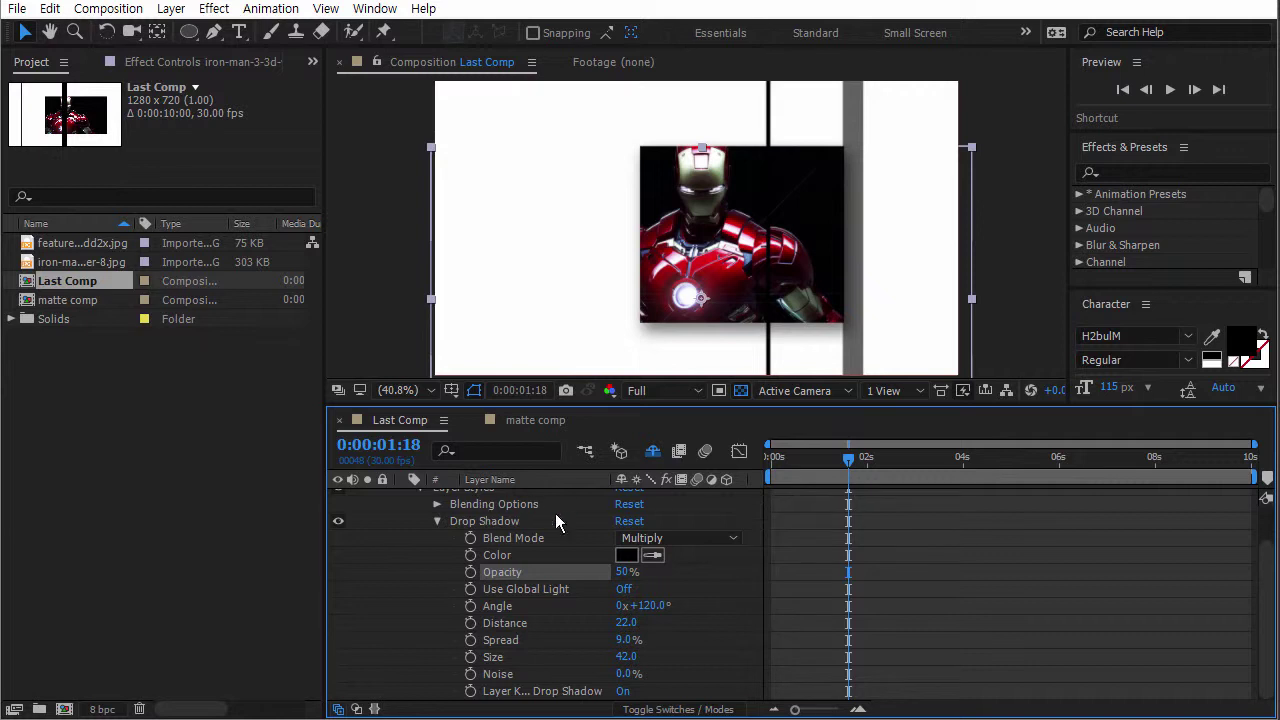
# Preview Last Comp from the first frame to check the drop shadow on the wiggling image reveal.
pyautogui.moveTo(843, 460); pyautogui.dragTo(768, 461)
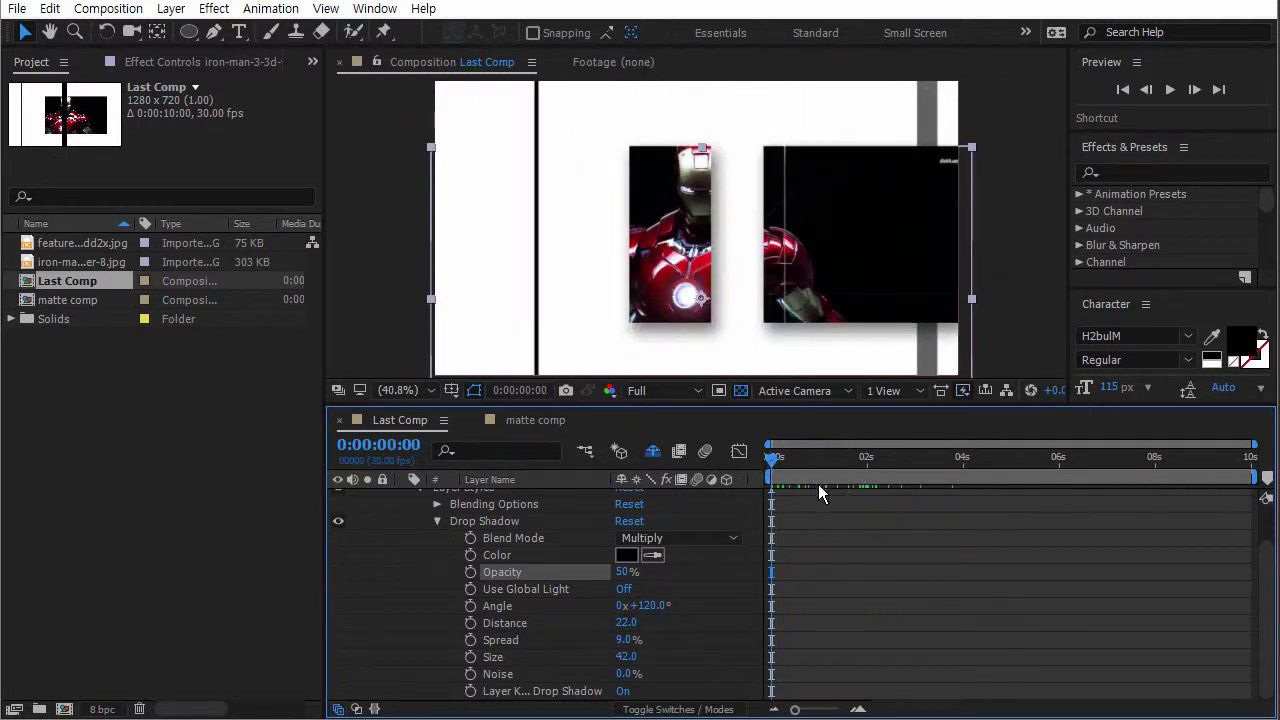
pyautogui.click(1170, 90)
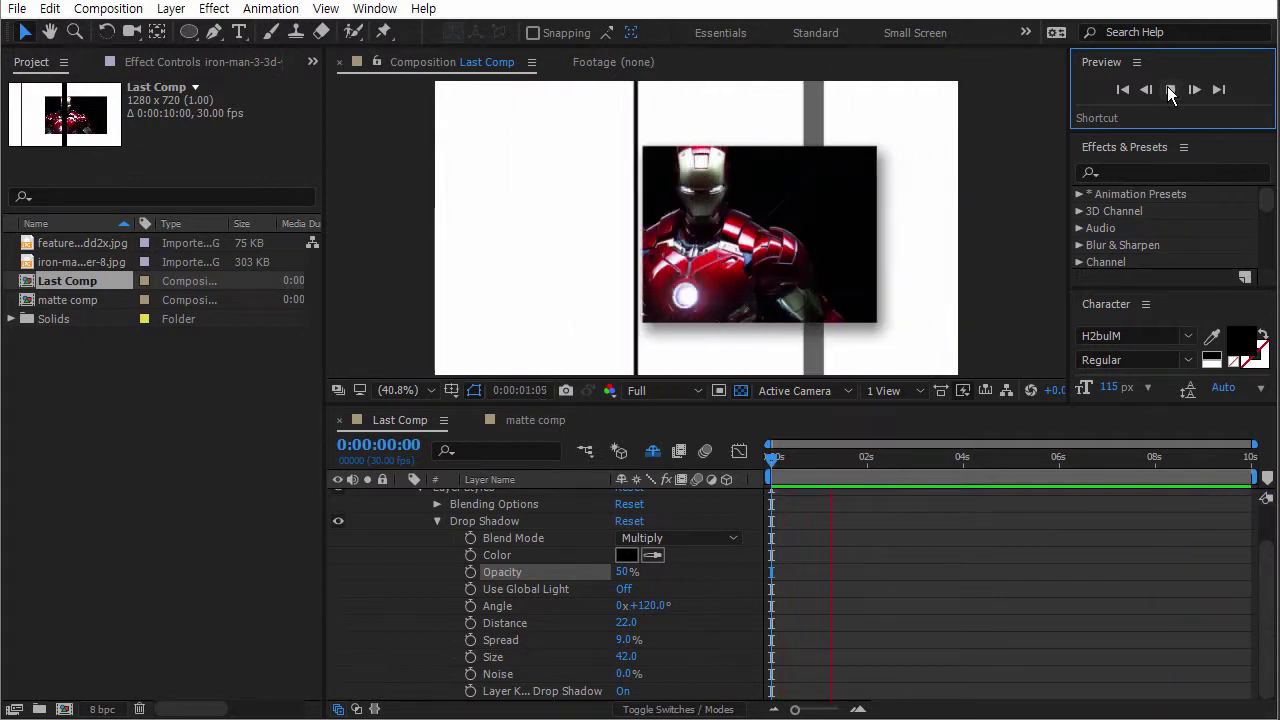
pyautogui.click(1170, 90)
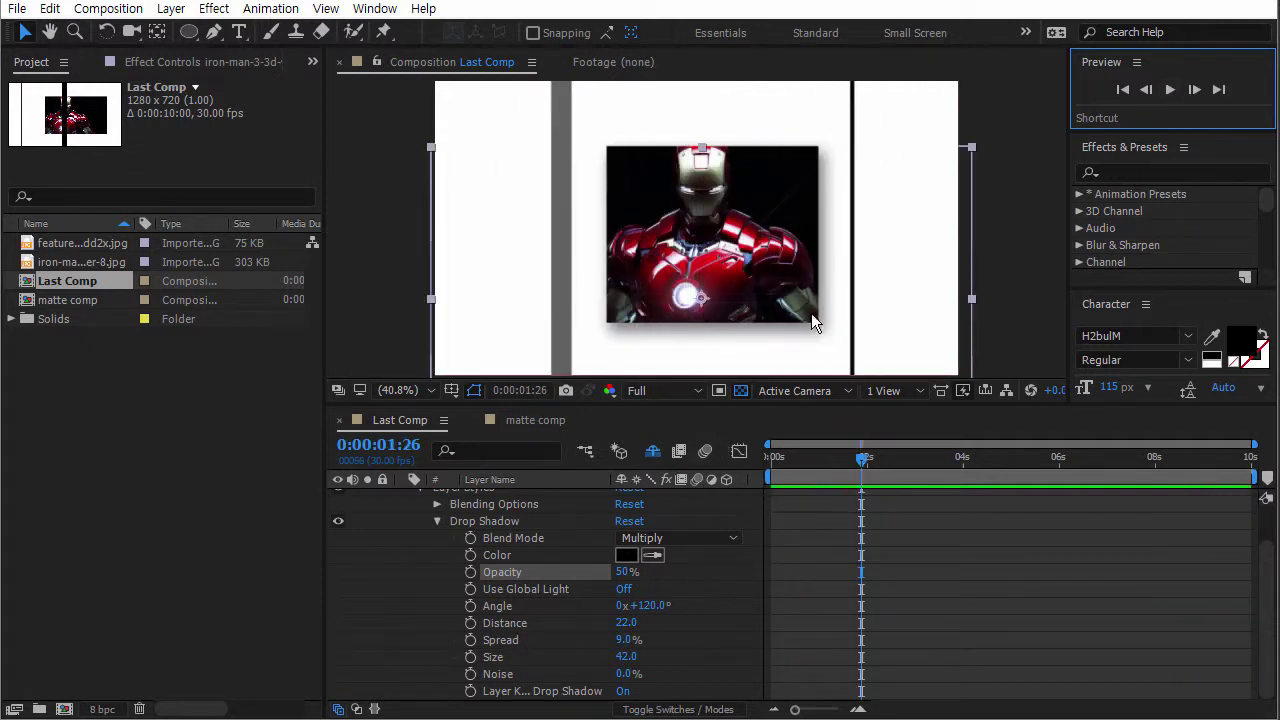
# Open matte comp and toggle the three white solids' visibility off and on to examine the matte shapes.
pyautogui.click(534, 420)
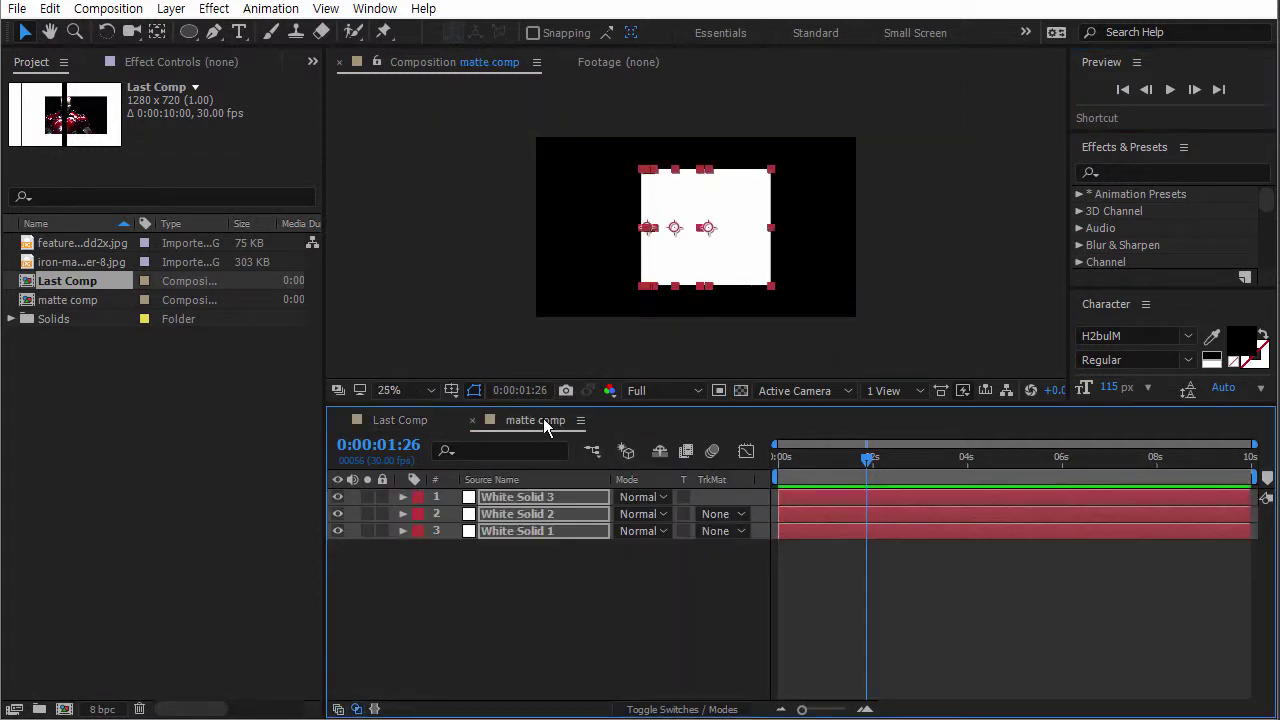
pyautogui.click(578, 569)
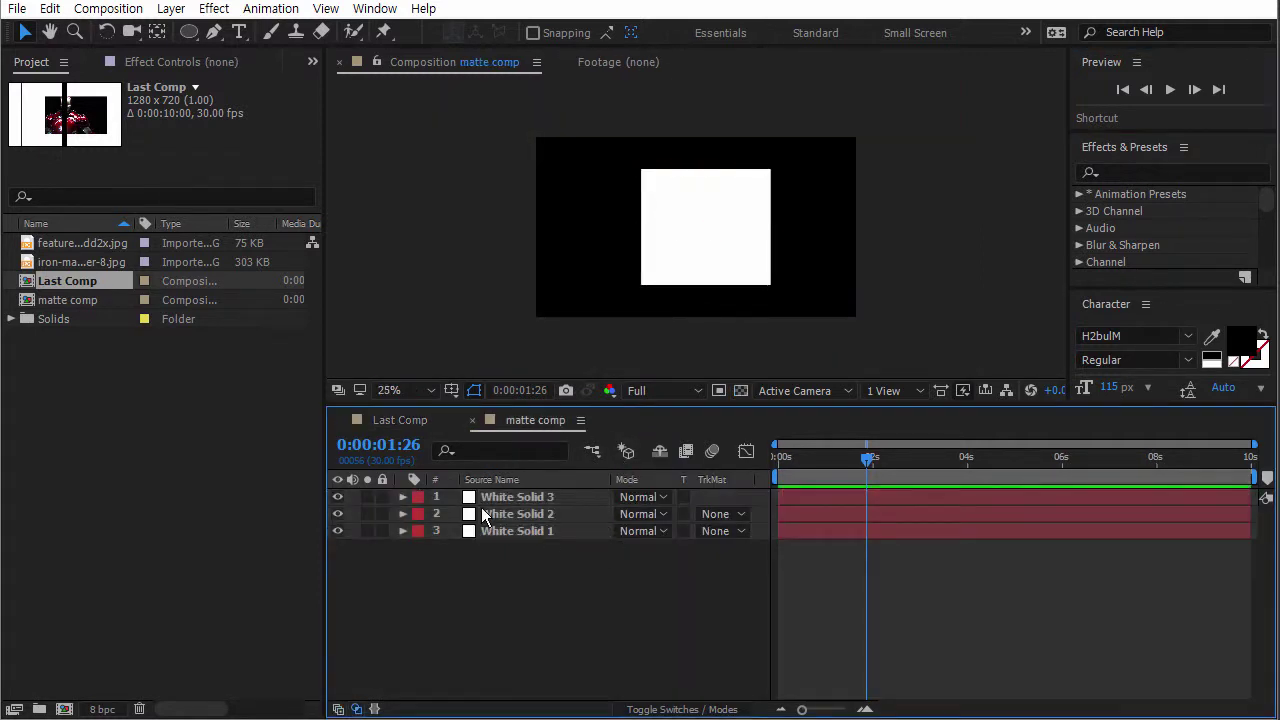
pyautogui.click(337, 497)
pyautogui.click(337, 497)
pyautogui.click(335, 523)
pyautogui.click(336, 494)
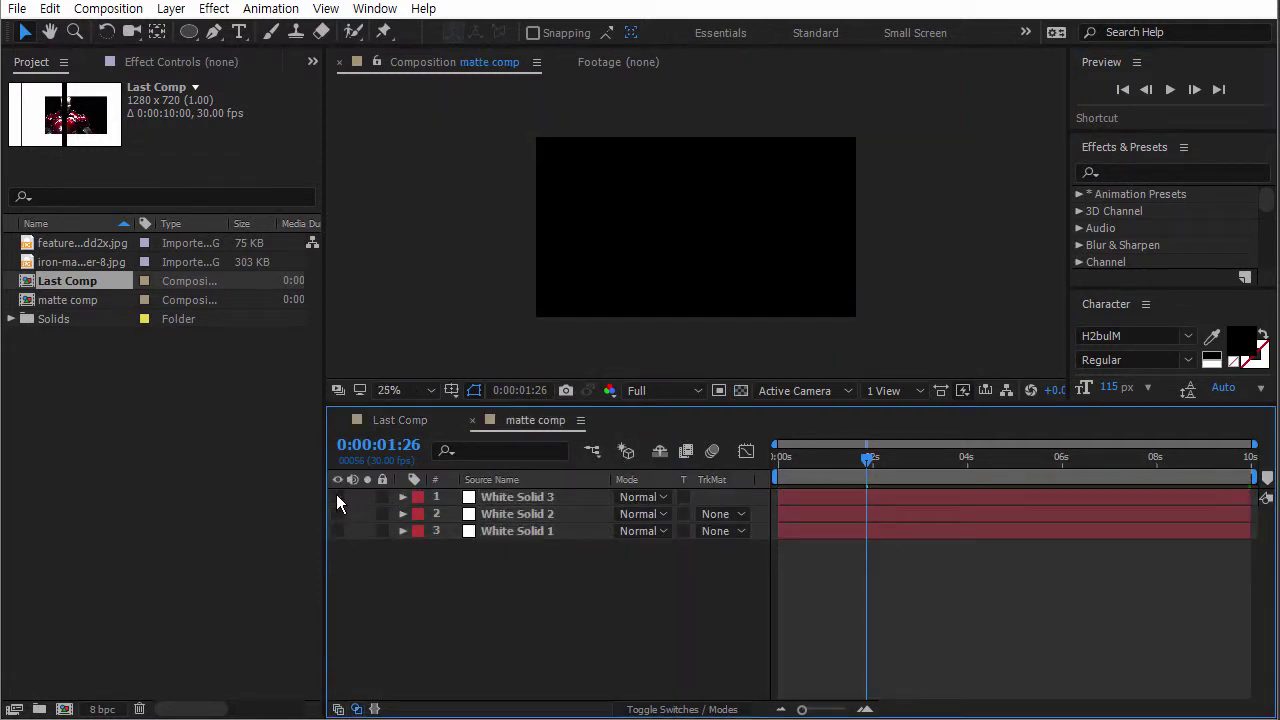
pyautogui.click(336, 497)
pyautogui.moveTo(337, 514); pyautogui.dragTo(338, 528)
# Change the X Position expression of White Solid 3 to wiggle(0.8,800).
pyautogui.click(402, 497)
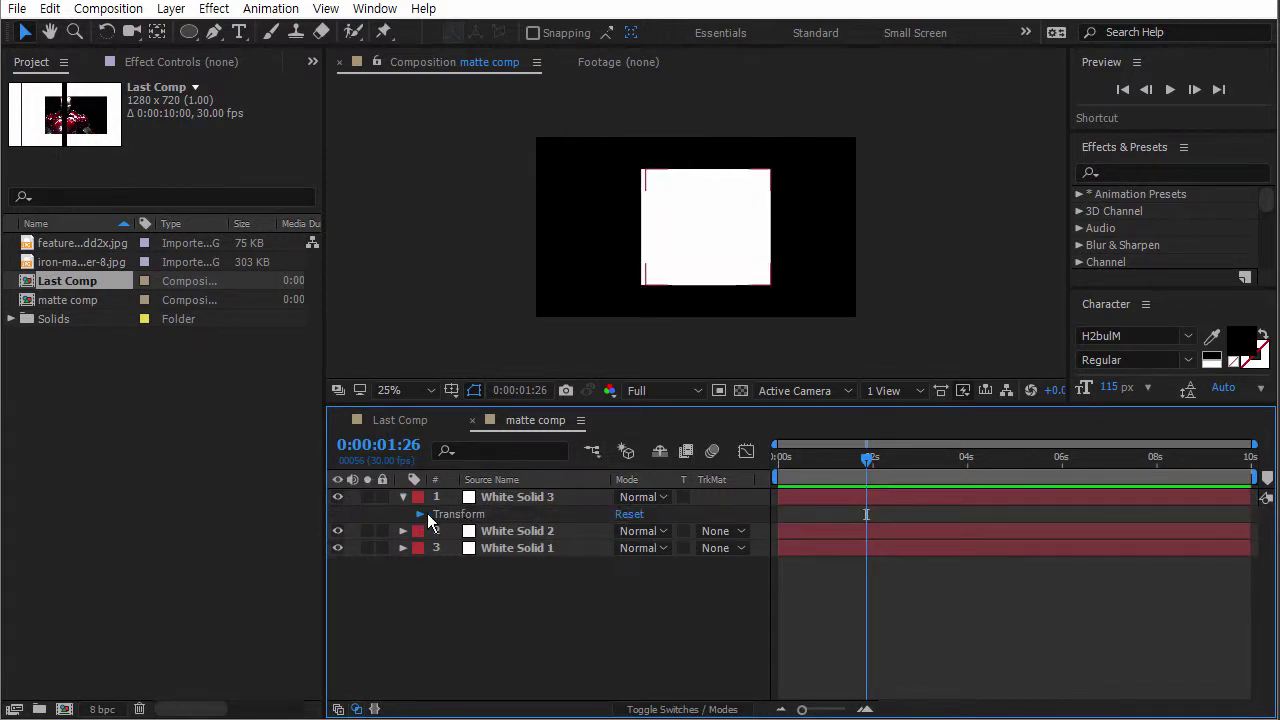
pyautogui.click(427, 513)
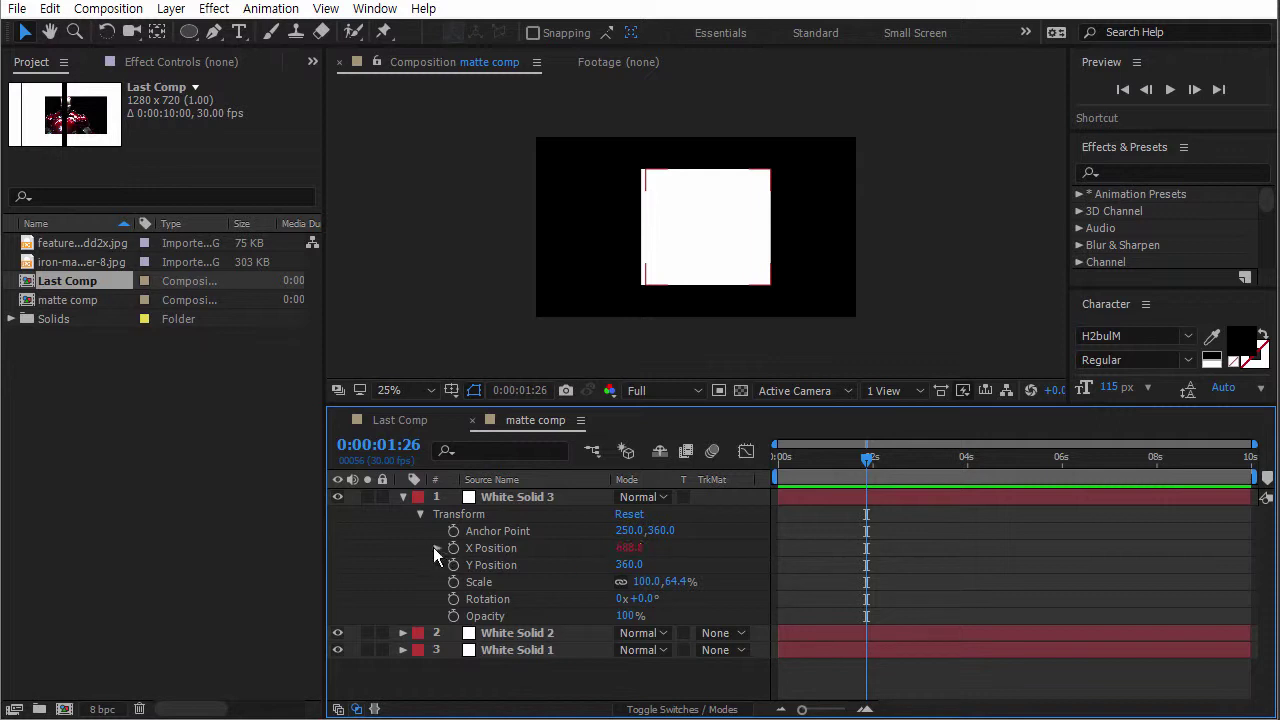
pyautogui.click(533, 497)
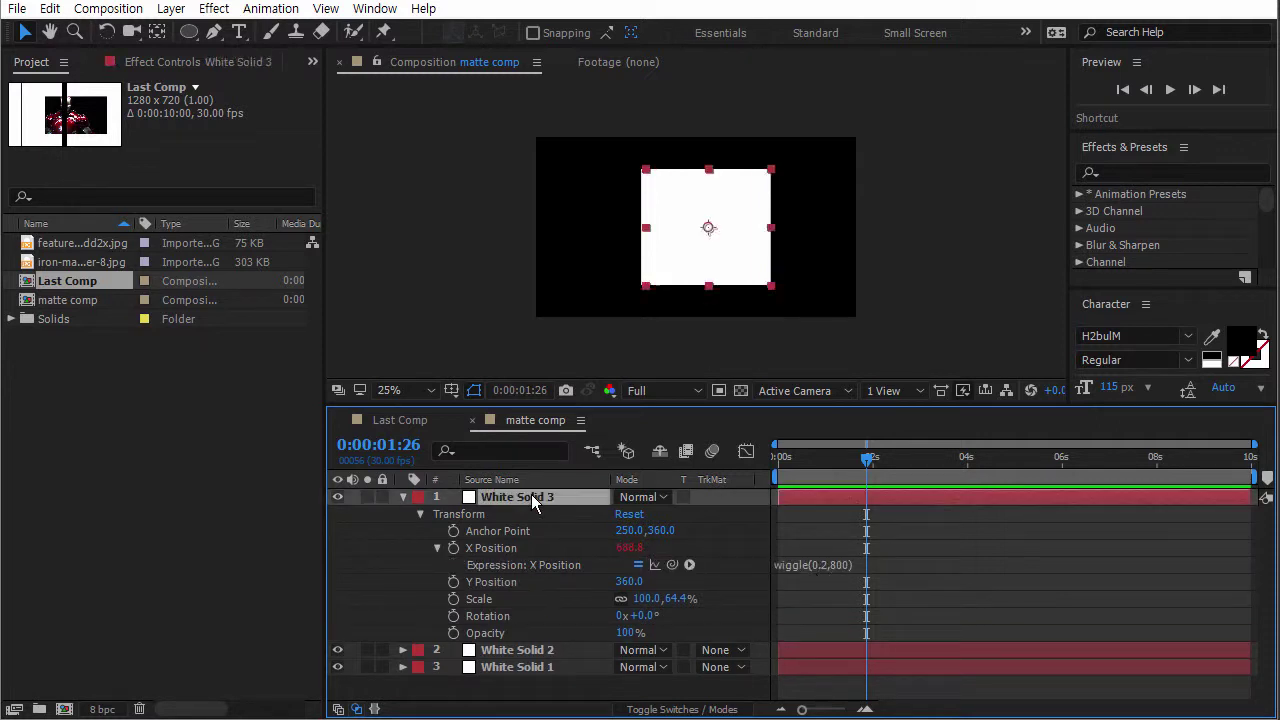
pyautogui.press('u')
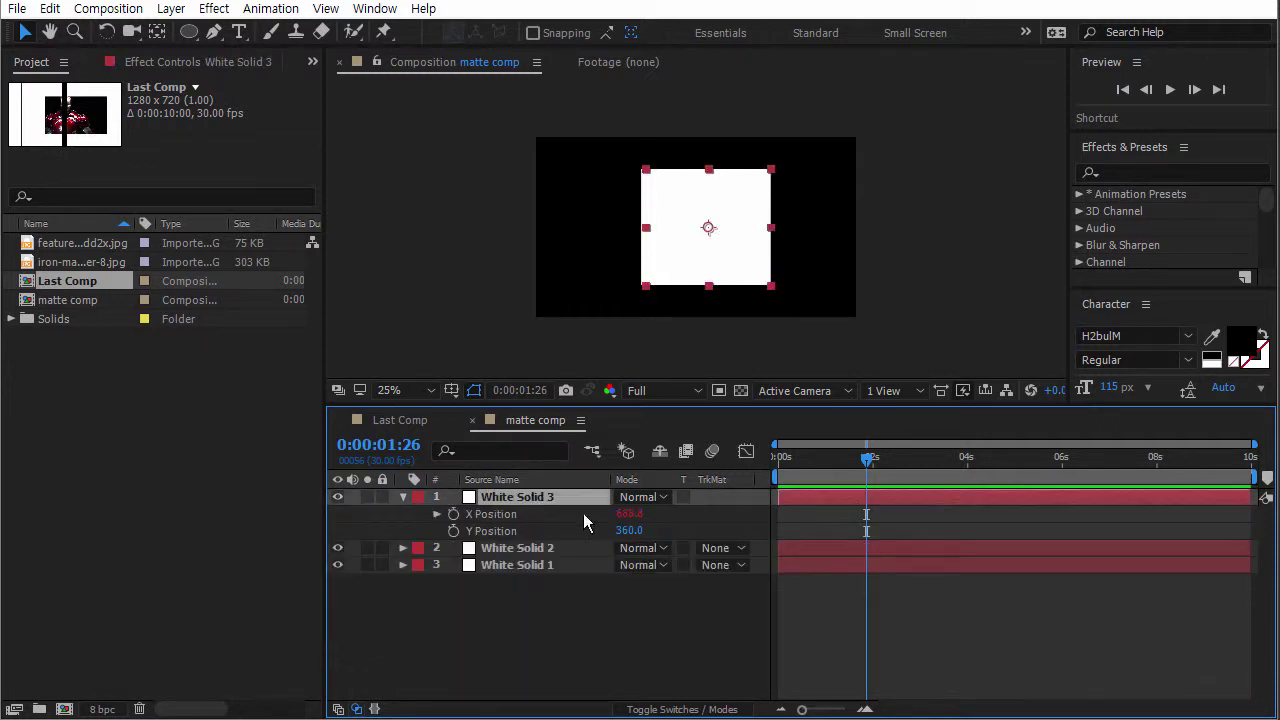
pyautogui.click(437, 514)
pyautogui.click(853, 530)
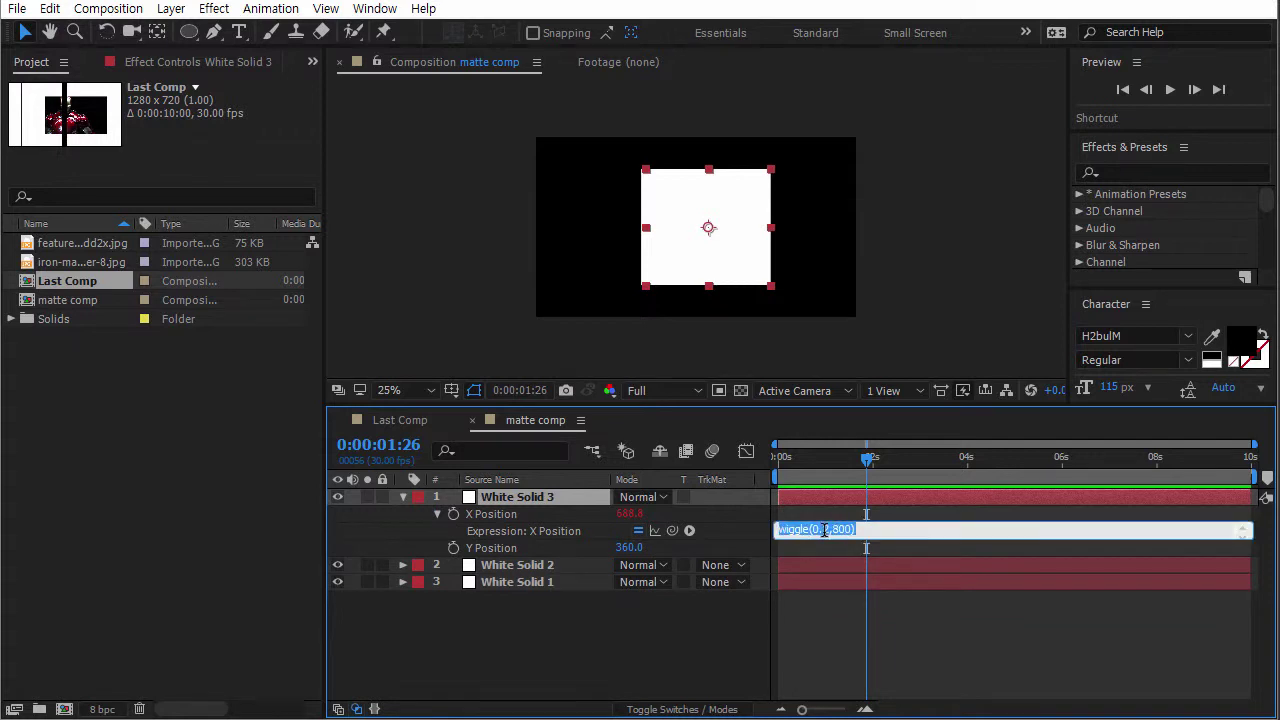
pyautogui.click(823, 530)
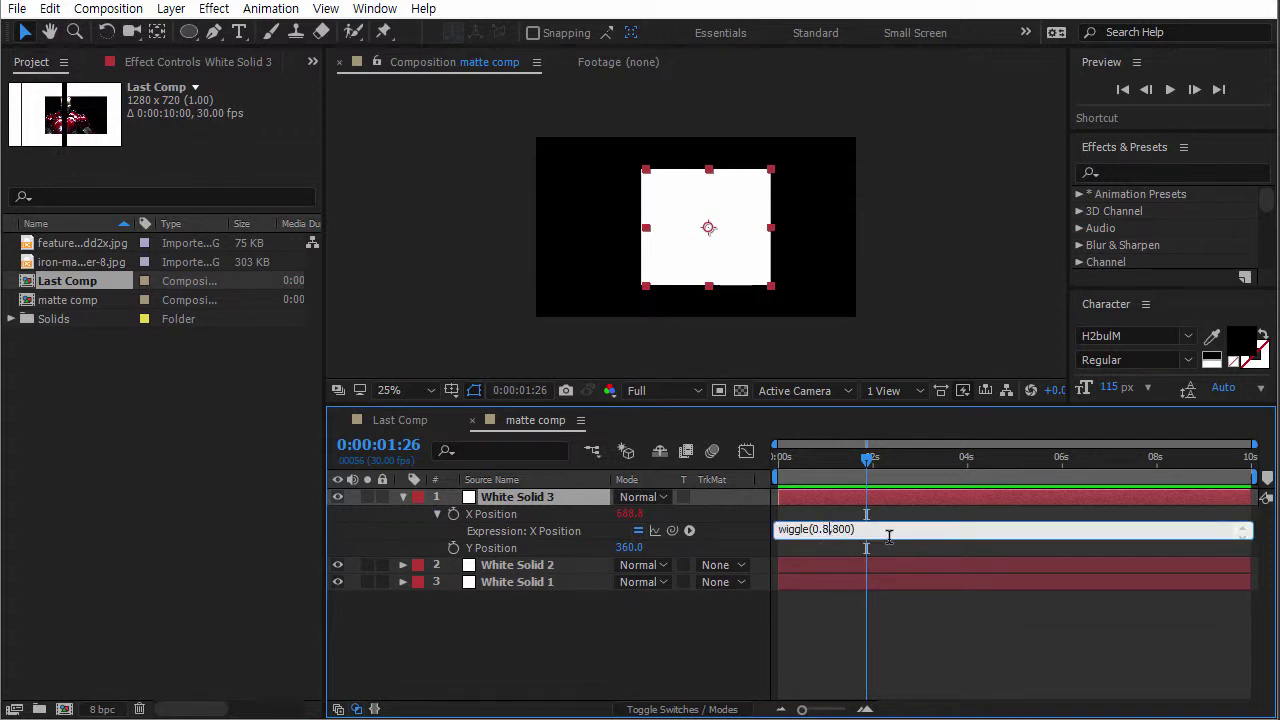
# Return to Last Comp and preview it from the start to check the faster matte wiggle.
pyautogui.click(400, 420)
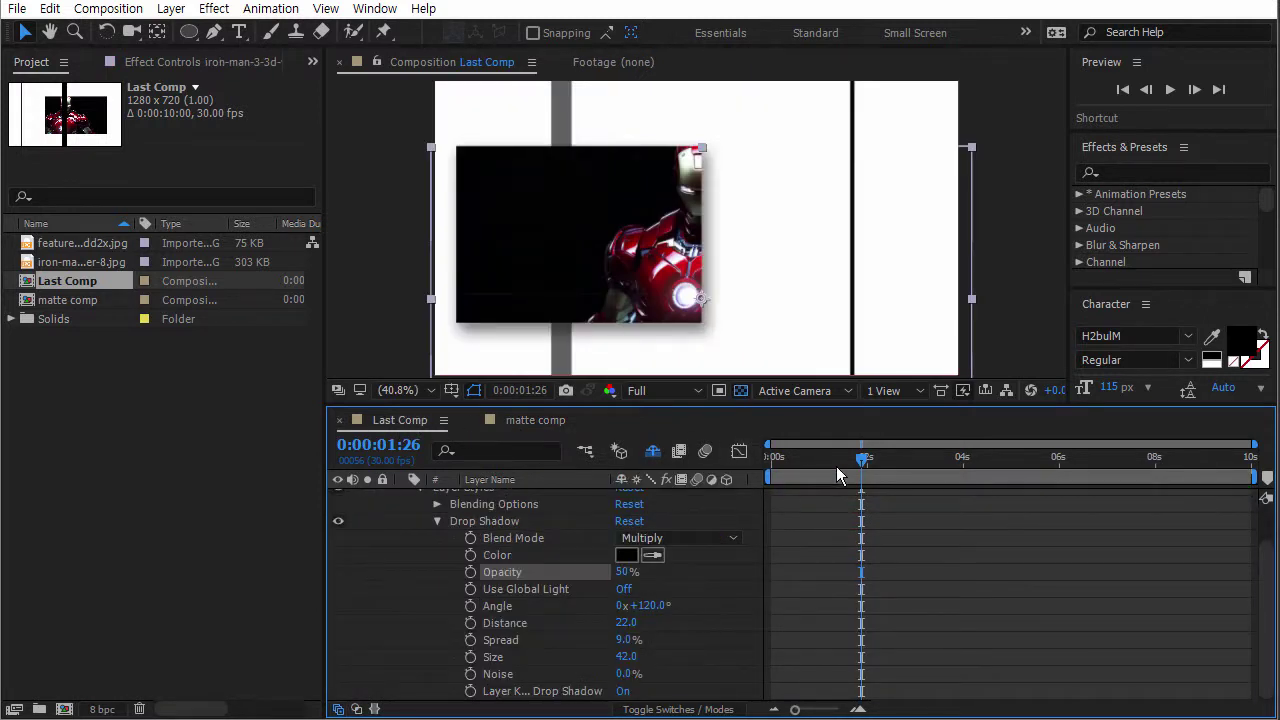
pyautogui.click(772, 457)
pyautogui.click(1169, 90)
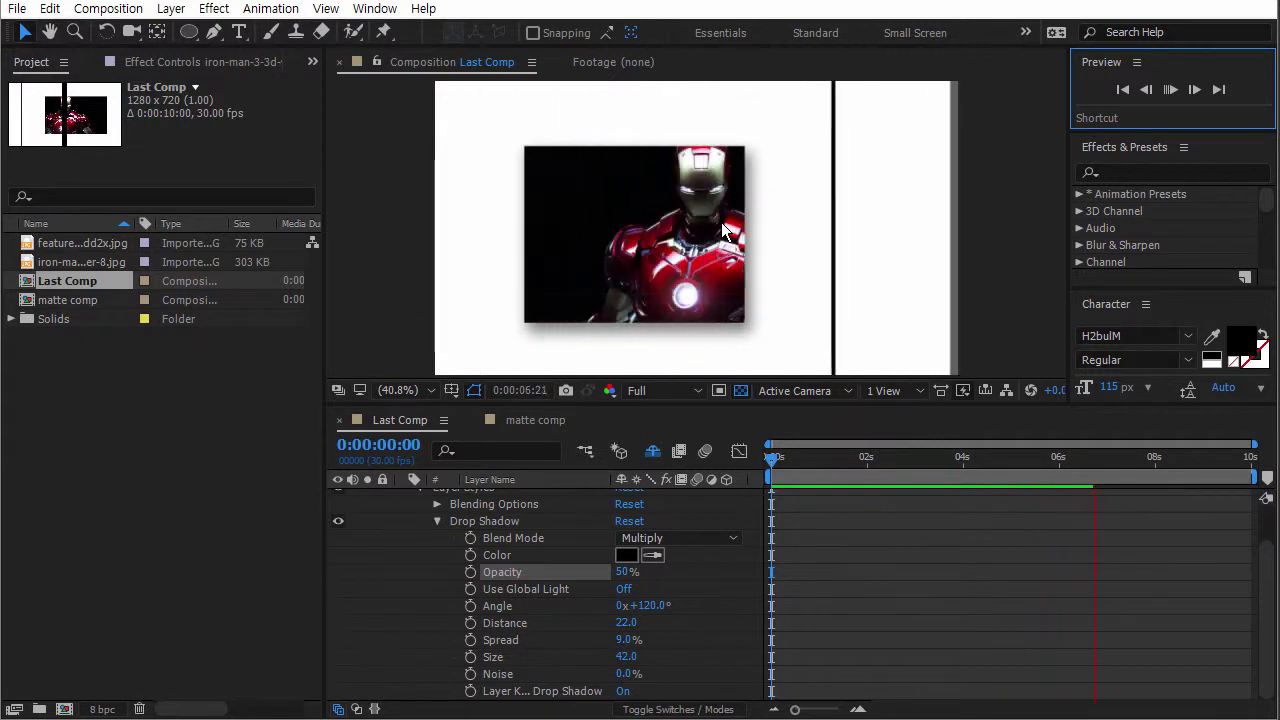
pyautogui.click(1171, 89)
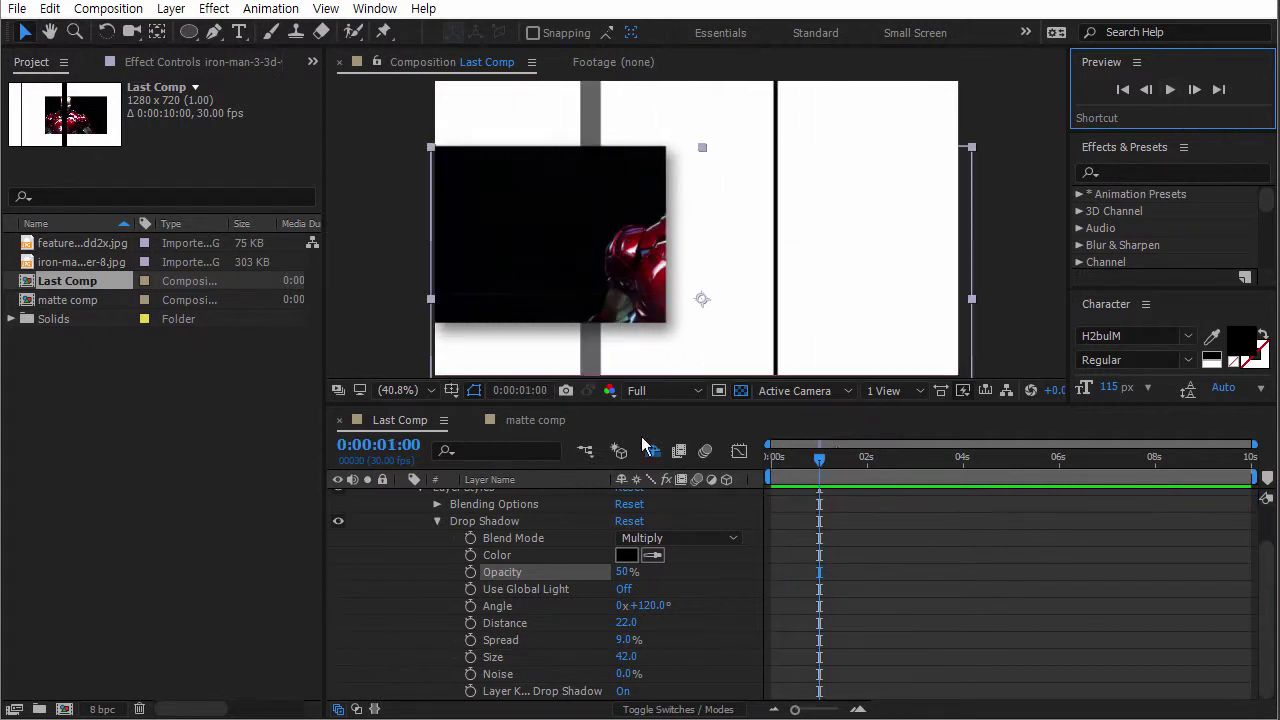
# In matte comp, lower White Solid 3's opacity to 64% at frame 22 and show the transparency grid.
pyautogui.click(537, 422)
pyautogui.click(590, 565)
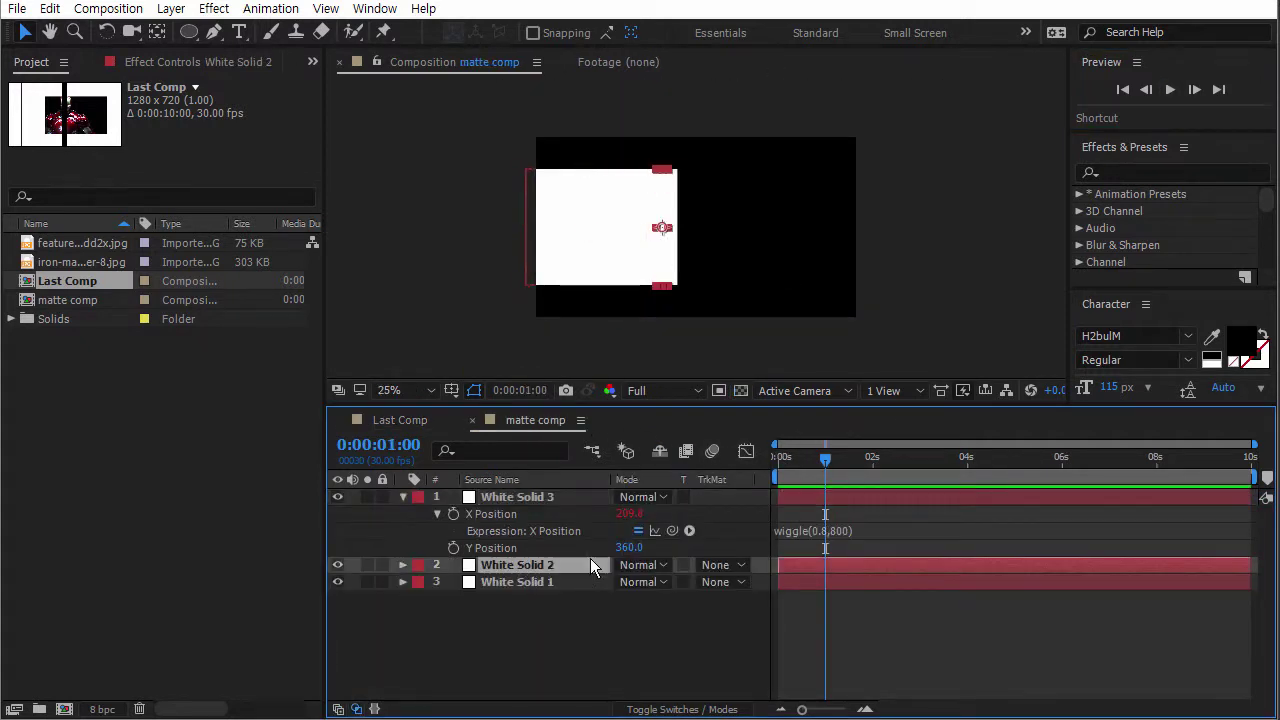
pyautogui.moveTo(826, 461); pyautogui.dragTo(813, 461)
pyautogui.click(520, 497)
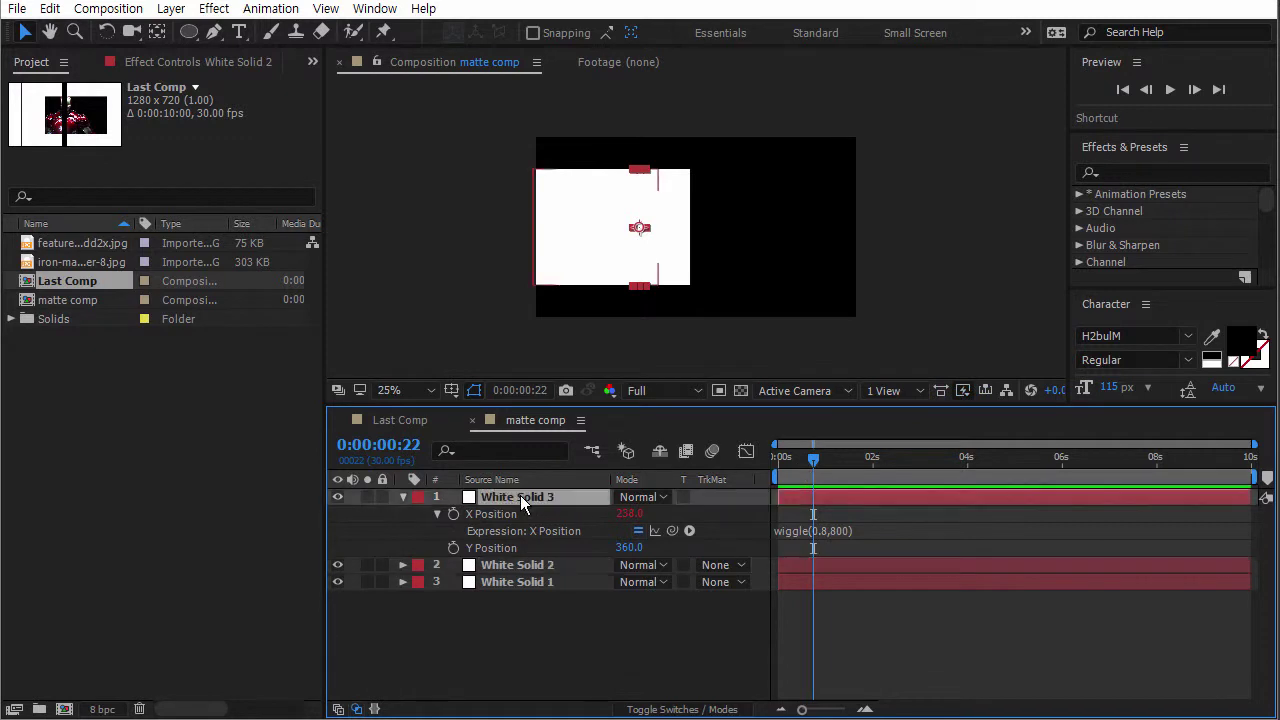
pyautogui.press('t')
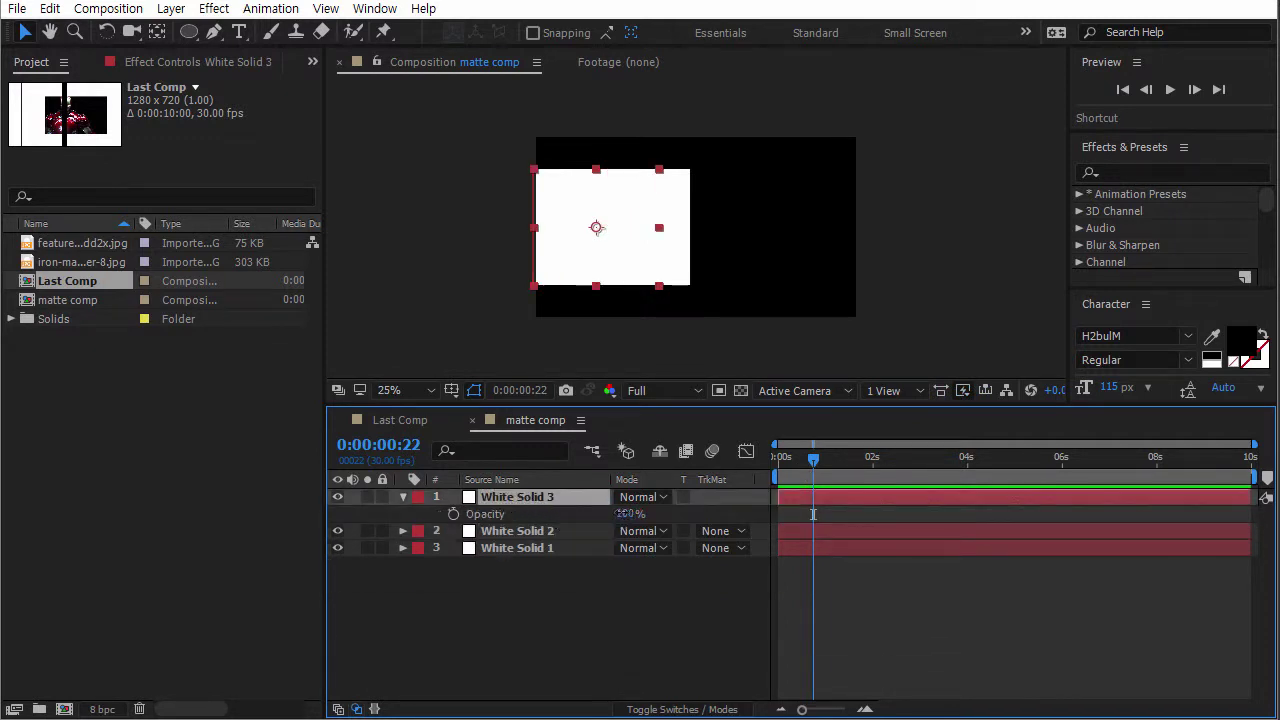
pyautogui.moveTo(626, 514); pyautogui.dragTo(586, 513)
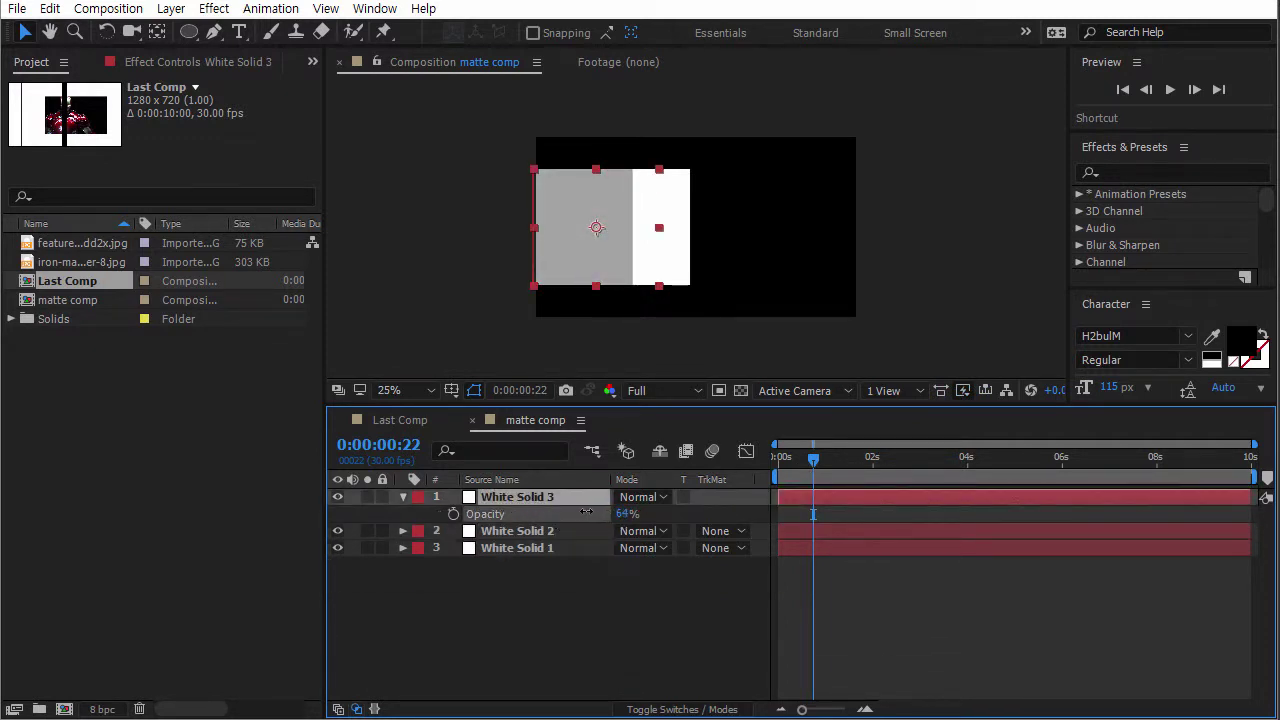
pyautogui.click(742, 390)
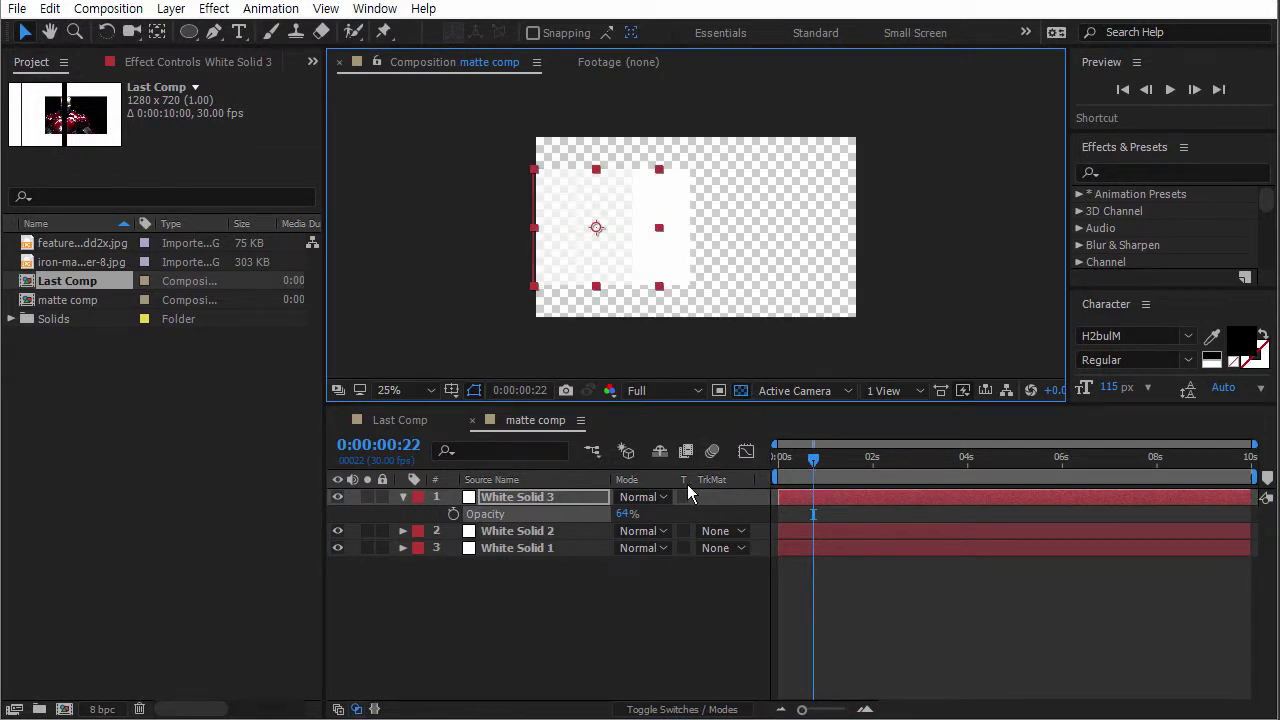
# Turn off the transparency grid in matte comp, set White Solid 3's opacity to 71%, and check the result in Last Comp.
pyautogui.click(742, 390)
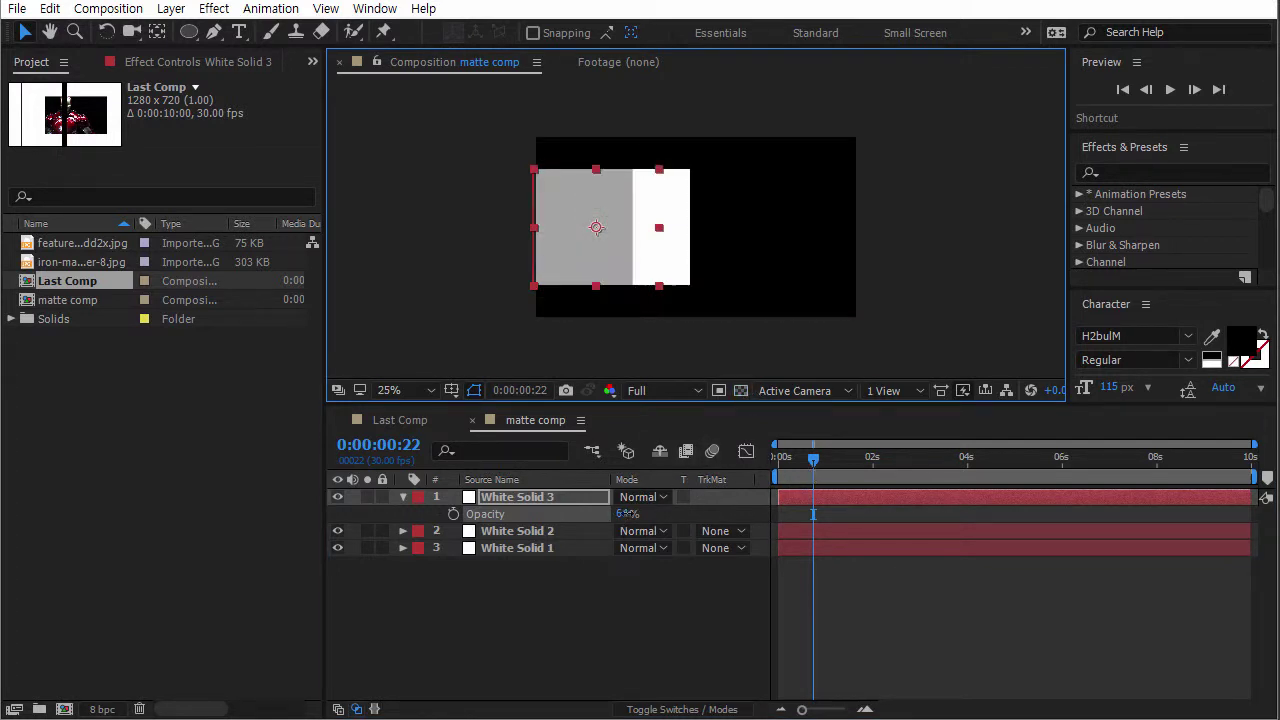
pyautogui.moveTo(626, 513); pyautogui.dragTo(637, 517)
pyautogui.click(400, 420)
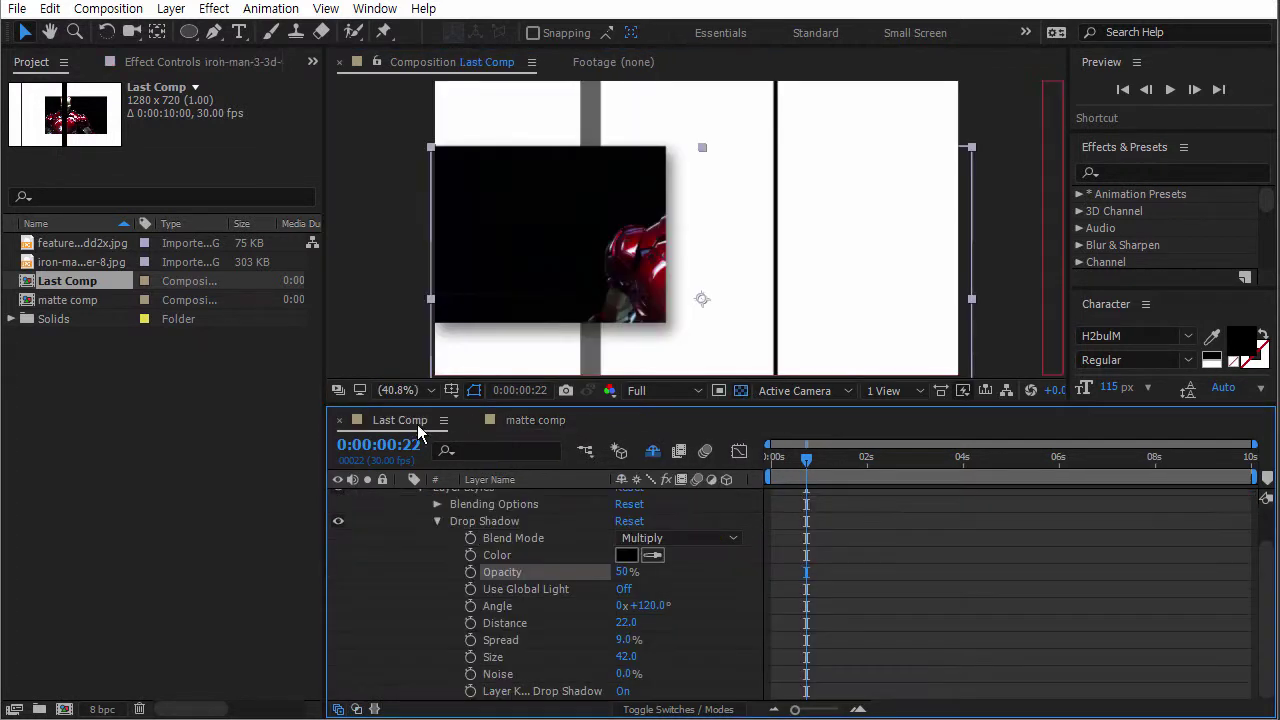
pyautogui.moveTo(814, 460); pyautogui.dragTo(848, 460)
# Set White Solid 3's opacity to 38% in matte comp and scrub through Last Comp to check the result.
pyautogui.click(555, 424)
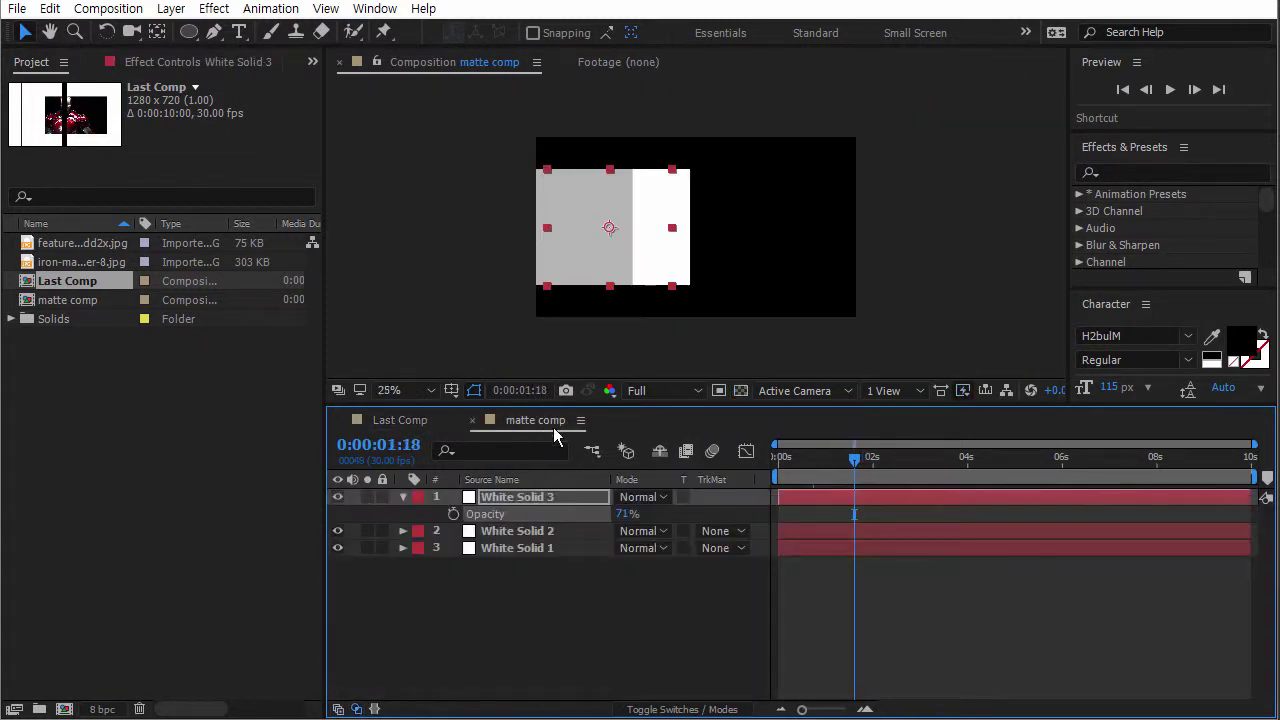
pyautogui.moveTo(622, 513); pyautogui.dragTo(590, 508)
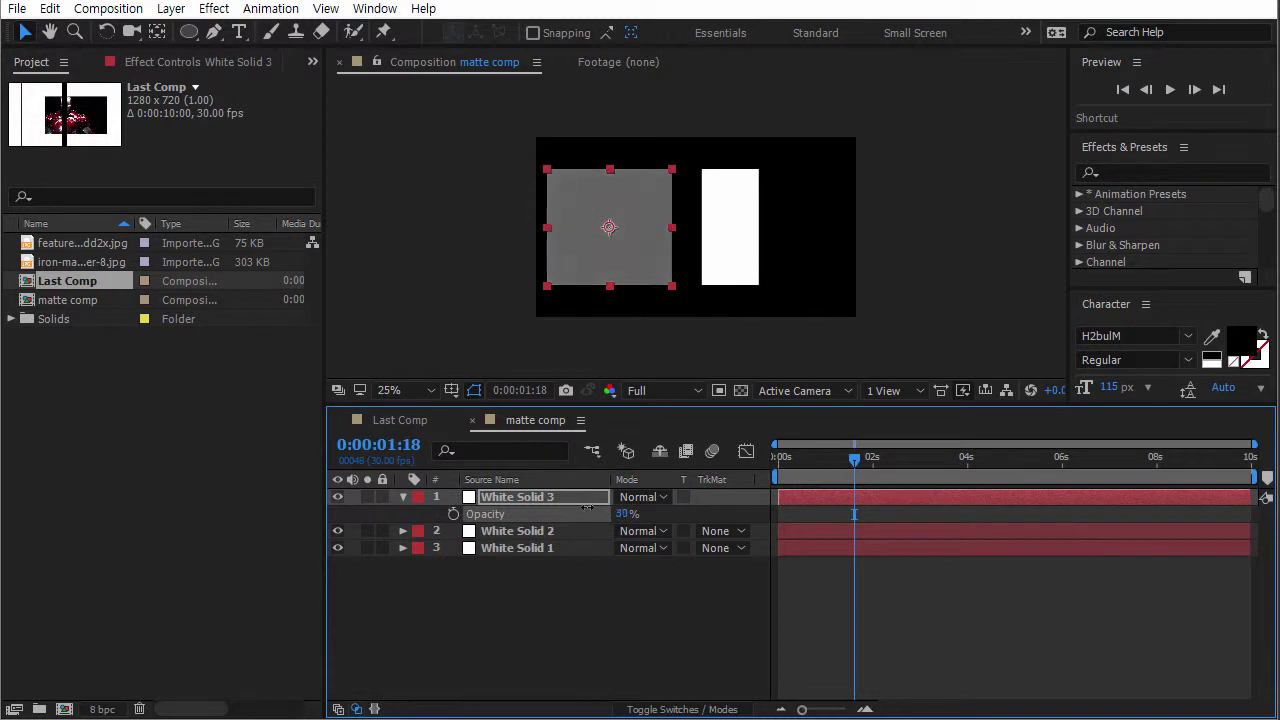
pyautogui.click(400, 420)
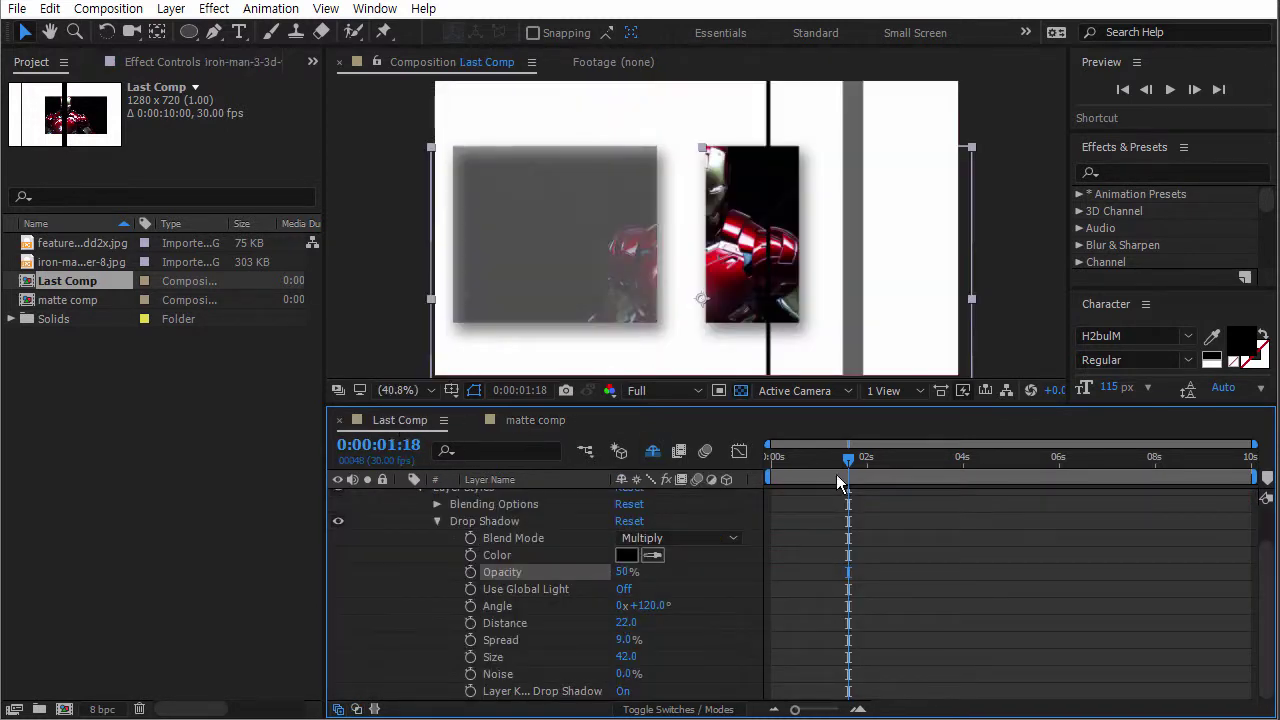
pyautogui.moveTo(840, 458)
pyautogui.mouseDown()
pyautogui.moveTo(756, 452)
pyautogui.moveTo(981, 467)
pyautogui.moveTo(831, 460)
pyautogui.mouseUp()
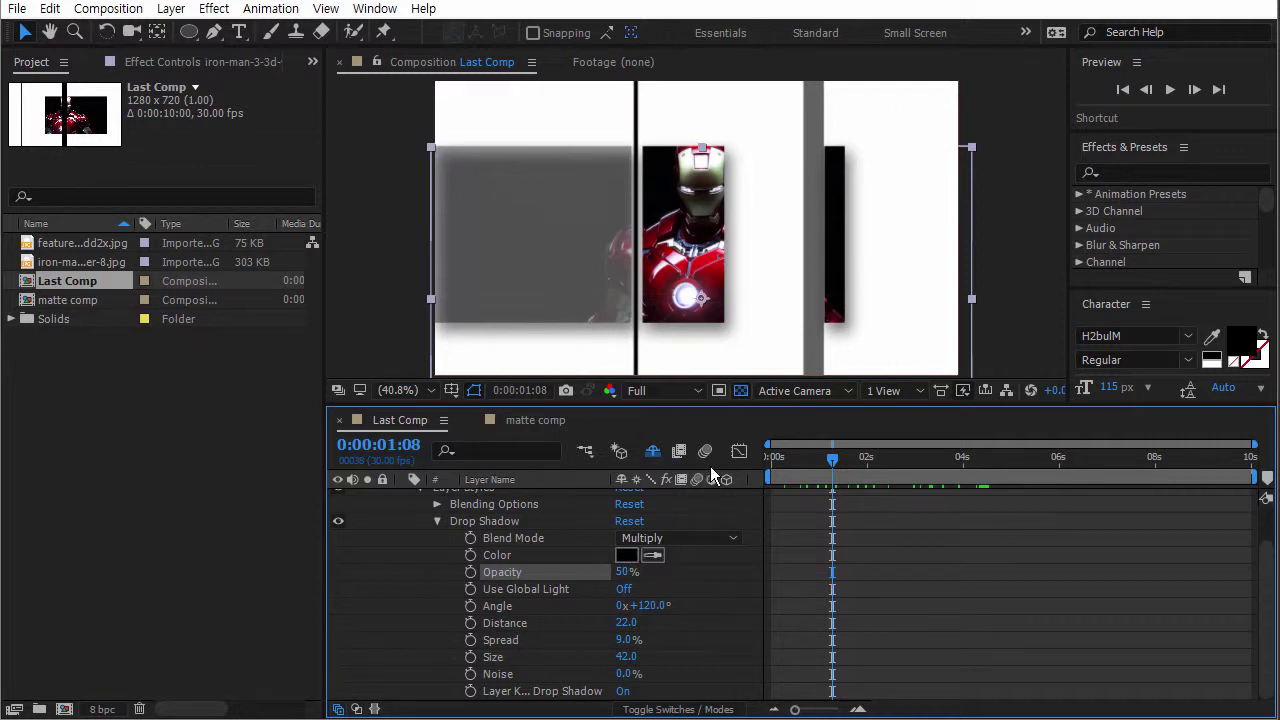
pyautogui.moveTo(830, 473); pyautogui.dragTo(780, 463)
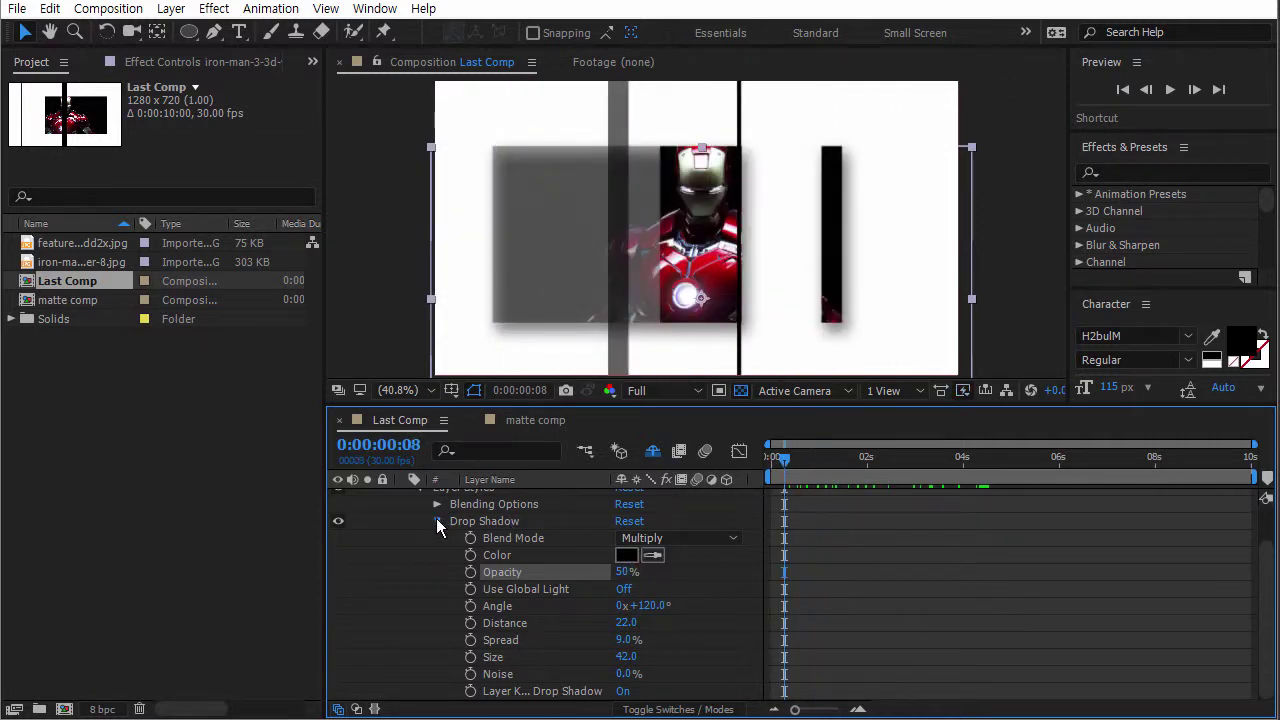
# Delete all layer styles from the iron-man image layer in Last Comp and preview the animation from the start.
pyautogui.click(436, 520)
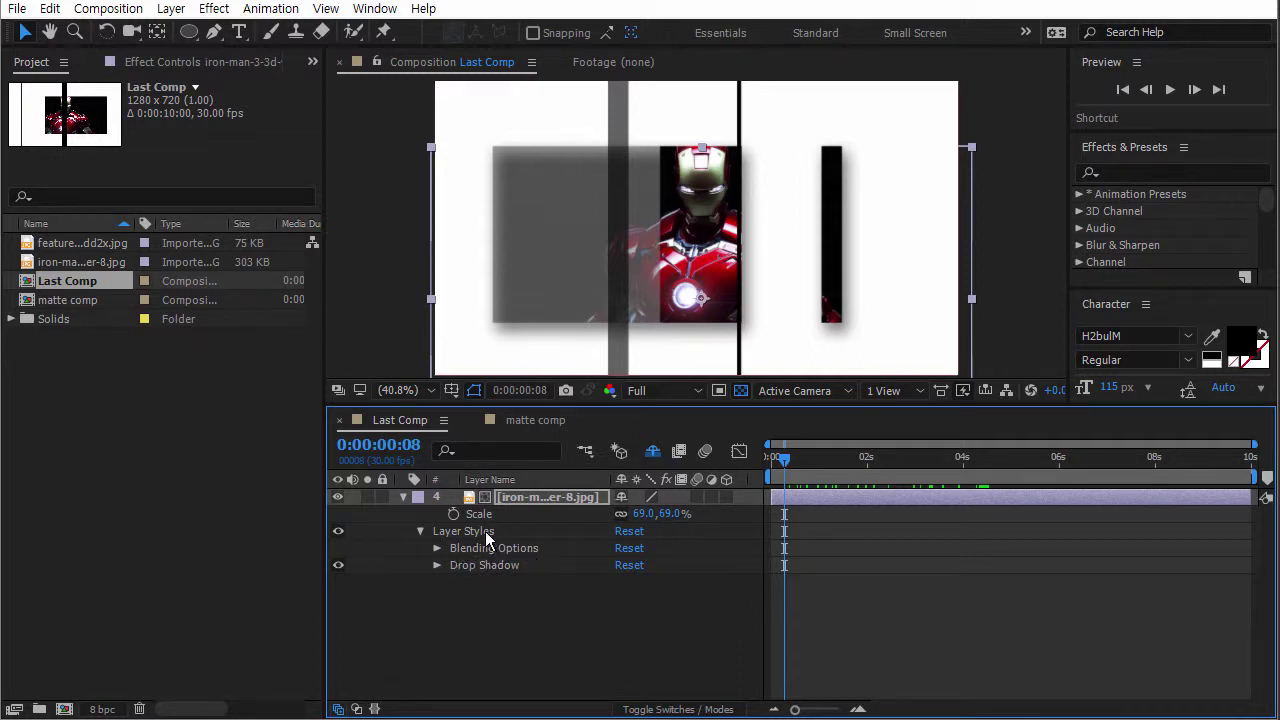
pyautogui.click(485, 536)
pyautogui.click(516, 584)
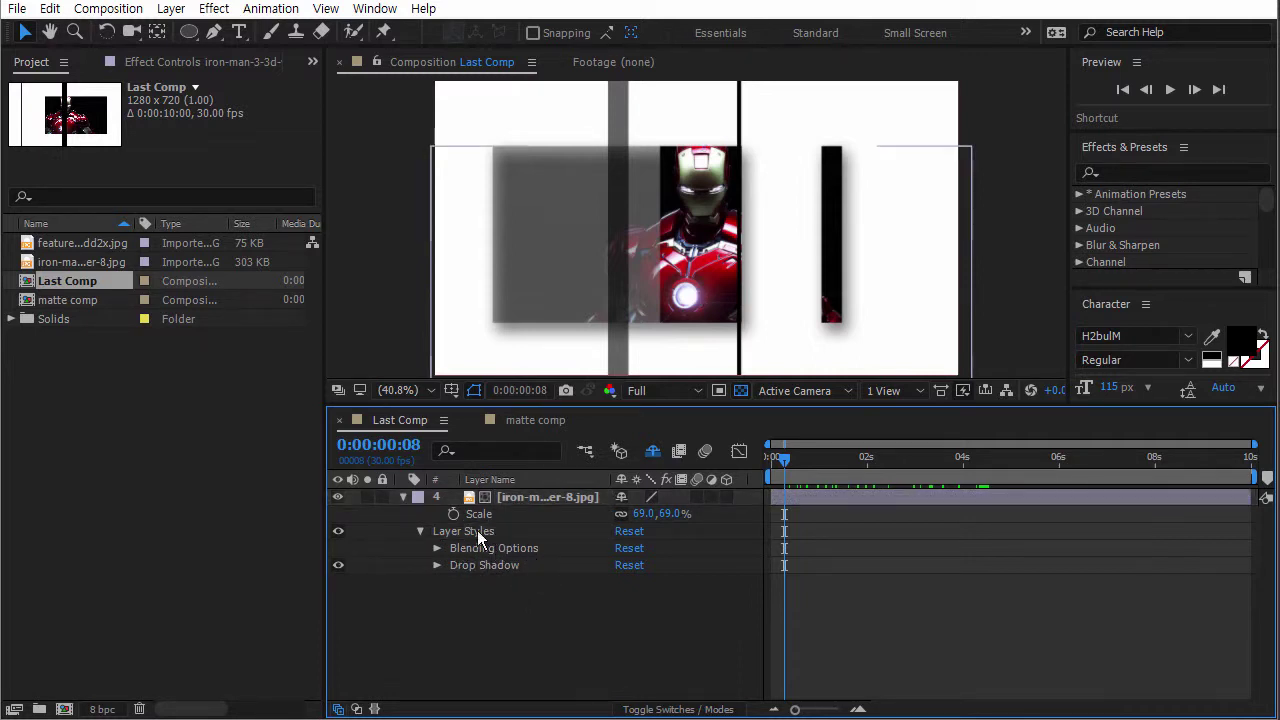
pyautogui.click(477, 532)
pyautogui.press('Delete')
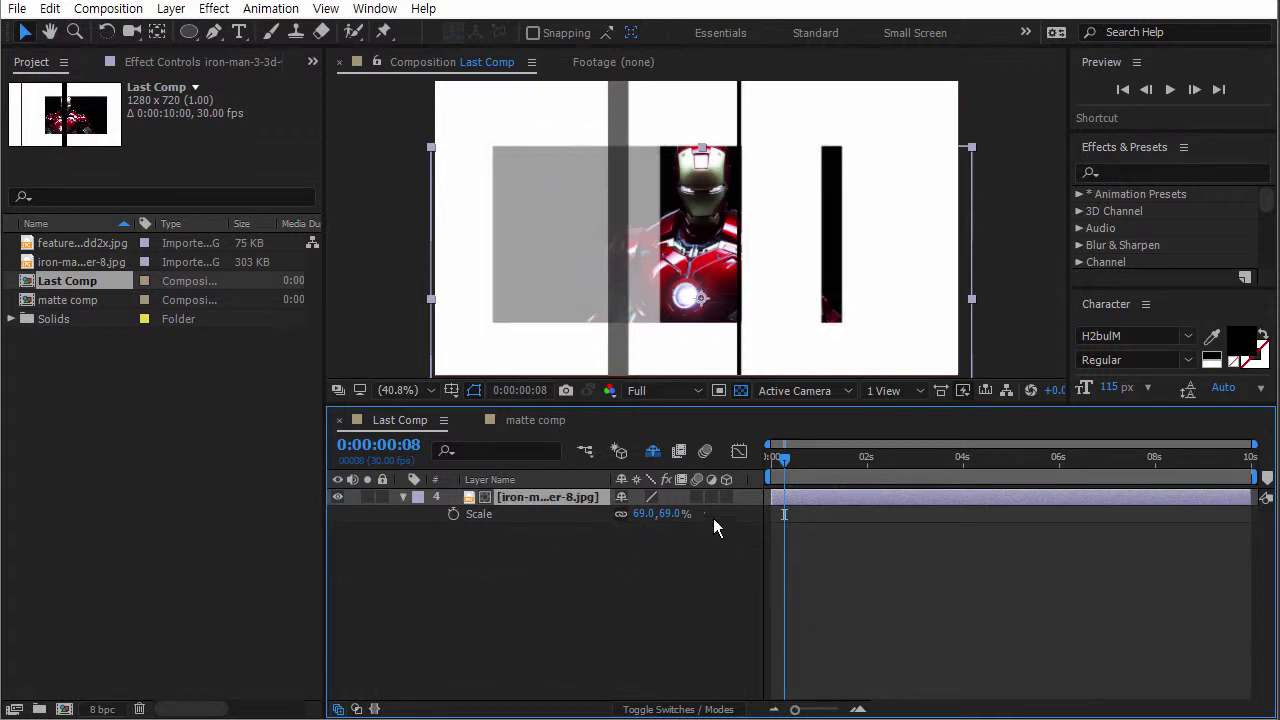
pyautogui.click(769, 459)
pyautogui.press('space')
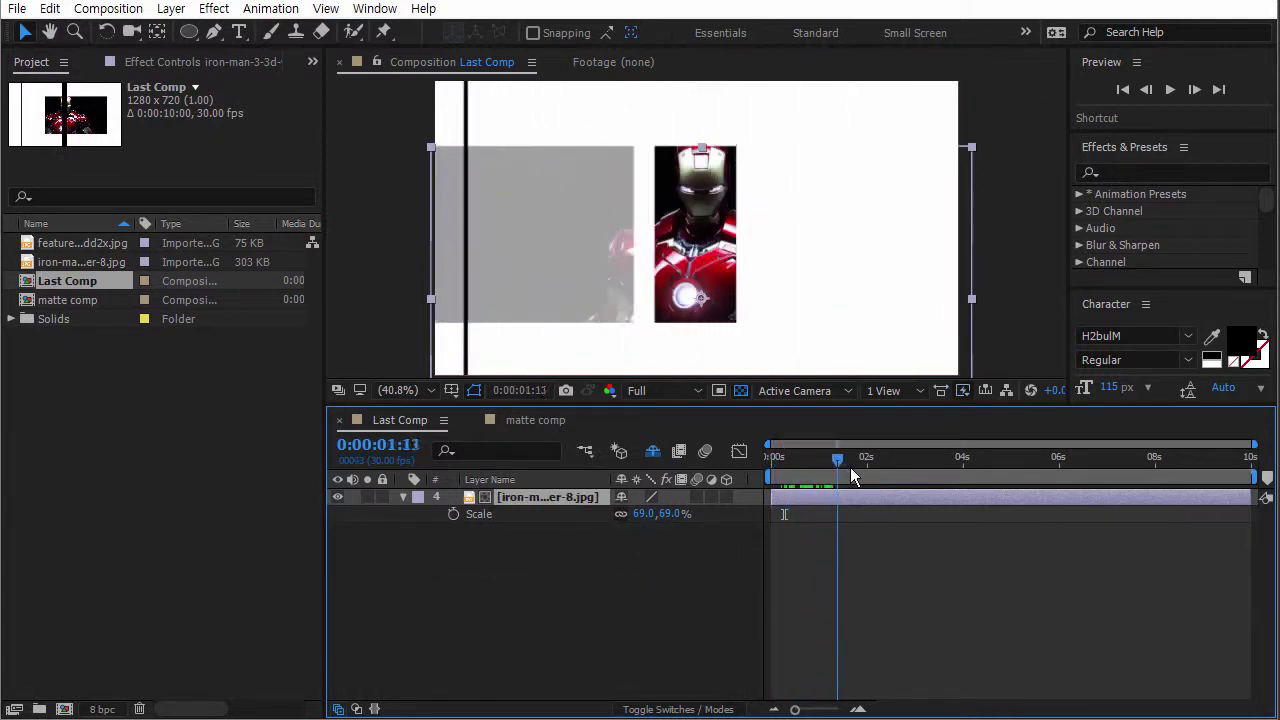
# Set White Solid 3's opacity to 71% in matte comp and play the Last Comp animation to review it.
pyautogui.click(548, 424)
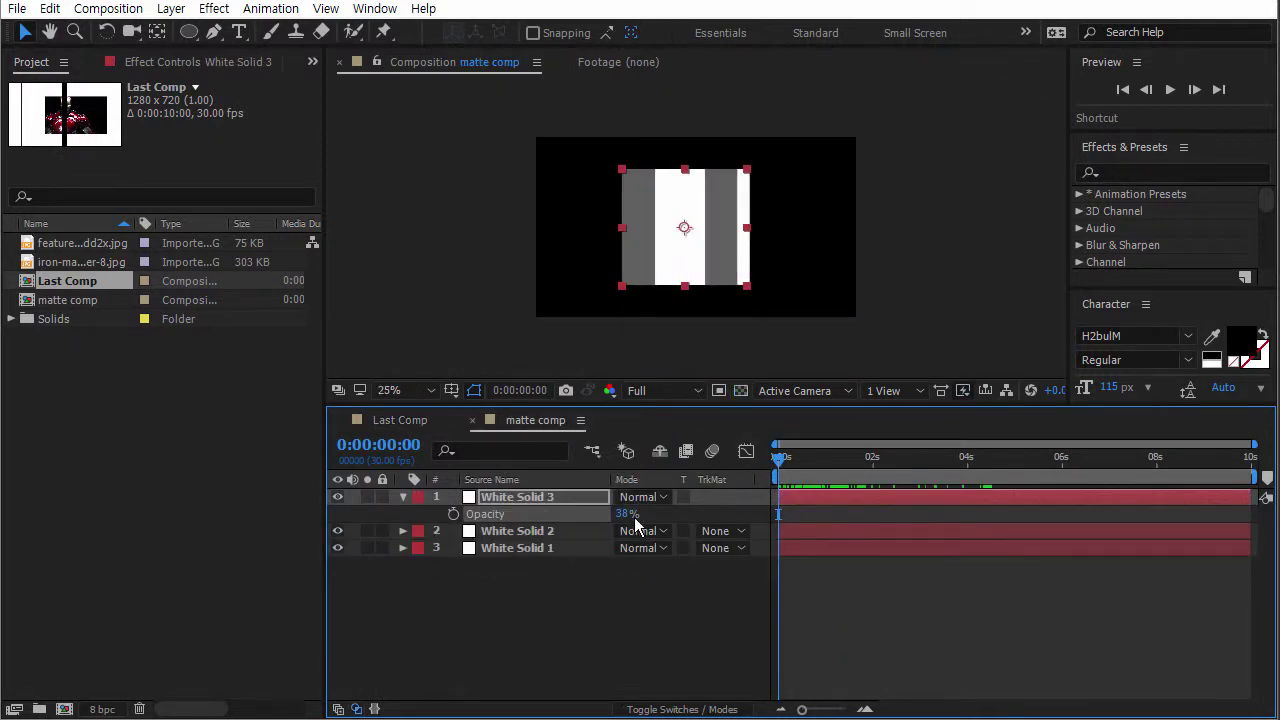
pyautogui.moveTo(634, 517); pyautogui.dragTo(645, 512)
pyautogui.click(383, 426)
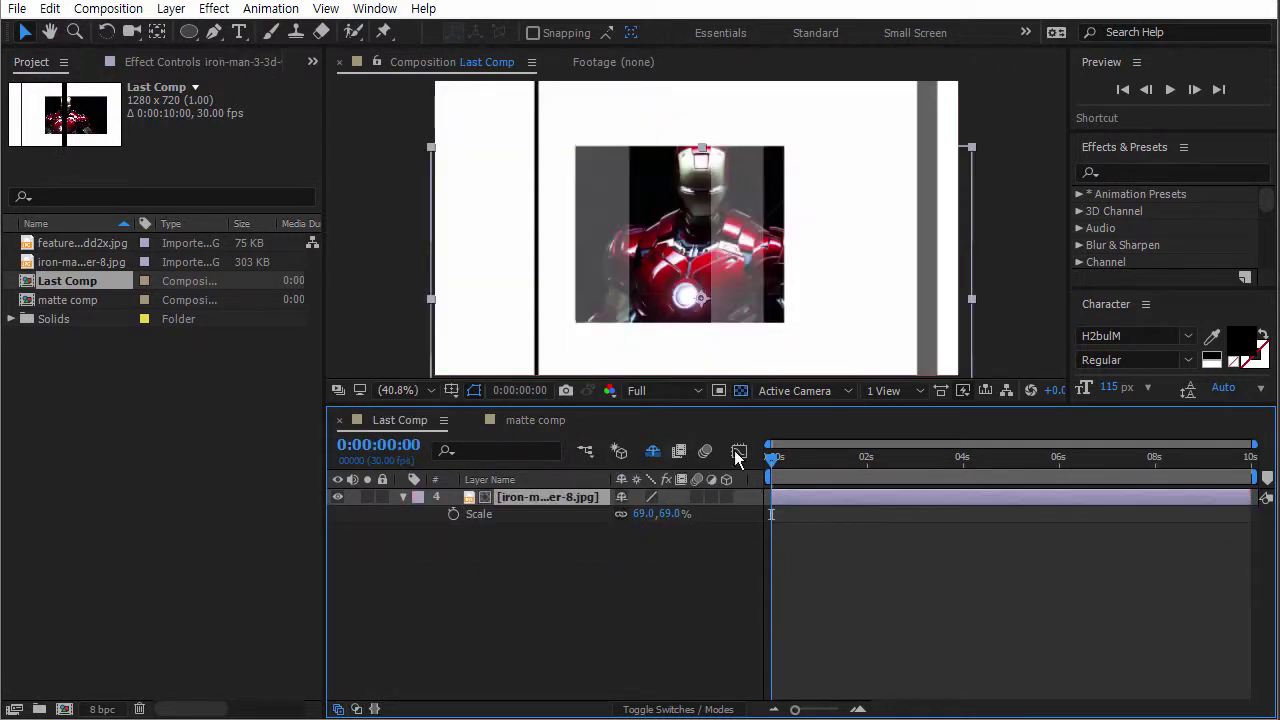
pyautogui.moveTo(777, 457)
pyautogui.mouseDown()
pyautogui.moveTo(970, 458)
pyautogui.moveTo(772, 457)
pyautogui.mouseUp()
pyautogui.click(1167, 89)
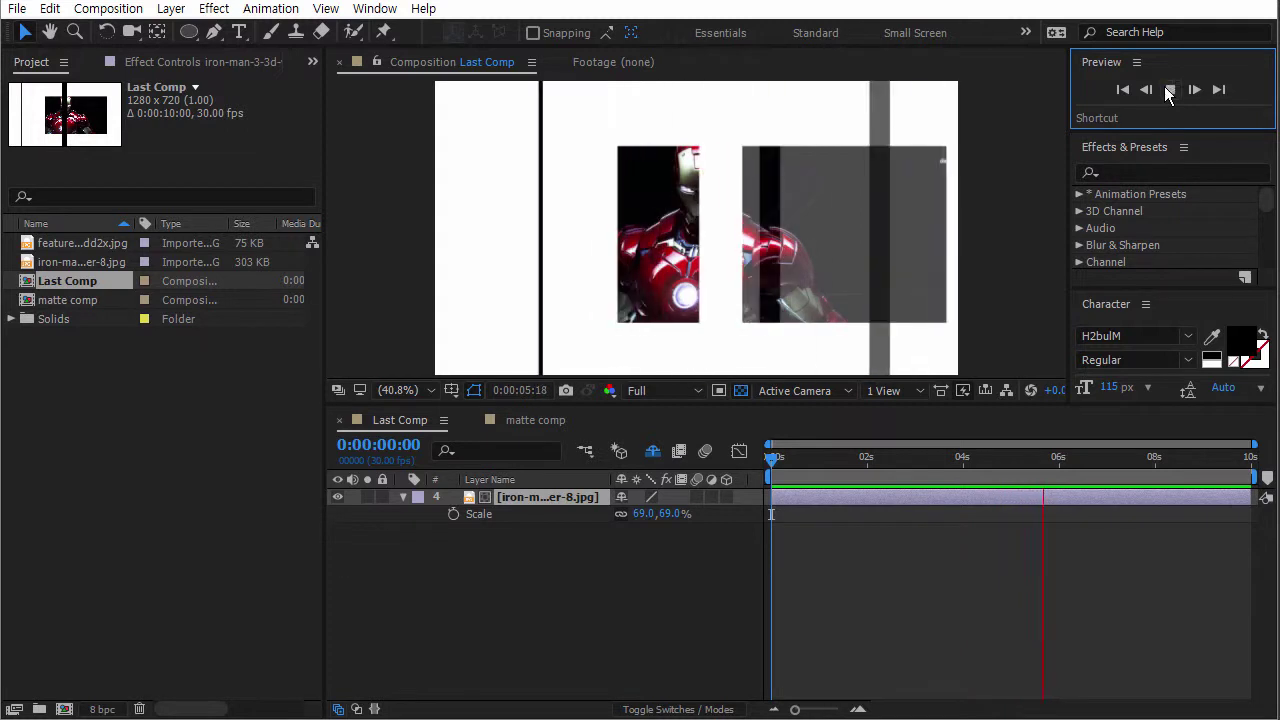
pyautogui.click(1168, 92)
pyautogui.moveTo(964, 469); pyautogui.dragTo(830, 465)
# Reveal White Solid 3's X Position expression in matte comp and examine the wiggle arguments.
pyautogui.click(525, 423)
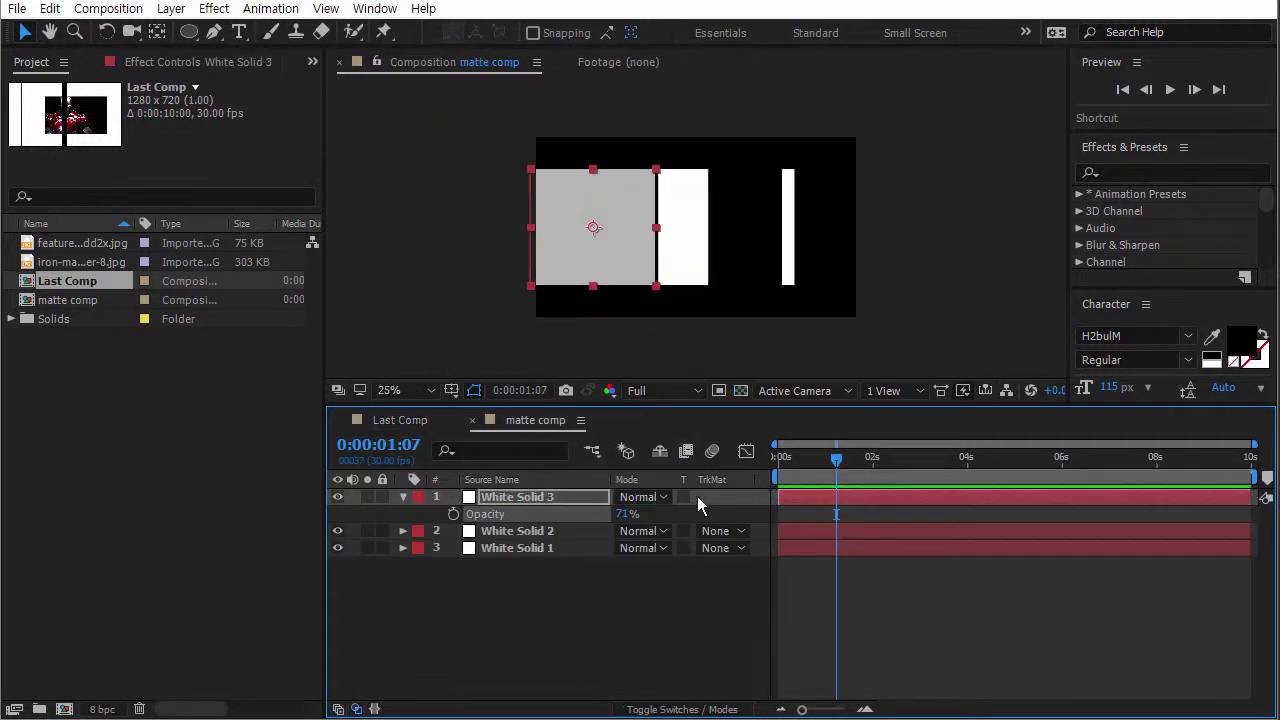
pyautogui.press('p')
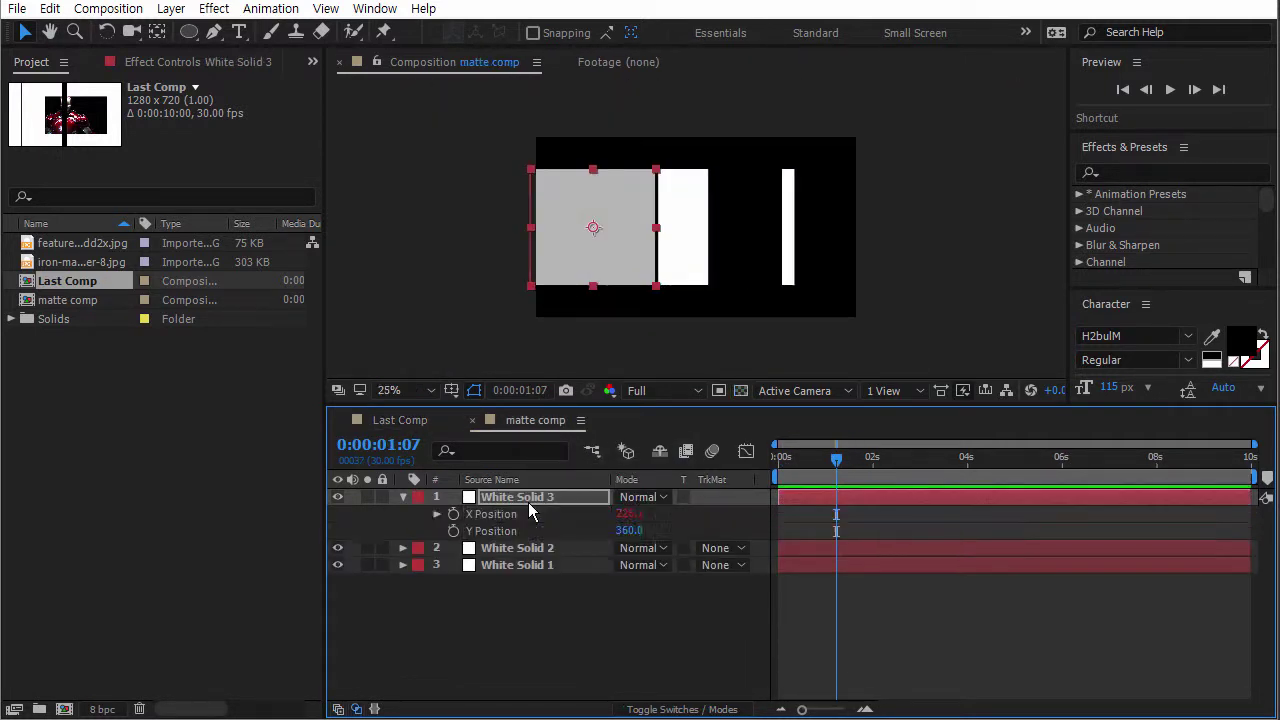
pyautogui.keyDown('alt'); pyautogui.click(453, 514); pyautogui.keyUp('alt')
pyautogui.write('wiggle(0.5,800)')
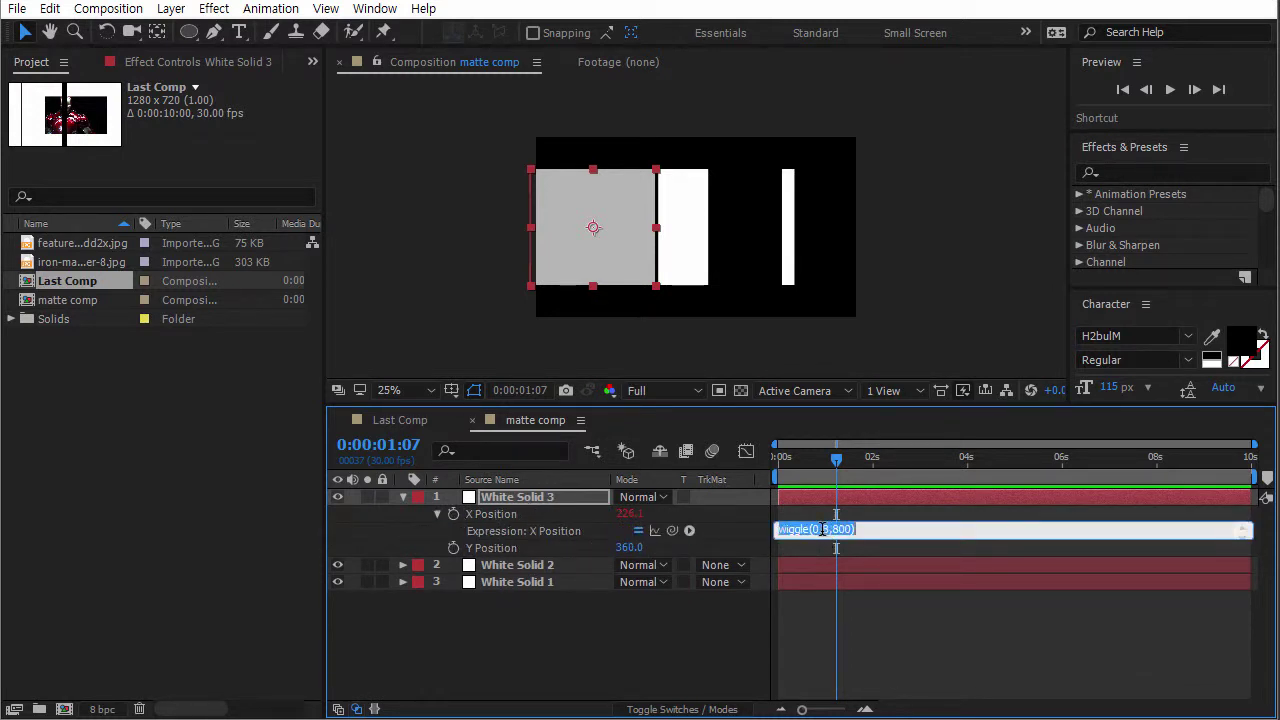
pyautogui.click(826, 529)
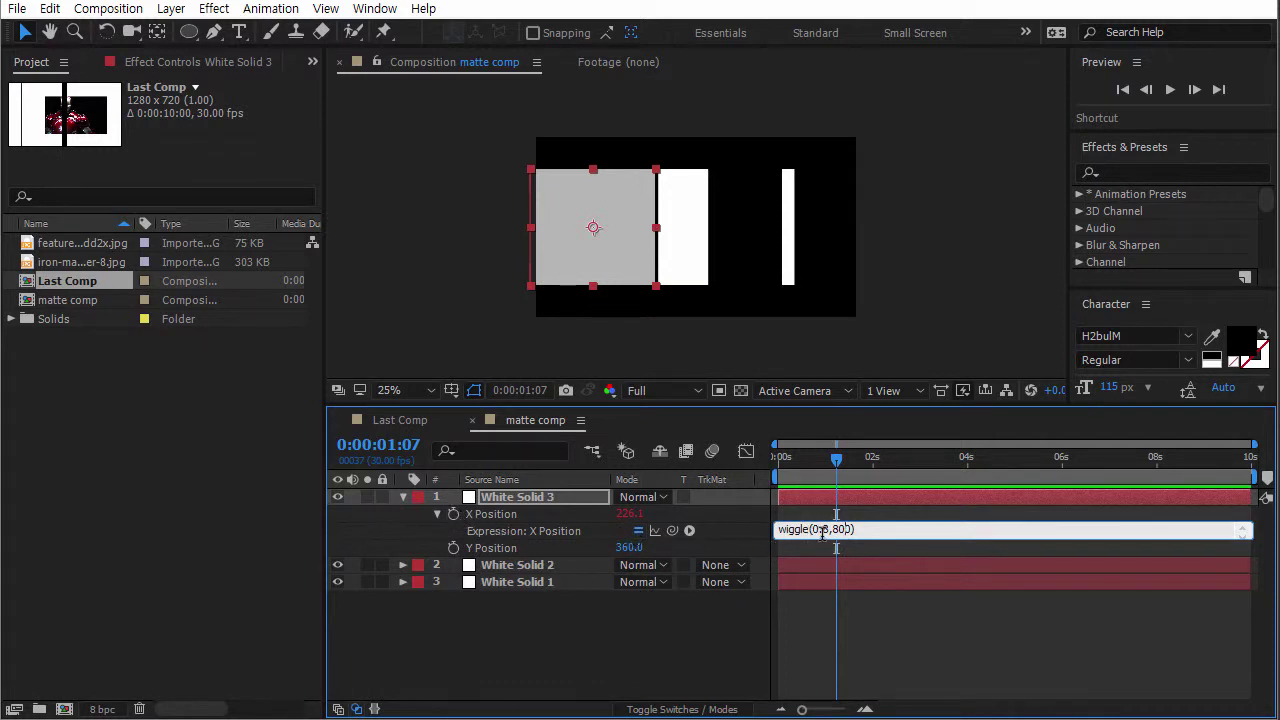
pyautogui.moveTo(826, 532); pyautogui.dragTo(814, 531)
pyautogui.click(836, 529)
pyautogui.click(822, 530)
pyautogui.click(826, 472)
pyautogui.moveTo(826, 472); pyautogui.dragTo(753, 458)
pyautogui.click(528, 622)
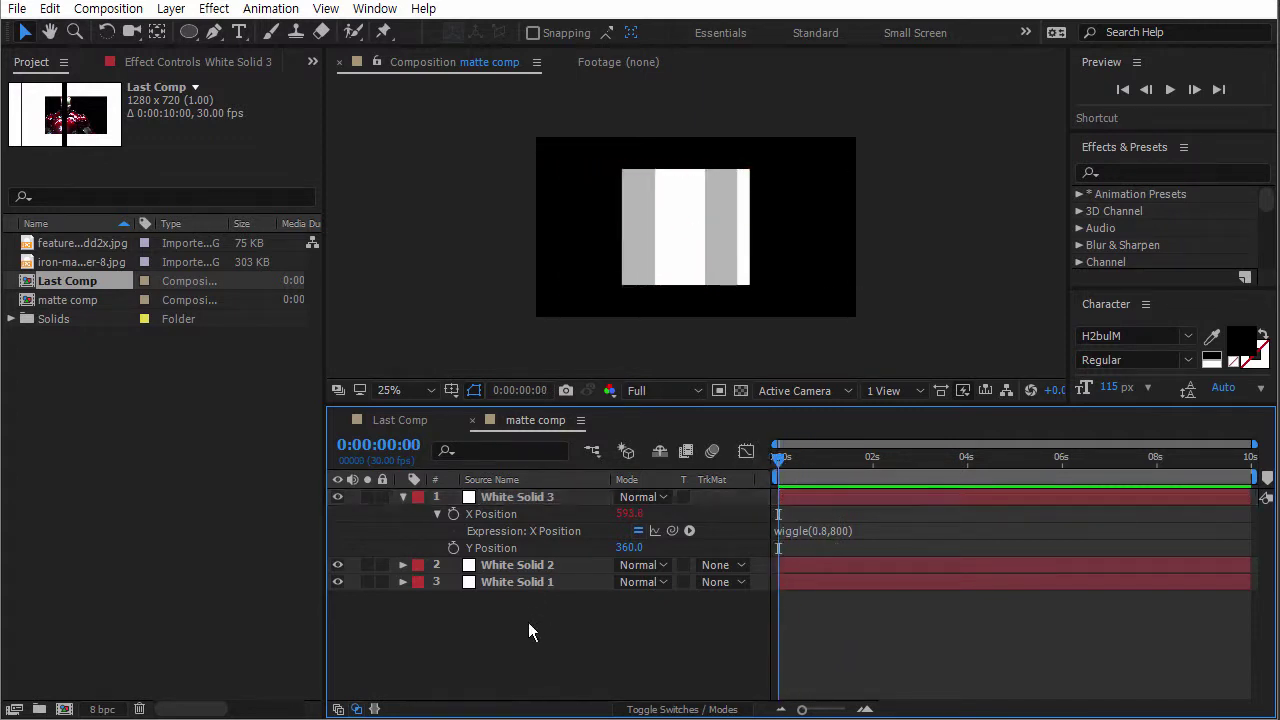
# Hide White Solid 1 and White Solid 2 so only White Solid 3 shows, and inspect its wiggle expression's frequency argument.
pyautogui.click(536, 498)
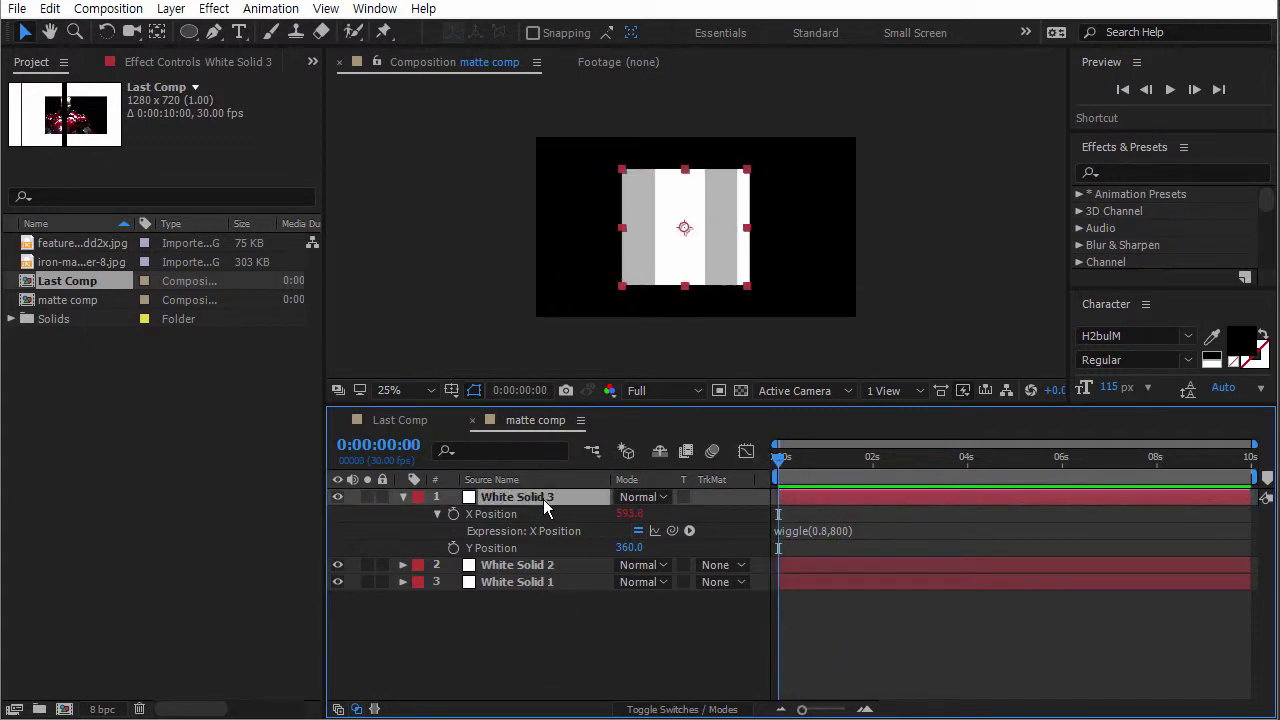
pyautogui.click(337, 582)
pyautogui.click(337, 565)
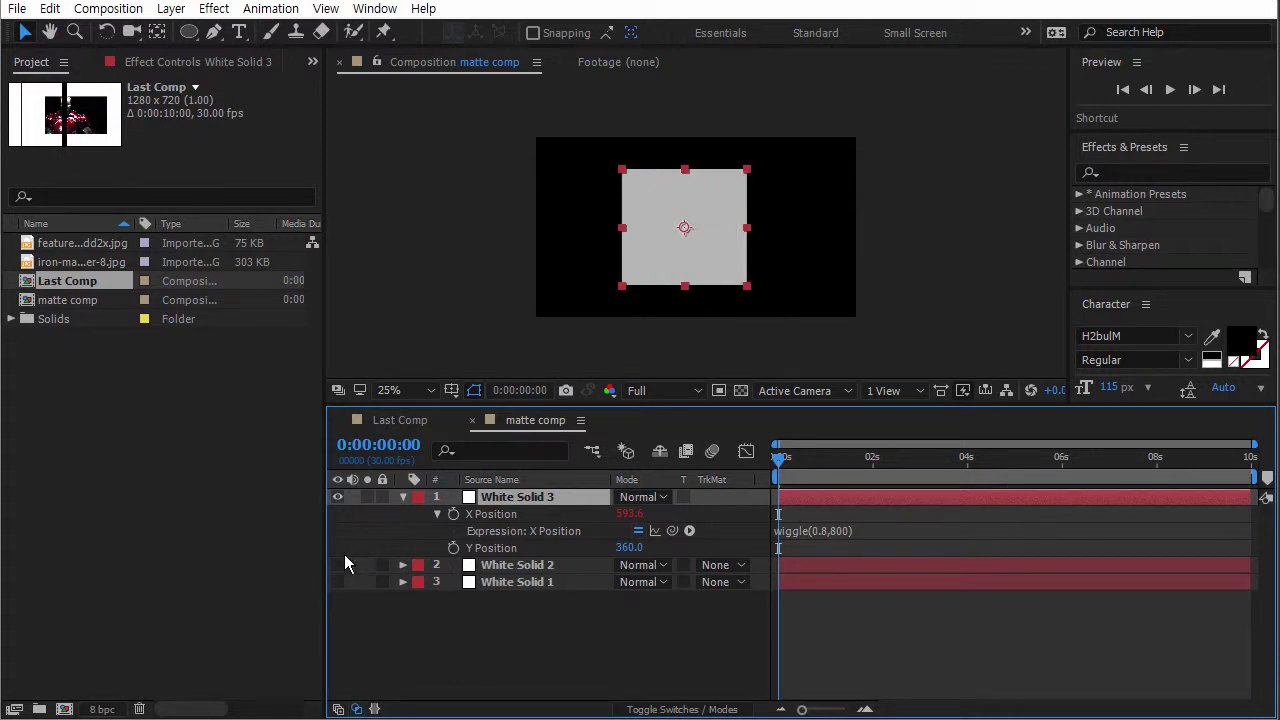
pyautogui.moveTo(783, 465)
pyautogui.mouseDown()
pyautogui.moveTo(849, 455)
pyautogui.moveTo(966, 466)
pyautogui.moveTo(776, 462)
pyautogui.mouseUp()
pyautogui.click(819, 533)
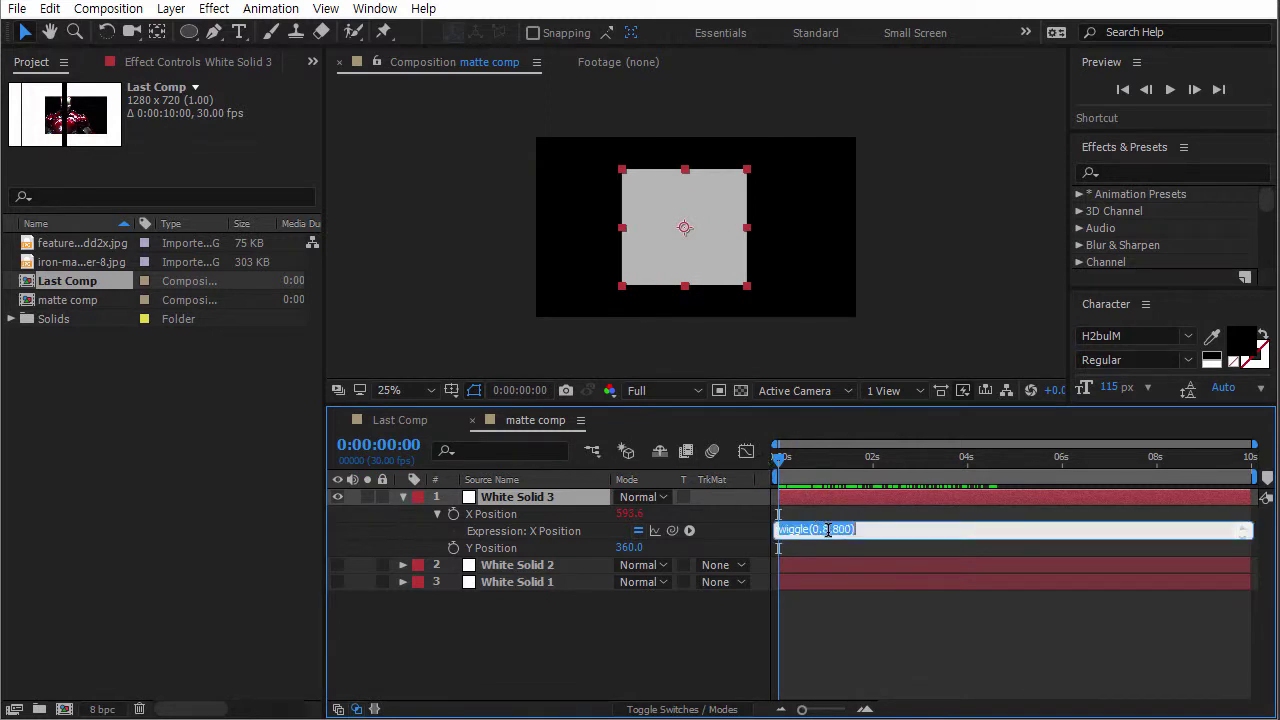
pyautogui.doubleClick(818, 530)
pyautogui.click(716, 610)
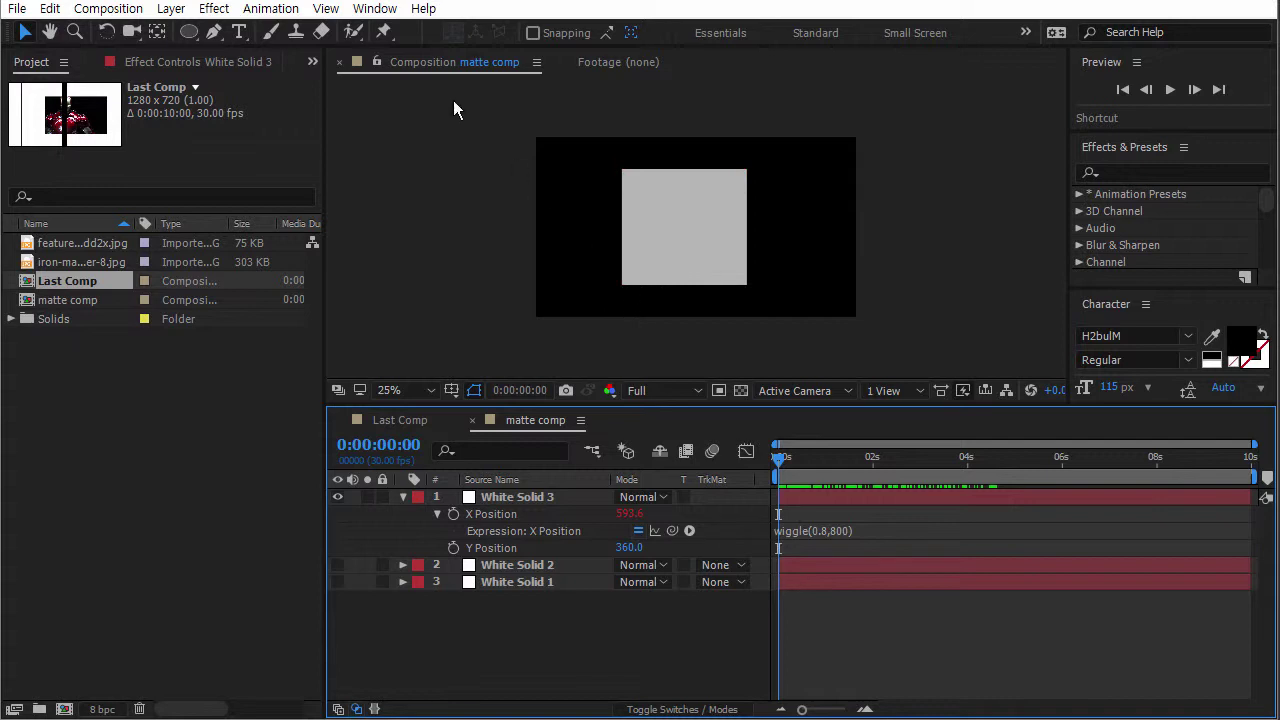
pyautogui.click(216, 10)
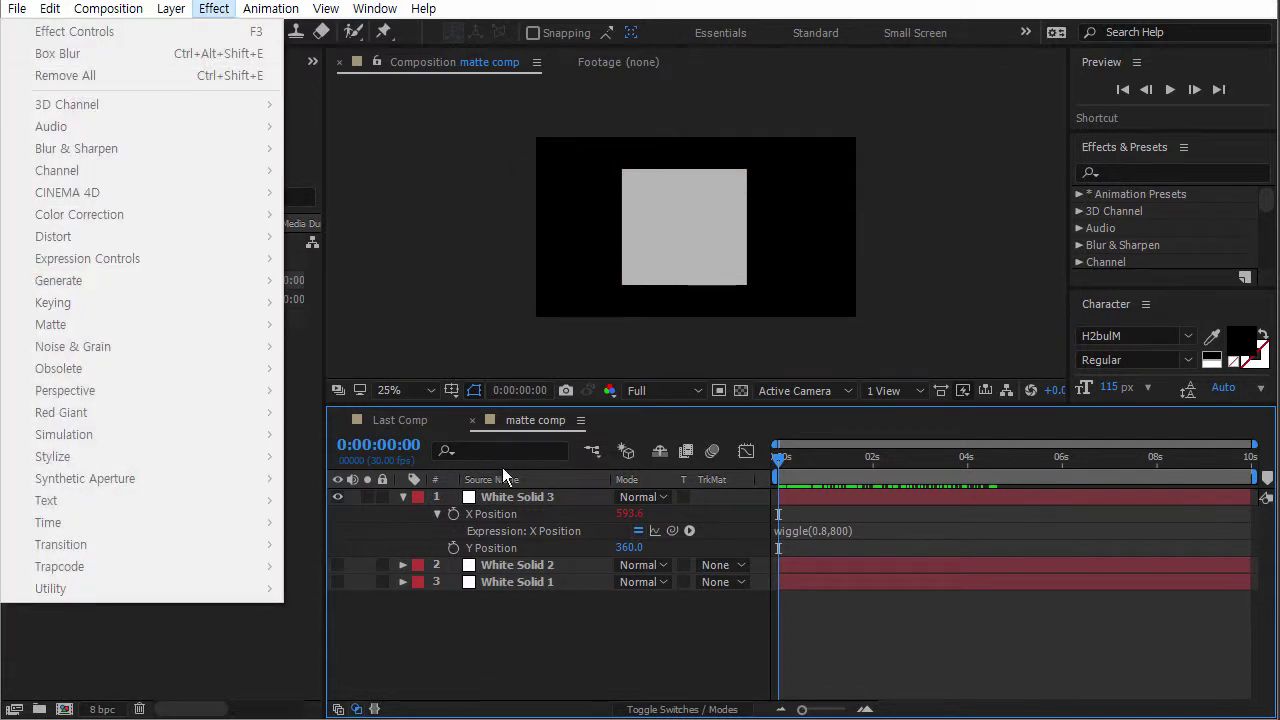
pyautogui.click(502, 495)
pyautogui.click(545, 557)
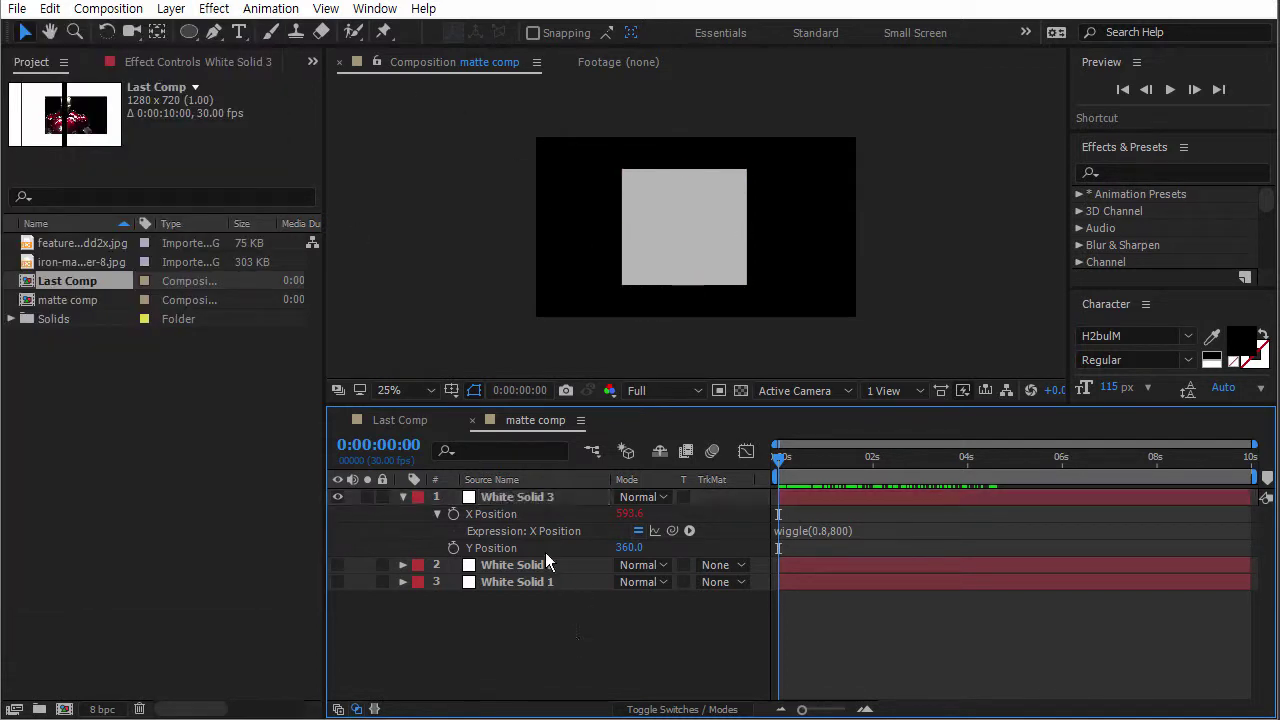
pyautogui.click(529, 496)
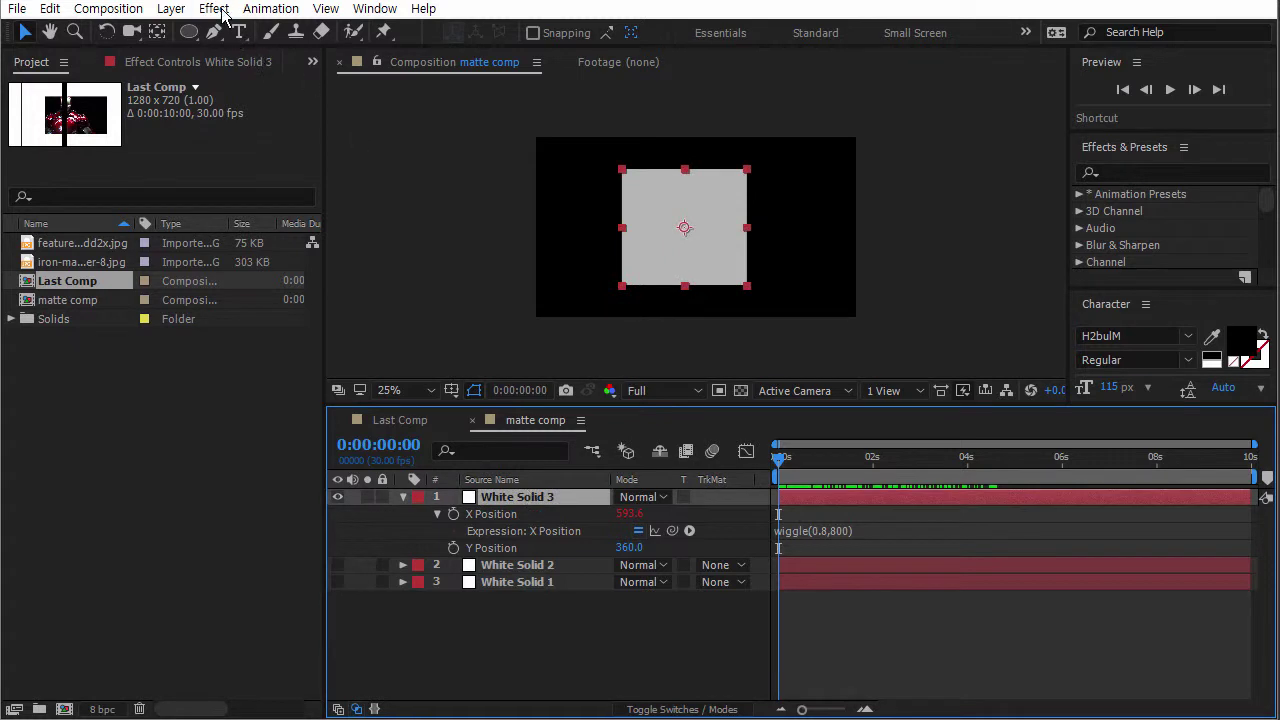
pyautogui.click(216, 10)
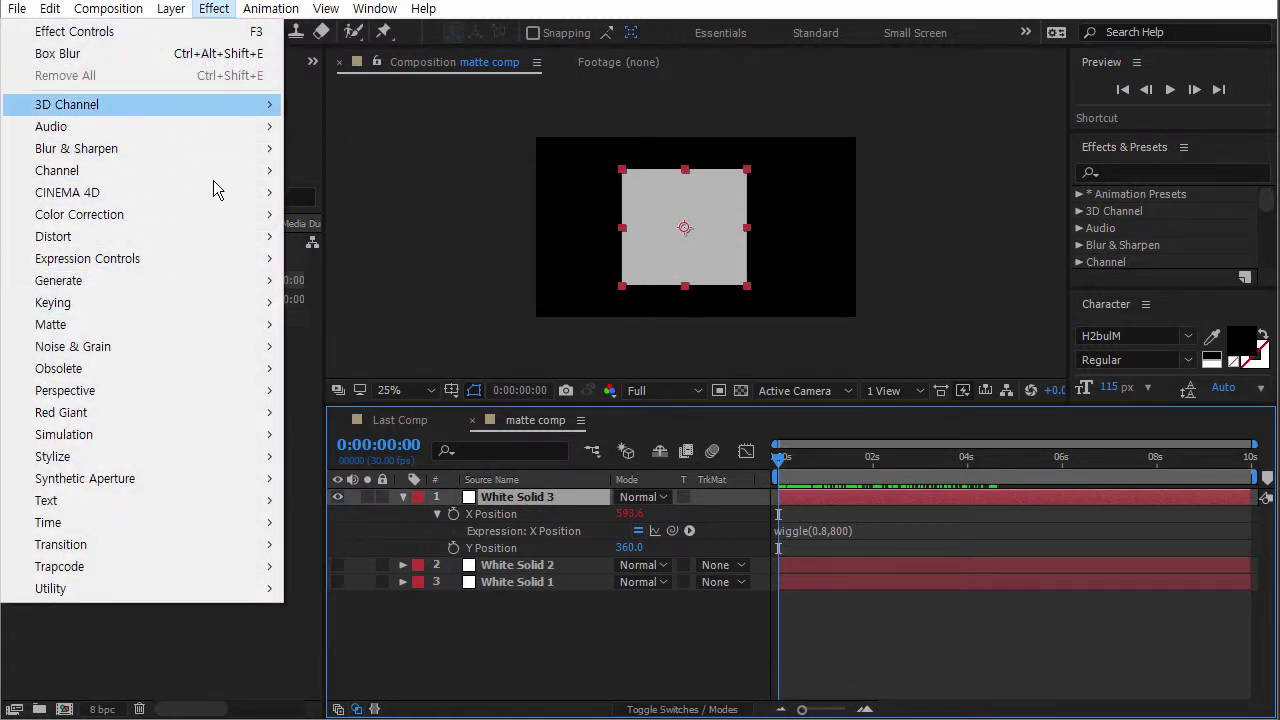
pyautogui.click(561, 530)
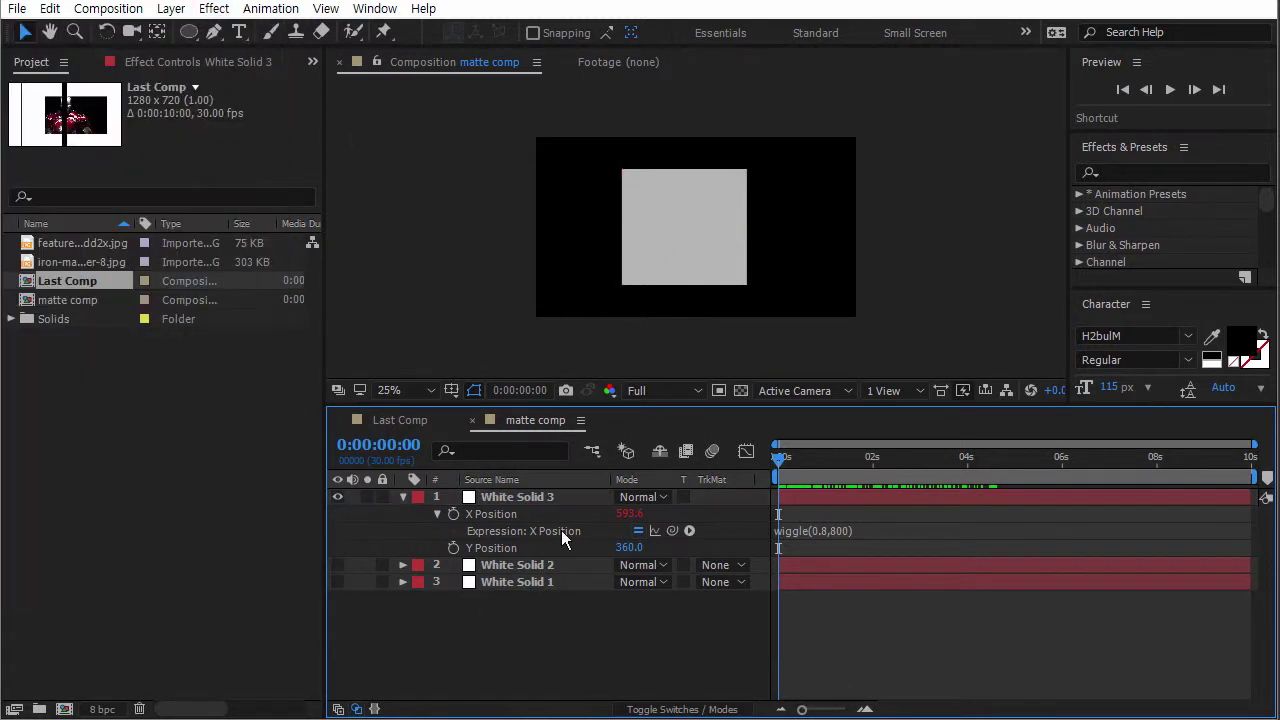
pyautogui.click(213, 10)
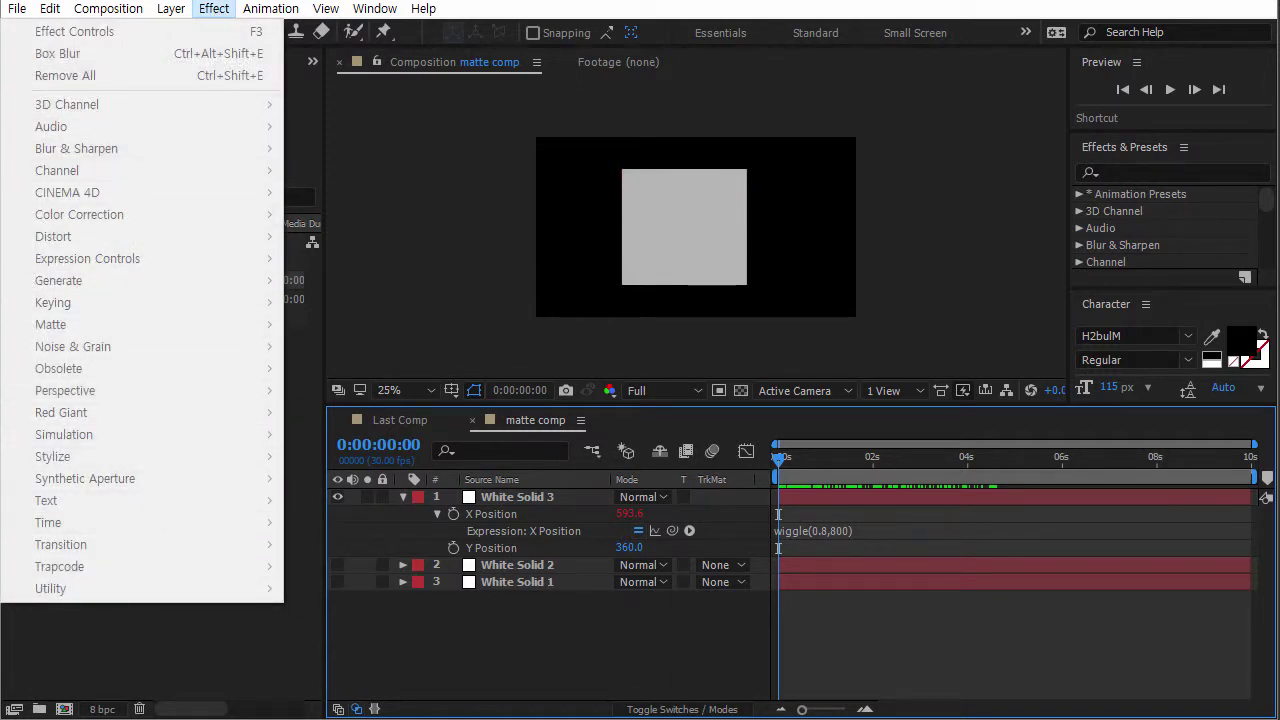
pyautogui.press('Escape')
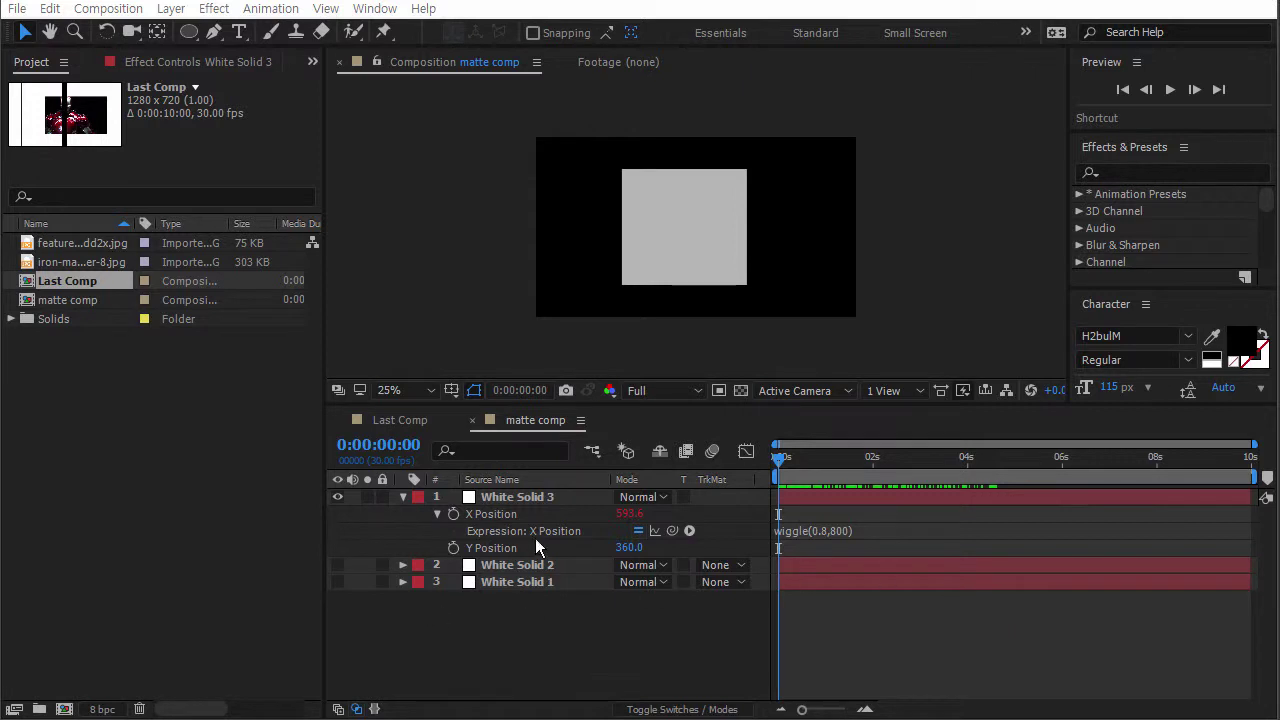
# Add a Slider Control expression effect to White Solid 3 and expand its Slider property in the timeline.
pyautogui.click(520, 498)
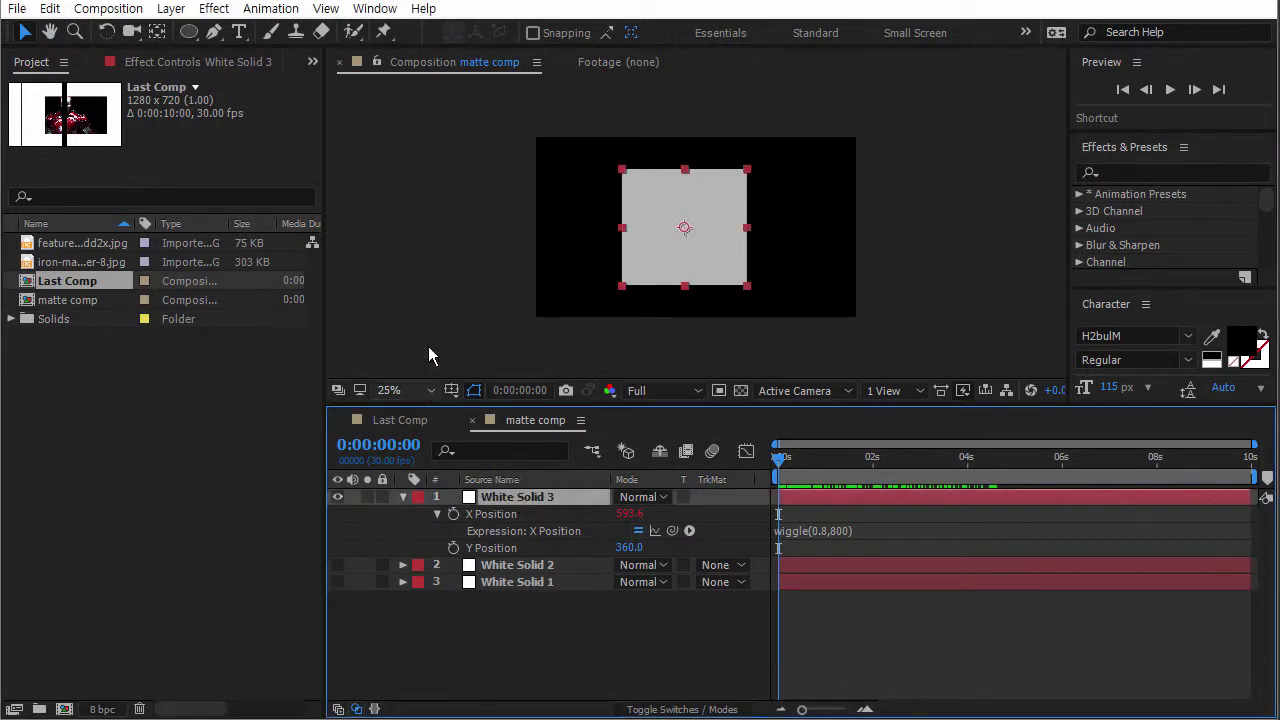
pyautogui.click(213, 12)
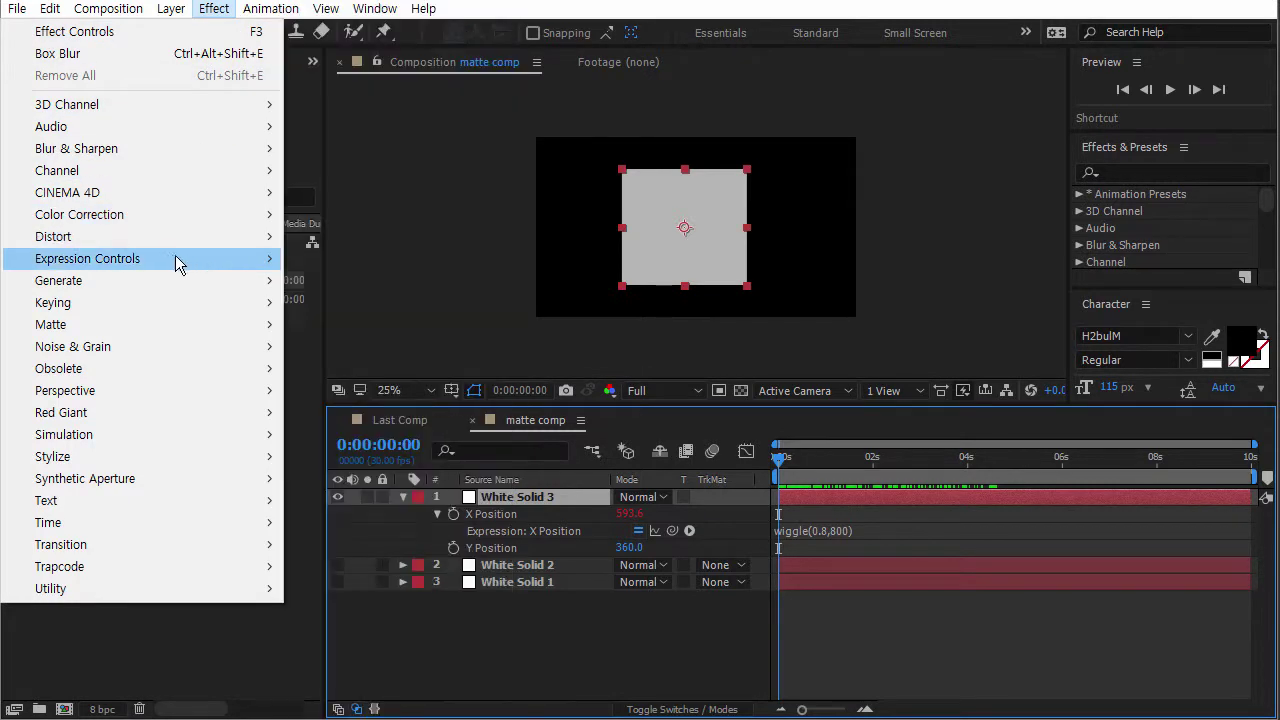
pyautogui.moveTo(138, 258)
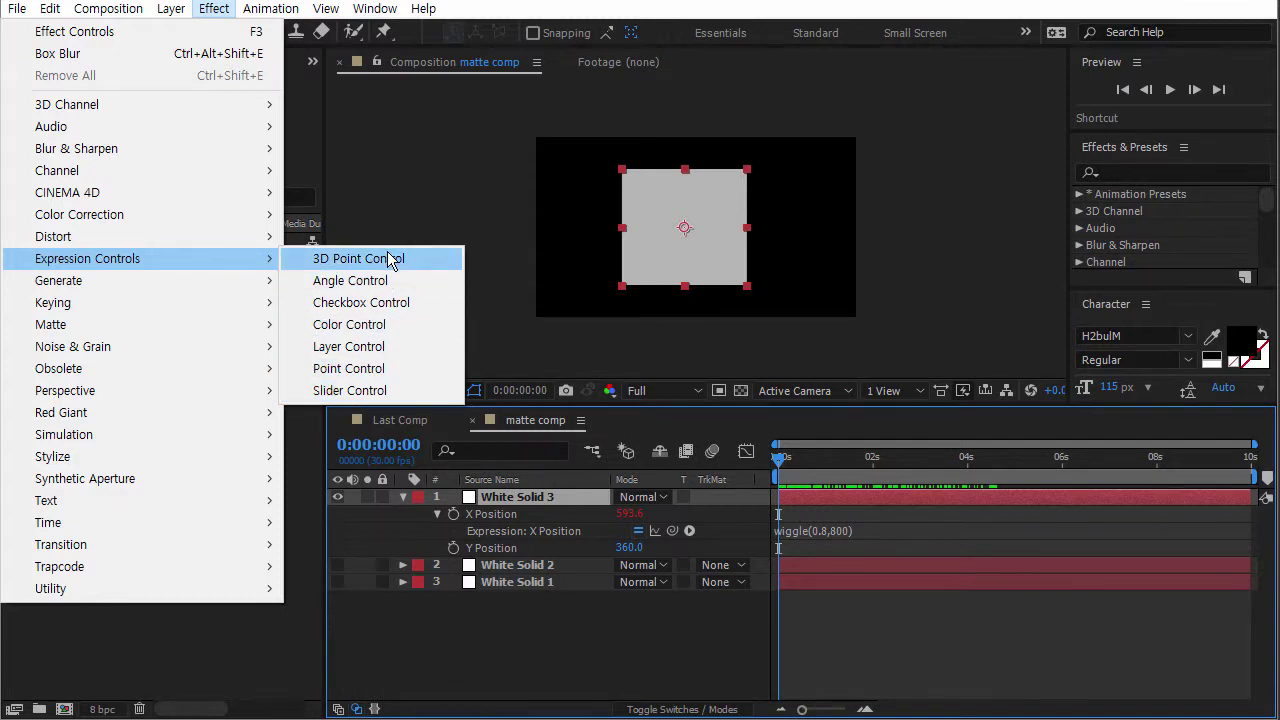
pyautogui.click(369, 392)
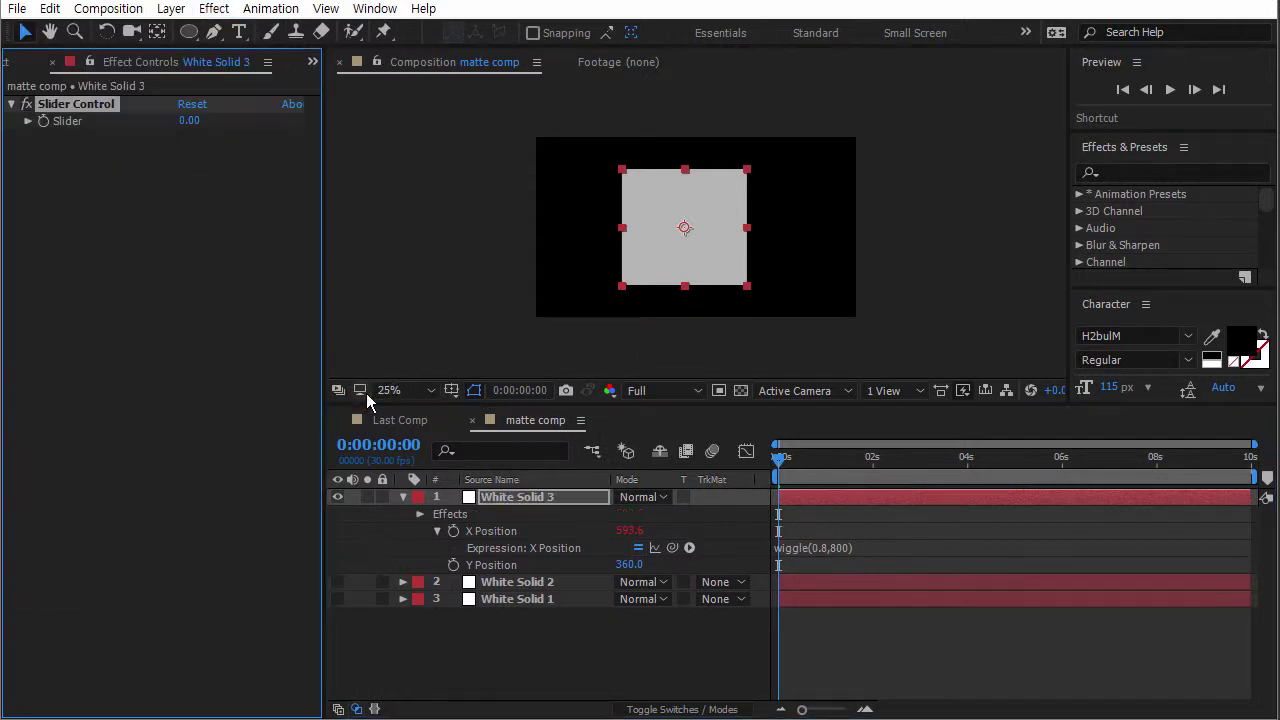
pyautogui.click(420, 514)
pyautogui.click(437, 533)
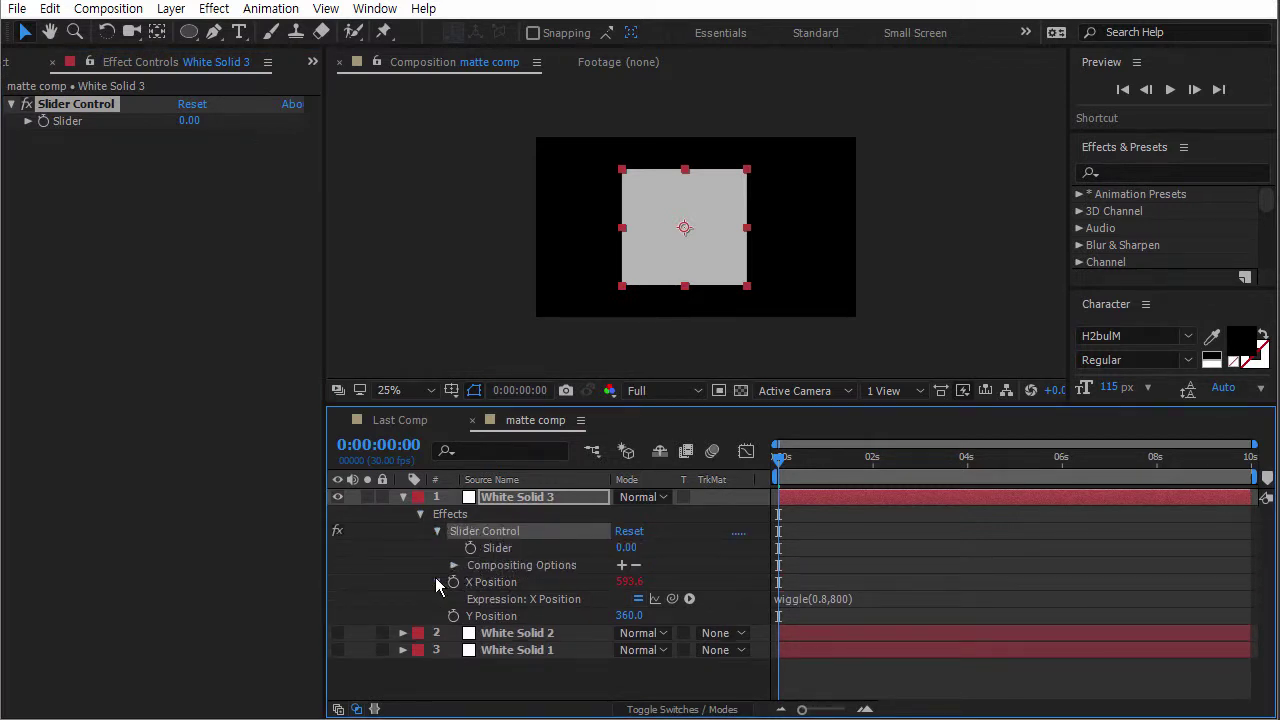
# Expand White Solid 3's Slider property and try raising and lowering its value across and beyond the 0–100 range.
pyautogui.click(437, 582)
pyautogui.click(497, 549)
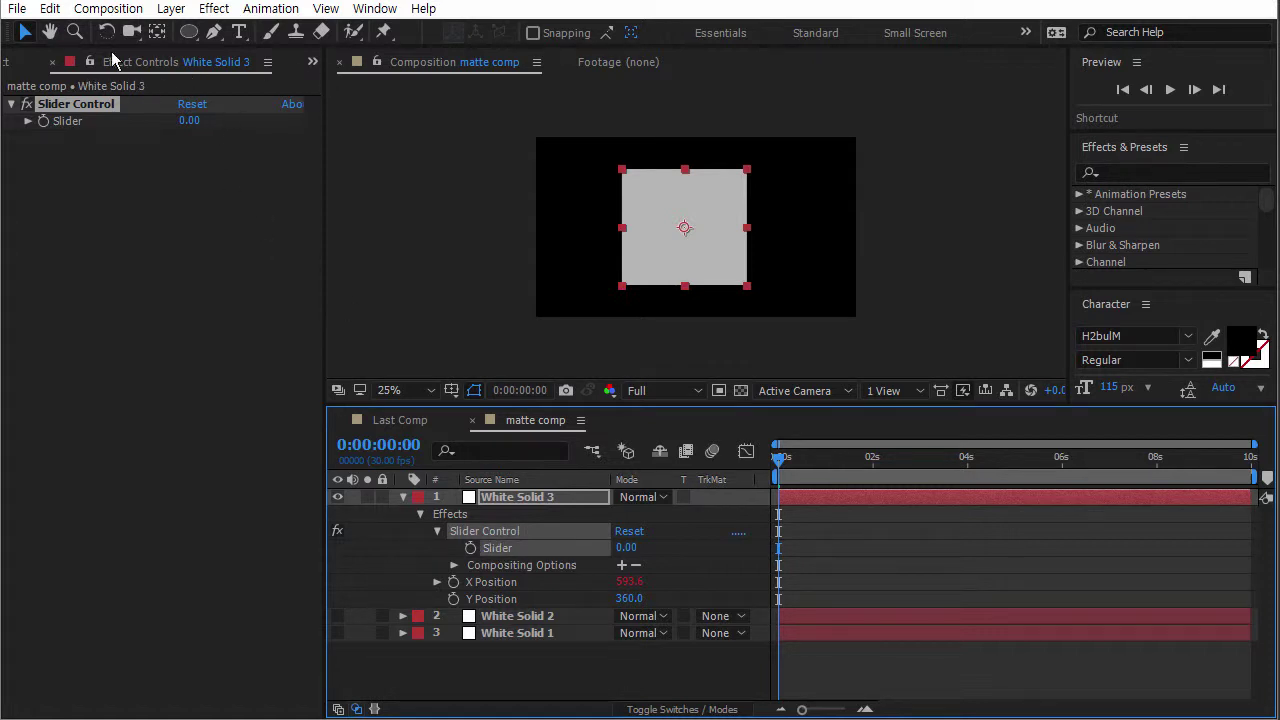
pyautogui.click(28, 121)
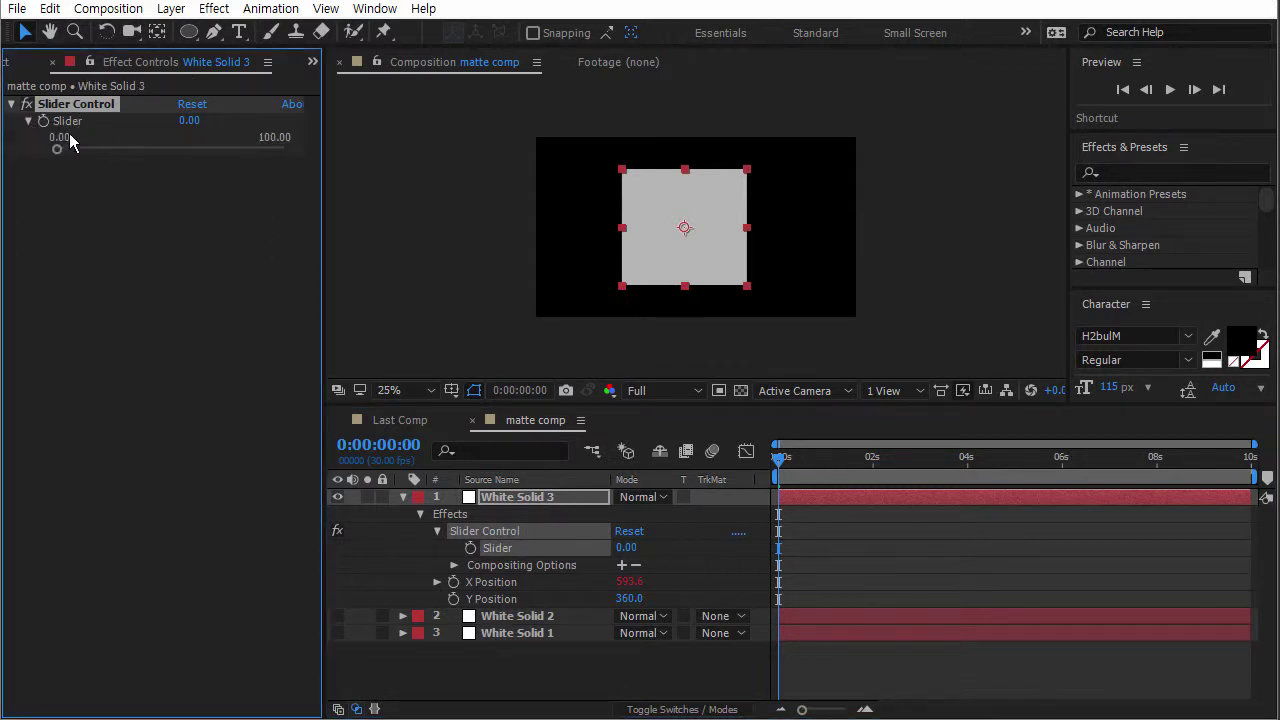
pyautogui.moveTo(67, 153); pyautogui.dragTo(290, 152)
pyautogui.moveTo(199, 120); pyautogui.dragTo(346, 154)
pyautogui.moveTo(196, 121); pyautogui.dragTo(17, 150)
# Reveal White Solid 3's X Position expression and open its wiggle(0.8,800) text for editing.
pyautogui.click(437, 581)
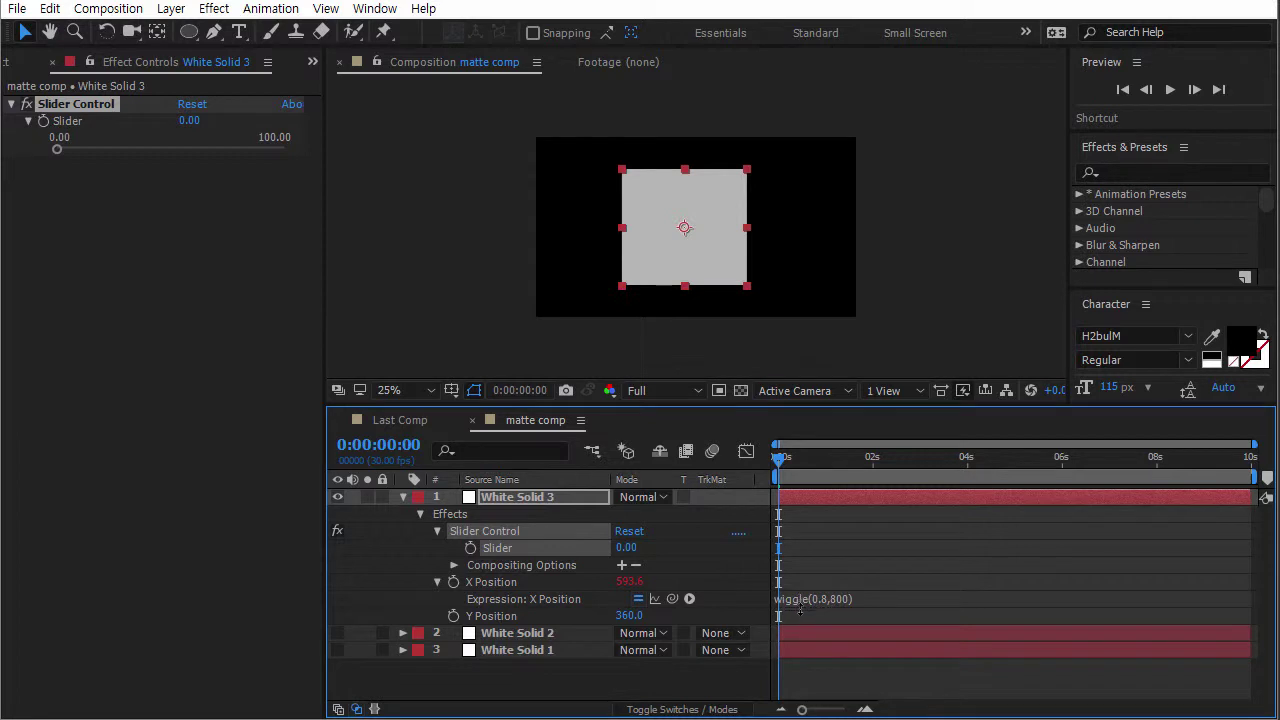
pyautogui.moveTo(800, 610); pyautogui.dragTo(805, 640)
pyautogui.click(851, 608)
pyautogui.click(851, 612)
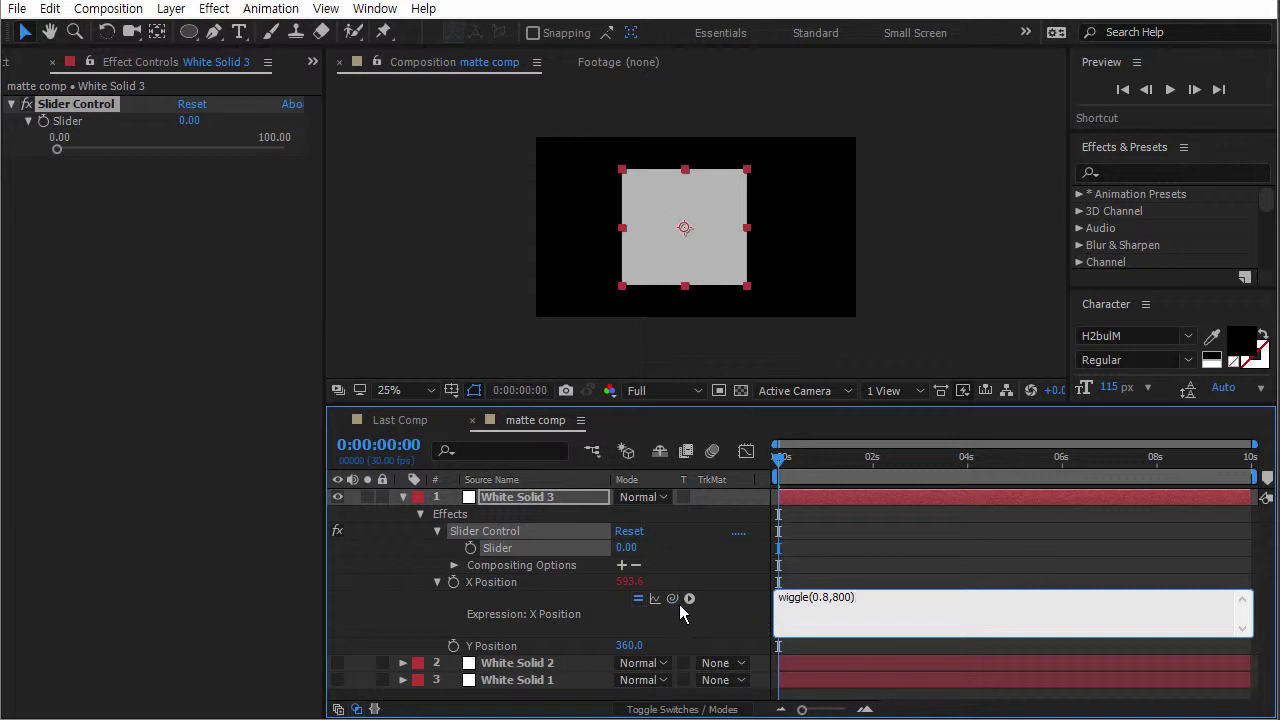
# Show the timeline's Parent column temporarily, try White Solid 3's parent pick whip, and hide the column again.
pyautogui.rightClick(728, 476)
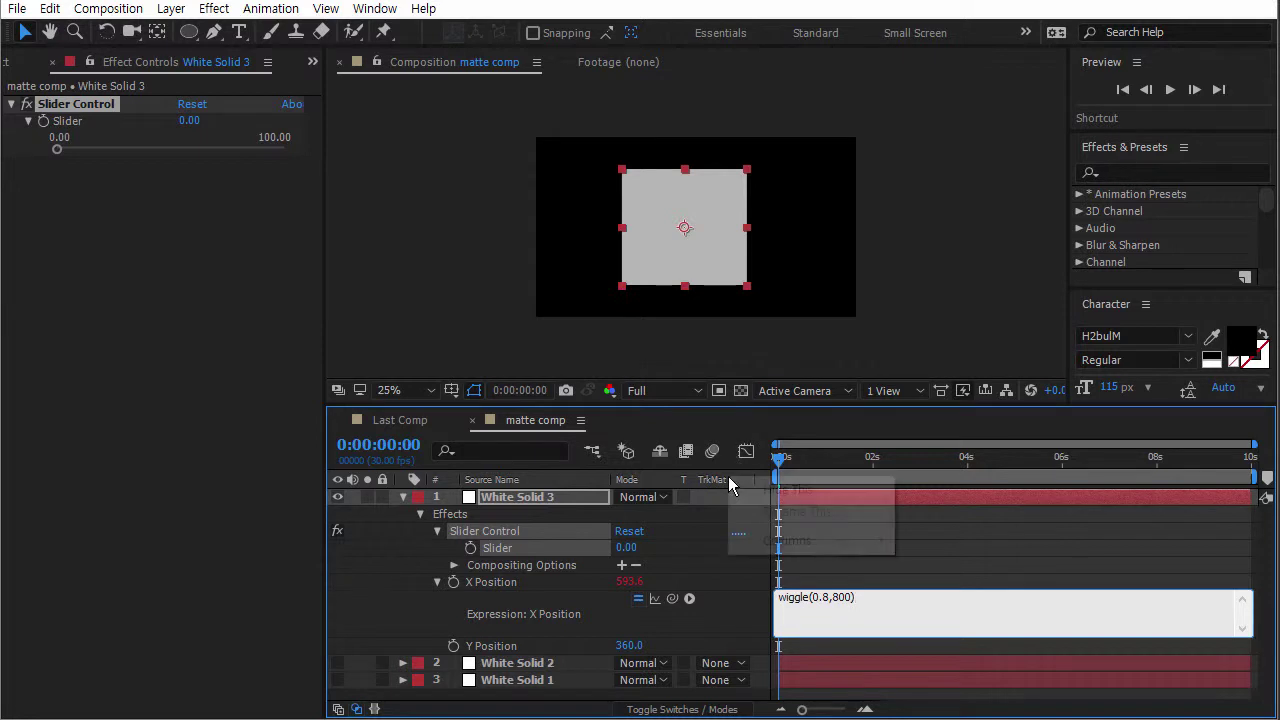
pyautogui.moveTo(786, 540)
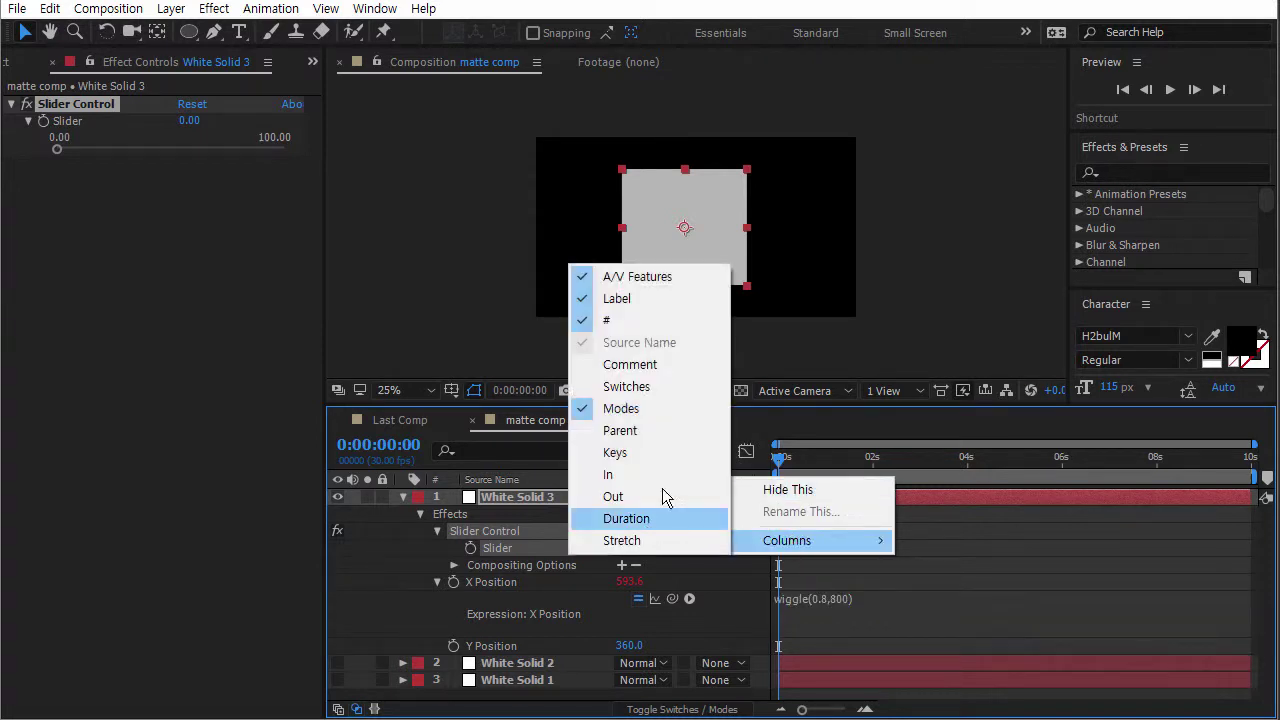
pyautogui.click(660, 430)
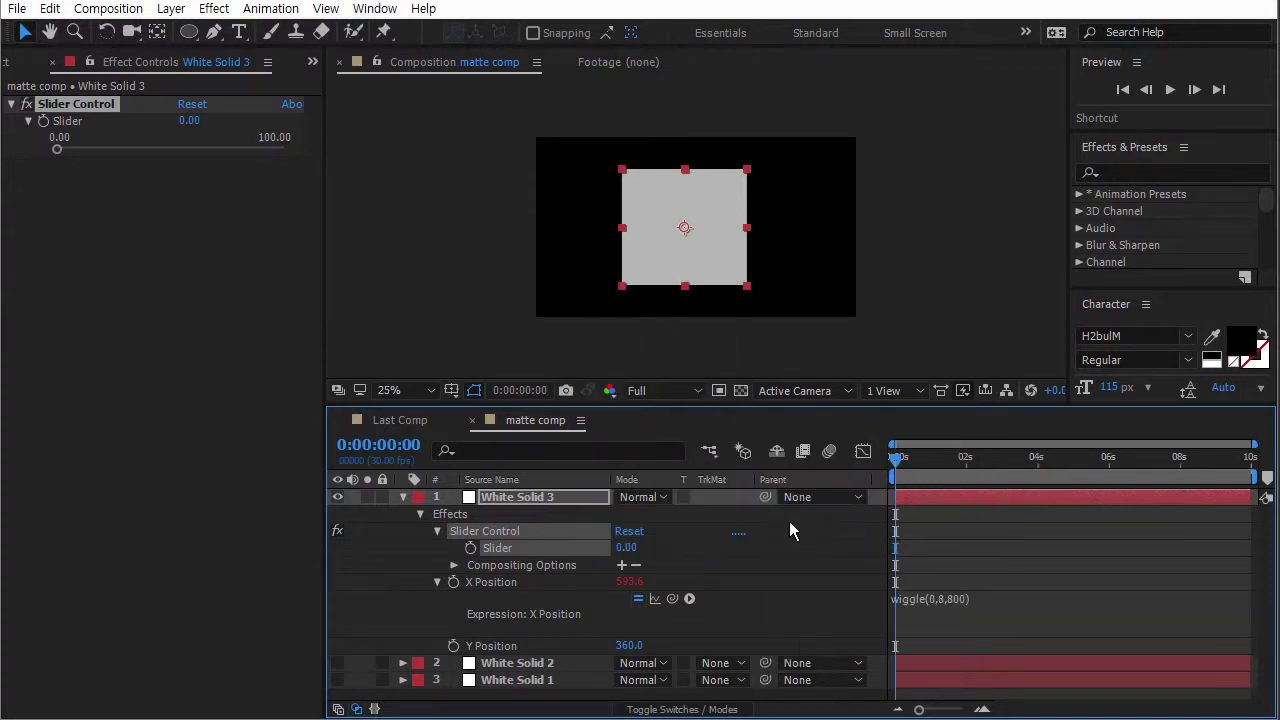
pyautogui.moveTo(765, 497); pyautogui.dragTo(797, 549)
pyautogui.moveTo(769, 498); pyautogui.dragTo(793, 530)
pyautogui.moveTo(766, 500)
pyautogui.mouseDown()
pyautogui.moveTo(591, 611)
pyautogui.moveTo(550, 665)
pyautogui.moveTo(775, 508)
pyautogui.mouseUp()
pyautogui.rightClick(826, 479)
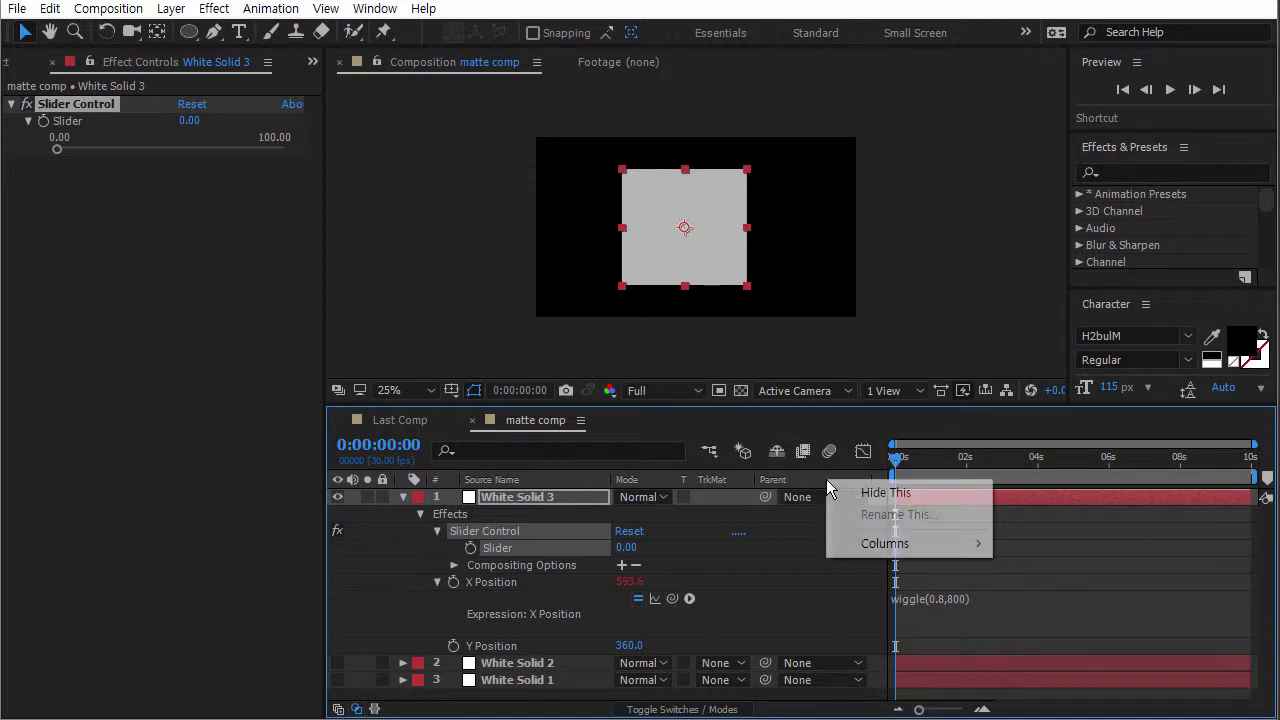
pyautogui.click(852, 489)
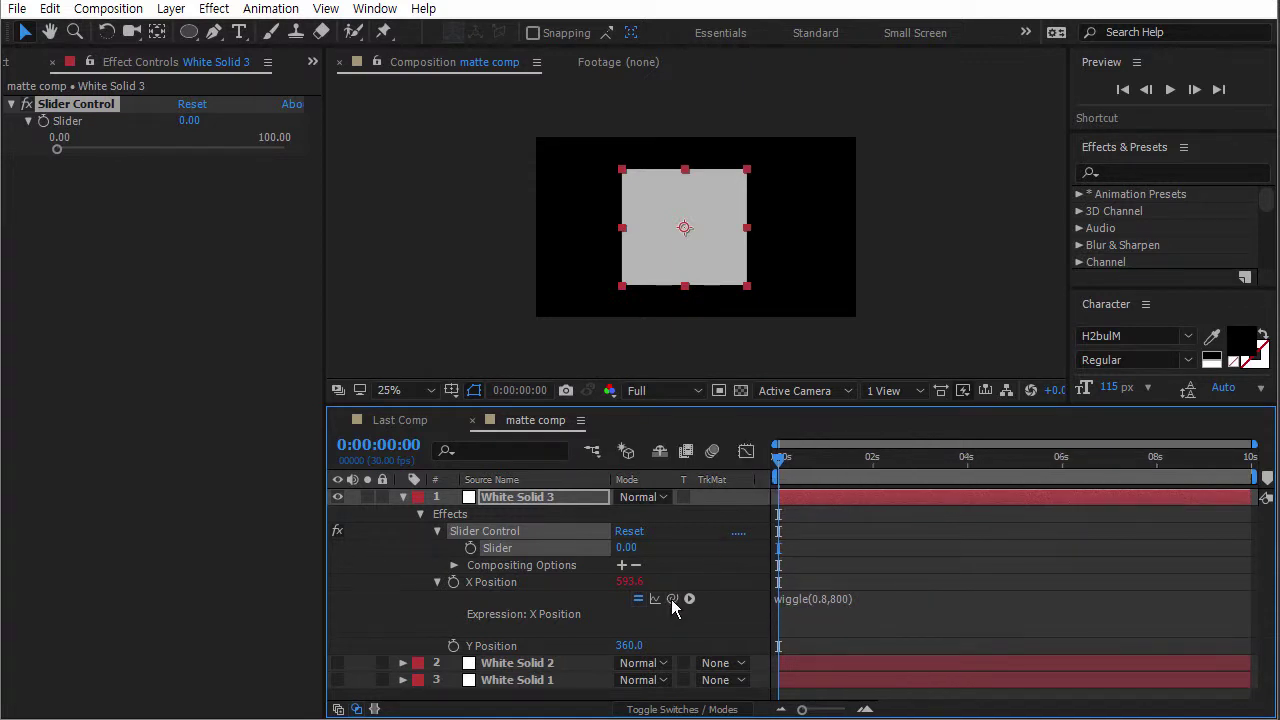
# Try the X Position expression's pick whip and scrub the Slider value, resetting the Slider to 0.
pyautogui.moveTo(672, 598)
pyautogui.mouseDown()
pyautogui.moveTo(522, 540)
pyautogui.moveTo(540, 625)
pyautogui.moveTo(510, 552)
pyautogui.moveTo(482, 533)
pyautogui.moveTo(664, 602)
pyautogui.mouseUp()
pyautogui.moveTo(626, 548)
pyautogui.mouseDown()
pyautogui.moveTo(603, 548)
pyautogui.moveTo(625, 548)
pyautogui.mouseUp()
pyautogui.click(634, 548)
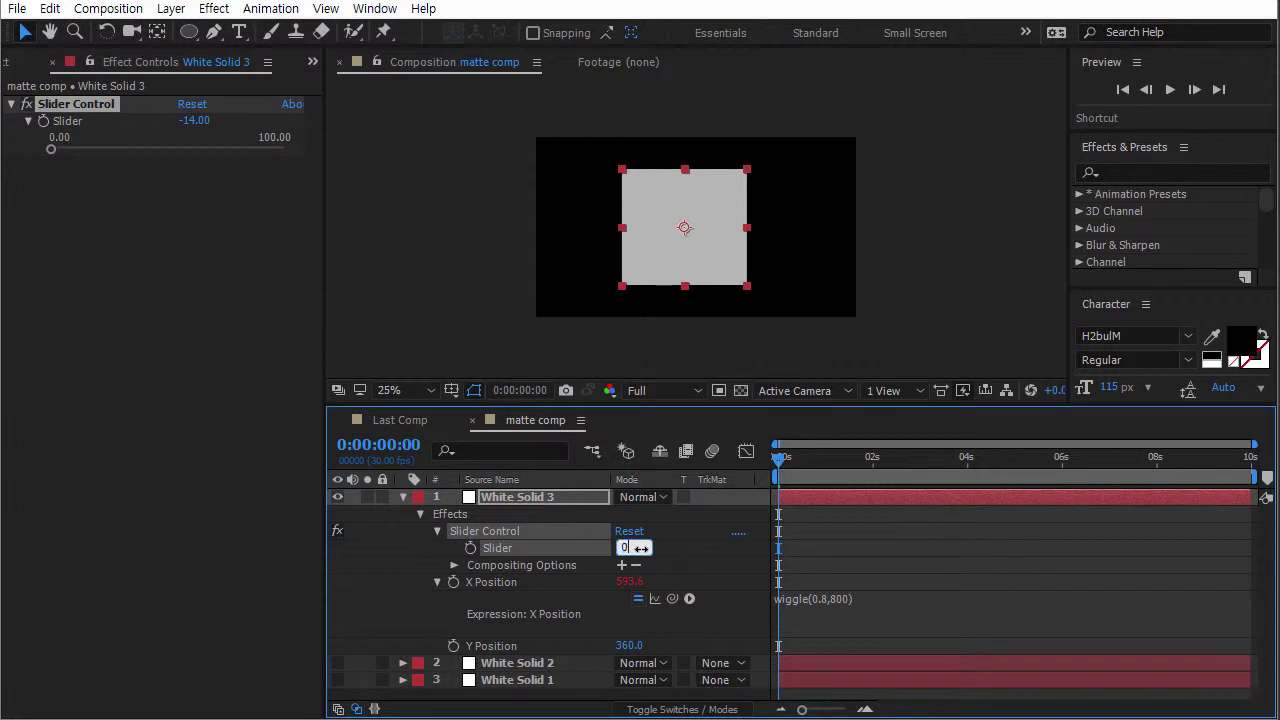
pyautogui.write('0')
pyautogui.press('Return')
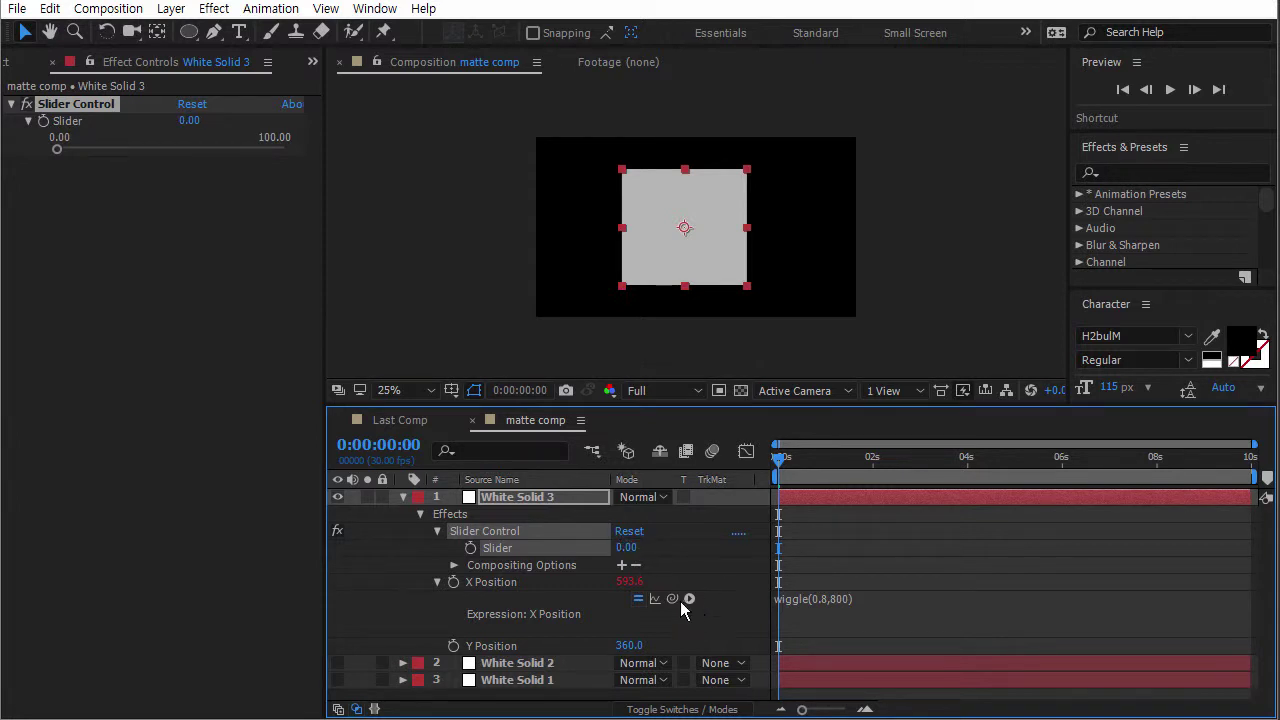
# End the wiggle(0.8,800) line with a semicolon and add the line x=effect("Slider Control")("Slider") below it by pick-whipping the Slider property.
pyautogui.click(852, 604)
pyautogui.click(866, 598)
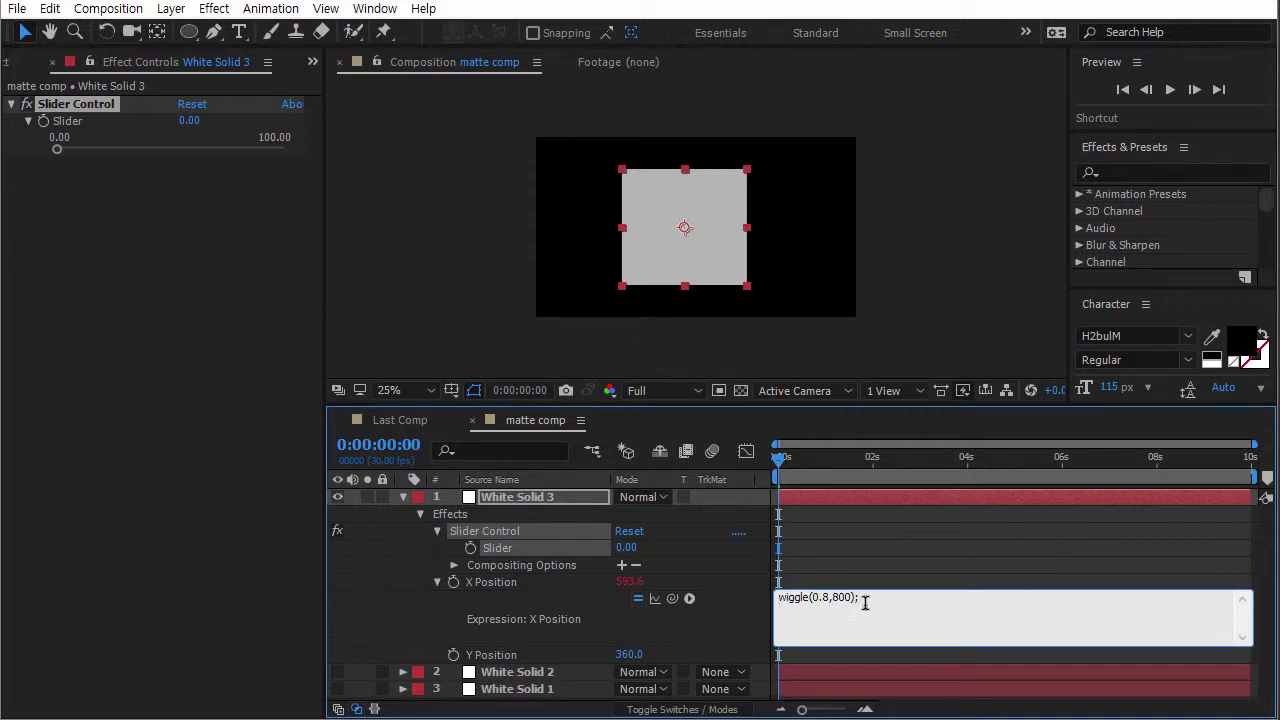
pyautogui.moveTo(853, 599); pyautogui.dragTo(871, 601)
pyautogui.click(817, 609)
pyautogui.moveTo(673, 598); pyautogui.dragTo(534, 553)
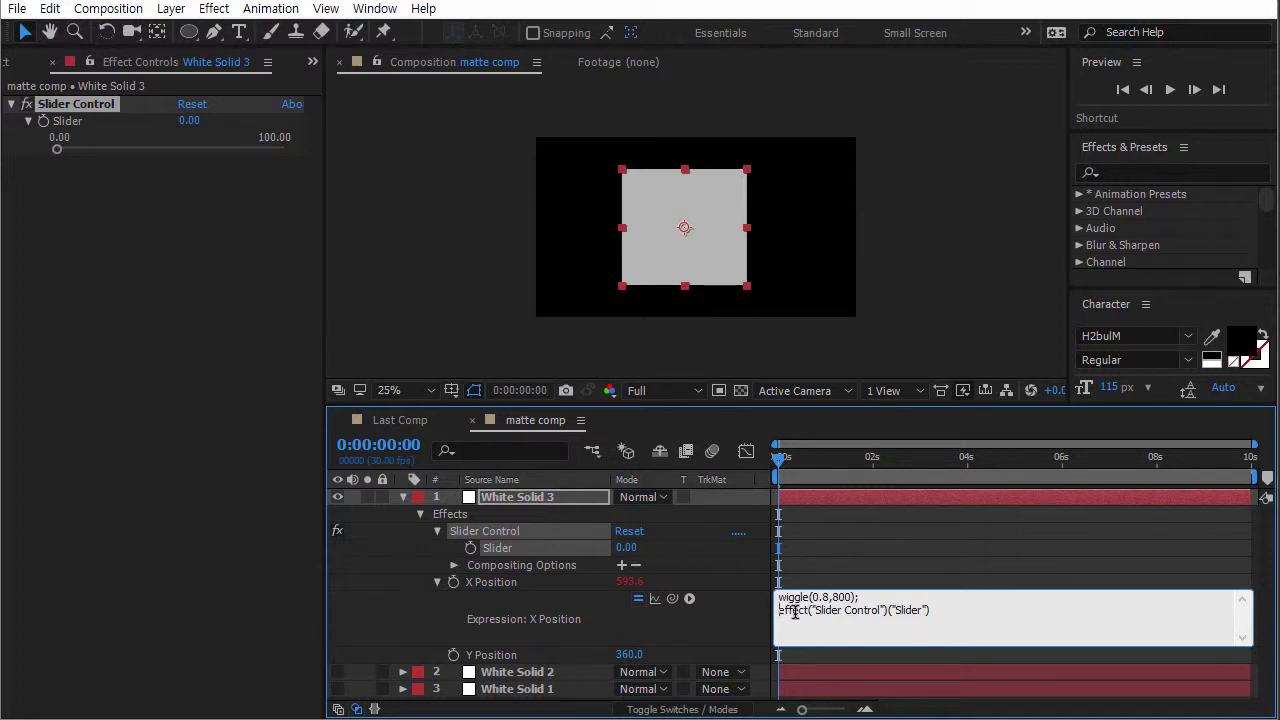
pyautogui.write('x=')
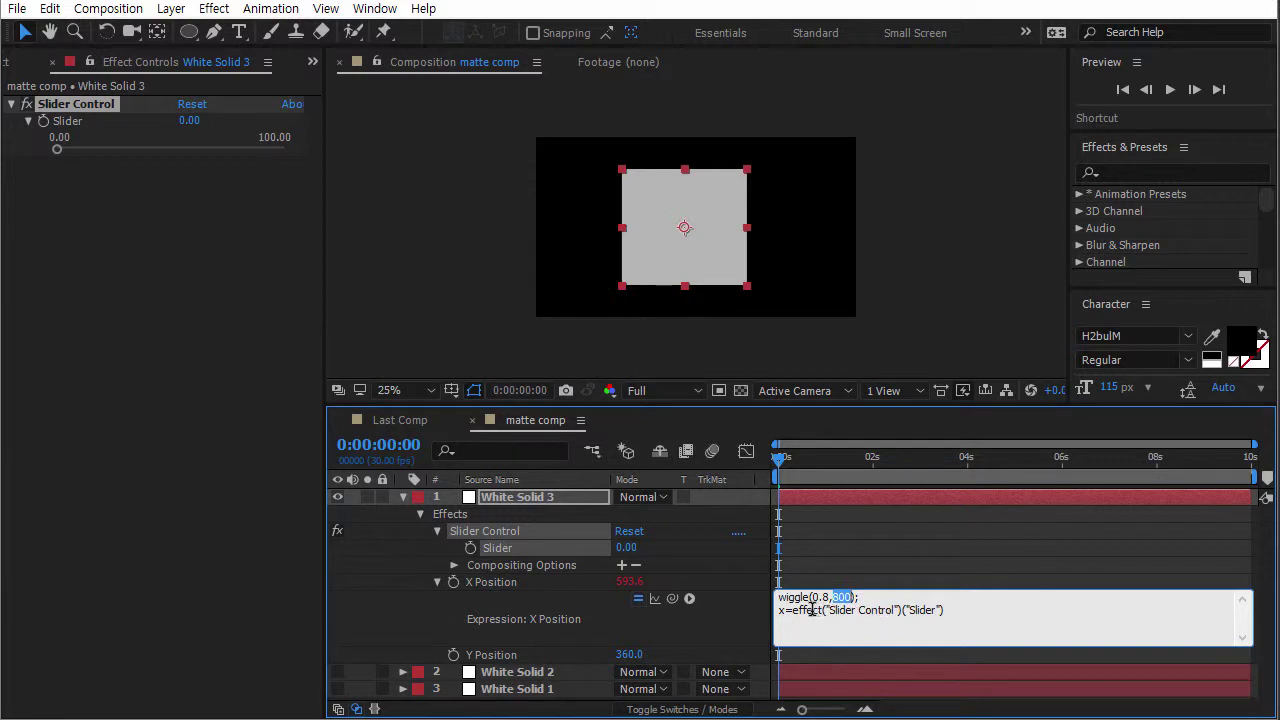
# Move the x=effect("Slider Control")("Slider") line above the wiggle line in the expression and end it with a semicolon.
pyautogui.moveTo(946, 610); pyautogui.dragTo(773, 610)
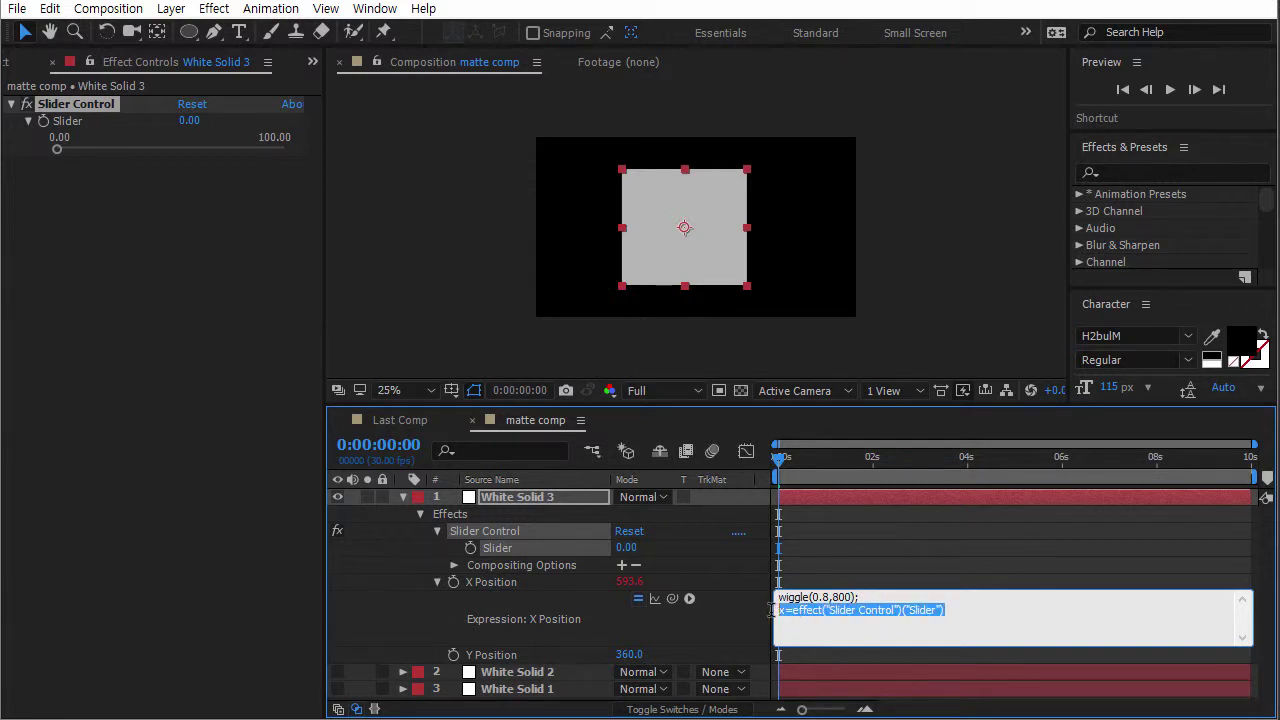
pyautogui.click(940, 623)
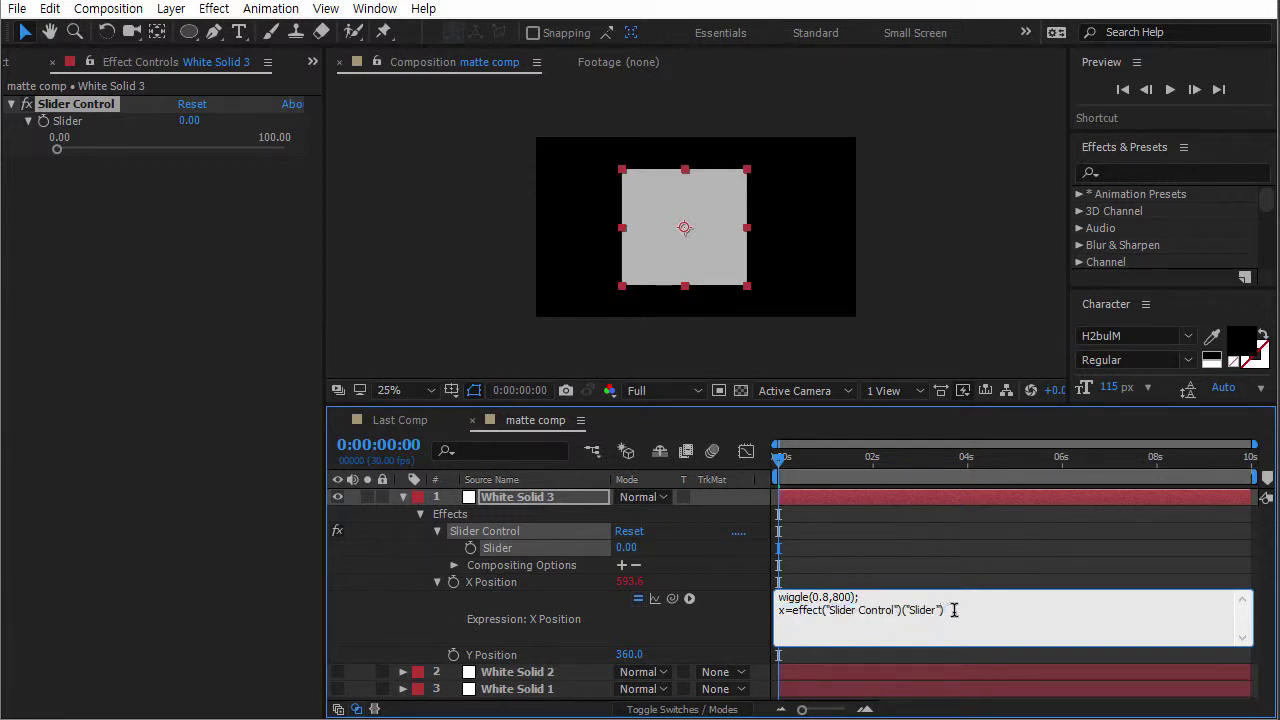
pyautogui.moveTo(951, 607); pyautogui.dragTo(773, 610)
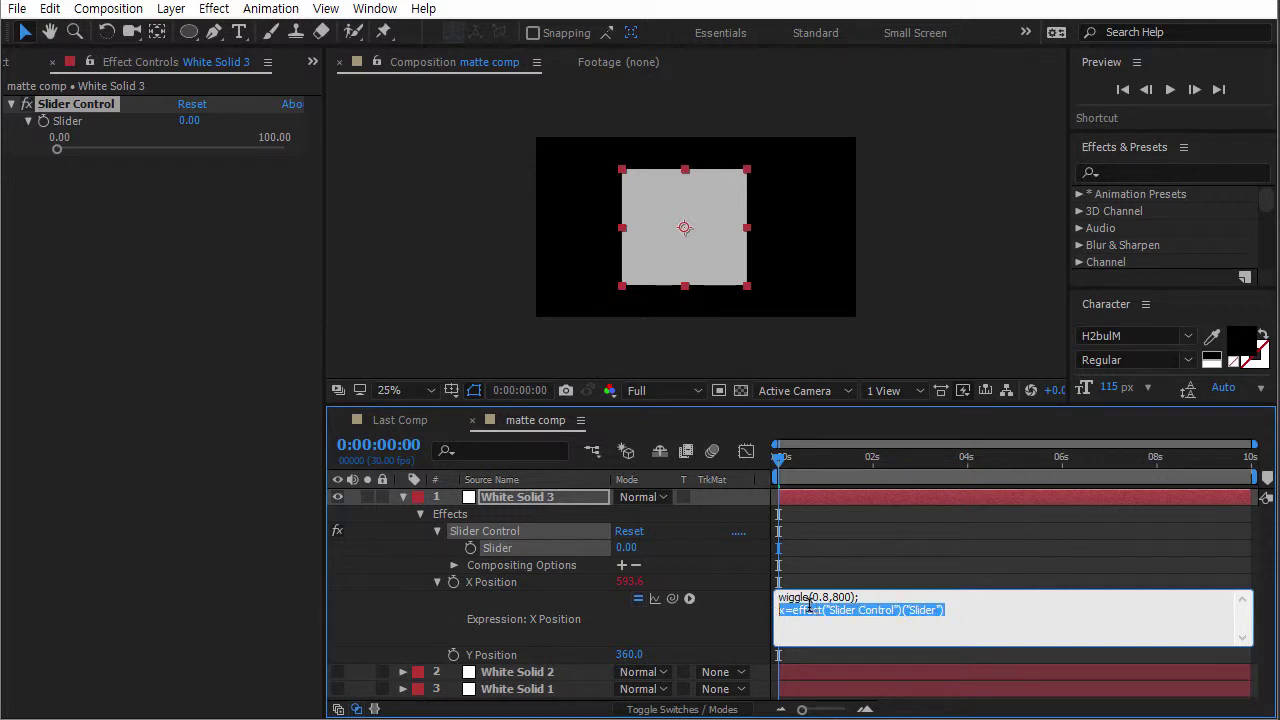
pyautogui.hotkey('ctrl', 'x')
pyautogui.press('Home')
pyautogui.press('Return')
pyautogui.press('Up')
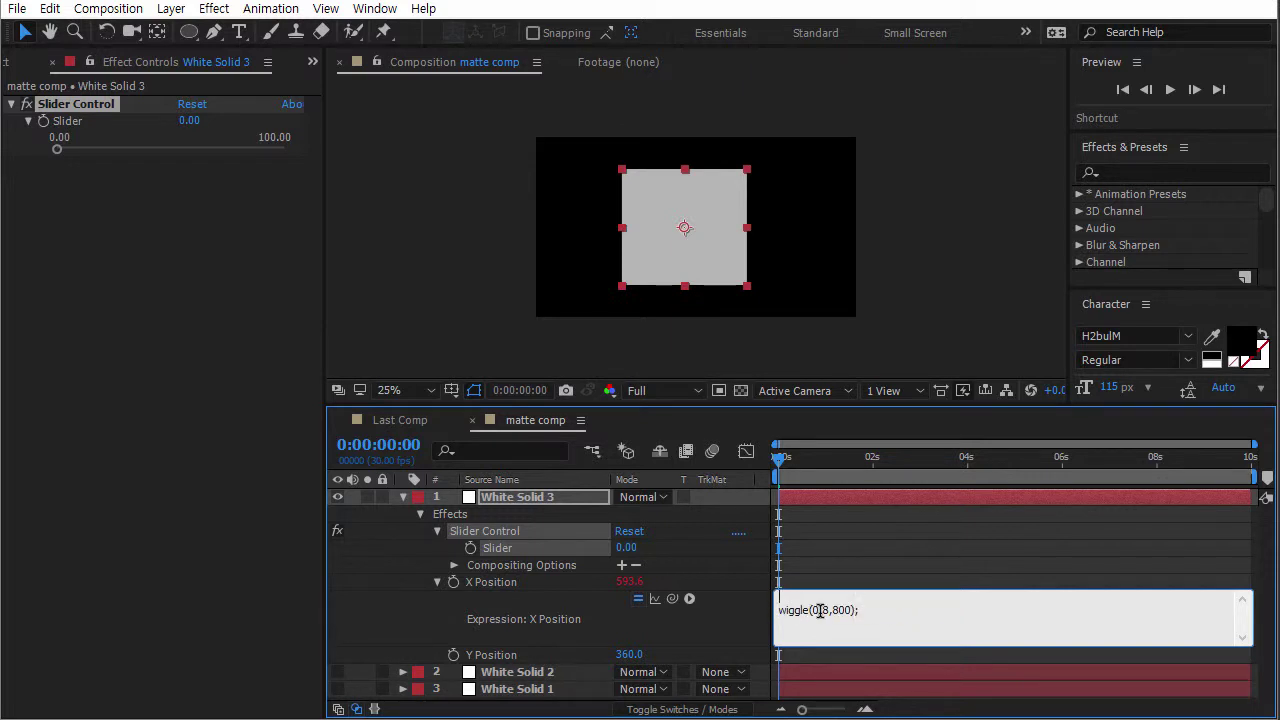
pyautogui.hotkey('ctrl', 'v')
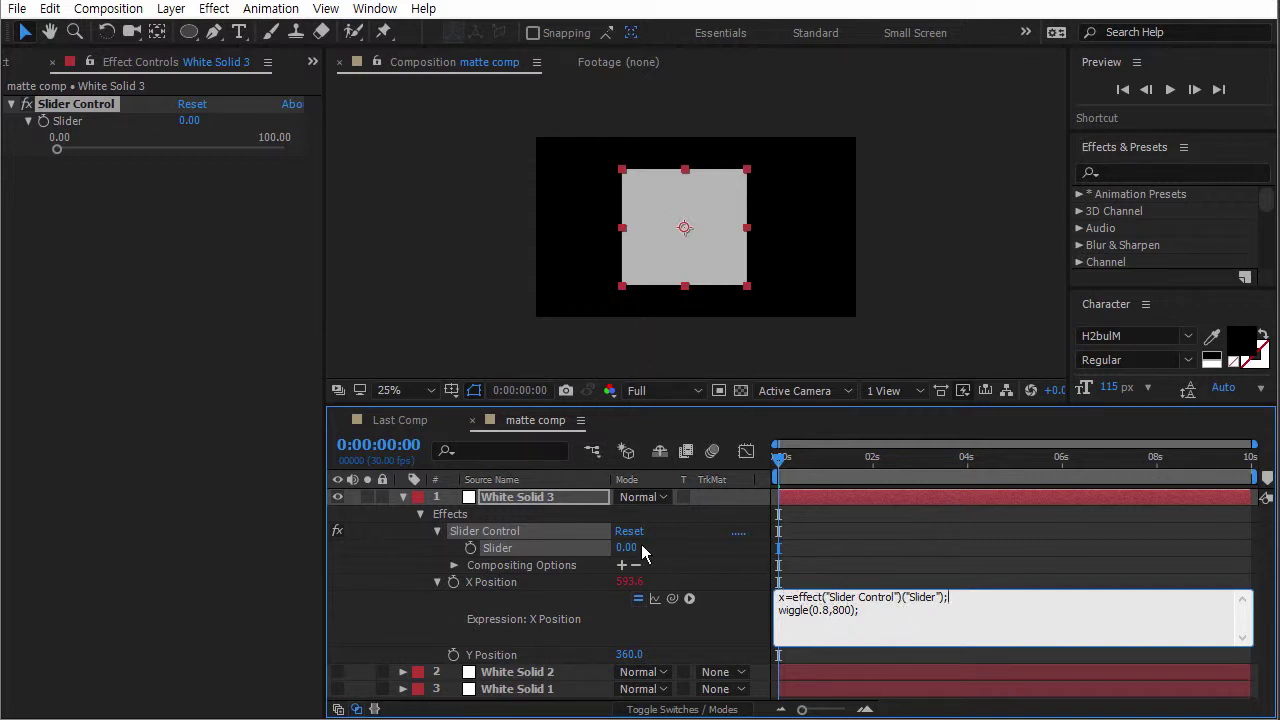
# Replace the wiggle amplitude with x so the expression reads wiggle(0.8,x), and apply it to X Position.
pyautogui.click(901, 613)
pyautogui.moveTo(833, 610); pyautogui.dragTo(846, 611)
pyautogui.write('x')
pyautogui.moveTo(859, 640); pyautogui.dragTo(857, 620)
pyautogui.click(907, 559)
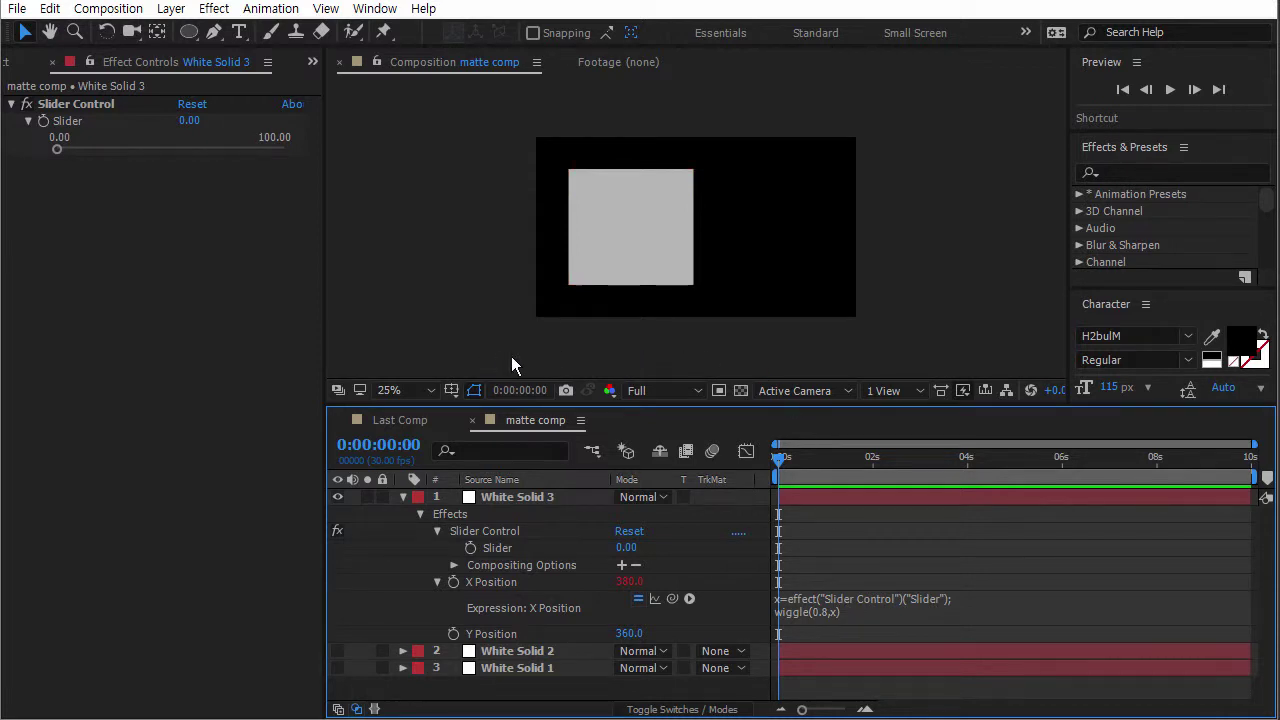
# Fit matte comp to the viewer and scrub the timeline to check White Solid 3's motion with the Slider at 0.
pyautogui.click(401, 390)
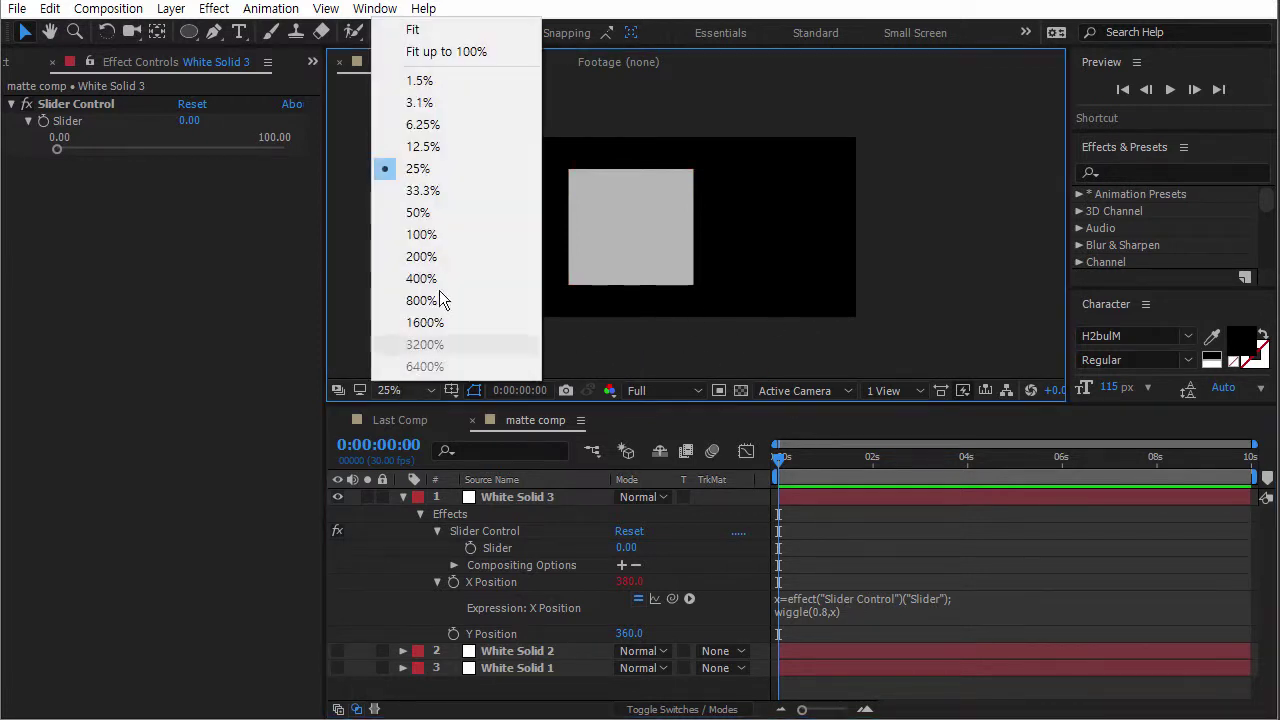
pyautogui.click(464, 37)
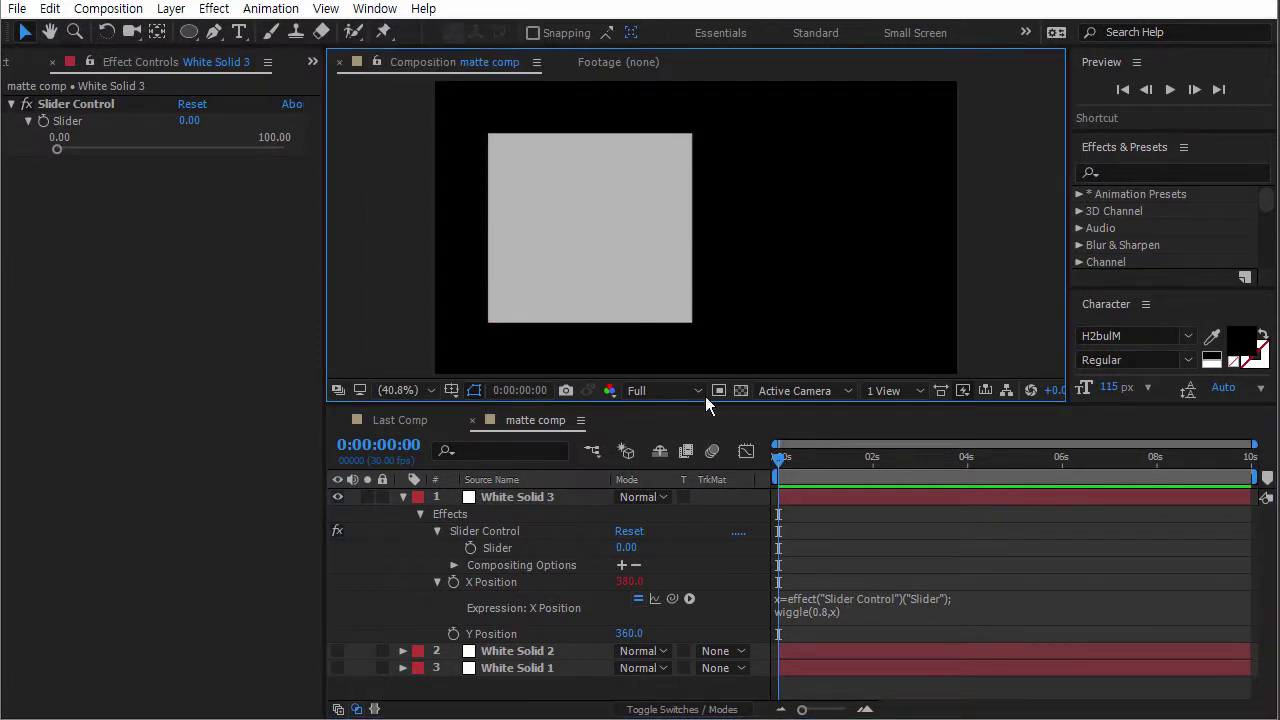
pyautogui.moveTo(778, 457)
pyautogui.mouseDown()
pyautogui.moveTo(853, 460)
pyautogui.moveTo(739, 462)
pyautogui.moveTo(896, 461)
pyautogui.moveTo(757, 459)
pyautogui.mouseUp()
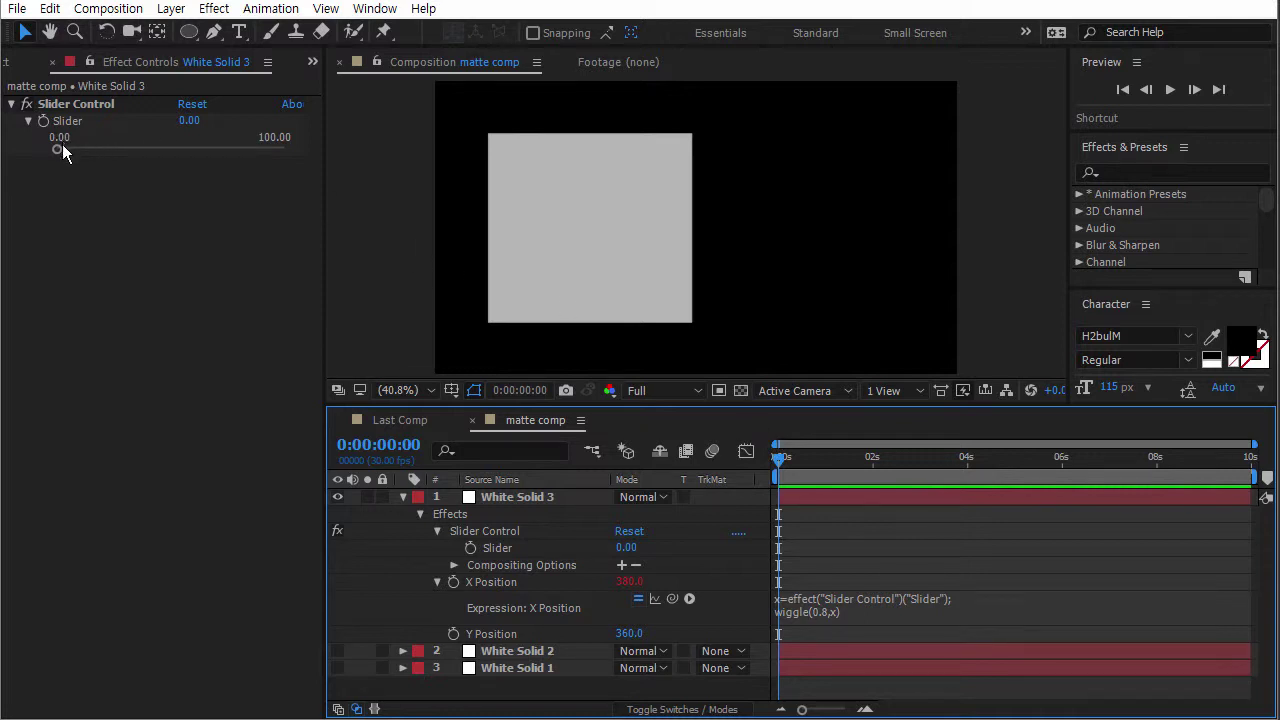
# Test the slider-driven wiggle at Slider values of 100 and 816 by scrubbing and playing the animation.
pyautogui.moveTo(60, 149); pyautogui.dragTo(288, 150)
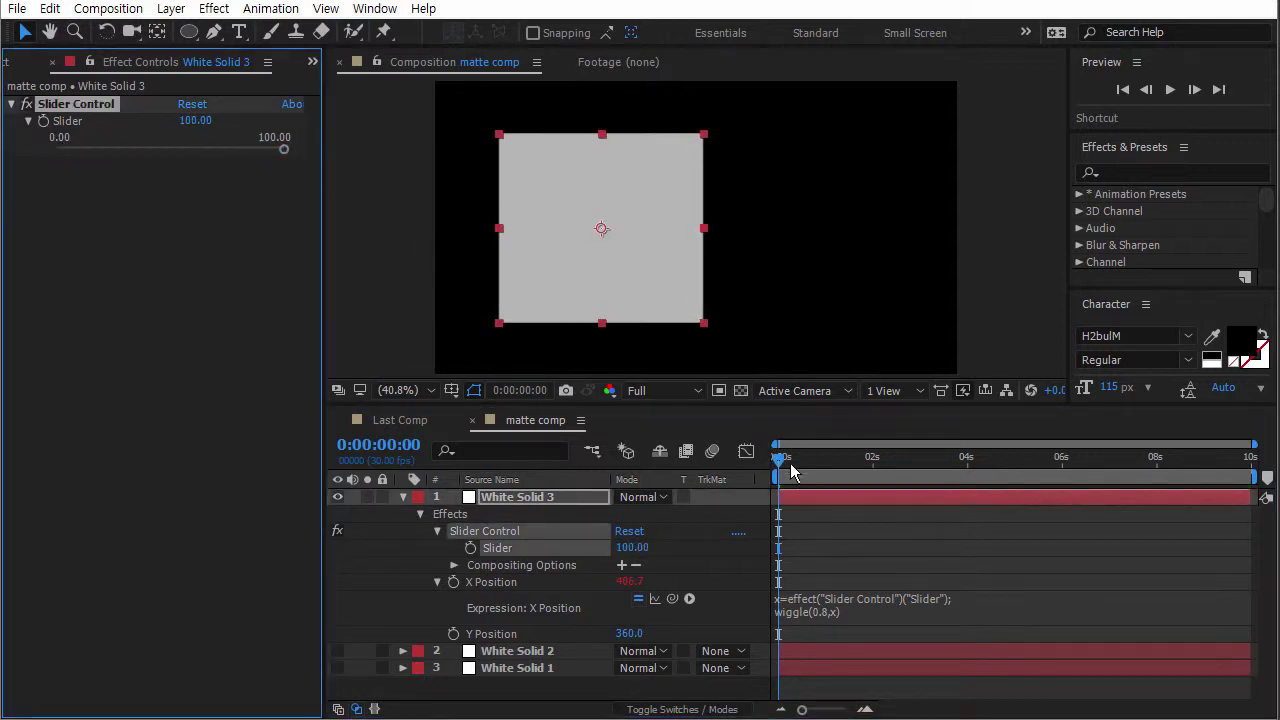
pyautogui.moveTo(790, 470)
pyautogui.mouseDown()
pyautogui.moveTo(1052, 460)
pyautogui.moveTo(803, 458)
pyautogui.mouseUp()
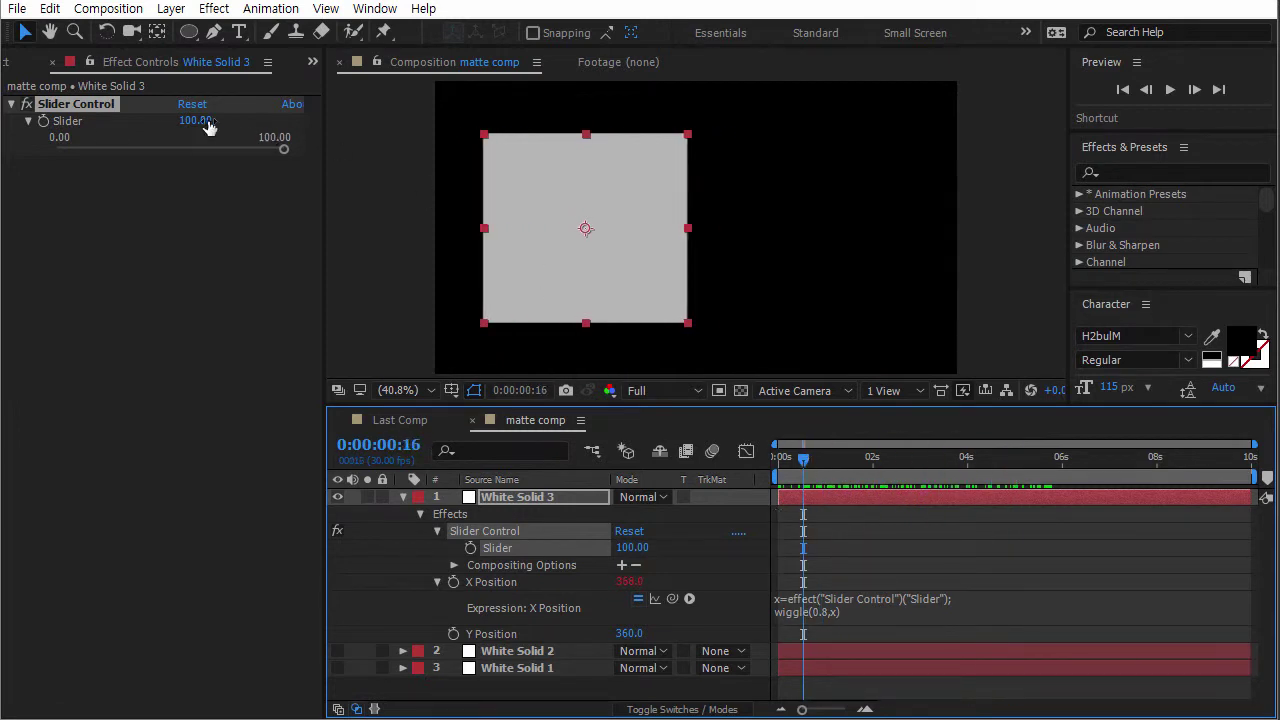
pyautogui.moveTo(196, 120); pyautogui.dragTo(946, 148)
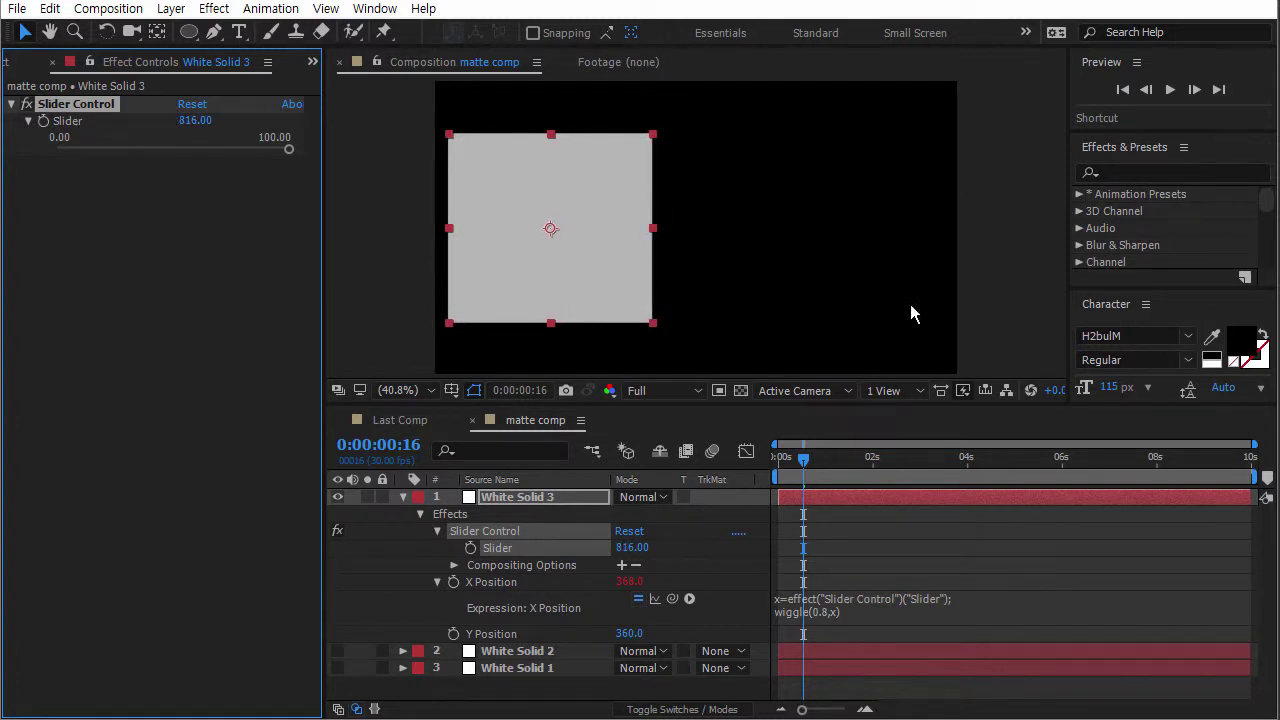
pyautogui.moveTo(830, 457); pyautogui.dragTo(768, 470)
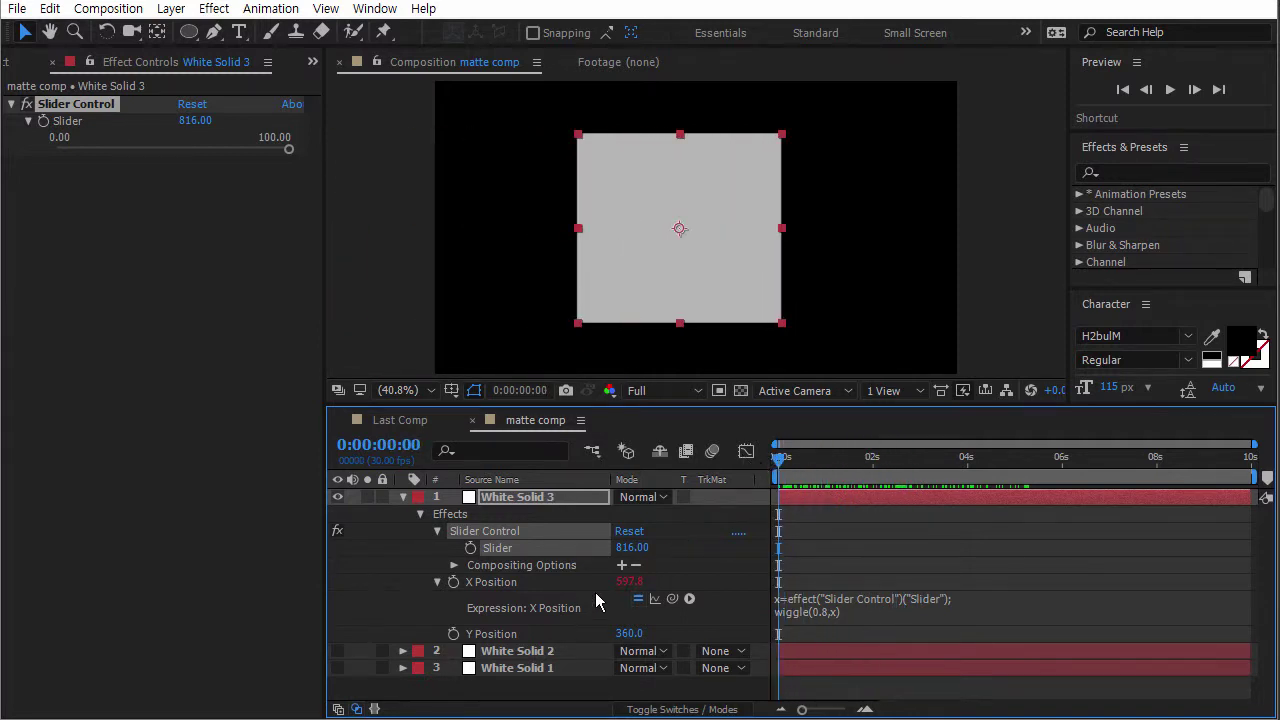
pyautogui.click(437, 583)
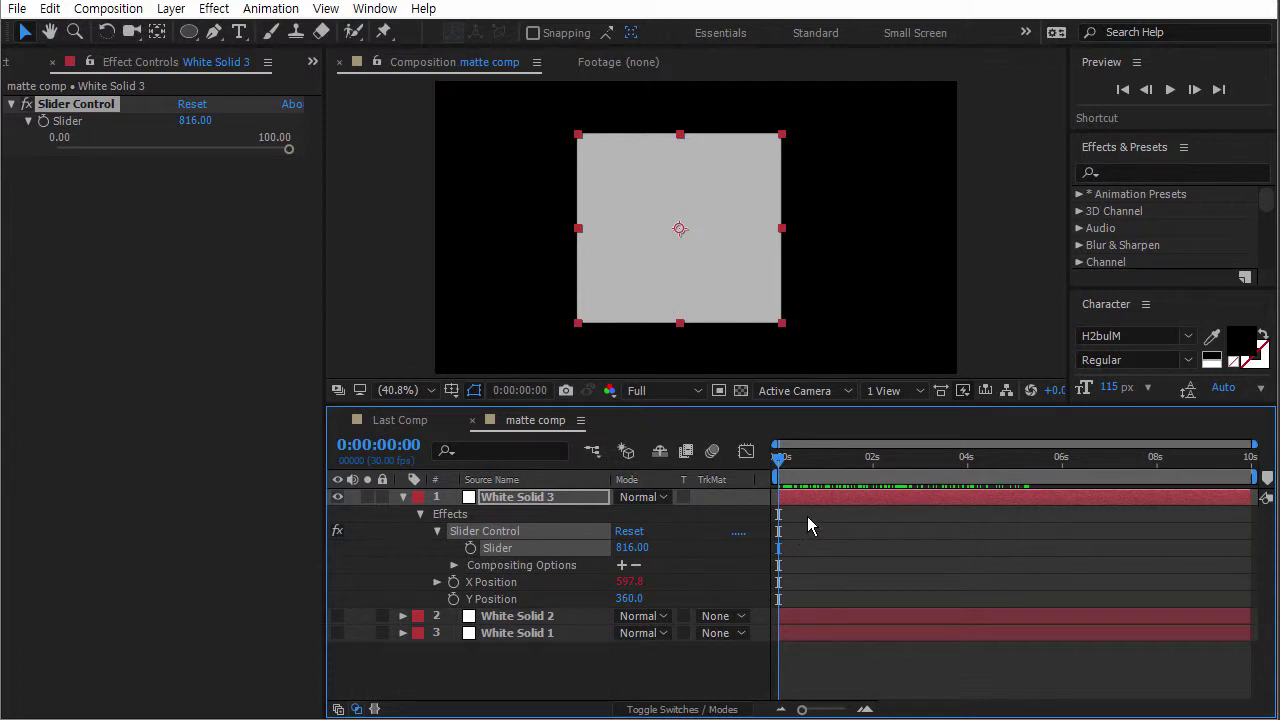
pyautogui.press('space')
pyautogui.press('space')
# Enable keyframing on White Solid 3's Slider with a value of 0 and move that first keyframe to 0:00:01:18.
pyautogui.click(470, 549)
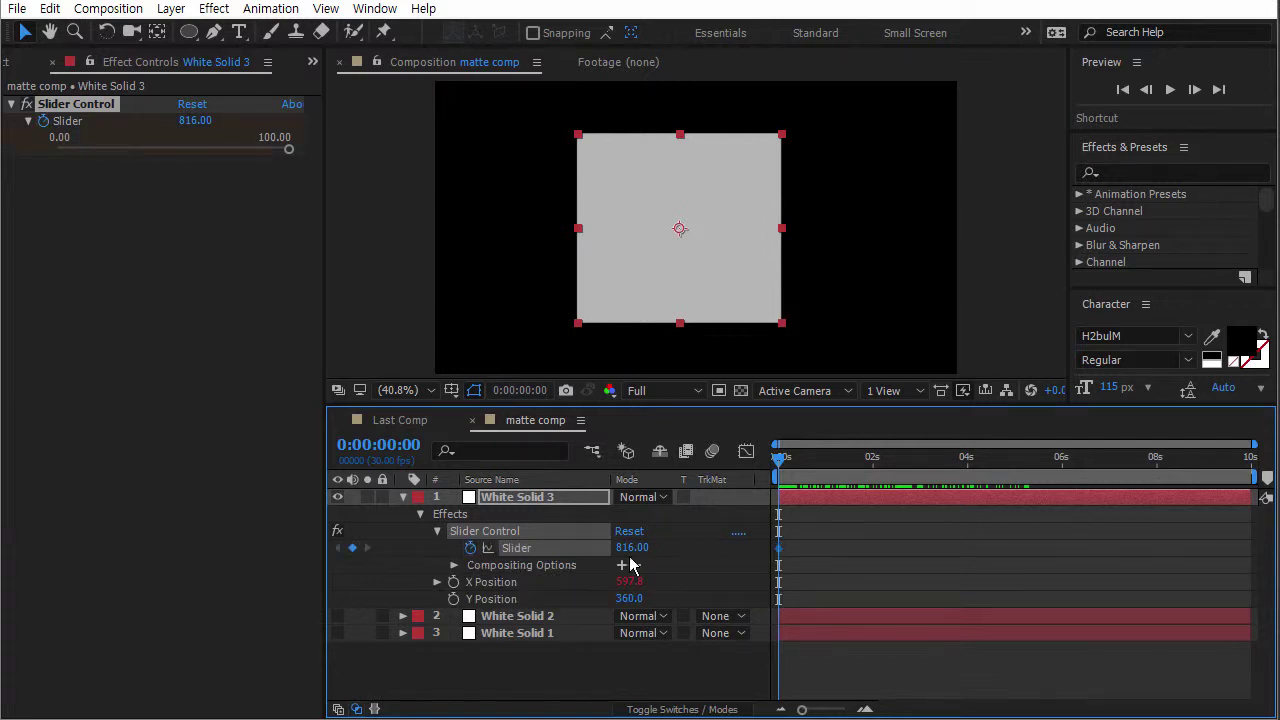
pyautogui.click(640, 548)
pyautogui.write('0')
pyautogui.press('Return')
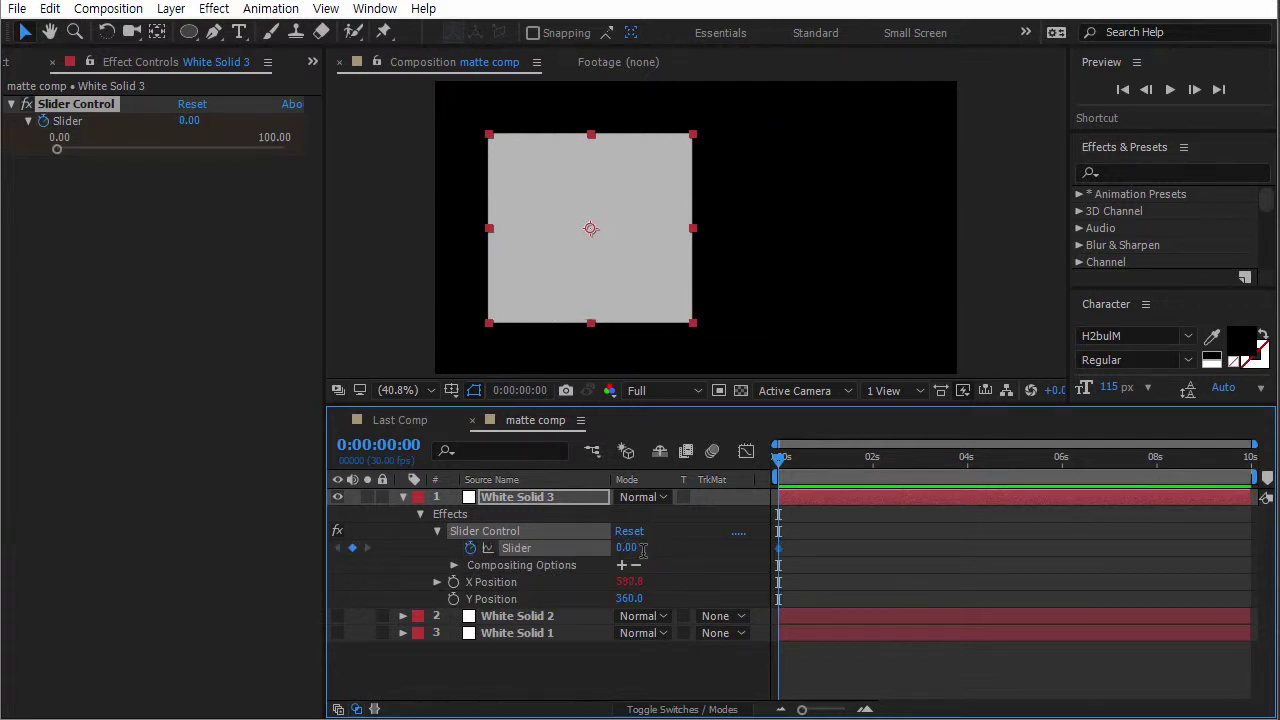
pyautogui.moveTo(785, 460); pyautogui.dragTo(855, 460)
pyautogui.moveTo(781, 549); pyautogui.dragTo(855, 550)
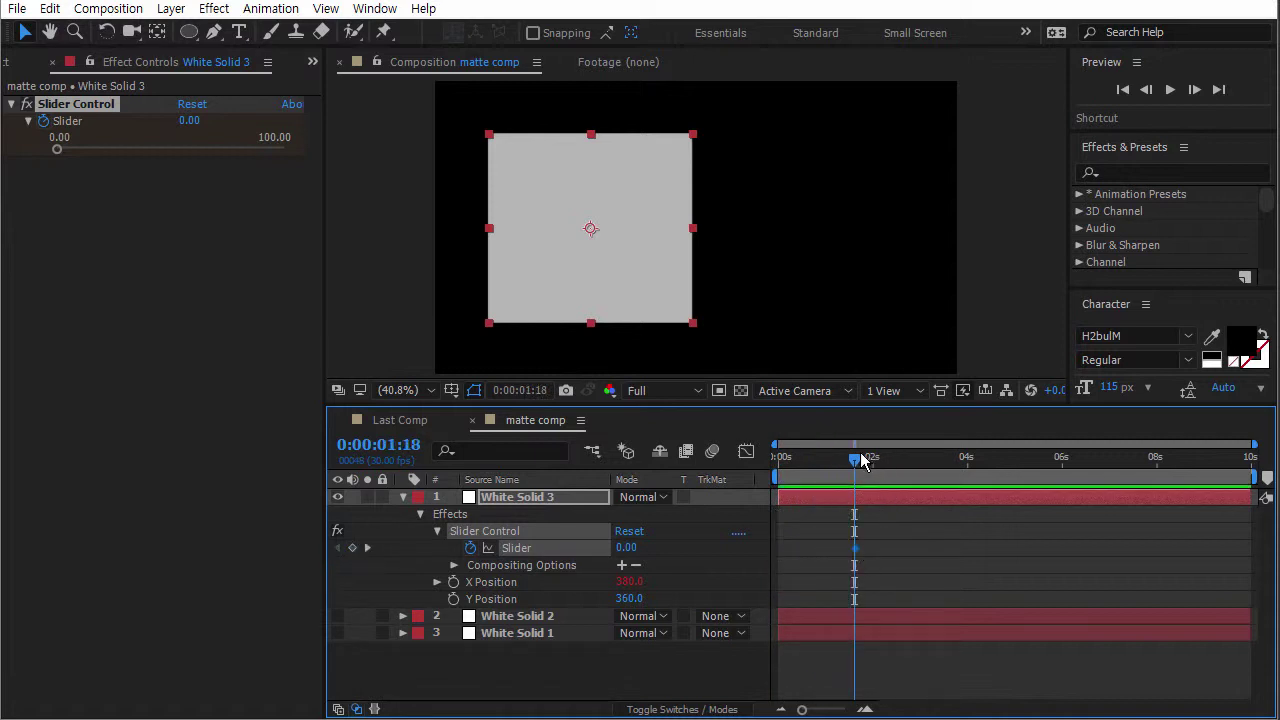
# Add a Slider keyframe of 800 at 0:00:04:01 and move it to about 8 seconds.
pyautogui.moveTo(856, 458); pyautogui.dragTo(968, 460)
pyautogui.click(626, 549)
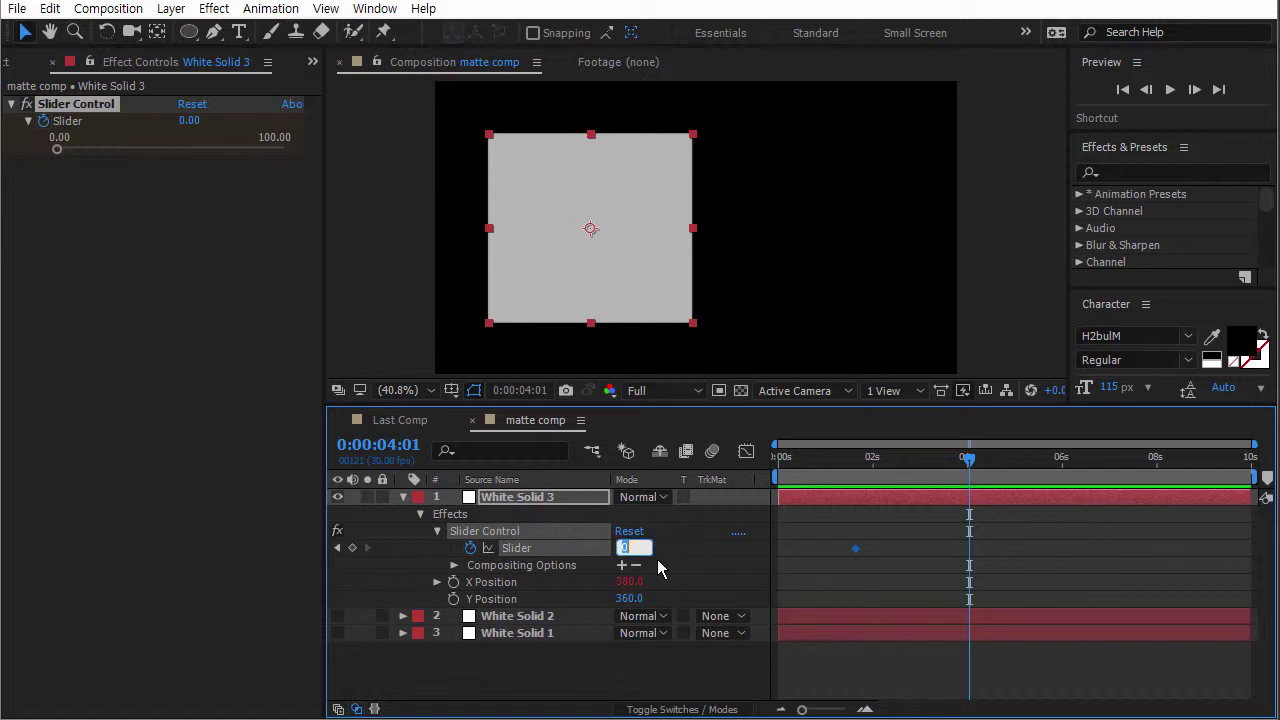
pyautogui.write('800')
pyautogui.press('Return')
pyautogui.moveTo(946, 460); pyautogui.dragTo(996, 468)
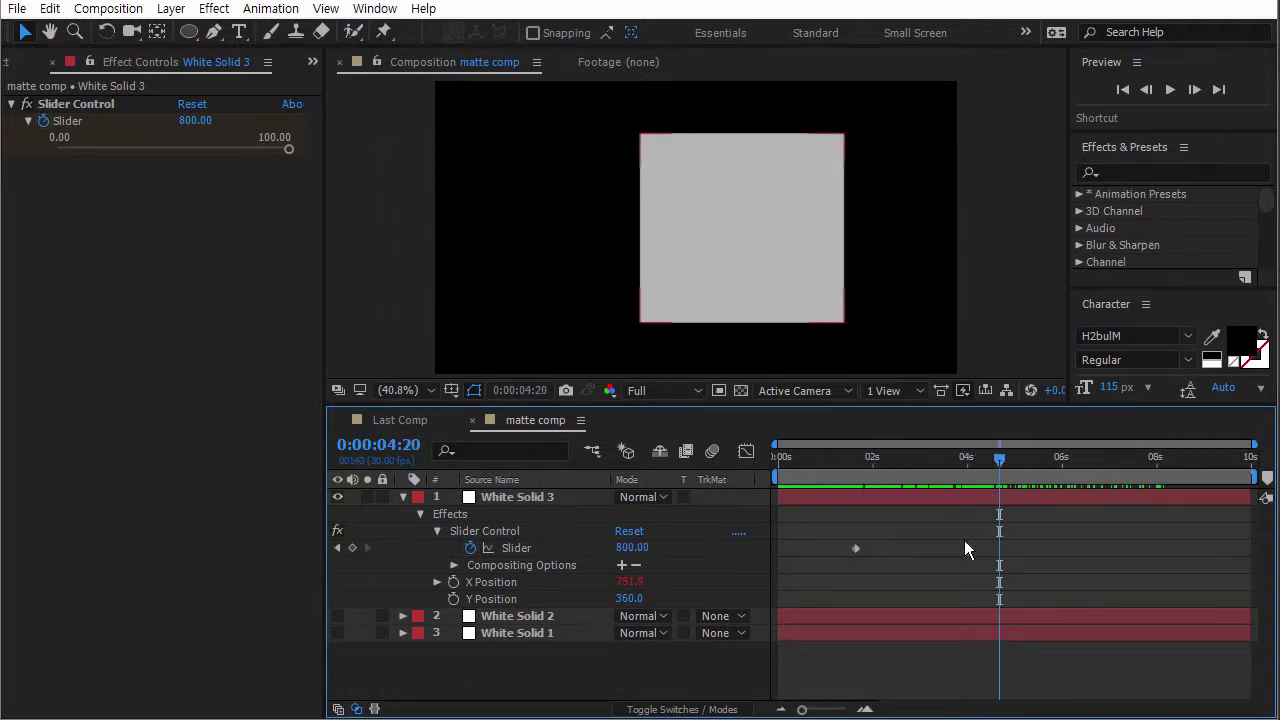
pyautogui.moveTo(970, 548); pyautogui.dragTo(1156, 548)
# Scrub back to the start of matte comp and turn the visibility of White Solid 2 and White Solid 1 back on.
pyautogui.moveTo(1013, 463); pyautogui.dragTo(745, 462)
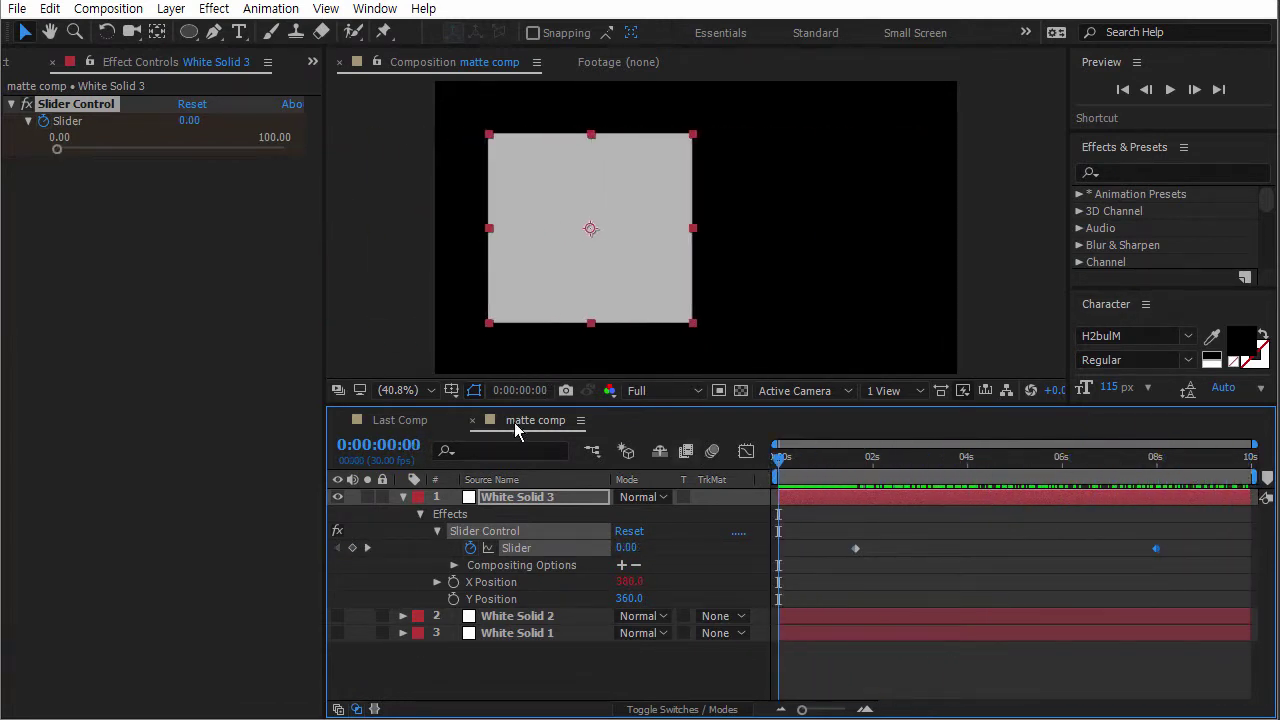
pyautogui.click(337, 616)
pyautogui.click(337, 633)
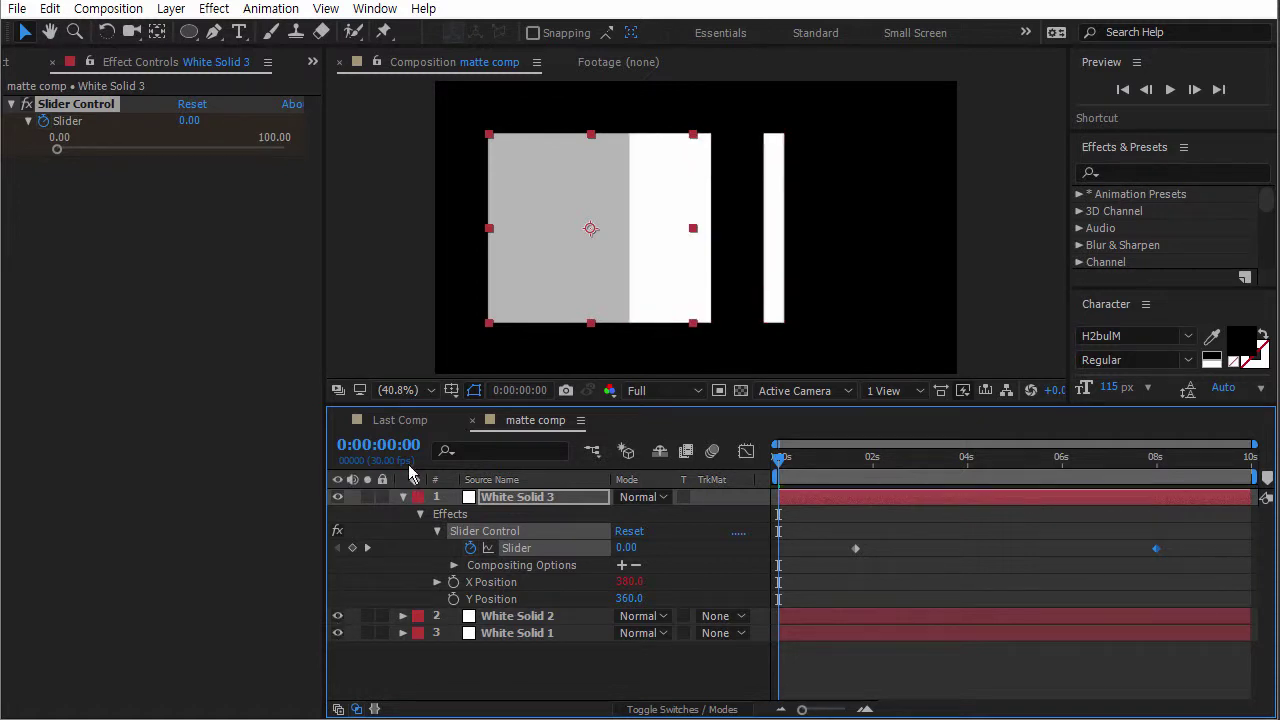
# Preview the full animation in Last Comp from the start and stop the playback.
pyautogui.click(394, 421)
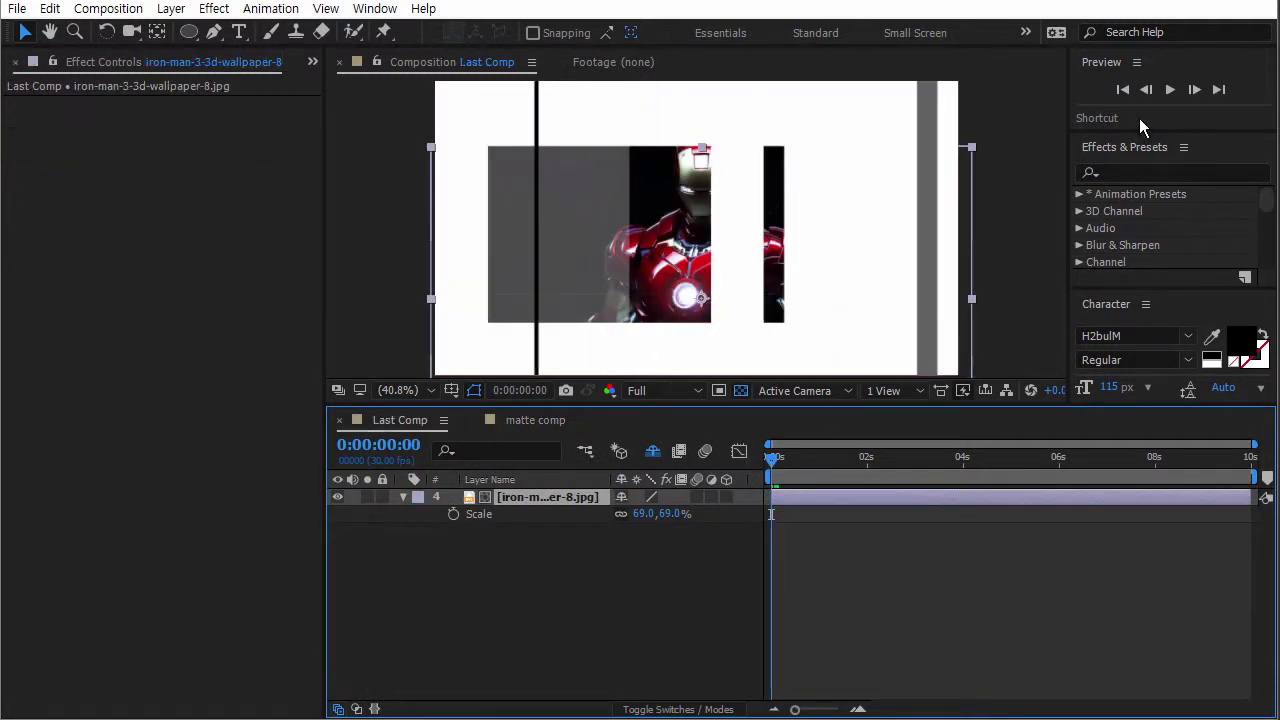
pyautogui.click(1170, 88)
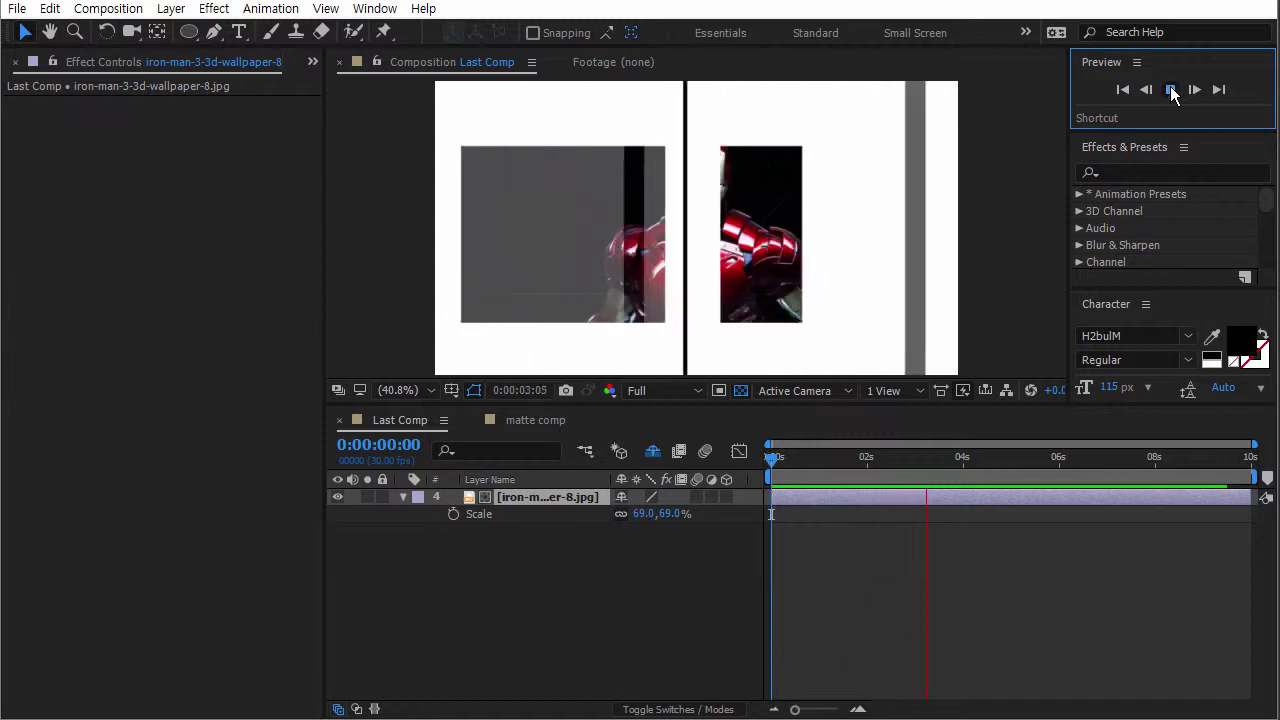
pyautogui.click(1170, 88)
# Open White Solid 3's X Position expression in matte comp and copy its full text.
pyautogui.click(535, 420)
pyautogui.moveTo(872, 457); pyautogui.dragTo(822, 475)
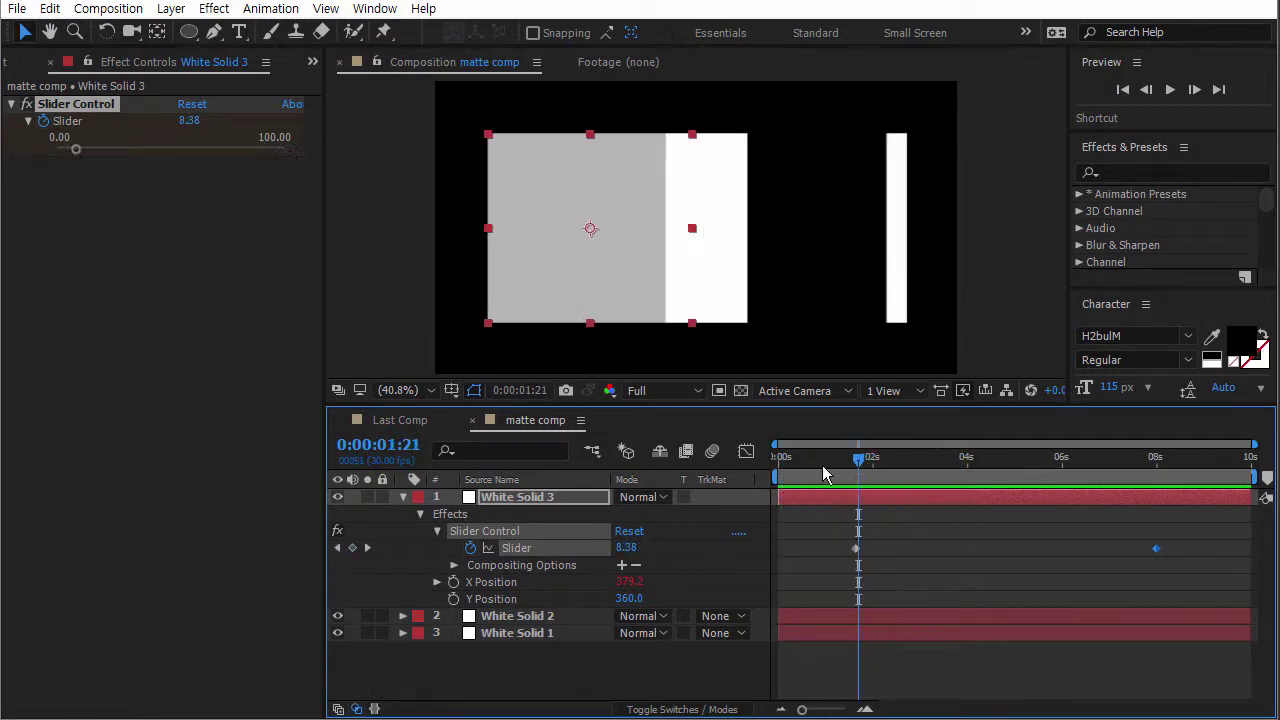
pyautogui.click(439, 583)
pyautogui.click(868, 611)
pyautogui.write('wiggle(0.8,x)')
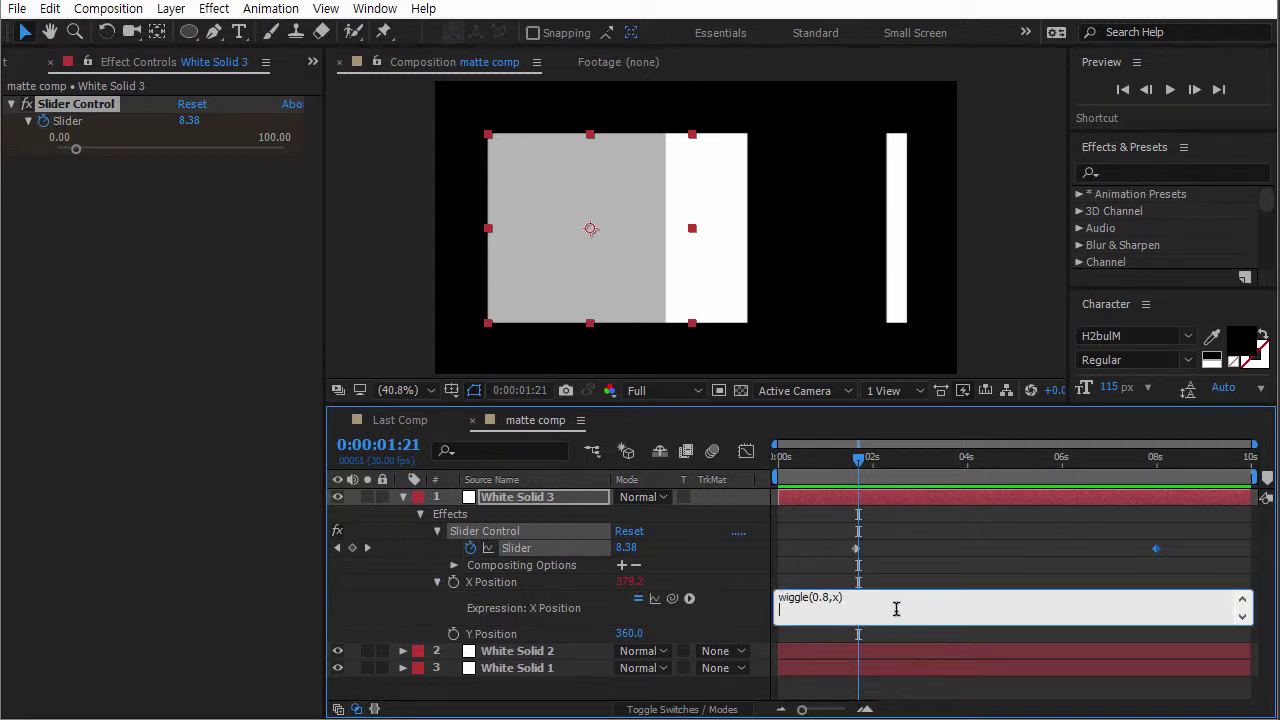
pyautogui.hotkey('ctrl', 'a')
pyautogui.hotkey('ctrl', 'c')
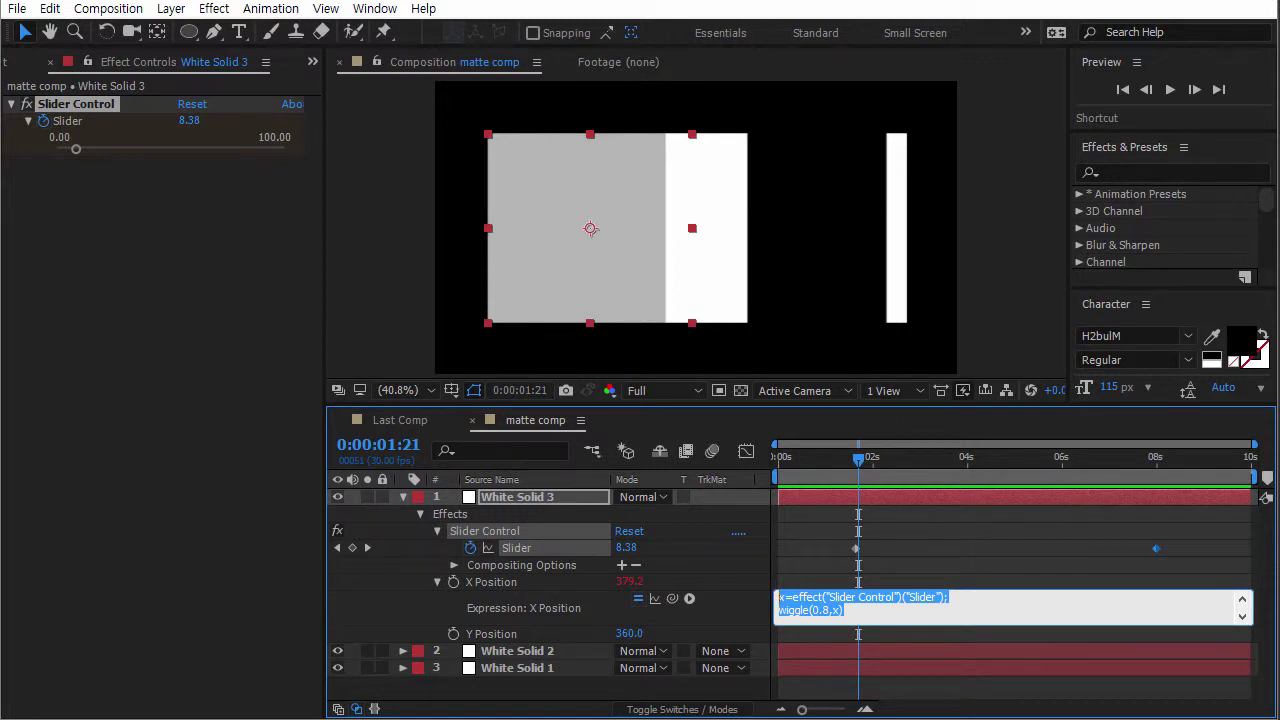
# Switch to Notepad and paste the copied slider wiggle expression below the [x[0],360] example.
pyautogui.hotkey('alt', 'Tab')
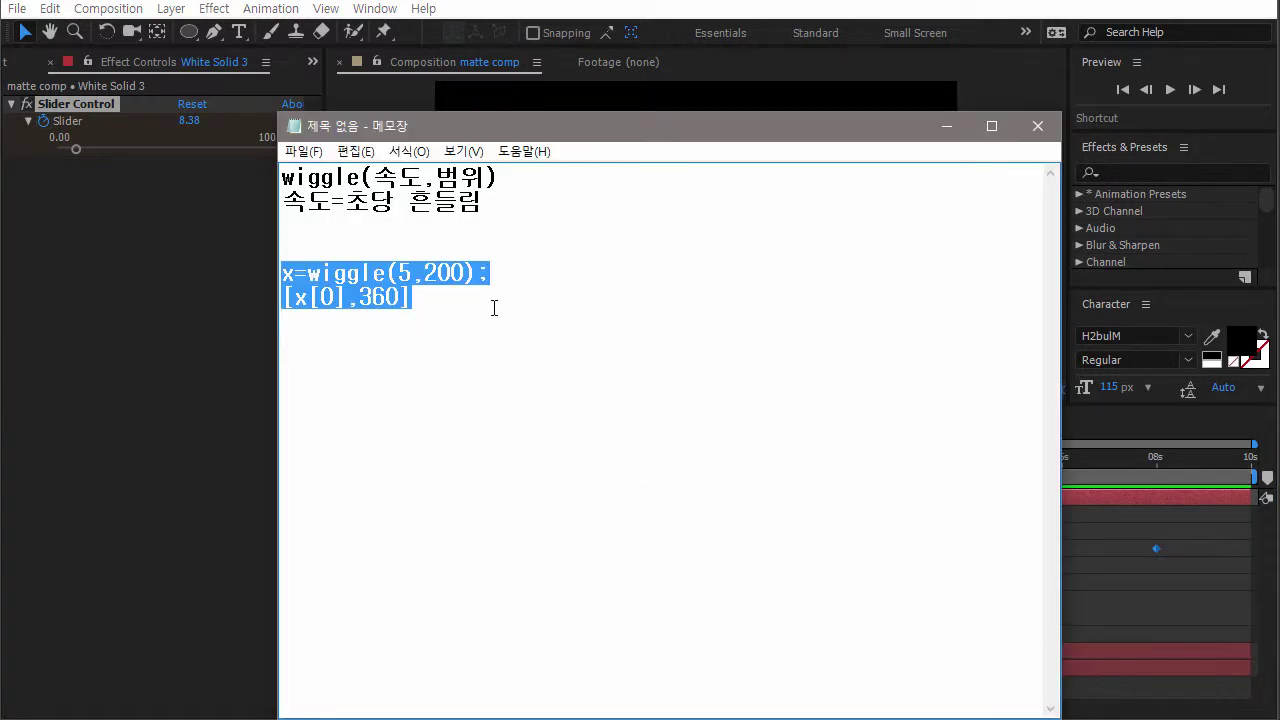
pyautogui.moveTo(494, 308); pyautogui.dragTo(300, 271)
pyautogui.click(501, 323)
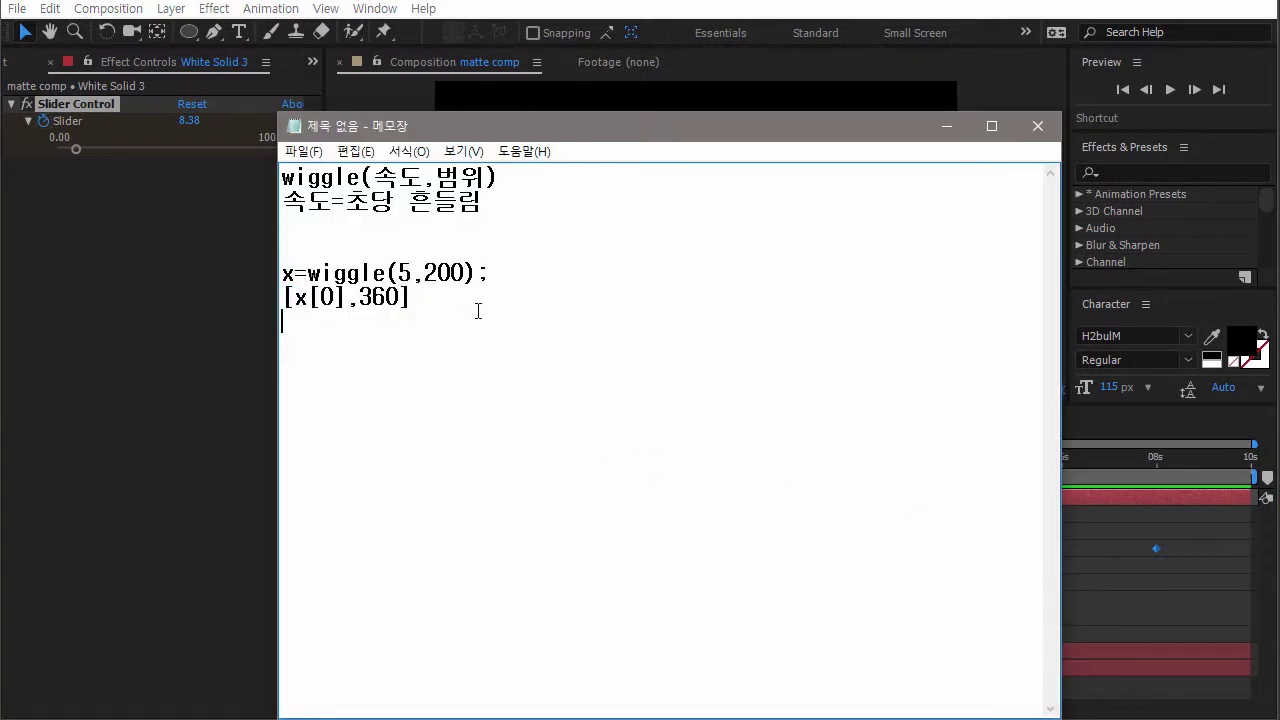
pyautogui.hotkey('ctrl', 'v')
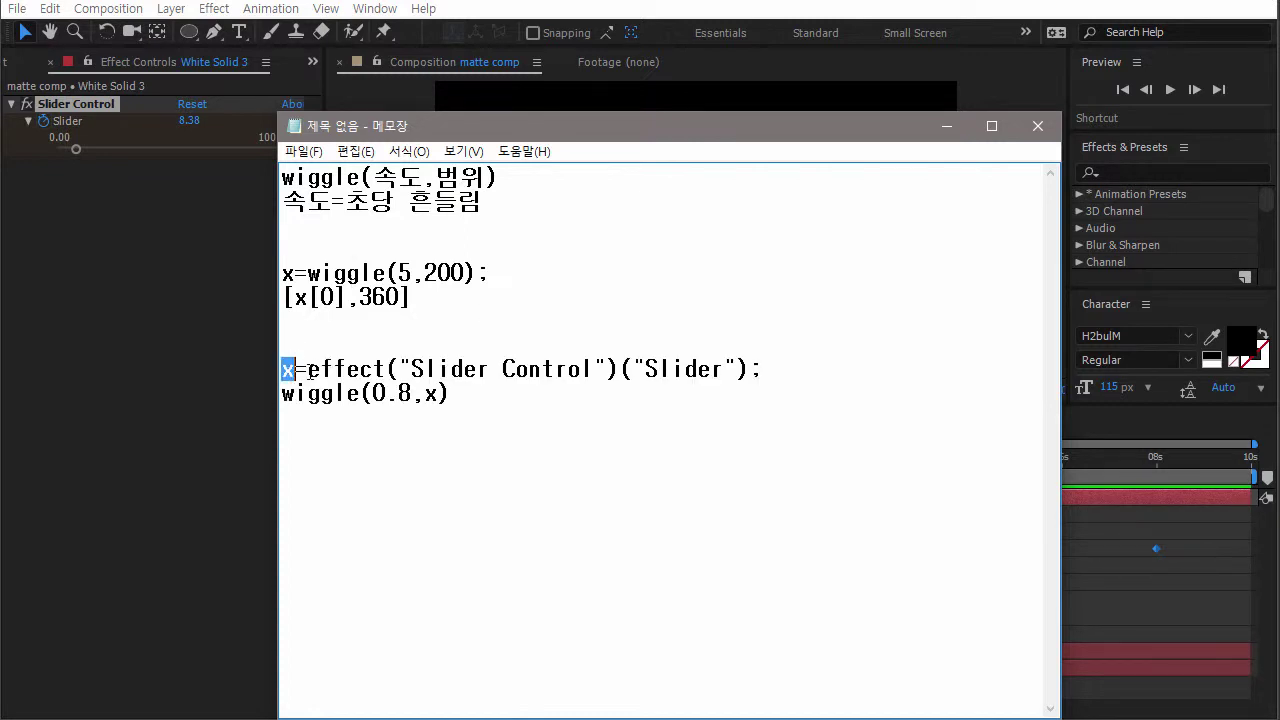
# Examine the pasted expression's parts: the x variable linked to the Slider and the two wiggle arguments.
pyautogui.moveTo(307, 369); pyautogui.dragTo(750, 369)
pyautogui.doubleClick(364, 398)
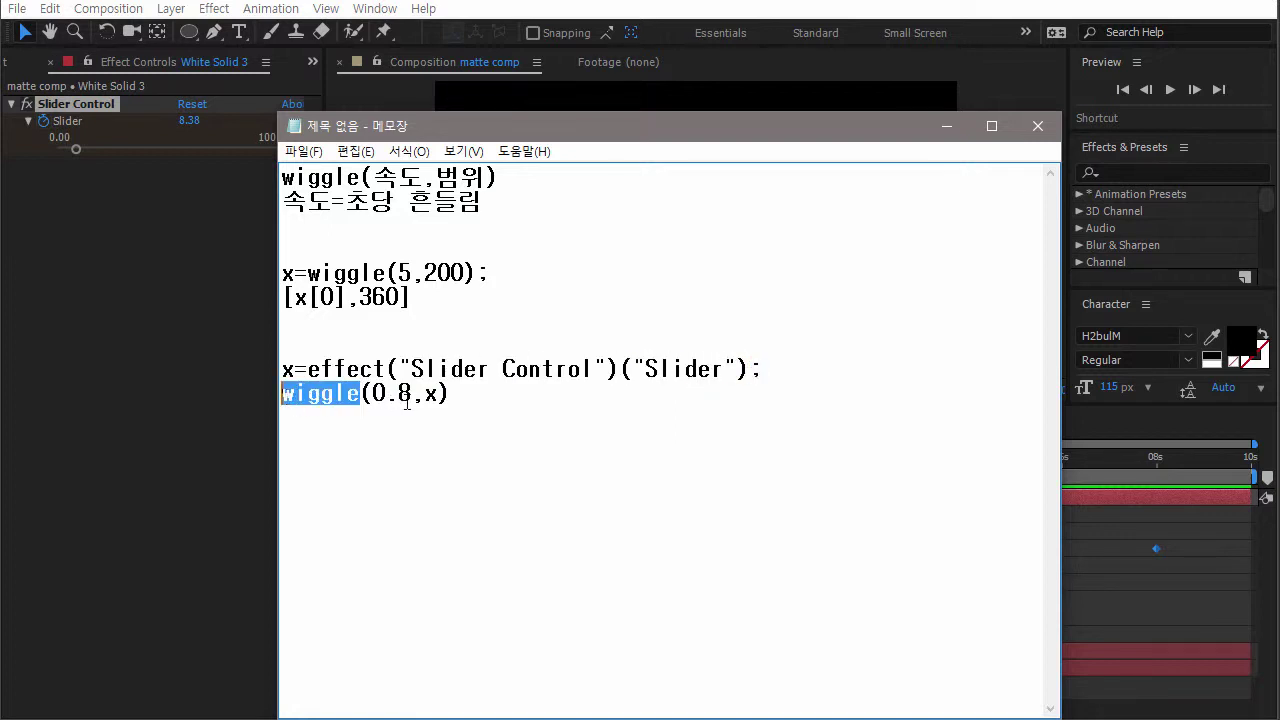
pyautogui.moveTo(416, 394); pyautogui.dragTo(375, 394)
pyautogui.click(411, 395)
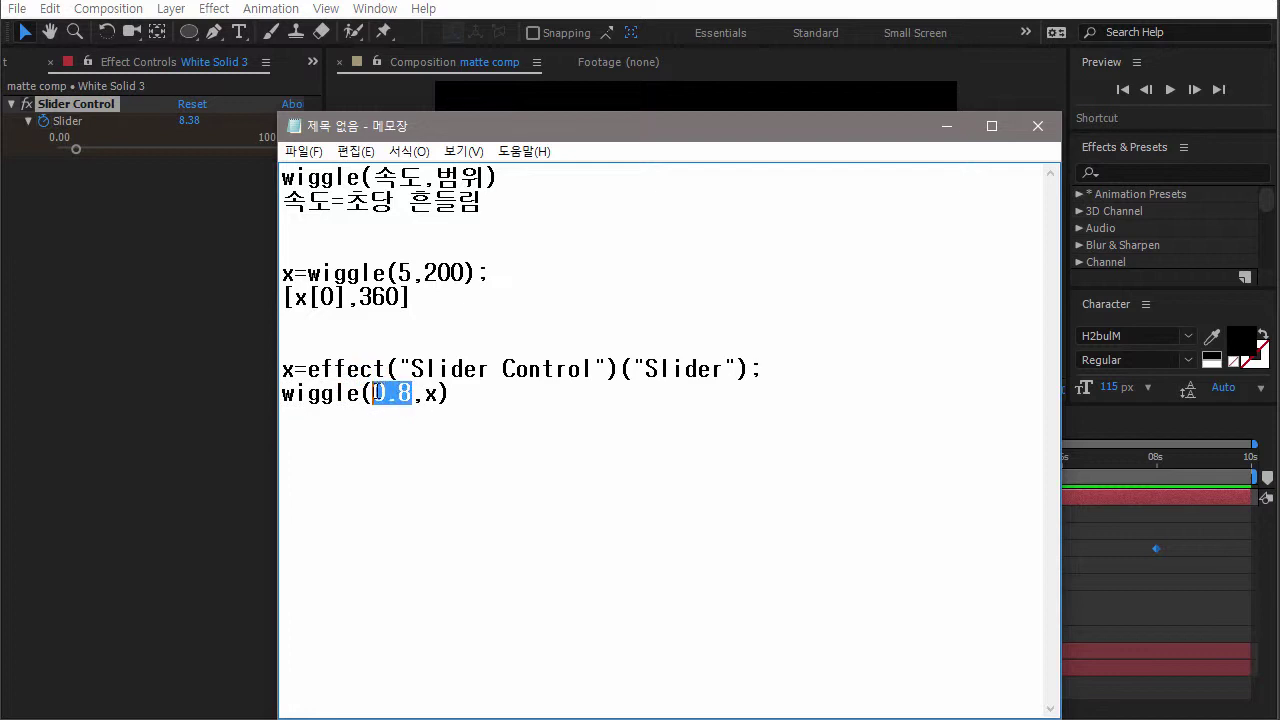
pyautogui.doubleClick(430, 394)
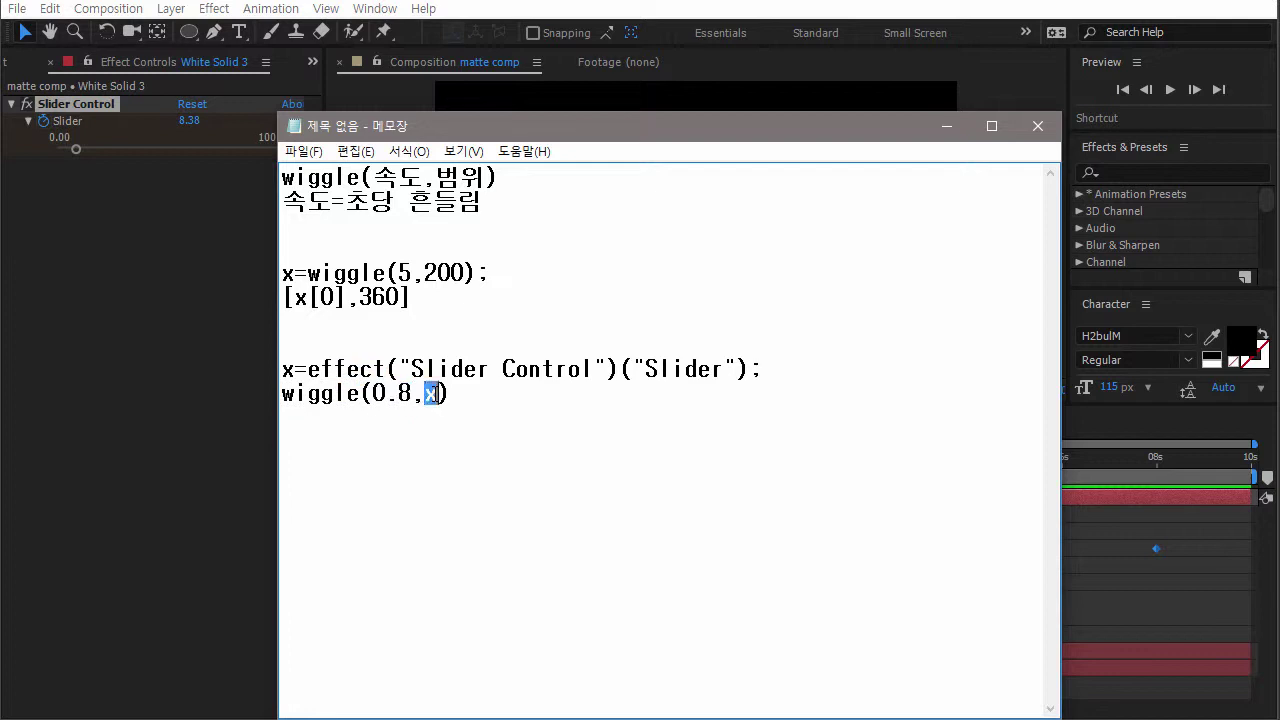
pyautogui.doubleClick(295, 369)
pyautogui.click(397, 369)
# Try 30 in place of 0.8 as the wiggle frequency in the pasted expression and undo the edit.
pyautogui.moveTo(412, 394); pyautogui.dragTo(376, 394)
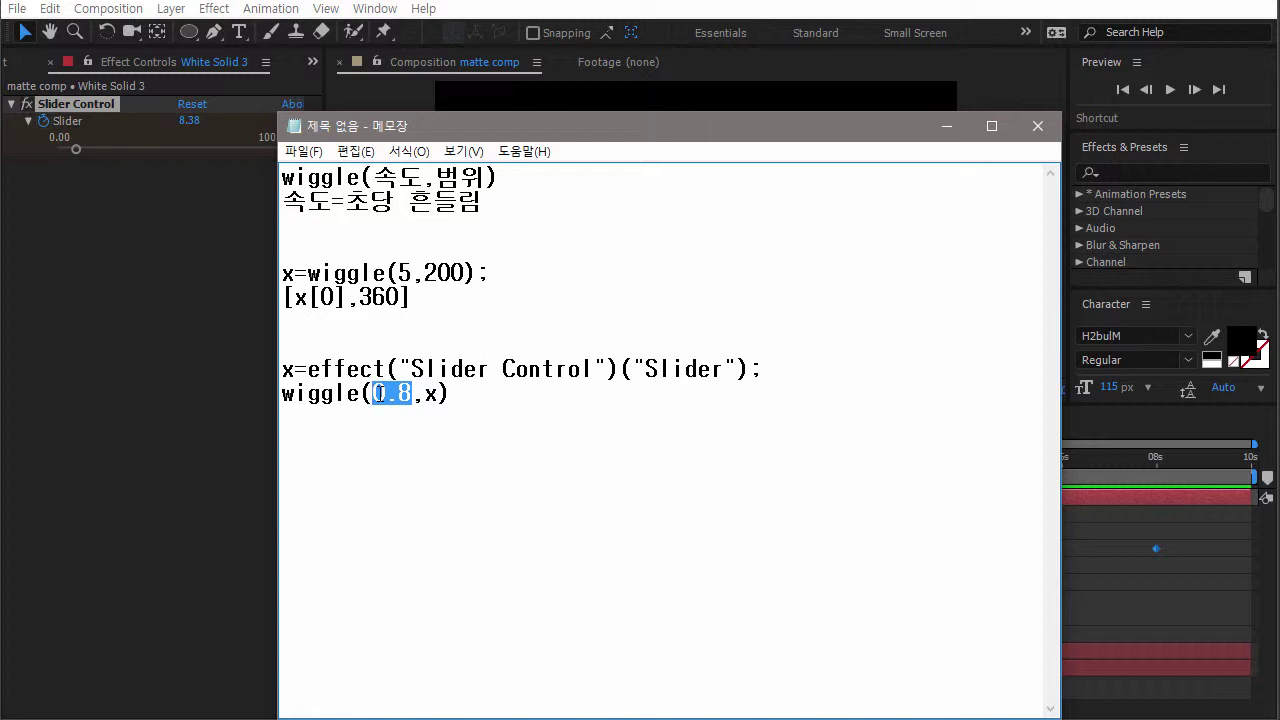
pyautogui.write('30')
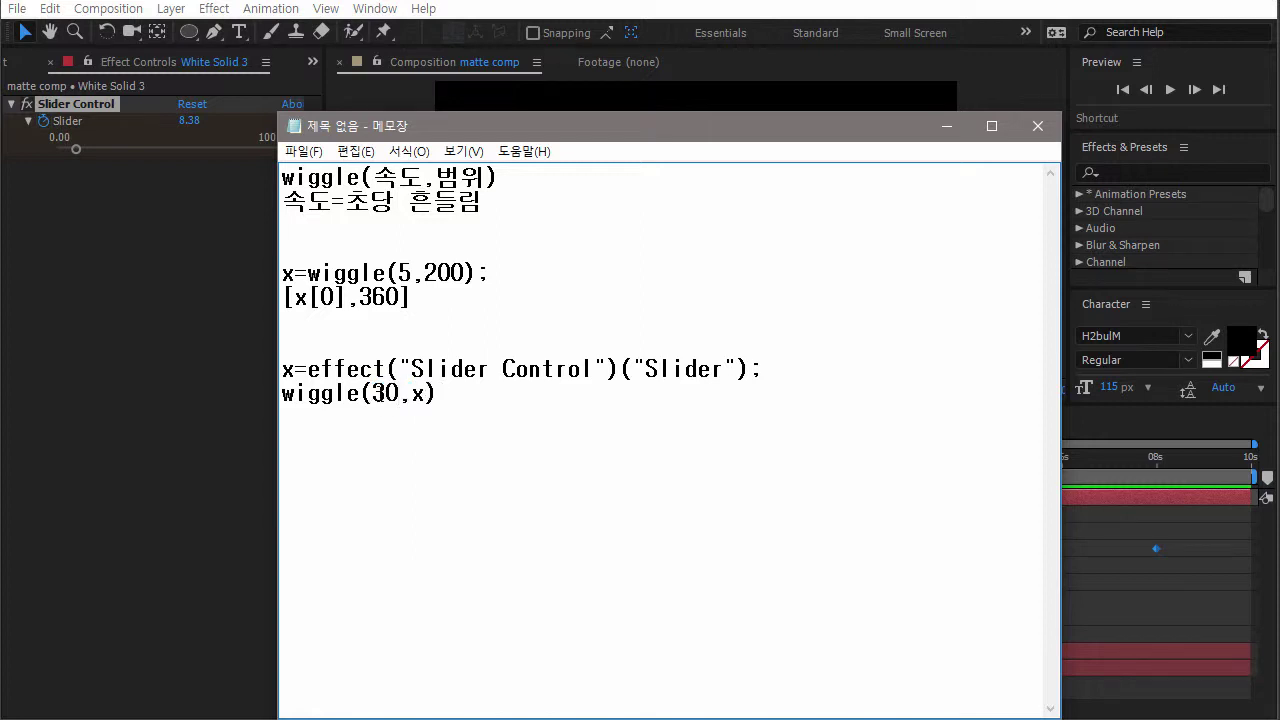
pyautogui.hotkey('ctrl', 'z')
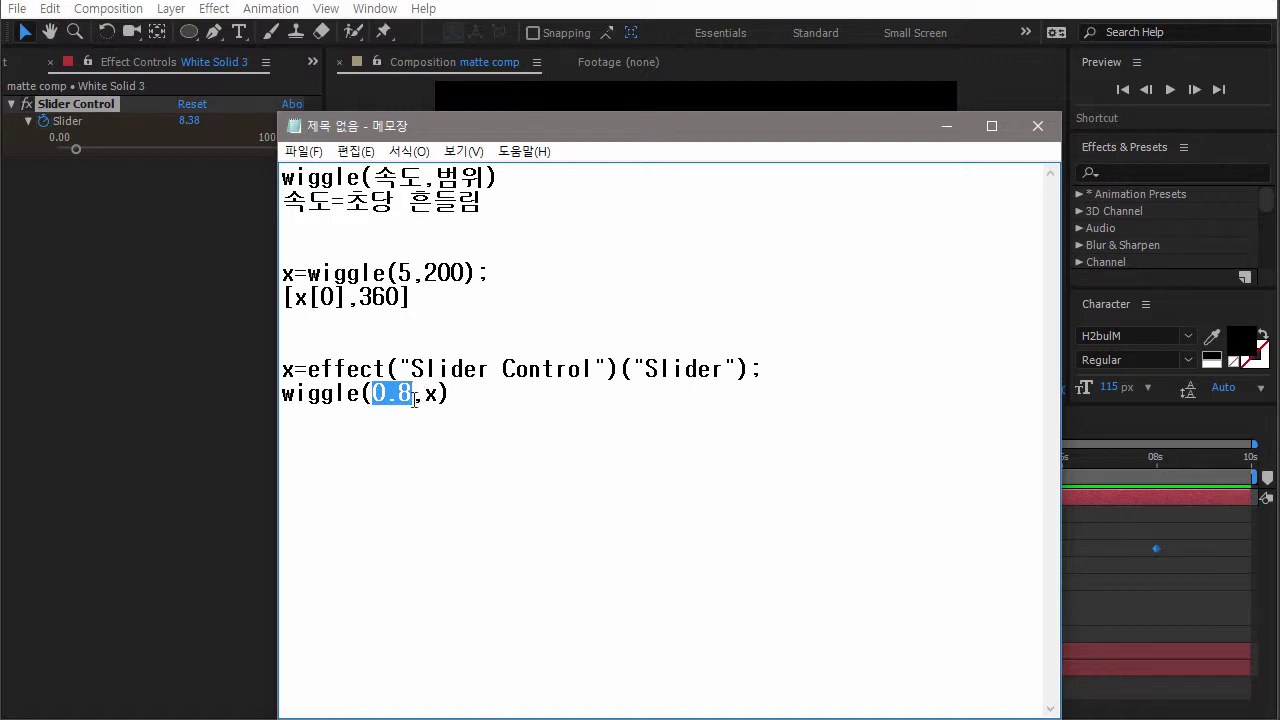
pyautogui.press('Right')
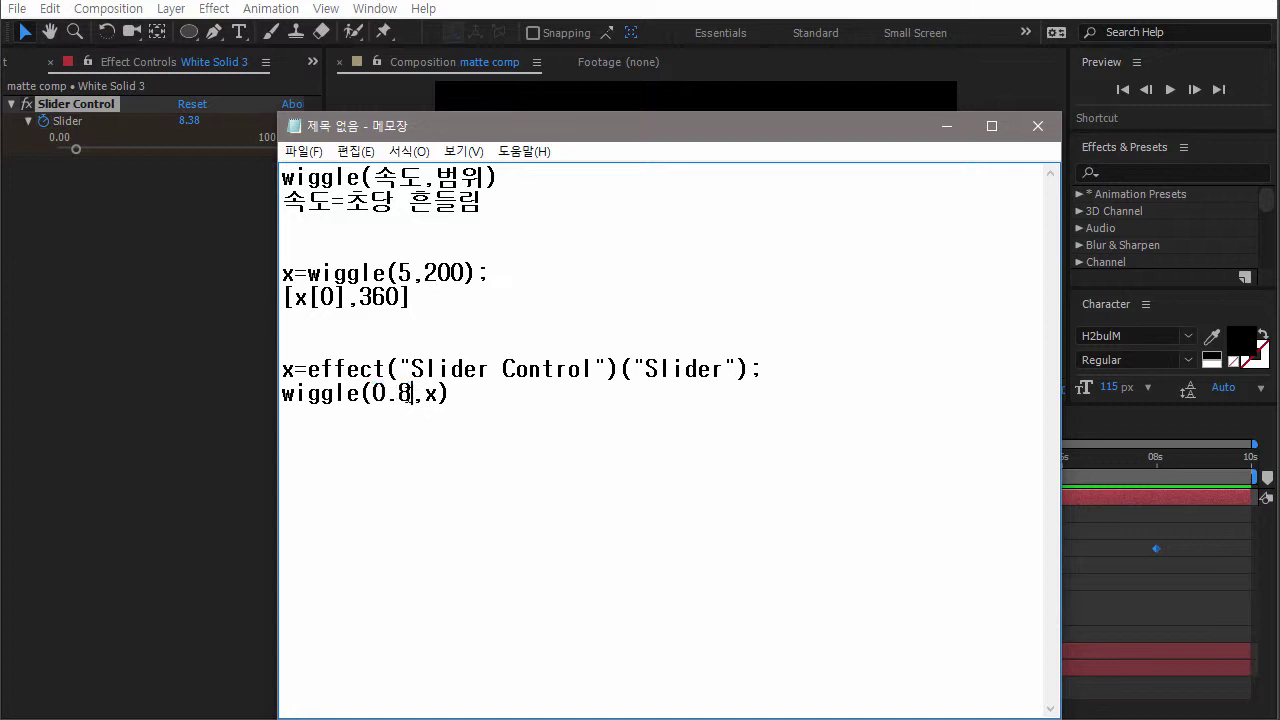
# Review the x amplitude argument and the 0.8 frequency argument in the noted wiggle line.
pyautogui.doubleClick(433, 398)
pyautogui.click(442, 394)
pyautogui.doubleClick(431, 394)
pyautogui.click(431, 394)
pyautogui.doubleClick(431, 394)
pyautogui.moveTo(414, 394); pyautogui.dragTo(377, 394)
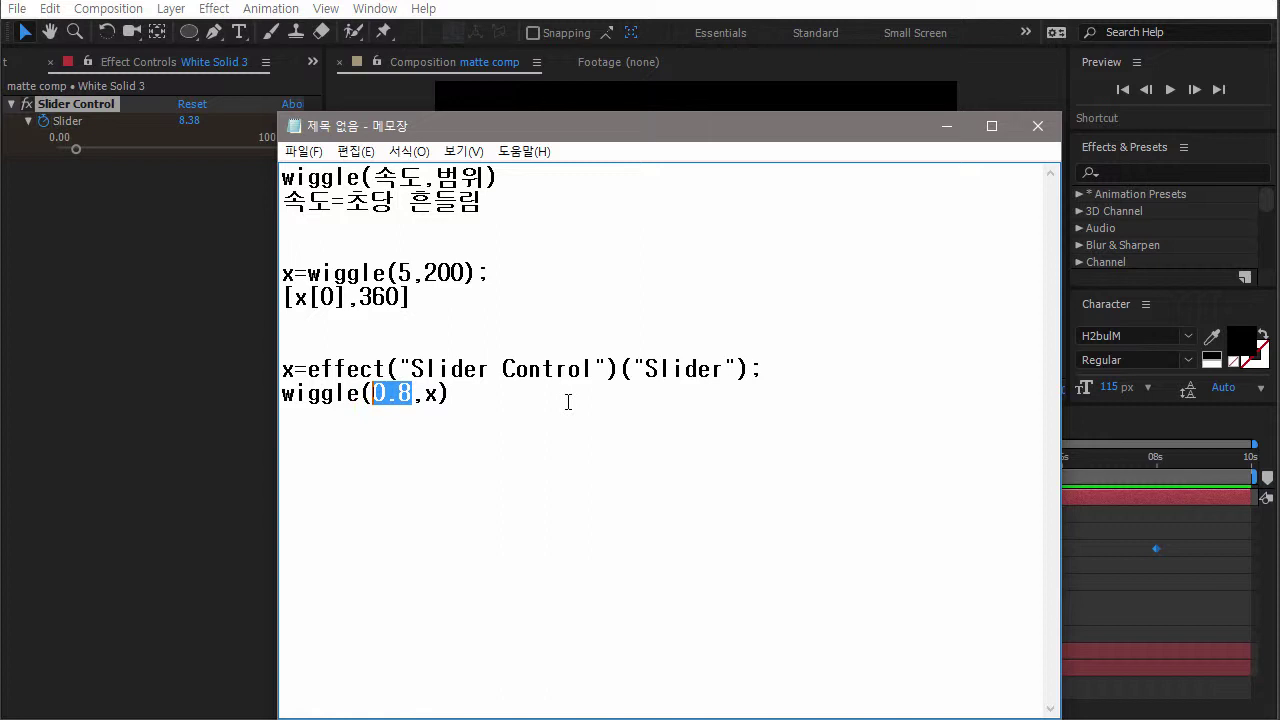
# Switch back to After Effects and review the animation in Last Comp by playing and scrubbing, leaving no layer selected.
pyautogui.click(1094, 529)
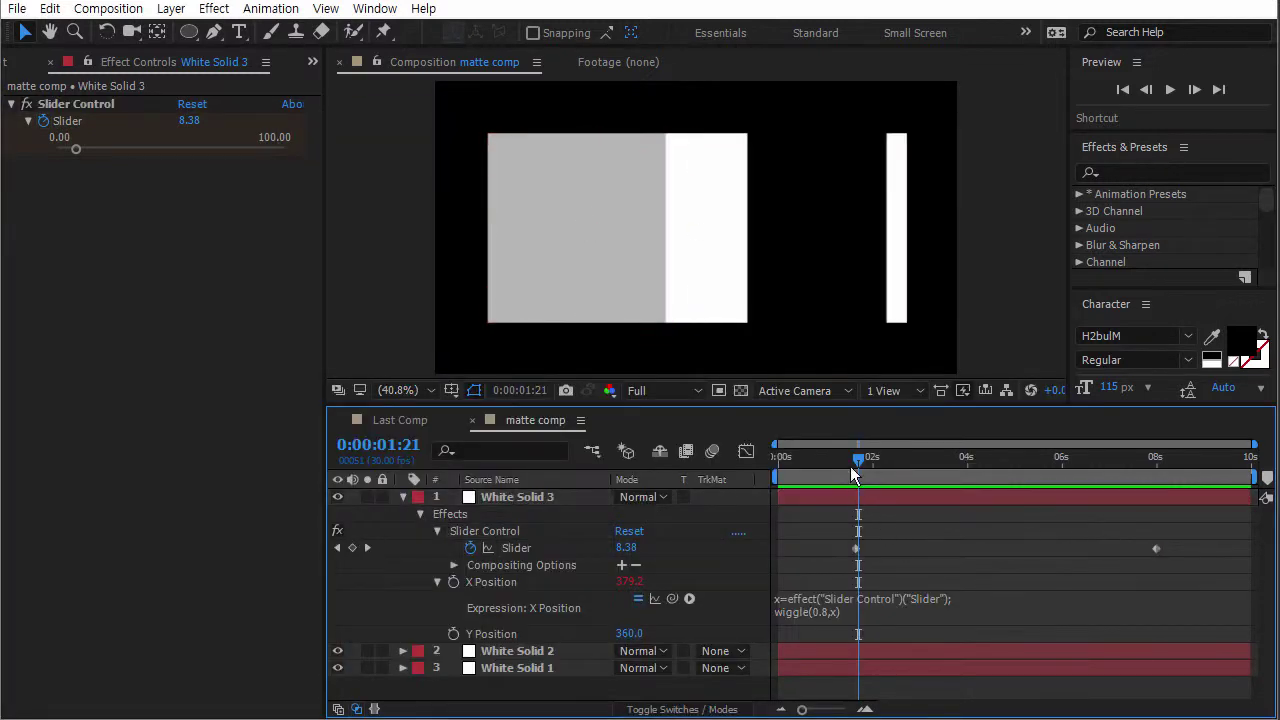
pyautogui.press('space')
pyautogui.click(405, 420)
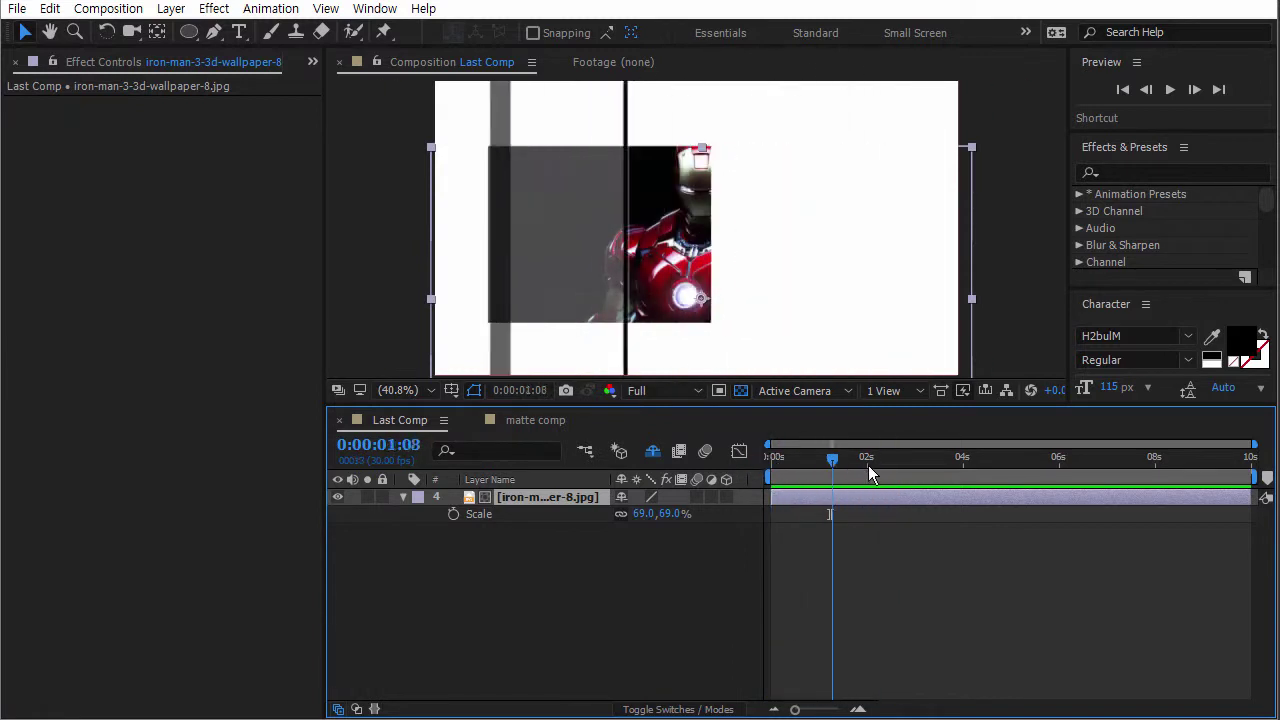
pyautogui.press('space')
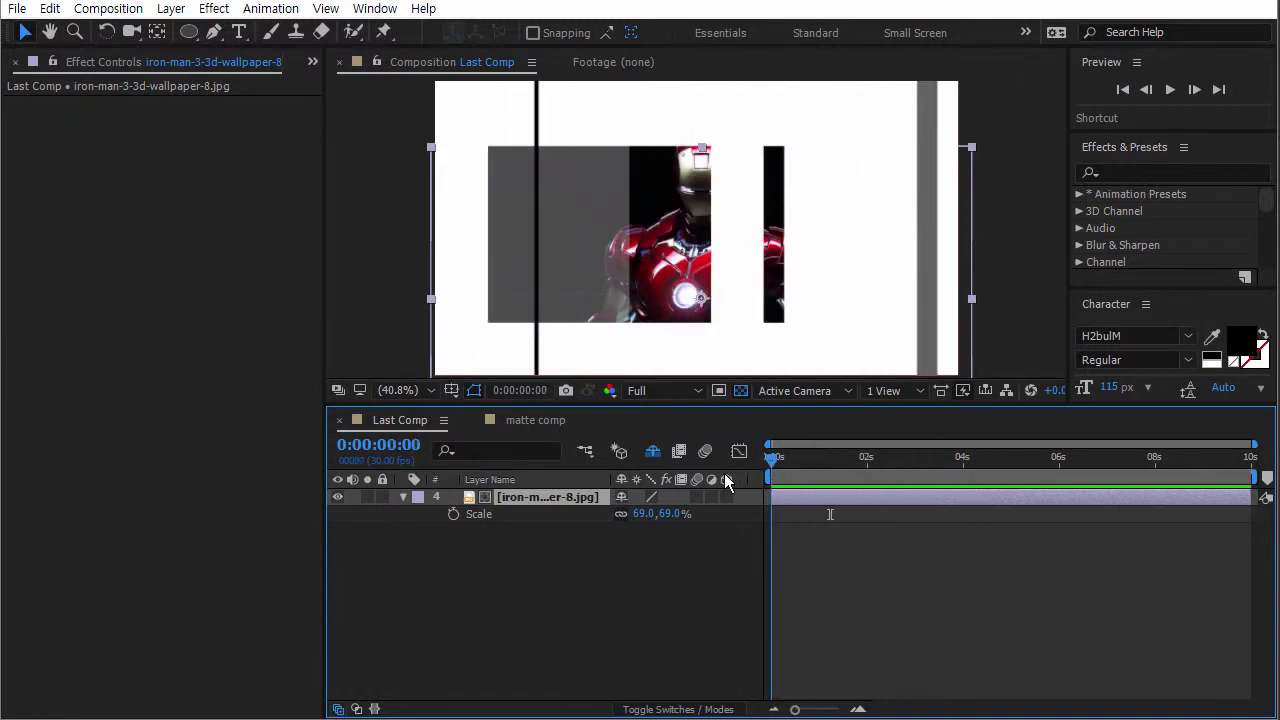
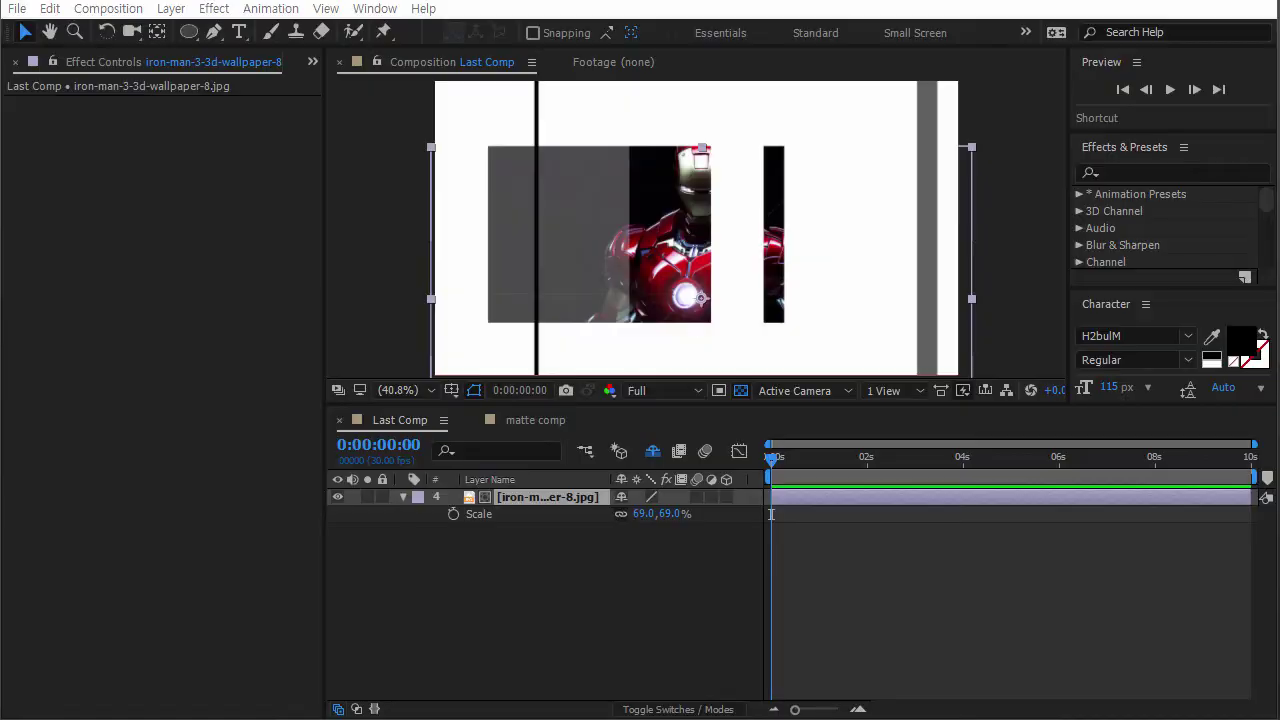
pyautogui.moveTo(807, 445)
pyautogui.mouseDown()
pyautogui.moveTo(823, 462)
pyautogui.moveTo(980, 466)
pyautogui.moveTo(792, 458)
pyautogui.moveTo(853, 461)
pyautogui.moveTo(809, 458)
pyautogui.mouseUp()
pyautogui.click(526, 559)
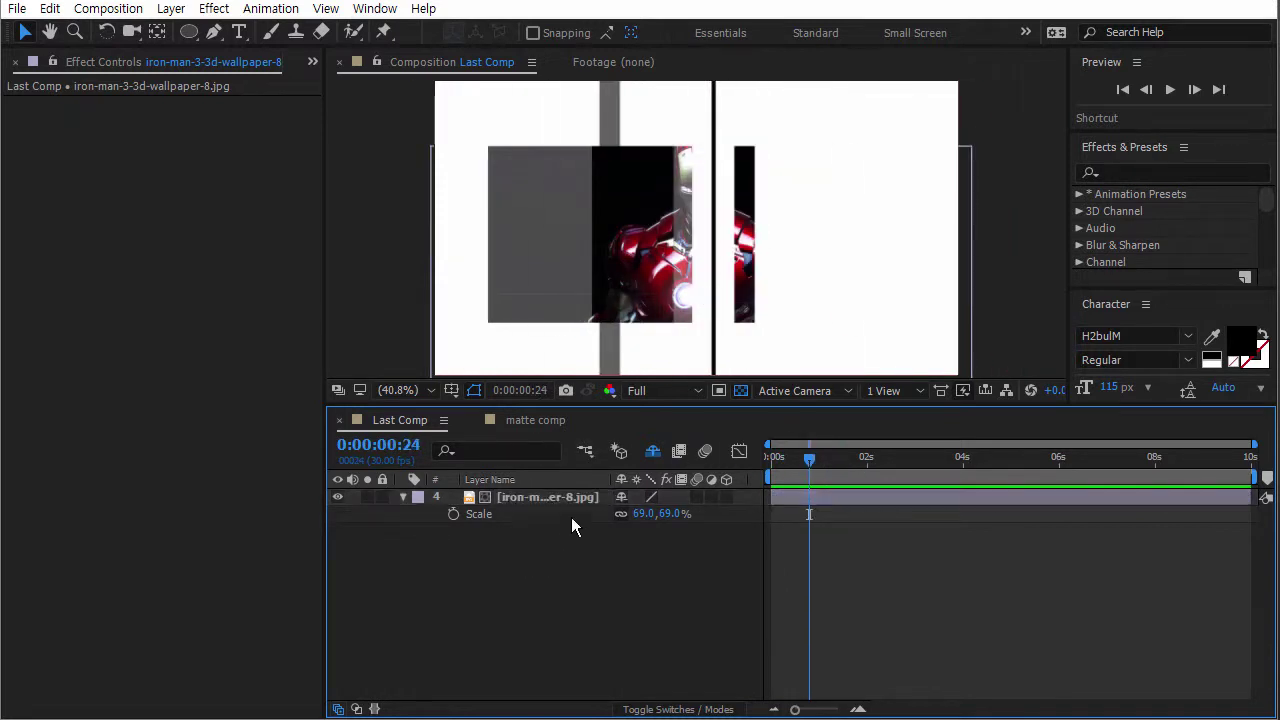
# At the start of Last Comp, reveal the shy layers and turn off the visibility of all layers.
pyautogui.click(663, 452)
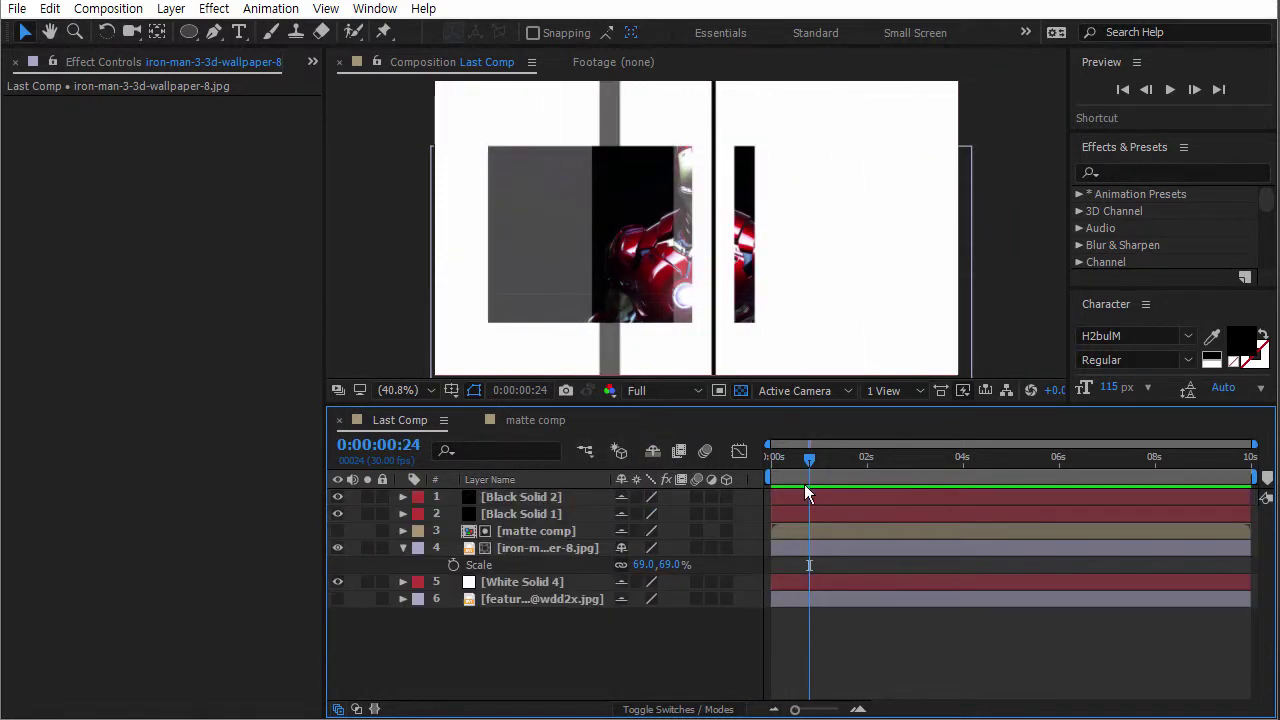
pyautogui.moveTo(806, 458); pyautogui.dragTo(757, 459)
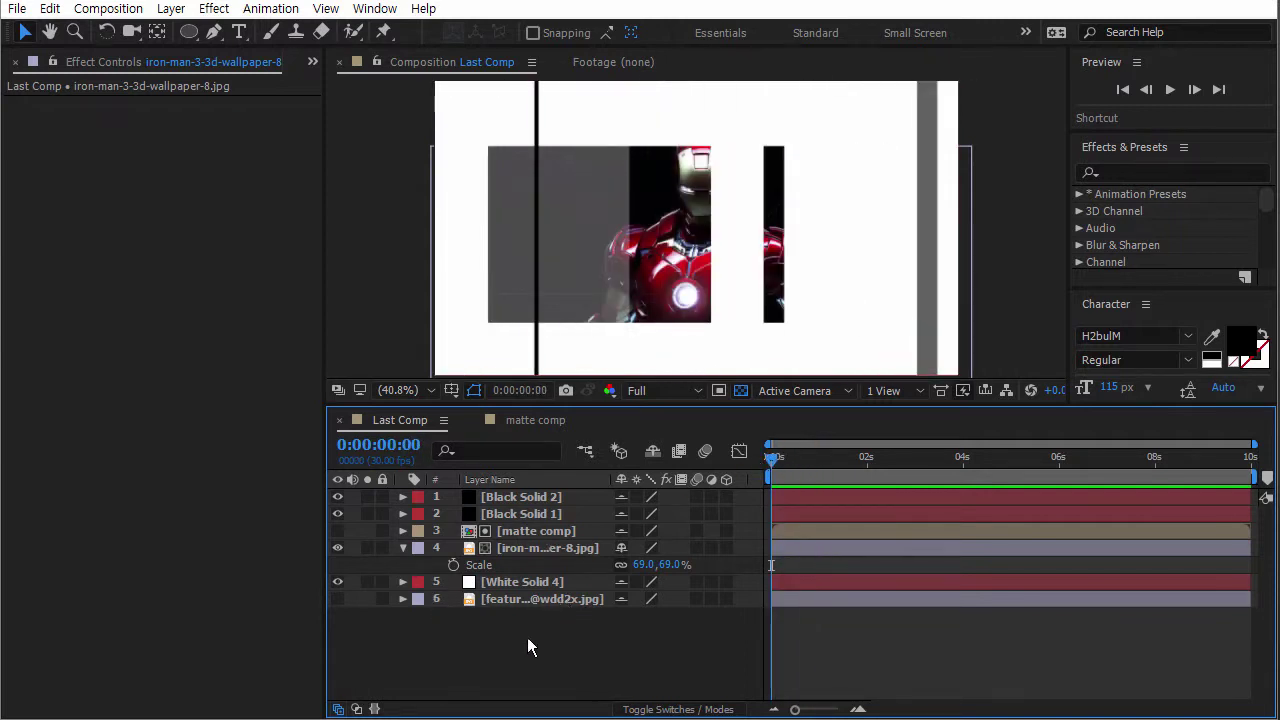
pyautogui.click(652, 450)
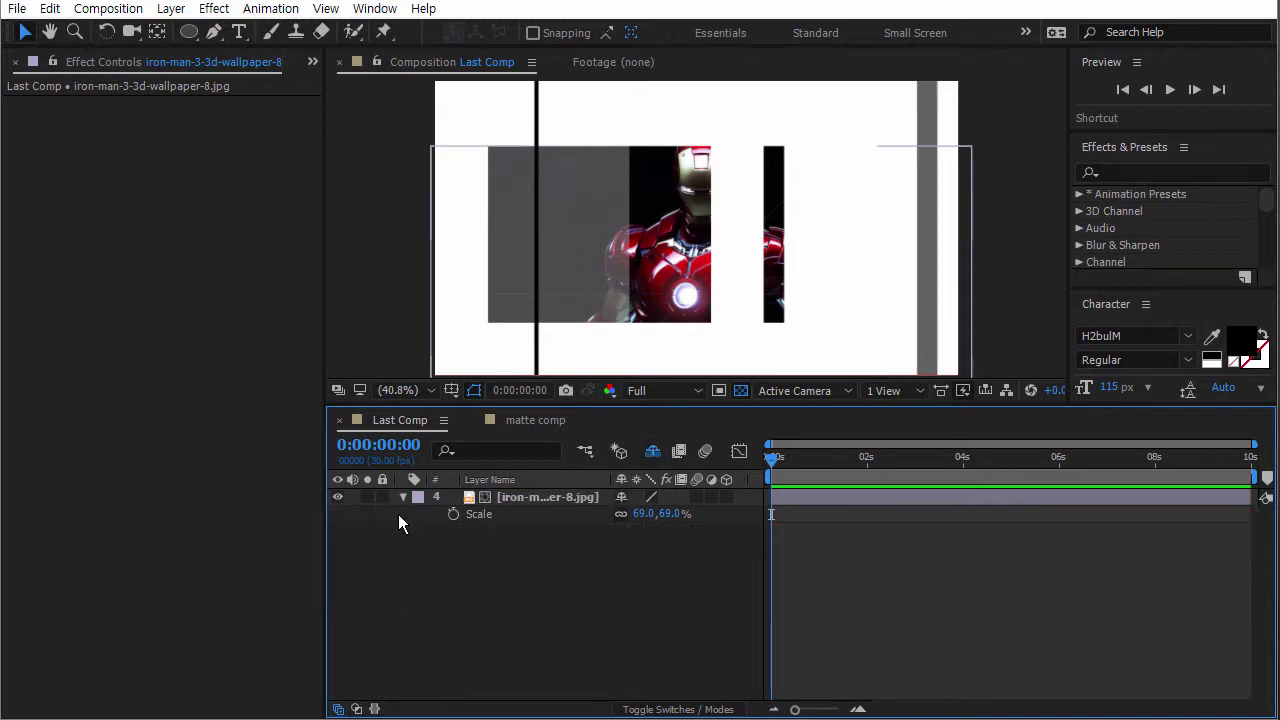
pyautogui.click(337, 497)
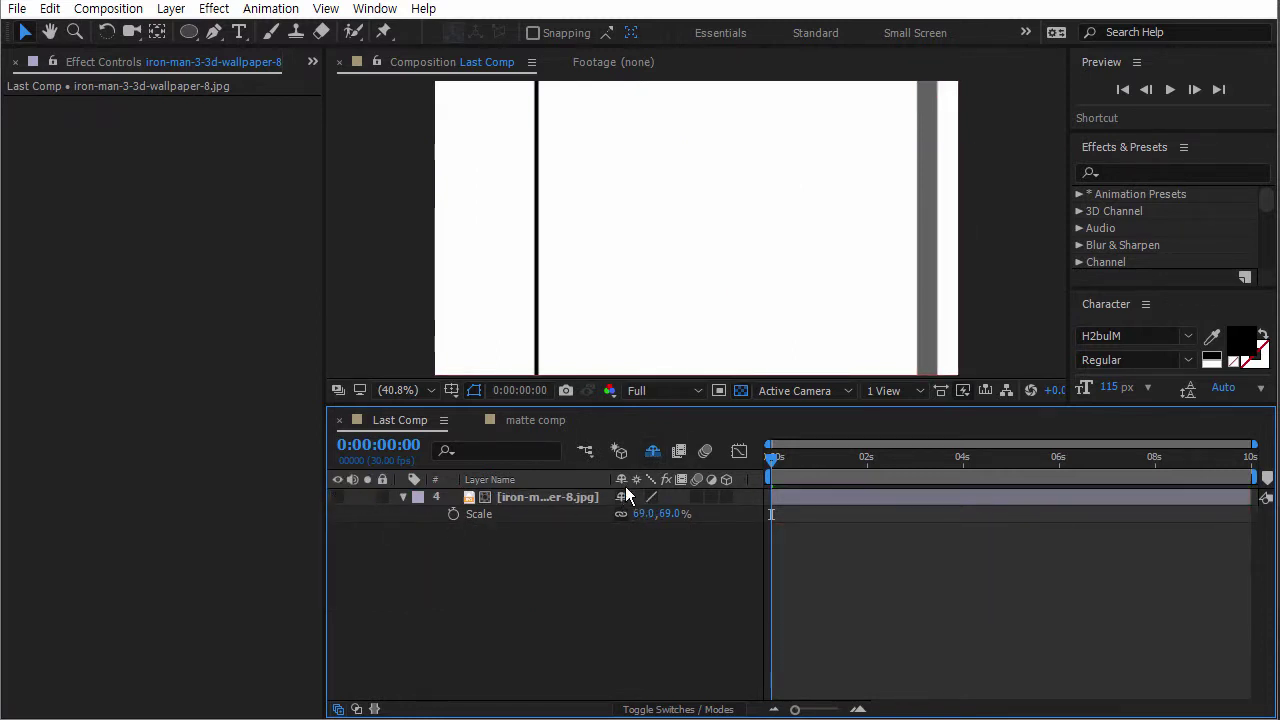
pyautogui.click(652, 450)
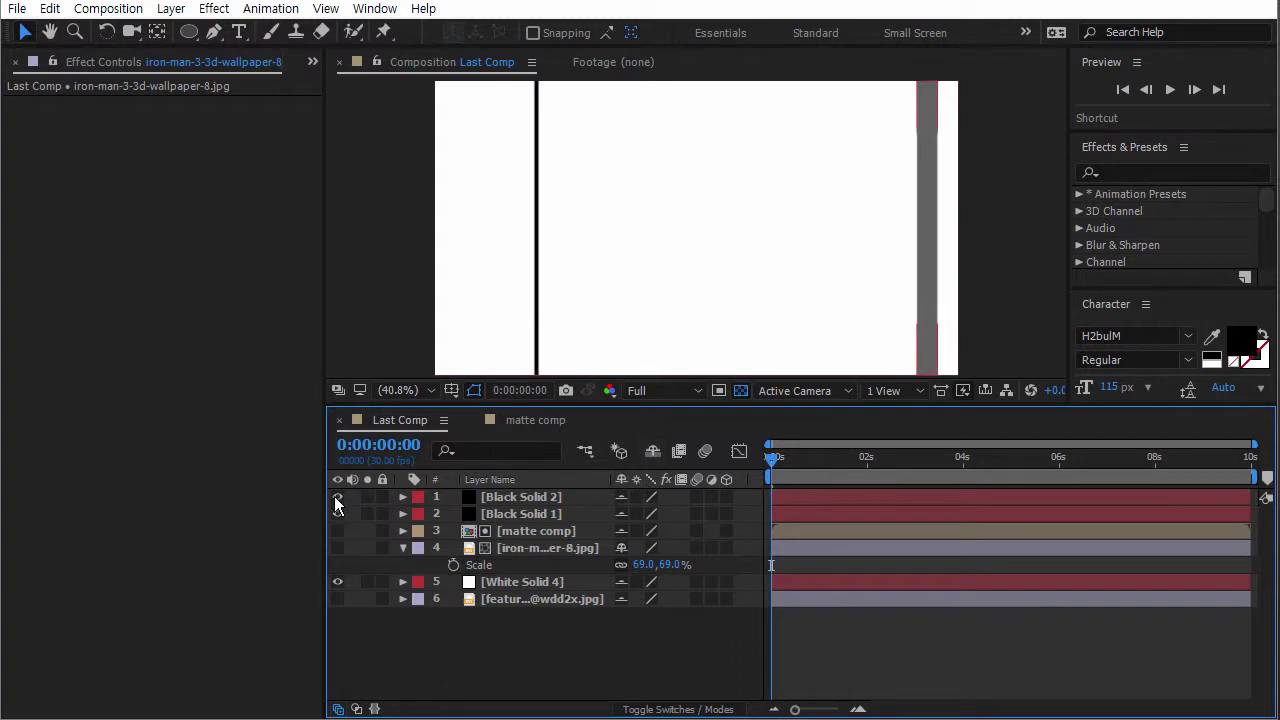
pyautogui.click(337, 581)
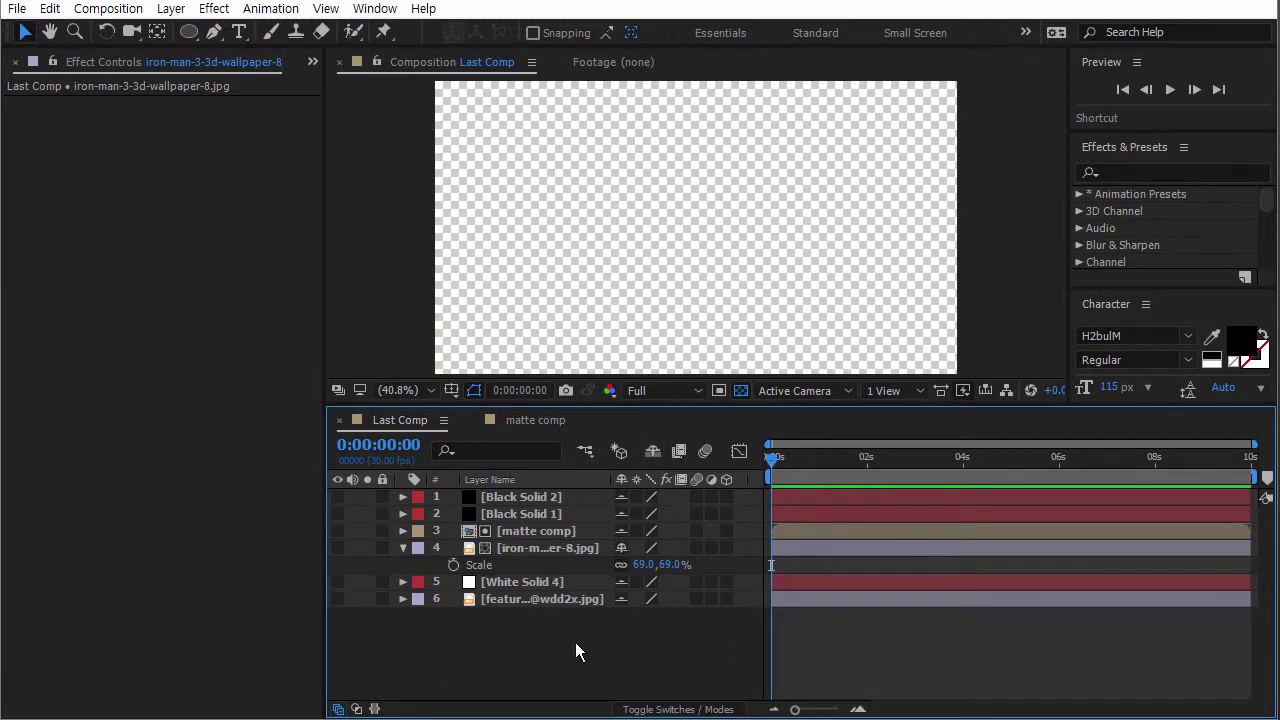
# Create a new black solid in Last Comp, 500 px wide and 500 px high.
pyautogui.rightClick(601, 635)
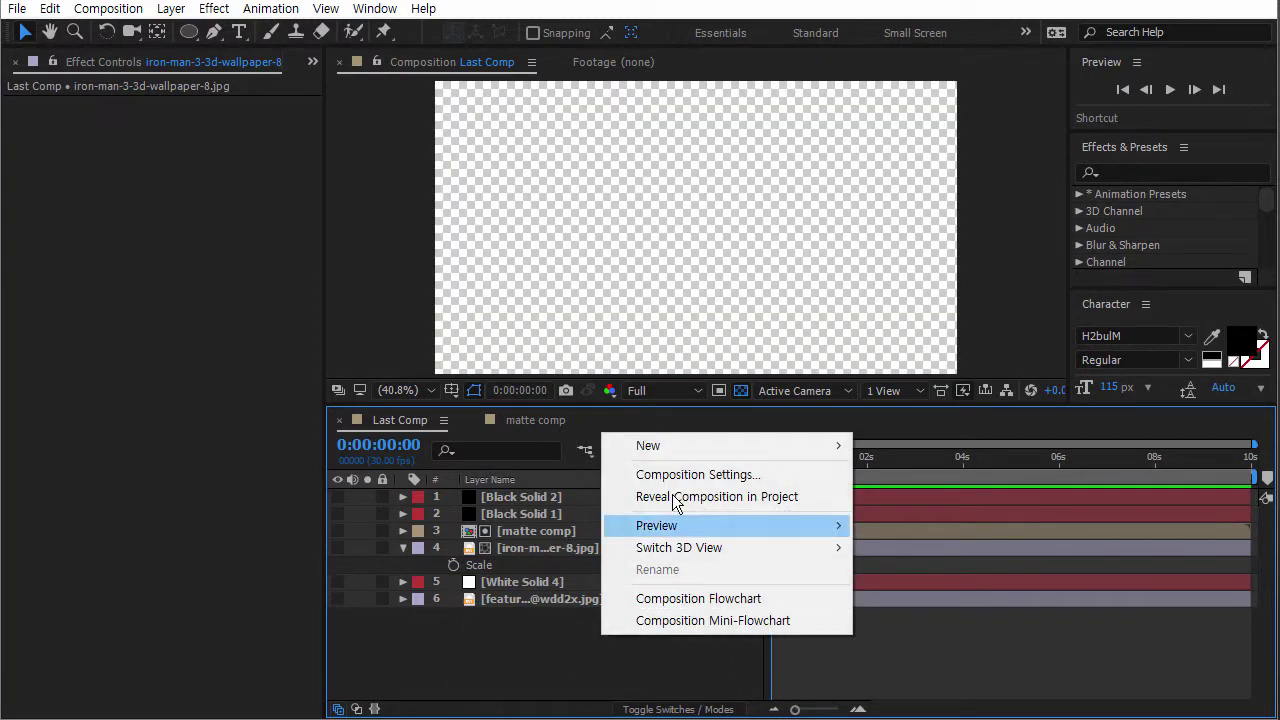
pyautogui.moveTo(672, 452)
pyautogui.click(447, 497)
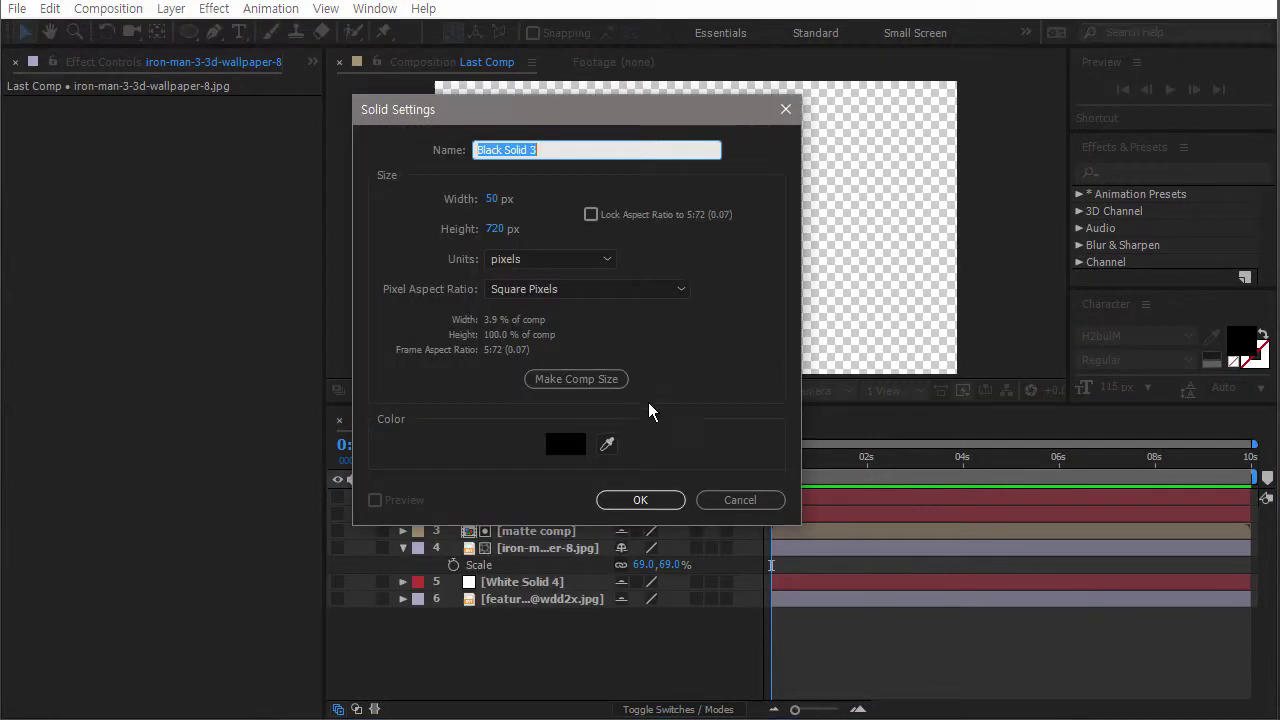
pyautogui.click(496, 199)
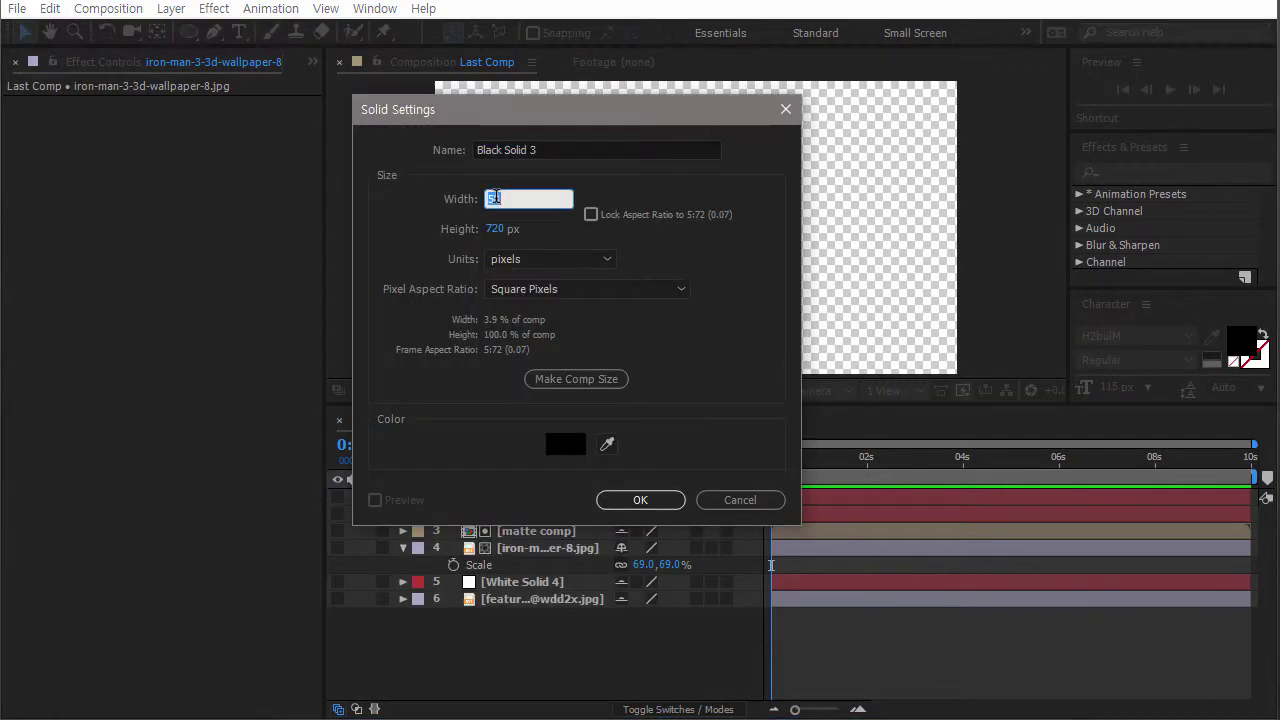
pyautogui.write('500')
pyautogui.click(495, 228)
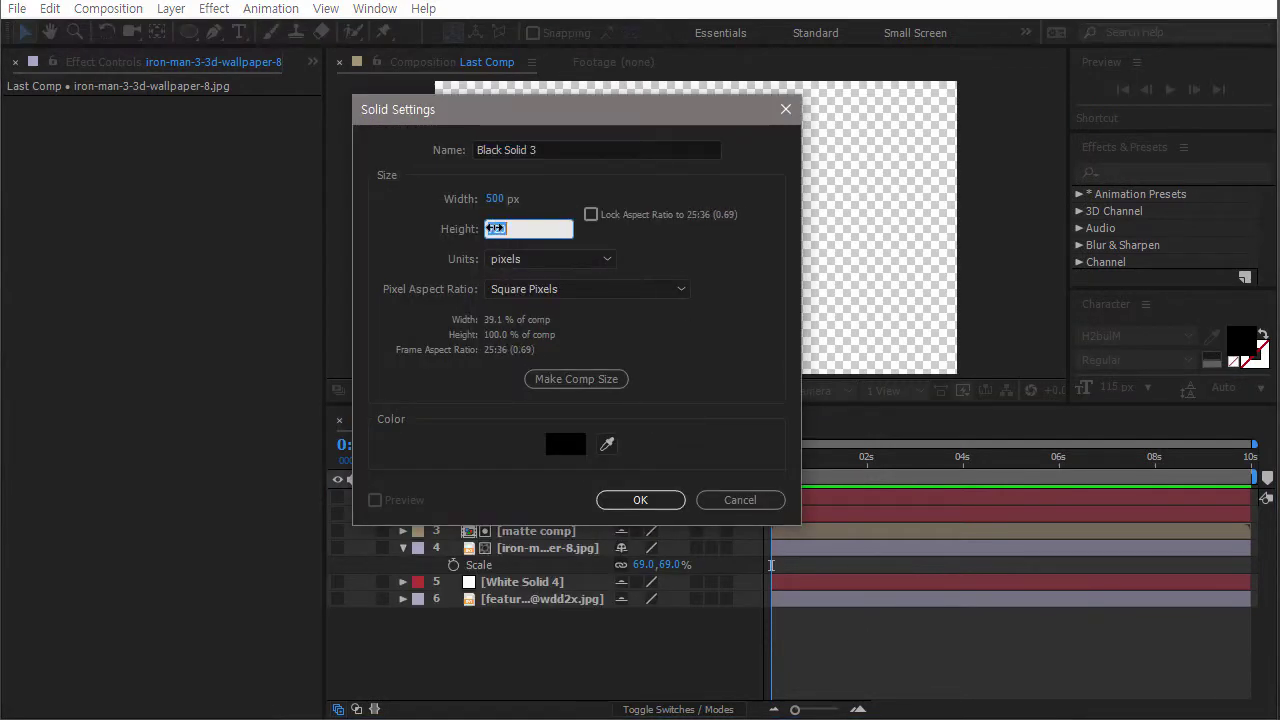
pyautogui.write('500')
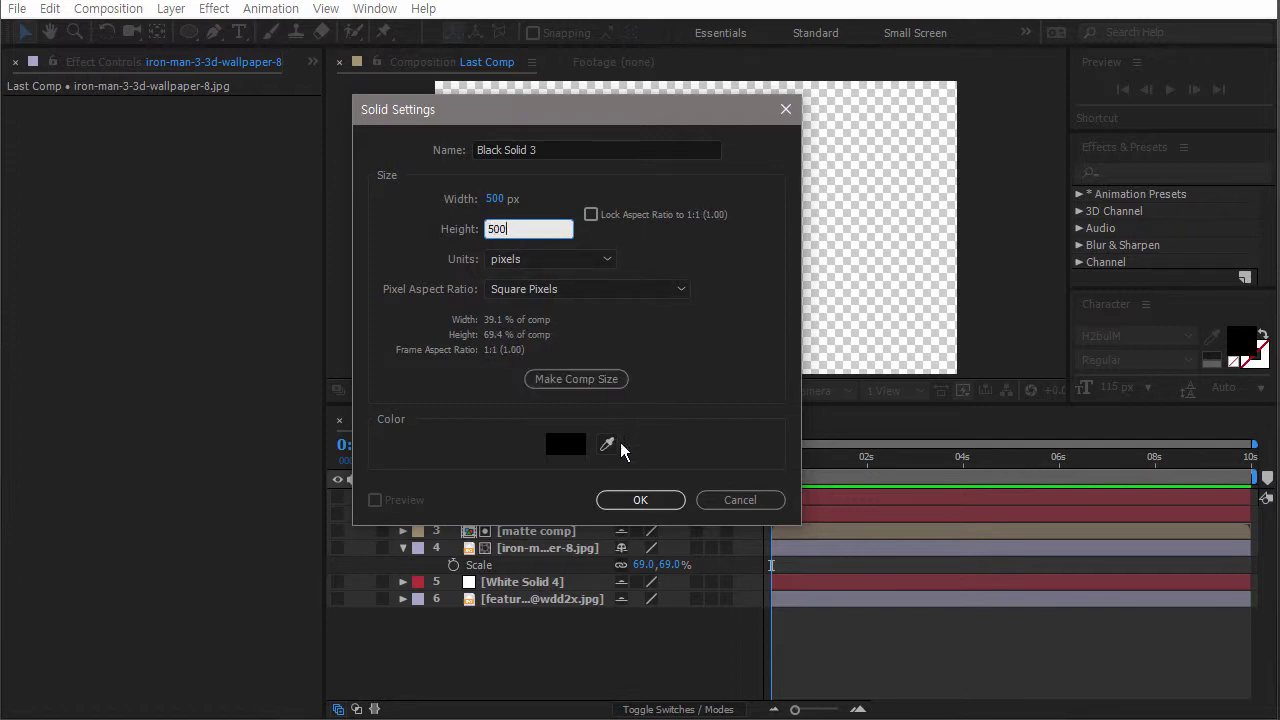
pyautogui.click(645, 499)
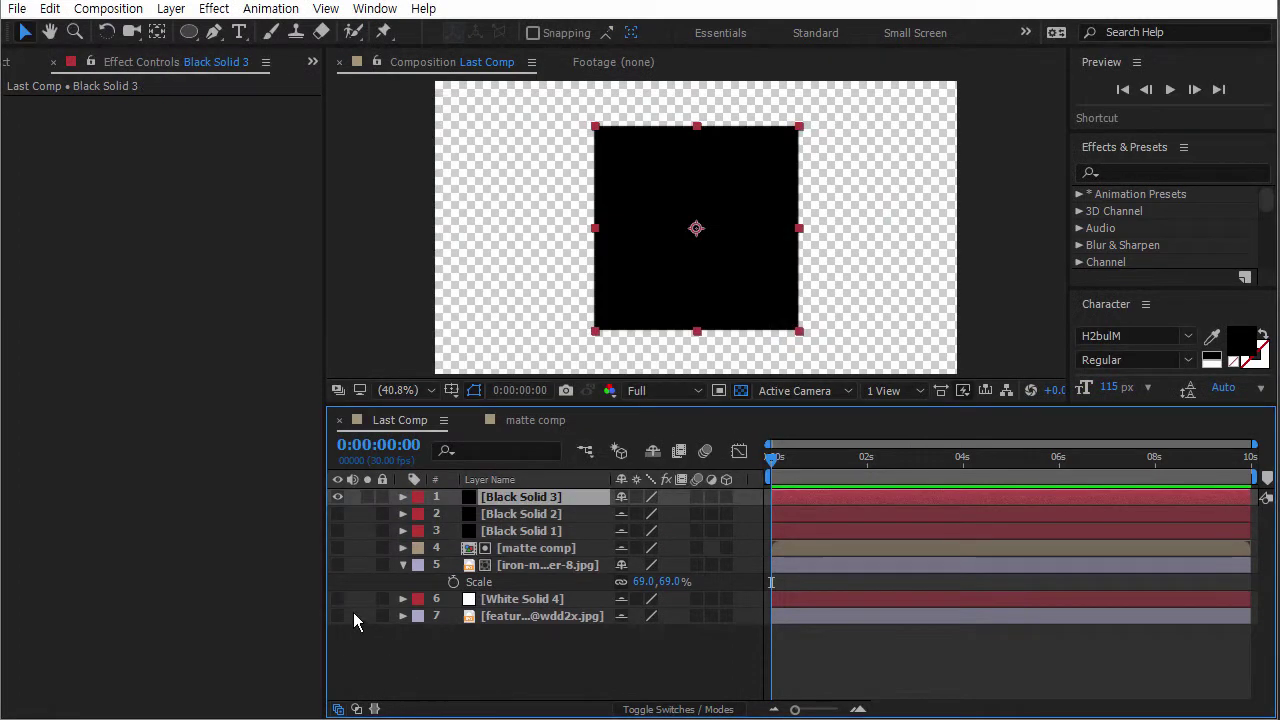
pyautogui.click(337, 598)
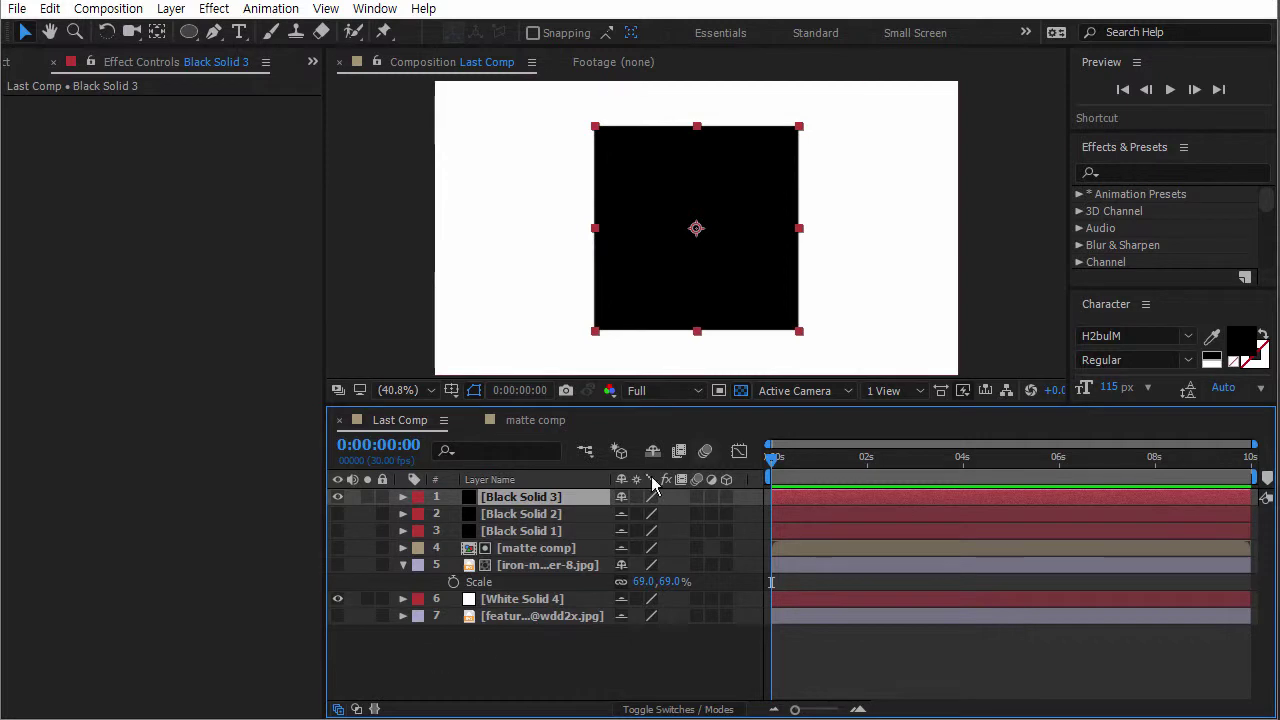
pyautogui.click(337, 615)
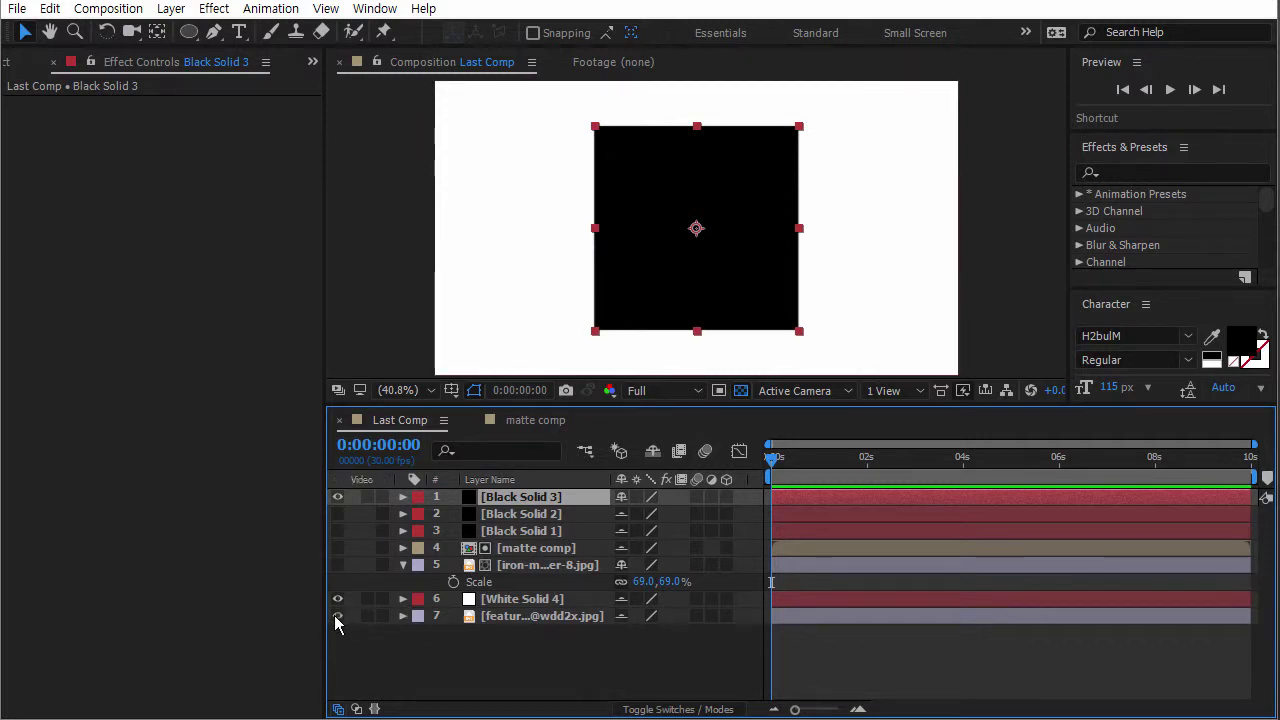
# Turn on the visibility of Black Solid 1, Black Solid 2 and the iron-man image layer, hide Black Solid 3 and scrub through the animation.
pyautogui.click(337, 530)
pyautogui.click(337, 513)
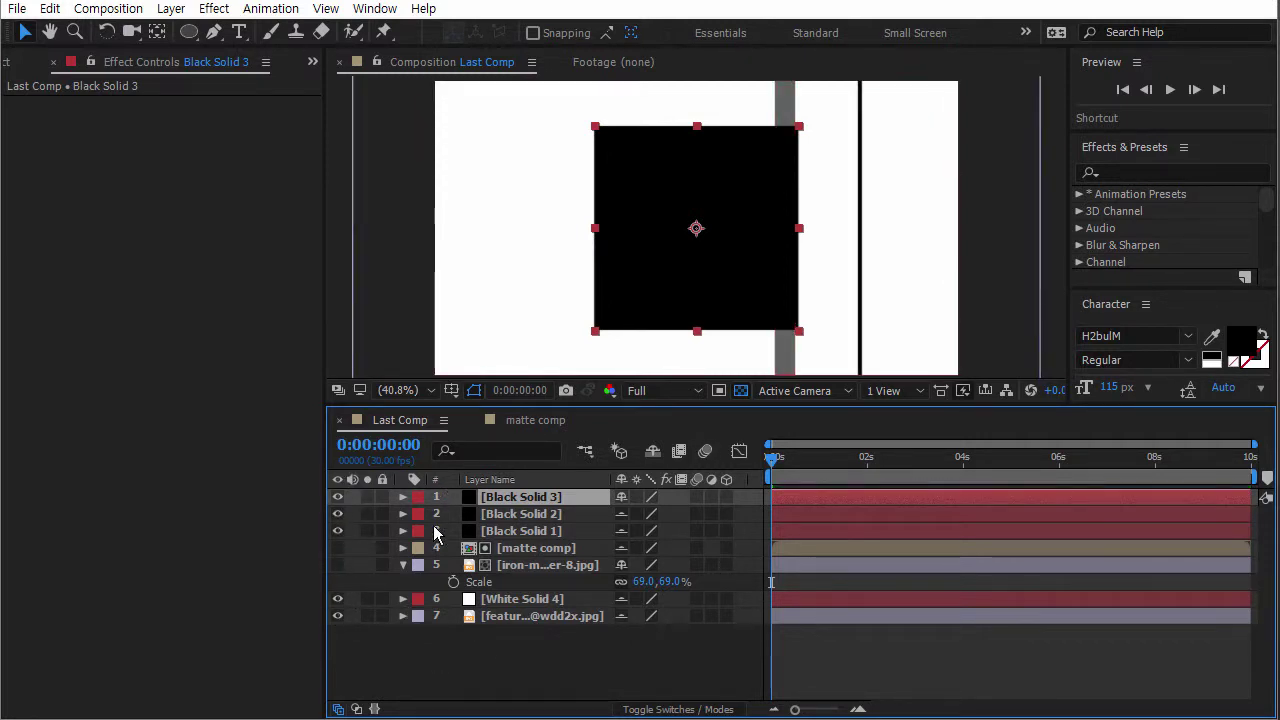
pyautogui.click(337, 564)
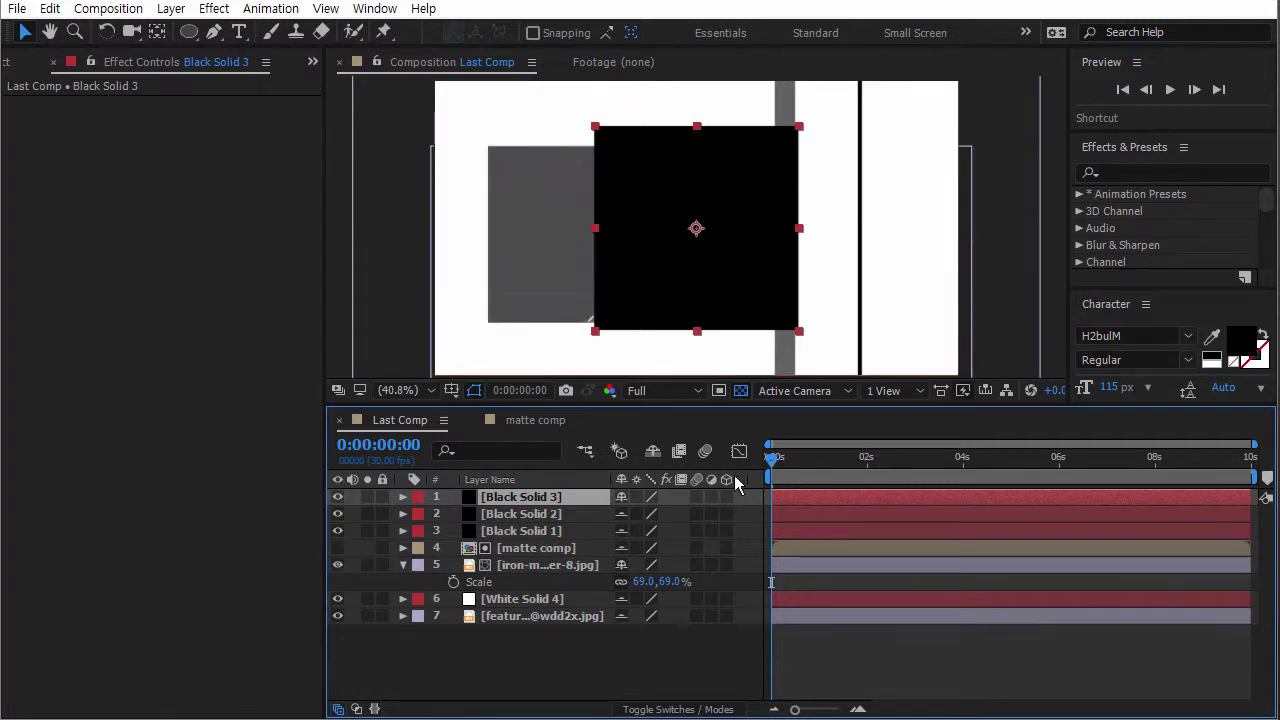
pyautogui.moveTo(773, 457); pyautogui.dragTo(902, 466)
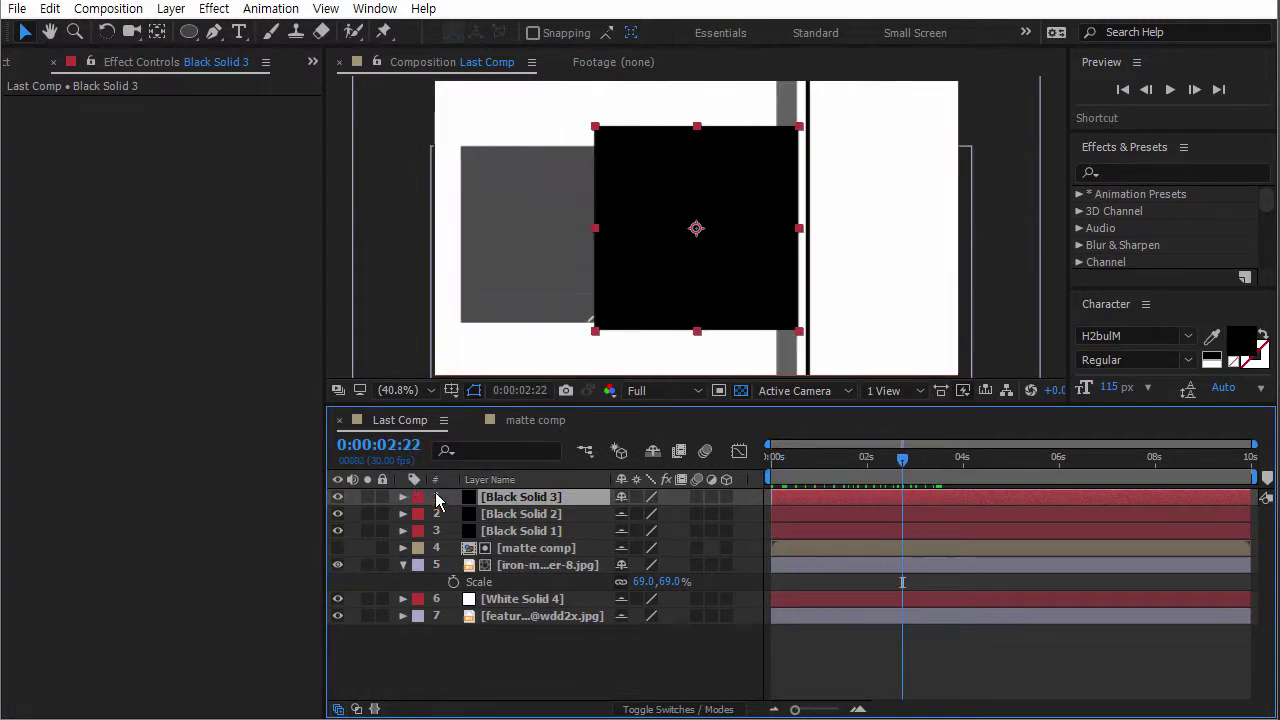
pyautogui.click(337, 497)
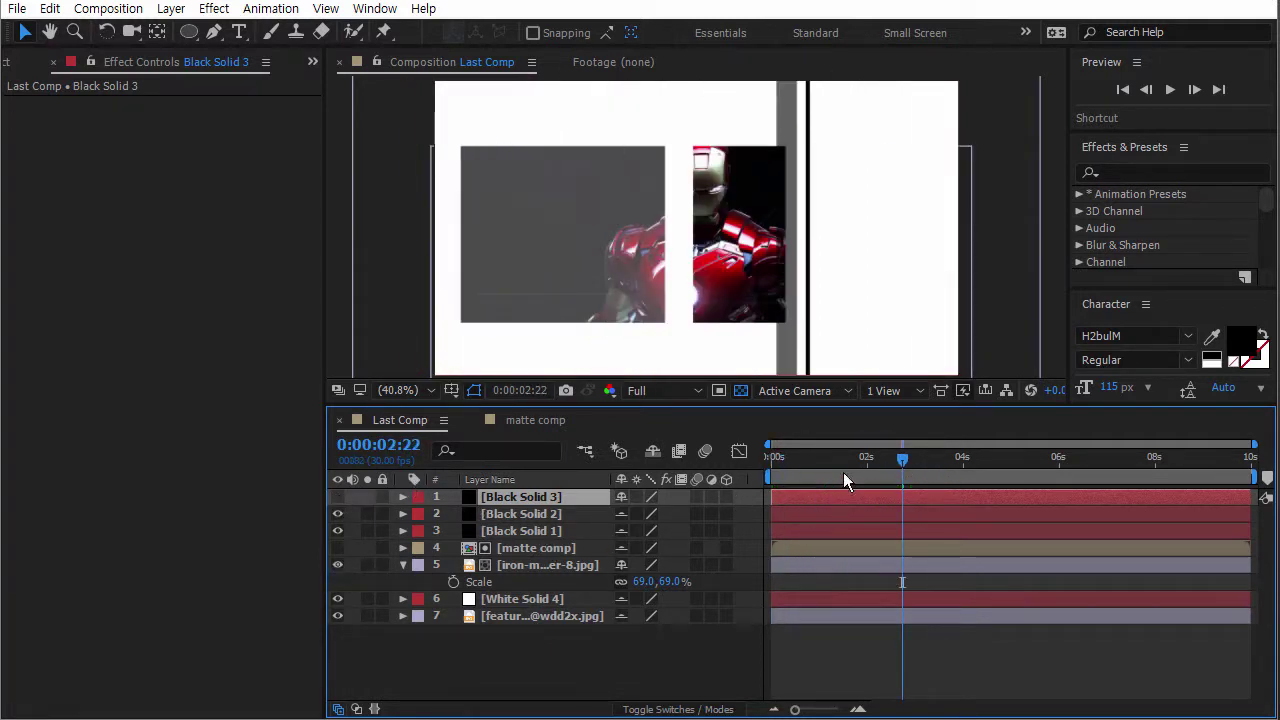
pyautogui.moveTo(843, 472)
pyautogui.mouseDown()
pyautogui.moveTo(781, 461)
pyautogui.moveTo(870, 464)
pyautogui.moveTo(840, 465)
pyautogui.mouseUp()
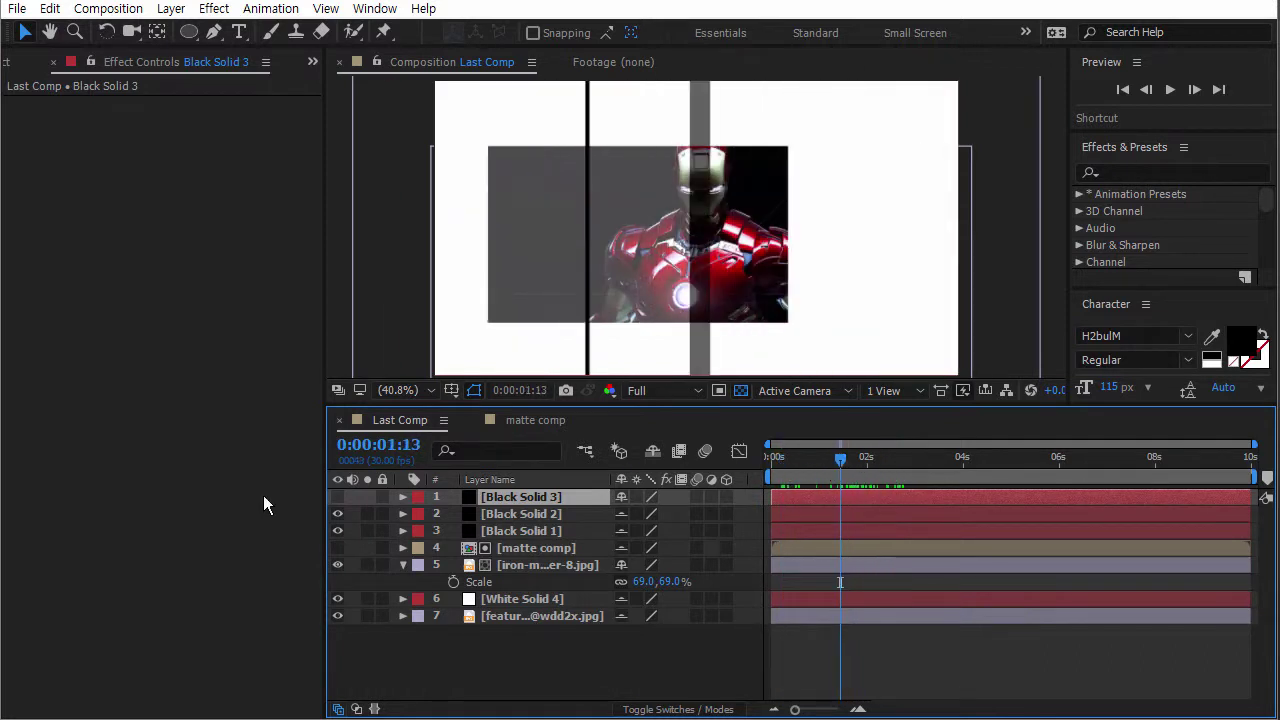
pyautogui.click(337, 497)
pyautogui.click(337, 514)
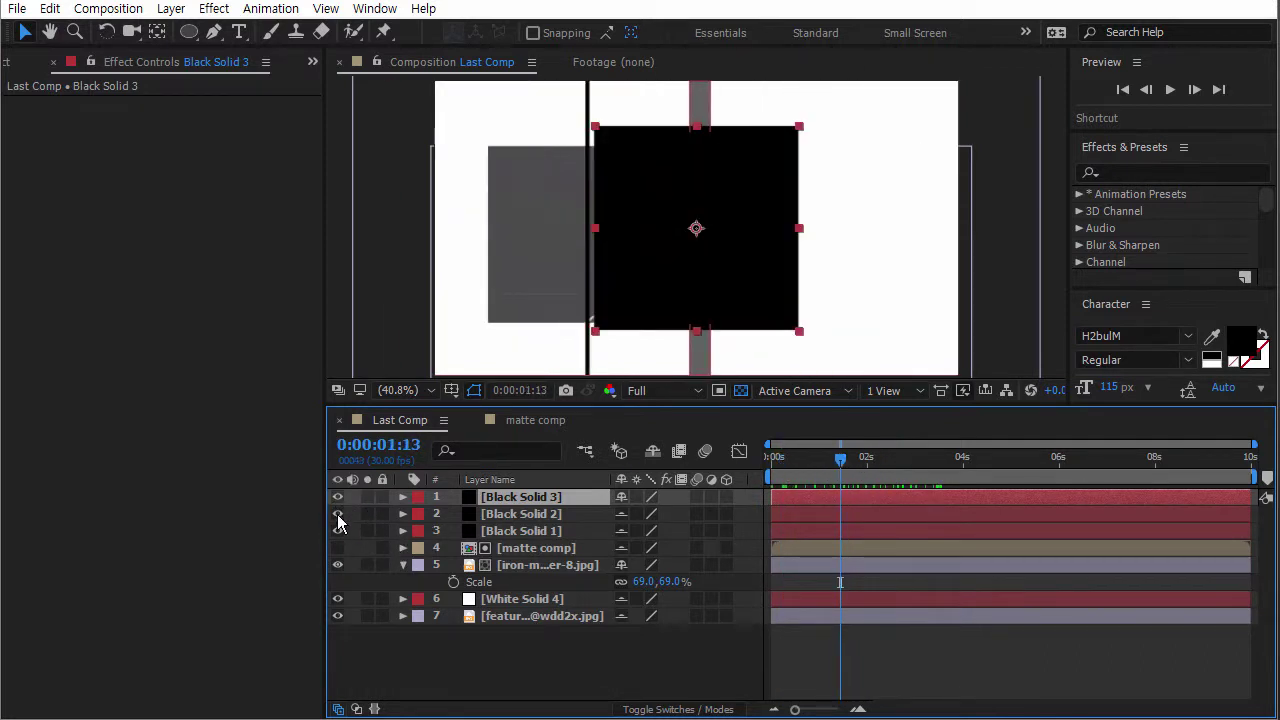
pyautogui.click(337, 514)
pyautogui.click(337, 531)
pyautogui.click(337, 598)
pyautogui.click(337, 615)
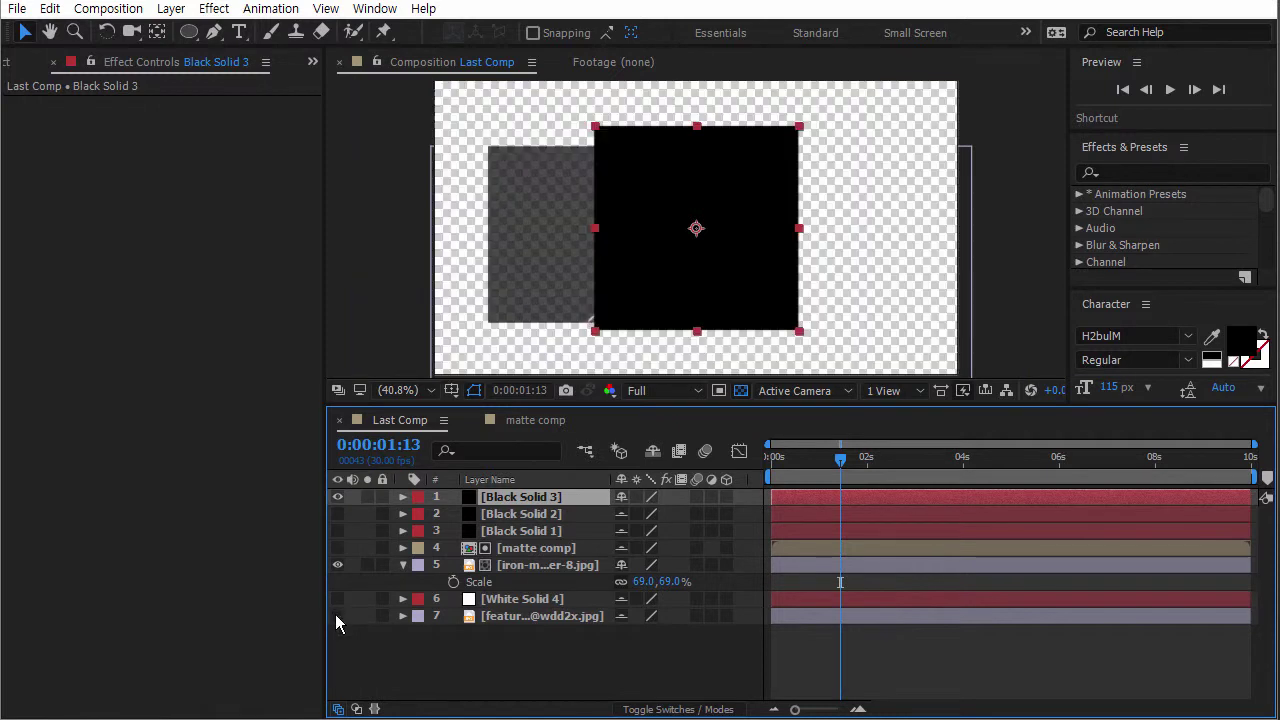
pyautogui.click(741, 390)
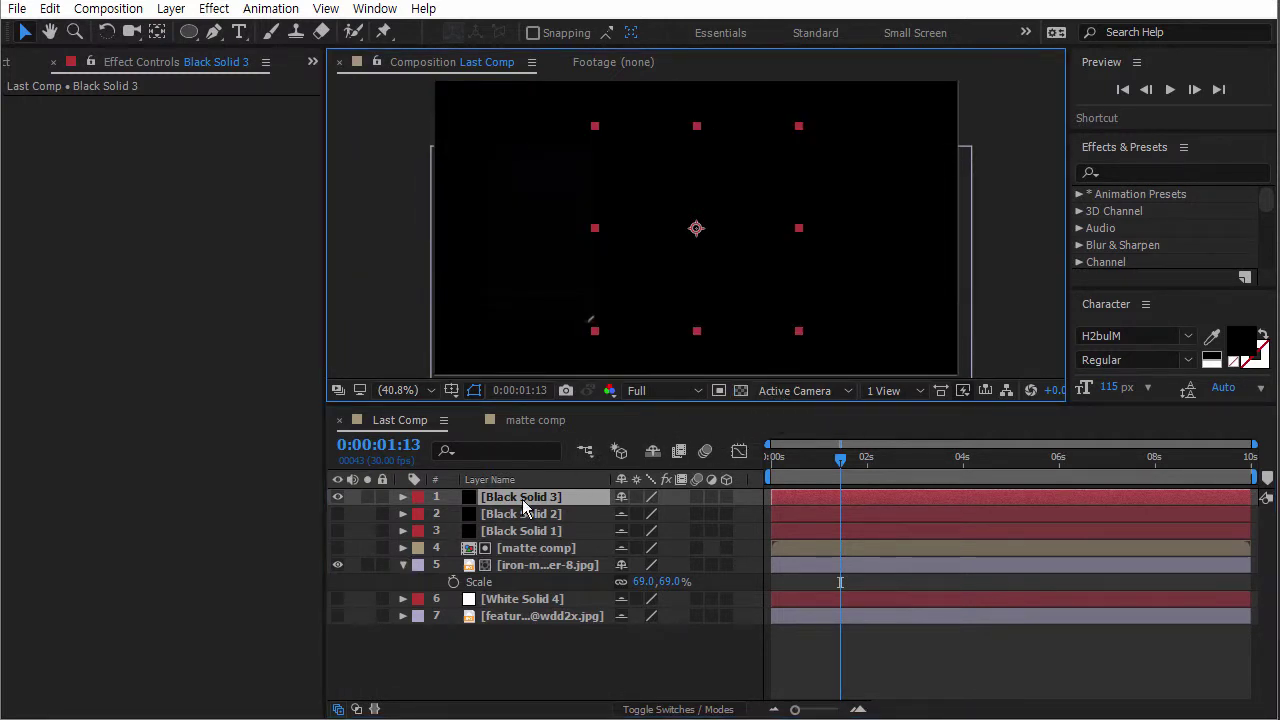
# Change the colour of Black Solid 3 to white (FFFFFF) in its solid settings.
pyautogui.hotkey('ctrl', 'shift', 'y')
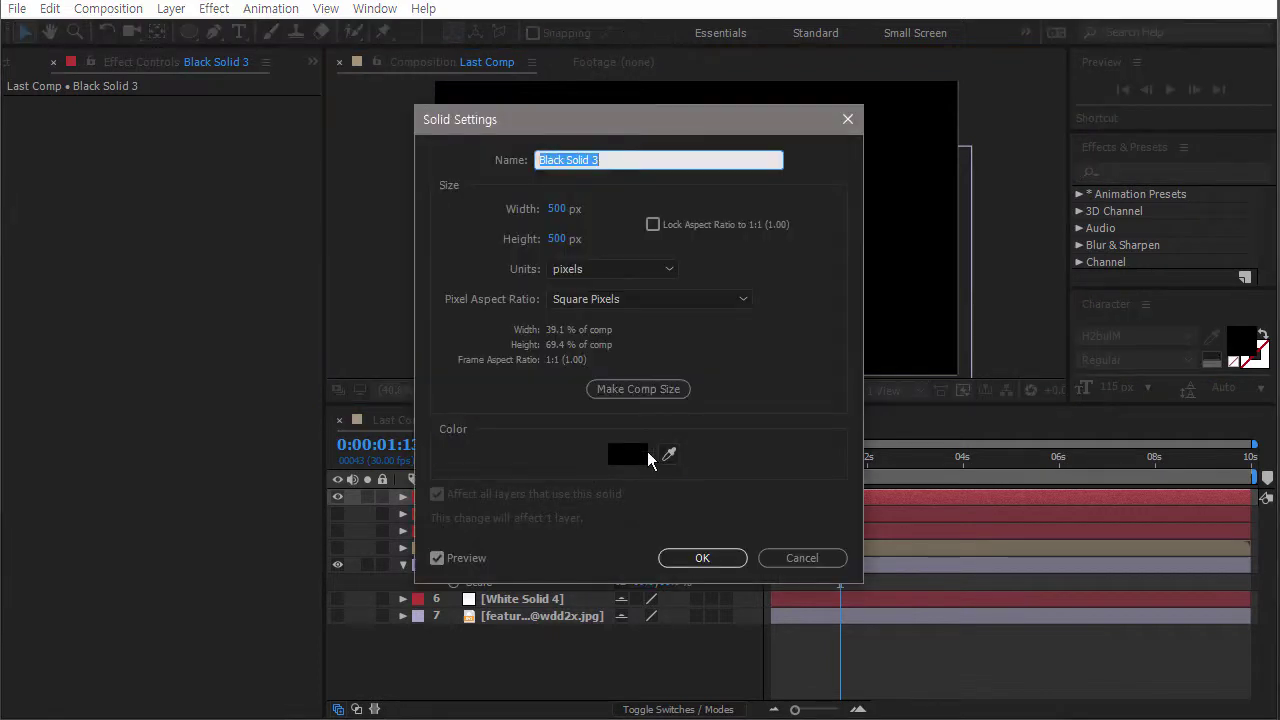
pyautogui.click(640, 455)
pyautogui.write('FFFFFF')
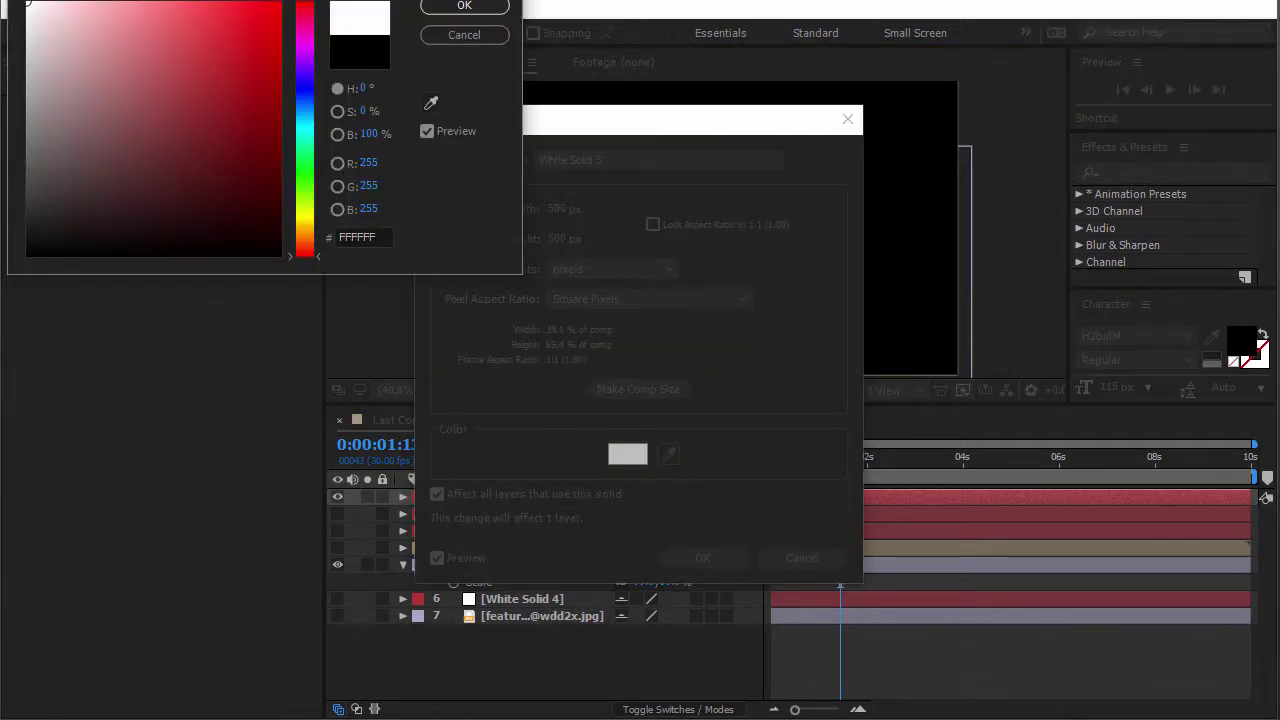
pyautogui.click(463, 10)
pyautogui.click(735, 557)
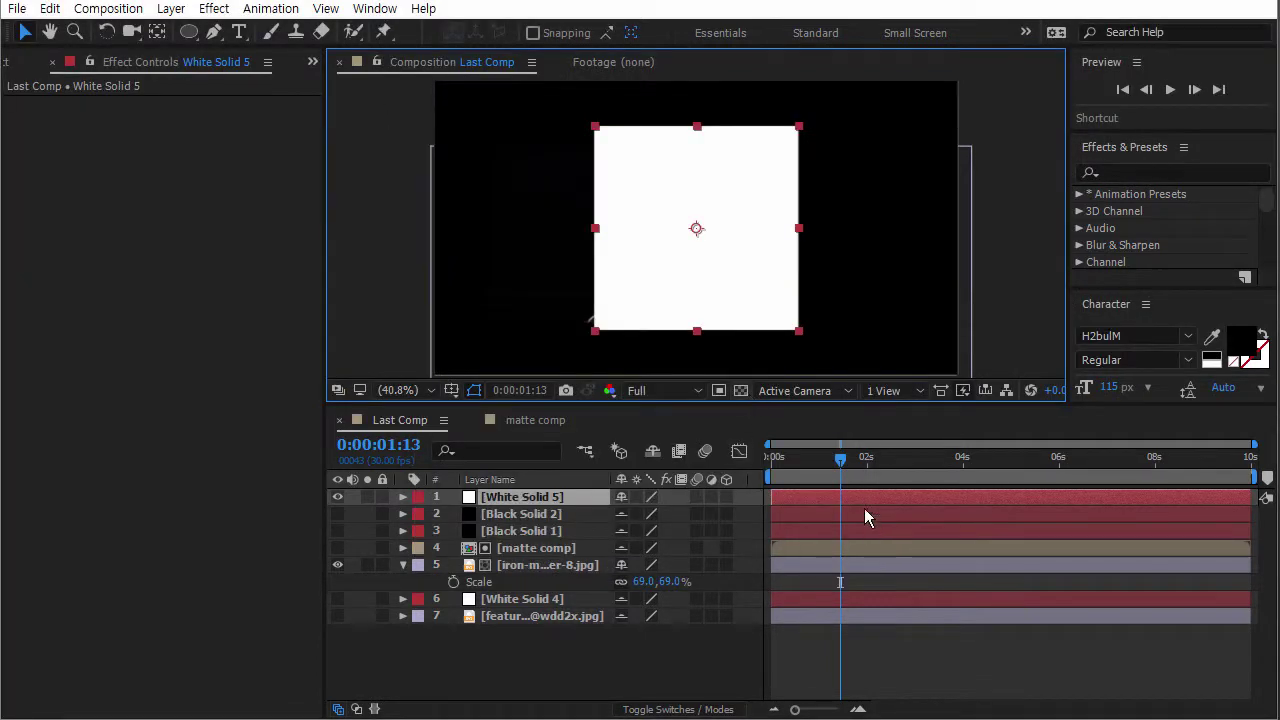
pyautogui.click(830, 470)
pyautogui.click(830, 470)
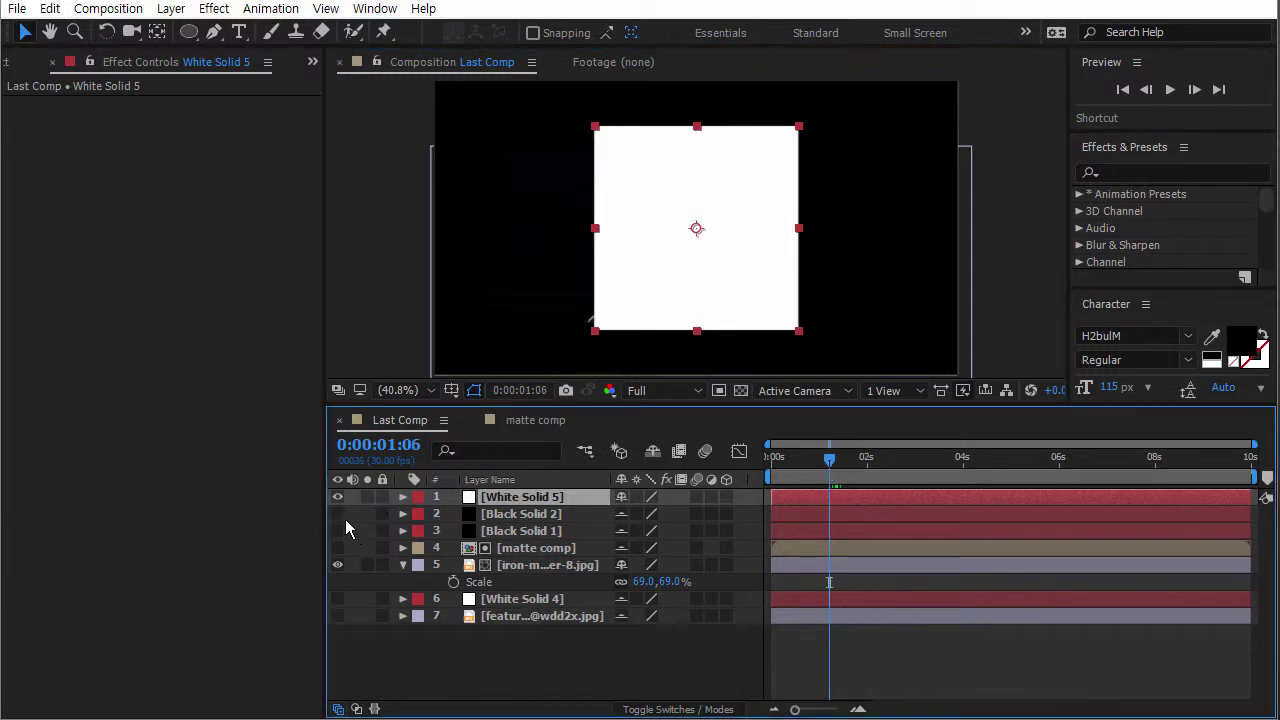
pyautogui.moveTo(345, 519); pyautogui.dragTo(337, 557)
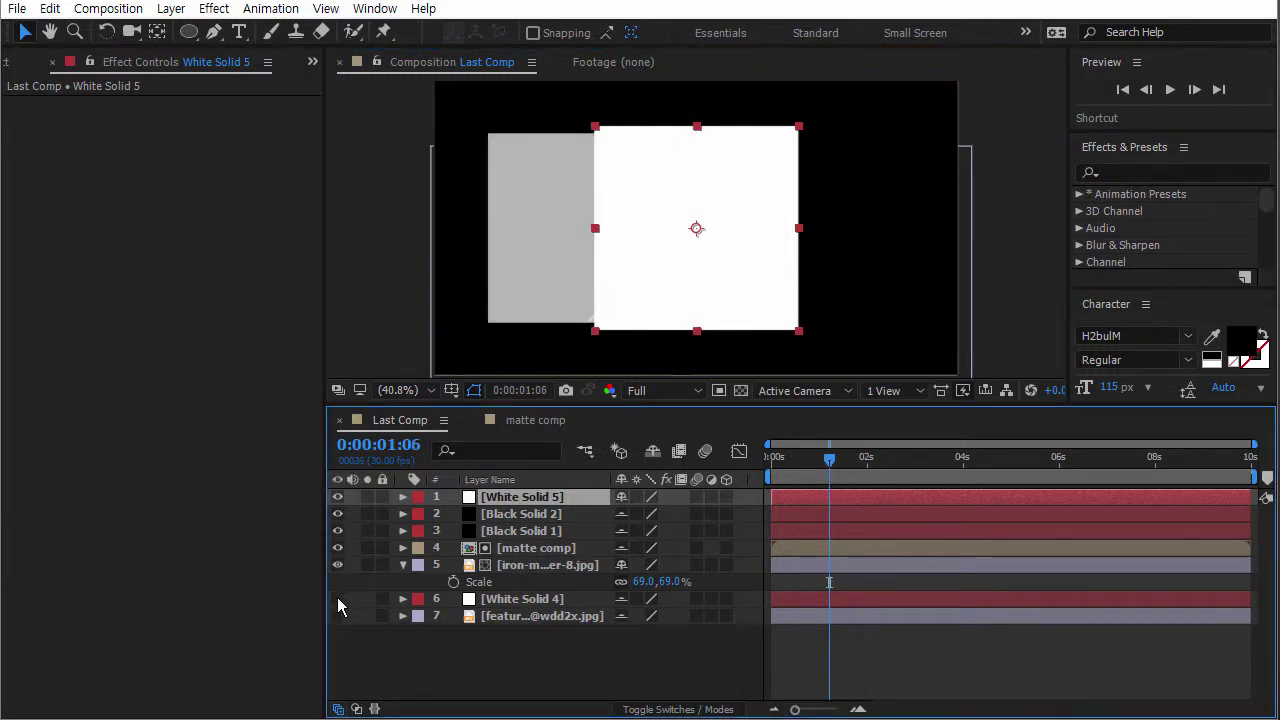
pyautogui.click(338, 598)
pyautogui.click(337, 615)
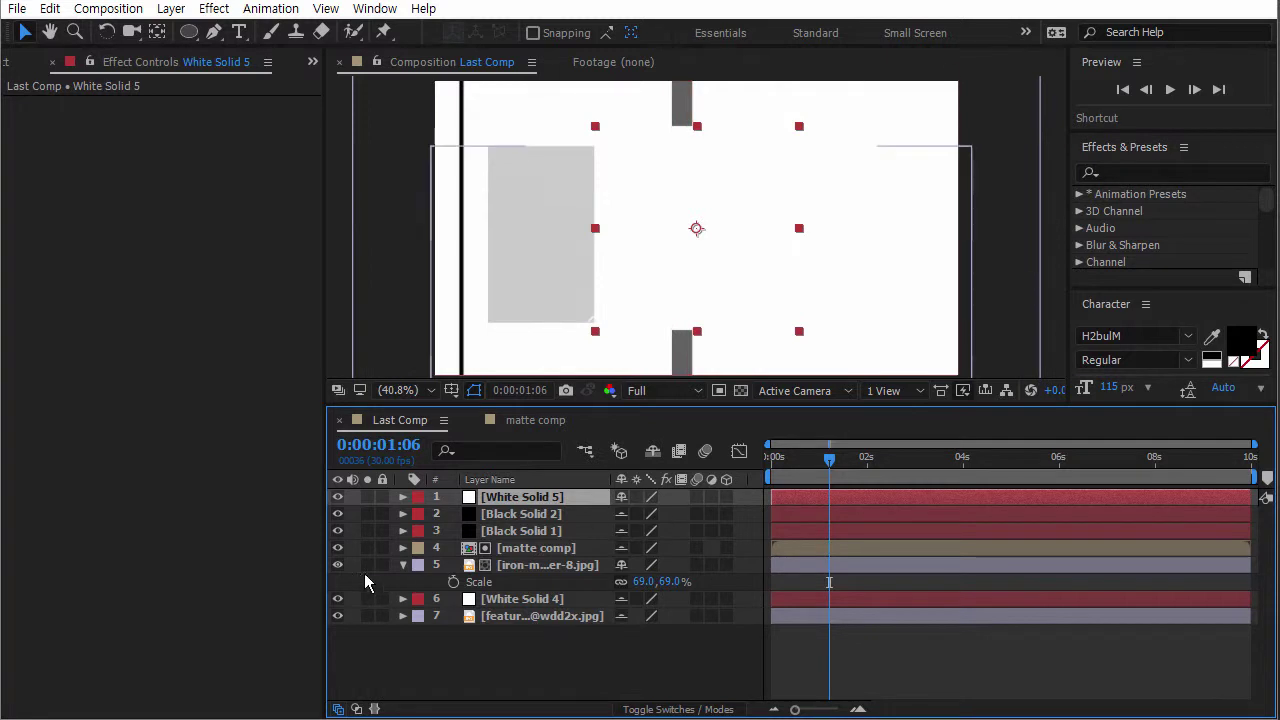
pyautogui.click(337, 547)
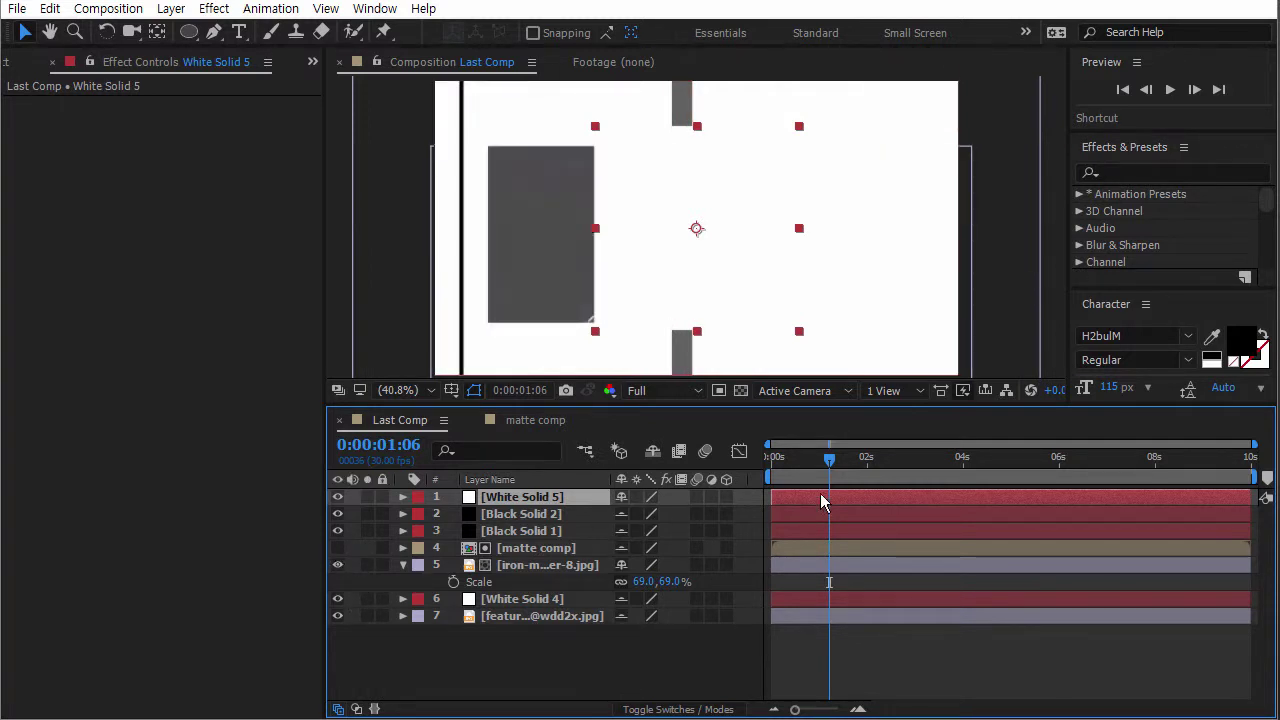
# Display the track matte settings and compare frames of the animation with matte comp and White Solid 5 toggled on and off.
pyautogui.moveTo(836, 478); pyautogui.dragTo(877, 464)
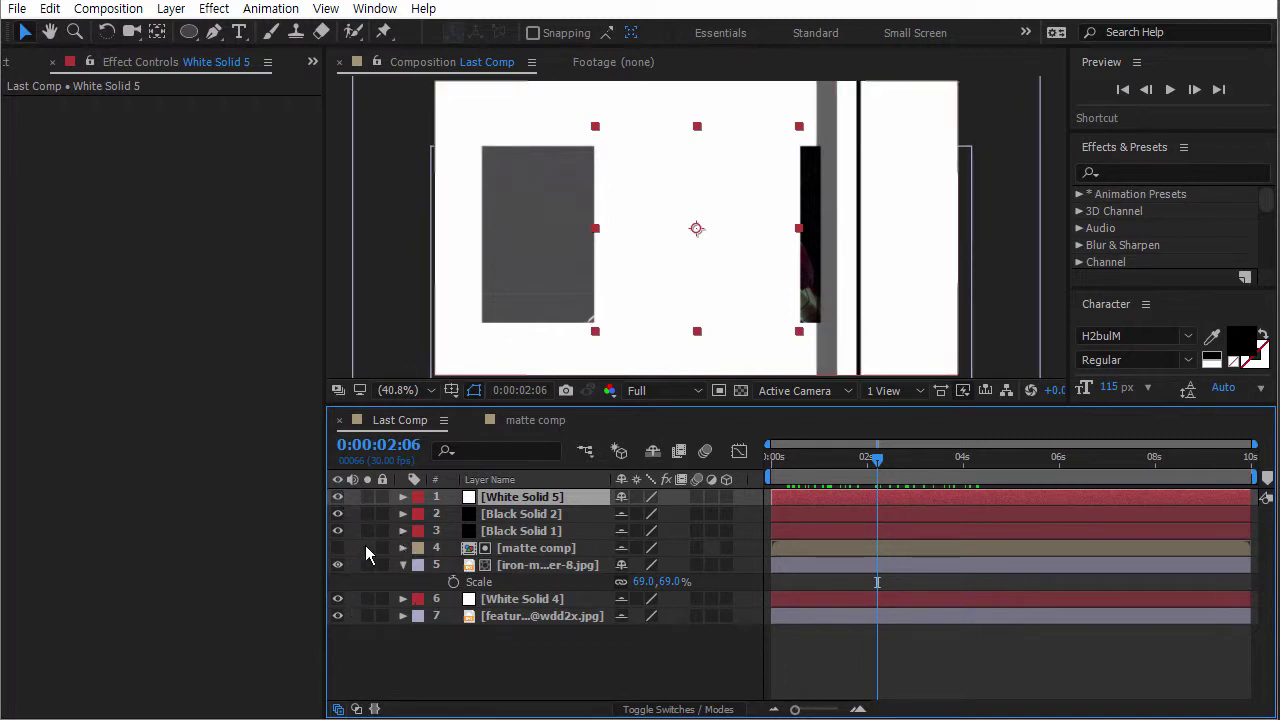
pyautogui.click(338, 548)
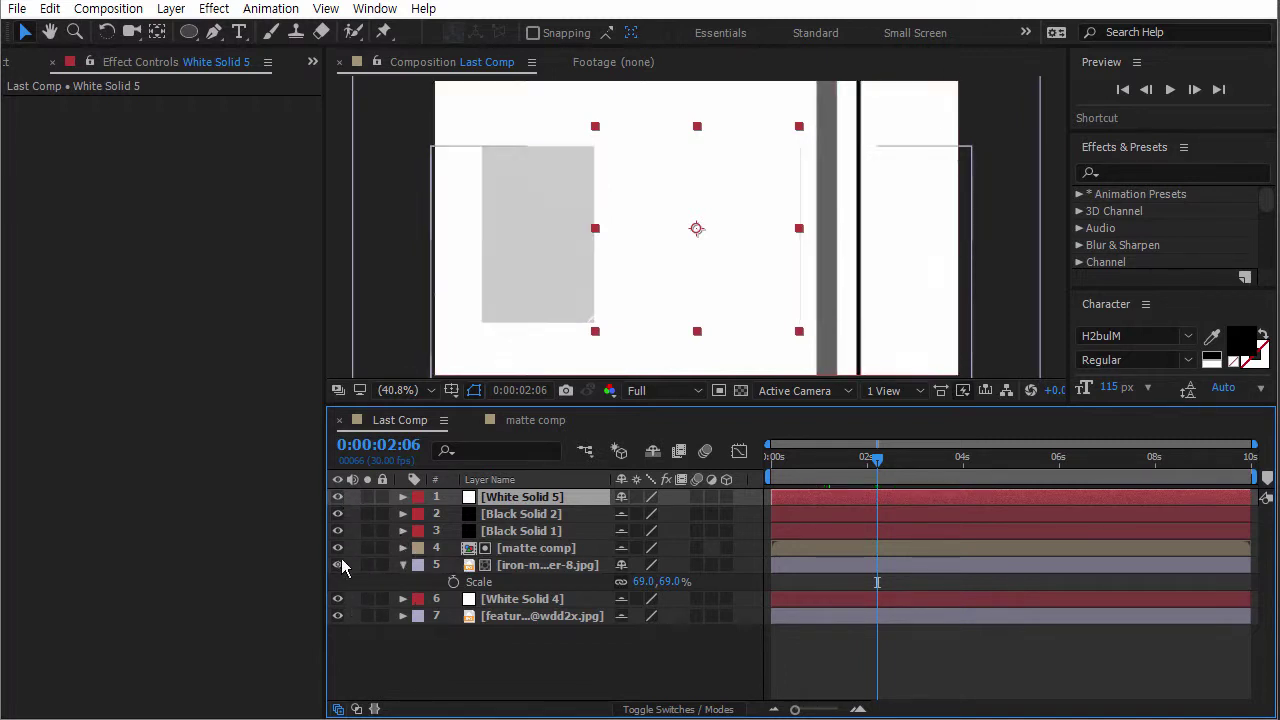
pyautogui.click(660, 710)
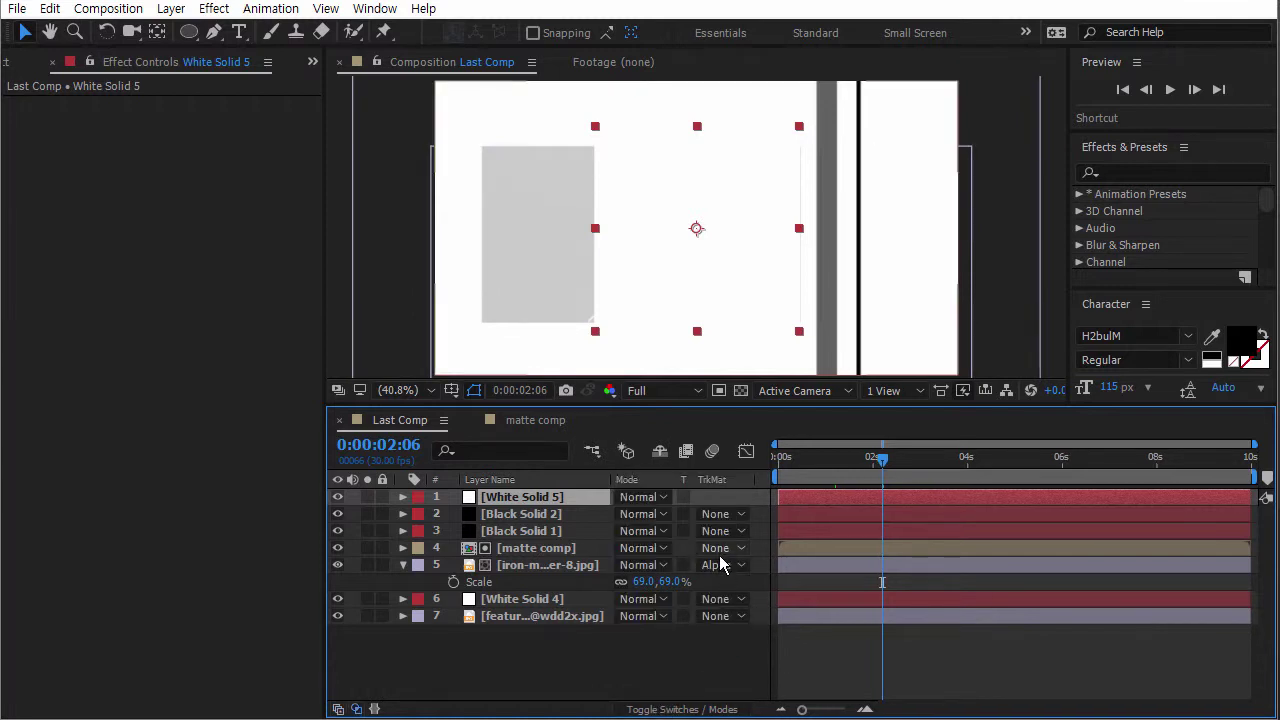
pyautogui.click(338, 548)
pyautogui.moveTo(880, 478); pyautogui.dragTo(843, 459)
pyautogui.click(338, 497)
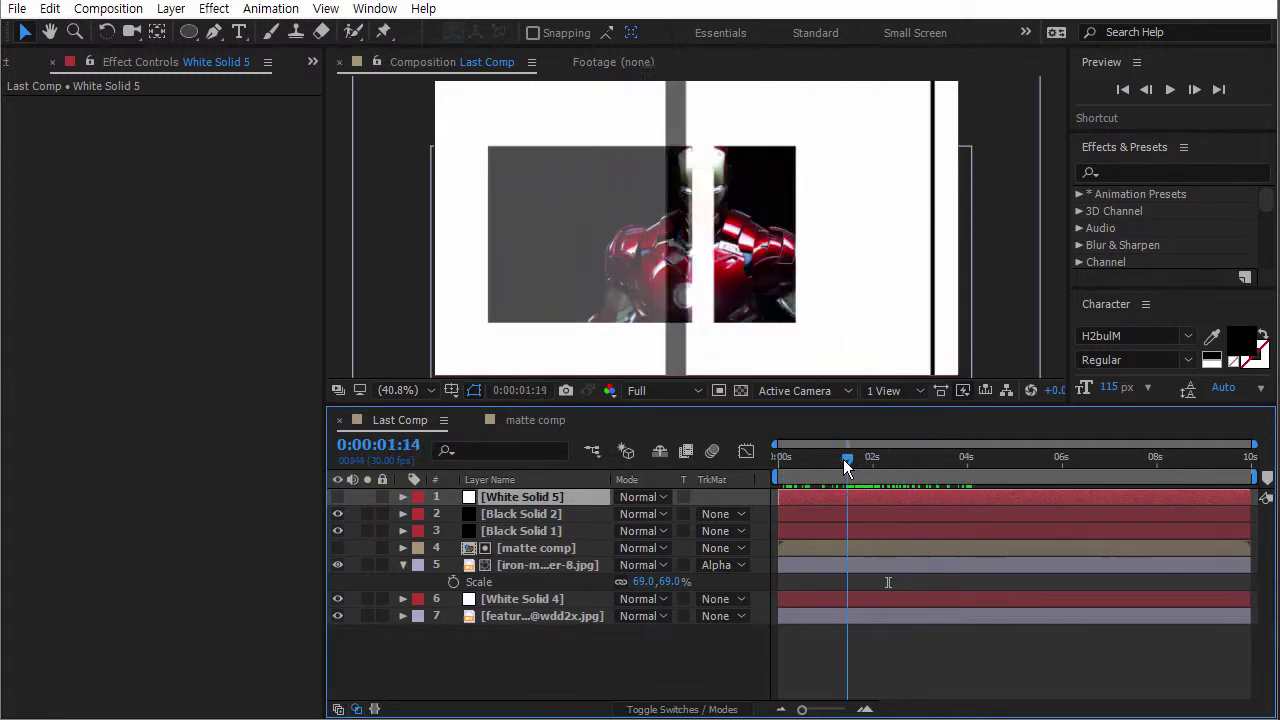
pyautogui.click(338, 497)
# Move White Solid 5 slightly down and to the right in the composition and solo it.
pyautogui.moveTo(663, 277); pyautogui.dragTo(657, 316)
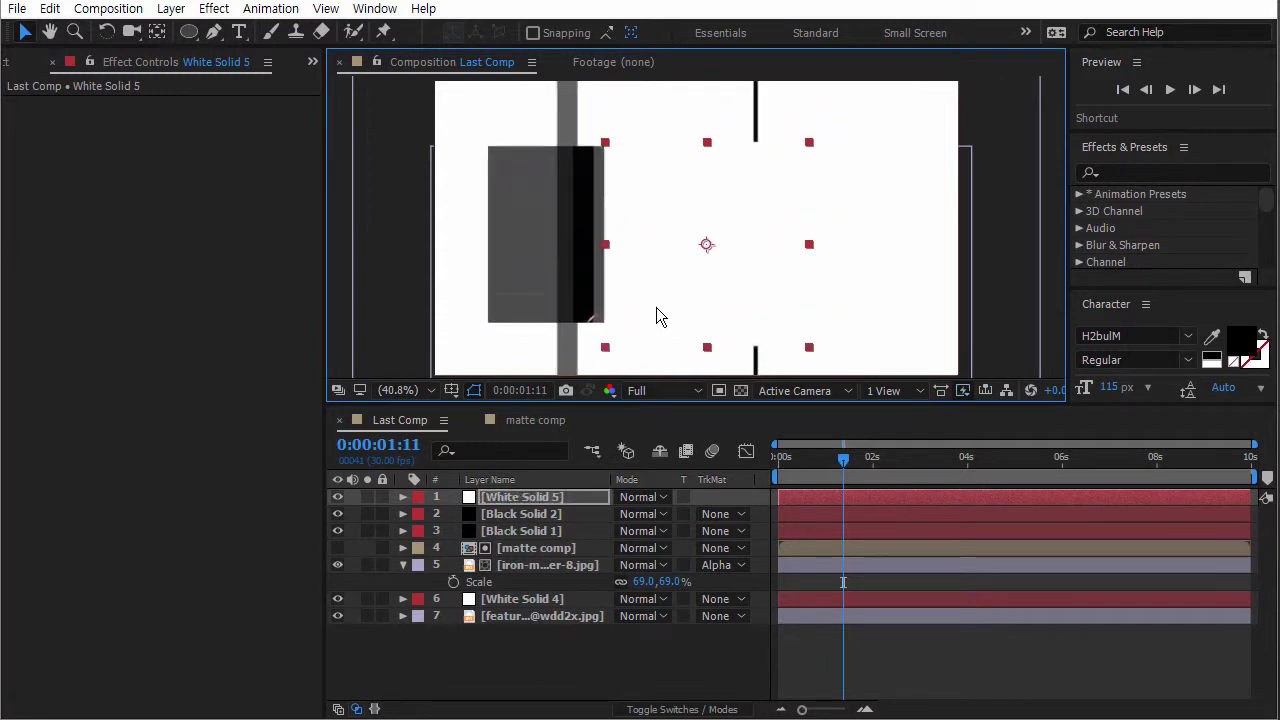
pyautogui.click(367, 499)
pyautogui.click(367, 498)
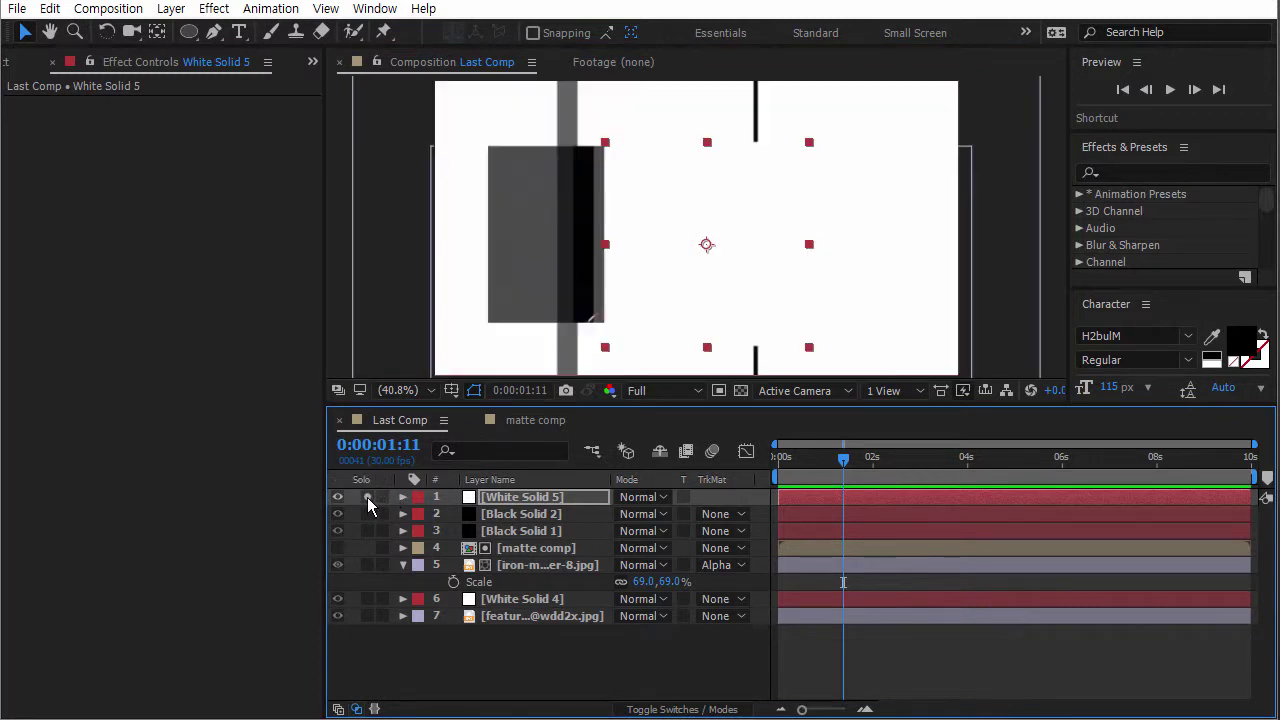
pyautogui.click(367, 498)
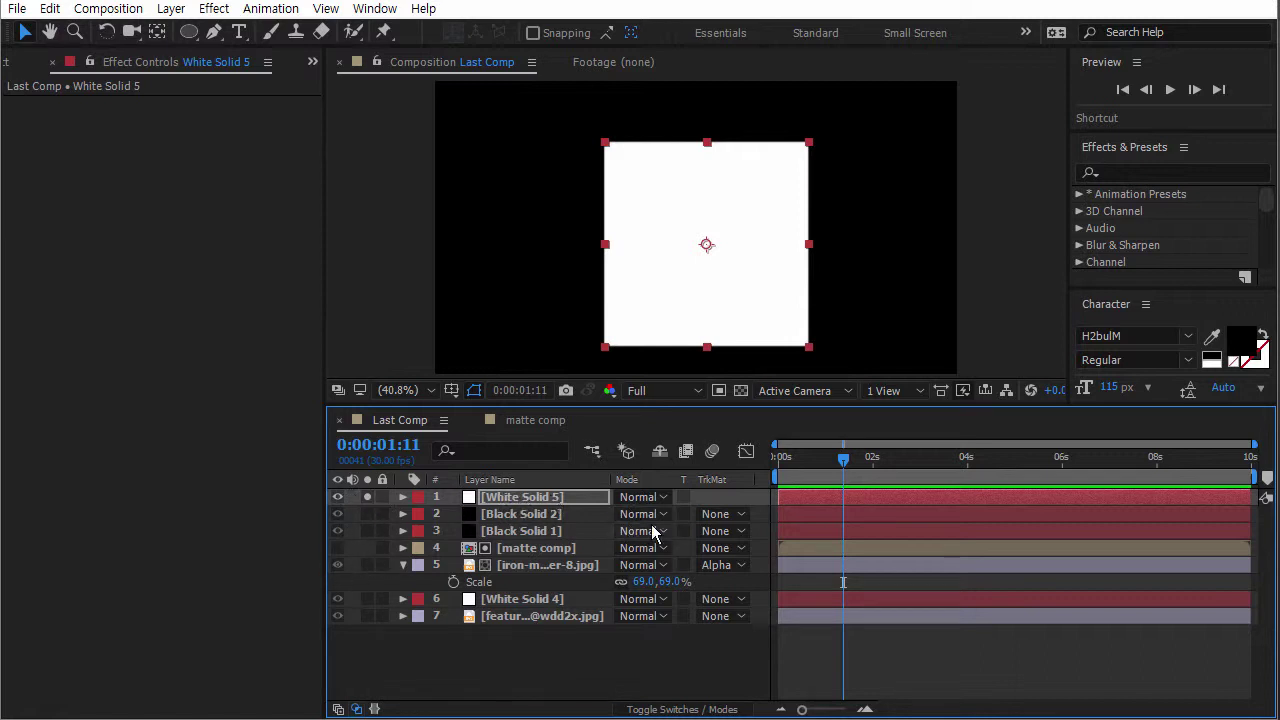
# Display the layer switches and hide the shy layers so only White Solid 5 is listed.
pyautogui.click(651, 709)
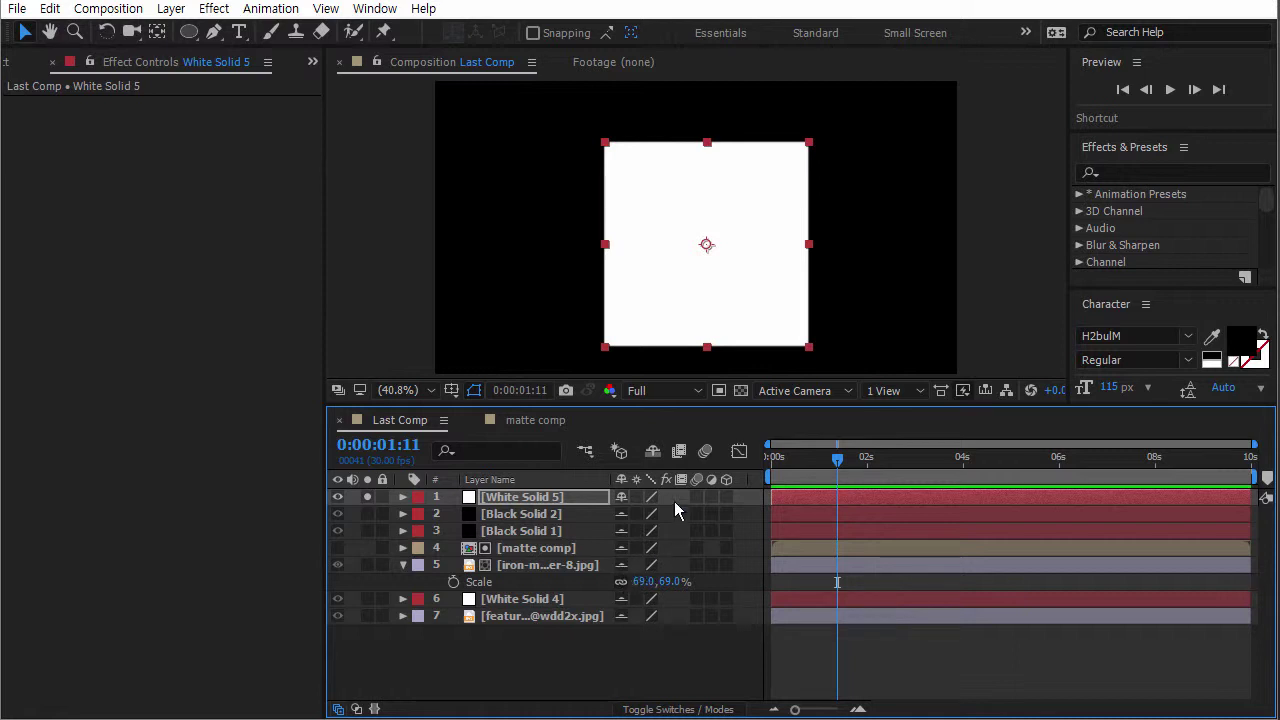
pyautogui.click(653, 451)
pyautogui.click(492, 575)
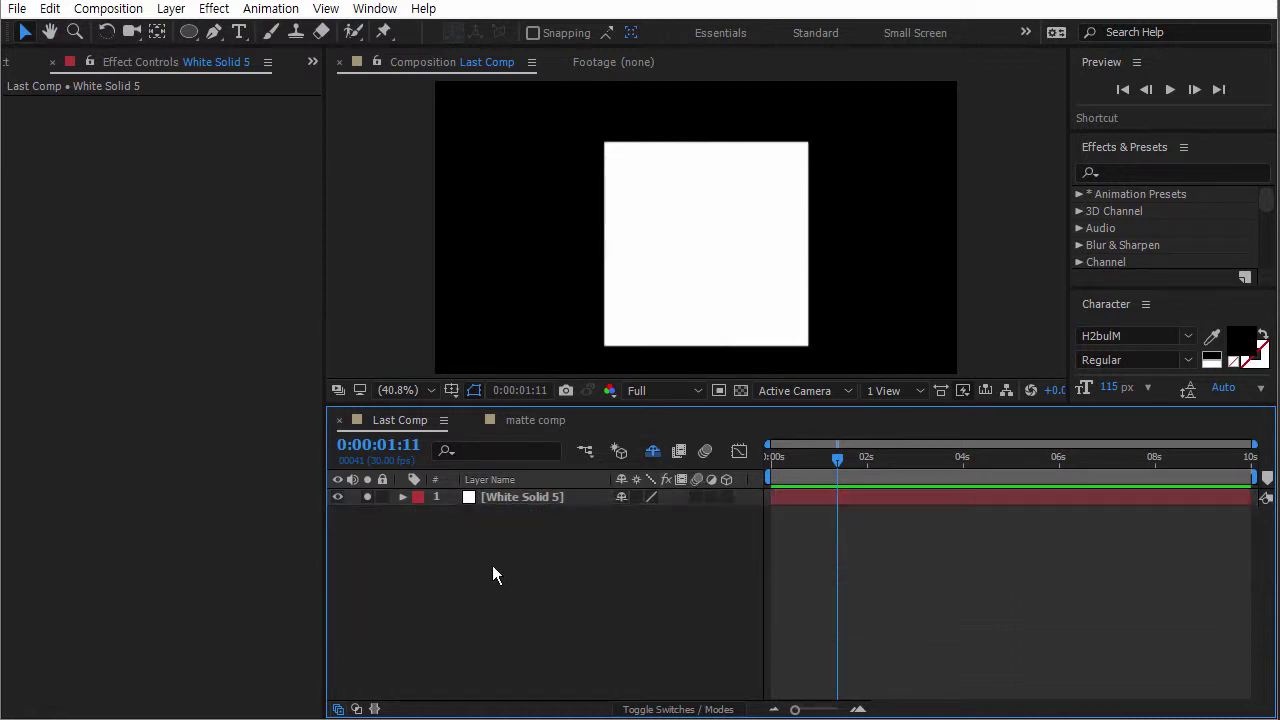
pyautogui.moveTo(801, 456)
pyautogui.mouseDown()
pyautogui.moveTo(879, 459)
pyautogui.moveTo(729, 452)
pyautogui.moveTo(808, 460)
pyautogui.mouseUp()
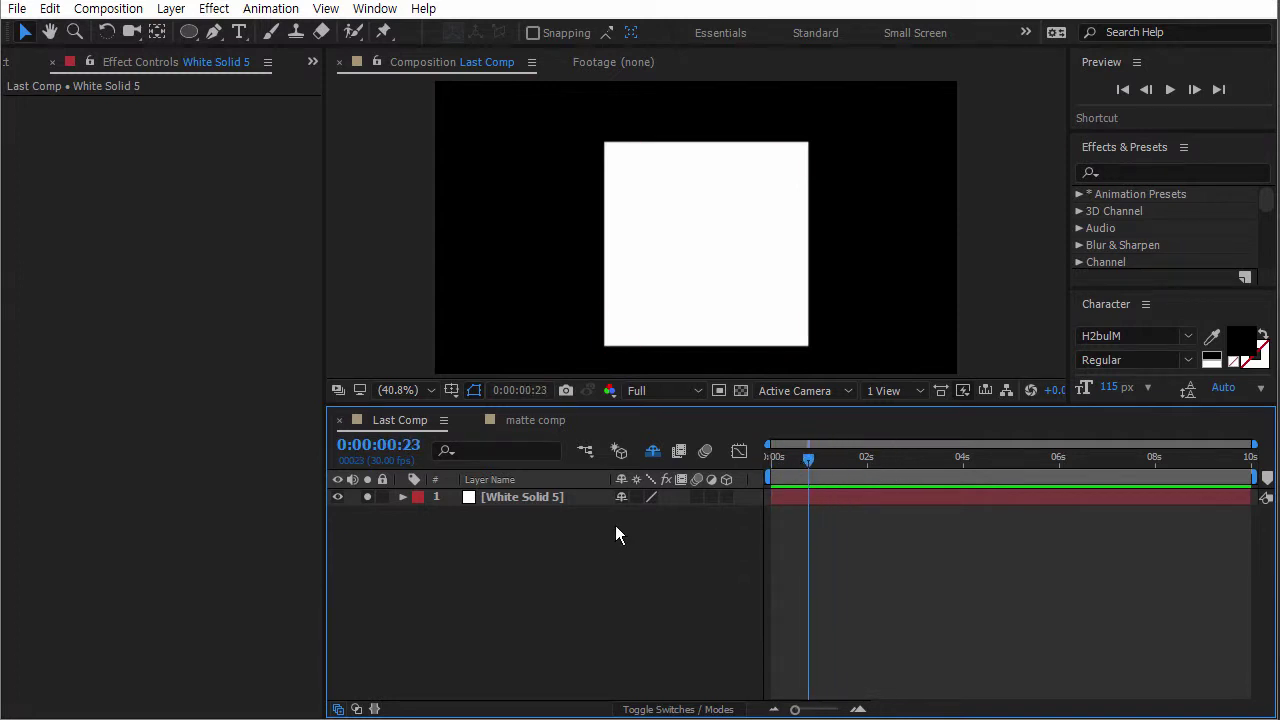
# Reveal the shy layers, toggle the solo of White Solid 5 off and on, and hide the shy layers again.
pyautogui.click(653, 451)
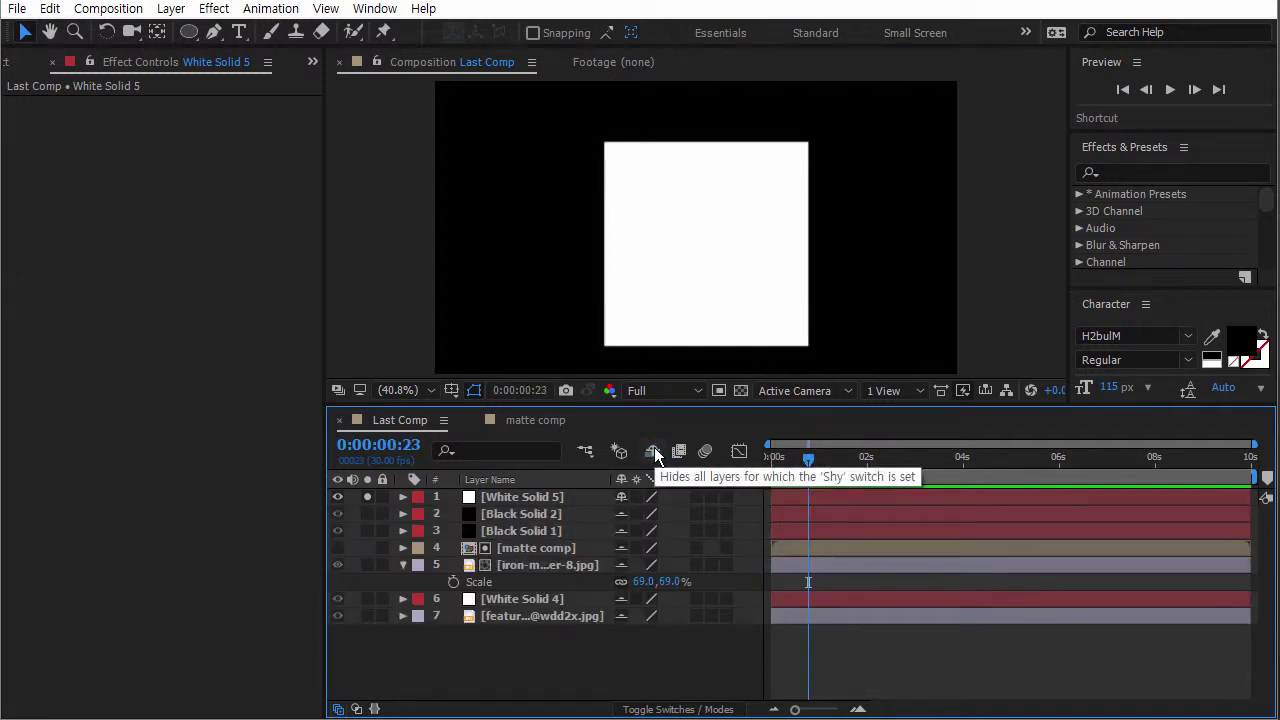
pyautogui.click(367, 496)
pyautogui.click(367, 496)
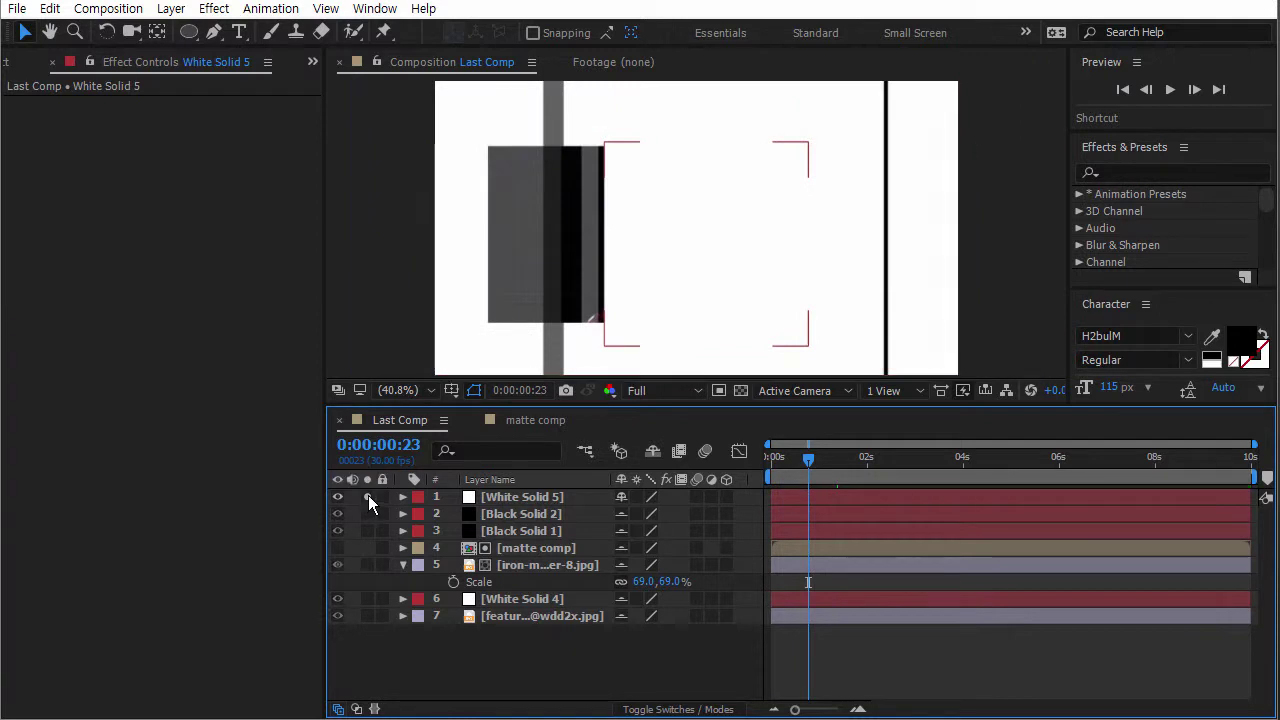
pyautogui.click(652, 450)
pyautogui.click(700, 571)
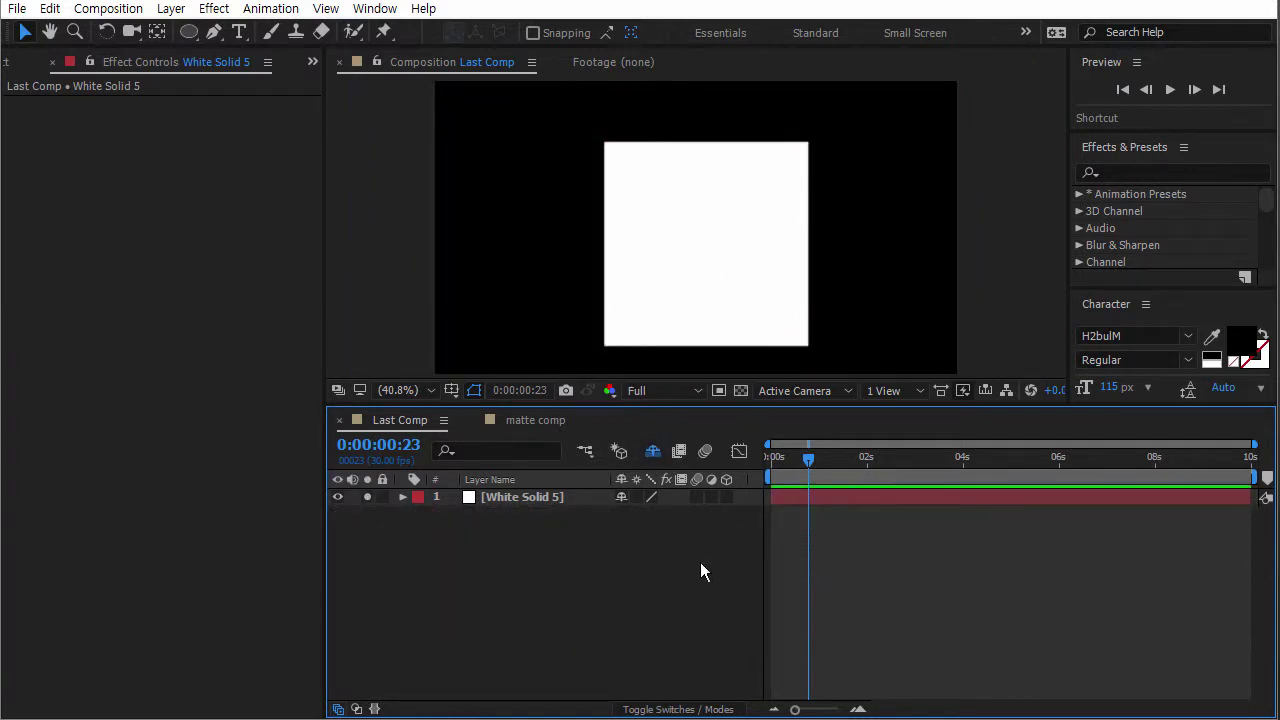
pyautogui.moveTo(785, 458); pyautogui.dragTo(817, 463)
# Select White Solid 5 and reveal its Opacity property in the timeline.
pyautogui.click(532, 500)
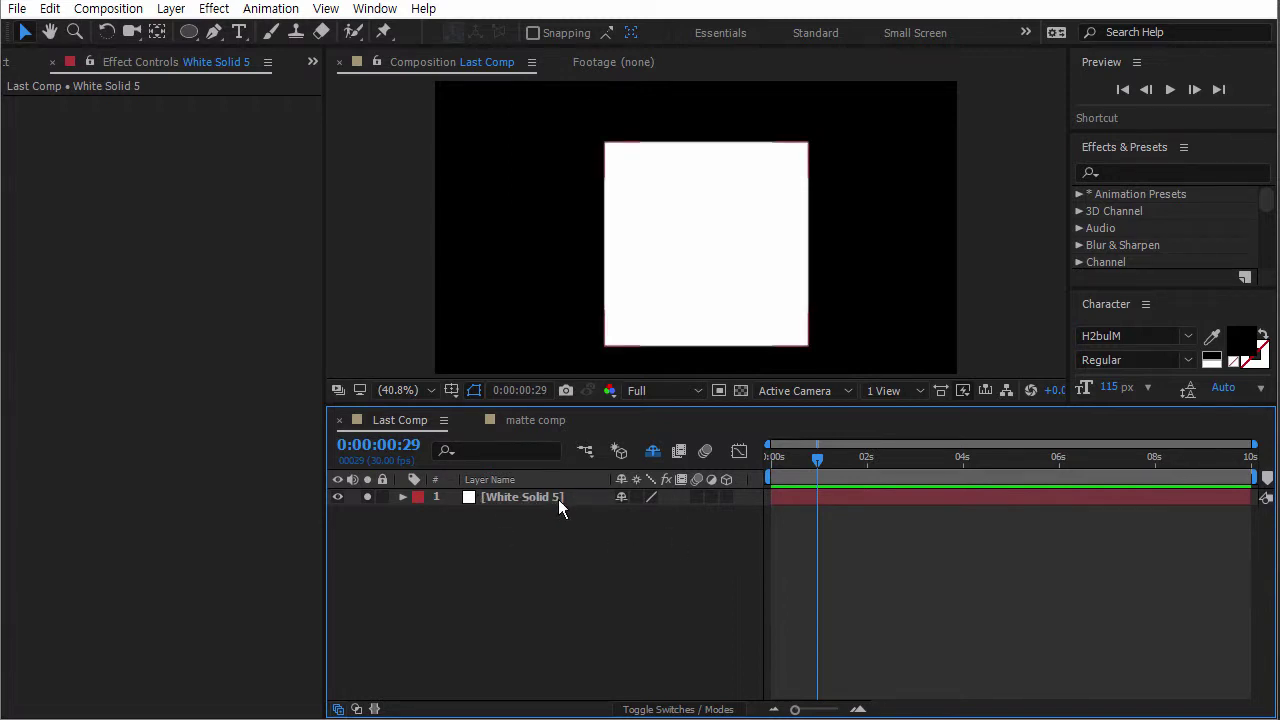
pyautogui.click(559, 538)
pyautogui.click(533, 503)
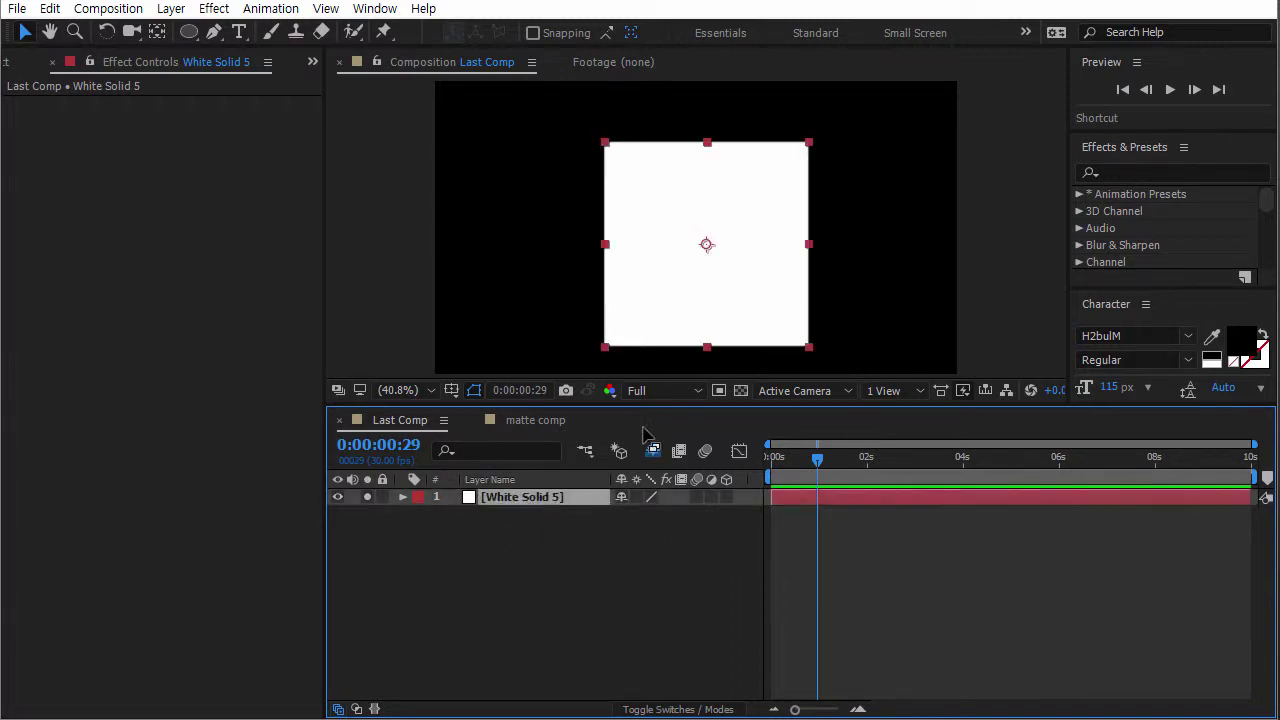
pyautogui.click(530, 537)
pyautogui.click(531, 500)
pyautogui.press('t')
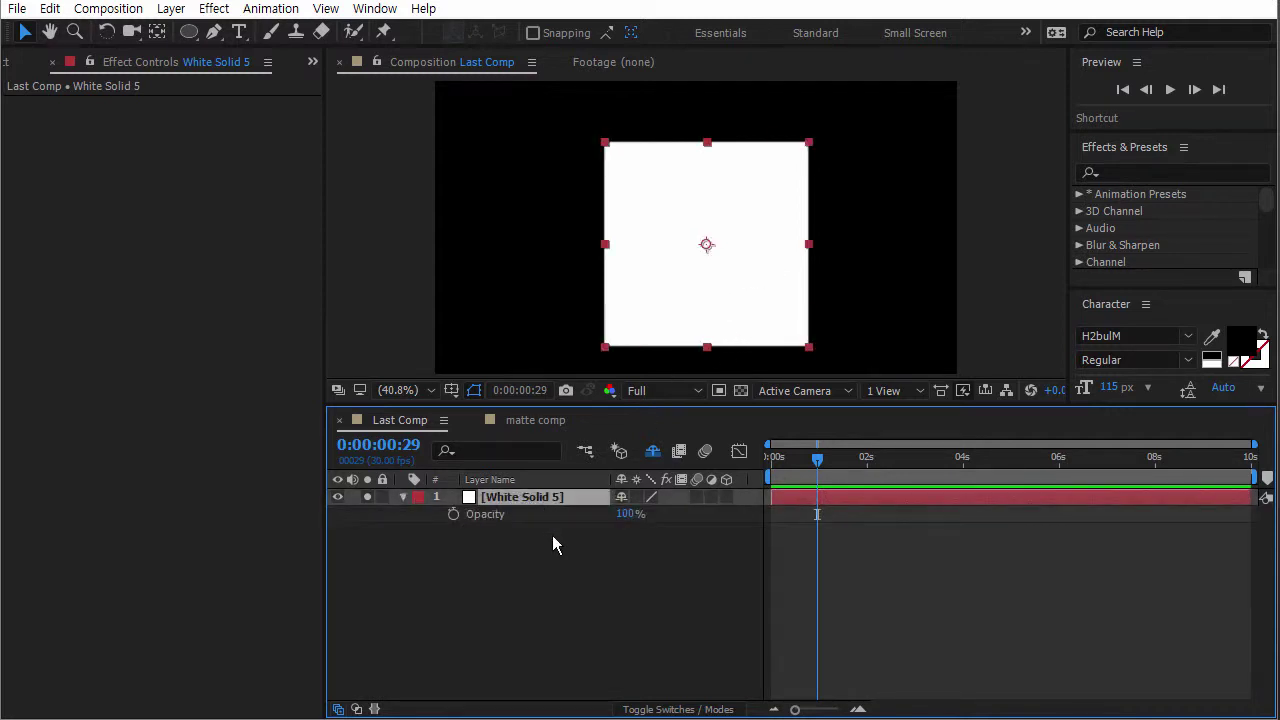
pyautogui.click(548, 550)
pyautogui.click(535, 497)
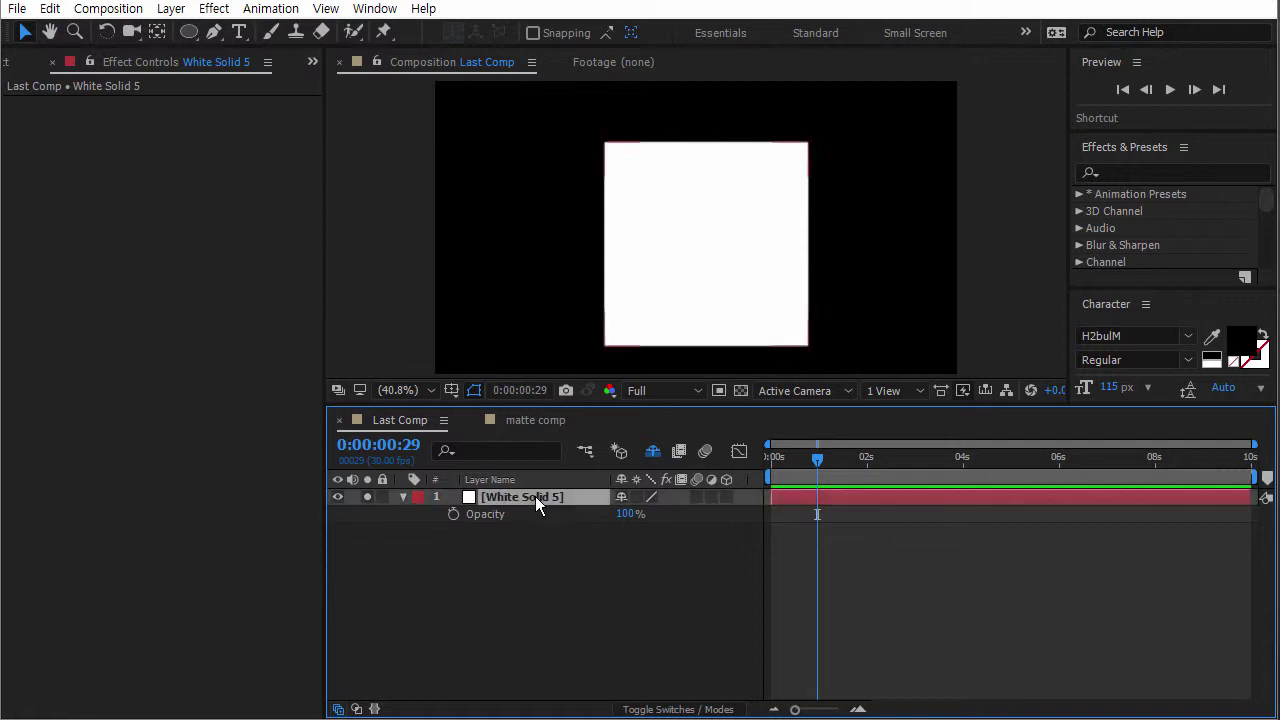
# Set the opacity of White Solid 5 to 63% and return to the start of the composition.
pyautogui.moveTo(817, 457); pyautogui.dragTo(824, 457)
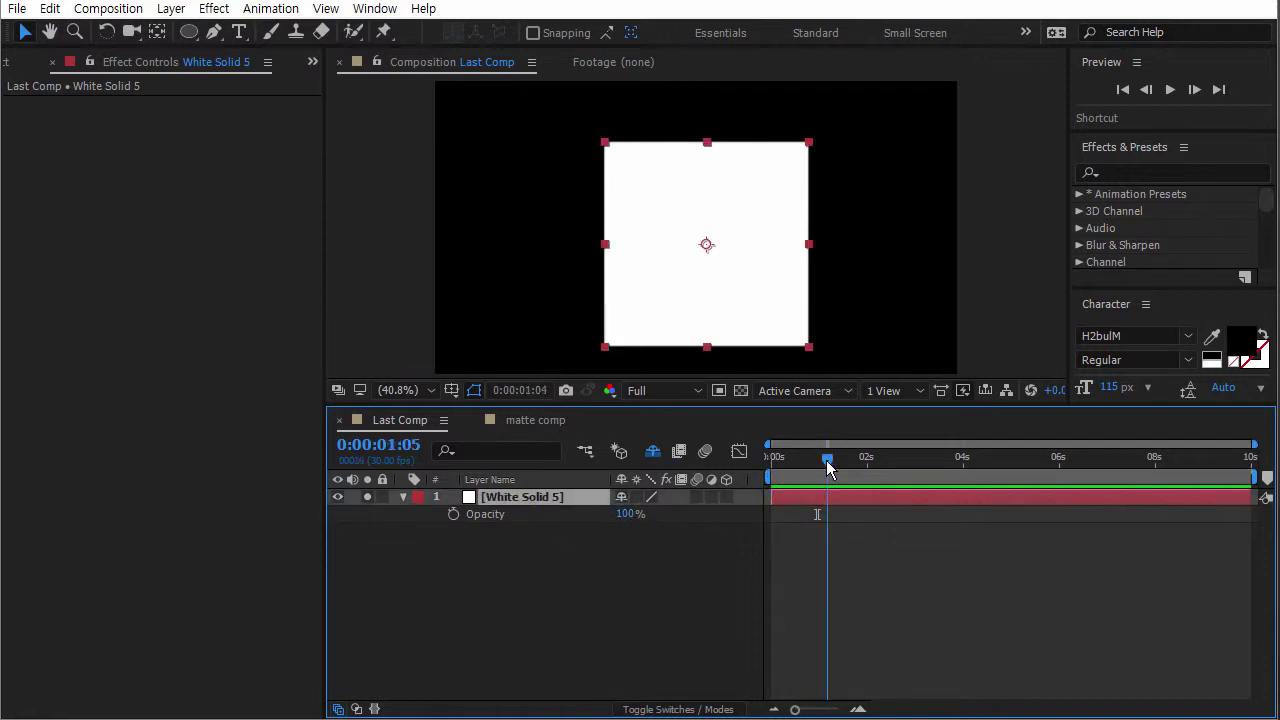
pyautogui.moveTo(630, 515); pyautogui.dragTo(648, 492)
pyautogui.moveTo(515, 470); pyautogui.dragTo(610, 452)
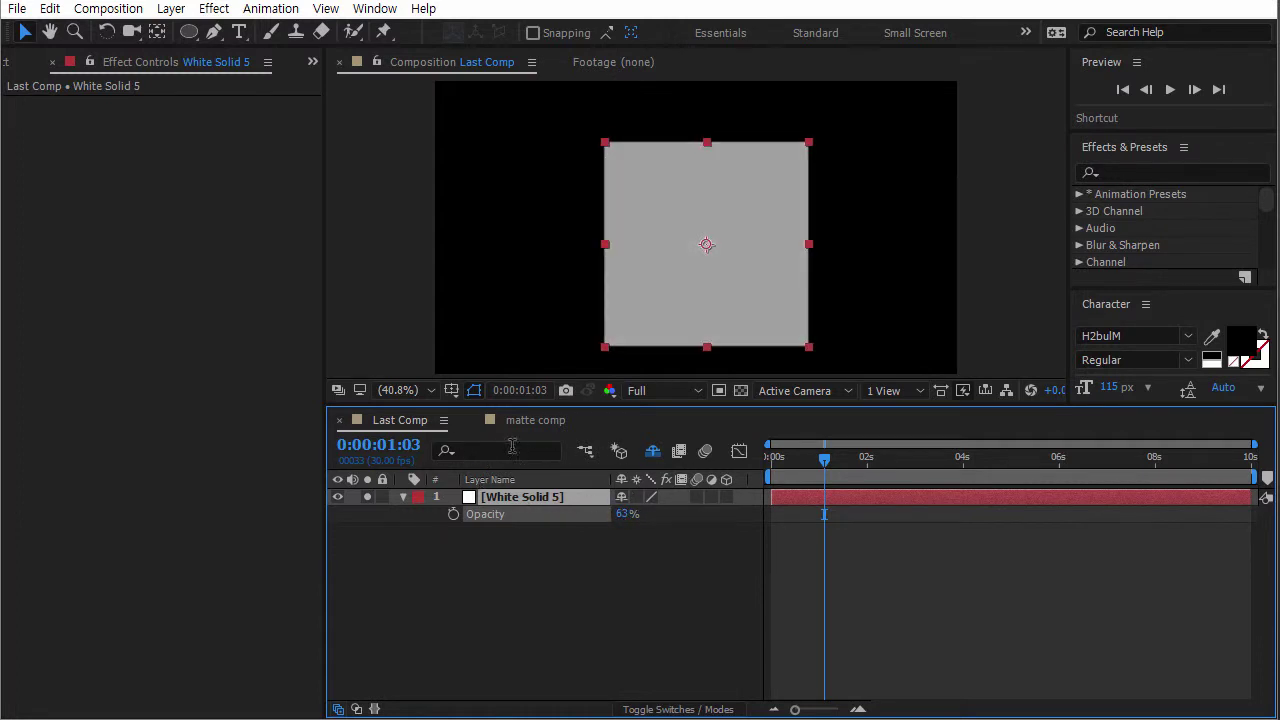
pyautogui.press('Home')
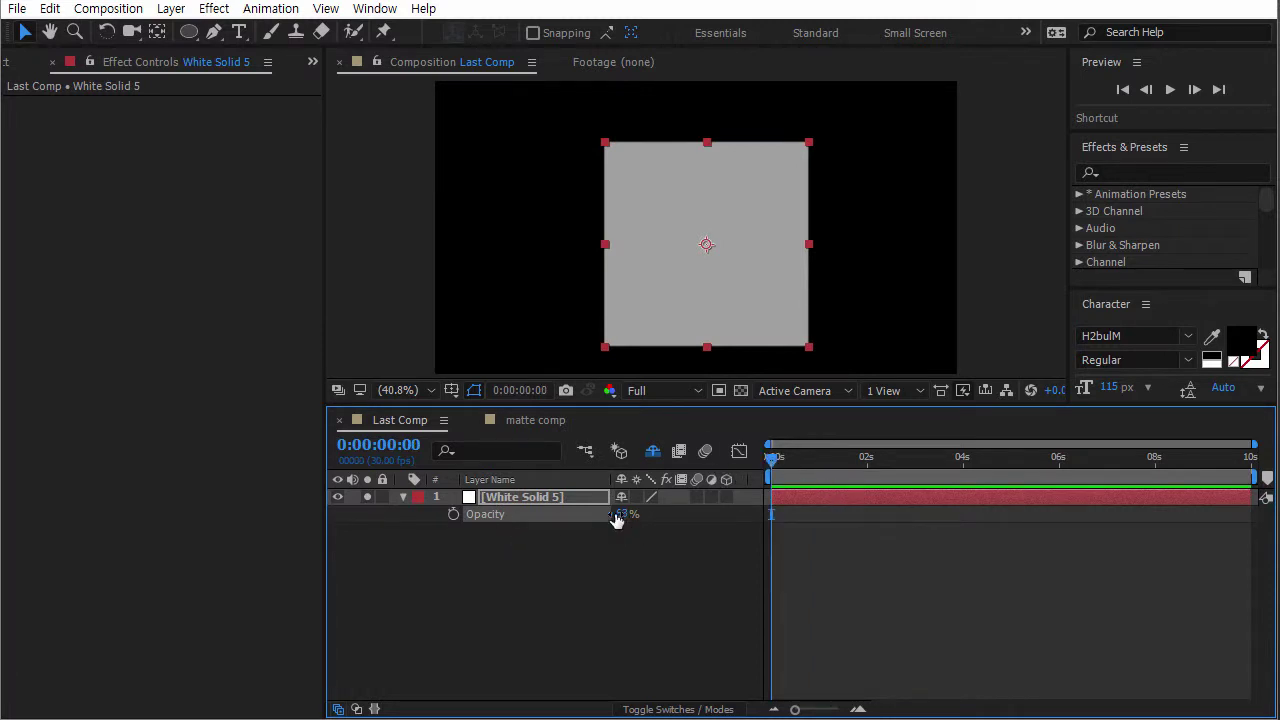
# Raise White Solid 5's opacity to 100% and give the property the expression wiggle(20,100).
pyautogui.moveTo(614, 517); pyautogui.dragTo(763, 520)
pyautogui.keyDown('alt'); pyautogui.click(454, 514); pyautogui.keyUp('alt')
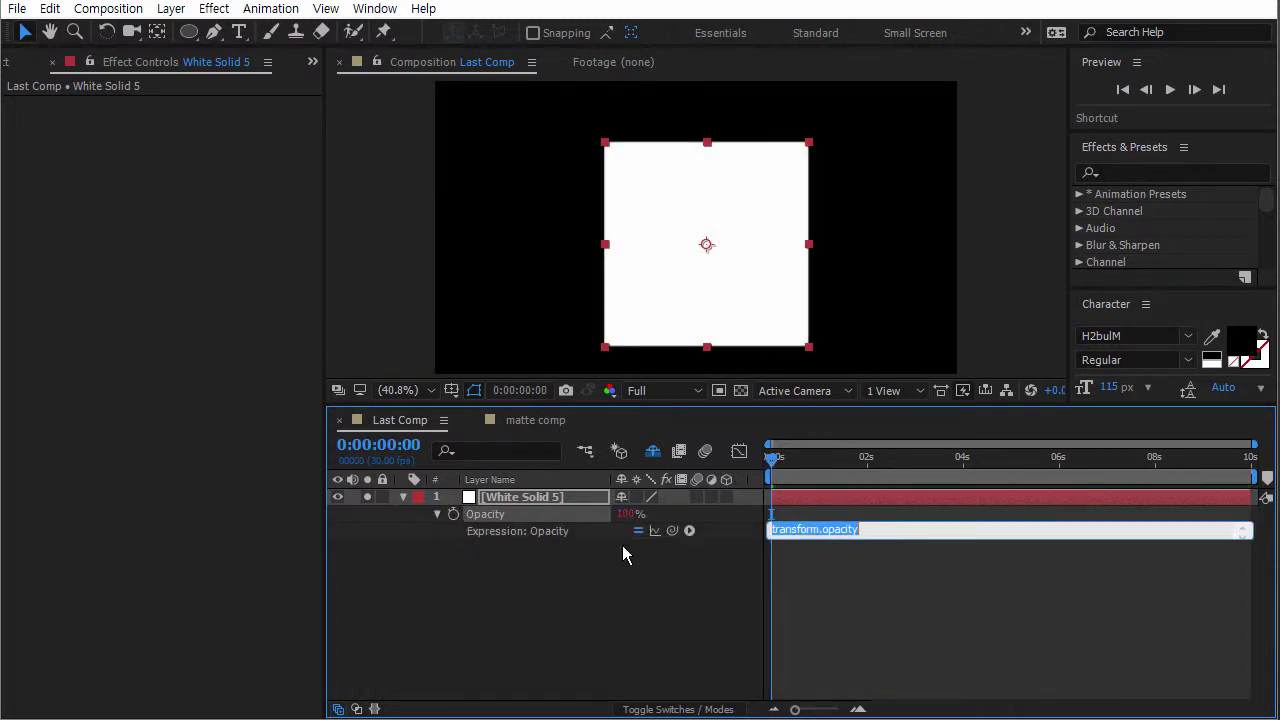
pyautogui.write('wiggle')
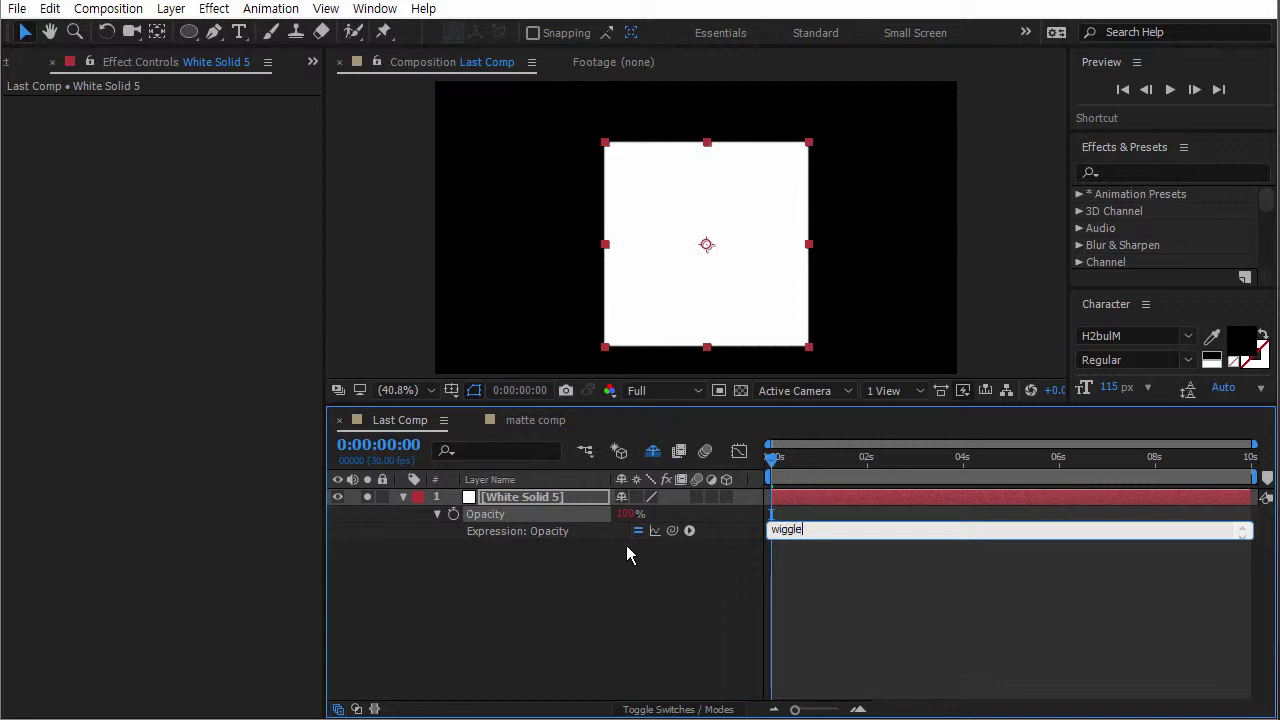
pyautogui.write('(')
pyautogui.press('BackSpace')
pyautogui.write('(')
pyautogui.write('20,100)')
pyautogui.click(841, 581)
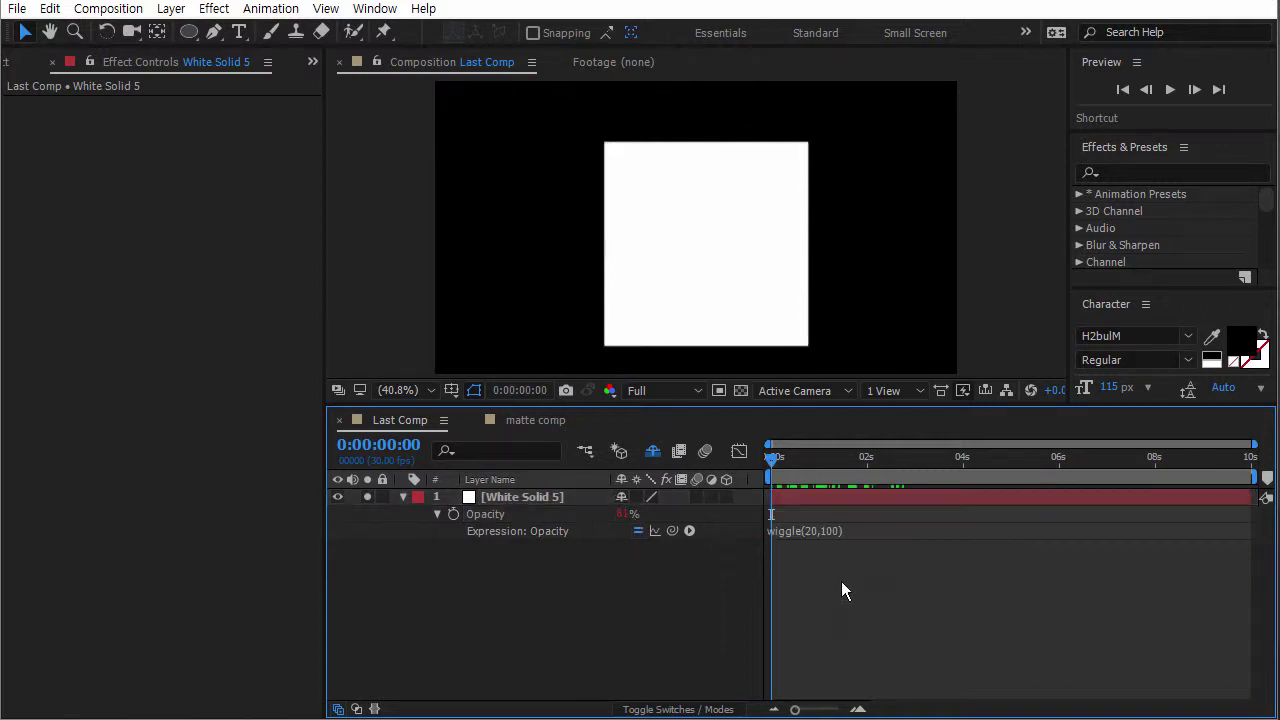
# Scrub and play back the composition to examine the wiggling opacity, stopping playback and moving back to frame 4.
pyautogui.moveTo(782, 469); pyautogui.dragTo(917, 472)
pyautogui.click(1168, 90)
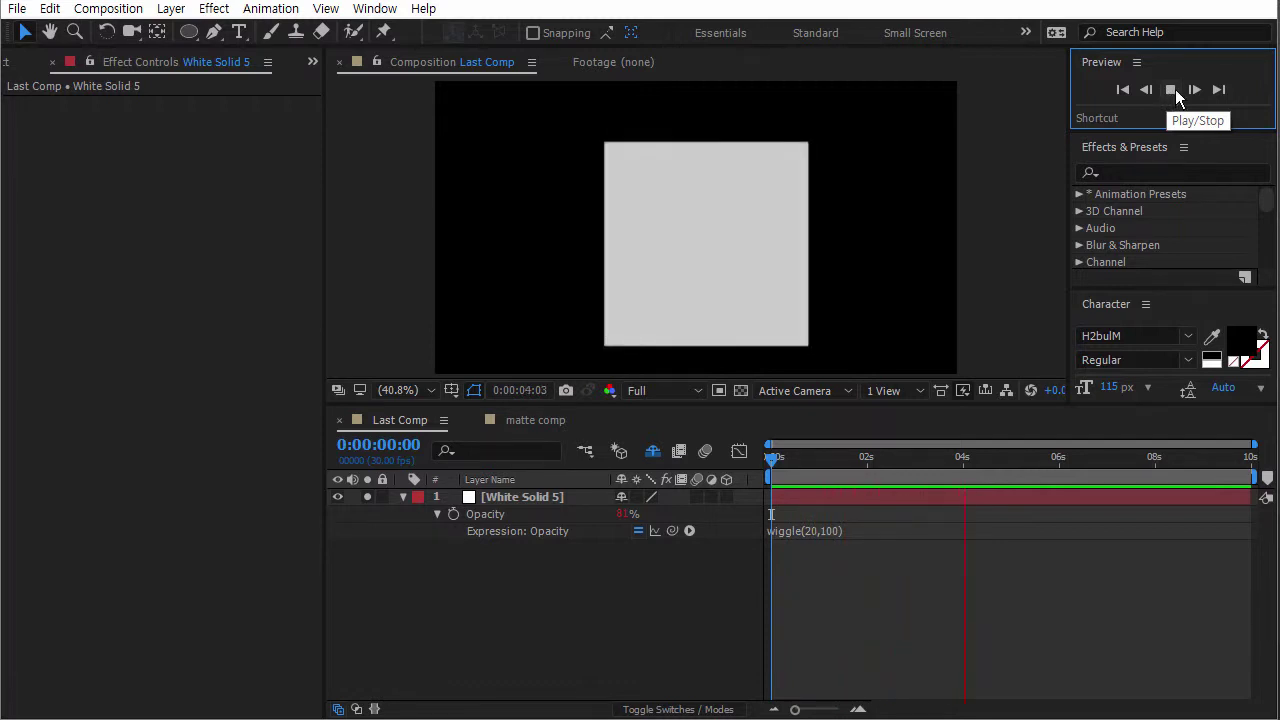
pyautogui.click(1173, 89)
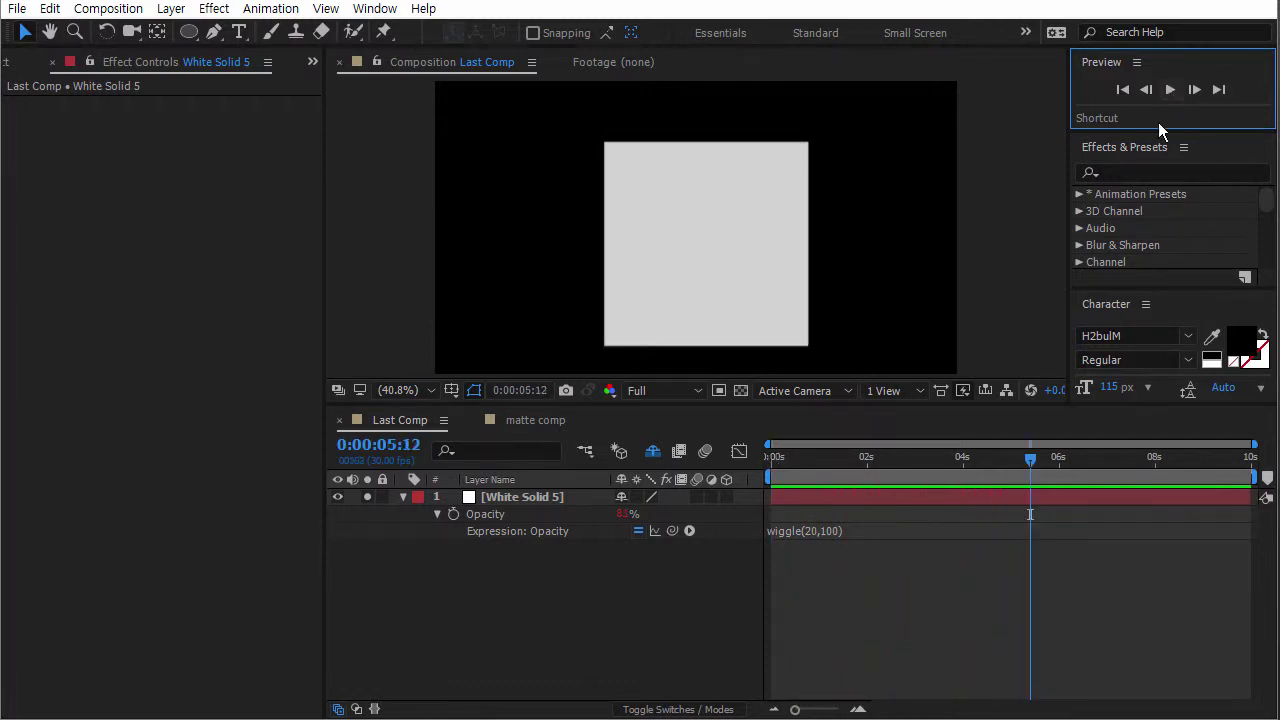
pyautogui.moveTo(1033, 478); pyautogui.dragTo(777, 465)
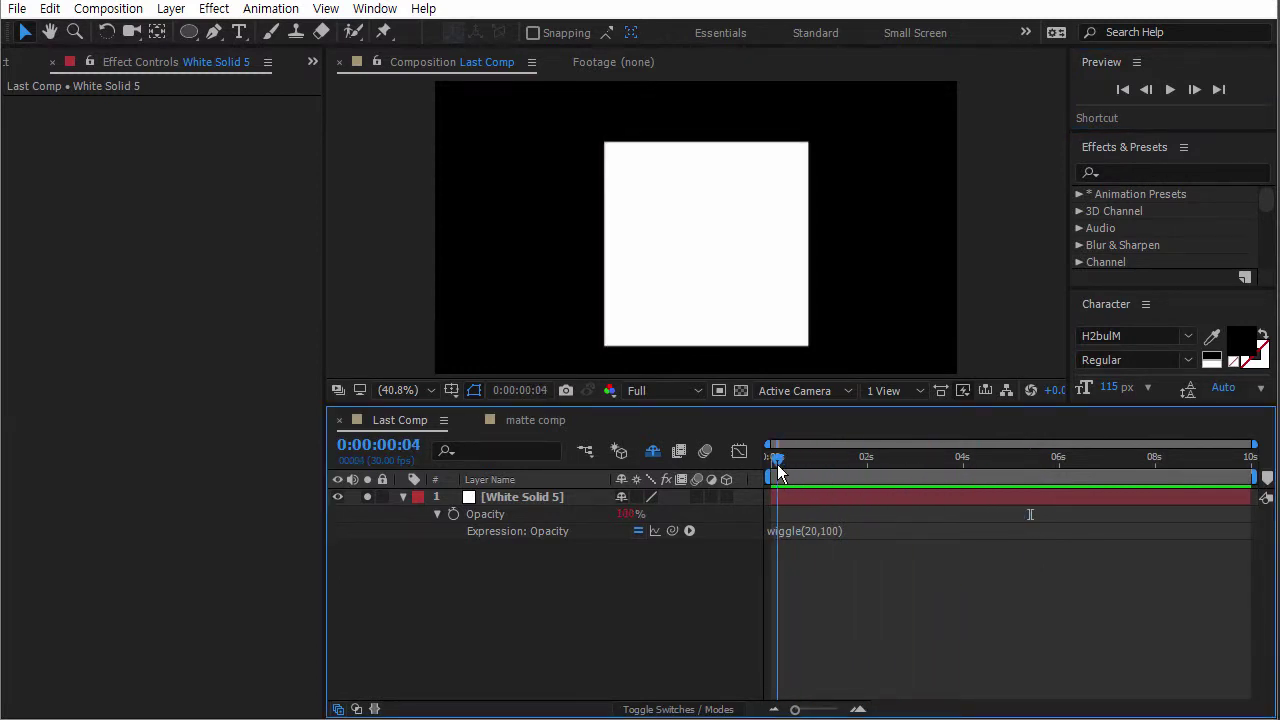
# Go to frame 13 and advance one frame at a time to about 0:00:01:22, examining how the opacity changes per frame.
pyautogui.click(686, 360)
pyautogui.moveTo(780, 460); pyautogui.dragTo(792, 455)
pyautogui.click(1195, 91)
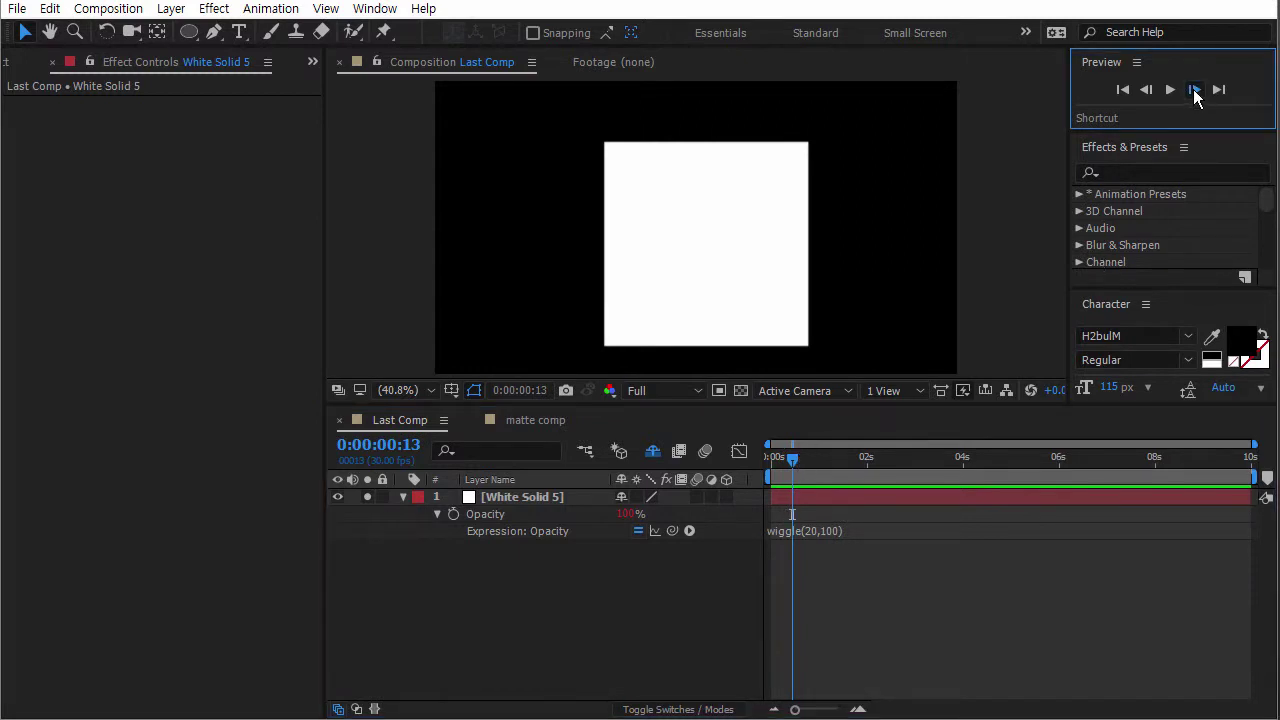
pyautogui.click(1193, 89)
pyautogui.click(1193, 89)
pyautogui.click(1193, 89)
pyautogui.click(1193, 89)
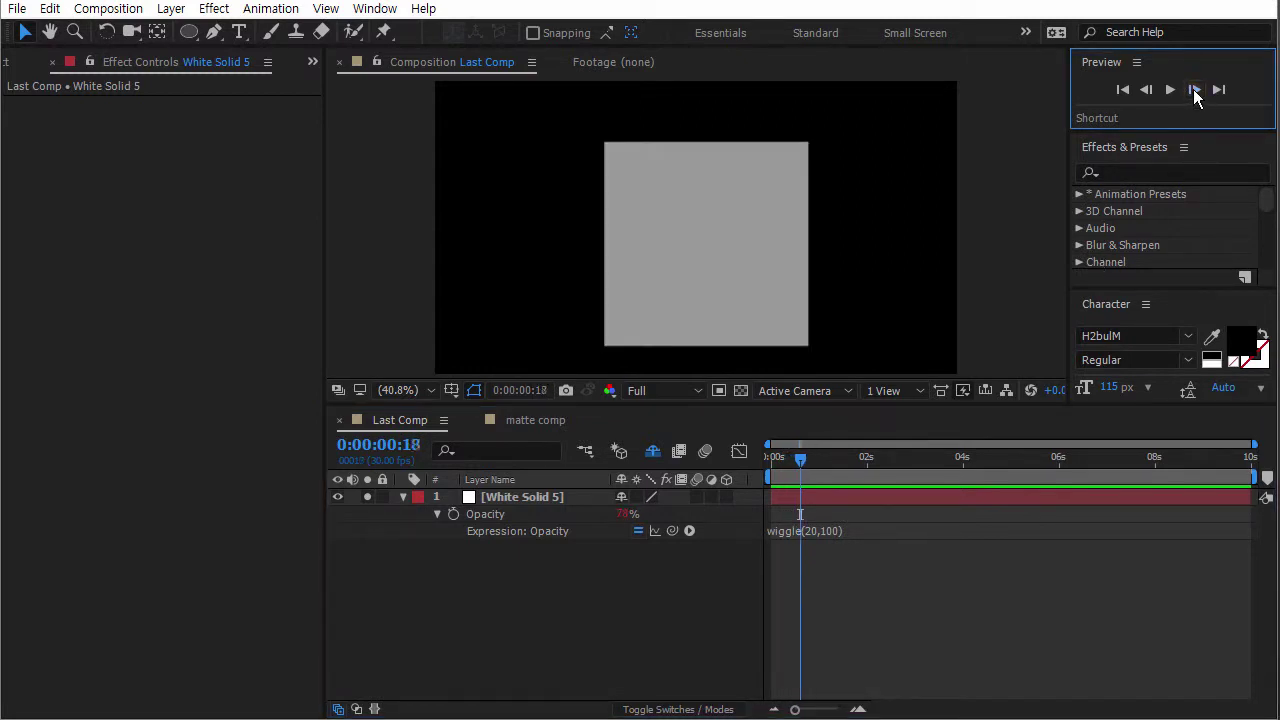
pyautogui.click(1193, 89)
pyautogui.click(1193, 89)
pyautogui.click(1193, 89)
pyautogui.click(1193, 89)
pyautogui.click(1193, 89)
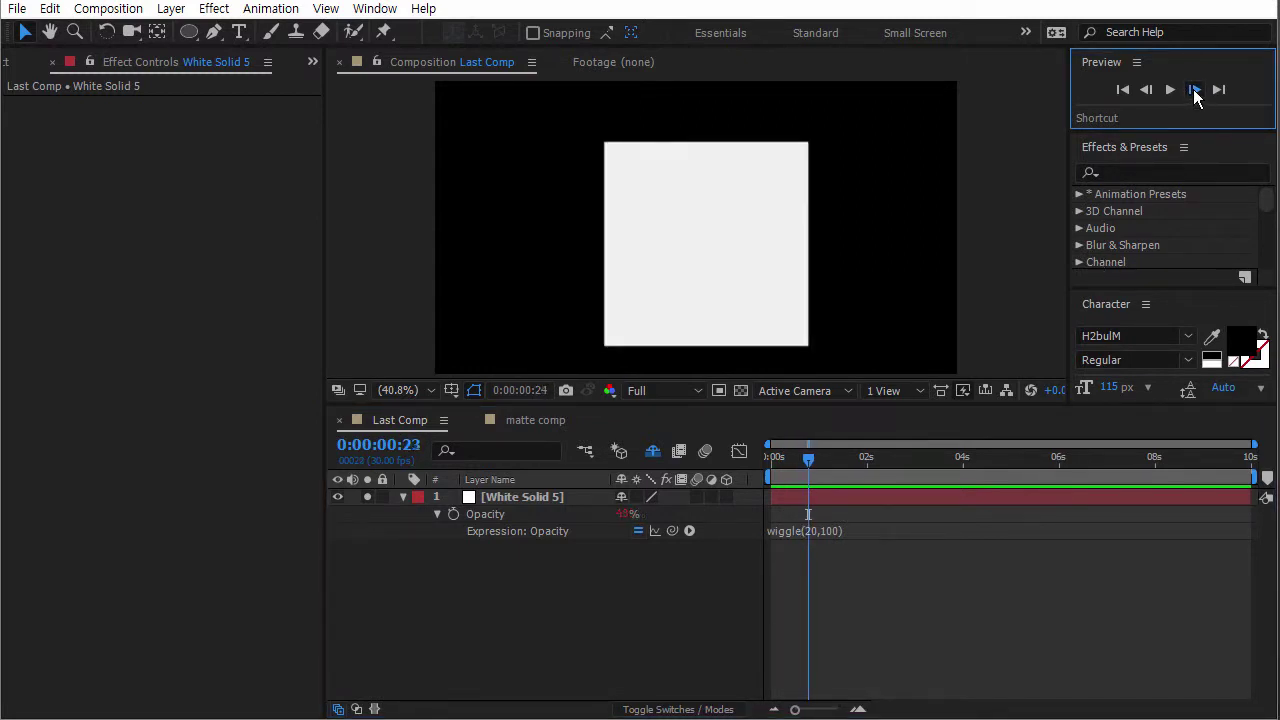
pyautogui.click(1193, 89)
pyautogui.click(1193, 89)
pyautogui.click(1193, 89)
pyautogui.click(1193, 89)
pyautogui.click(1193, 89)
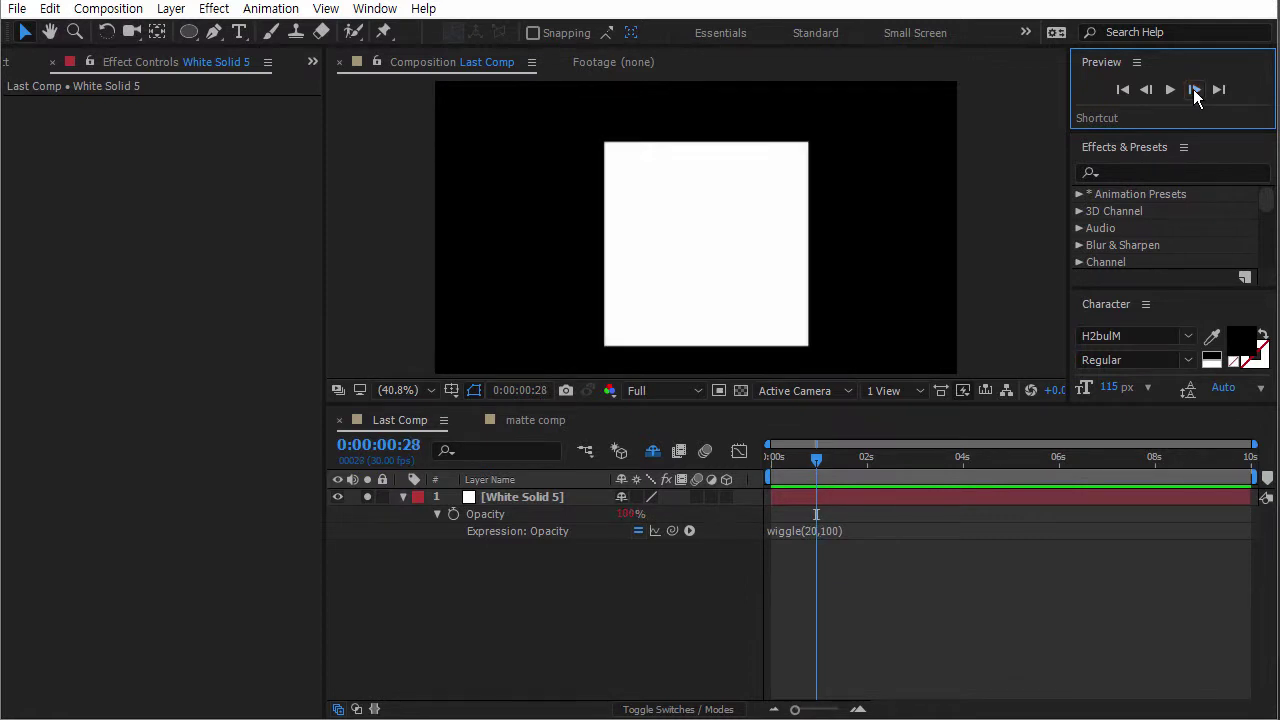
pyautogui.click(1193, 89)
pyautogui.click(1193, 89)
pyautogui.click(1193, 89)
pyautogui.click(1193, 89)
pyautogui.click(1193, 89)
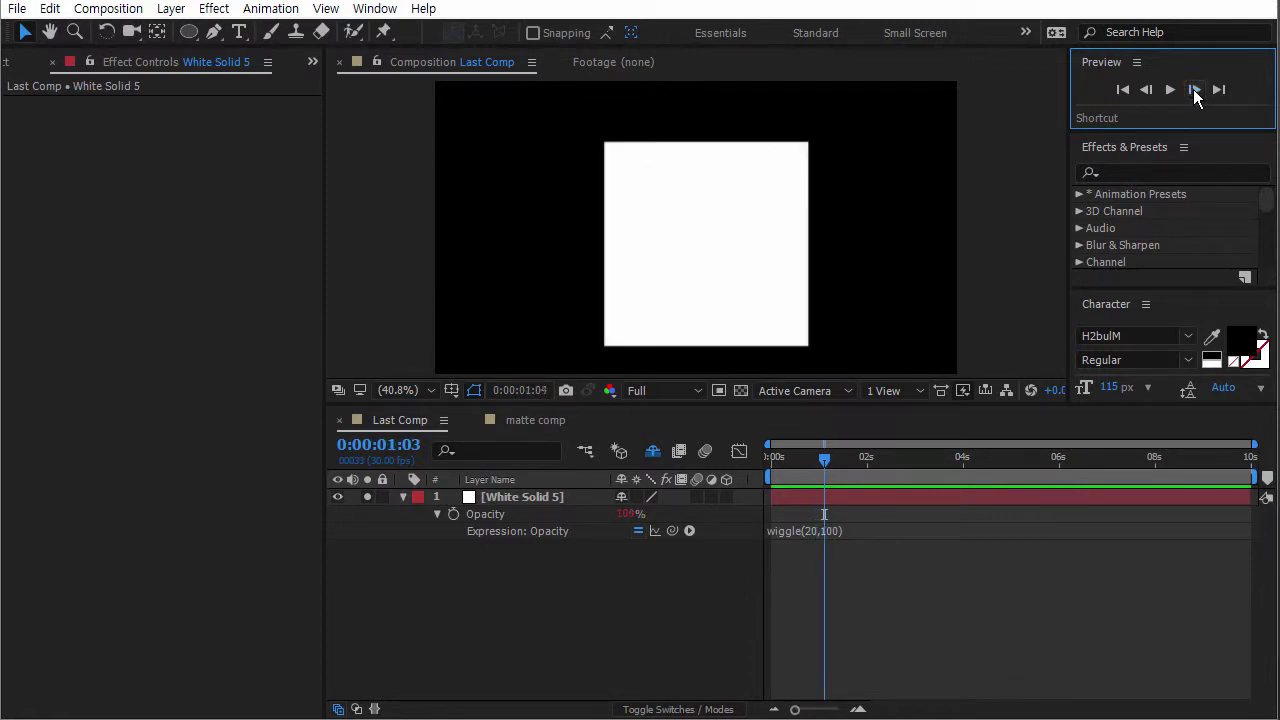
pyautogui.click(1193, 89)
pyautogui.click(1193, 89)
pyautogui.click(1193, 89)
pyautogui.click(1193, 89)
pyautogui.click(1193, 89)
pyautogui.click(1193, 89)
pyautogui.click(1193, 89)
pyautogui.click(1193, 89)
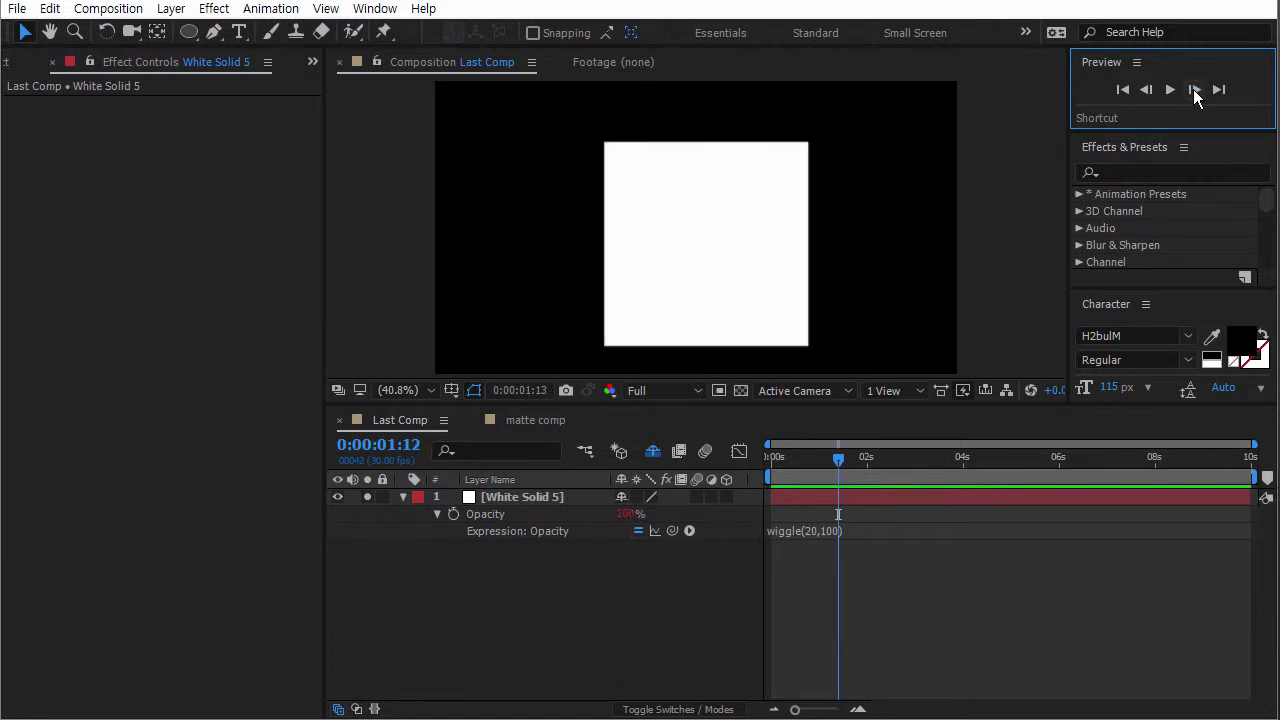
pyautogui.click(1193, 89)
pyautogui.click(1193, 89)
pyautogui.click(1193, 89)
pyautogui.click(1193, 89)
pyautogui.click(1193, 89)
pyautogui.click(1193, 89)
pyautogui.click(1193, 89)
pyautogui.click(1193, 89)
pyautogui.click(1193, 89)
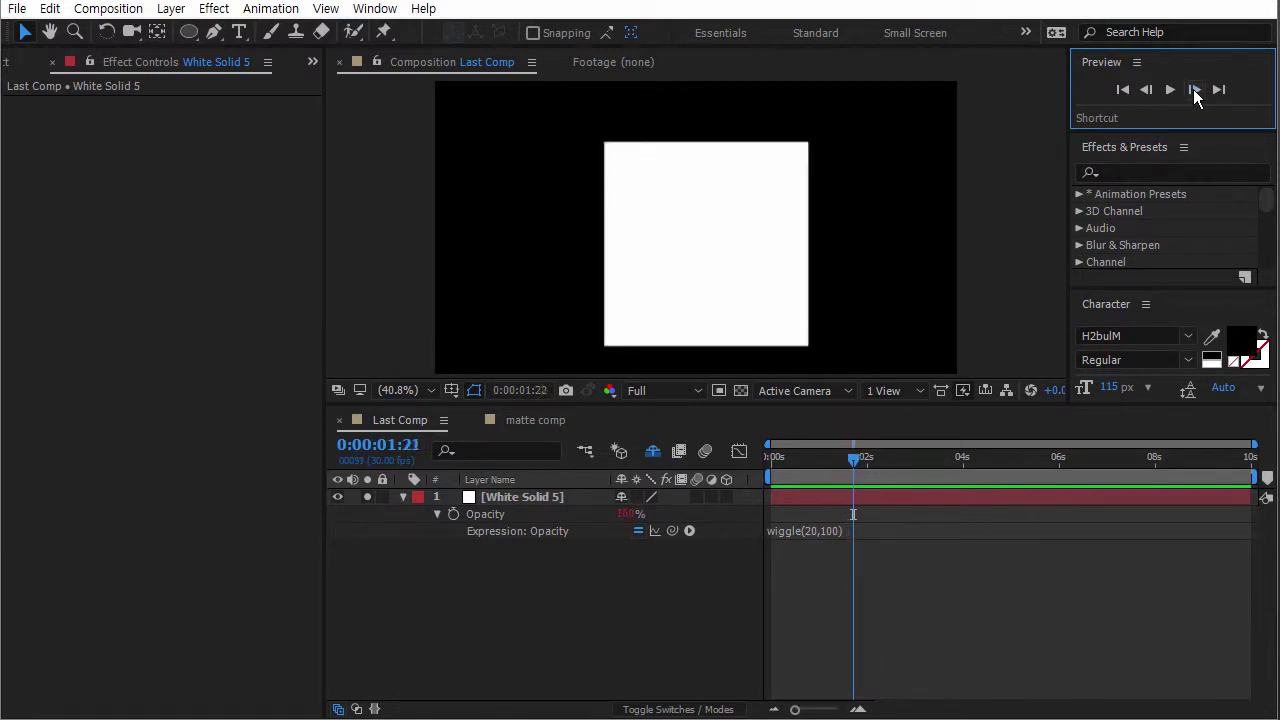
pyautogui.click(1193, 89)
# Return to the composition start and replace wiggle with random in the opacity expression, making it random(20,100).
pyautogui.moveTo(859, 461); pyautogui.dragTo(777, 461)
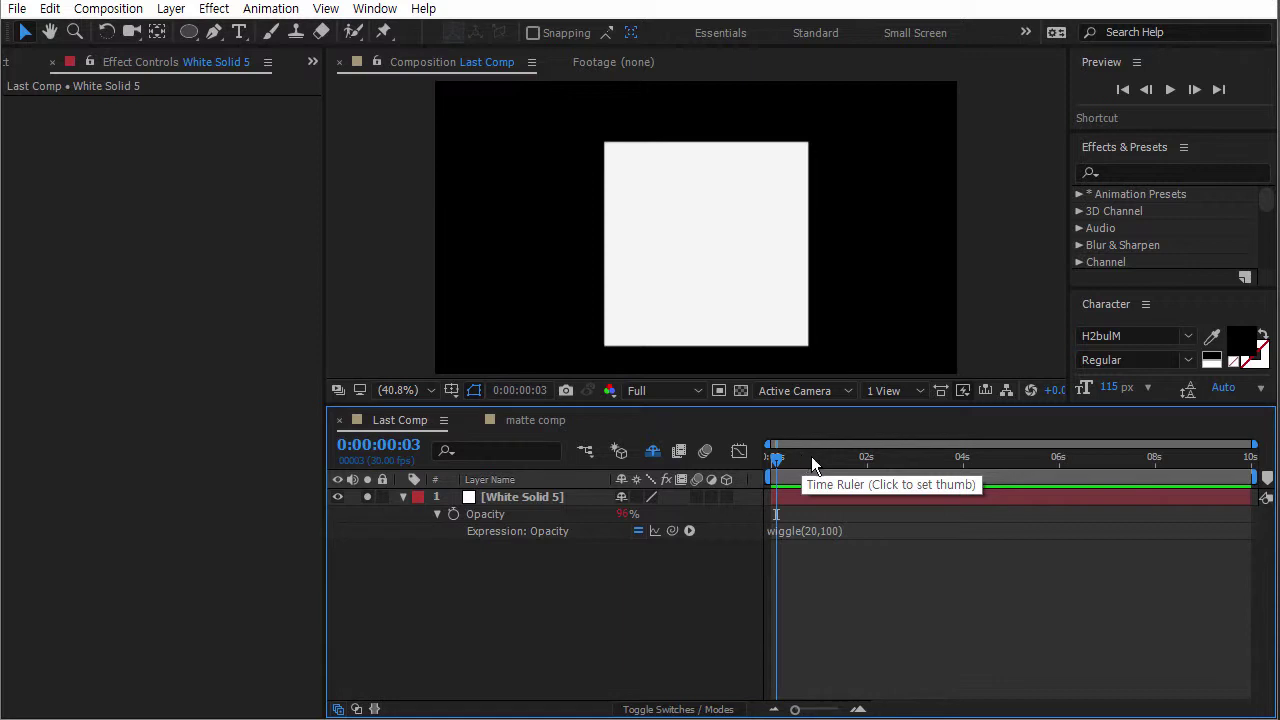
pyautogui.moveTo(807, 458); pyautogui.dragTo(754, 457)
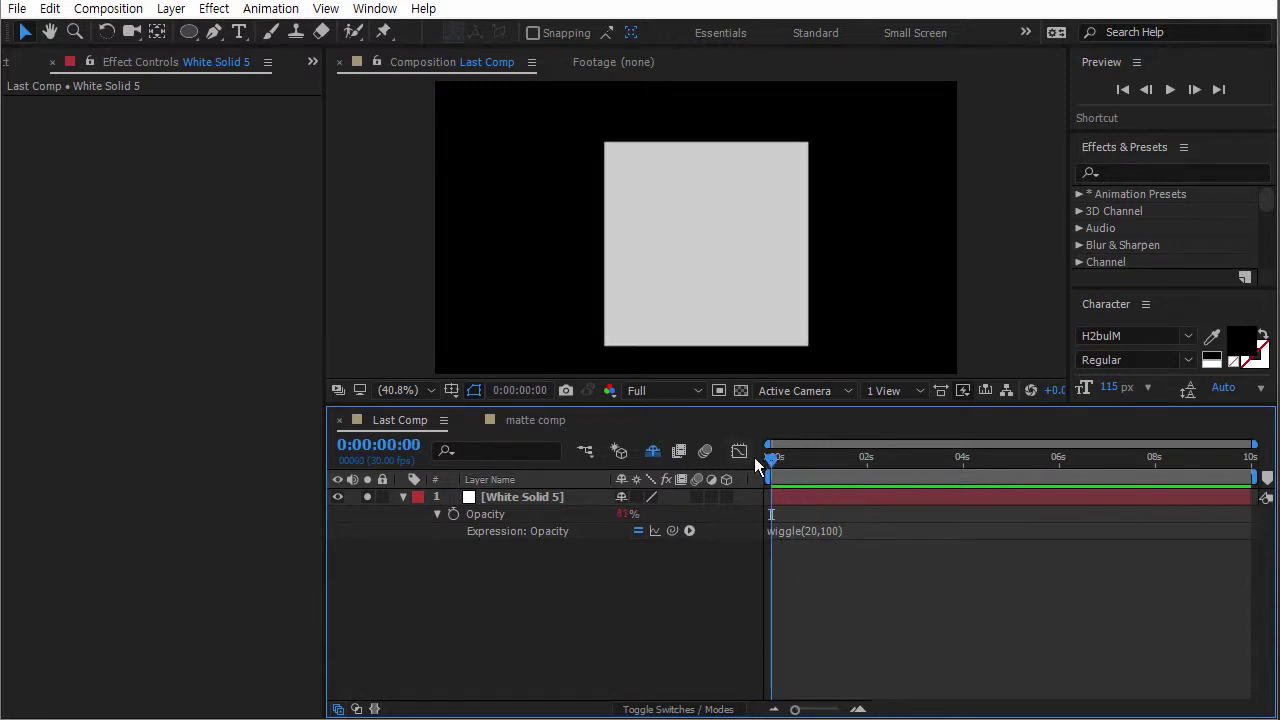
pyautogui.click(826, 497)
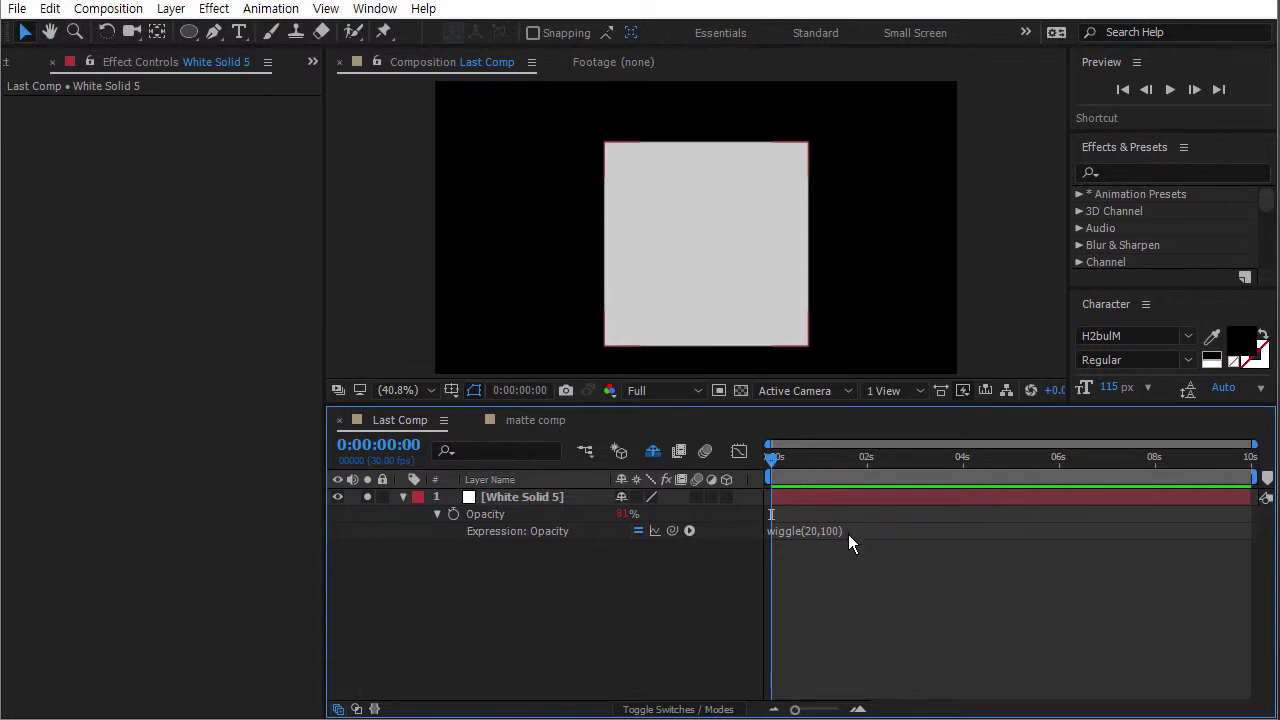
pyautogui.click(794, 531)
pyautogui.moveTo(803, 530); pyautogui.dragTo(735, 533)
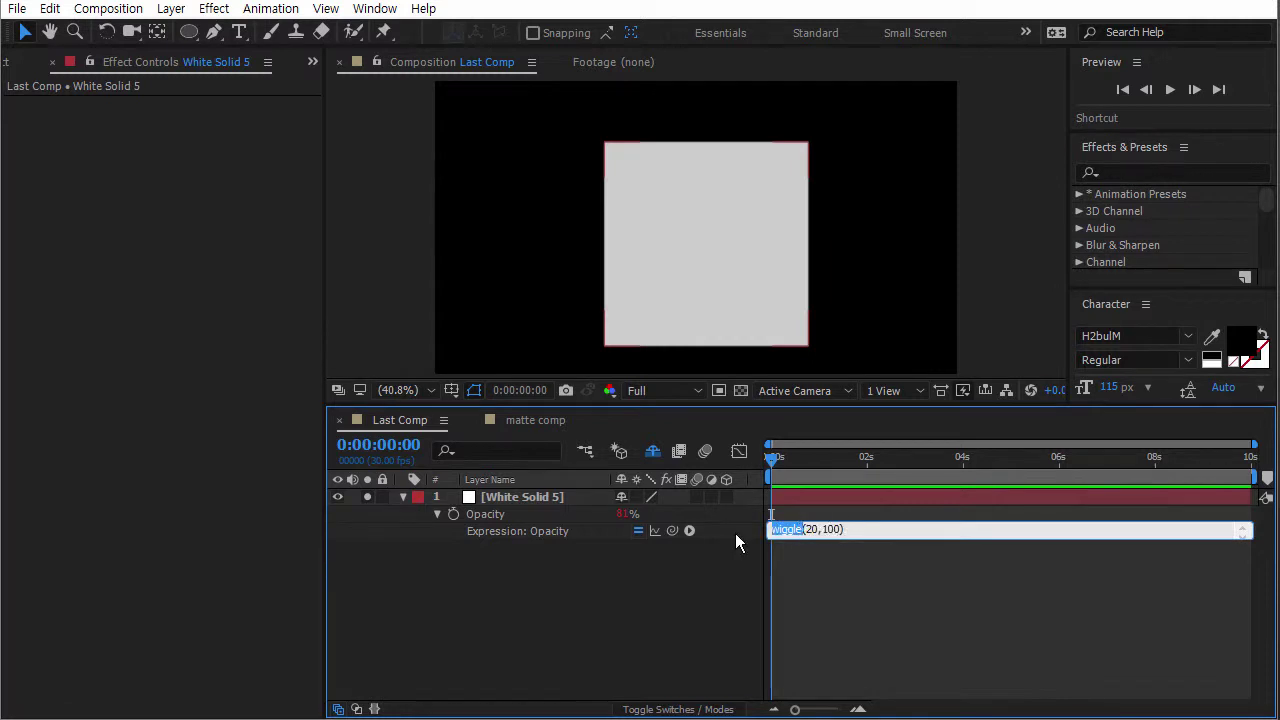
pyautogui.press('BackSpace')
pyautogui.write('random')
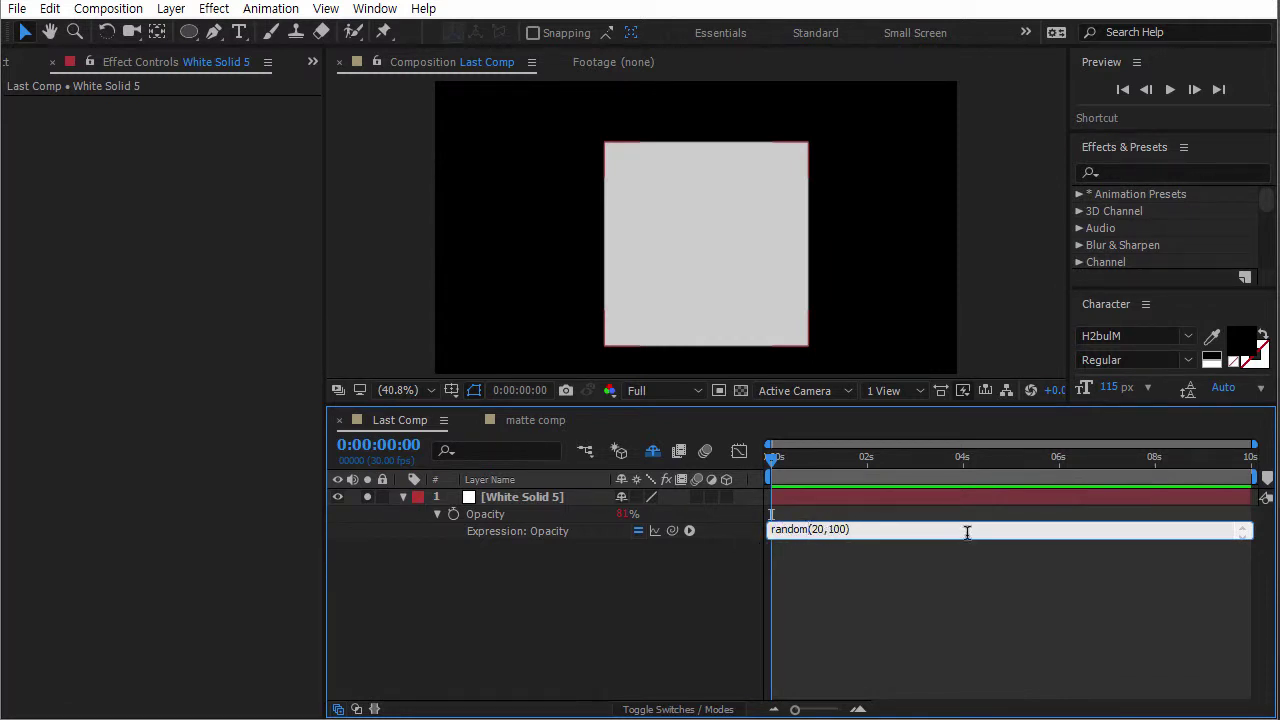
pyautogui.click(809, 529)
# Switch to the Notepad notes and start a line reading "random(처음값," below the wiggle speed note.
pyautogui.hotkey('alt', 'Tab')
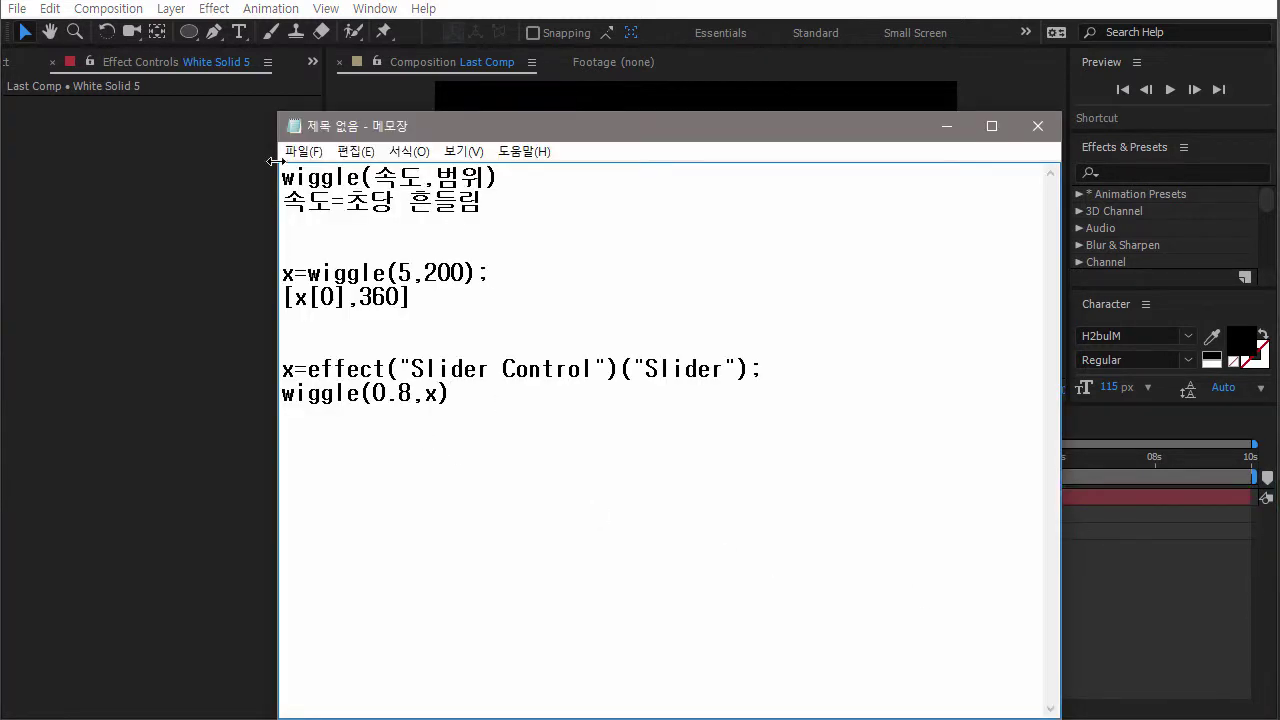
pyautogui.click(514, 214)
pyautogui.press('Return')
pyautogui.press('Return')
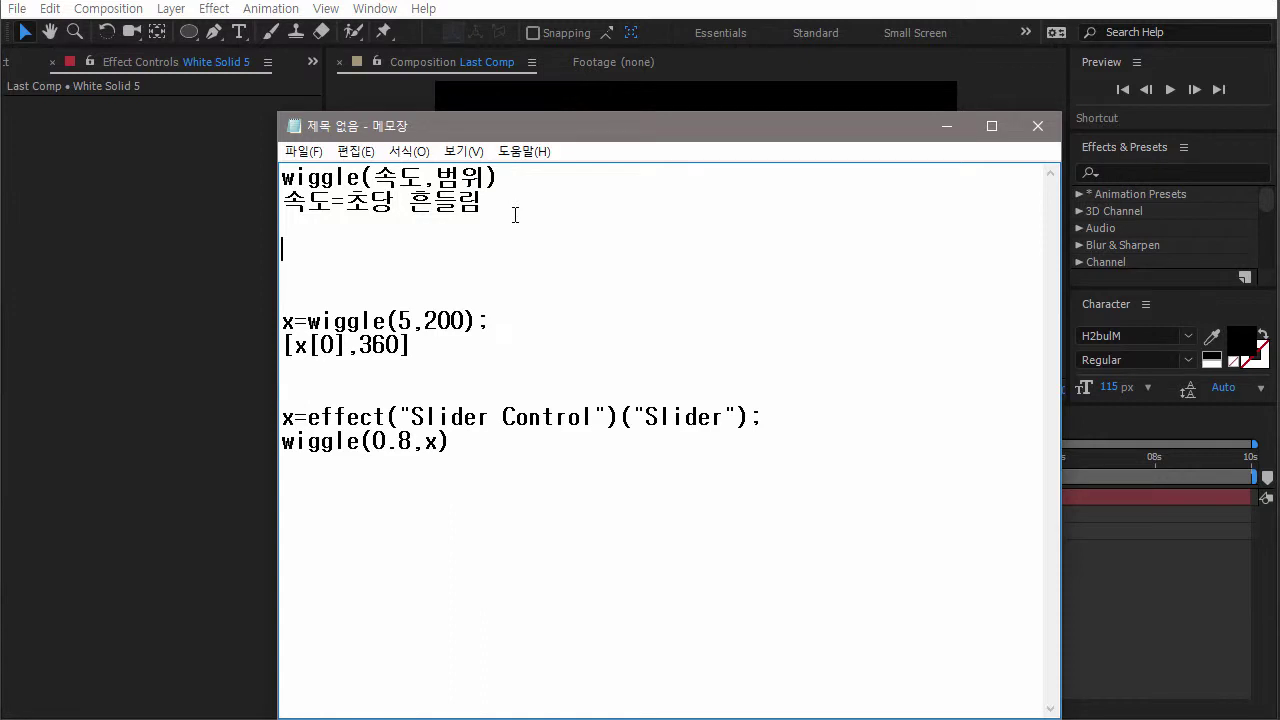
pyautogui.write('random(')
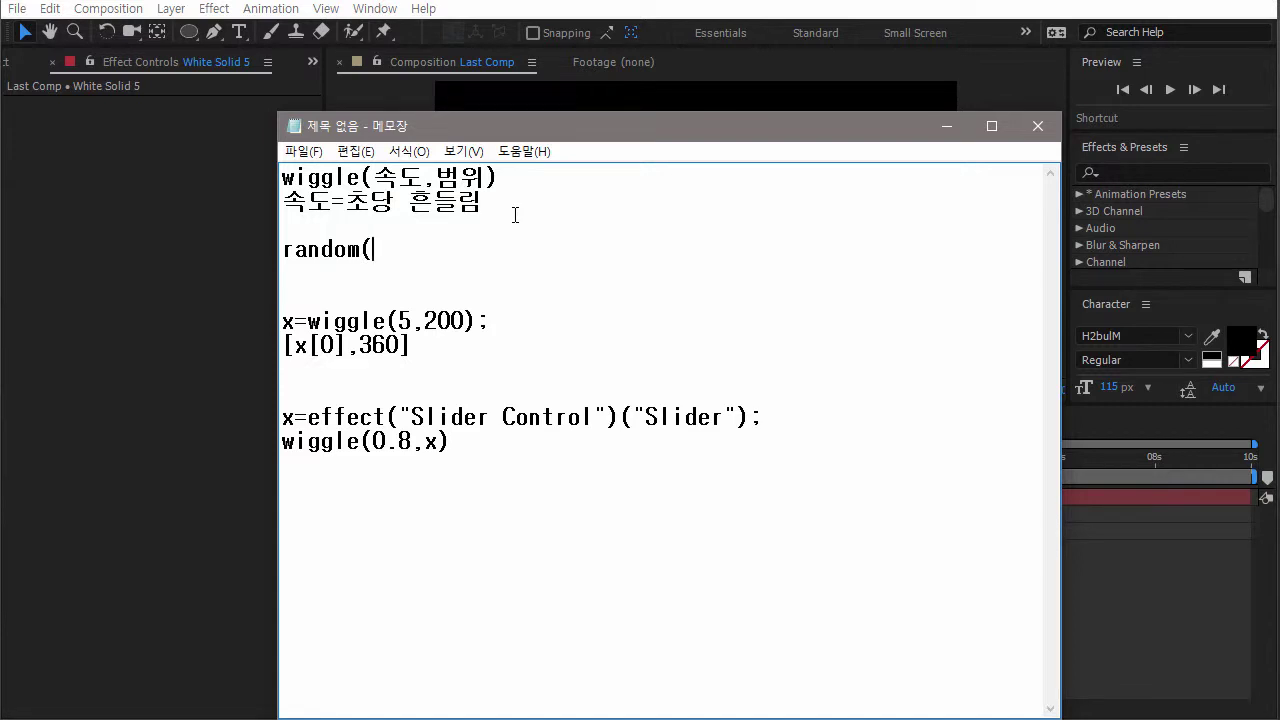
pyautogui.write('c')
pyautogui.press('BackSpace')
pyautogui.write('처음값')
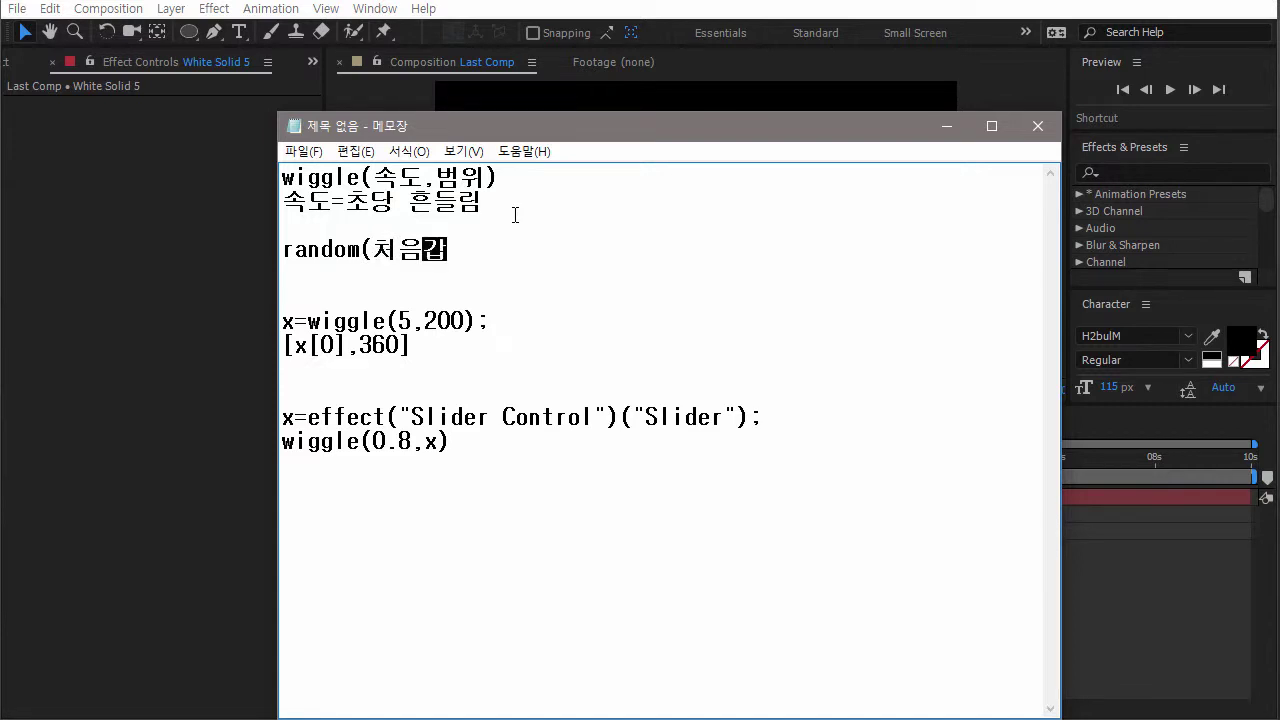
pyautogui.write(',')
# Change the first argument's name to 최소값 and complete the line as random(최소값,최대값).
pyautogui.press('Left')
pyautogui.press('Left')
pyautogui.press('Left')
pyautogui.press('Right')
pyautogui.press('BackSpace')
pyautogui.press('BackSpace')
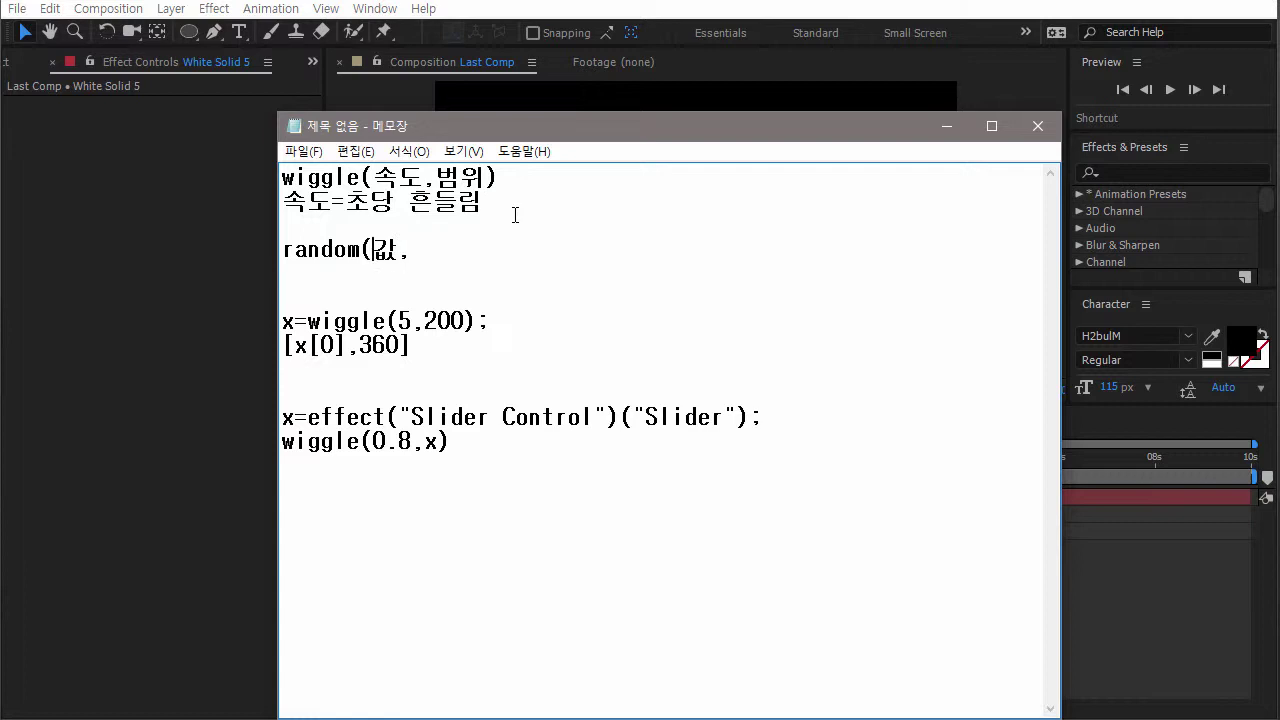
pyautogui.write('최소')
pyautogui.press('End')
pyautogui.write('ㅊ최대')
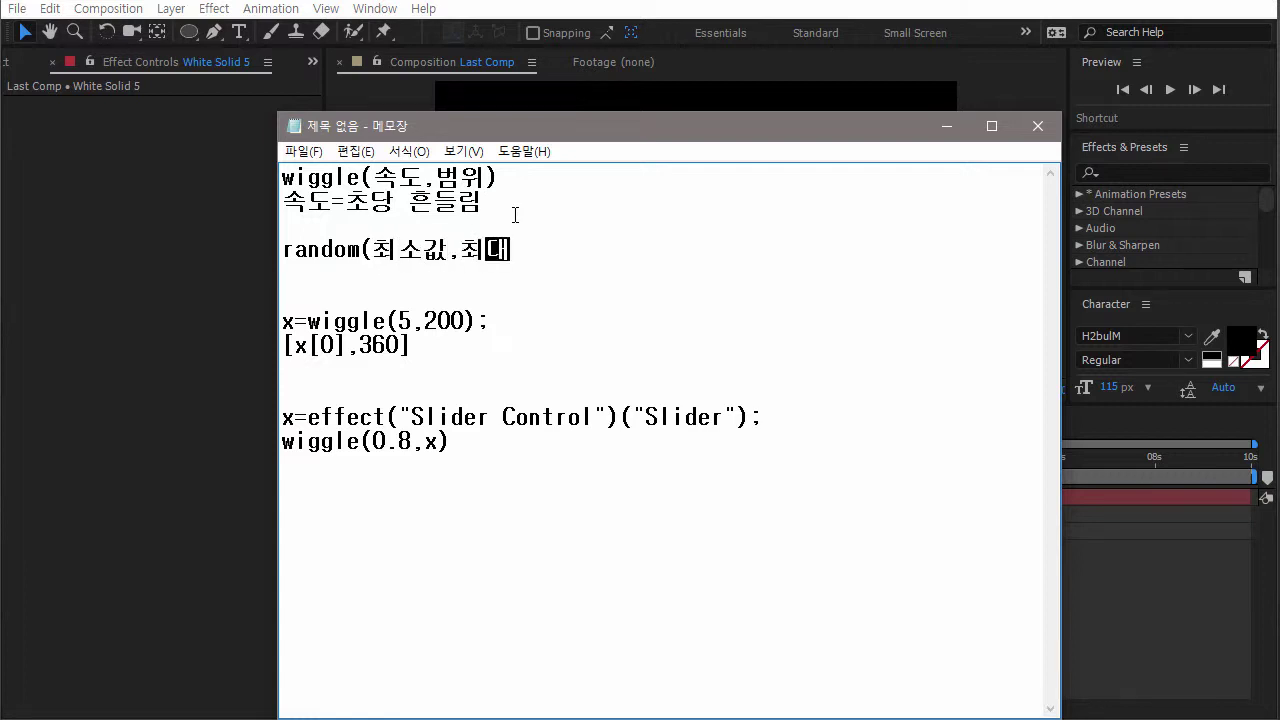
pyautogui.write('값)')
# Add two blank lines below the random syntax and highlight the random(최소값,최대값) line.
pyautogui.click(335, 286)
pyautogui.press('Return')
pyautogui.press('Return')
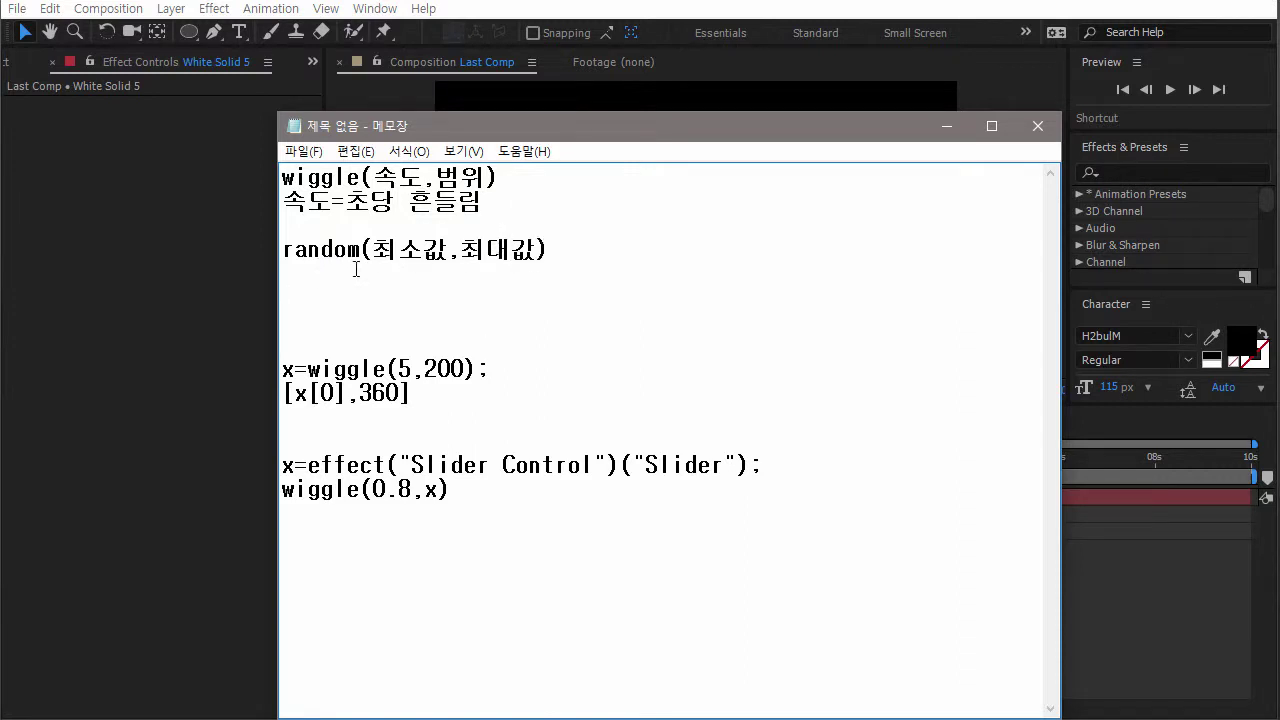
pyautogui.moveTo(563, 248); pyautogui.dragTo(288, 250)
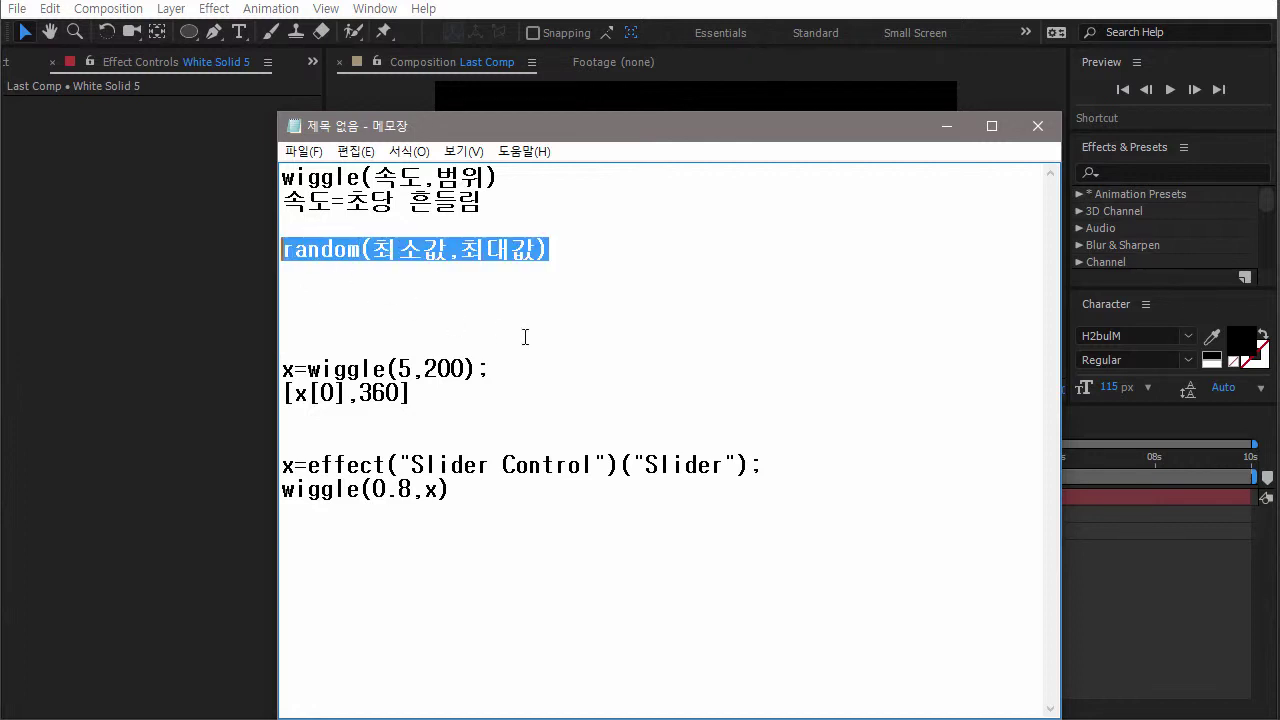
# Switch back to After Effects, change the opacity expression to random(0,100), and move the current time to frame 4.
pyautogui.click(1103, 567)
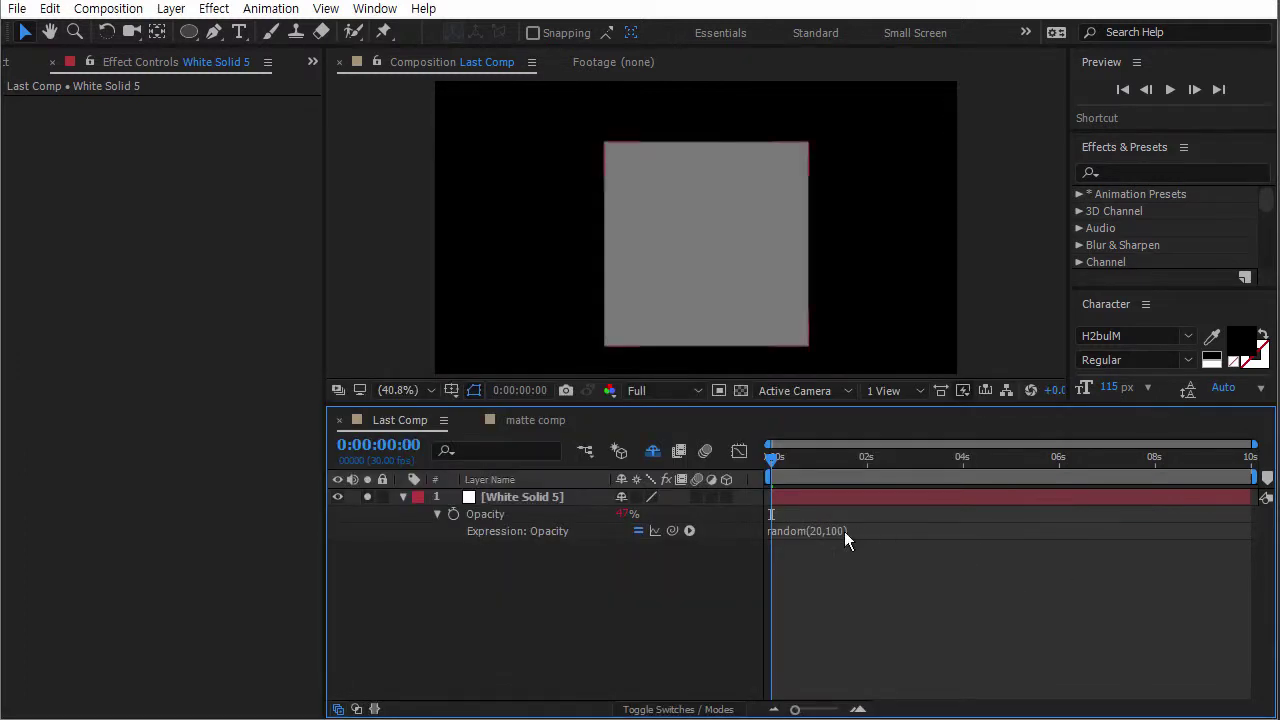
pyautogui.click(815, 527)
pyautogui.click(812, 528)
pyautogui.press('BackSpace')
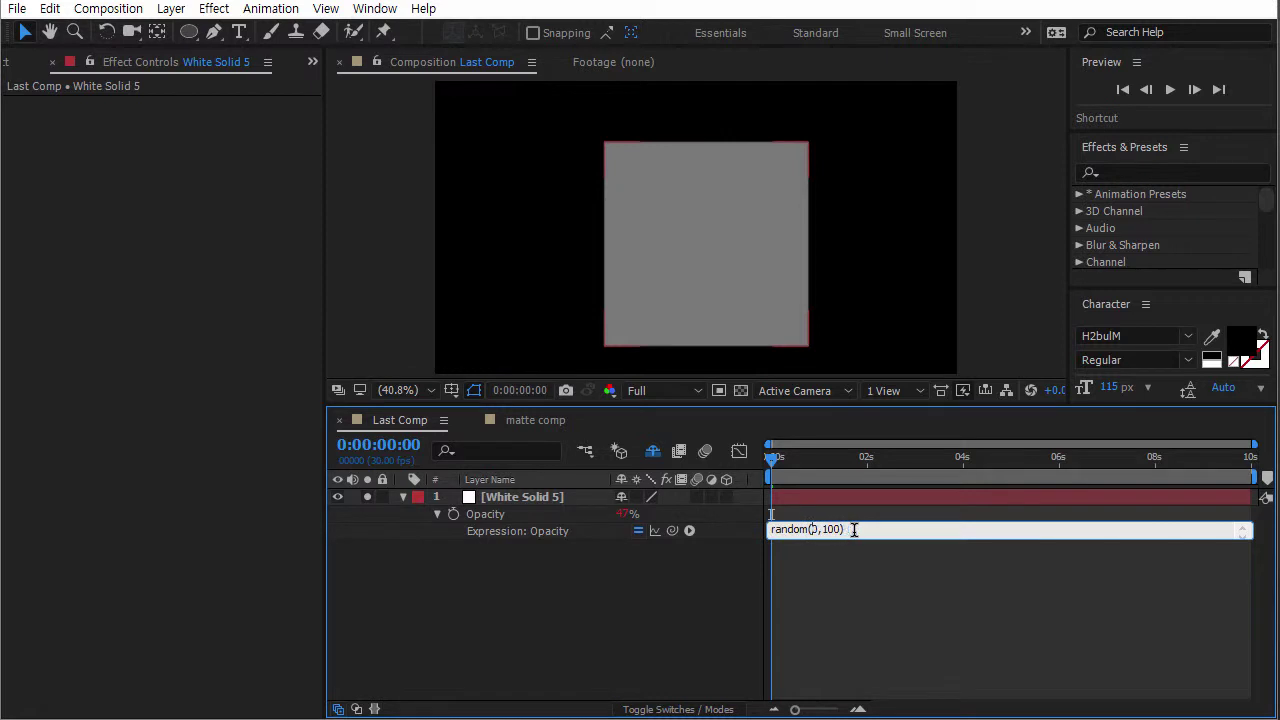
pyautogui.click(853, 633)
pyautogui.moveTo(777, 458)
pyautogui.mouseDown()
pyautogui.moveTo(847, 460)
pyautogui.moveTo(780, 459)
pyautogui.mouseUp()
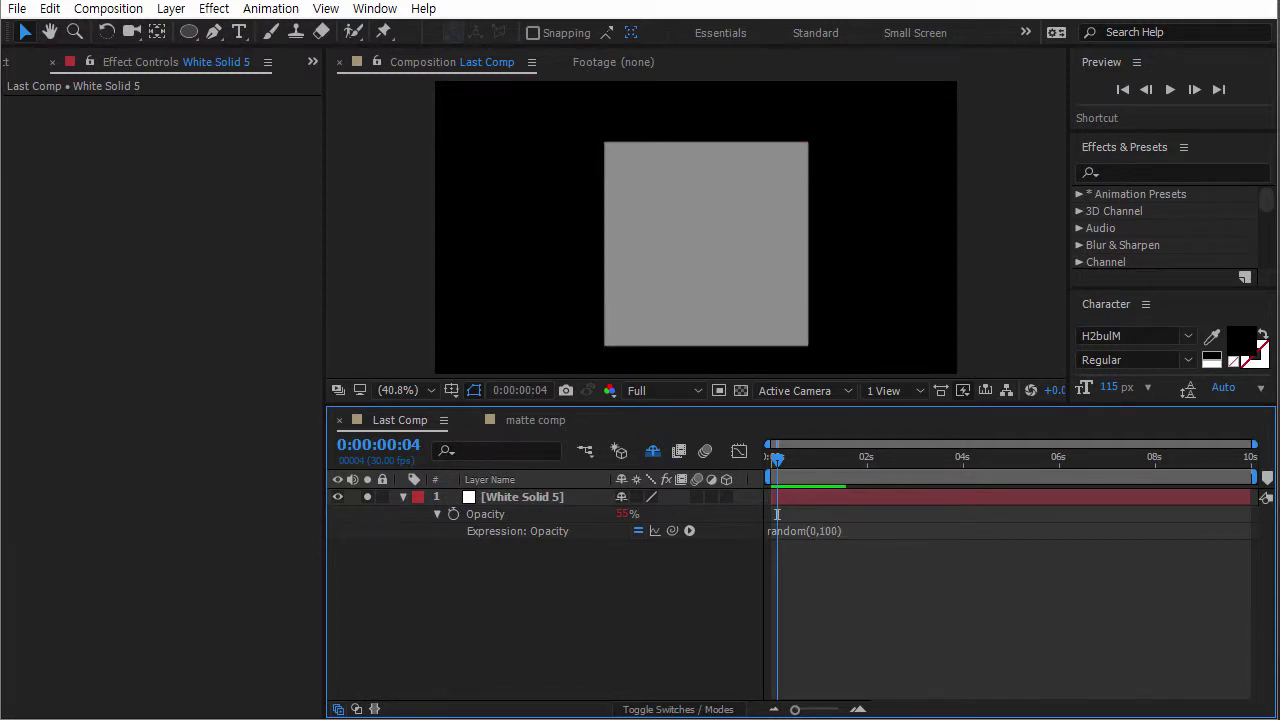
# Switch to the Notepad notes and compare wiggle's 속도 argument with the arguments of random(최소값,최대값).
pyautogui.hotkey('alt', 'Tab')
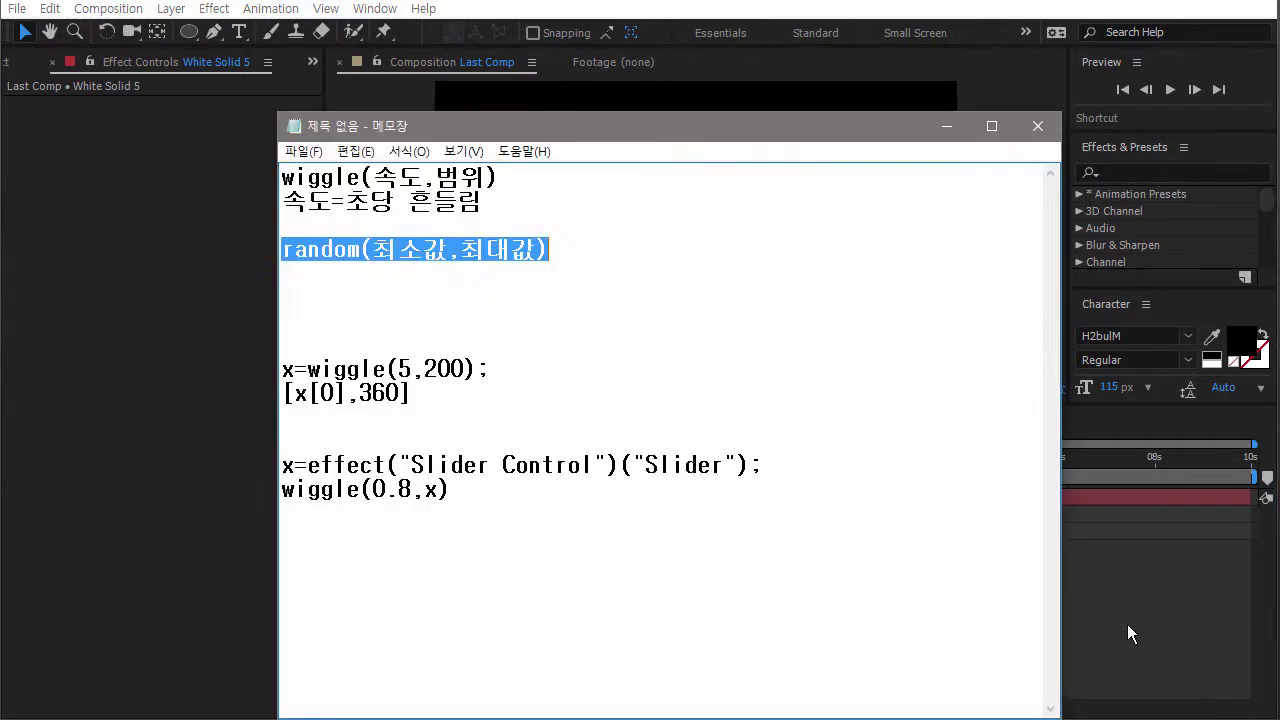
pyautogui.click(333, 247)
pyautogui.doubleClick(409, 177)
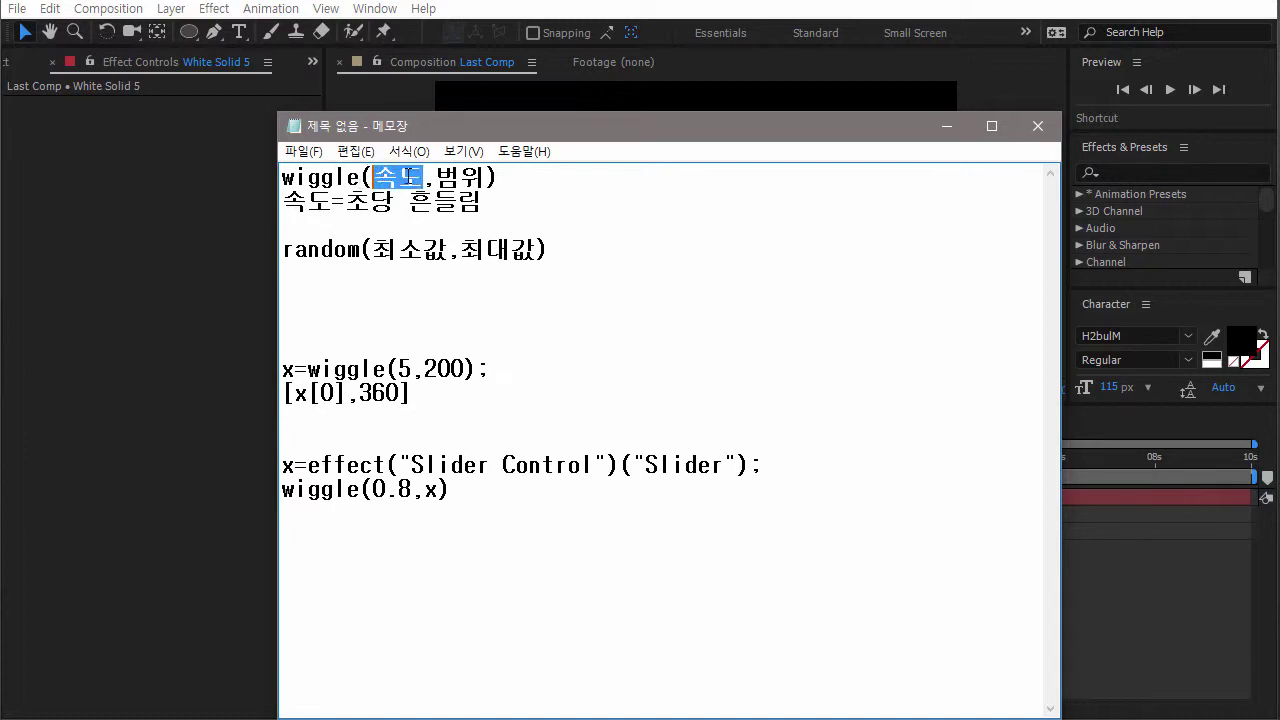
pyautogui.click(409, 177)
pyautogui.doubleClick(409, 177)
pyautogui.moveTo(395, 250); pyautogui.dragTo(292, 250)
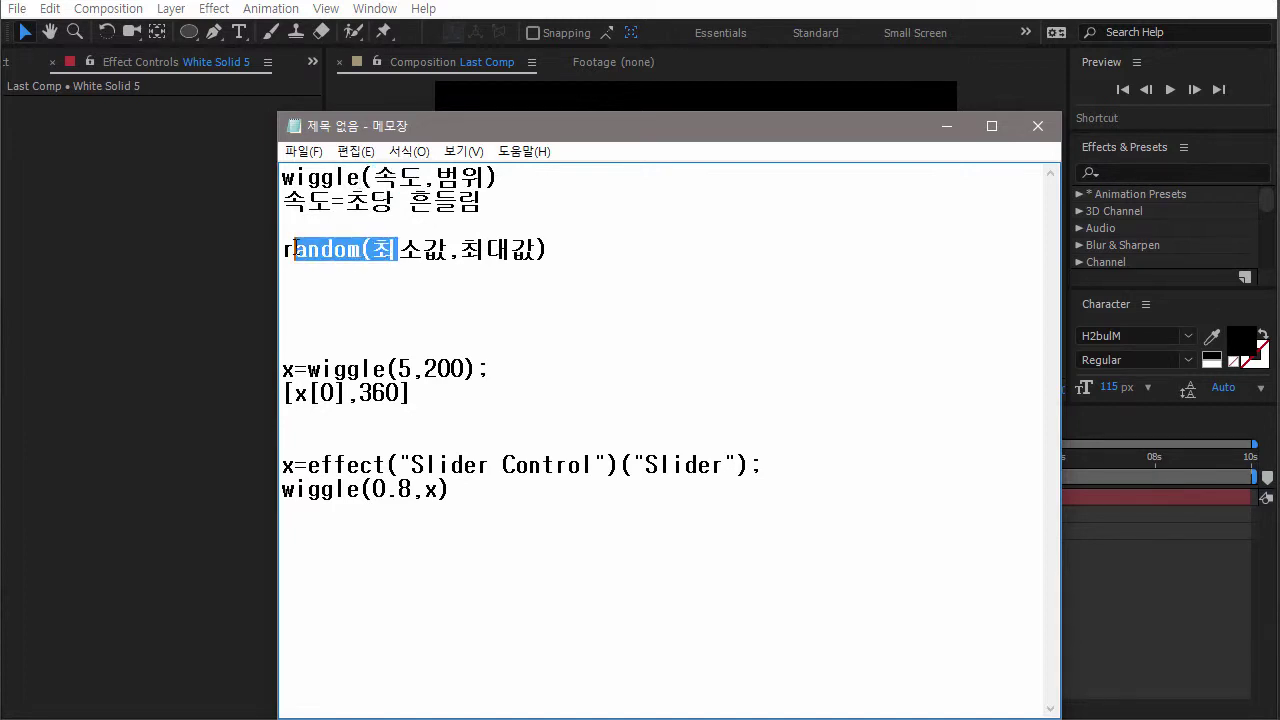
pyautogui.click(417, 247)
pyautogui.moveTo(541, 250); pyautogui.dragTo(290, 250)
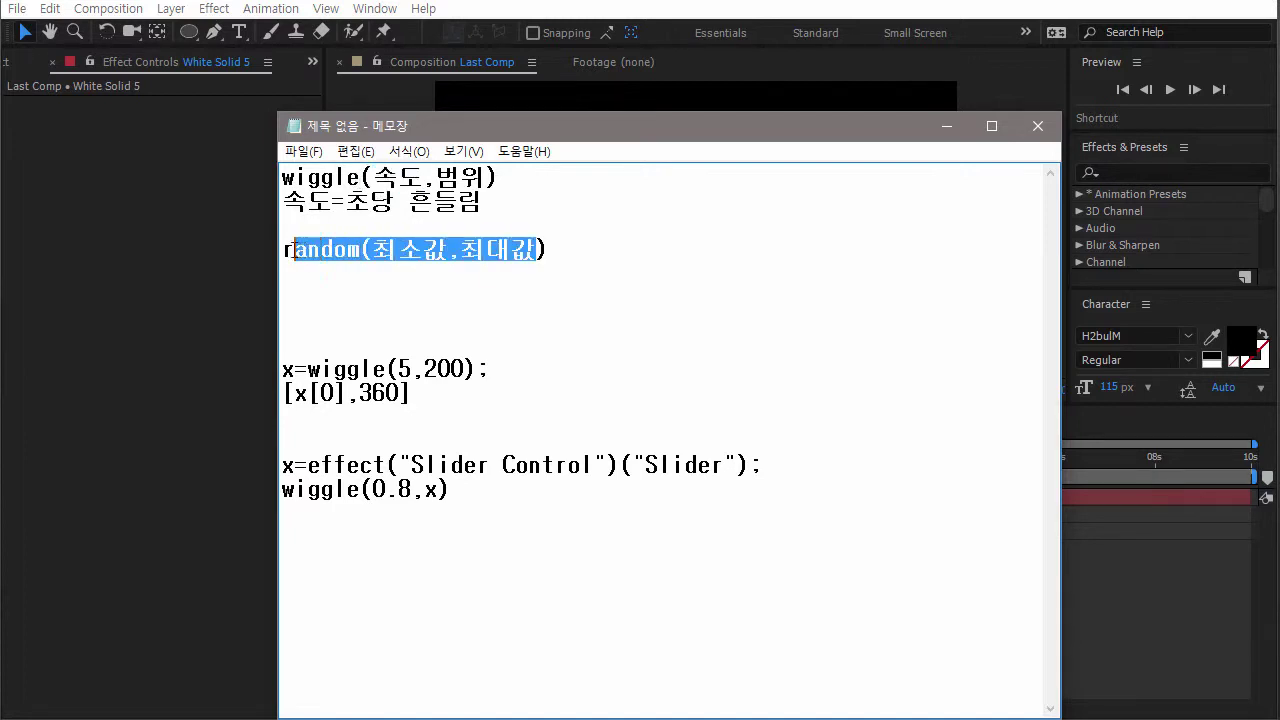
pyautogui.click(372, 249)
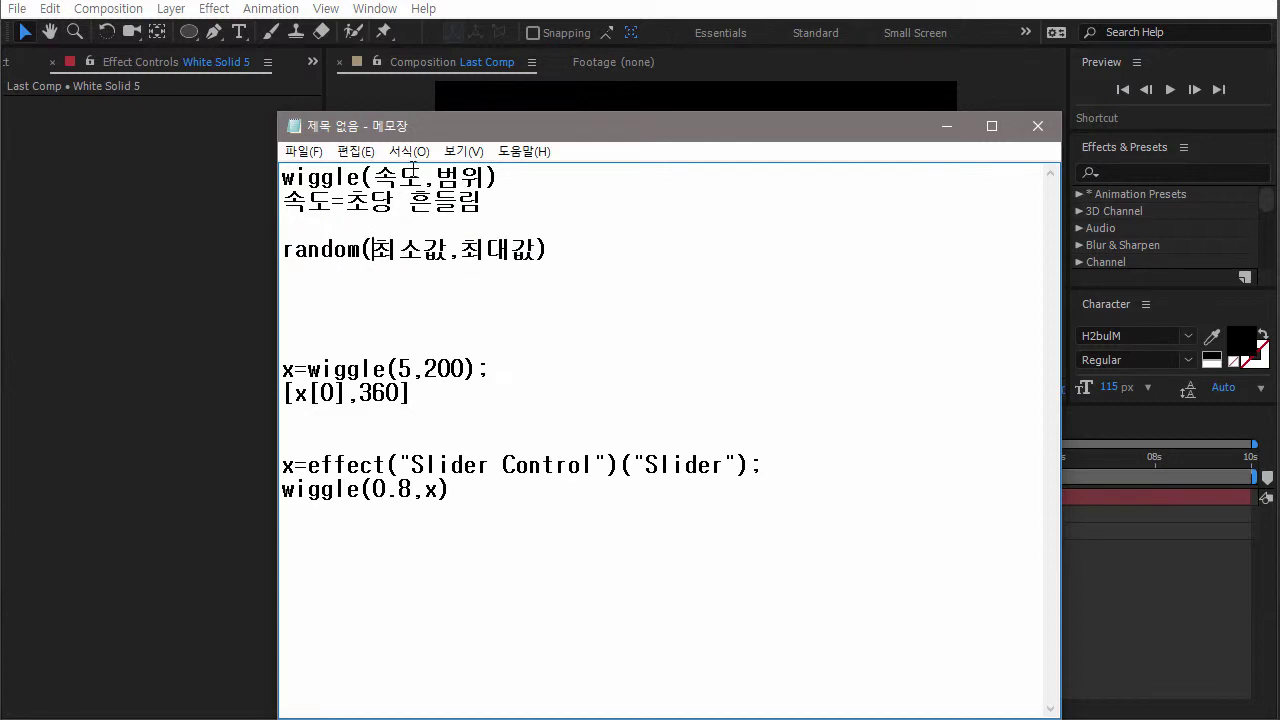
pyautogui.moveTo(424, 177); pyautogui.dragTo(376, 177)
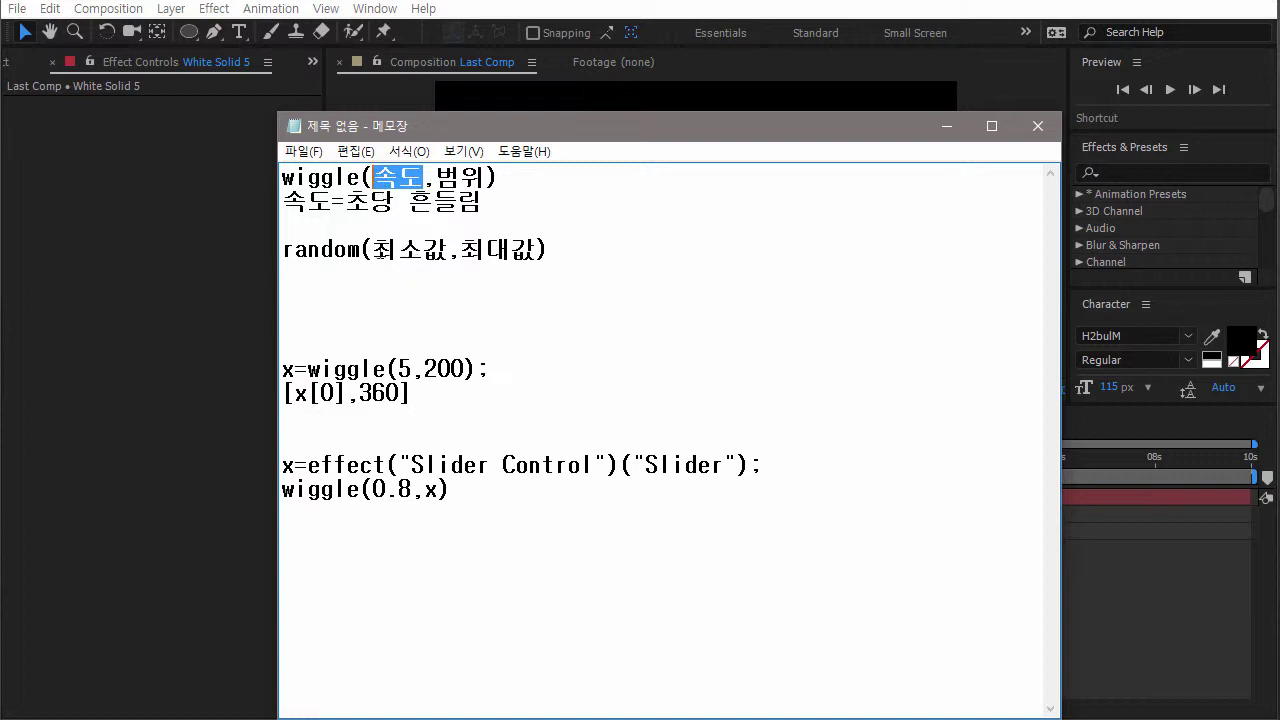
# Walk through the 최소값 and 최대값 arguments of the random syntax line in the notes.
pyautogui.click(372, 249)
pyautogui.press('Right')
pyautogui.press('Right')
pyautogui.press('Right')
pyautogui.press('Right')
pyautogui.press('Right')
pyautogui.press('Right')
pyautogui.press('Right')
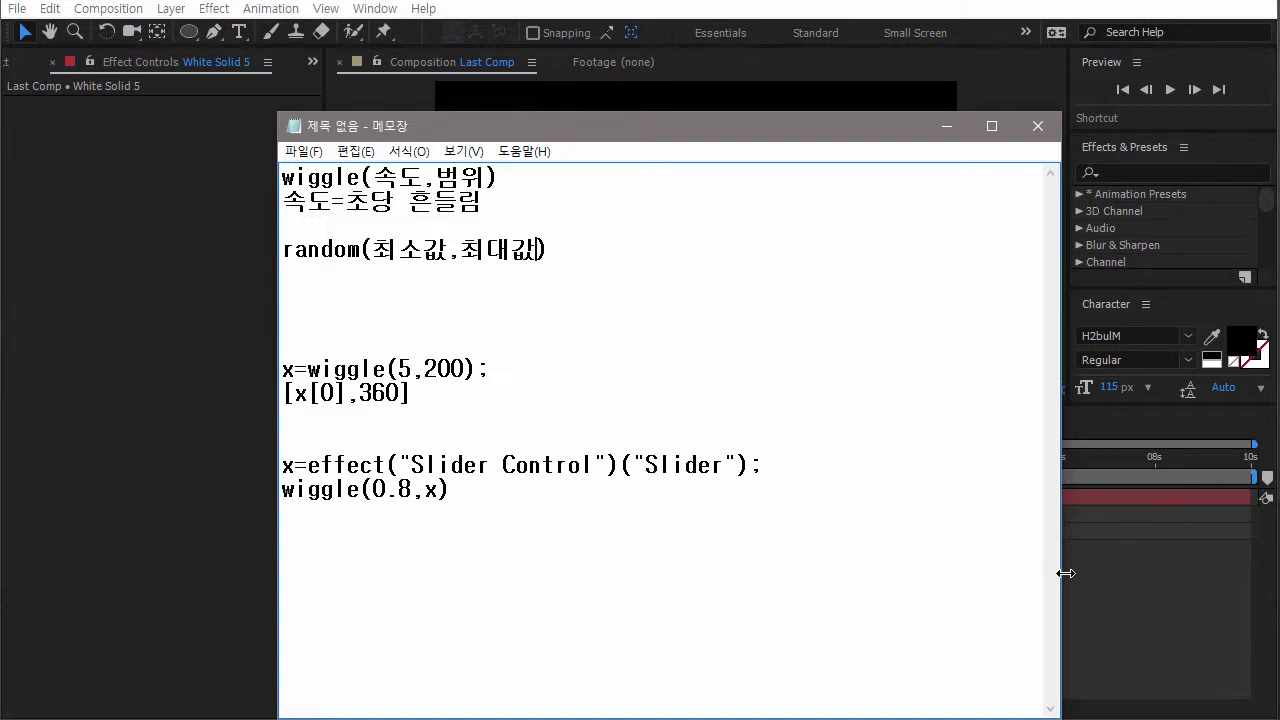
# Switch to After Effects and scrub the first half second to examine how random(0,100) changes the white solid's opacity.
pyautogui.click(1135, 605)
pyautogui.moveTo(785, 453)
pyautogui.mouseDown()
pyautogui.moveTo(835, 459)
pyautogui.moveTo(762, 461)
pyautogui.mouseUp()
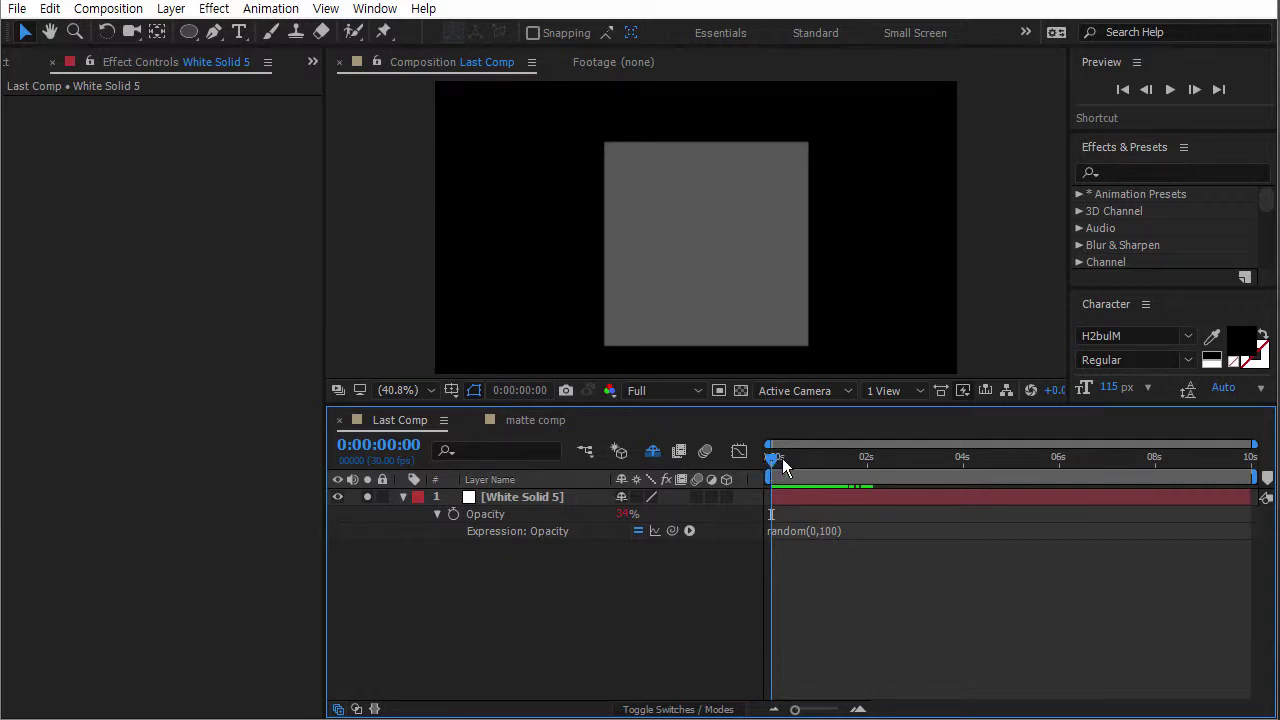
pyautogui.moveTo(781, 460)
pyautogui.mouseDown()
pyautogui.moveTo(806, 463)
pyautogui.moveTo(771, 462)
pyautogui.moveTo(792, 463)
pyautogui.mouseUp()
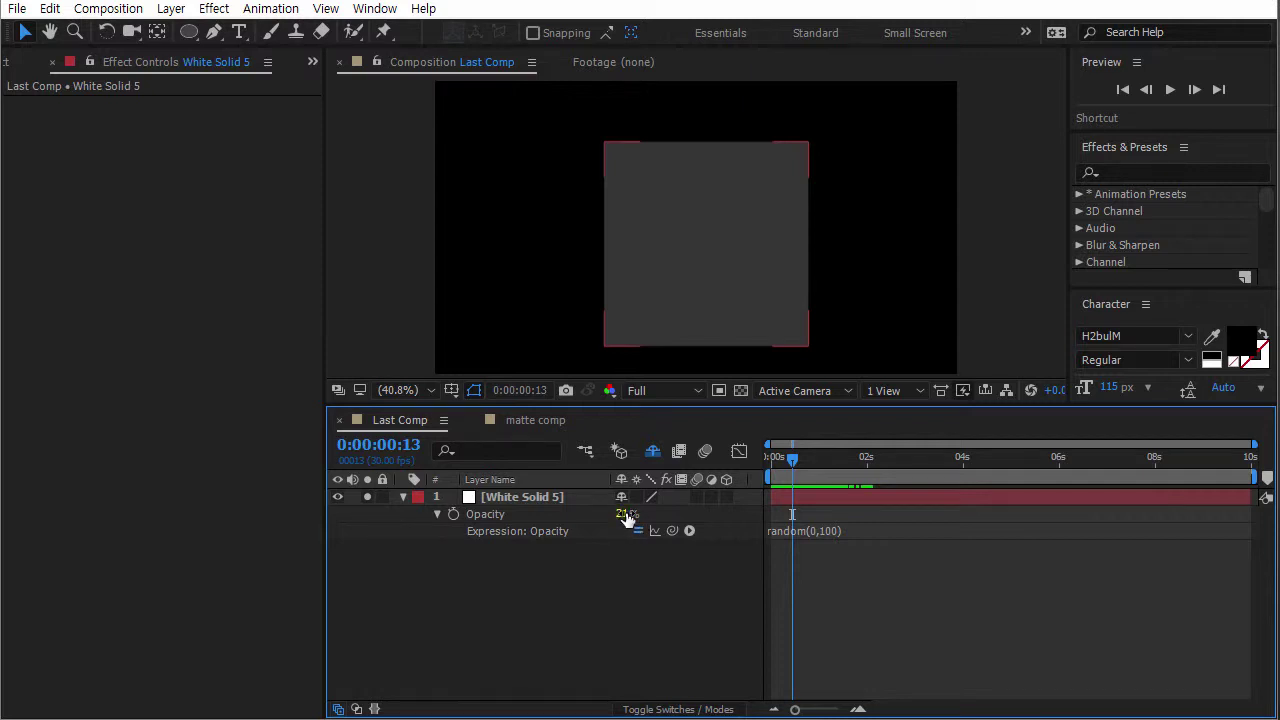
pyautogui.click(626, 516)
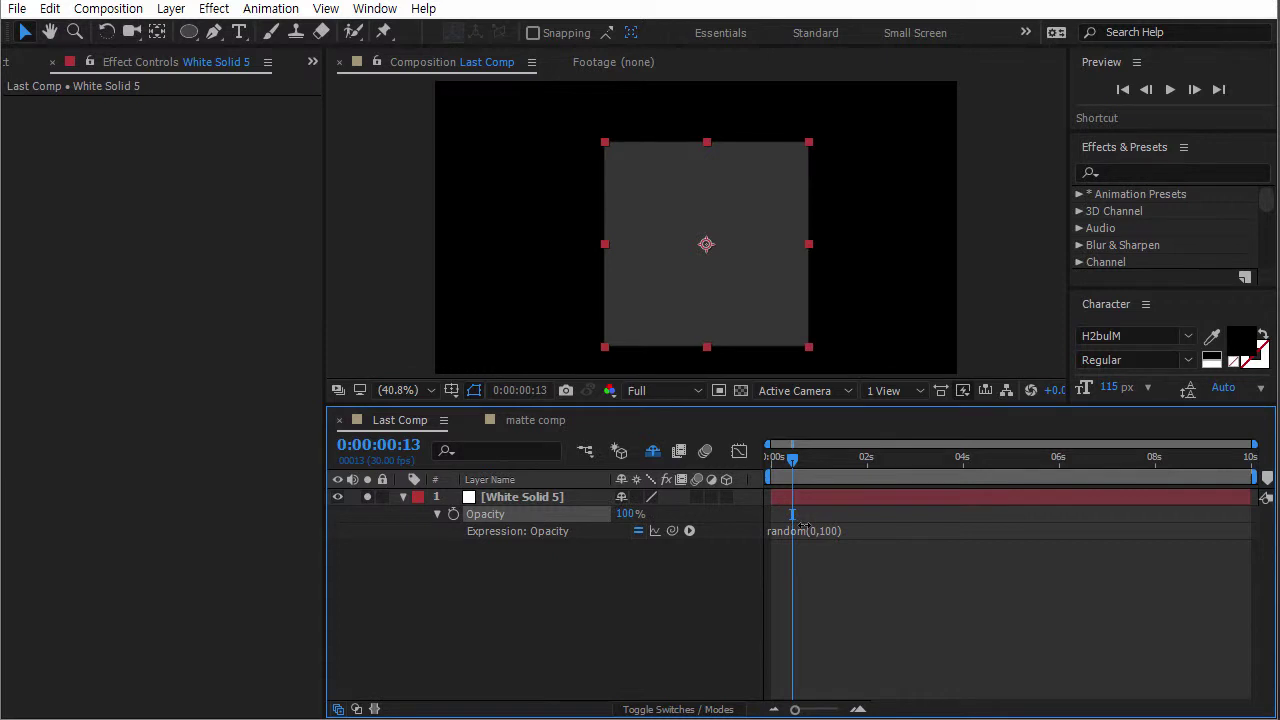
pyautogui.click(803, 527)
pyautogui.moveTo(792, 458)
pyautogui.mouseDown()
pyautogui.moveTo(847, 462)
pyautogui.moveTo(789, 467)
pyautogui.mouseUp()
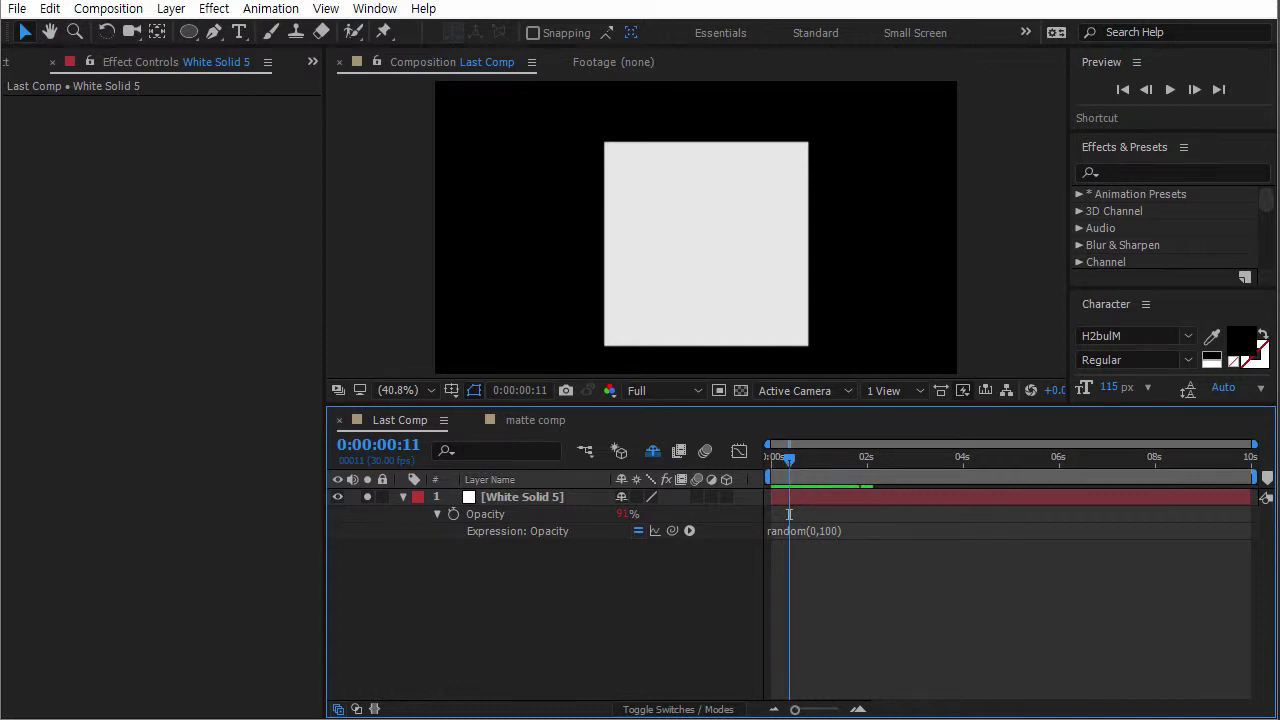
# Switch to the Notepad notes and start an if( line below the random syntax, with blank lines above it.
pyautogui.hotkey('alt', 'Tab')
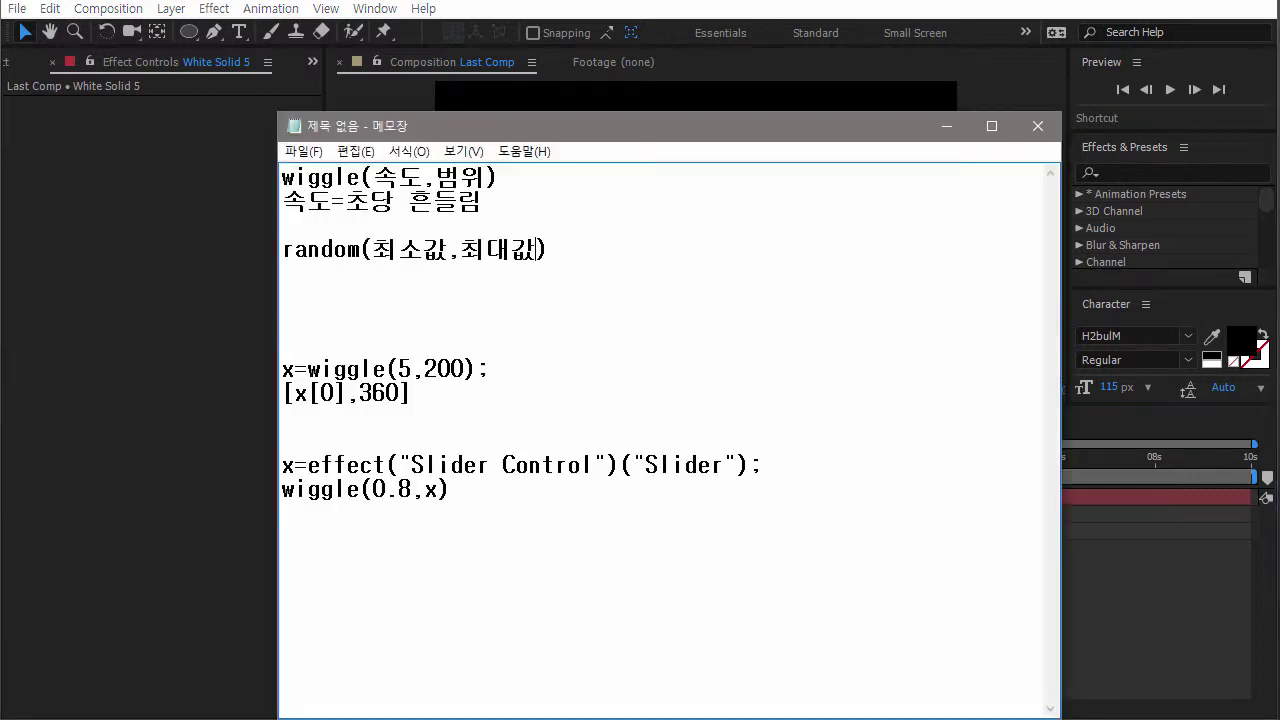
pyautogui.click(571, 251)
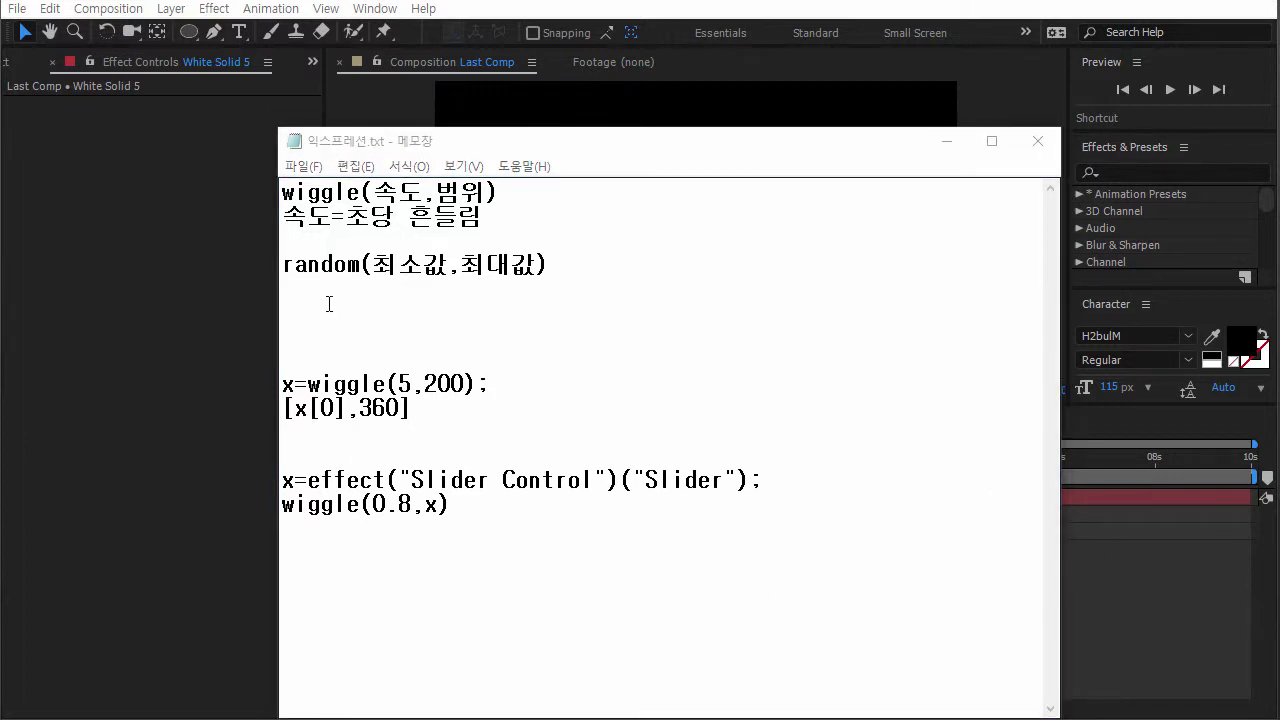
pyautogui.click(328, 303)
pyautogui.click(313, 283)
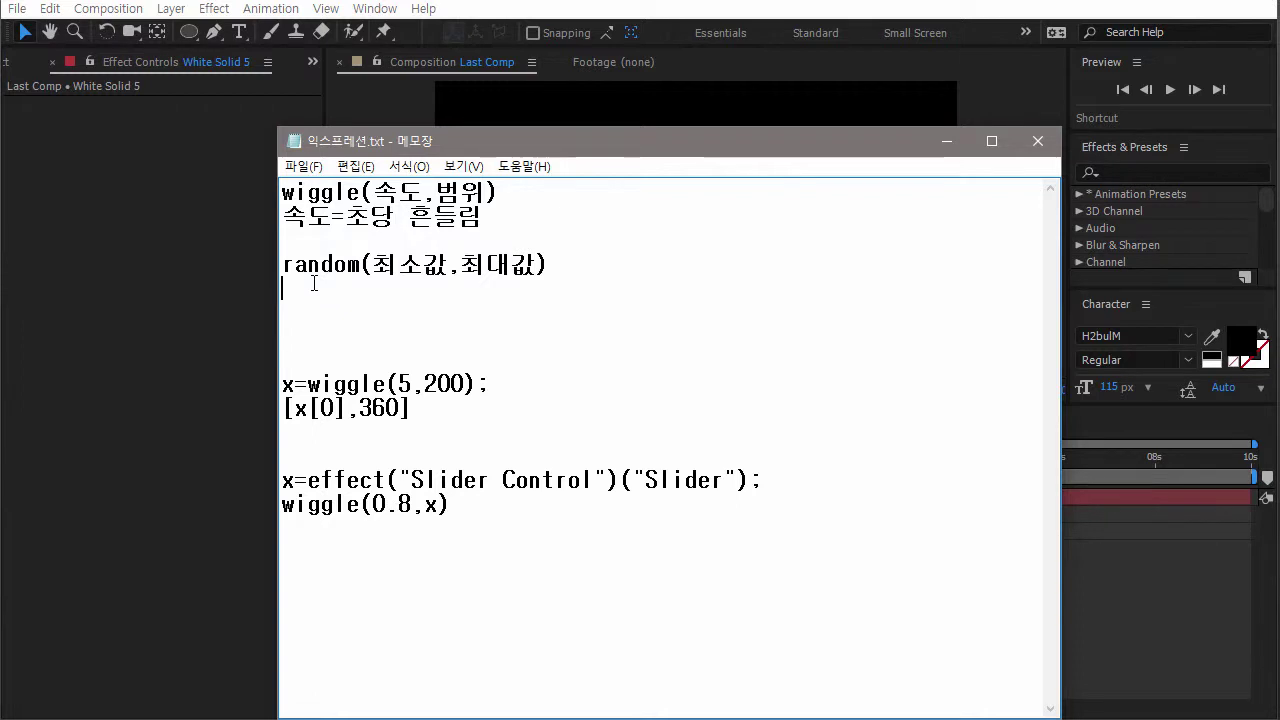
pyautogui.write('if(')
pyautogui.press('Left')
pyautogui.press('Left')
pyautogui.press('Left')
pyautogui.press('Return')
pyautogui.press('Return')
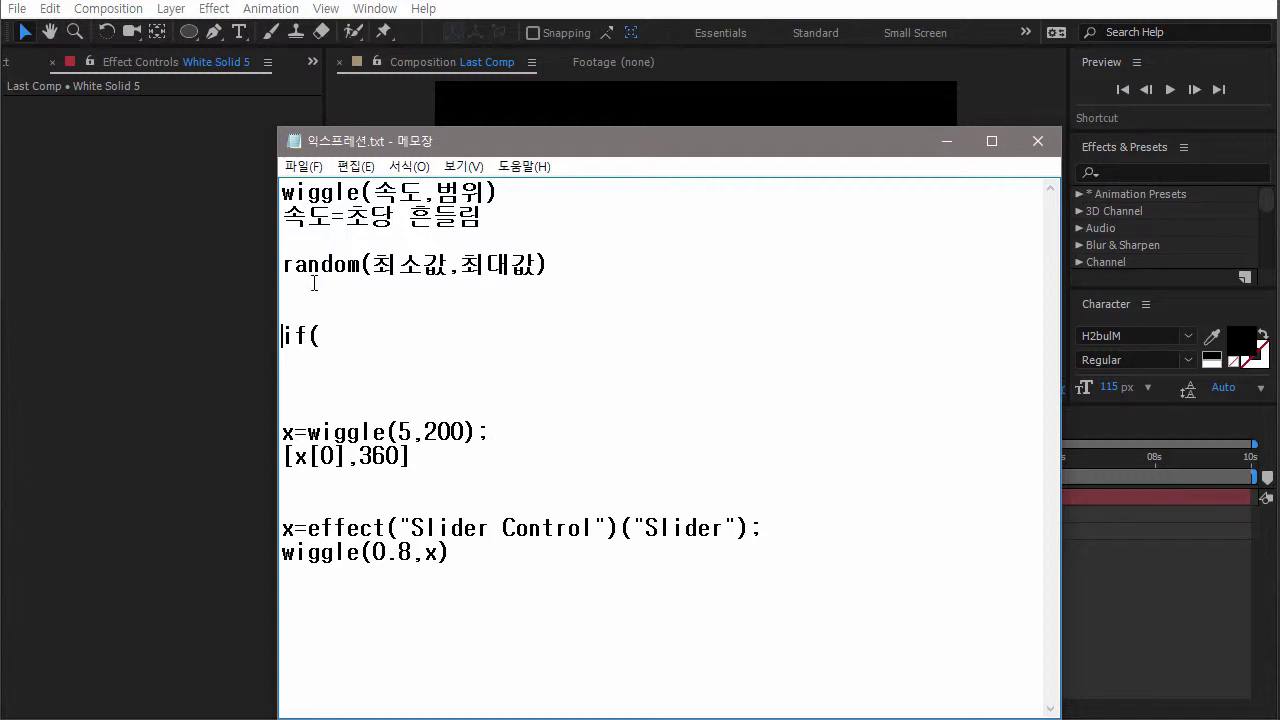
pyautogui.press('Return')
pyautogui.press('Up')
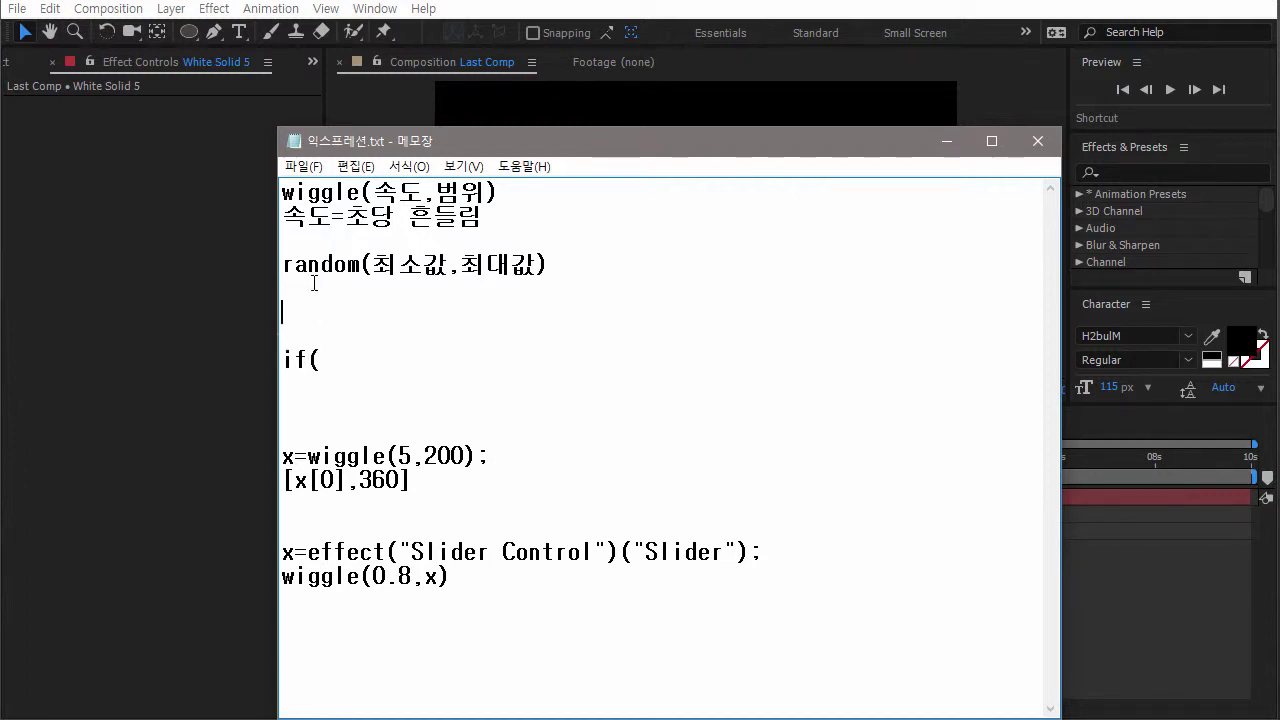
# Write x=random(0,100) on the line directly above the if( line.
pyautogui.press('Down')
pyautogui.write('random')
pyautogui.press('Left')
pyautogui.press('Left')
pyautogui.press('Left')
pyautogui.press('Left')
pyautogui.press('Left')
pyautogui.press('Left')
pyautogui.write('x=')
pyautogui.press('Right')
pyautogui.press('Right')
pyautogui.press('Right')
pyautogui.press('Right')
pyautogui.press('Right')
pyautogui.press('Right')
pyautogui.write('(')
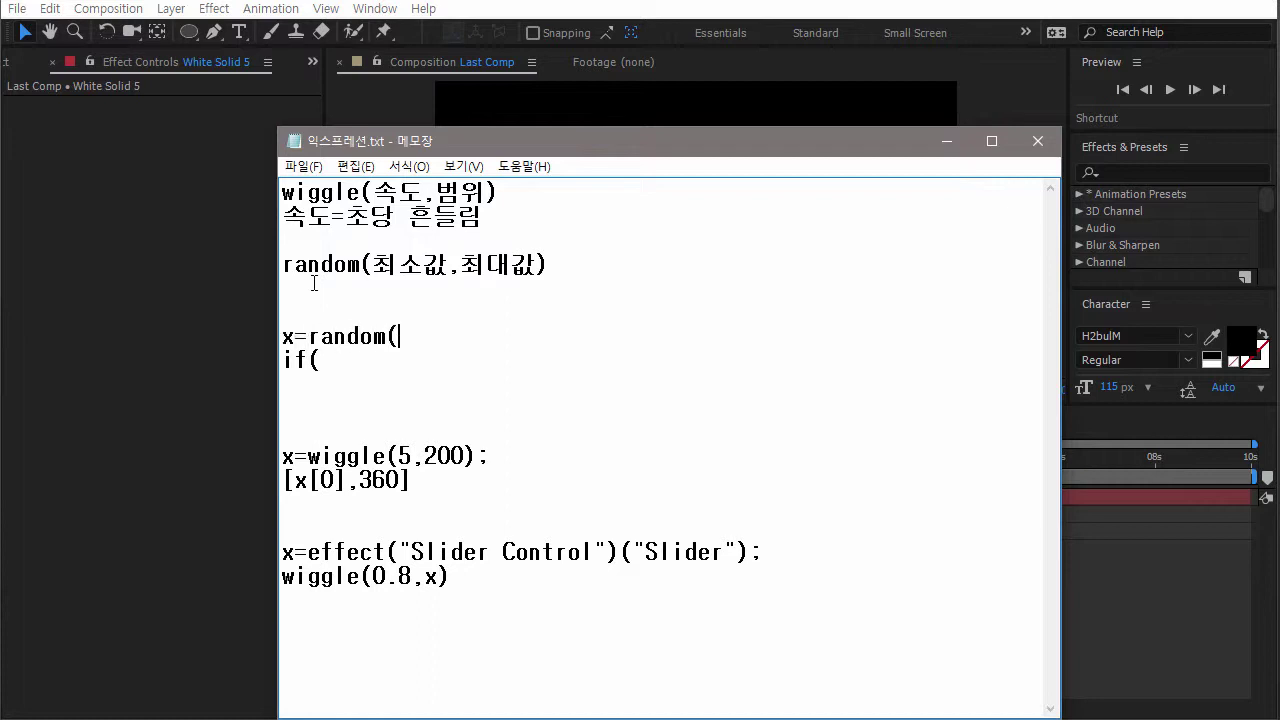
pyautogui.write('0,100)')
# Extend the if line with the condition and opening brace so it reads if(x<50){.
pyautogui.press('Down')
pyautogui.write('x<5')
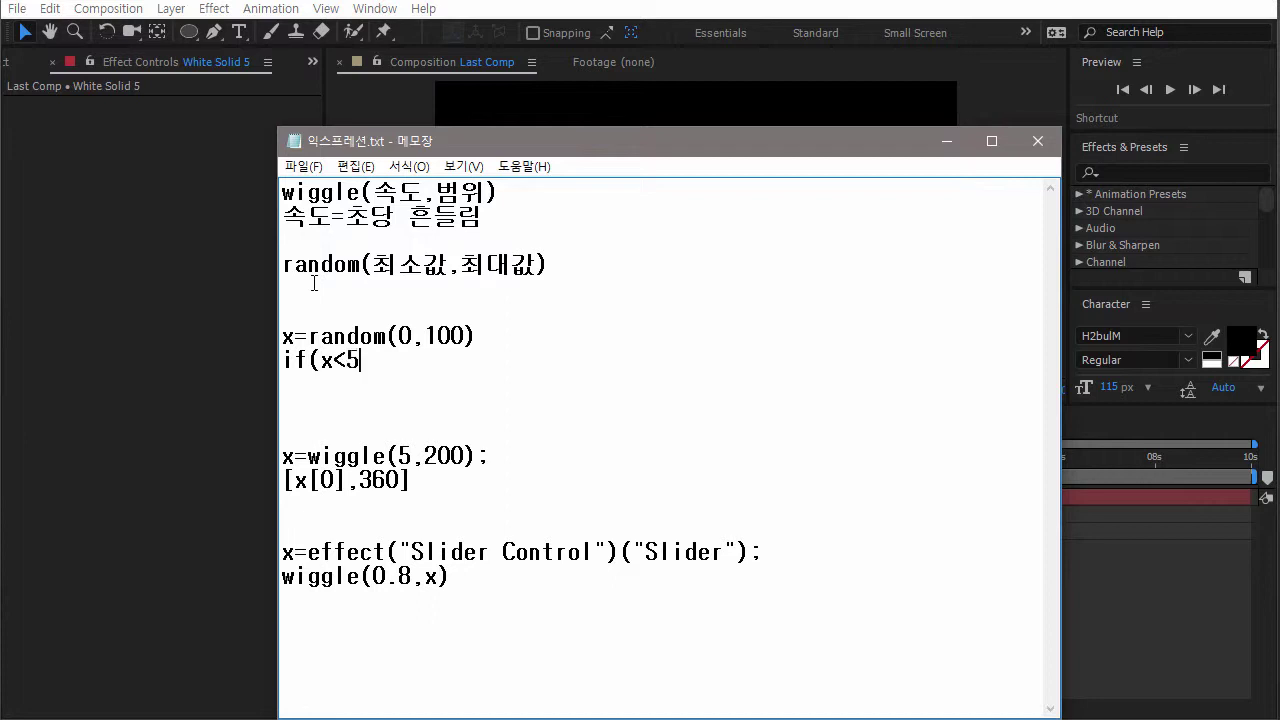
pyautogui.write('0){')
# Compare the bracket types in the notes and highlight the parenthesized 0,100 arguments of random.
pyautogui.click(389, 336)
pyautogui.moveTo(283, 480); pyautogui.dragTo(295, 480)
pyautogui.moveTo(385, 360); pyautogui.dragTo(398, 360)
pyautogui.moveTo(386, 336); pyautogui.dragTo(398, 336)
pyautogui.moveTo(316, 360); pyautogui.dragTo(426, 336)
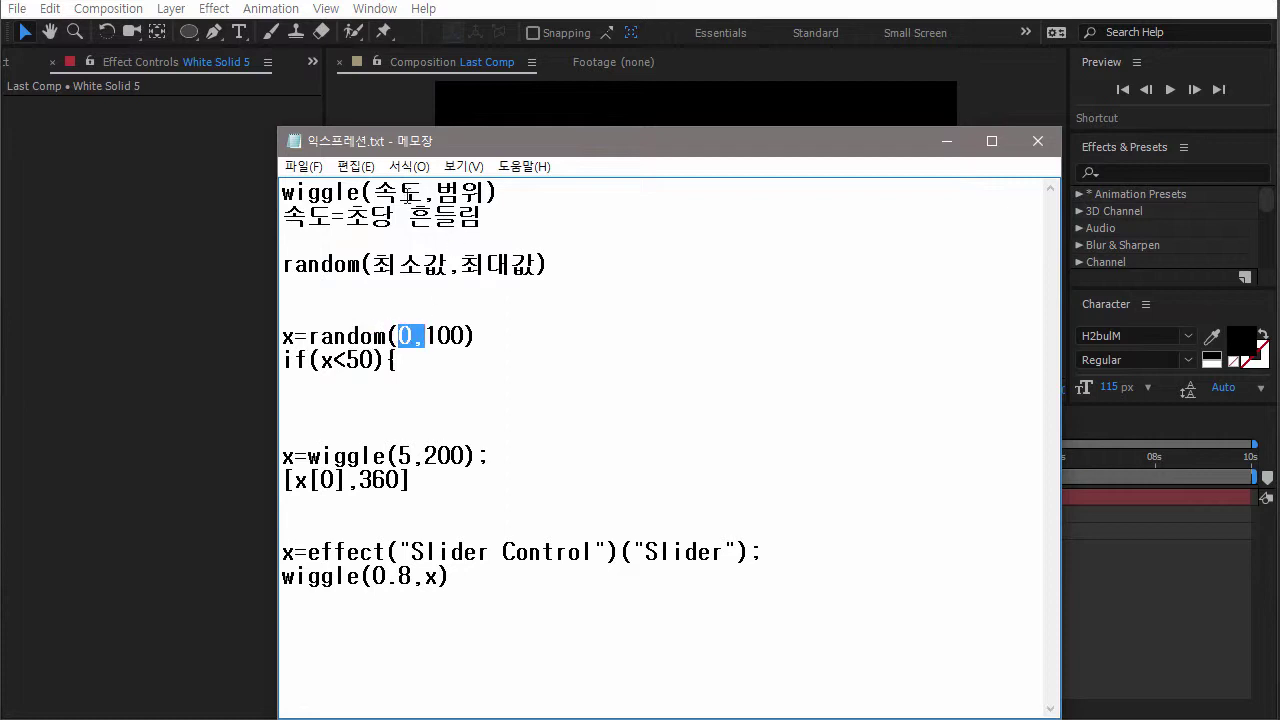
pyautogui.click(436, 192)
pyautogui.moveTo(386, 336); pyautogui.dragTo(398, 336)
pyautogui.click(308, 336)
pyautogui.moveTo(308, 336); pyautogui.dragTo(466, 336)
pyautogui.click(388, 336)
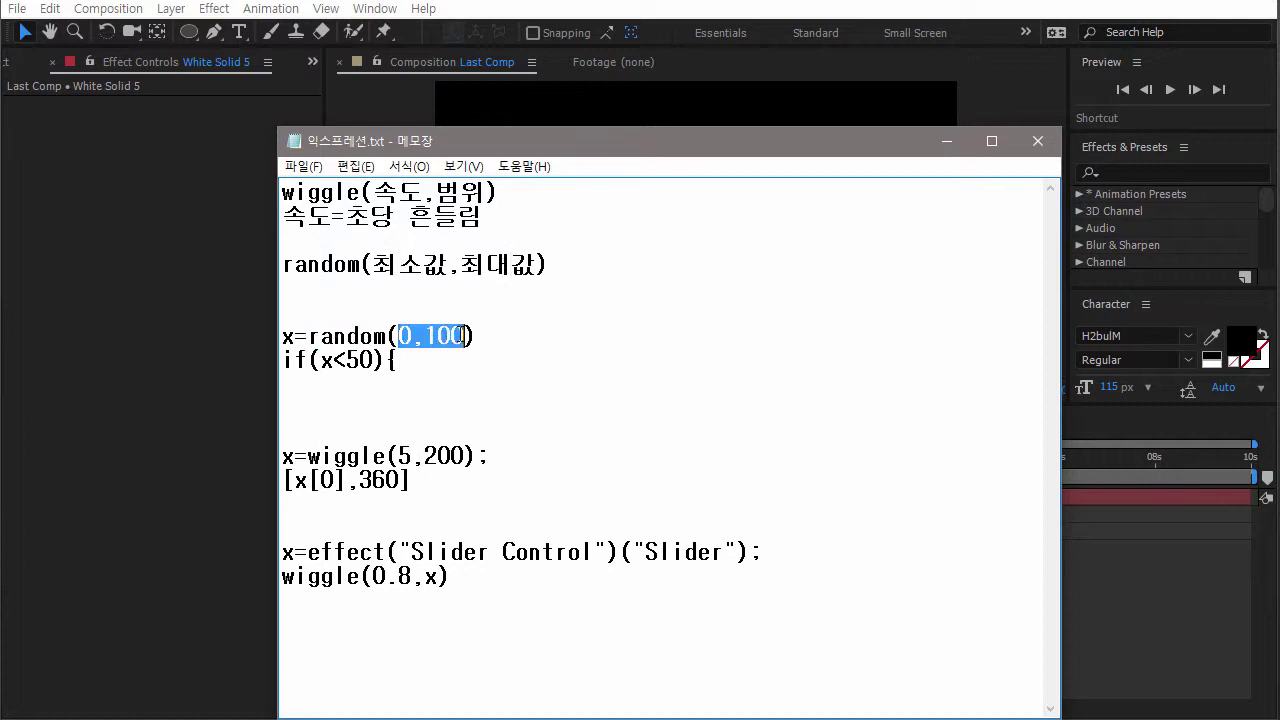
pyautogui.click(468, 336)
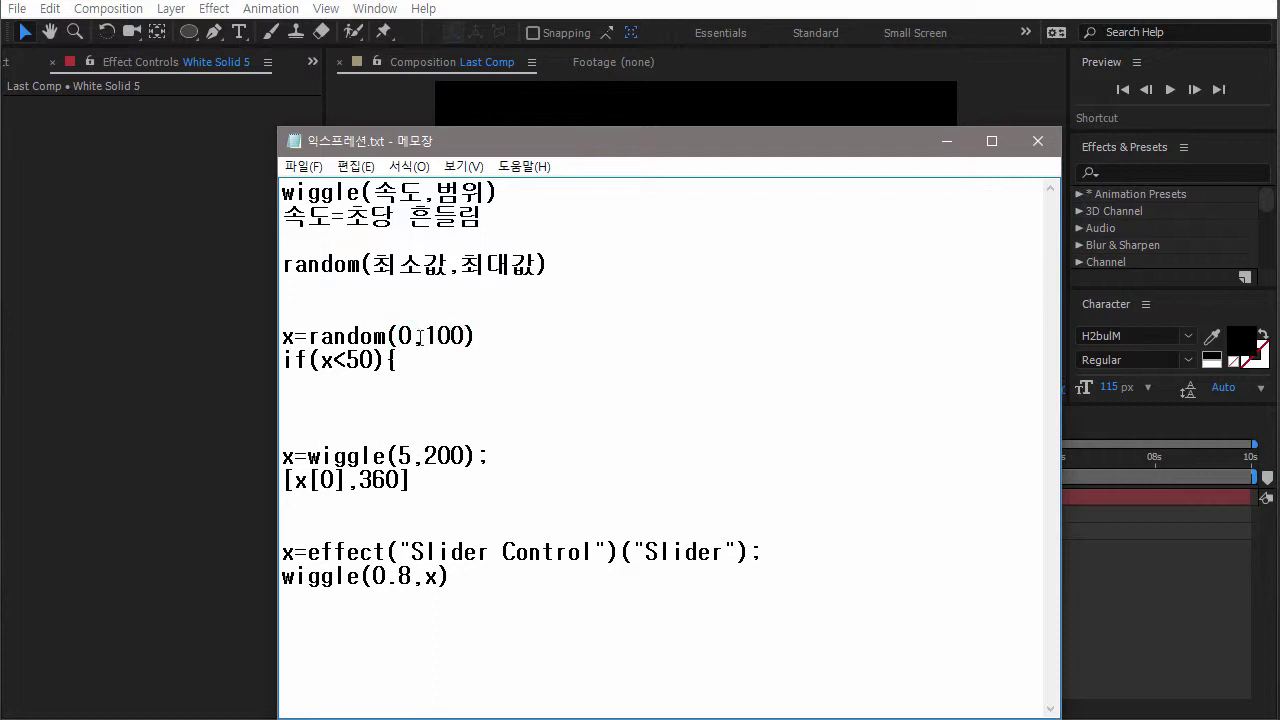
# Examine the square brackets enclosing the values in the [x[0],360] line.
pyautogui.moveTo(282, 480); pyautogui.dragTo(294, 480)
pyautogui.moveTo(400, 480); pyautogui.dragTo(412, 480)
pyautogui.moveTo(296, 480); pyautogui.dragTo(400, 480)
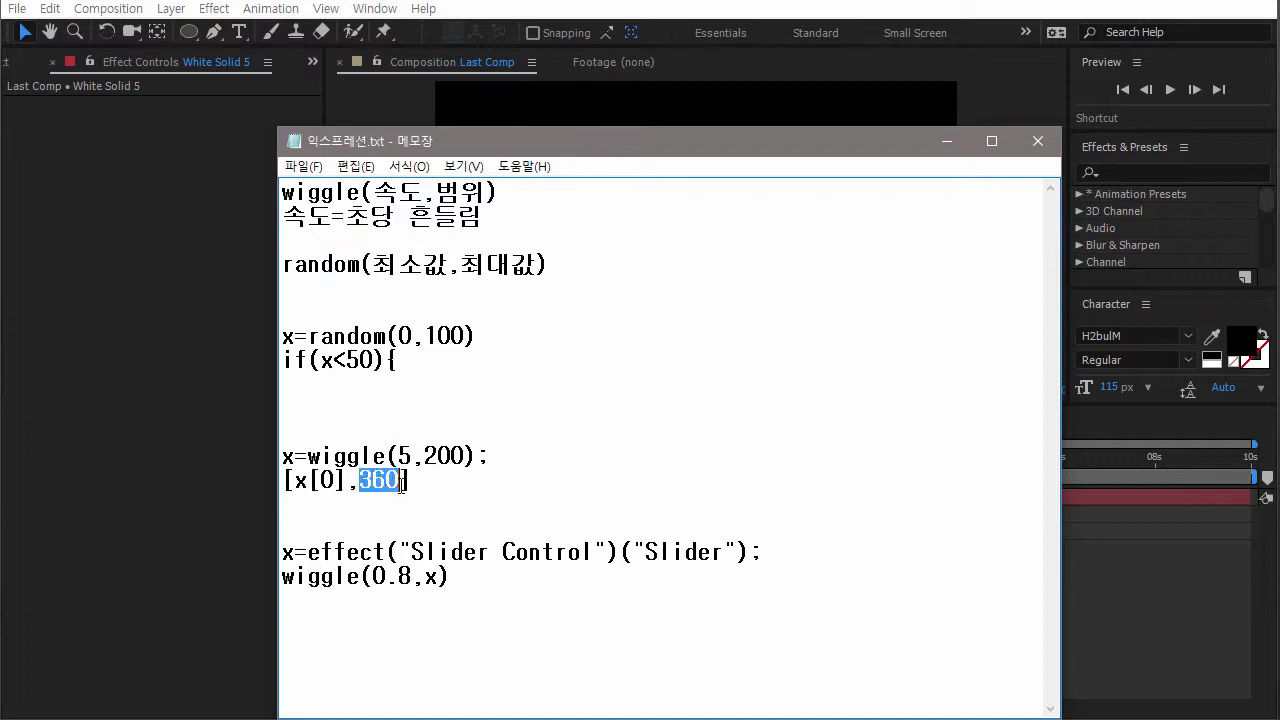
pyautogui.click(371, 484)
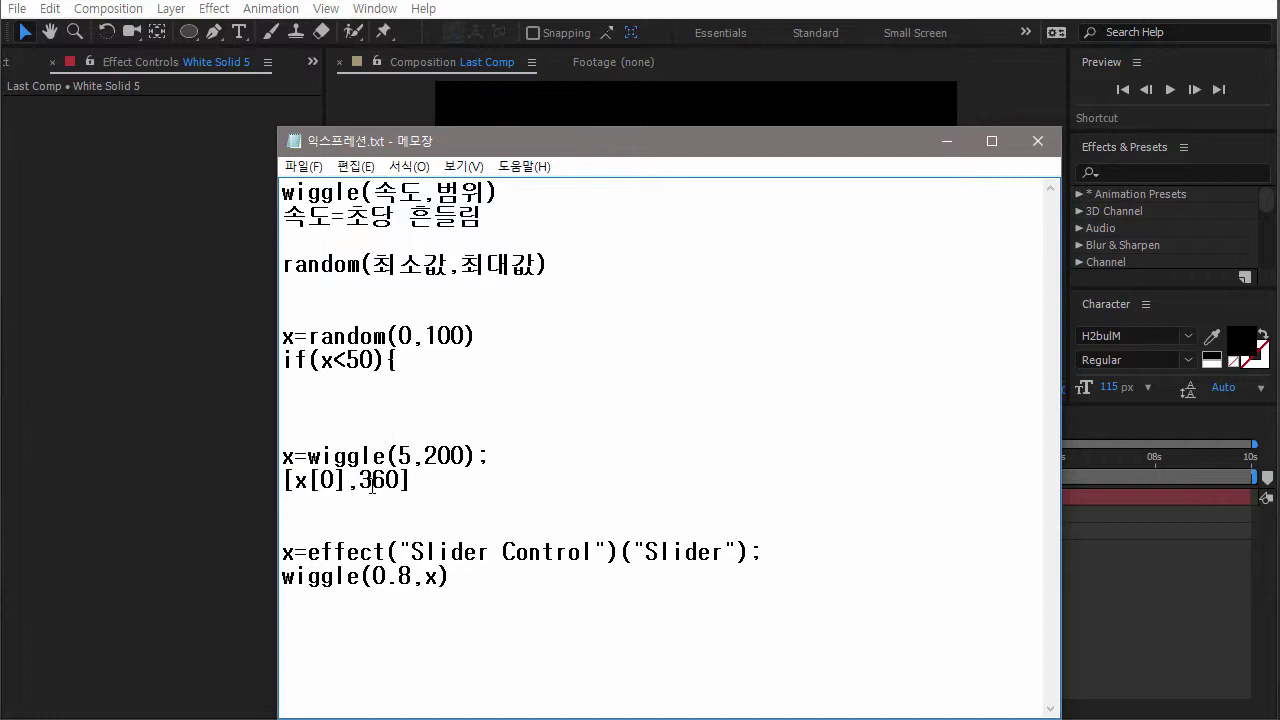
pyautogui.click(310, 480)
pyautogui.moveTo(294, 480); pyautogui.dragTo(409, 481)
# Examine the curly brace and the x<50 condition in the if line.
pyautogui.moveTo(384, 360); pyautogui.dragTo(393, 360)
pyautogui.click(402, 360)
pyautogui.moveTo(386, 360); pyautogui.dragTo(397, 361)
pyautogui.press('Left')
pyautogui.click(321, 360)
pyautogui.doubleClick(370, 360)
# Complete the condition line as if(x<50){0}else{100} and end the x=random(0,100) line with a semicolon.
pyautogui.click(412, 360)
pyautogui.write('0}else[')
pyautogui.press('BackSpace')
pyautogui.write('{100')
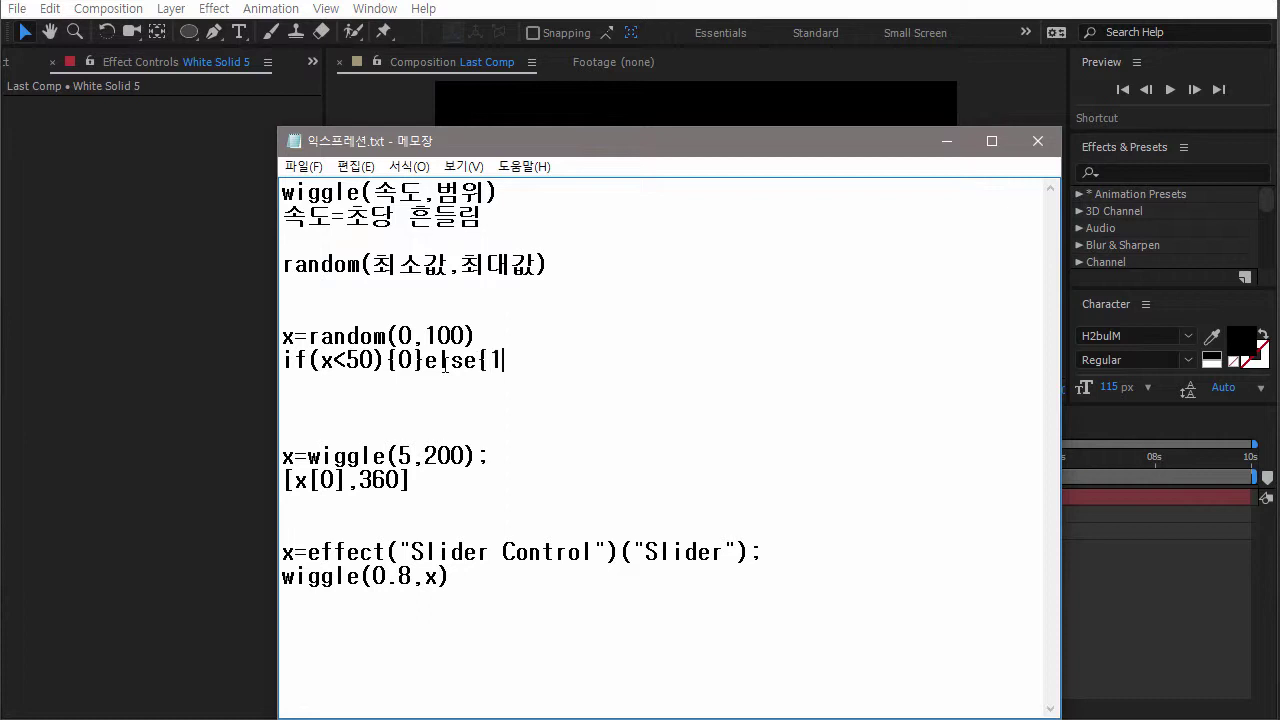
pyautogui.write('}')
pyautogui.click(478, 338)
pyautogui.write(';')
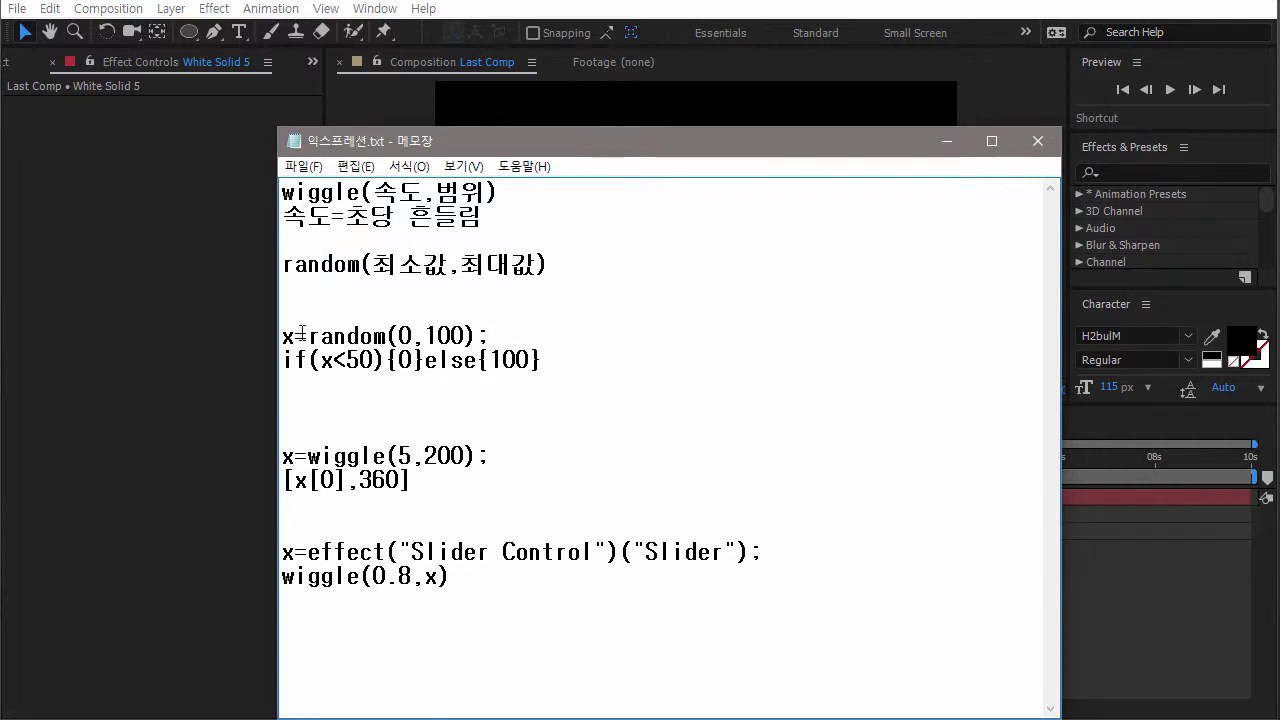
# Review the random(0,100) range, the x<50 condition and the else{100} branch in the notes.
pyautogui.doubleClick(320, 336)
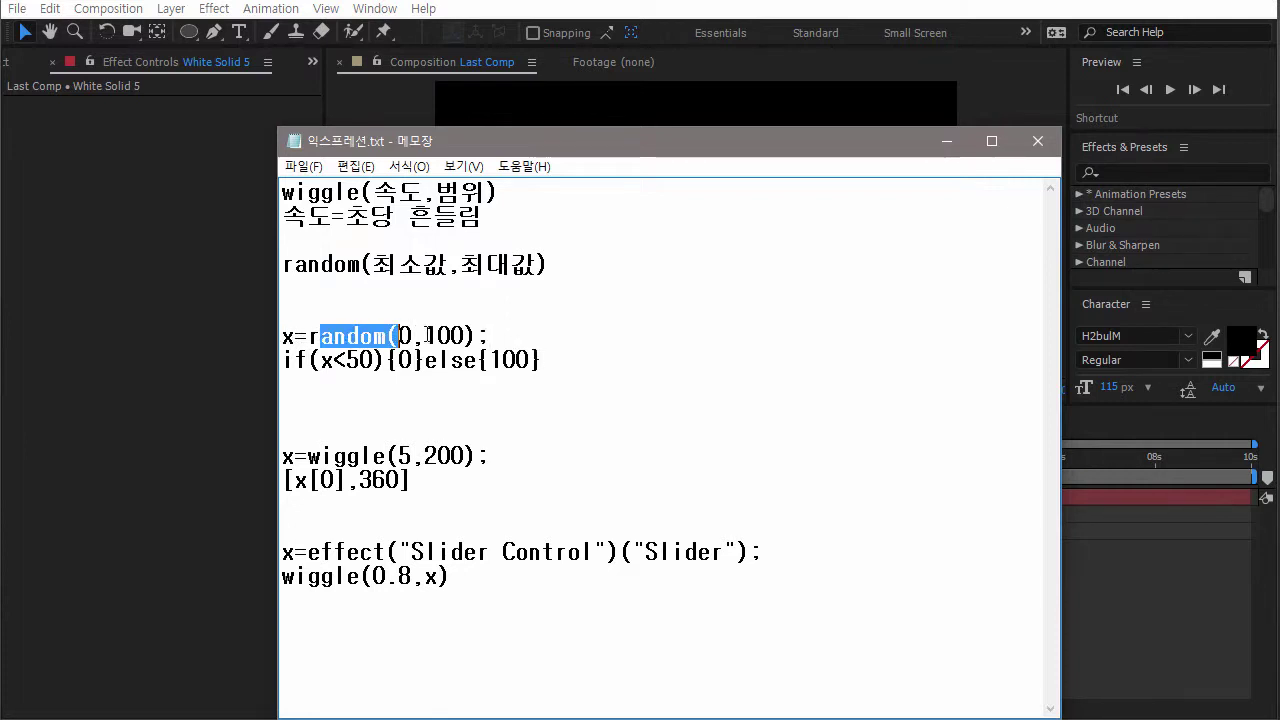
pyautogui.click(425, 336)
pyautogui.moveTo(449, 336)
pyautogui.mouseDown()
pyautogui.moveTo(398, 336)
pyautogui.moveTo(452, 336)
pyautogui.mouseUp()
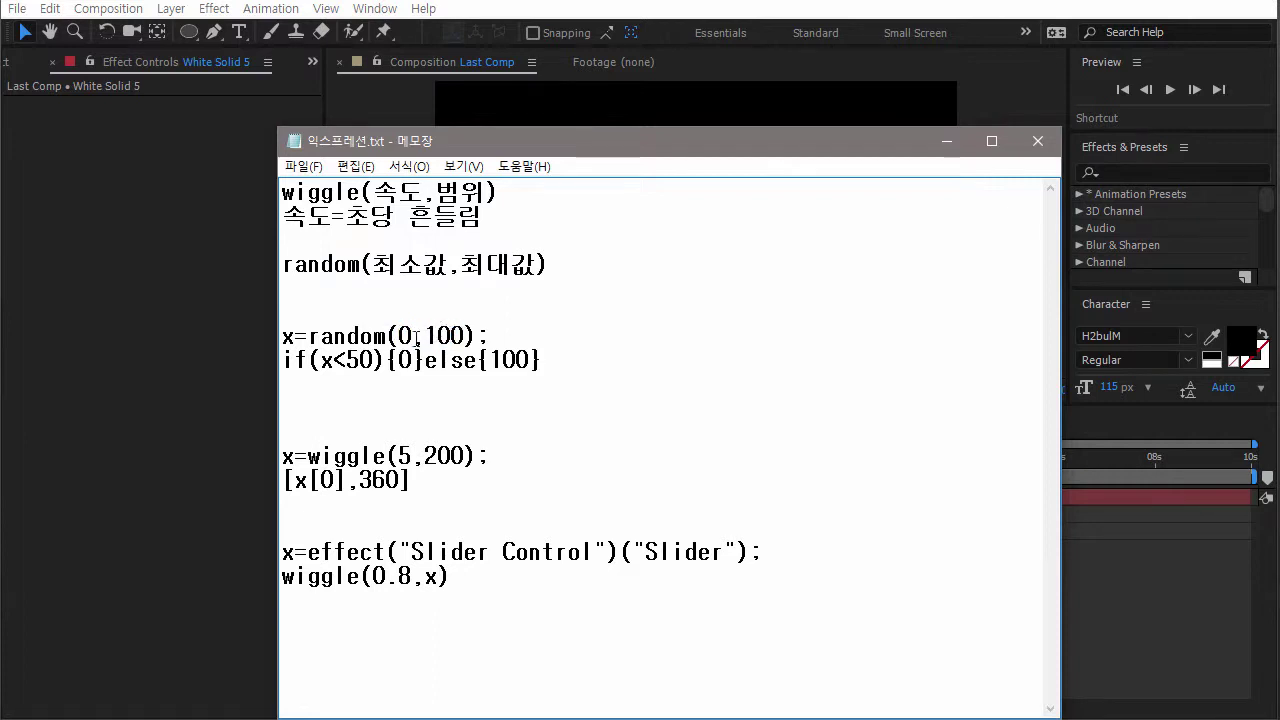
pyautogui.moveTo(375, 360); pyautogui.dragTo(321, 360)
pyautogui.click(486, 362)
pyautogui.click(498, 350)
# Copy the random and if/else lines from the notes and replace White Solid 5's opacity expression in After Effects with them.
pyautogui.moveTo(546, 360); pyautogui.dragTo(280, 336)
pyautogui.hotkey('ctrl', 'c')
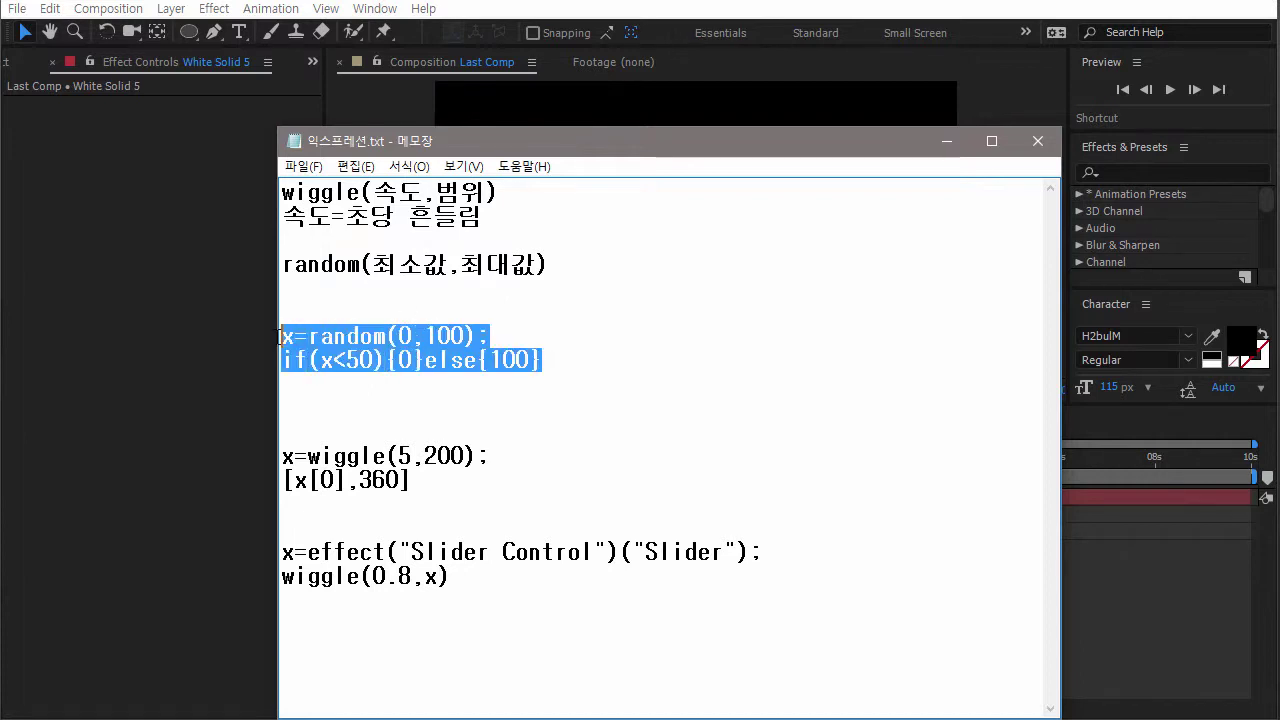
pyautogui.click(1150, 608)
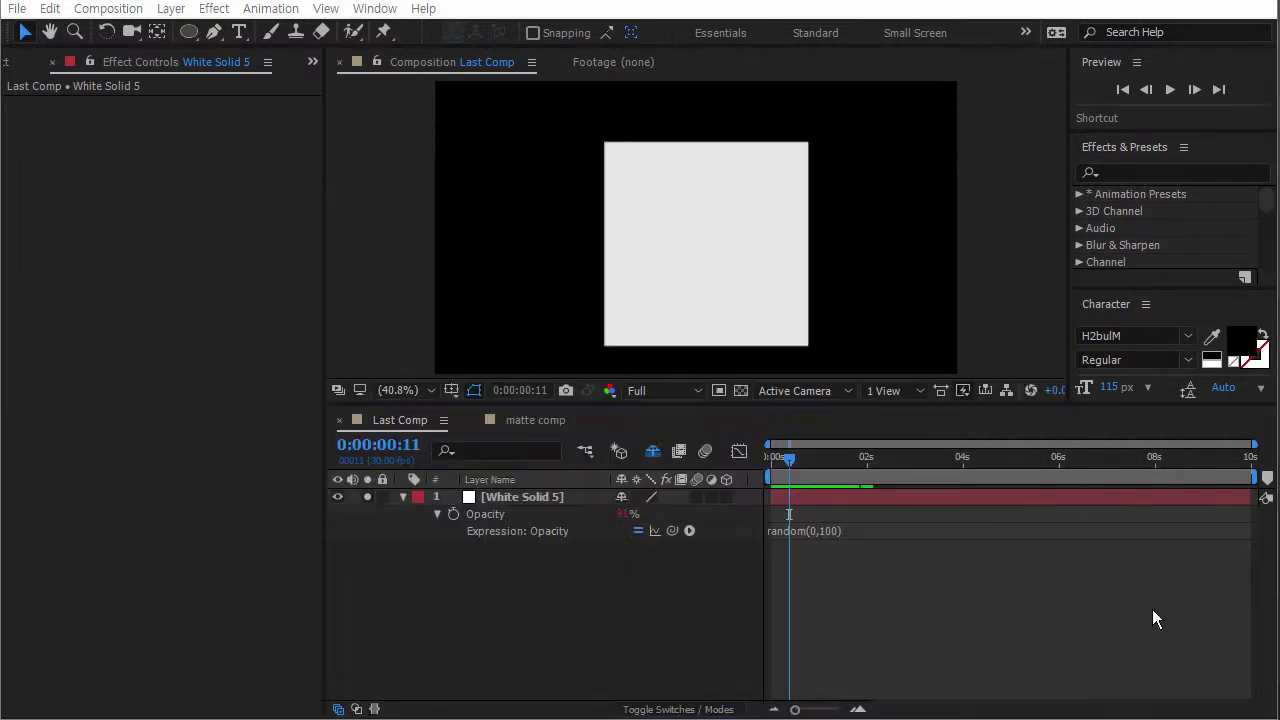
pyautogui.click(832, 530)
pyautogui.click(855, 530)
pyautogui.hotkey('ctrl', 'a')
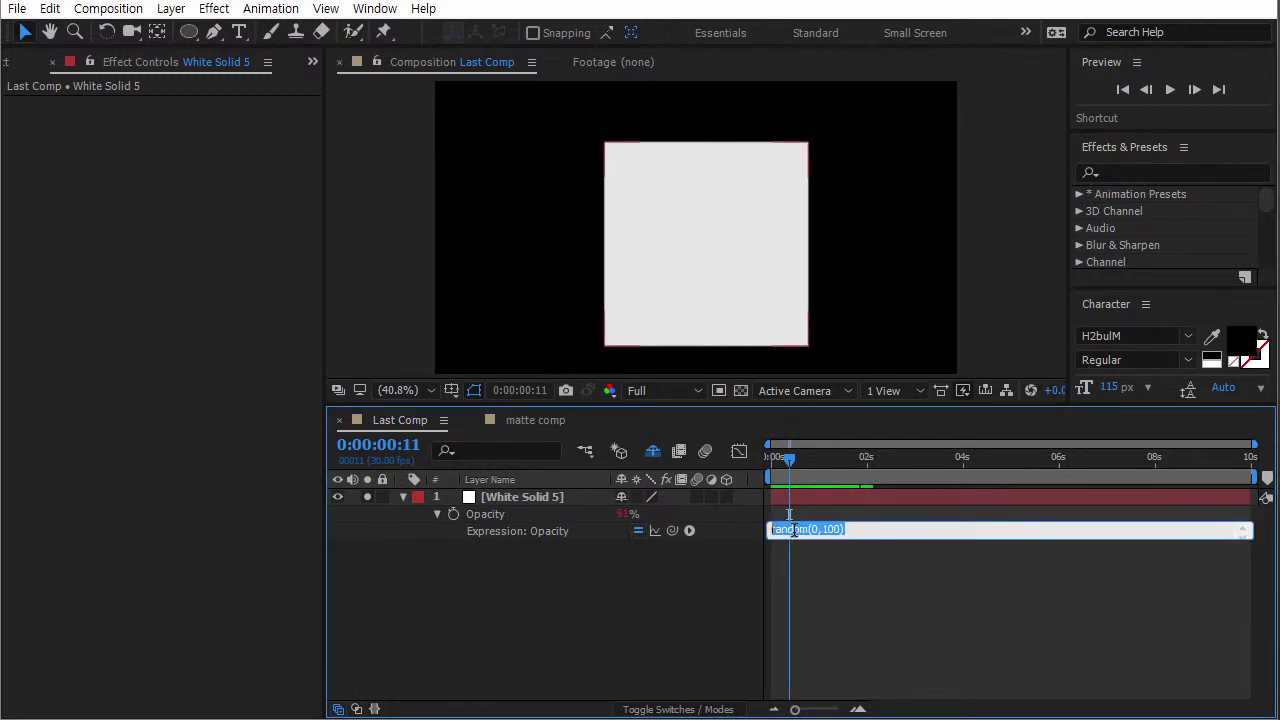
pyautogui.hotkey('ctrl', 'v')
pyautogui.moveTo(851, 537); pyautogui.dragTo(851, 558)
pyautogui.click(875, 601)
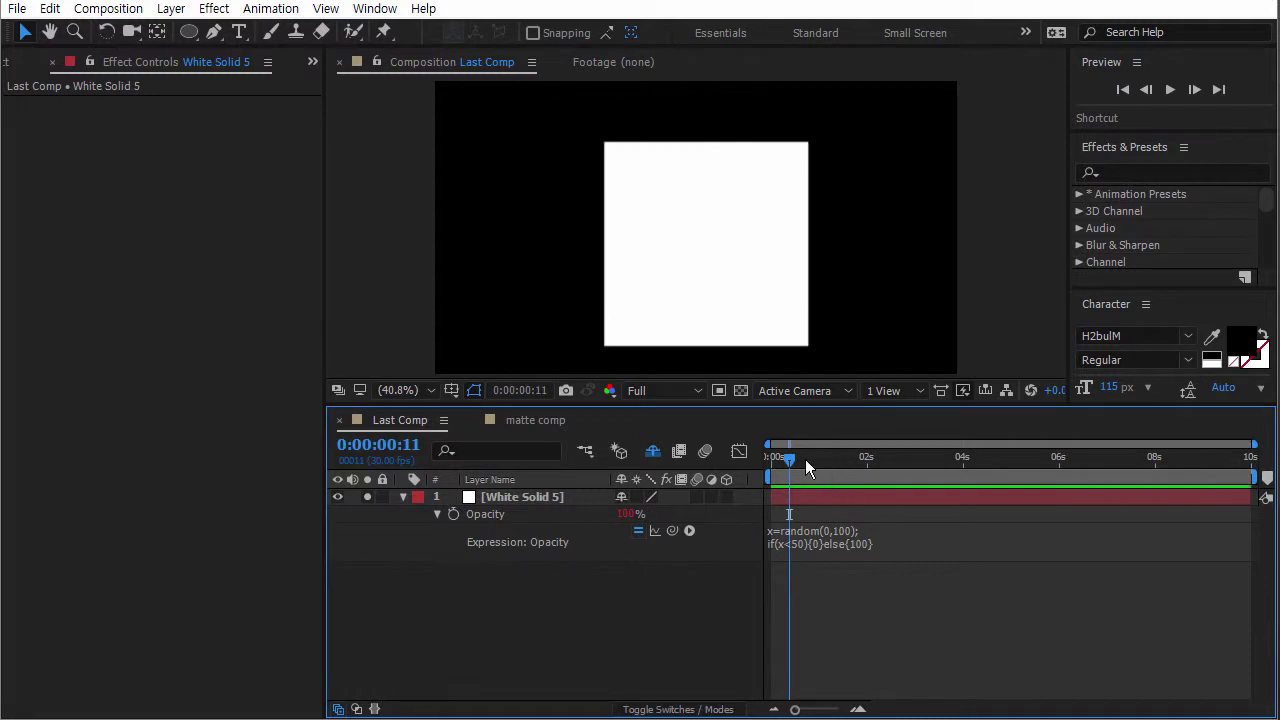
# Scrub the timeline and preview from the first frame to check the solid's on/off opacity flicker.
pyautogui.moveTo(794, 456); pyautogui.dragTo(888, 462)
pyautogui.click(773, 457)
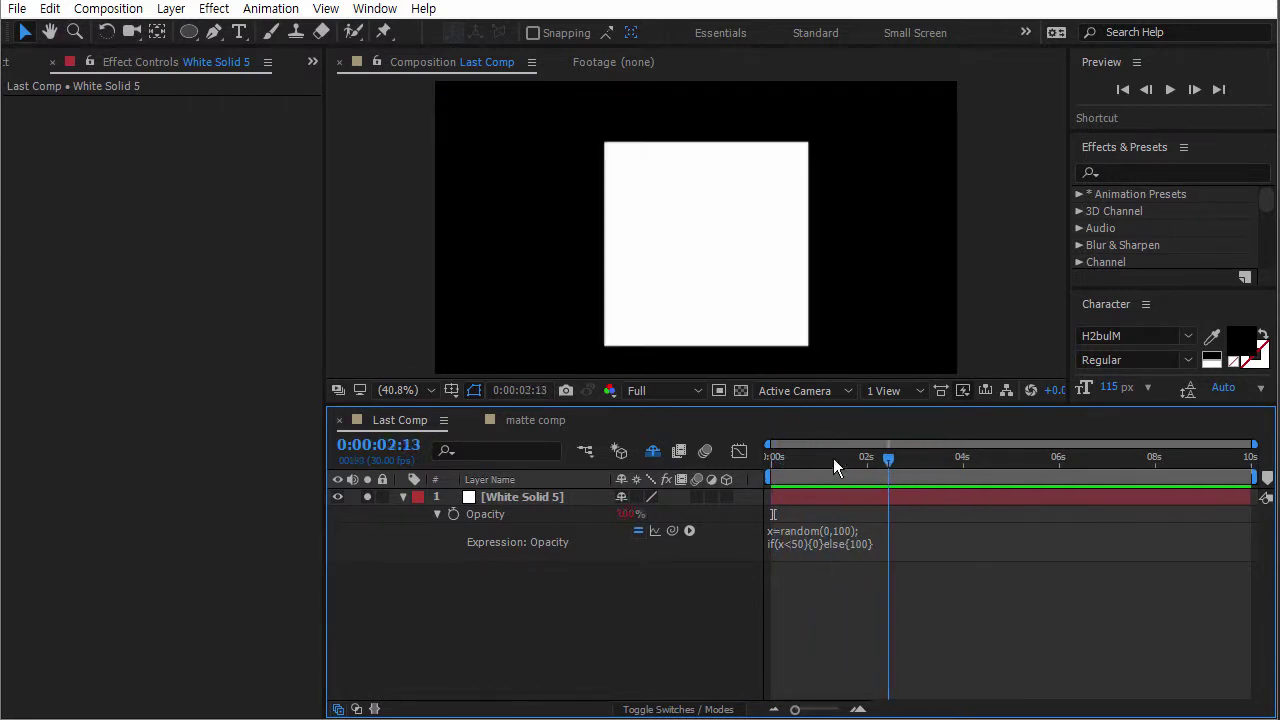
pyautogui.press('Home')
pyautogui.click(1170, 89)
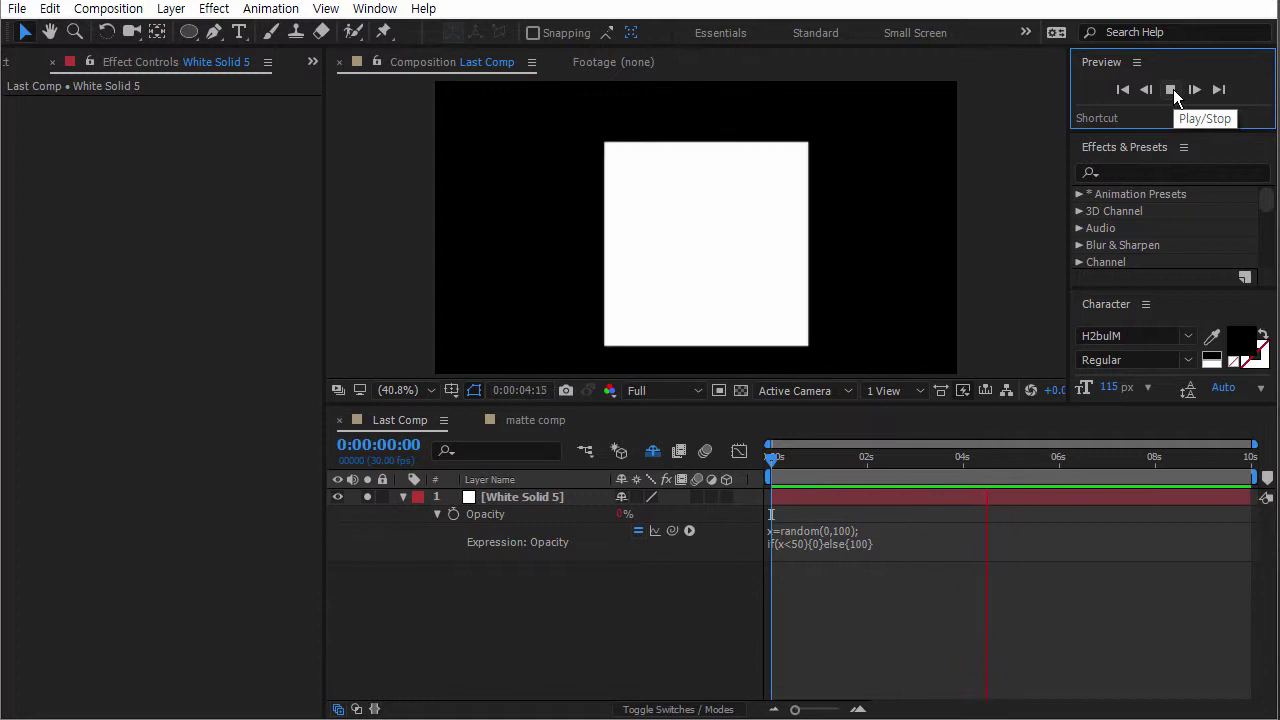
pyautogui.click(1173, 89)
pyautogui.moveTo(809, 460); pyautogui.dragTo(961, 467)
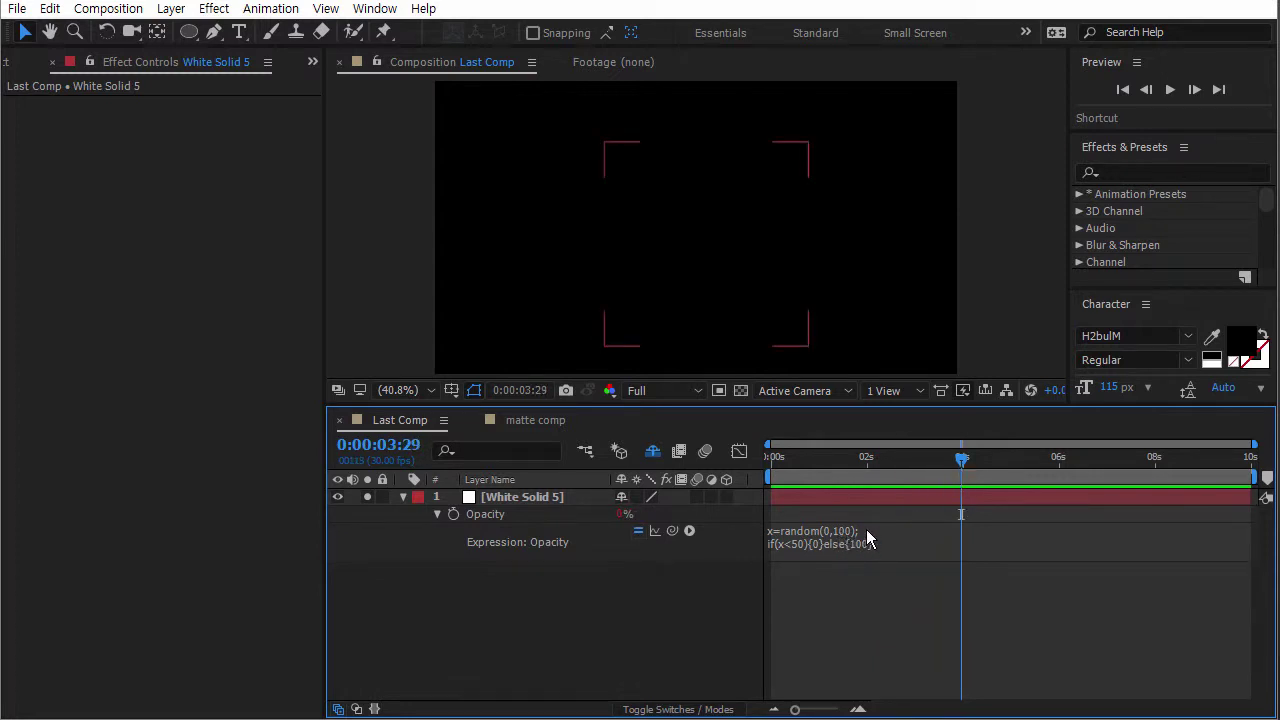
pyautogui.moveTo(946, 457); pyautogui.dragTo(821, 456)
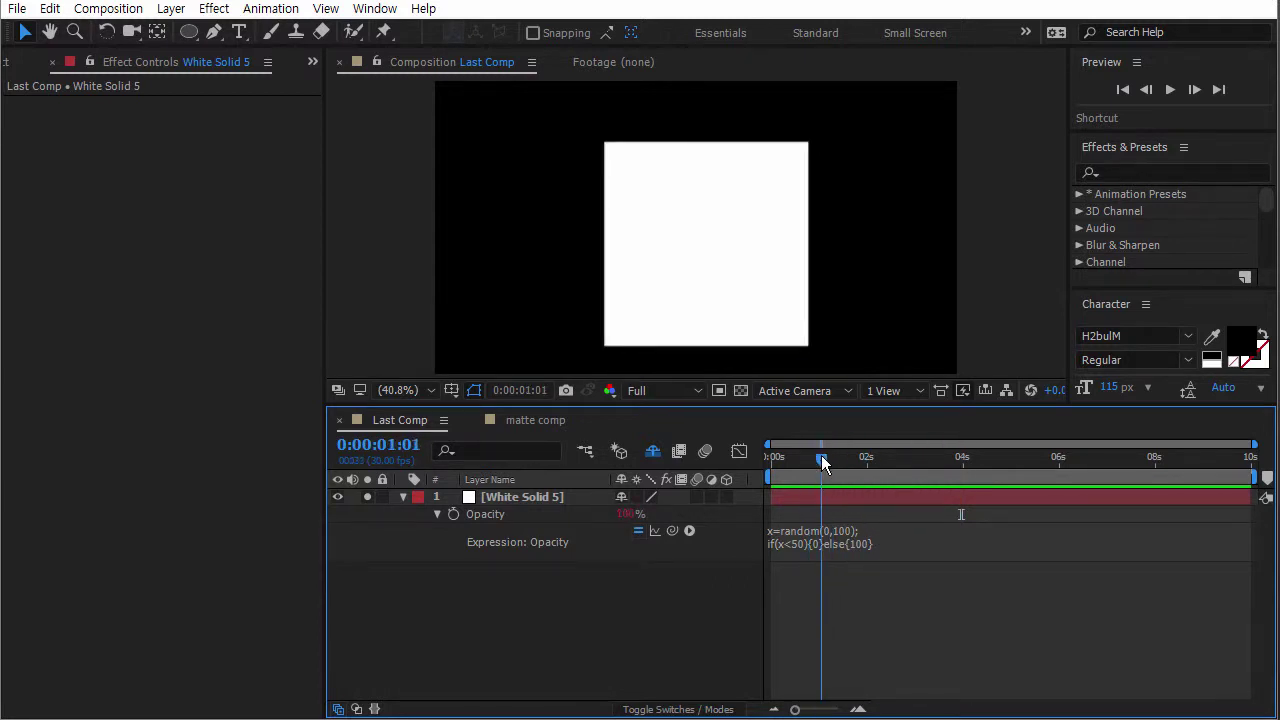
# Change the minimum in the opacity expression to 30 so its first line reads x=random(30,100);.
pyautogui.click(837, 530)
pyautogui.click(828, 529)
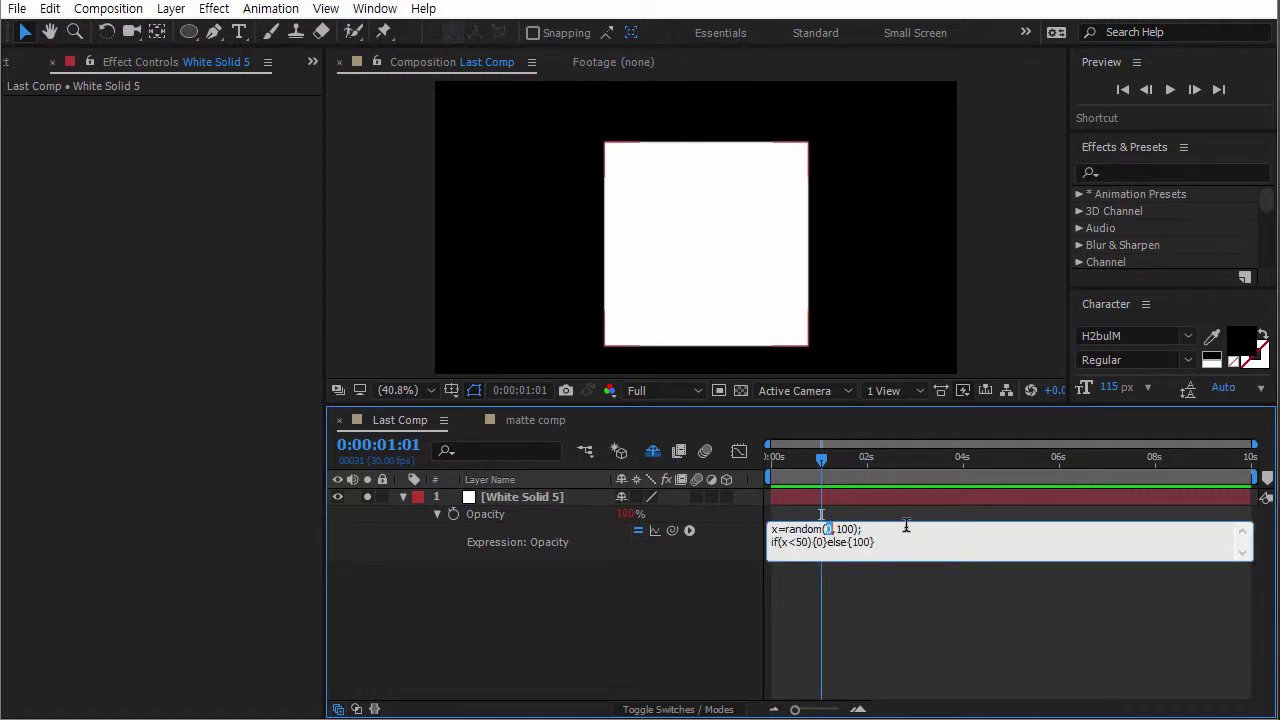
pyautogui.write('30')
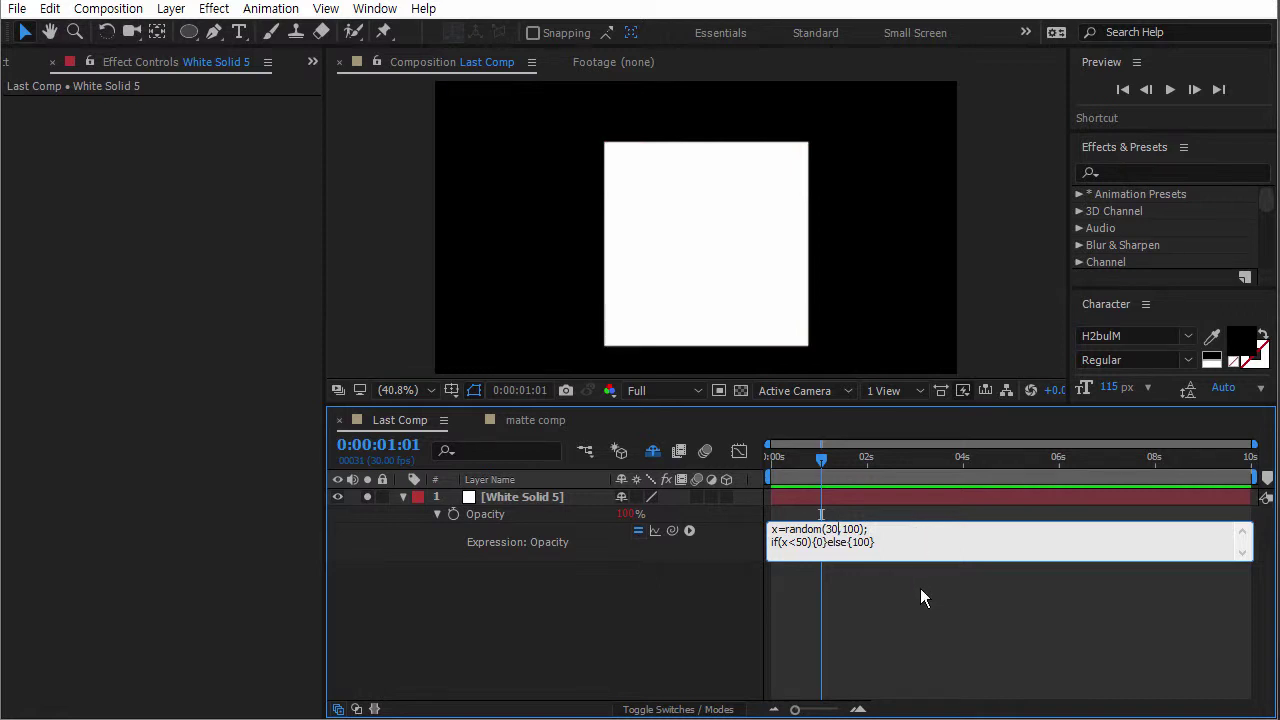
pyautogui.click(870, 590)
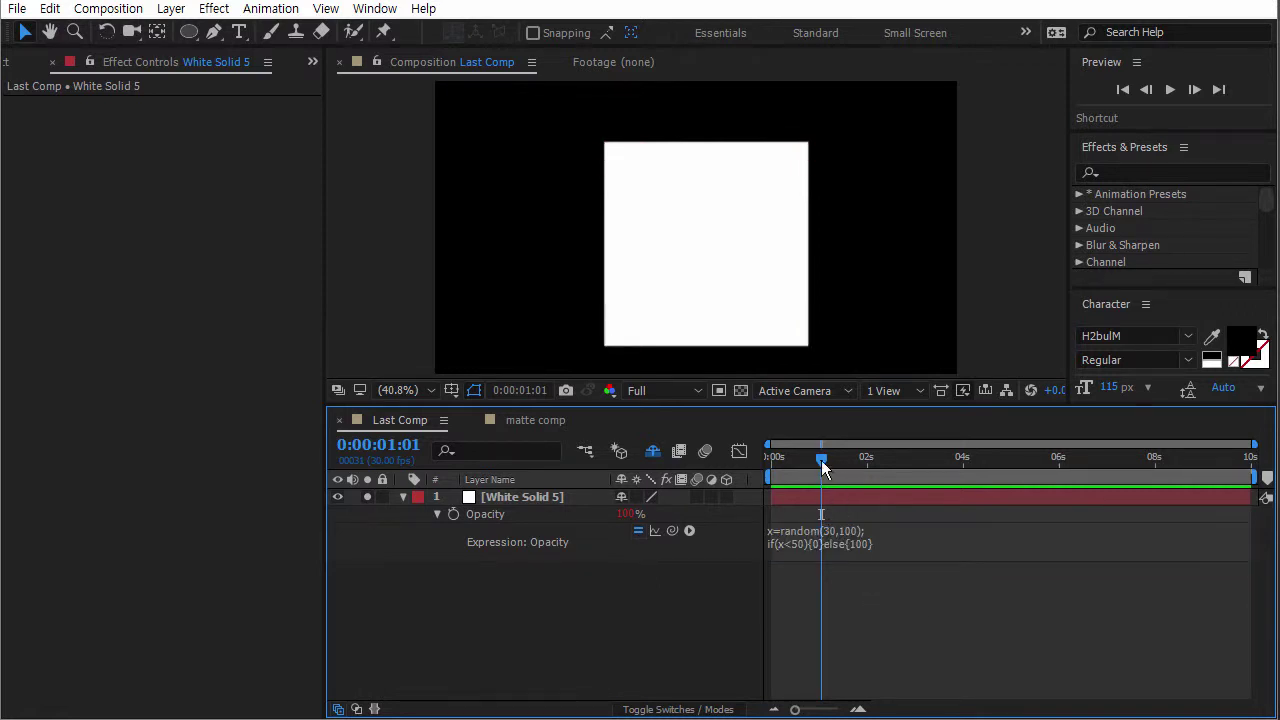
# Preview the composition from the first frame to check the flicker with random(30,100).
pyautogui.press('Home')
pyautogui.click(1168, 90)
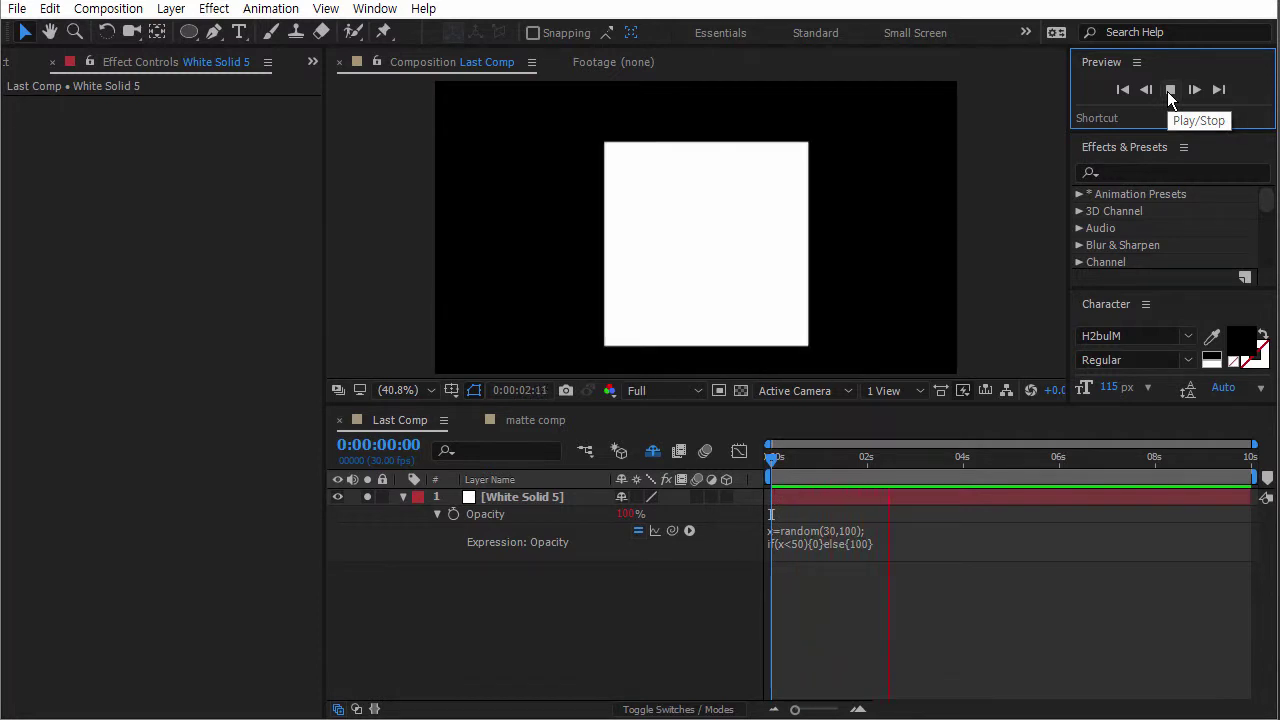
pyautogui.click(1168, 90)
# Change the minimum in White Solid 5's opacity expression to 40 so its first line reads x=random(40,100);.
pyautogui.click(846, 528)
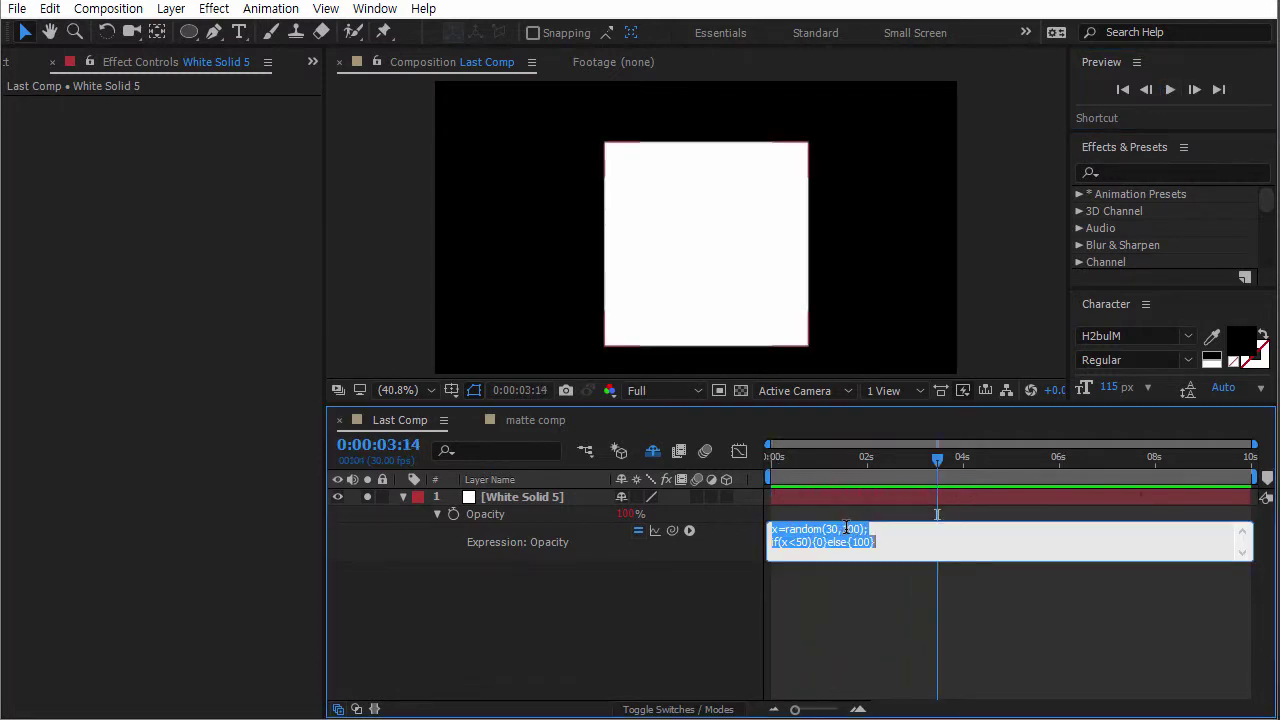
pyautogui.click(827, 528)
pyautogui.doubleClick(830, 528)
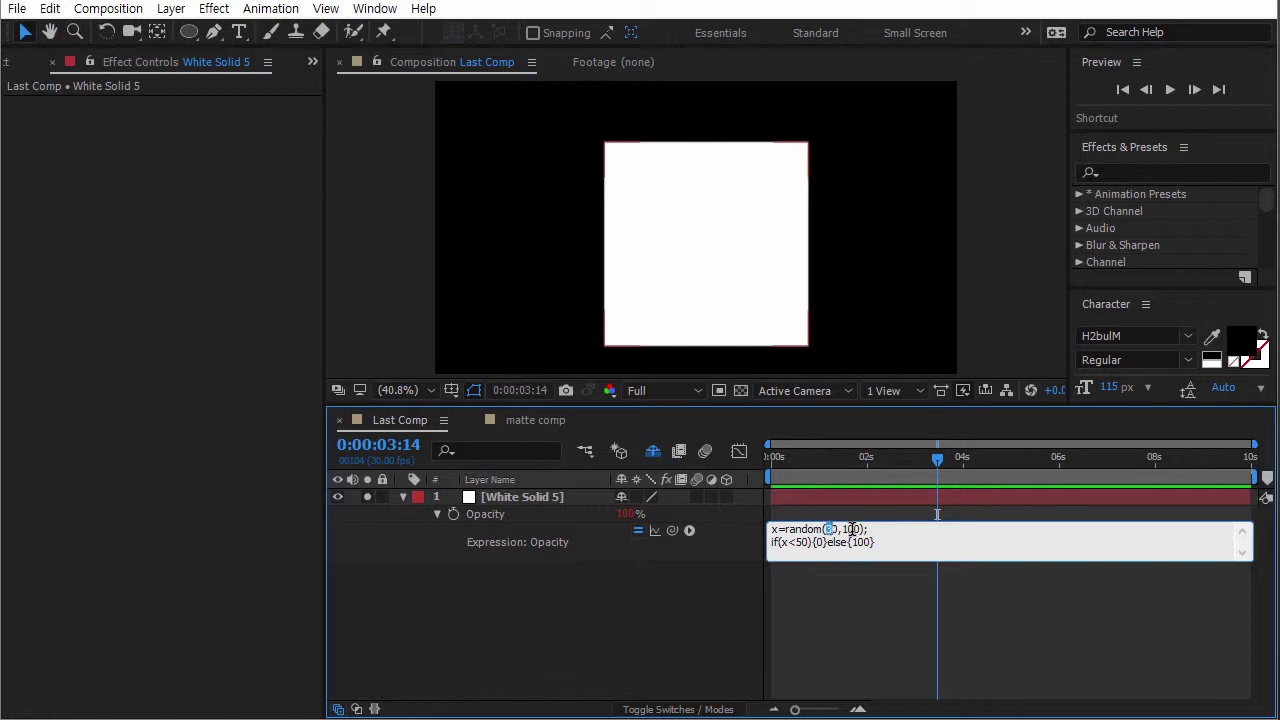
pyautogui.write('40')
pyautogui.click(883, 634)
# Preview from the first frame and scrub the timeline to check the flicker with random(40,100).
pyautogui.click(765, 443)
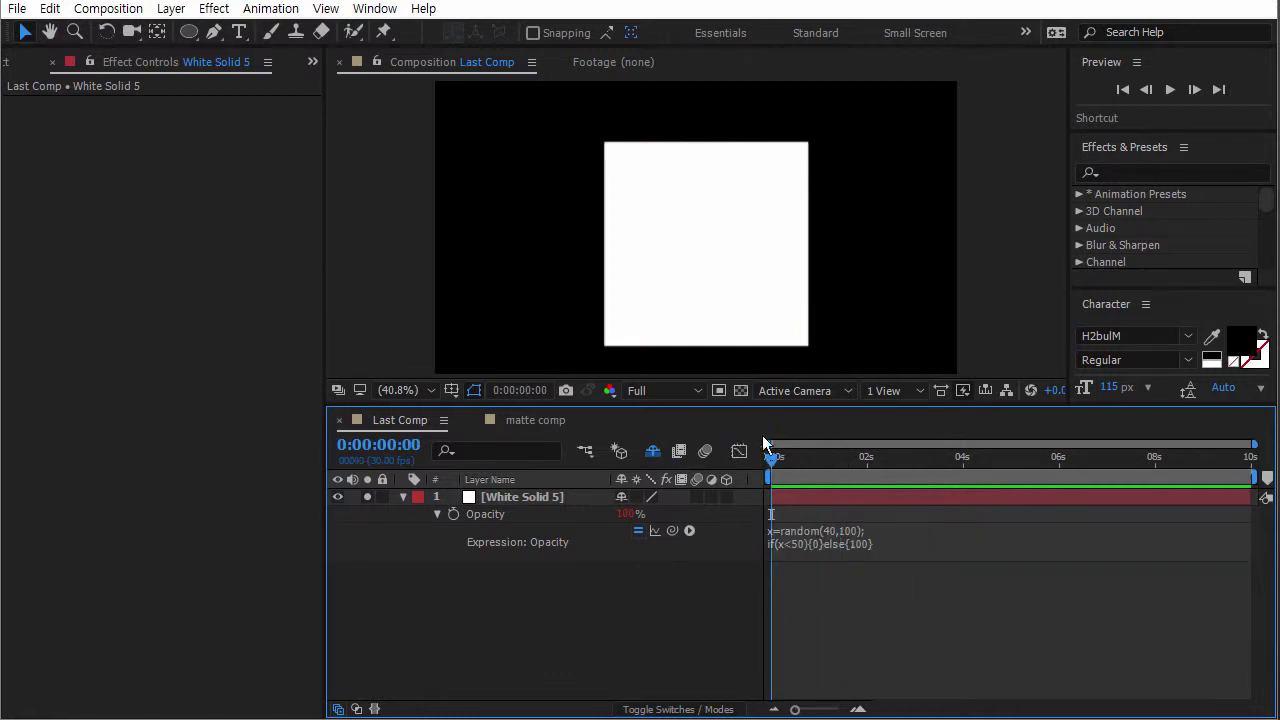
pyautogui.click(1172, 90)
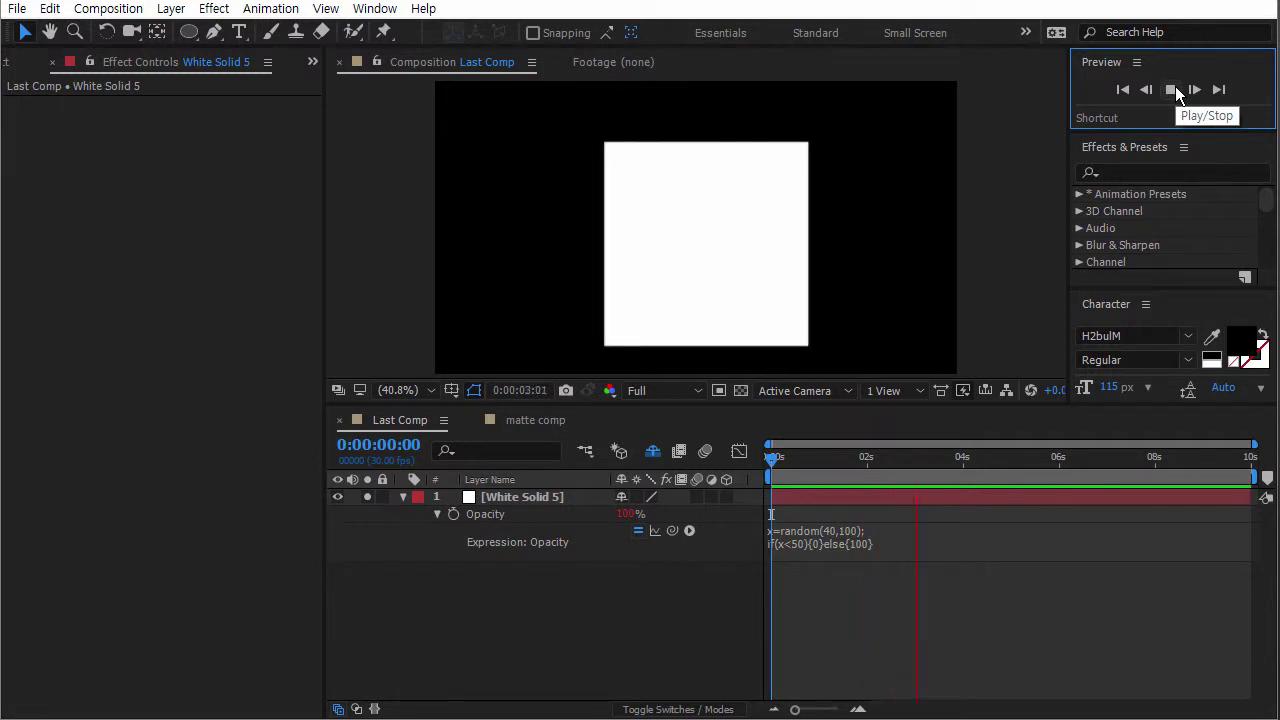
pyautogui.click(1172, 89)
pyautogui.moveTo(892, 460); pyautogui.dragTo(836, 462)
# Change the random range in the opacity expression to a minimum of 0 and a maximum of 70.
pyautogui.click(848, 531)
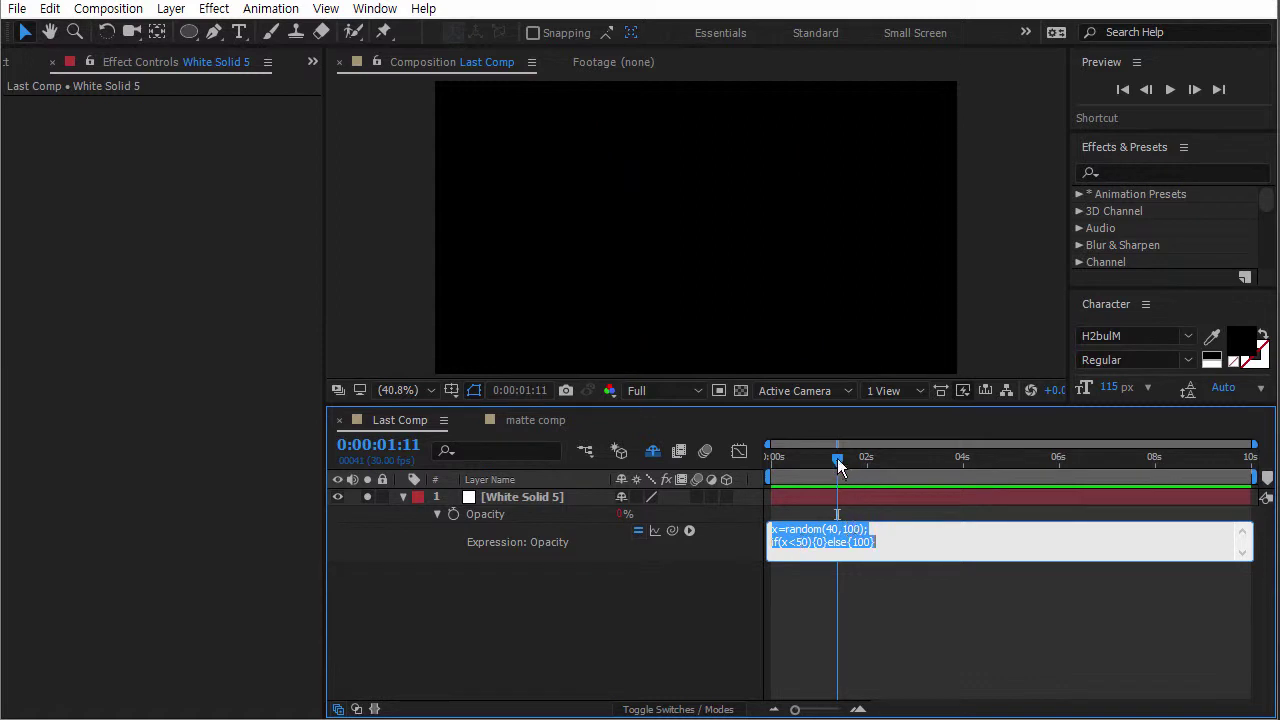
pyautogui.click(861, 534)
pyautogui.press('Left')
pyautogui.press('Left')
pyautogui.press('Left')
pyautogui.press('Left')
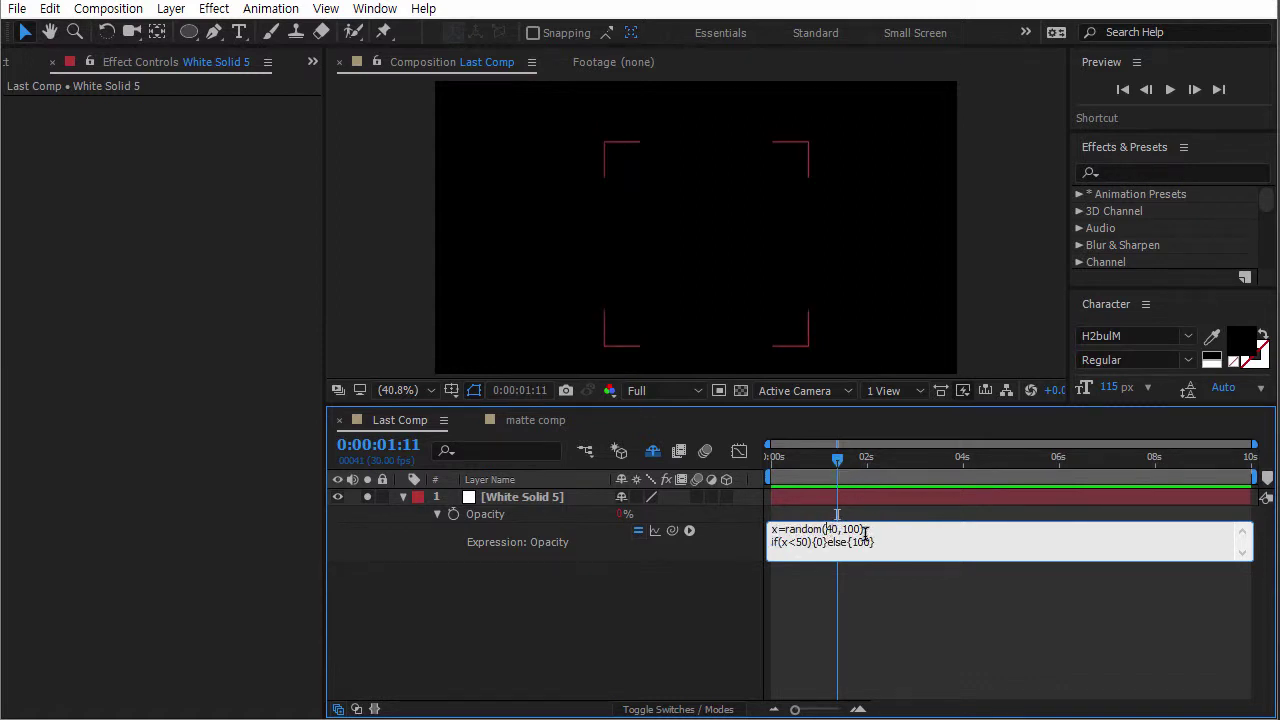
pyautogui.press('Delete')
pyautogui.write('75')
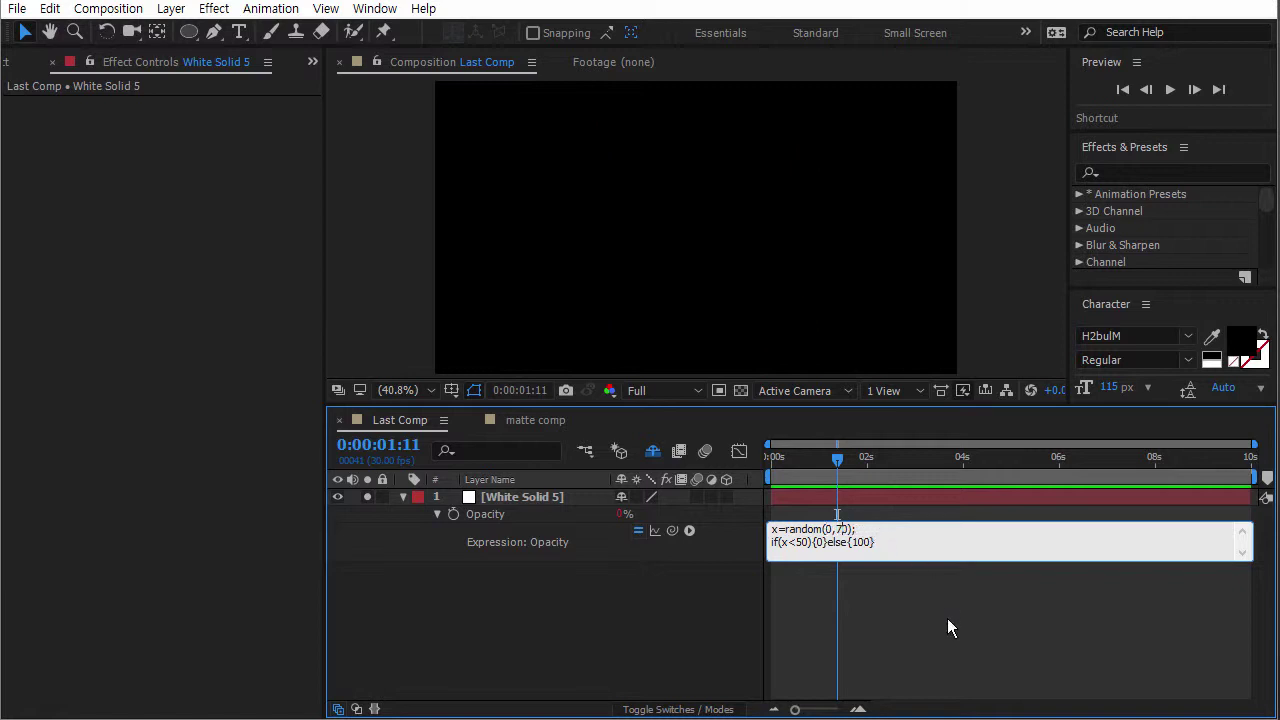
pyautogui.click(949, 613)
# Preview the composition from the first frame to check the flicker with random(0,70).
pyautogui.press('Home')
pyautogui.click(1169, 89)
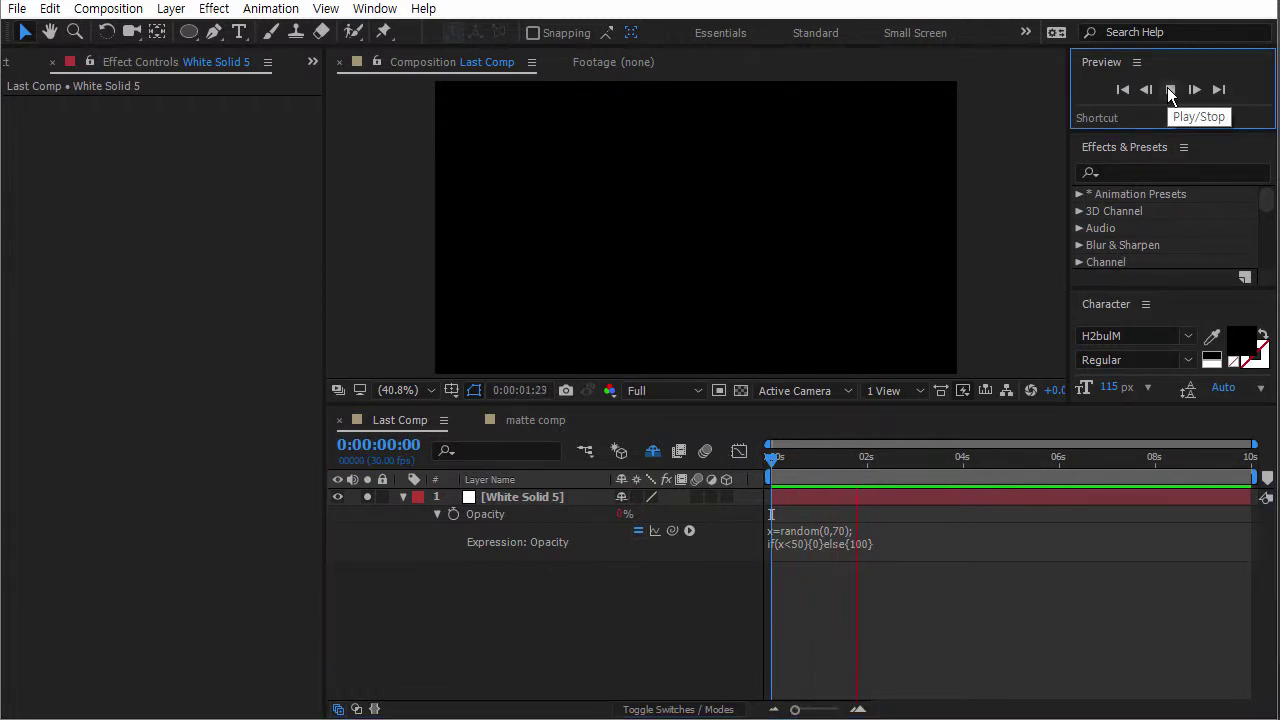
pyautogui.click(1169, 89)
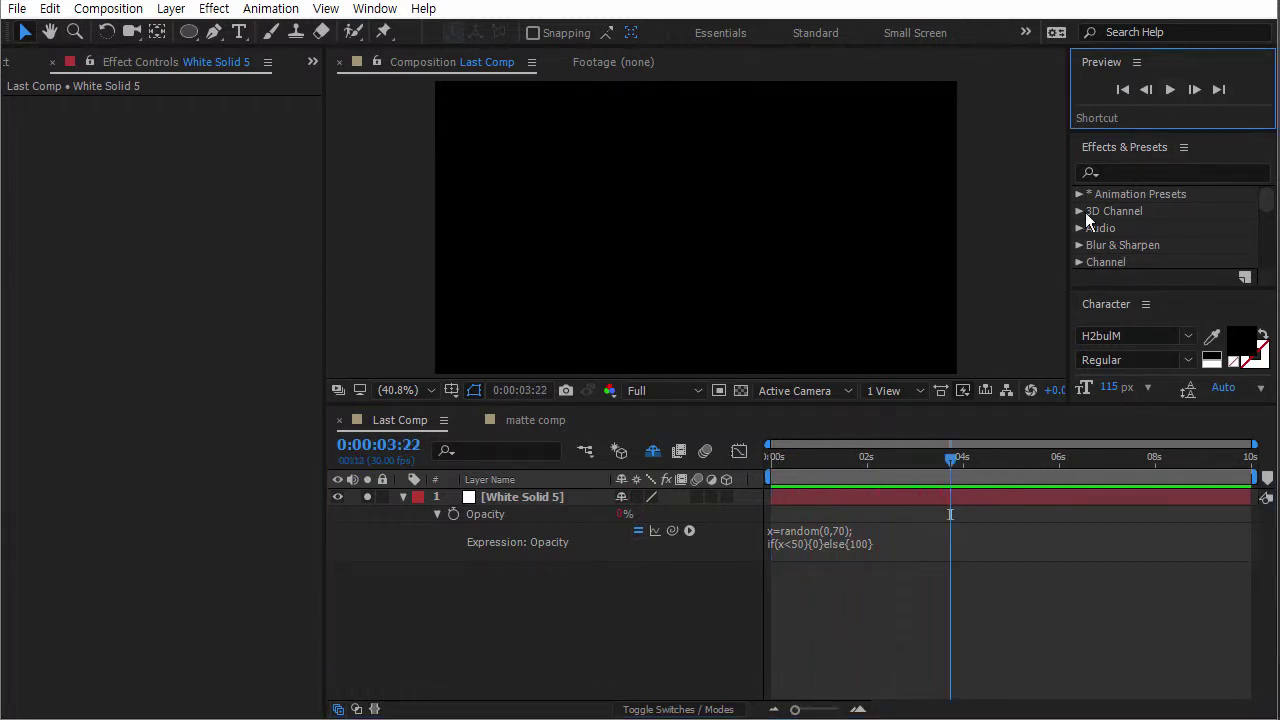
# Change the maximum in the opacity expression to 60 so its first line reads x=random(0,60);.
pyautogui.click(847, 546)
pyautogui.click(838, 529)
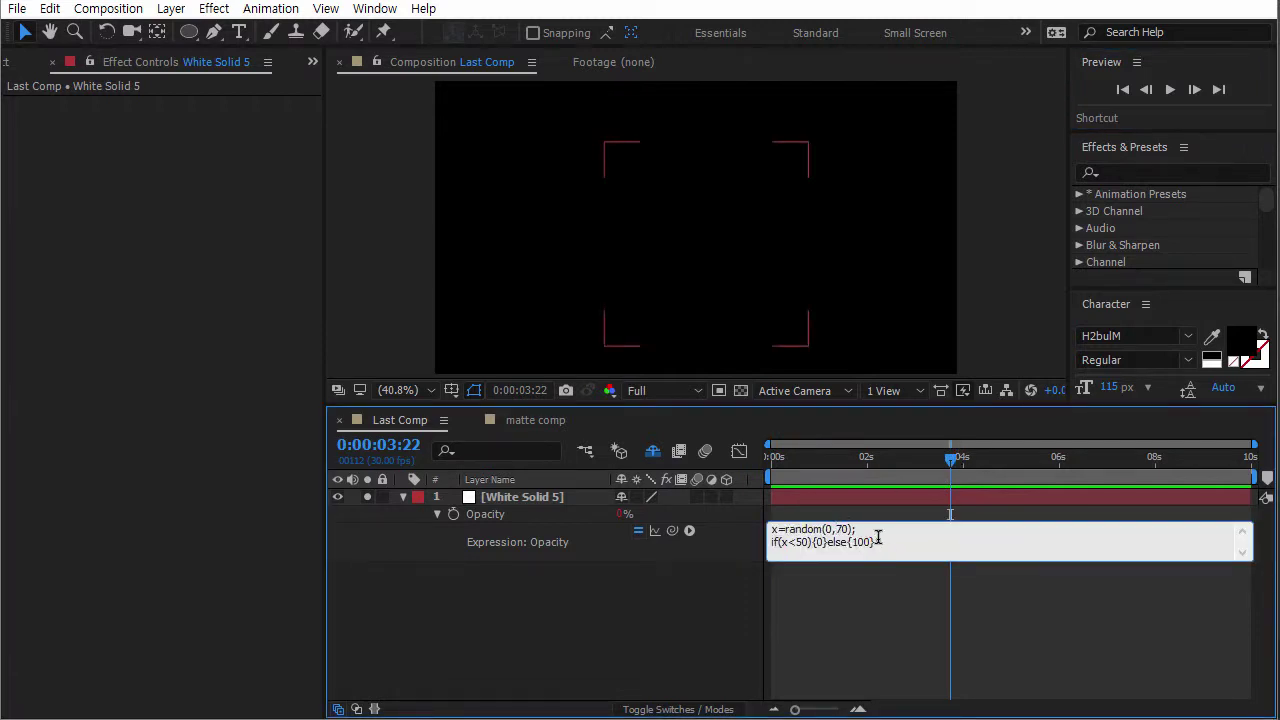
pyautogui.write('0')
pyautogui.click(840, 482)
# Preview the composition from the first frame to check the flicker with random(0,60).
pyautogui.press('Home')
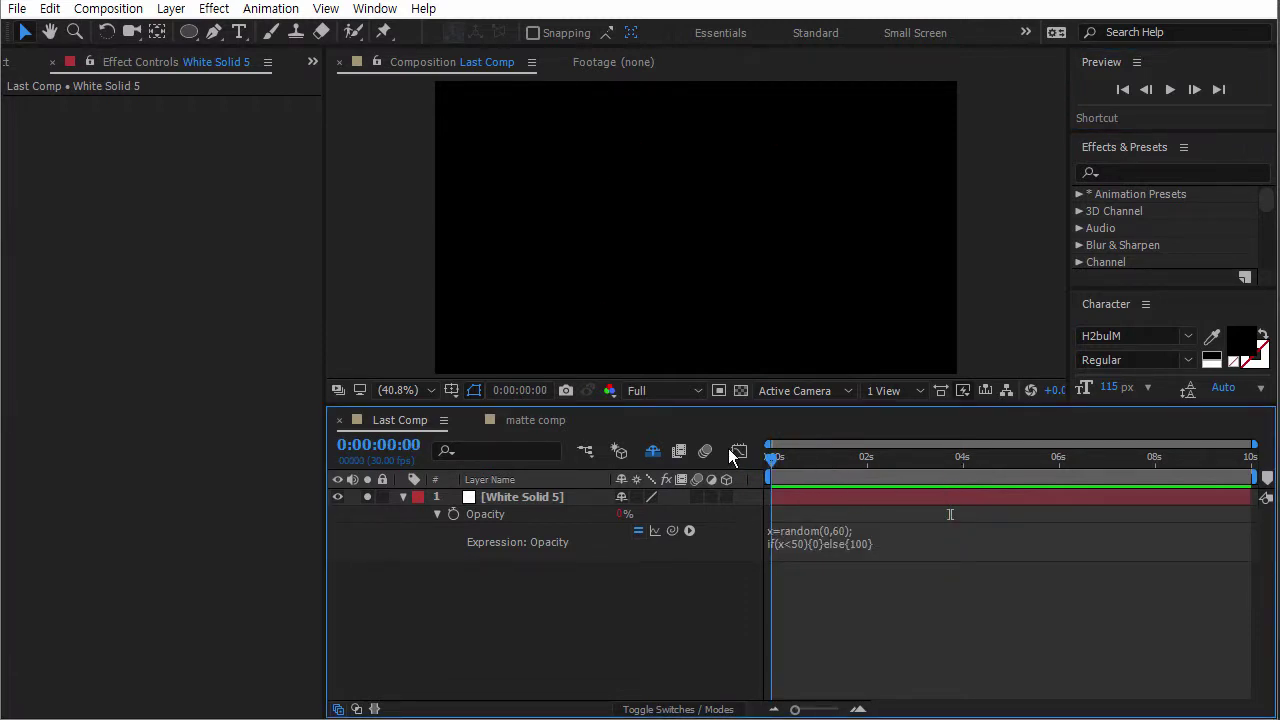
pyautogui.click(1170, 89)
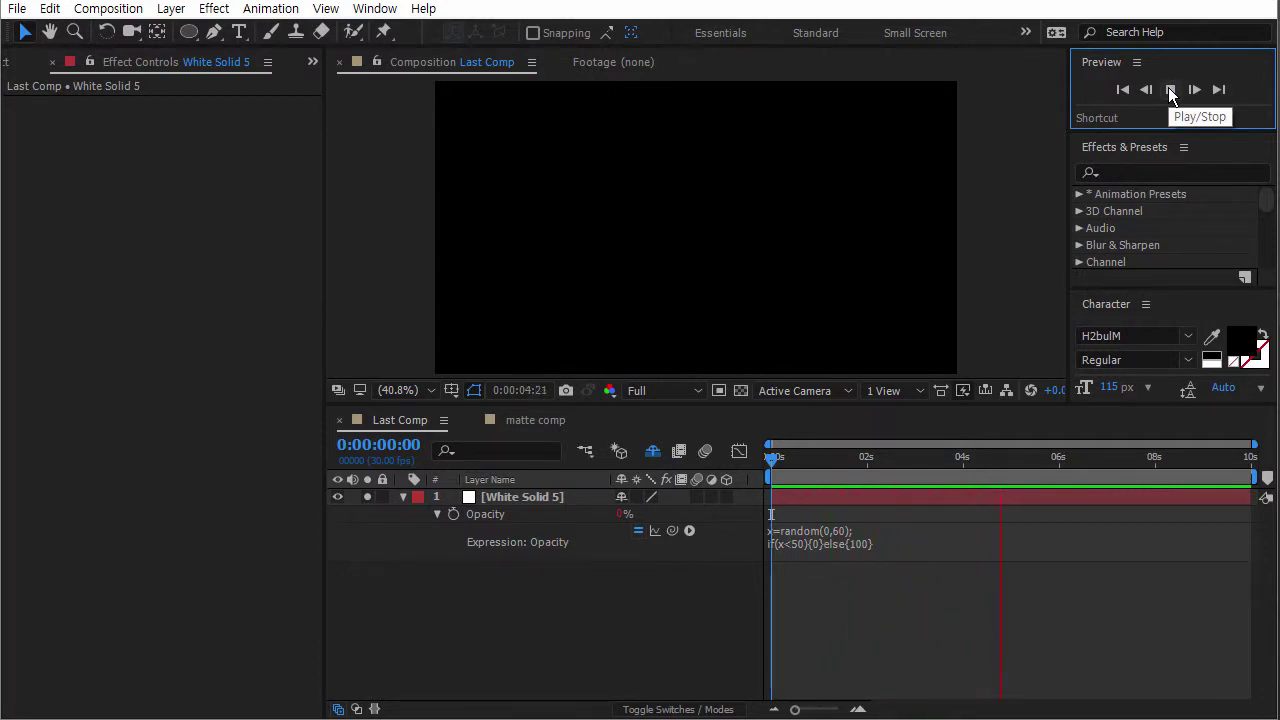
pyautogui.click(1169, 89)
# Set the random range in White Solid 5's opacity expression to 40,100.
pyautogui.click(826, 530)
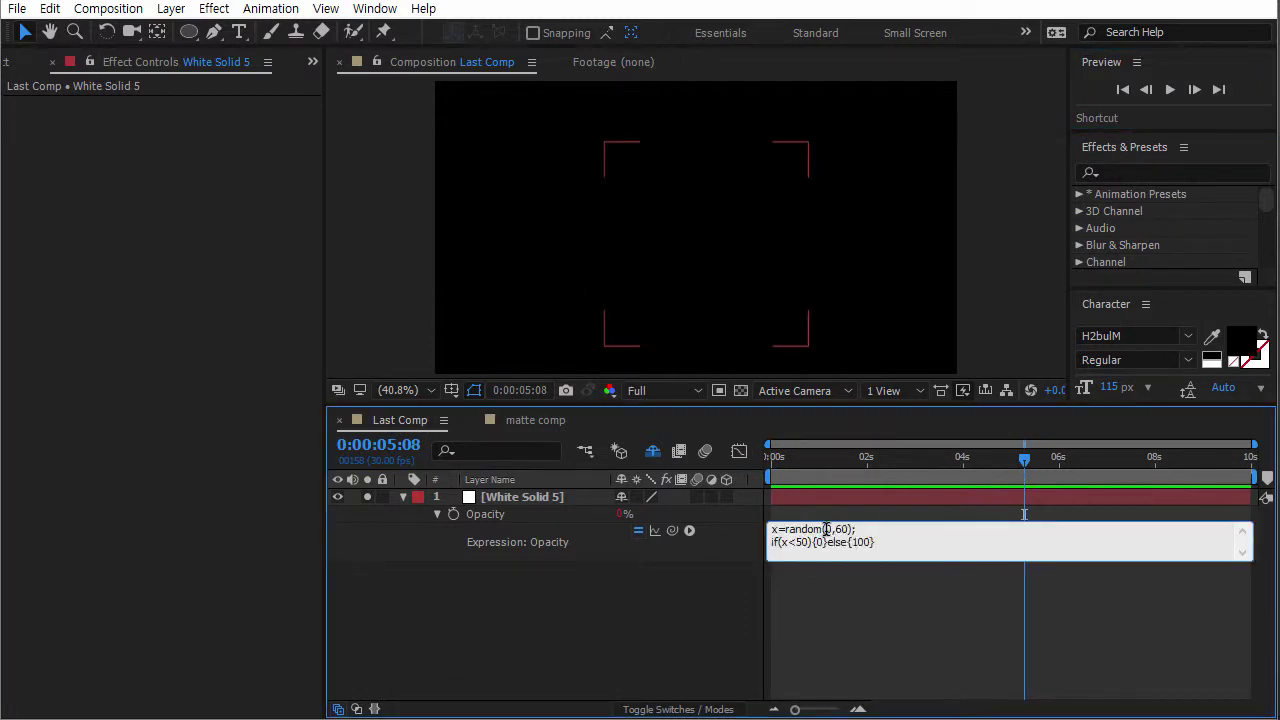
pyautogui.doubleClick(826, 530)
pyautogui.write('40,100')
pyautogui.click(893, 634)
# Scrub the first three seconds of the timeline and preview from the start to check the solid's flicker.
pyautogui.moveTo(787, 456); pyautogui.dragTo(917, 458)
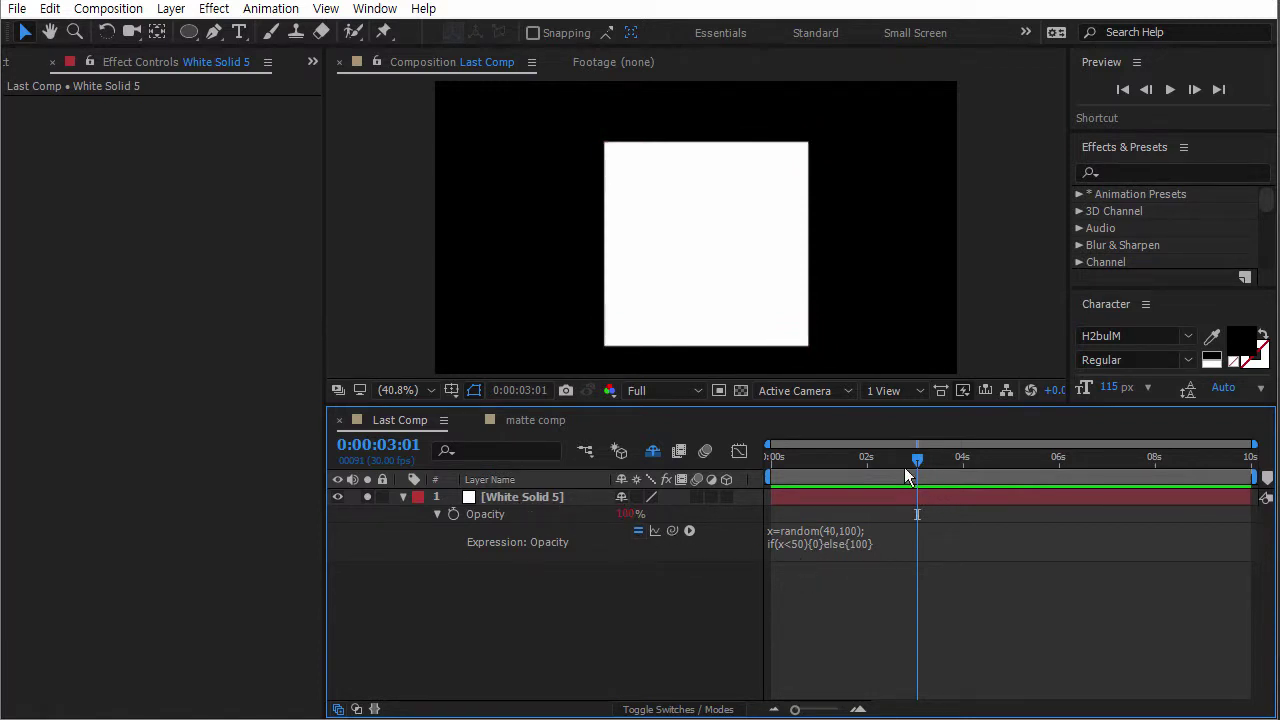
pyautogui.moveTo(904, 464); pyautogui.dragTo(769, 459)
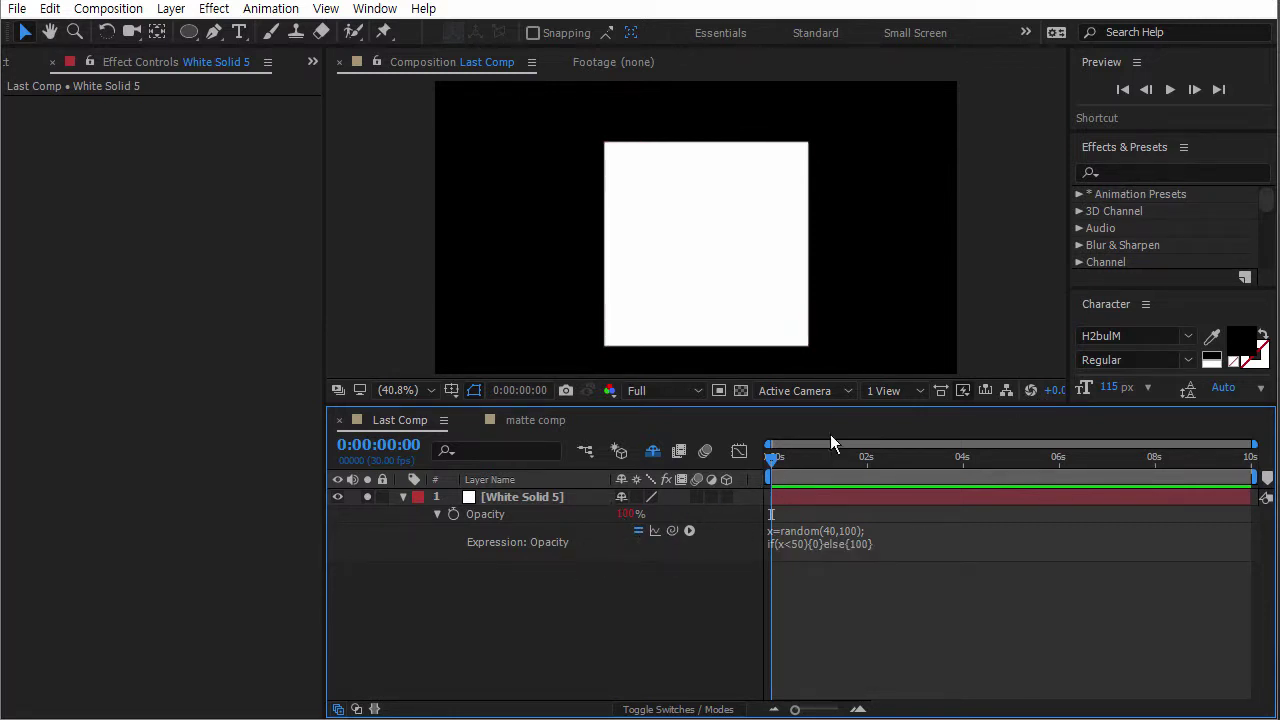
pyautogui.click(1170, 89)
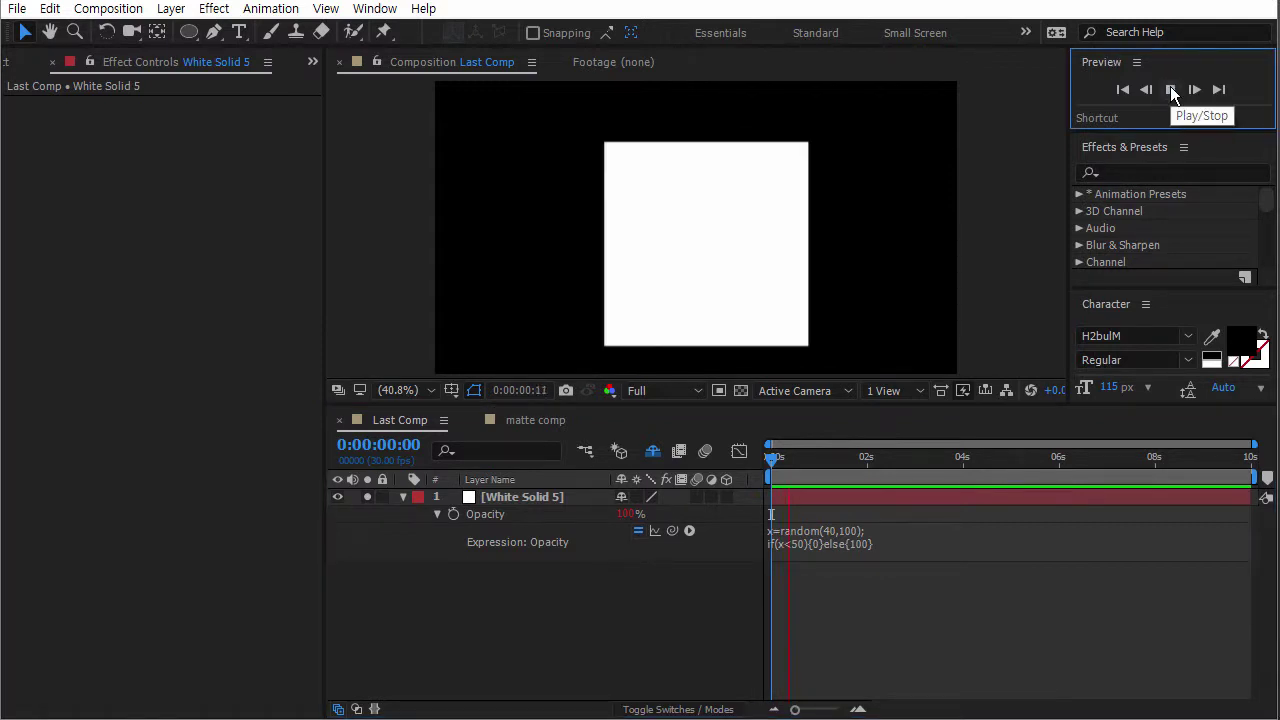
pyautogui.click(1170, 89)
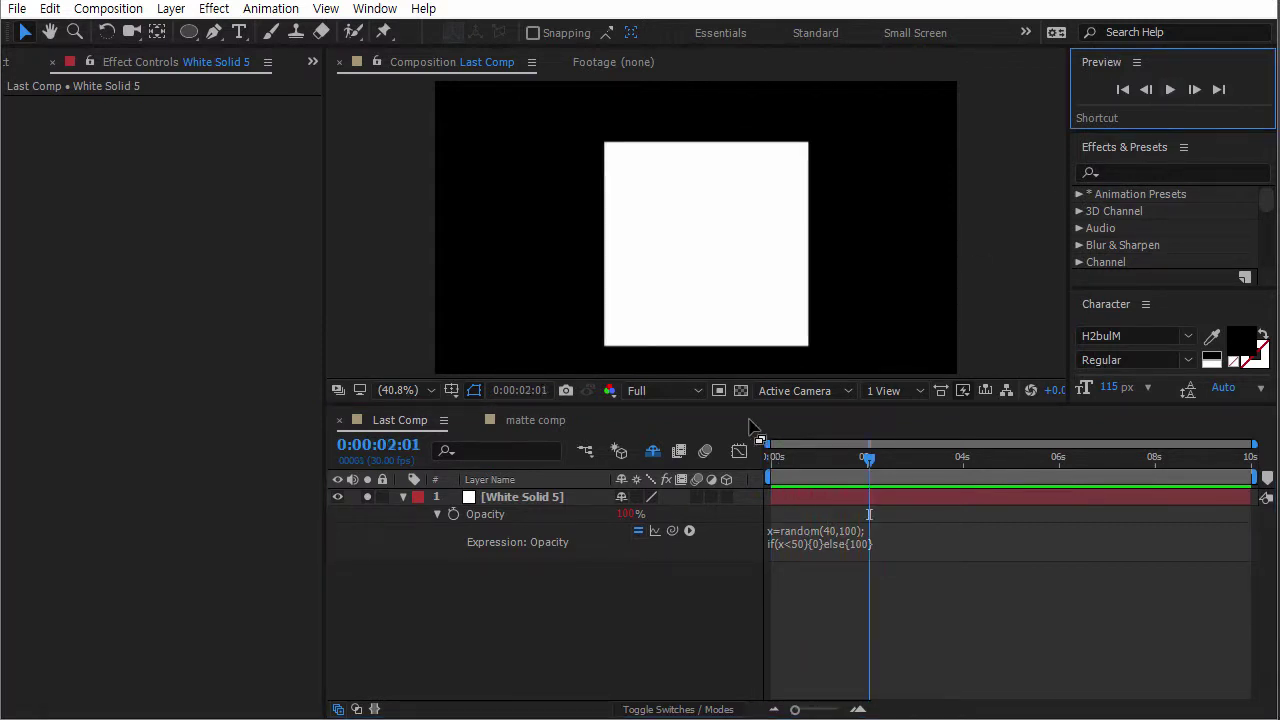
# Copy both lines of White Solid 5's opacity expression.
pyautogui.click(897, 548)
pyautogui.click(897, 548)
pyautogui.moveTo(917, 549); pyautogui.dragTo(766, 529)
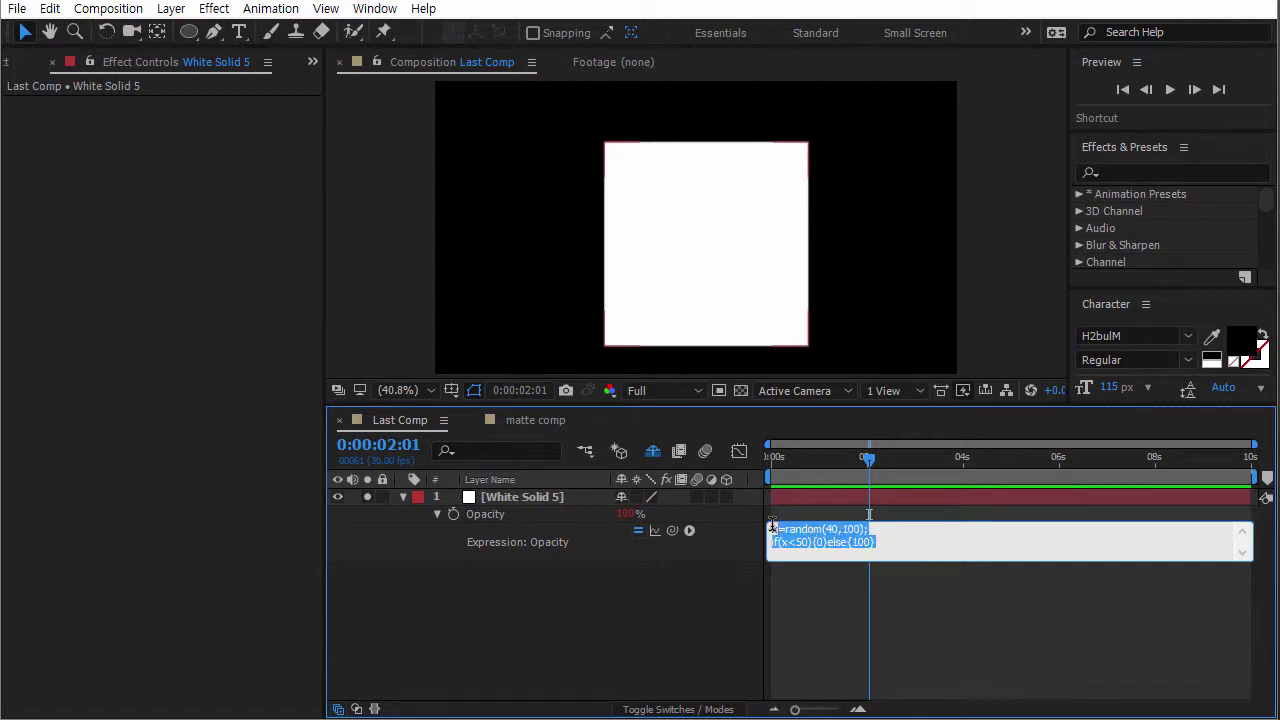
pyautogui.click(535, 518)
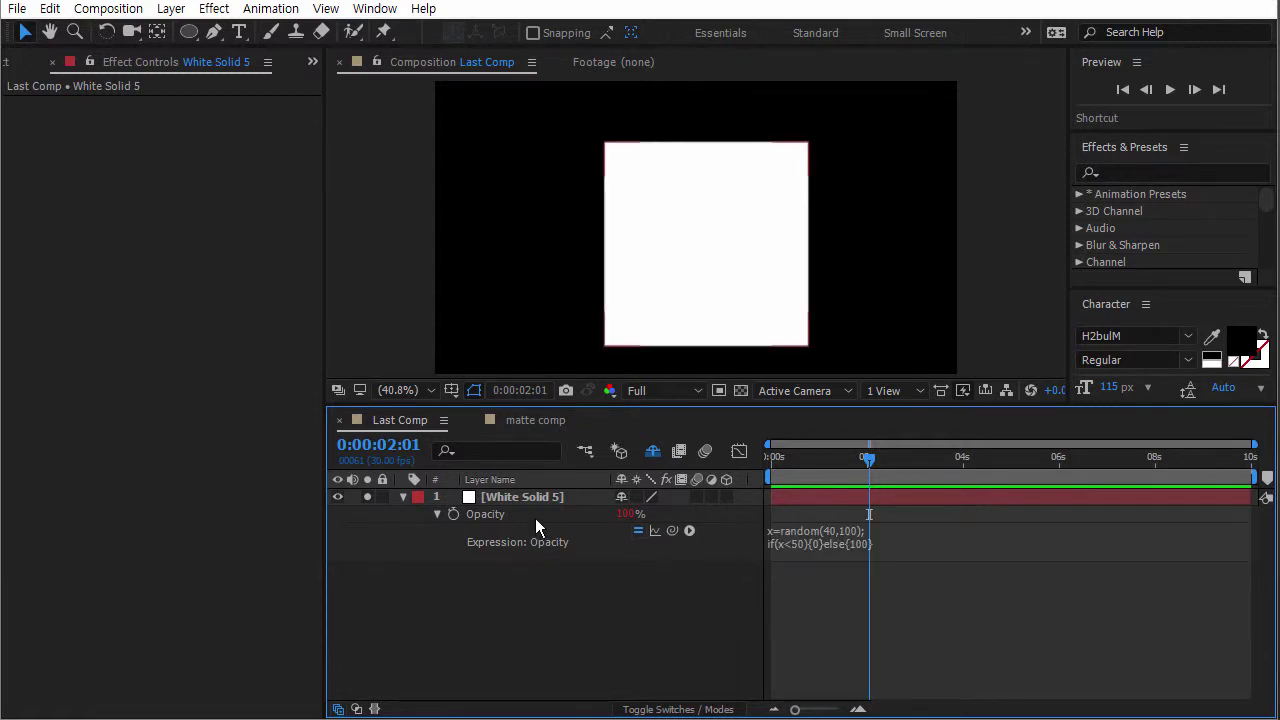
# Delete White Solid 5, show the hidden shy layers of Last Comp and return to the first frame.
pyautogui.click(536, 500)
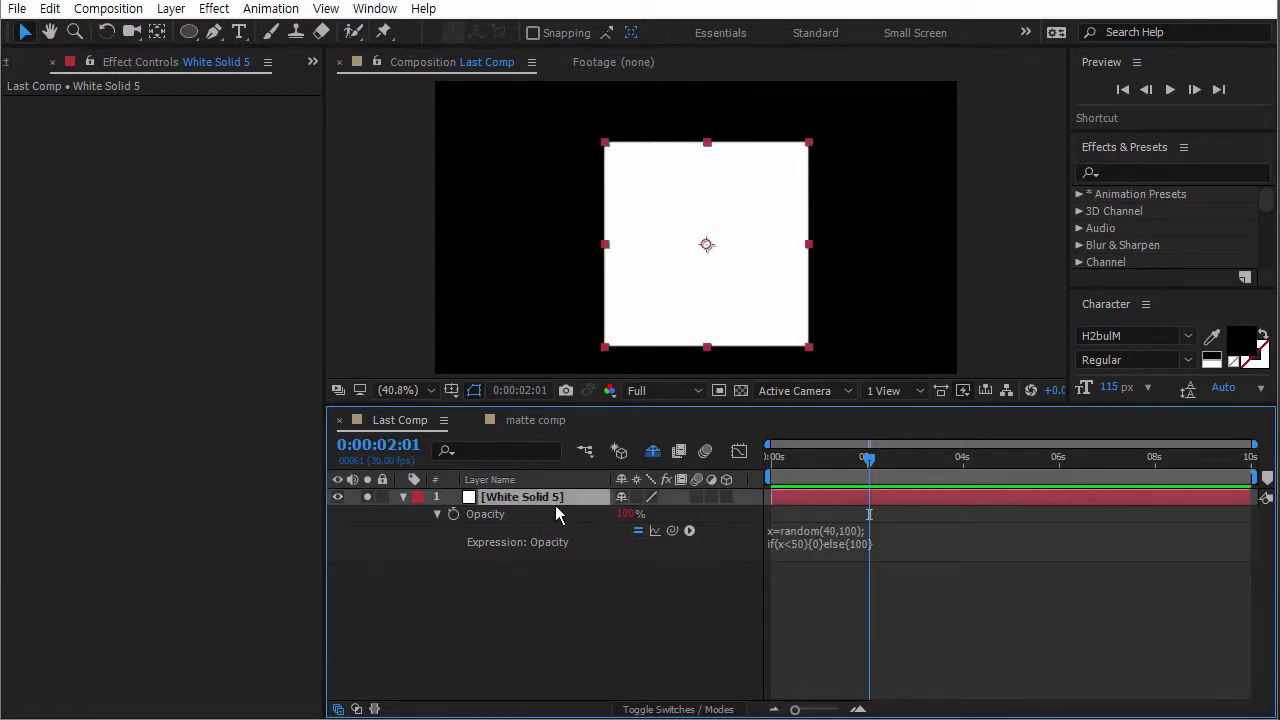
pyautogui.press('Delete')
pyautogui.click(655, 452)
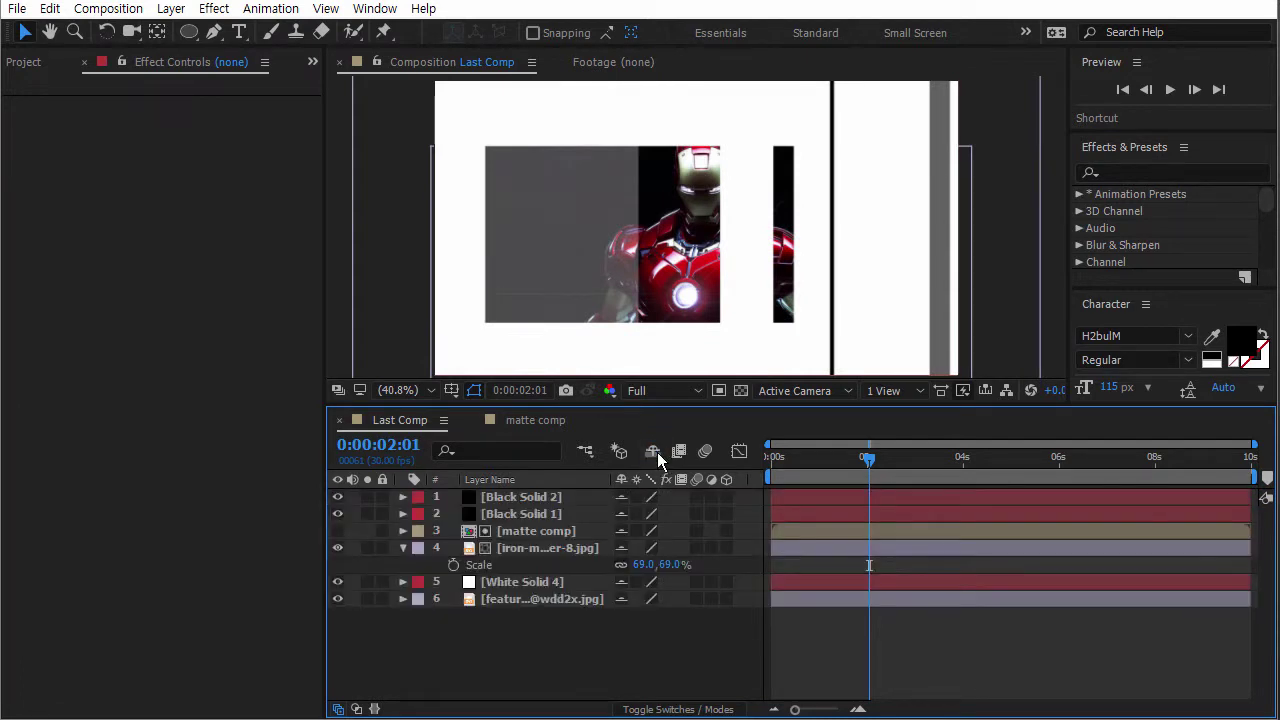
pyautogui.moveTo(868, 458); pyautogui.dragTo(772, 466)
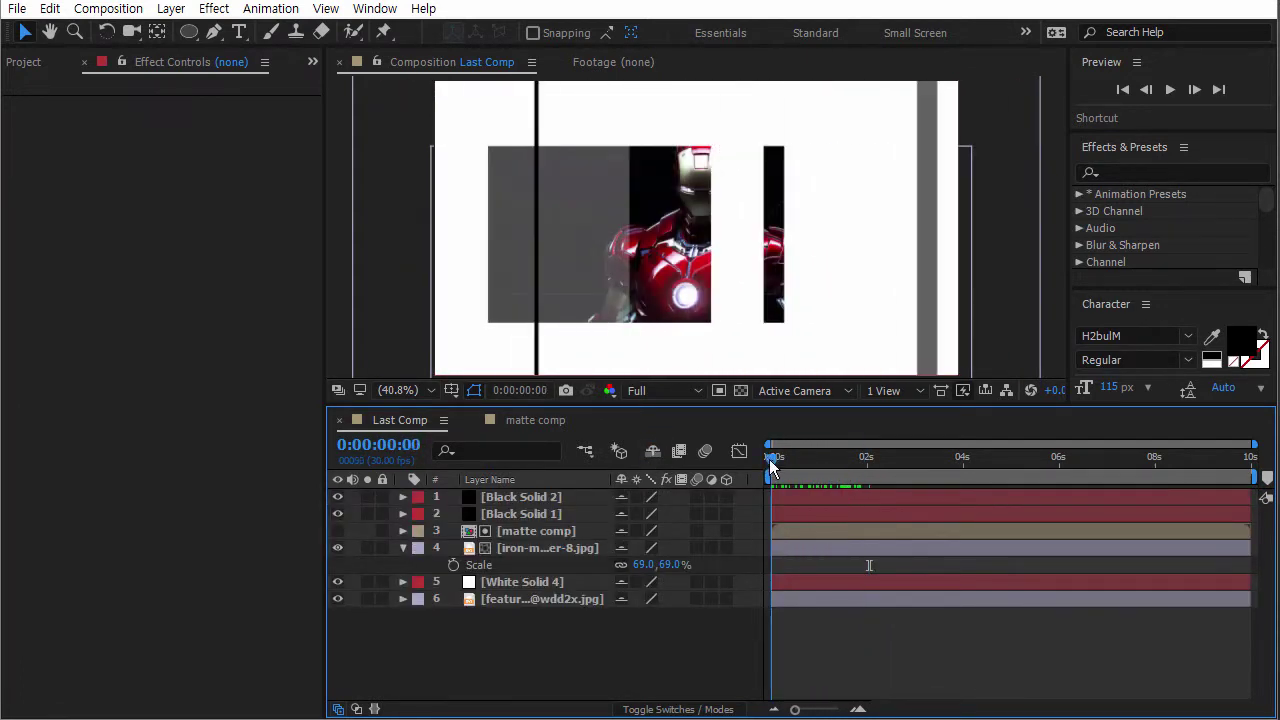
# Add the opacity expression x=random(40,100); if(x<50){0}else{100} to the iron-man image layer.
pyautogui.click(540, 548)
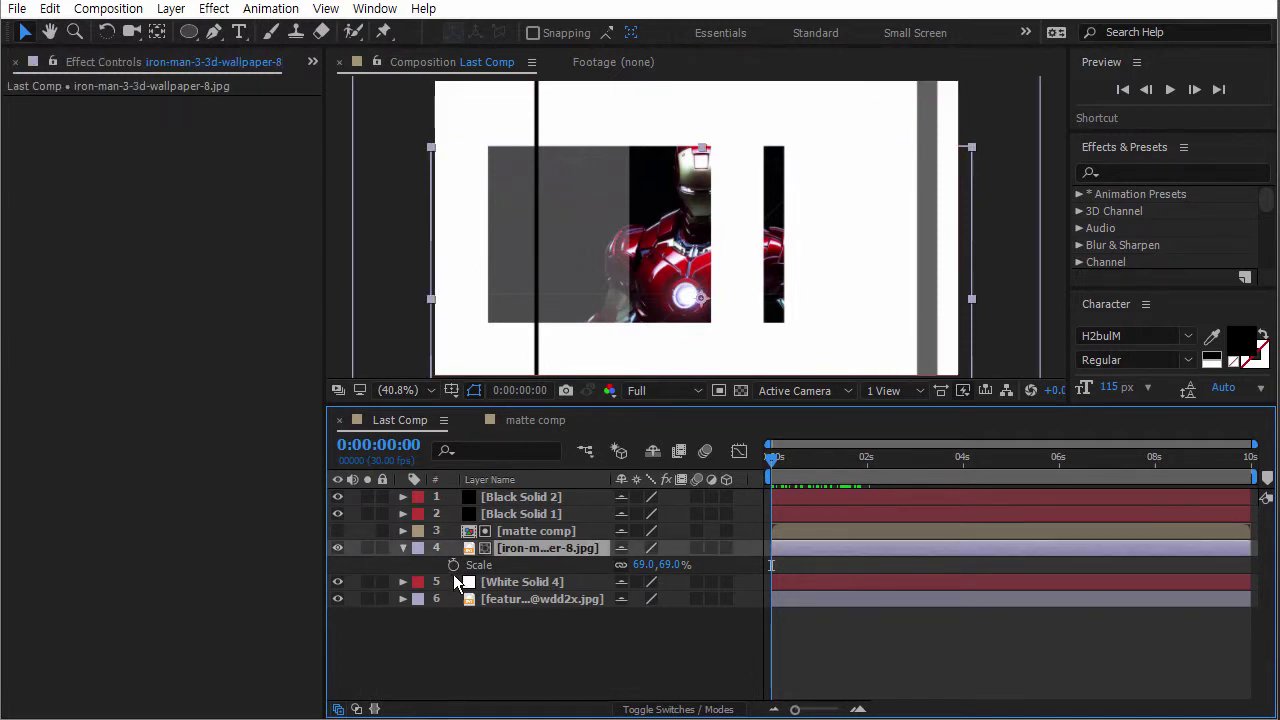
pyautogui.press('t')
pyautogui.moveTo(625, 568)
pyautogui.mouseDown()
pyautogui.moveTo(524, 551)
pyautogui.moveTo(629, 563)
pyautogui.mouseUp()
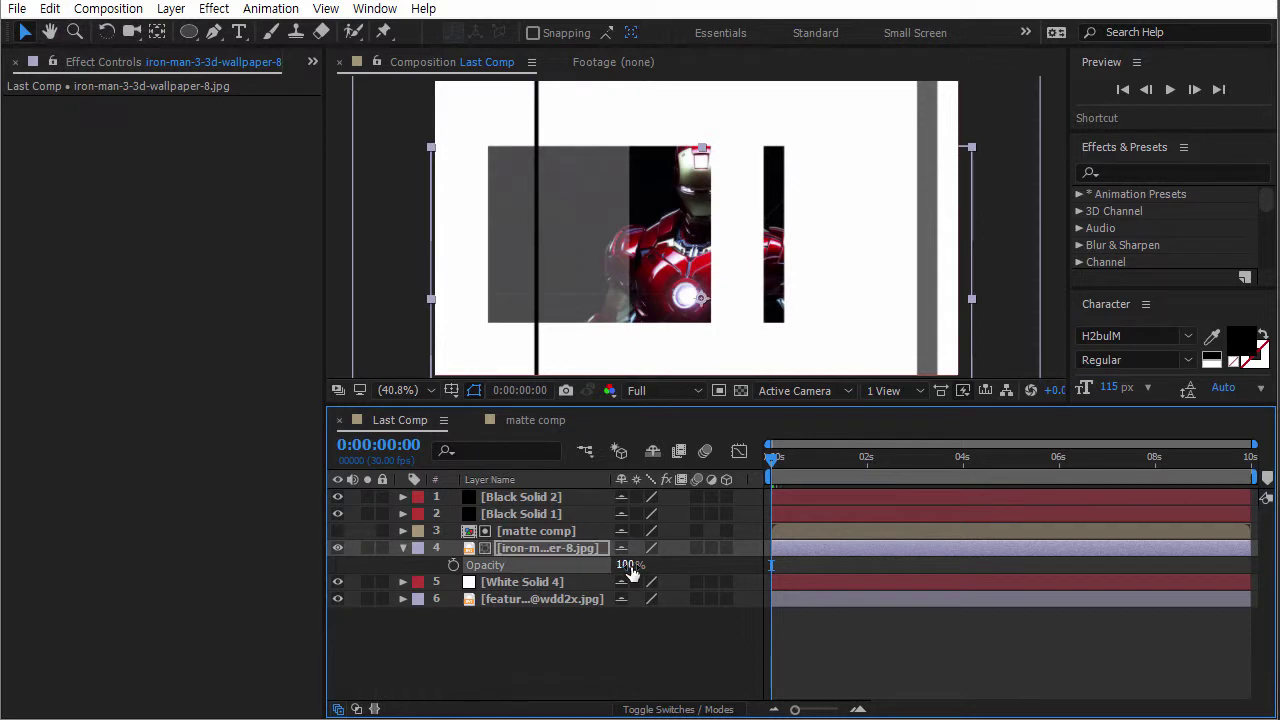
pyautogui.keyDown('alt'); pyautogui.click(452, 566); pyautogui.keyUp('alt')
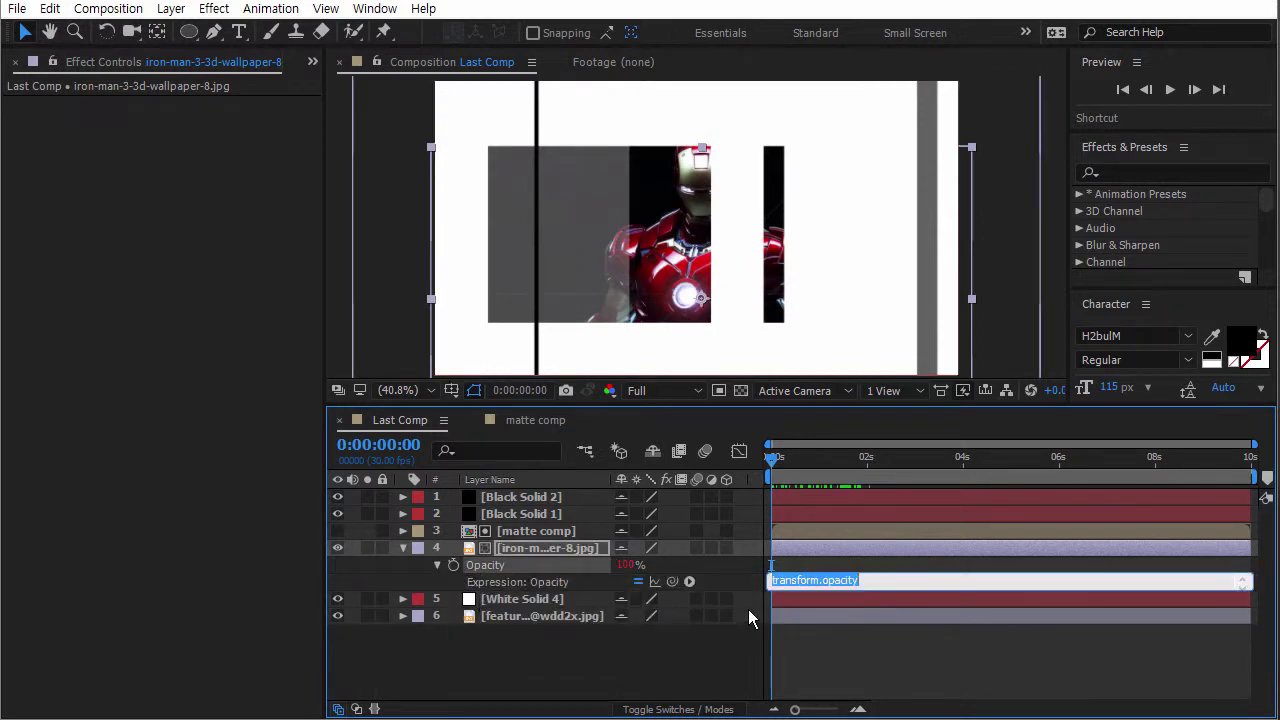
pyautogui.write('if(x<50){0}else{100}')
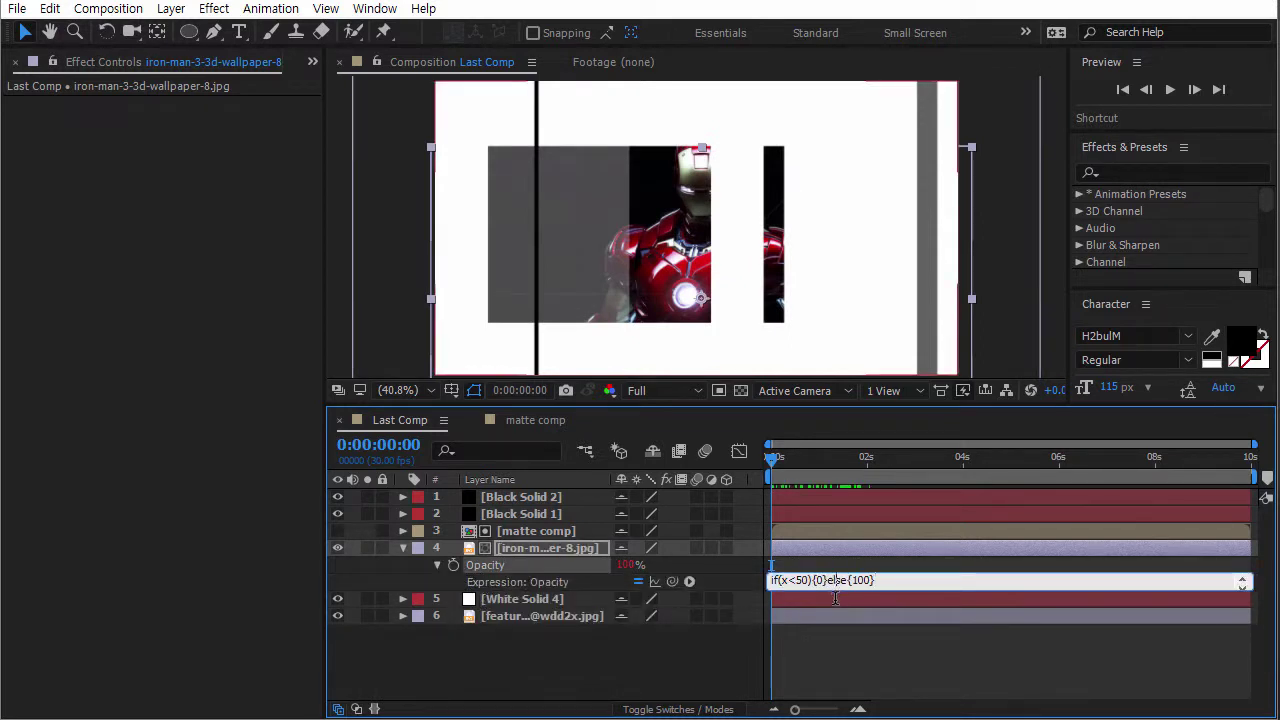
pyautogui.write('x=random(40,100);')
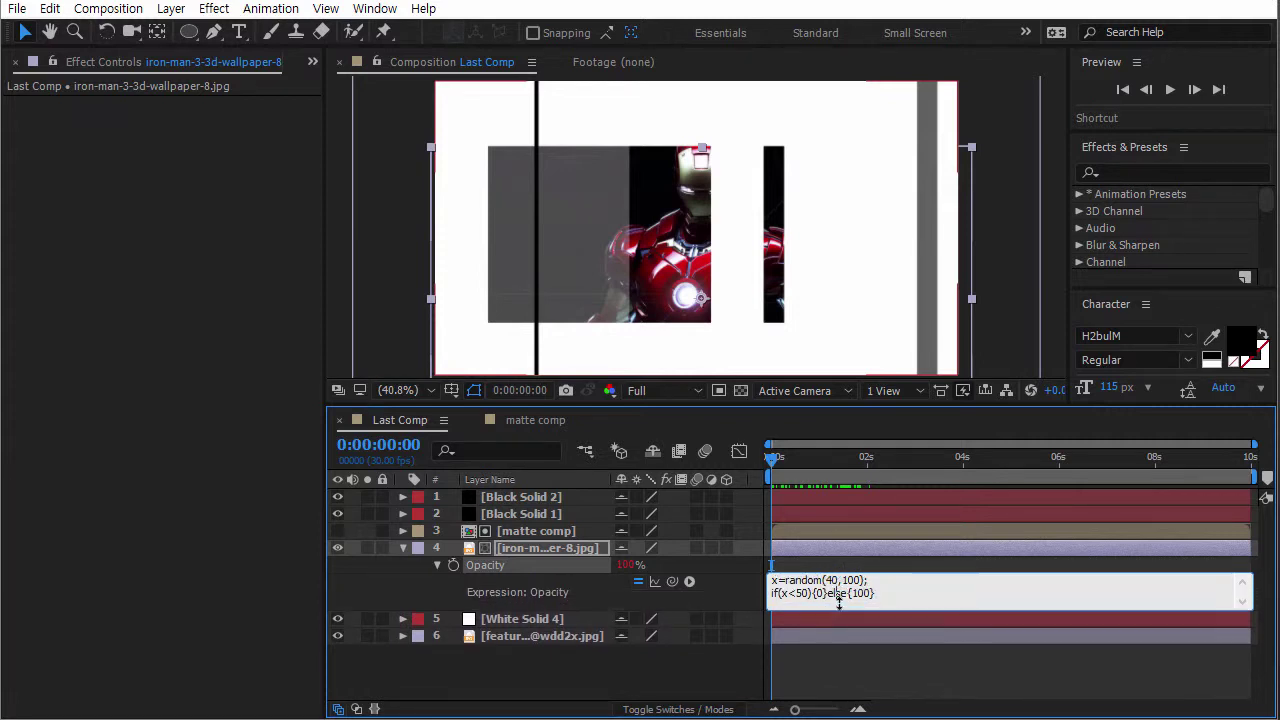
pyautogui.click(826, 648)
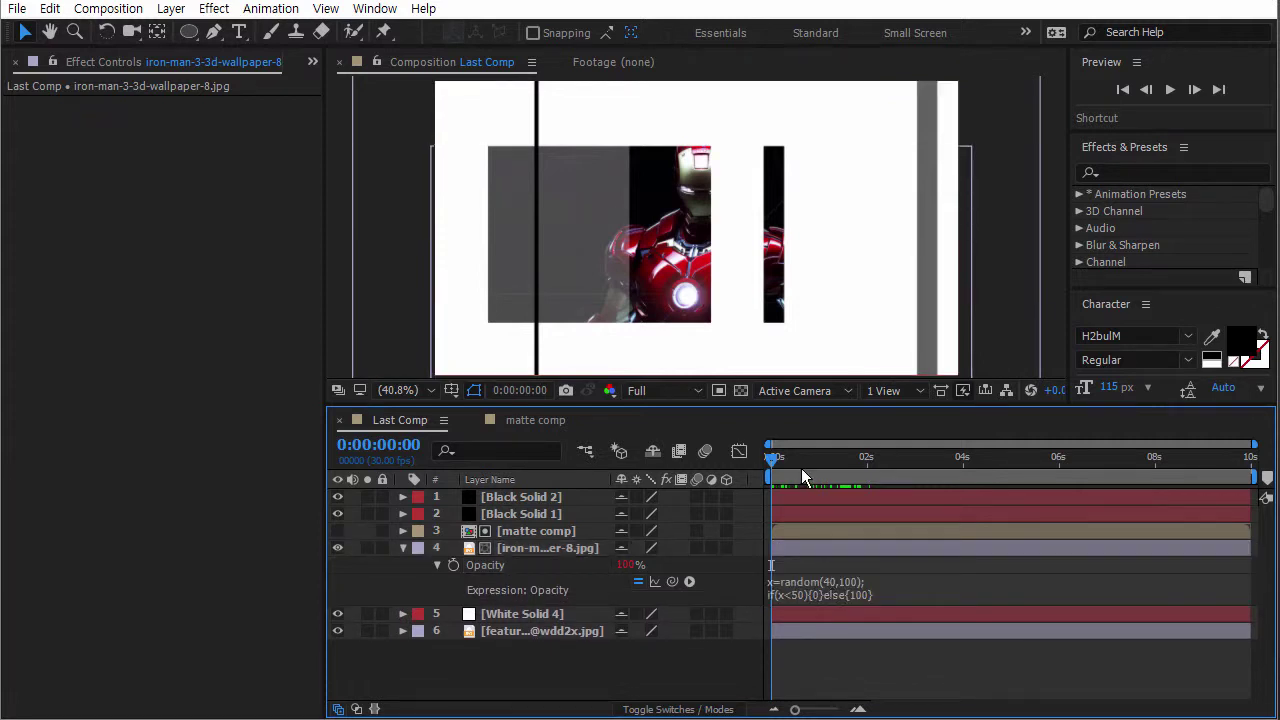
# Preview the iron-man layer's flicker with White Solid 4 visible and again with it temporarily hidden.
pyautogui.click(1170, 89)
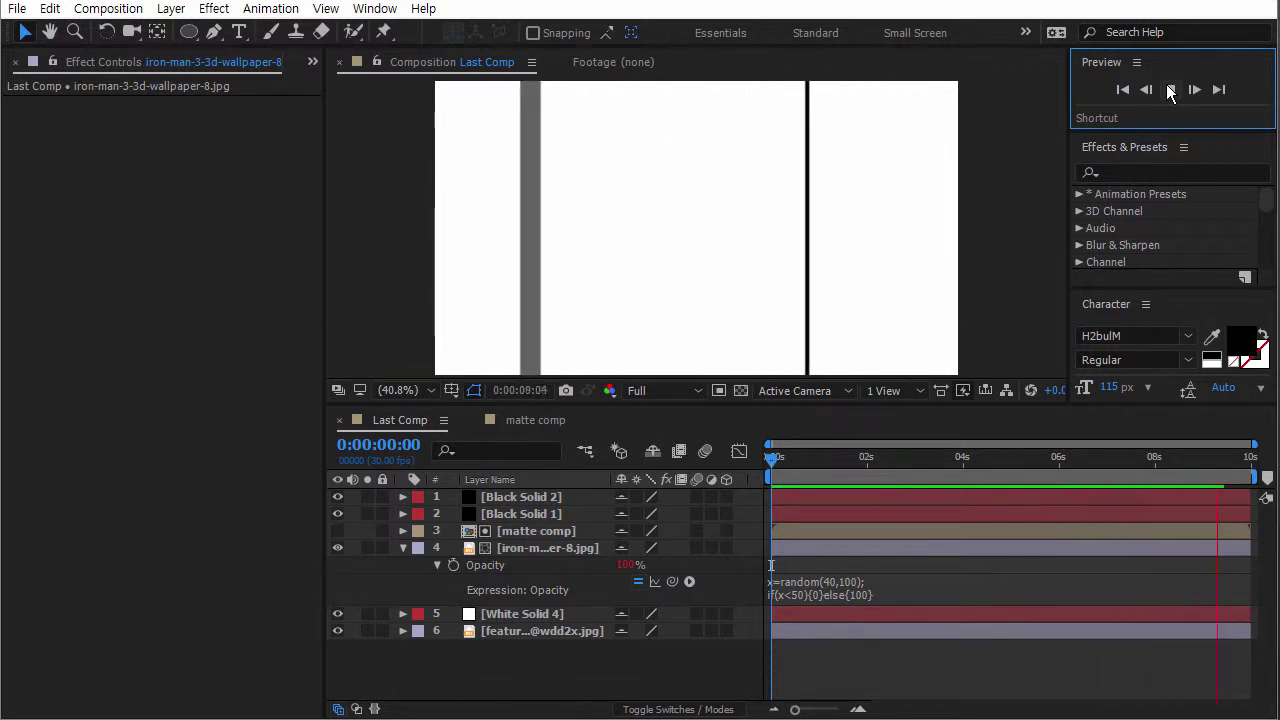
pyautogui.click(1170, 92)
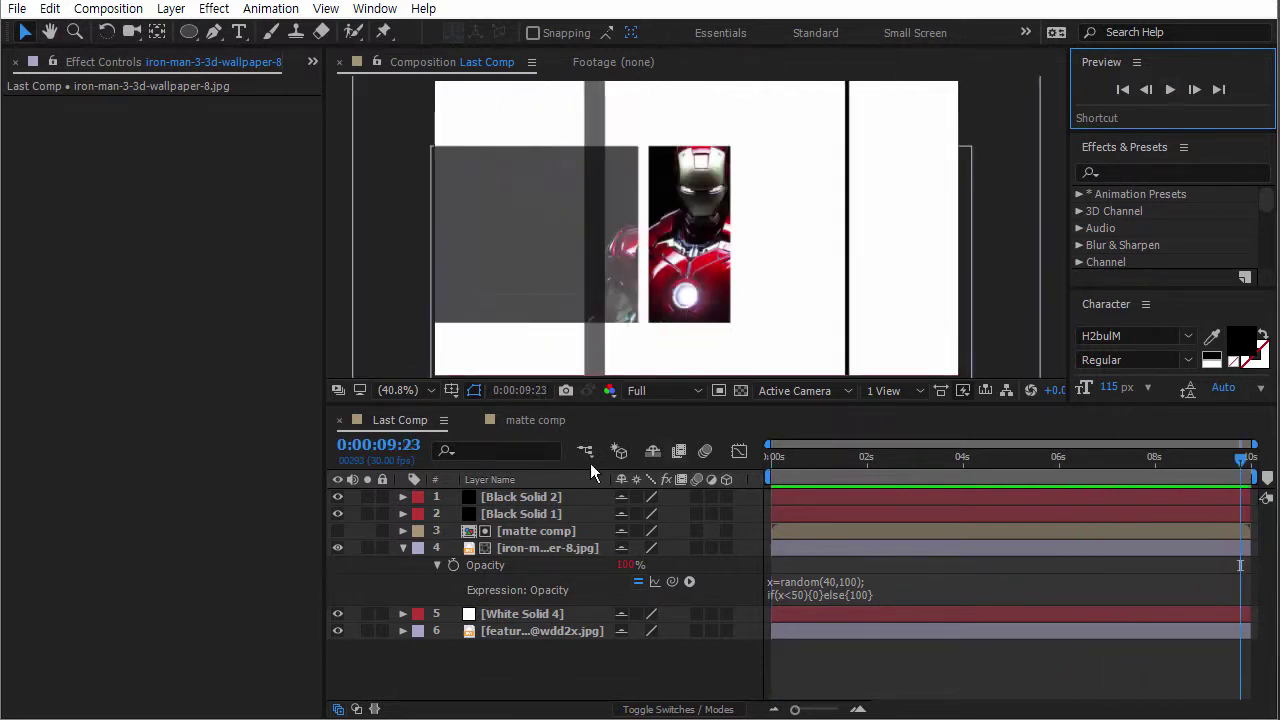
pyautogui.click(339, 614)
pyautogui.click(1168, 90)
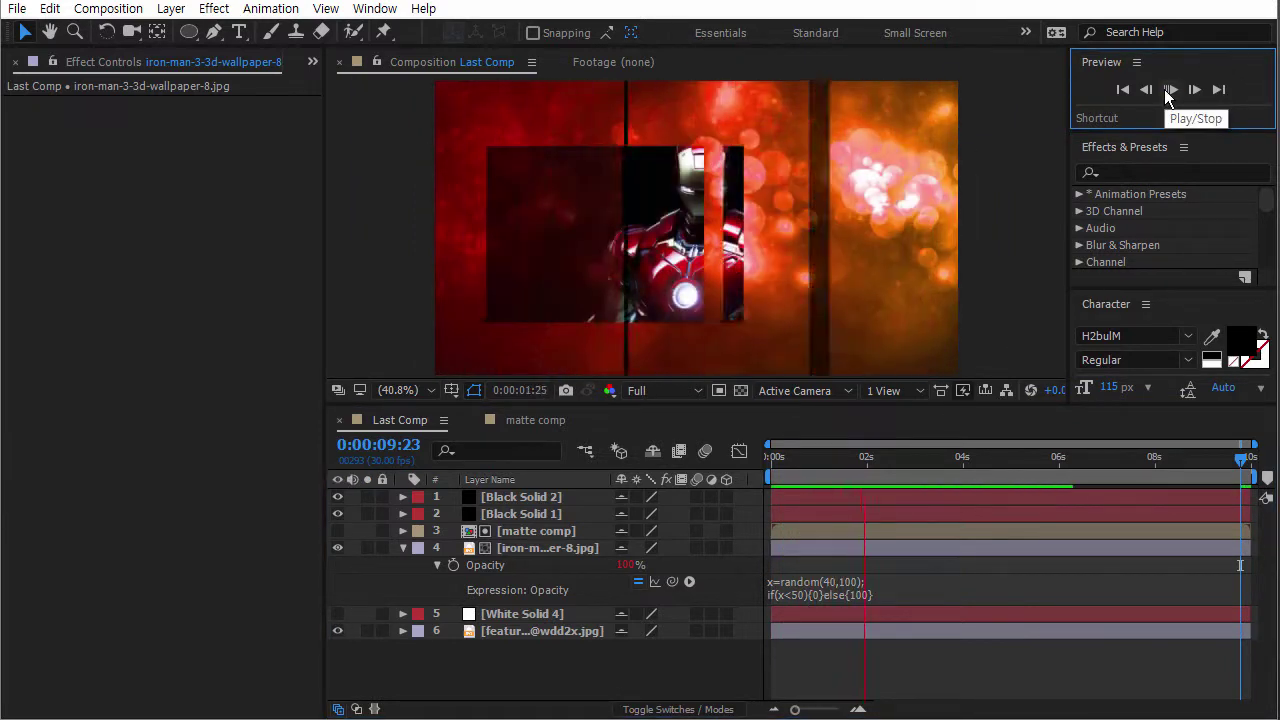
pyautogui.click(1168, 90)
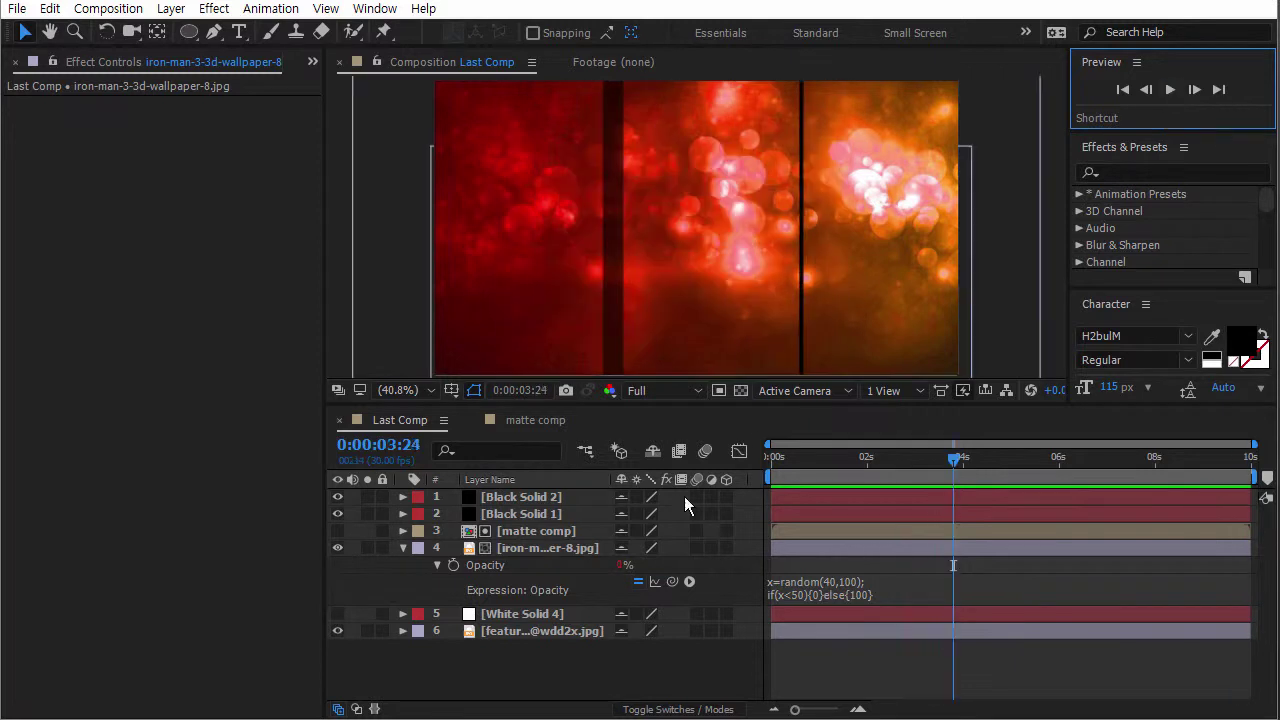
pyautogui.click(337, 614)
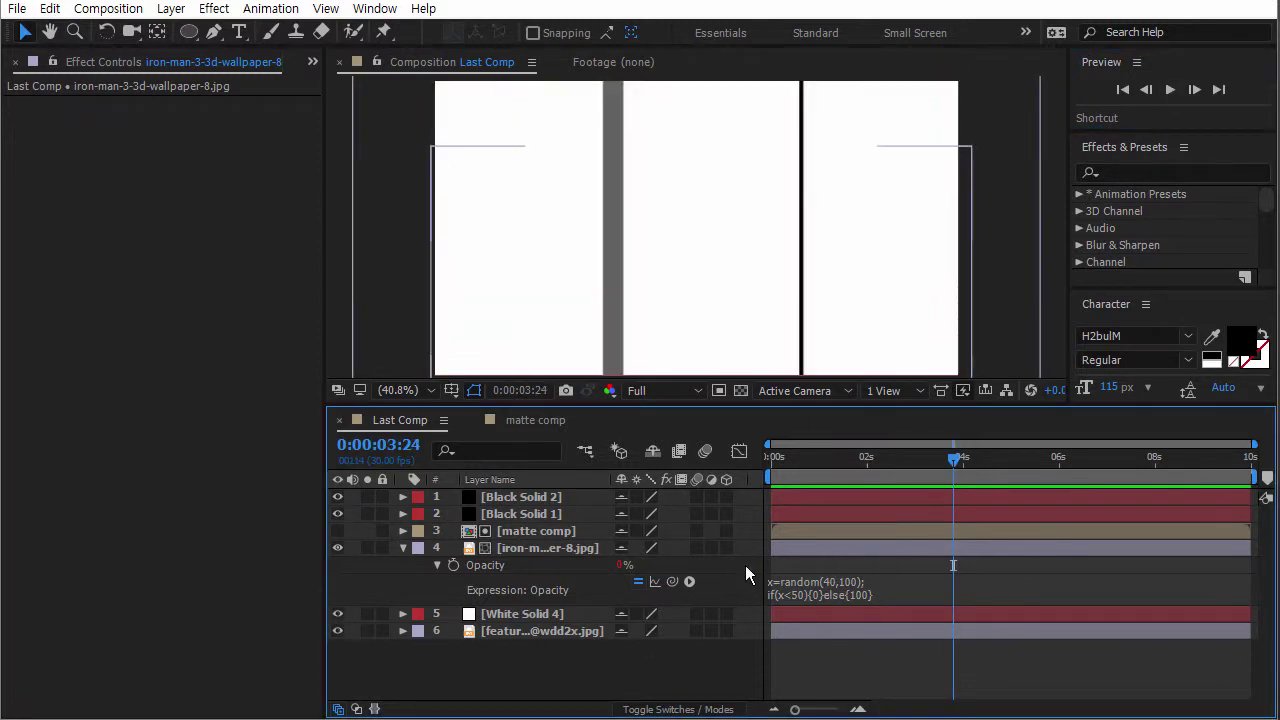
# Change the minimum in the iron-man layer's opacity expression to 30 so its first line reads x=random(30,100);.
pyautogui.click(831, 581)
pyautogui.click(830, 580)
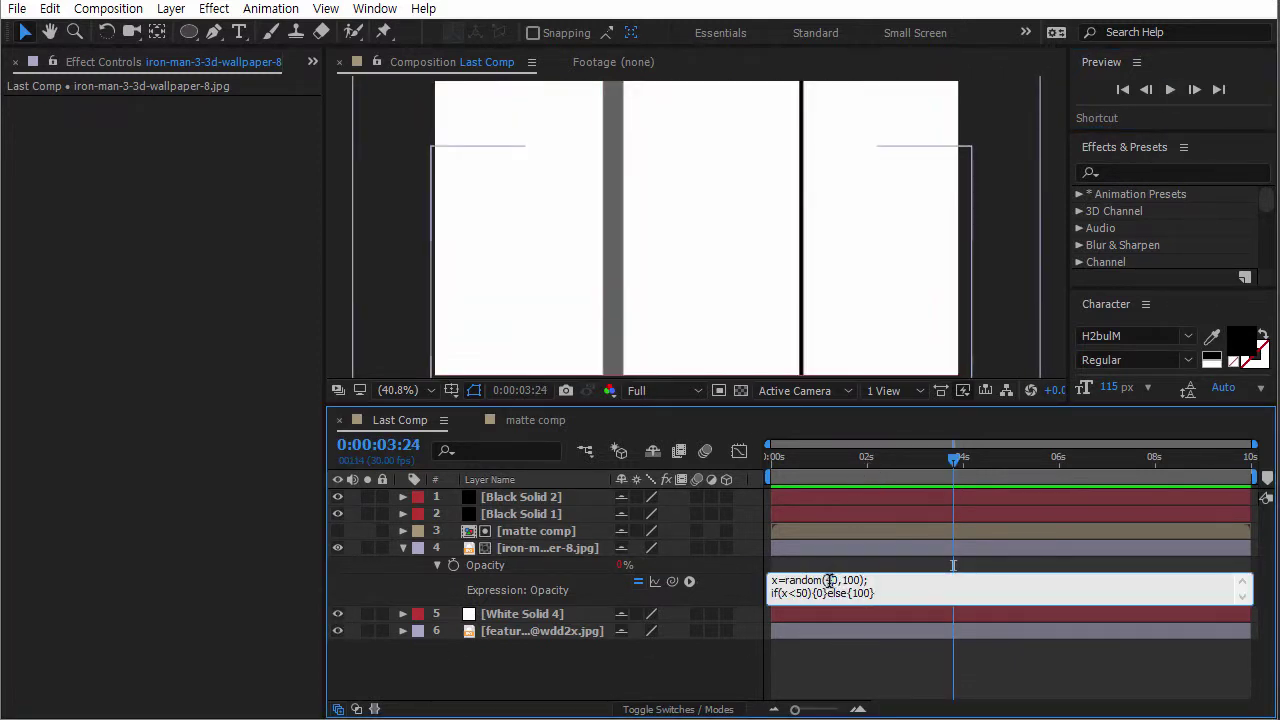
pyautogui.press('BackSpace')
pyautogui.write('3')
pyautogui.click(869, 657)
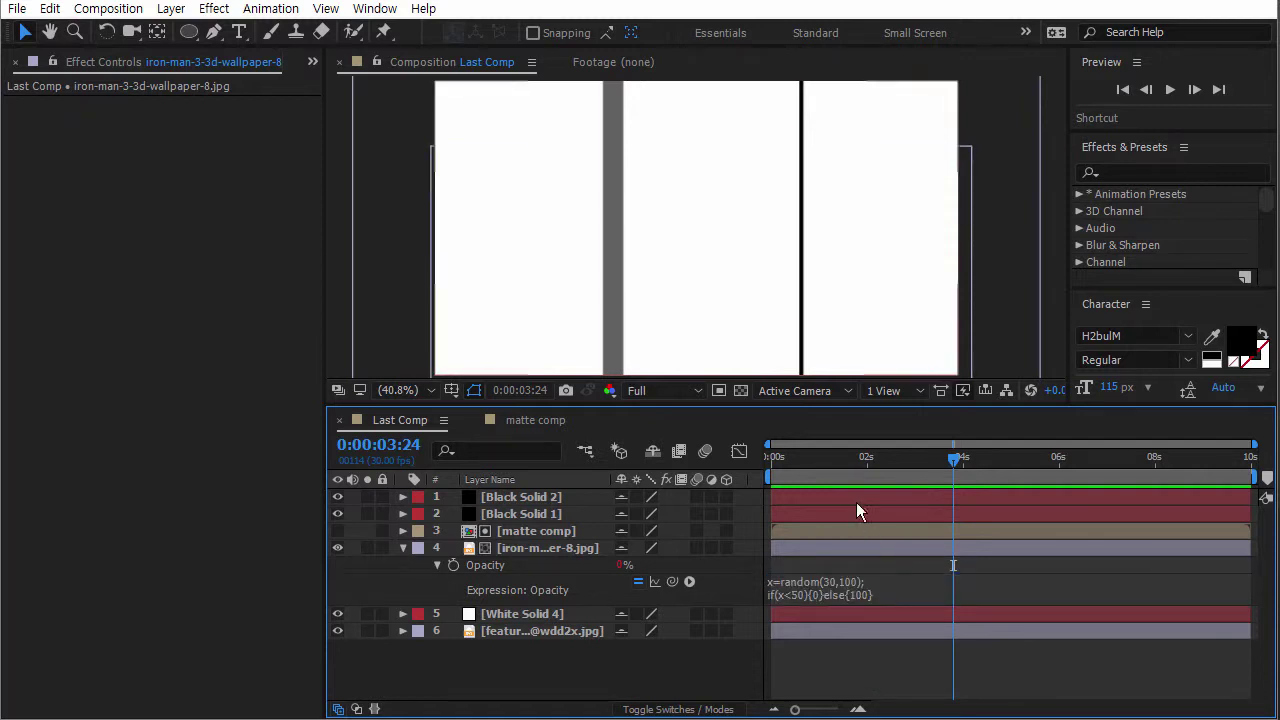
# Preview the iron-man layer's opacity flicker from the first frame and open its opacity expression.
pyautogui.click(770, 456)
pyautogui.click(1169, 88)
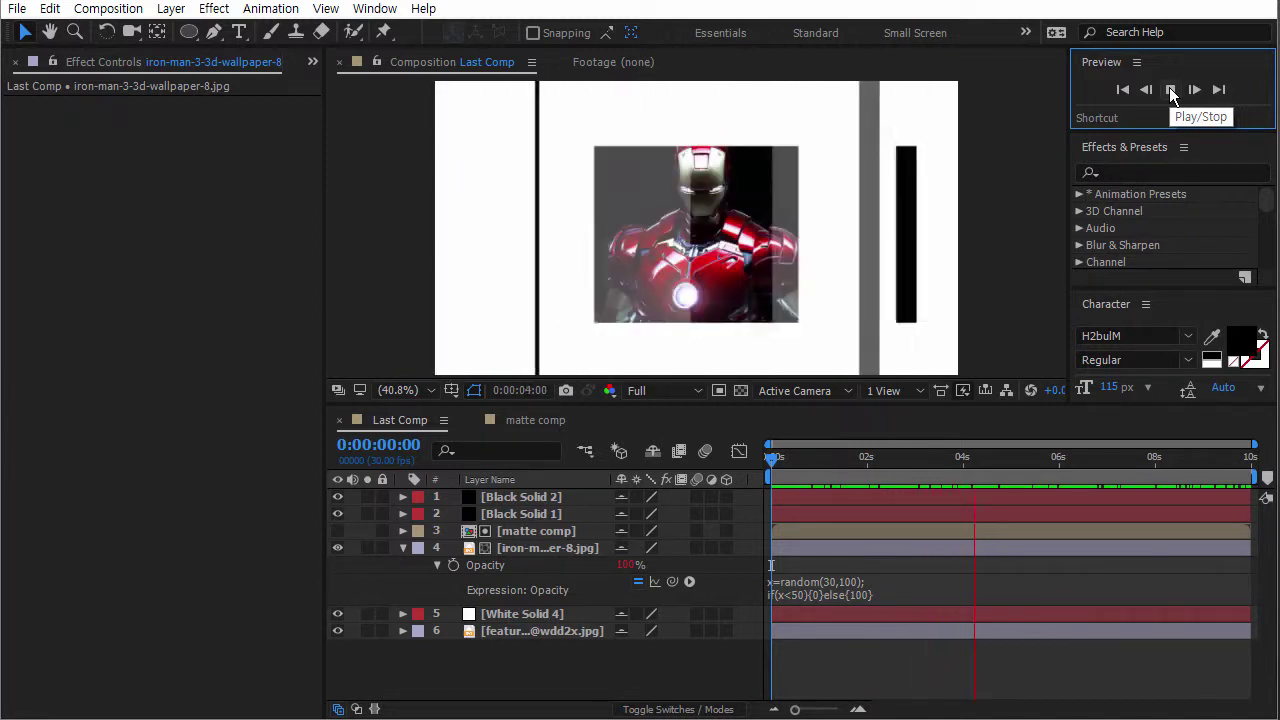
pyautogui.click(1169, 87)
pyautogui.click(820, 583)
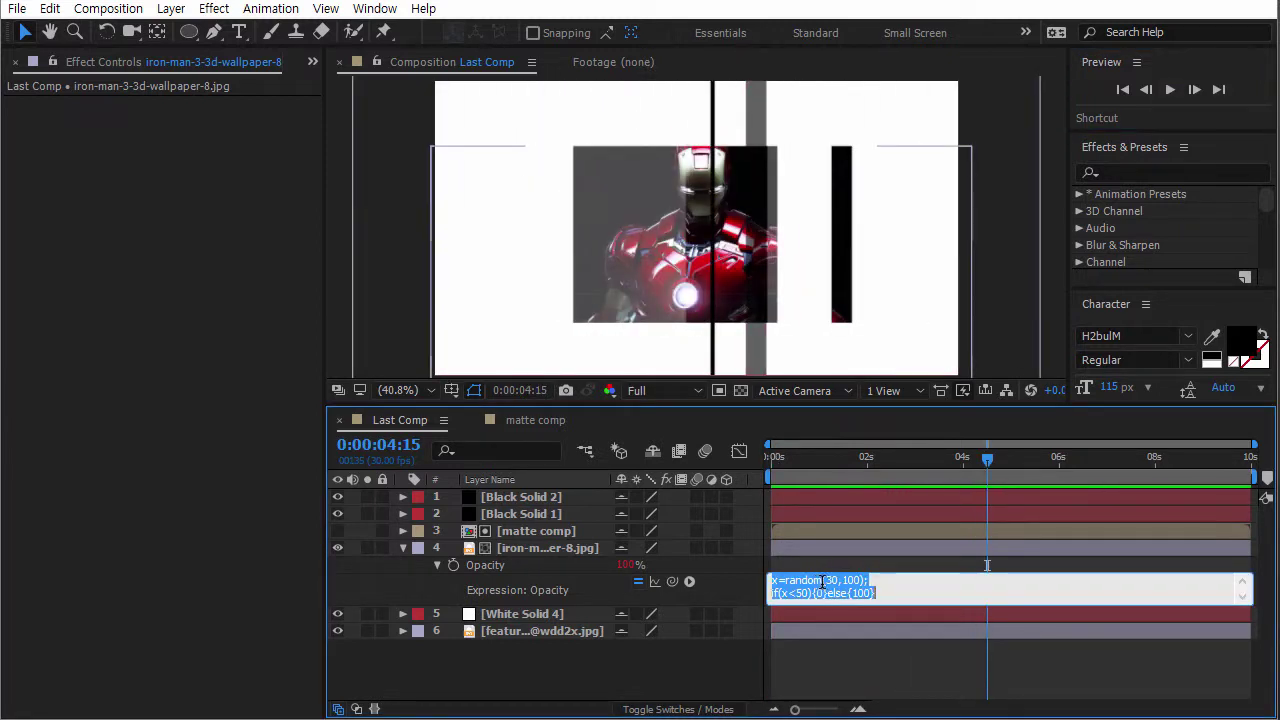
pyautogui.click(820, 588)
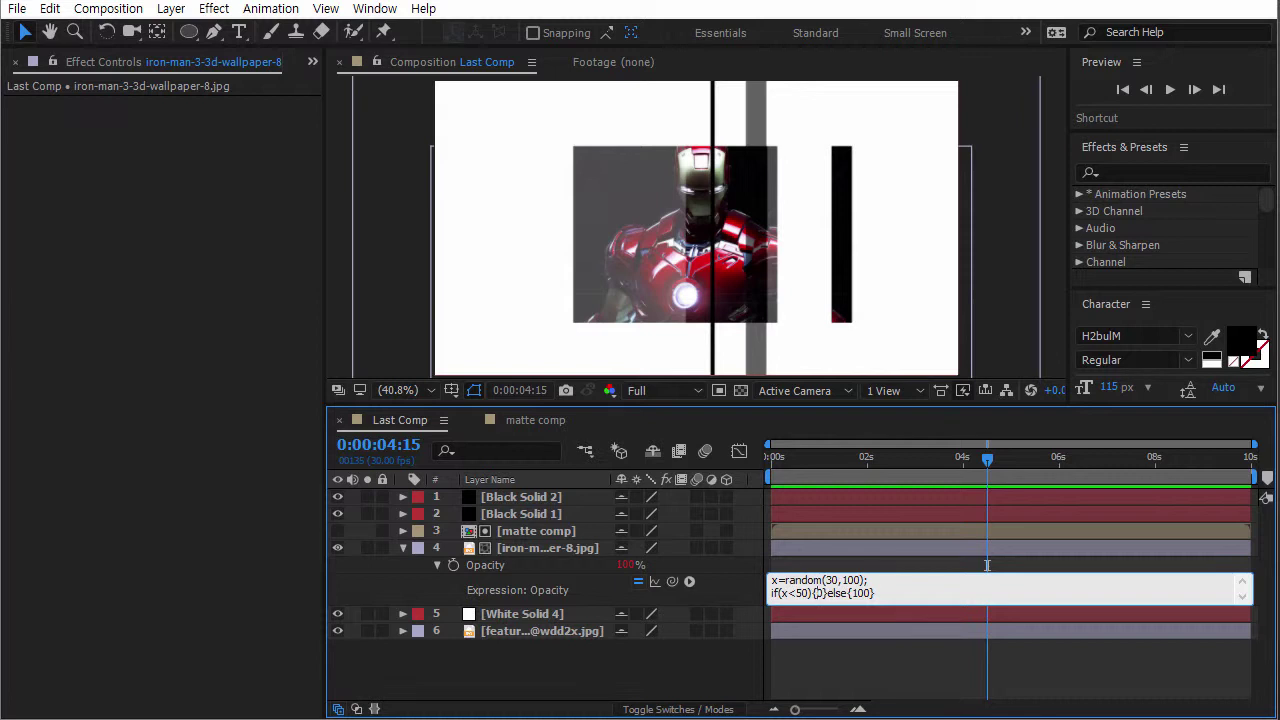
# Switch to the Notepad file 익스프레션.txt and examine the parts of the x=wiggle(5,200); [x[0],360] expression.
pyautogui.hotkey('alt', 'Tab')
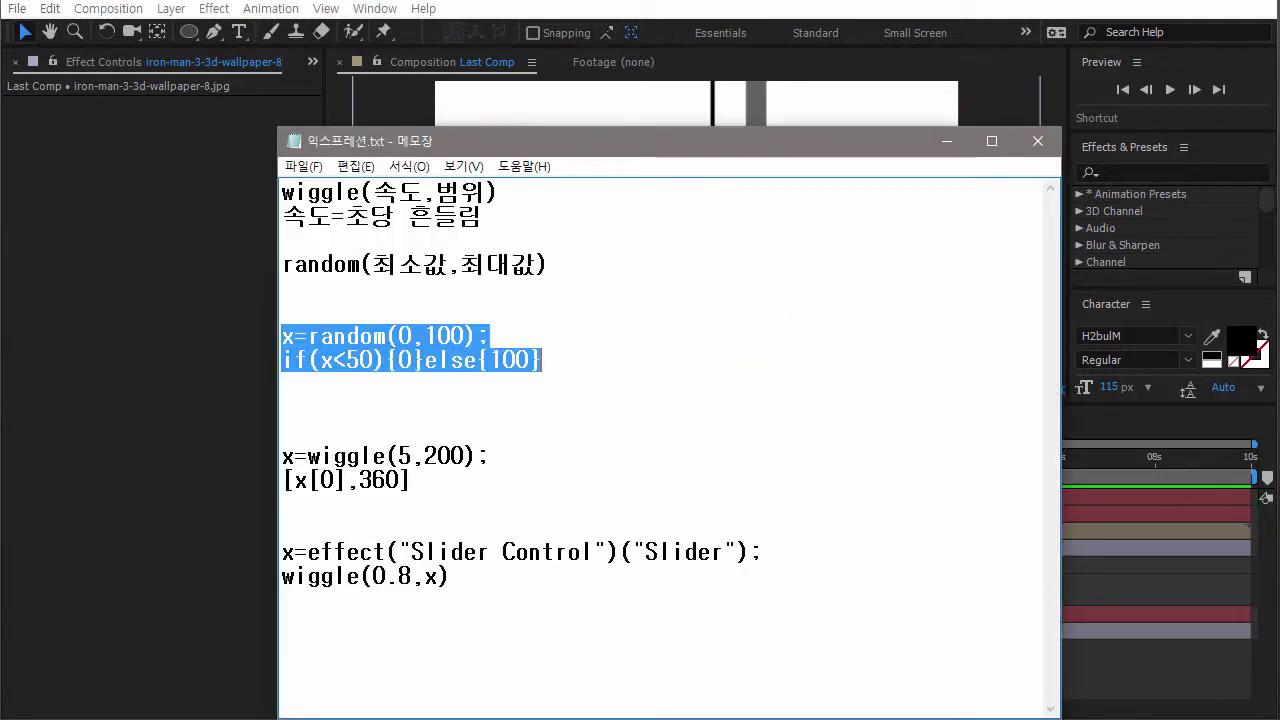
pyautogui.click(439, 335)
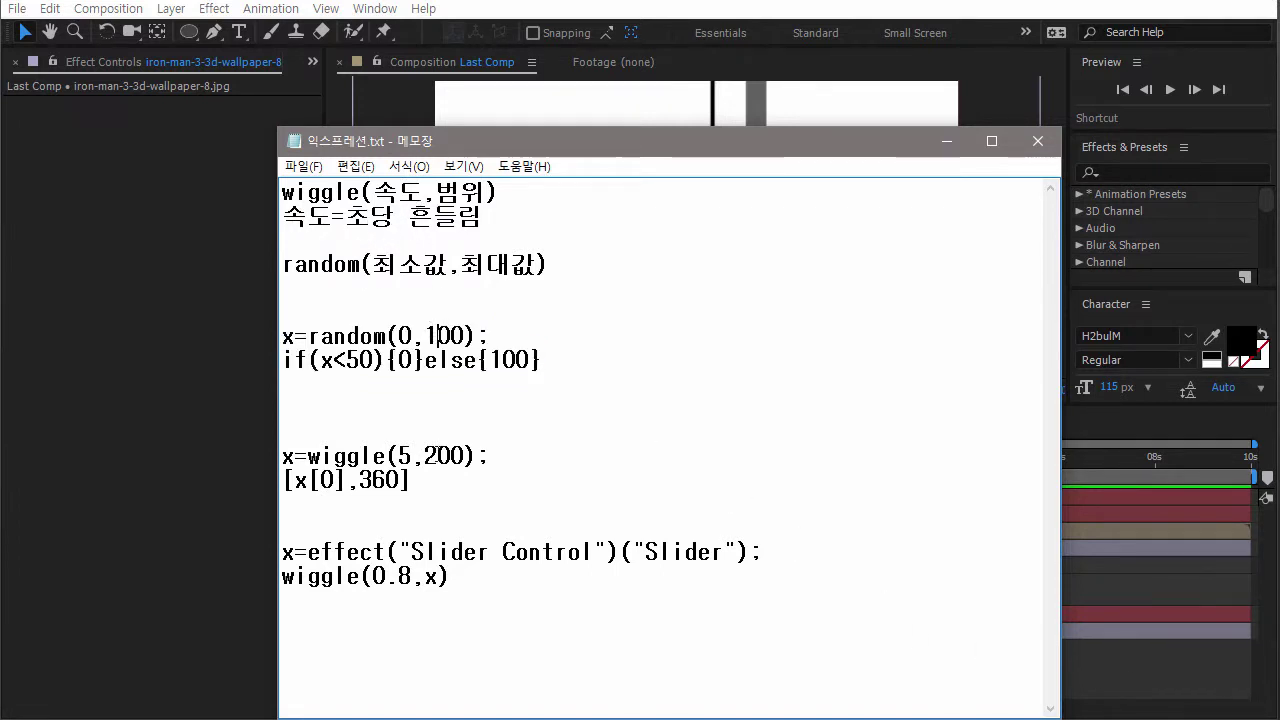
pyautogui.moveTo(439, 486); pyautogui.dragTo(286, 451)
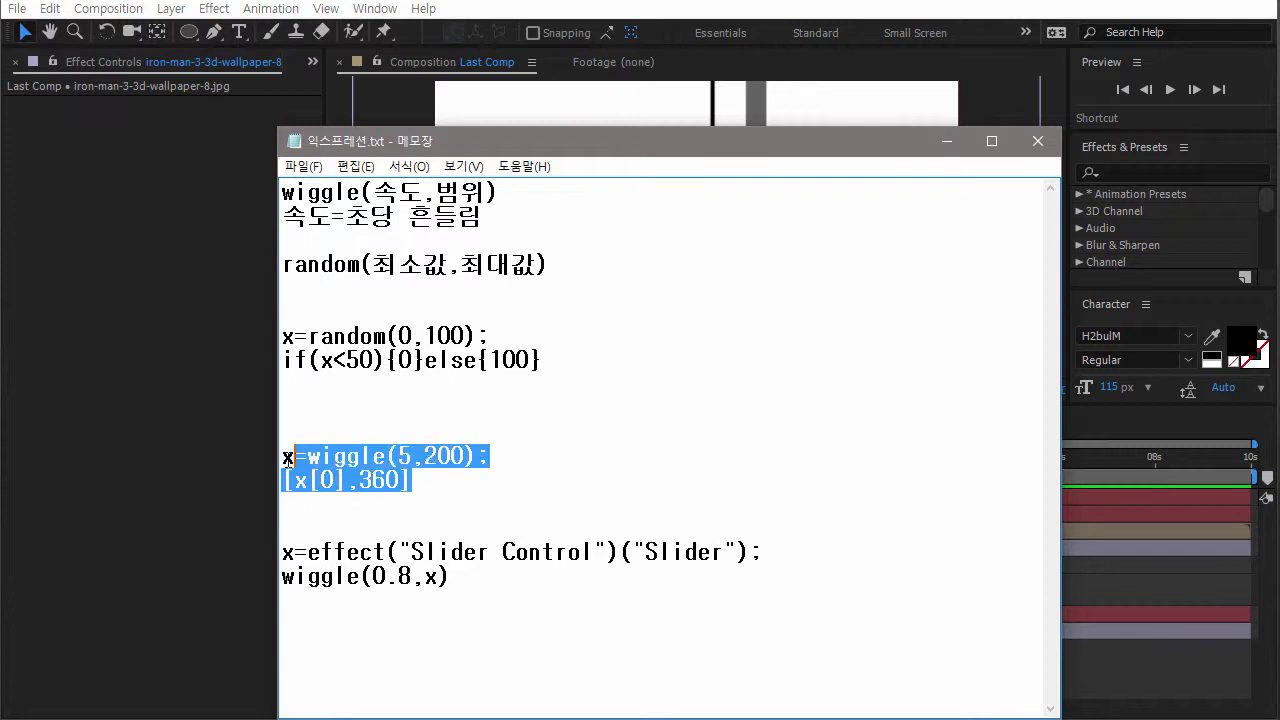
pyautogui.click(437, 485)
pyautogui.moveTo(437, 485); pyautogui.dragTo(400, 484)
pyautogui.click(303, 483)
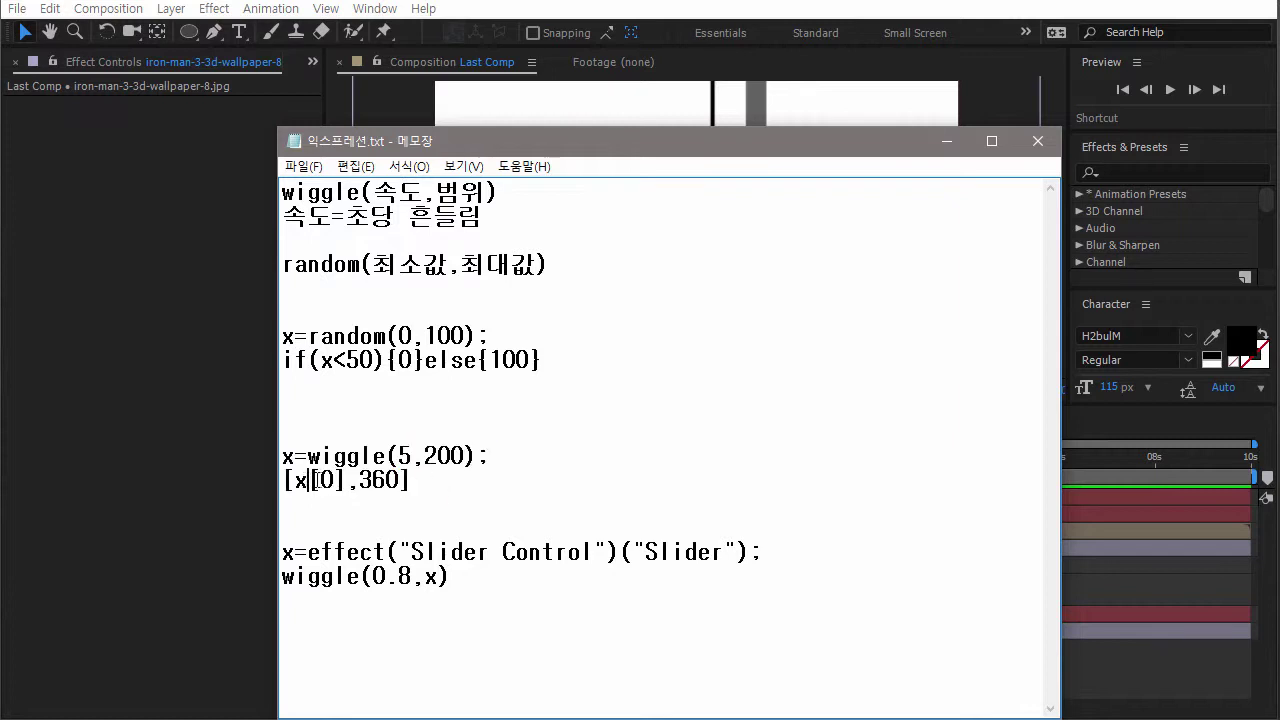
pyautogui.moveTo(310, 481)
pyautogui.mouseDown()
pyautogui.moveTo(348, 481)
pyautogui.moveTo(312, 482)
pyautogui.mouseUp()
pyautogui.click(310, 482)
pyautogui.moveTo(309, 481); pyautogui.dragTo(338, 481)
pyautogui.click(386, 481)
pyautogui.click(1050, 664)
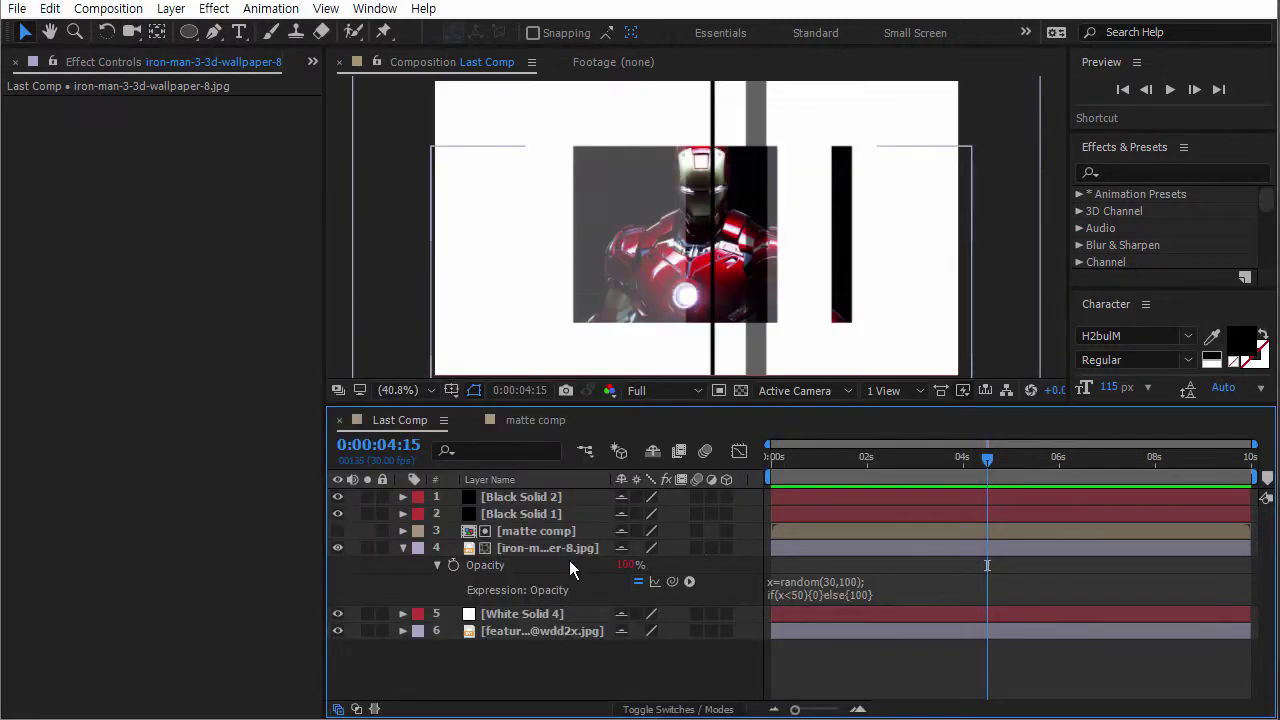
# Add a new 500 x 500 px white solid to Last Comp.
pyautogui.rightClick(471, 663)
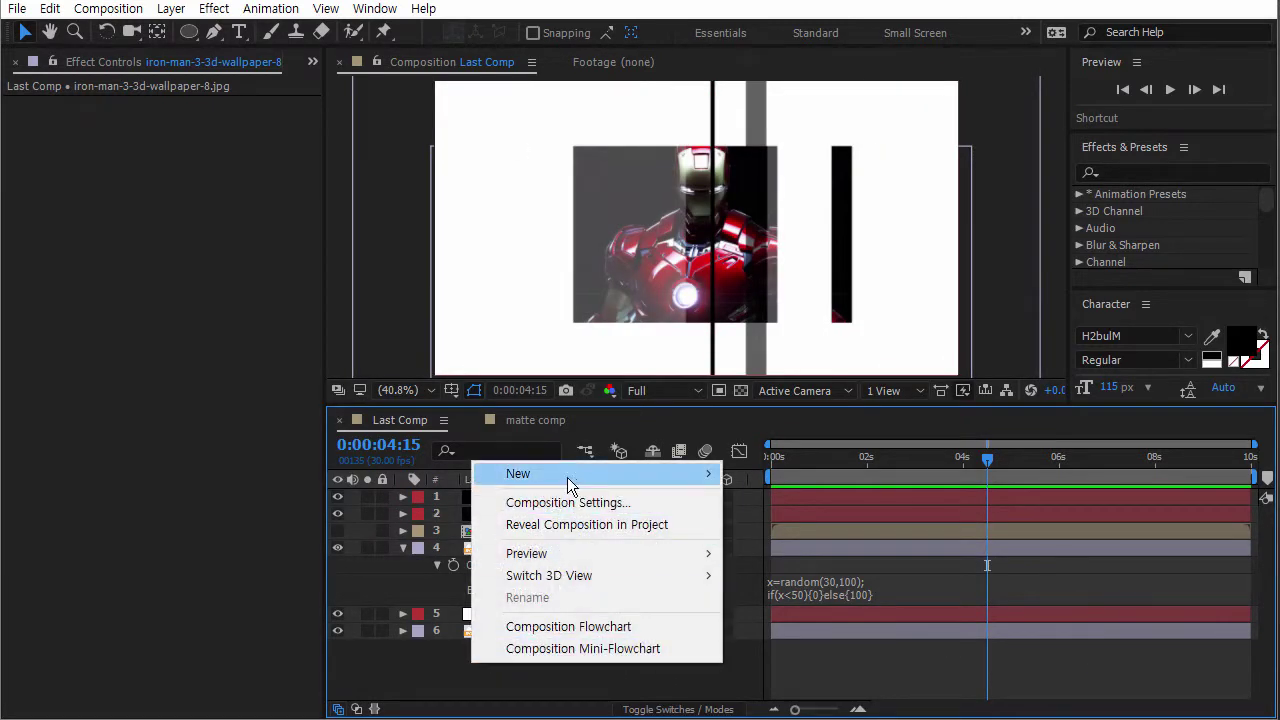
pyautogui.moveTo(457, 474)
pyautogui.click(365, 524)
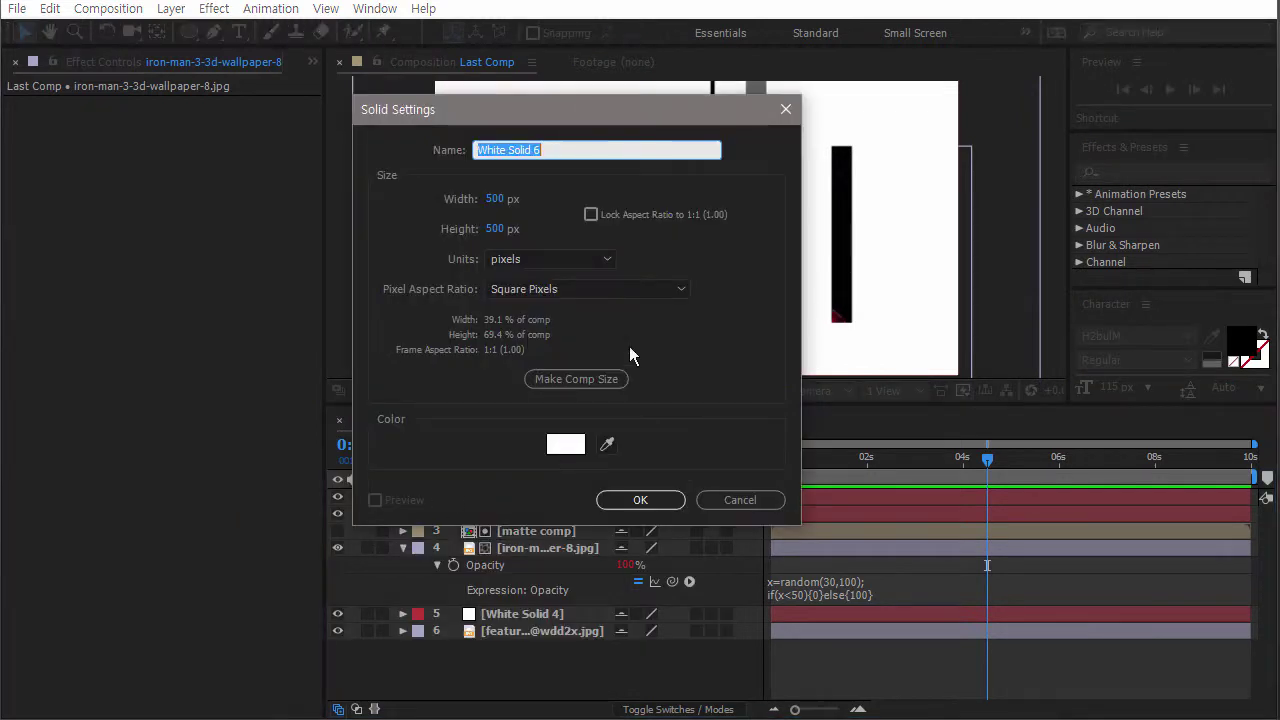
pyautogui.click(645, 502)
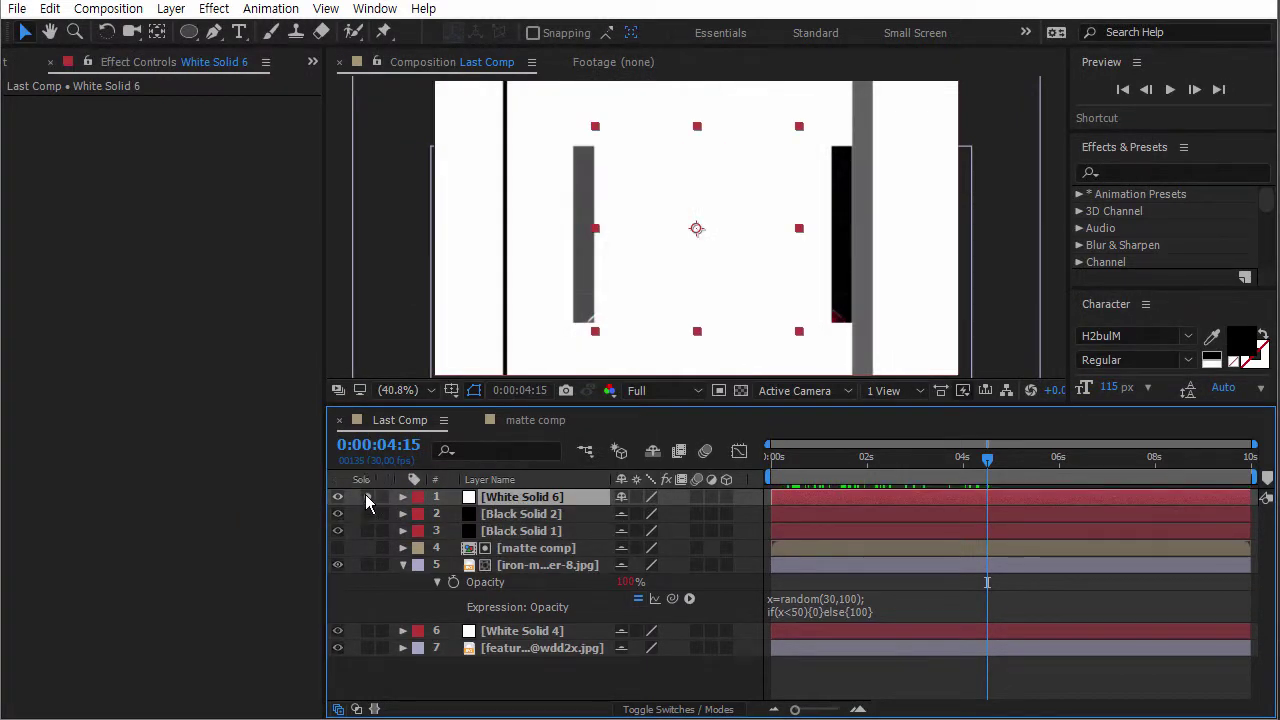
# Solo White Solid 6, hide the shy layers and bring the playhead back to the start of the composition.
pyautogui.click(367, 497)
pyautogui.click(651, 452)
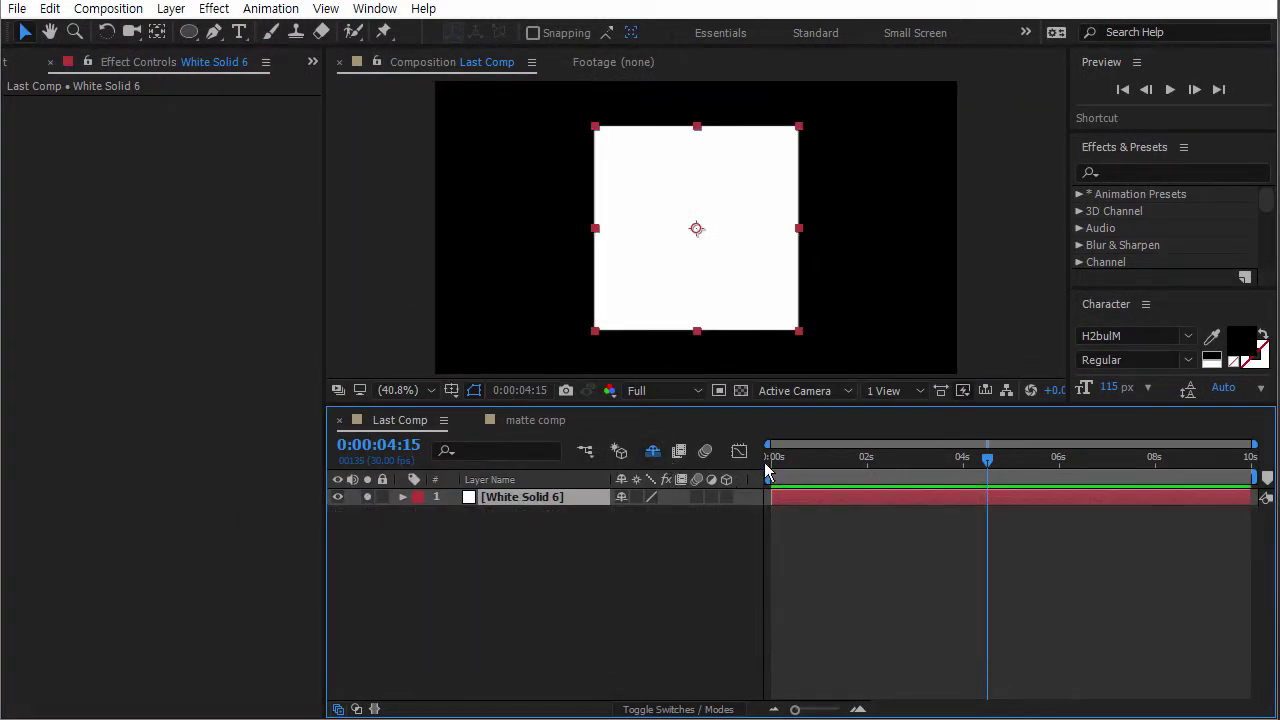
pyautogui.moveTo(961, 457); pyautogui.dragTo(772, 457)
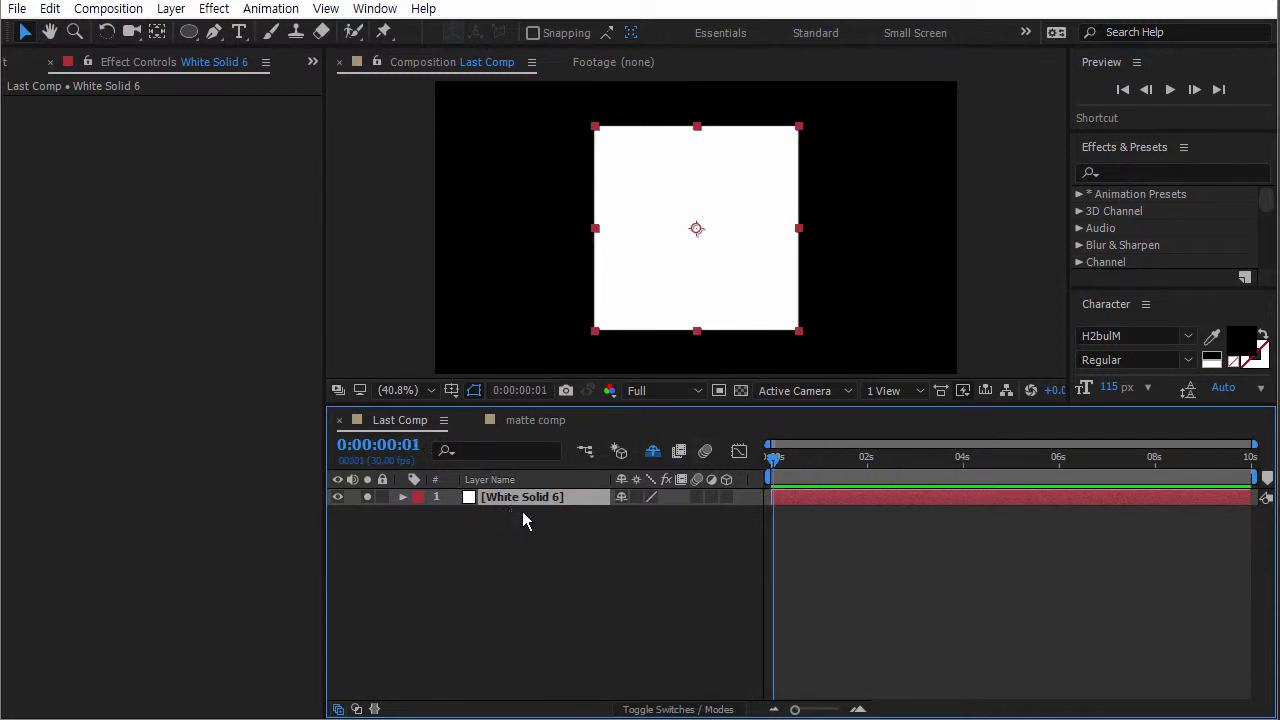
# Add the position expression x=wiggle(5,200); [x[0],360] from the Notepad notes to White Solid 6 and check its movement.
pyautogui.press('p')
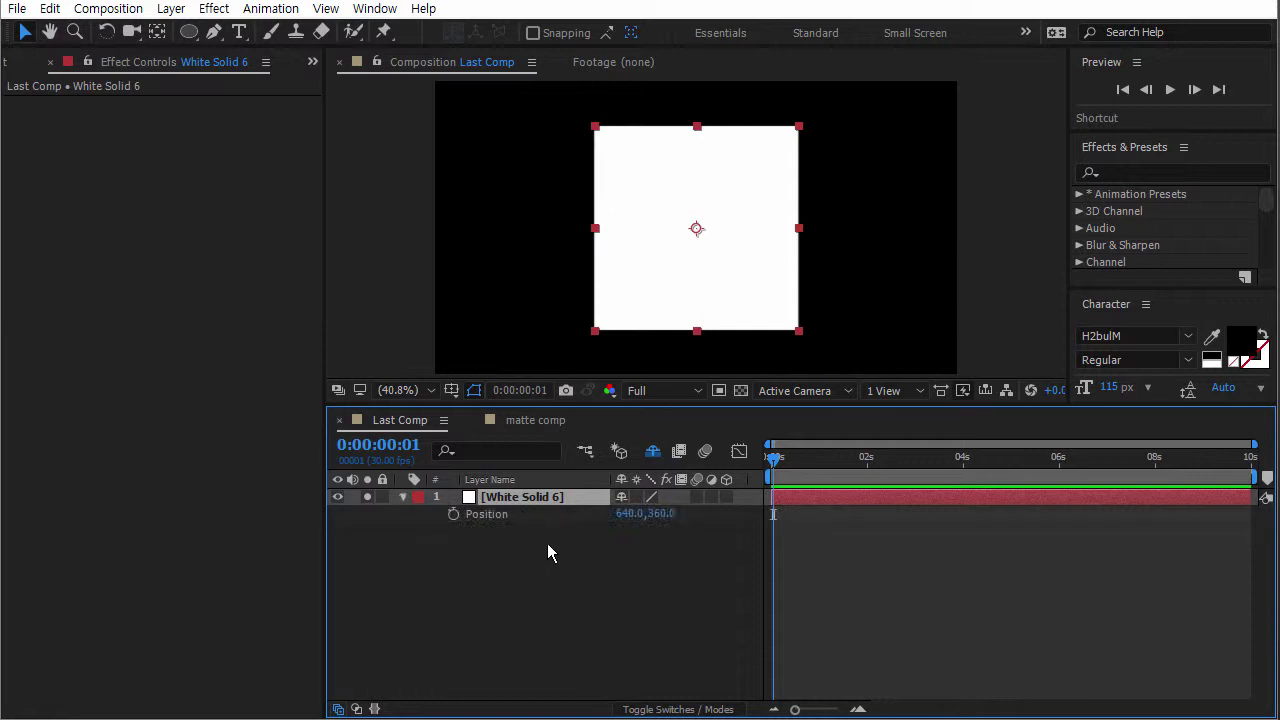
pyautogui.keyDown('alt'); pyautogui.click(453, 515); pyautogui.keyUp('alt')
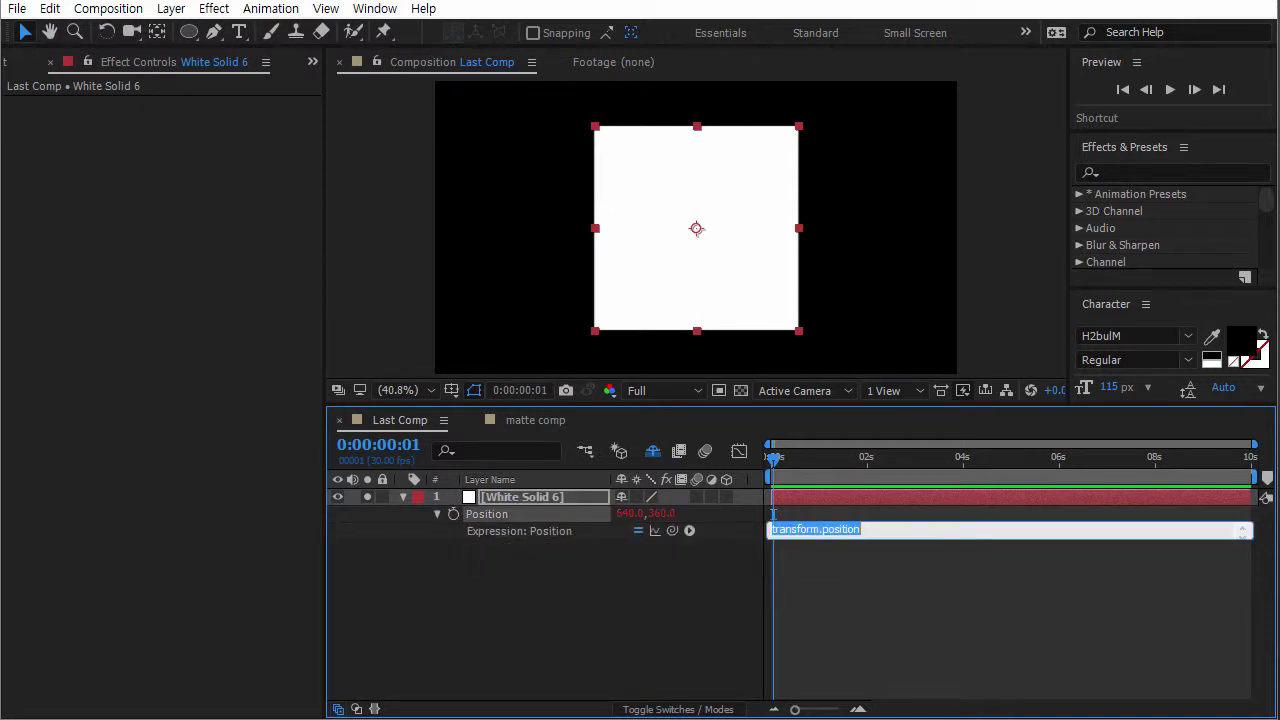
pyautogui.hotkey('alt', 'Tab')
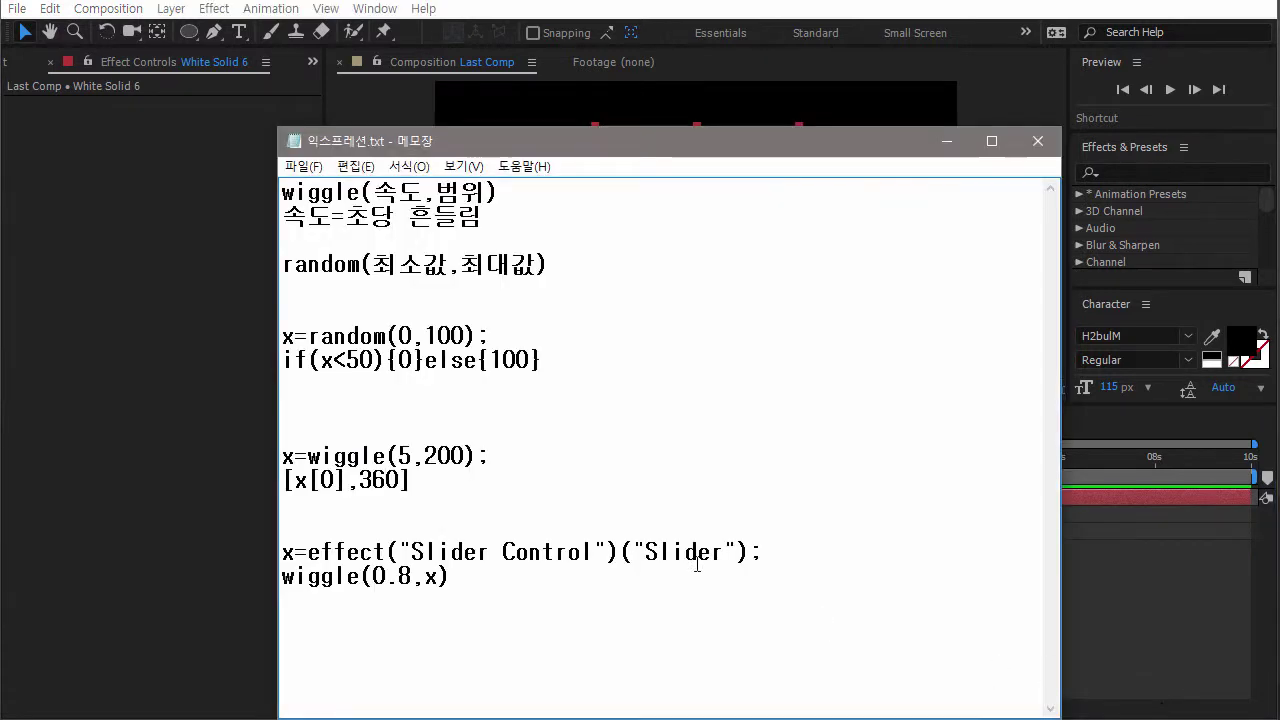
pyautogui.moveTo(412, 480); pyautogui.dragTo(270, 458)
pyautogui.hotkey('ctrl', 'c')
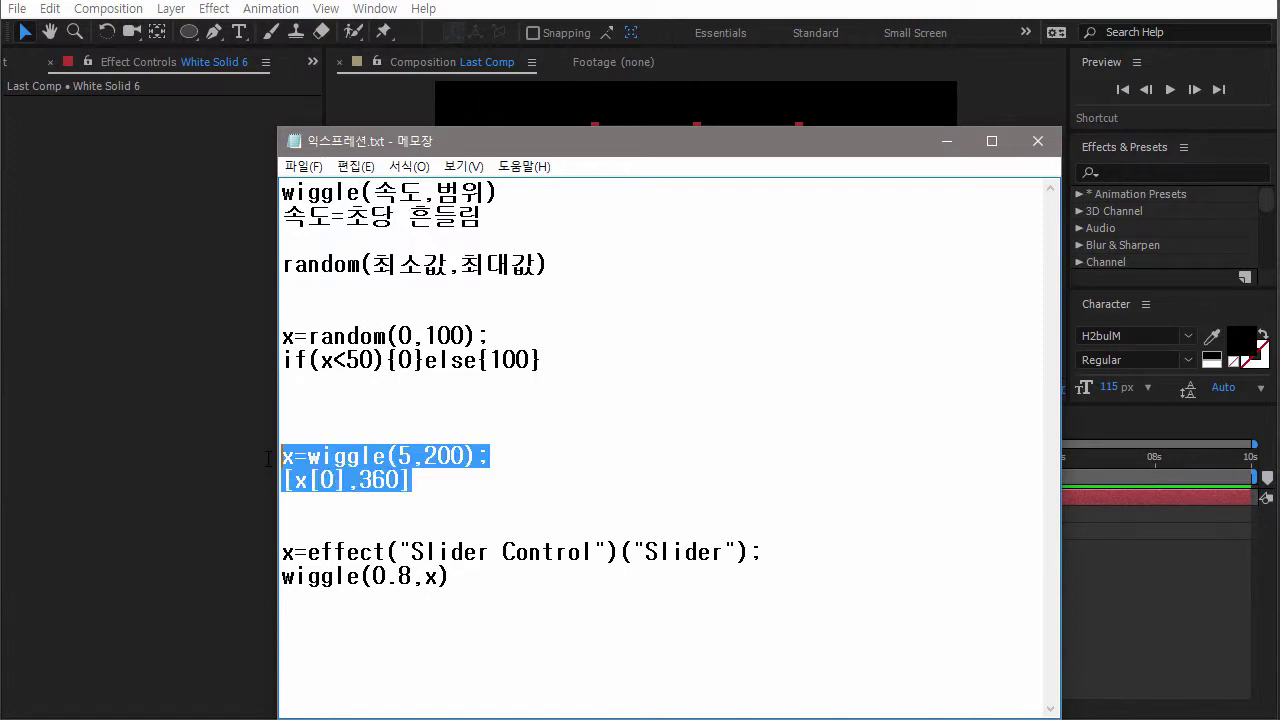
pyautogui.hotkey('alt', 'Tab')
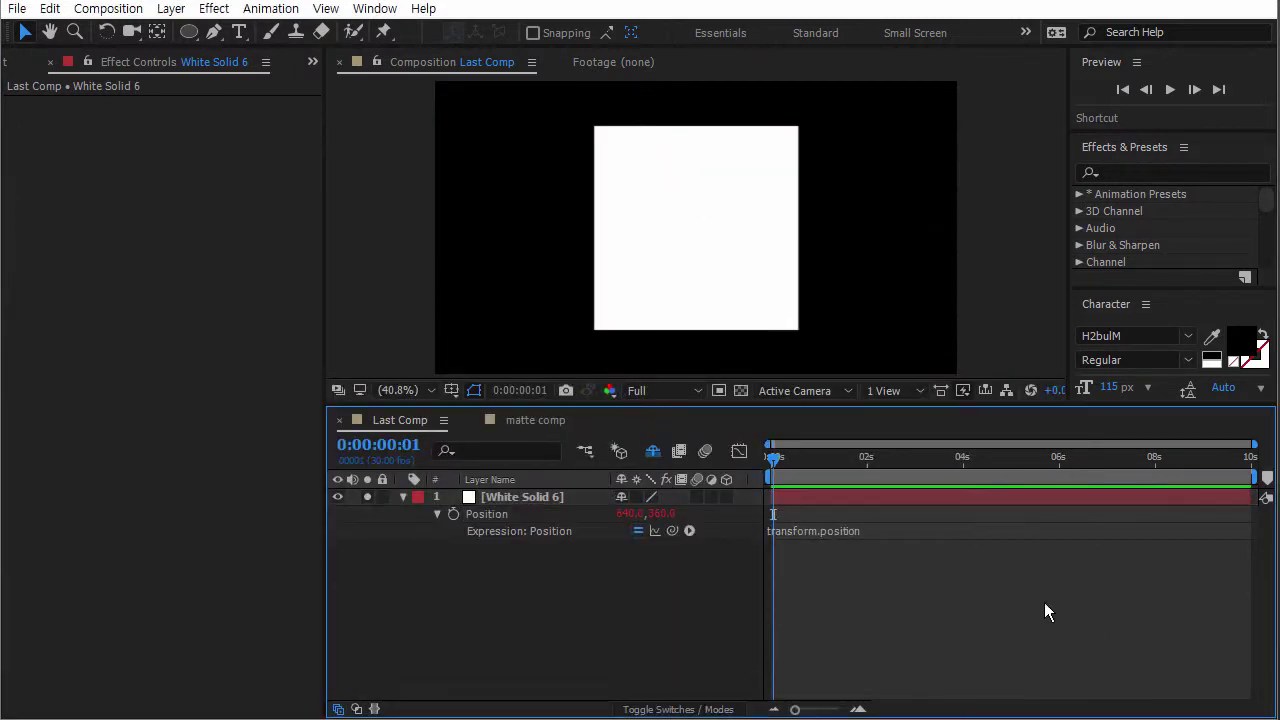
pyautogui.click(790, 529)
pyautogui.hotkey('ctrl', 'v')
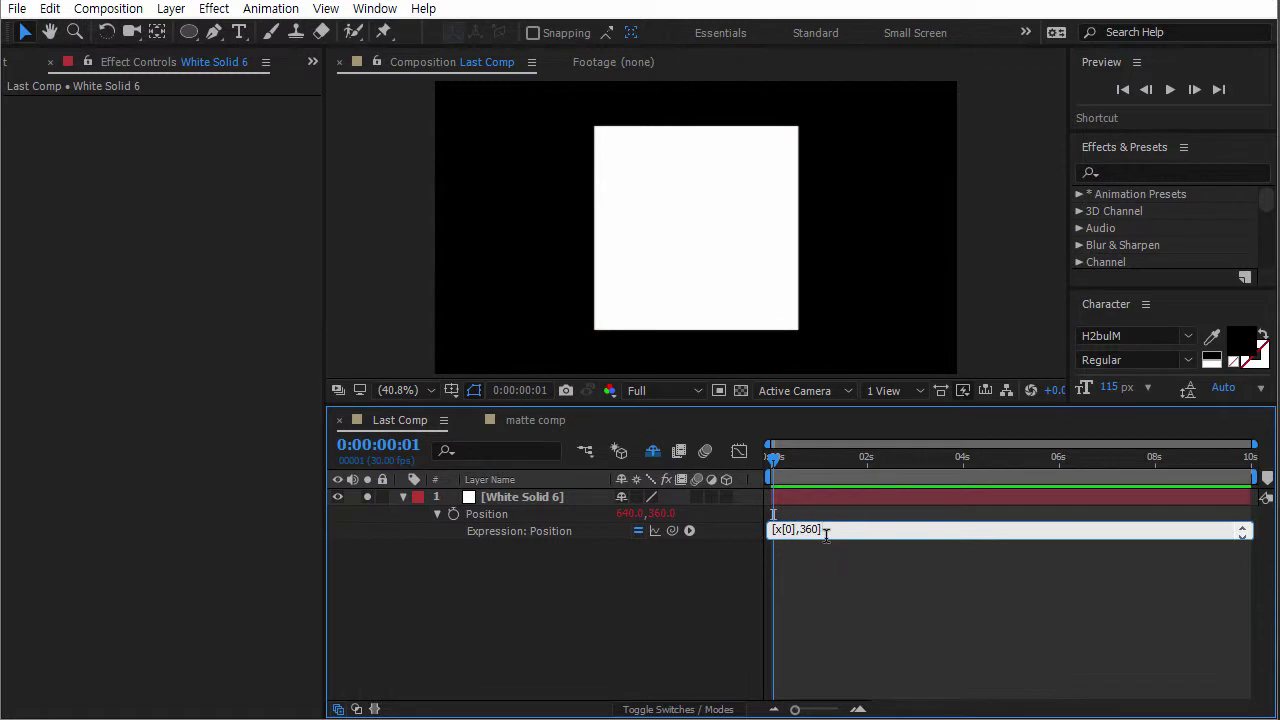
pyautogui.moveTo(826, 540); pyautogui.dragTo(834, 608)
pyautogui.moveTo(800, 458)
pyautogui.mouseDown()
pyautogui.moveTo(974, 466)
pyautogui.moveTo(778, 460)
pyautogui.moveTo(875, 469)
pyautogui.moveTo(816, 462)
pyautogui.mouseUp()
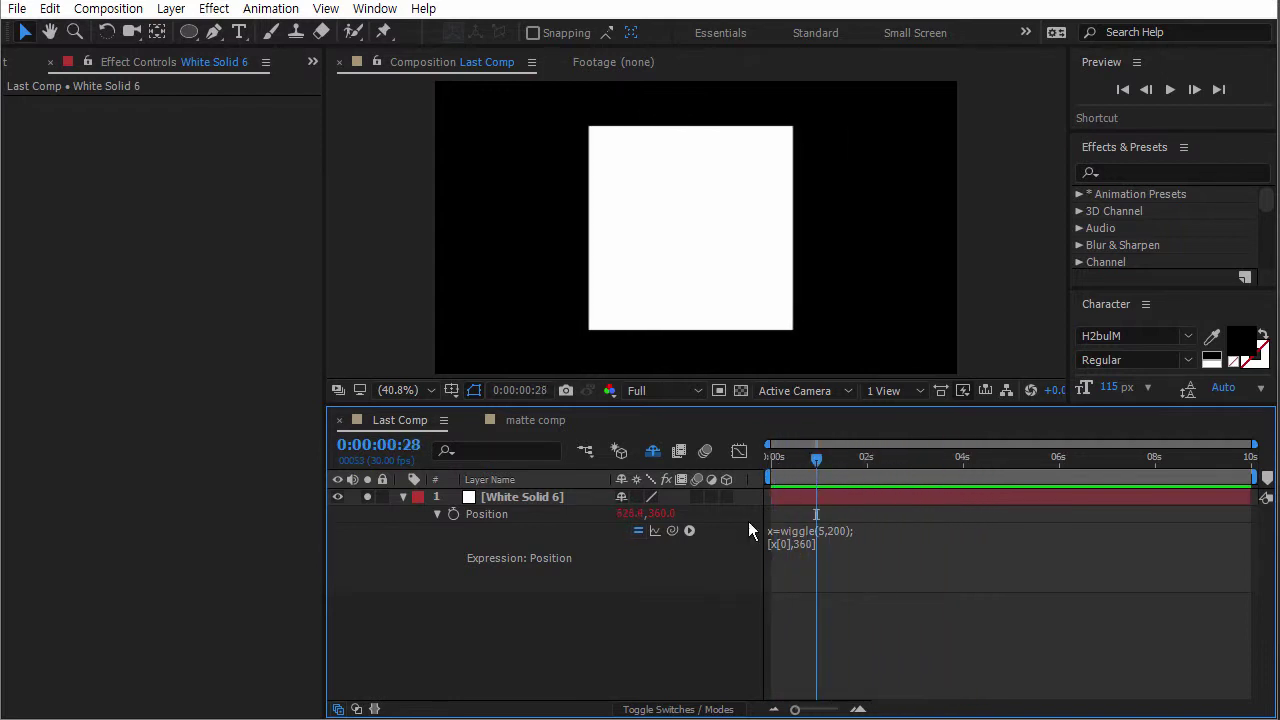
pyautogui.moveTo(828, 591); pyautogui.dragTo(828, 568)
# Duplicate the x=wiggle(5,200); [x[0],360] lines in the Notepad notes, placing the copy below the if/else expression.
pyautogui.click(811, 535)
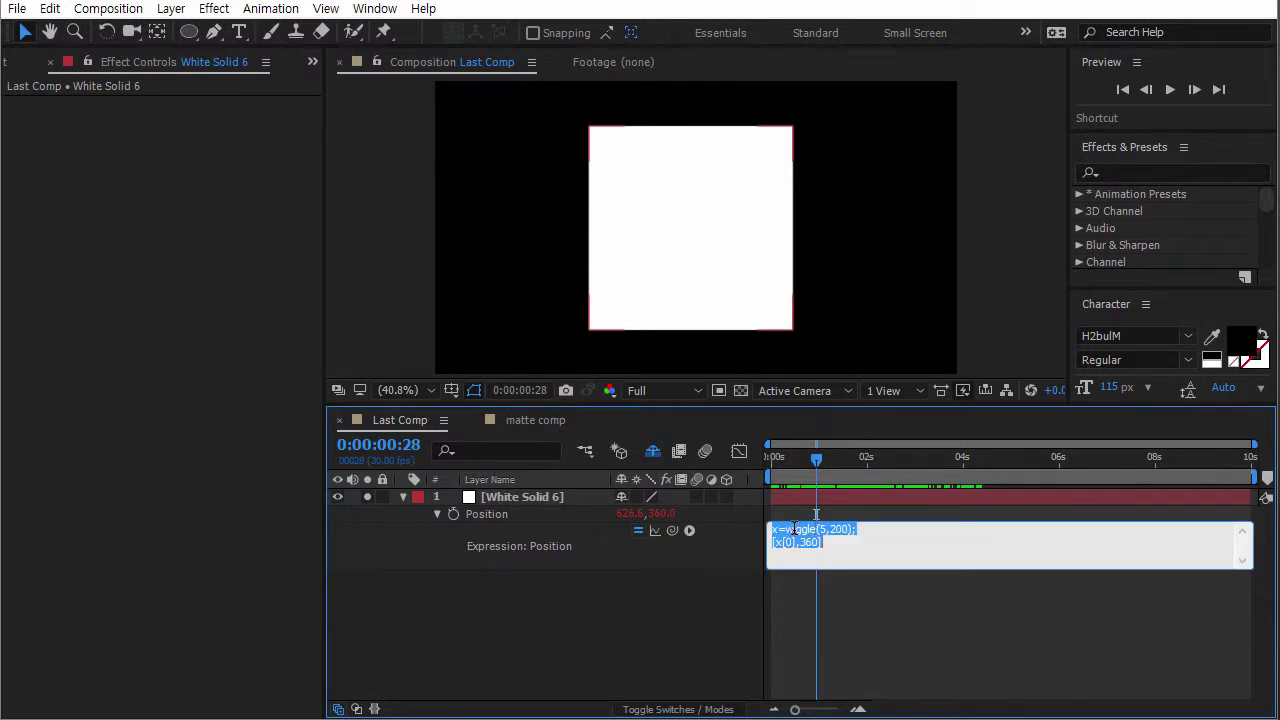
pyautogui.moveTo(787, 530); pyautogui.dragTo(813, 530)
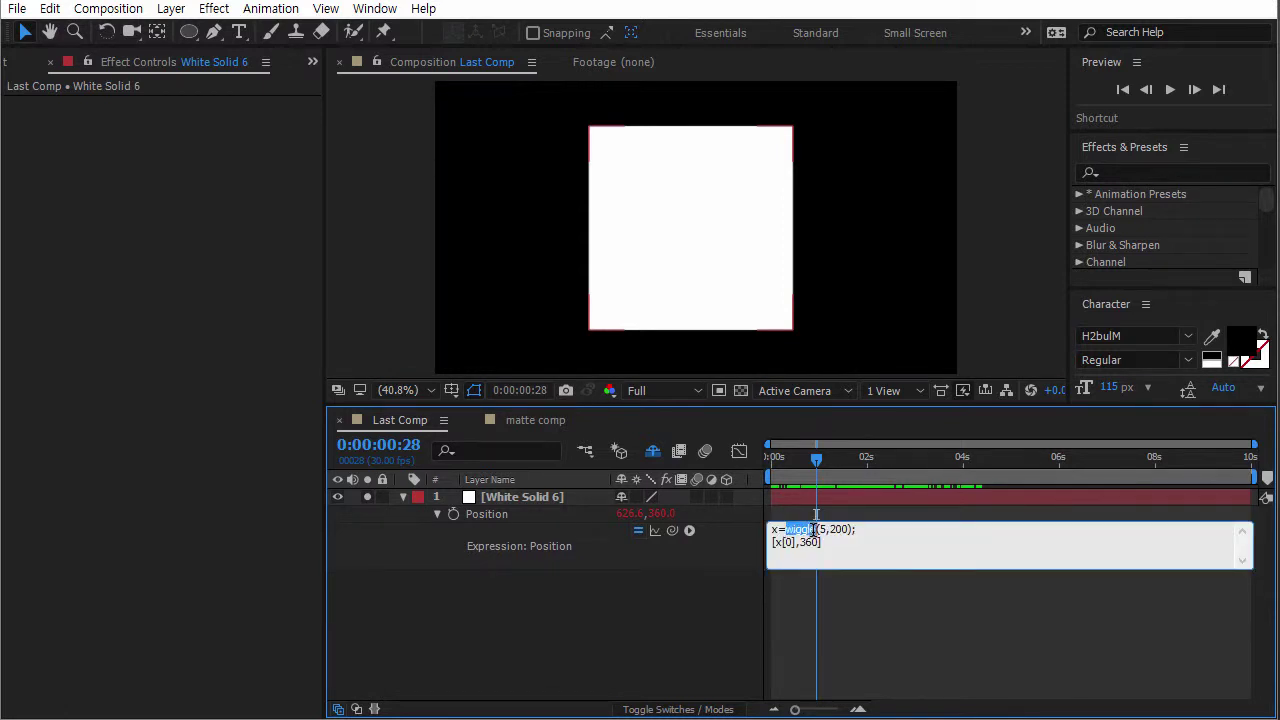
pyautogui.hotkey('alt', 'Tab')
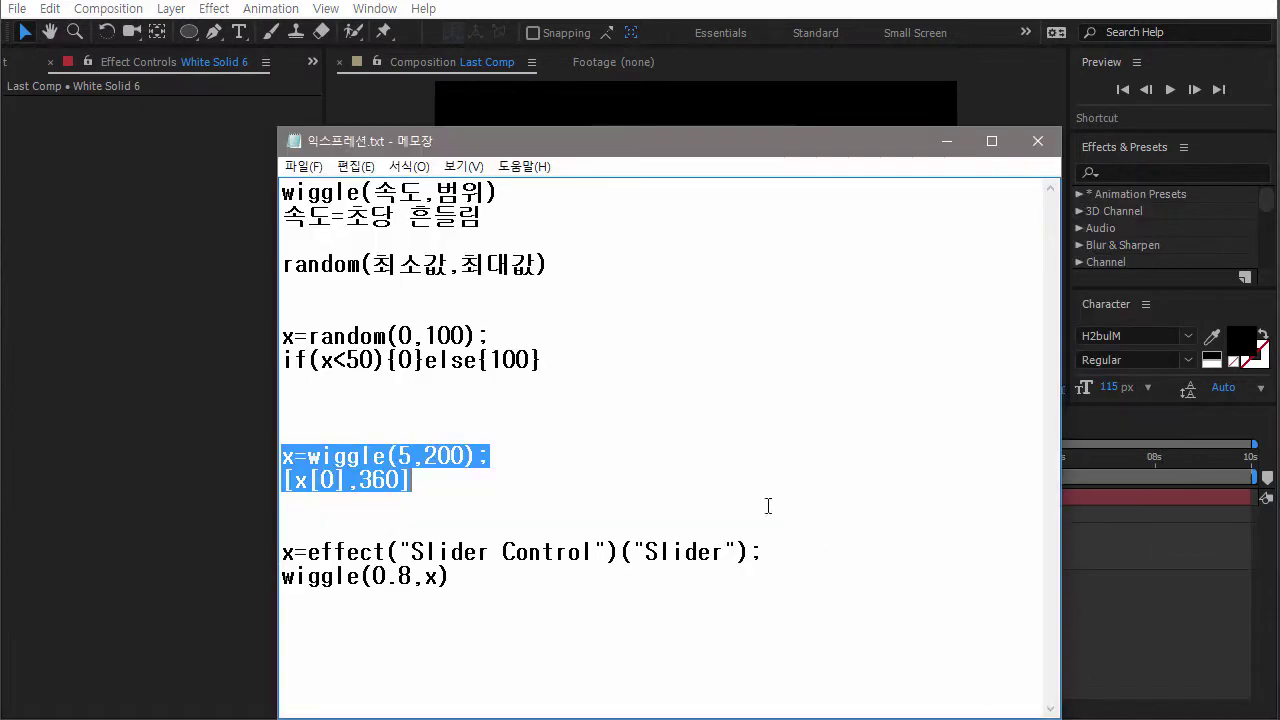
pyautogui.click(526, 450)
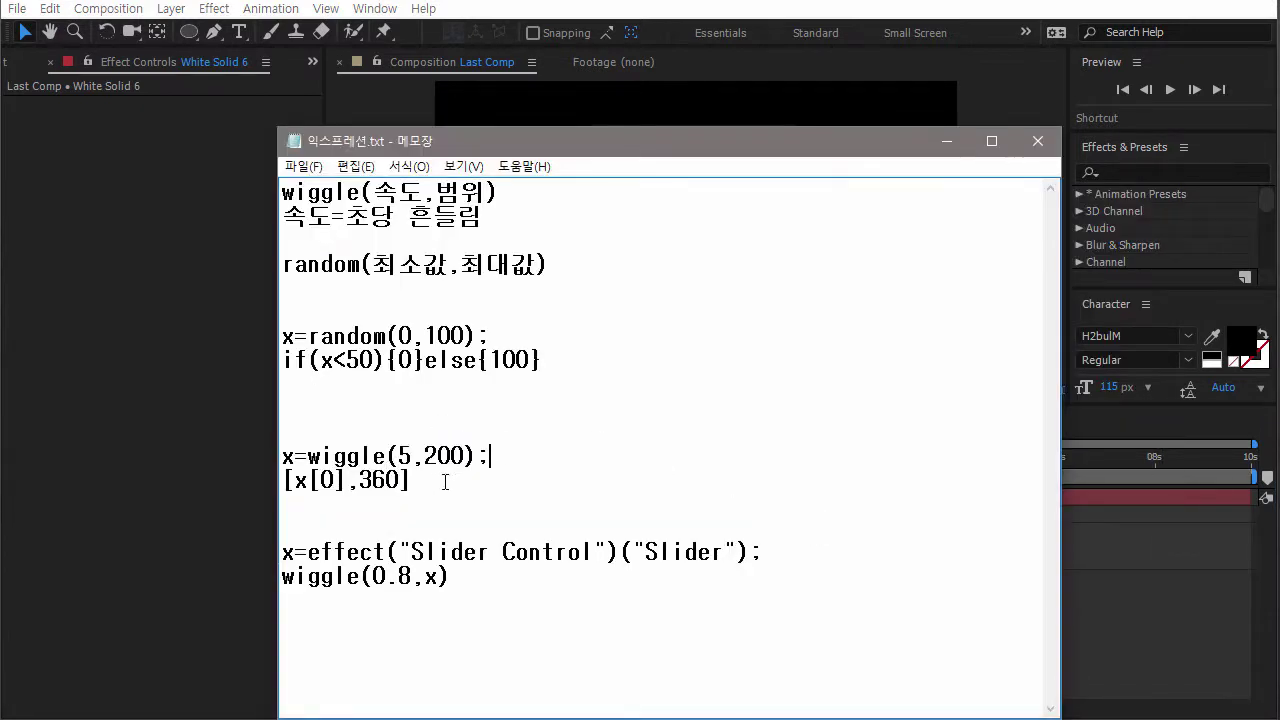
pyautogui.moveTo(434, 480); pyautogui.dragTo(284, 461)
pyautogui.hotkey('ctrl', 'c')
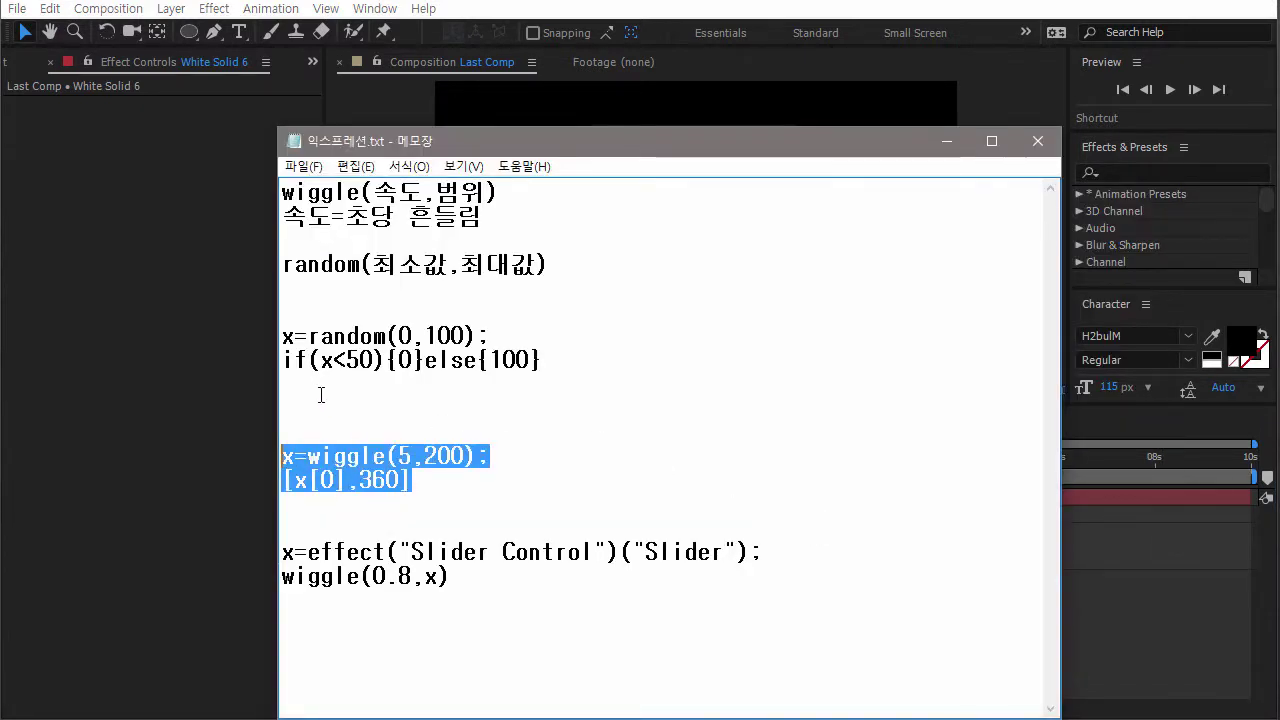
pyautogui.click(322, 395)
pyautogui.press('Return')
pyautogui.hotkey('ctrl', 'v')
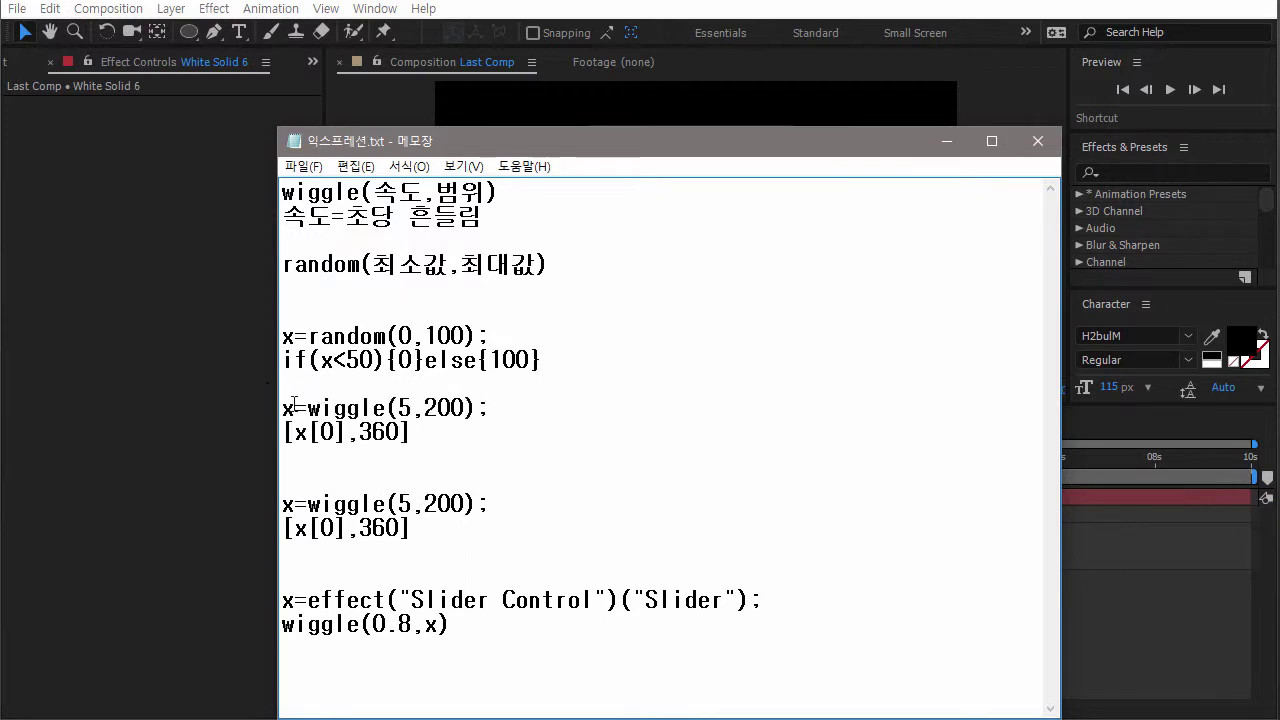
# Rewrite the upper wiggle block in the notes as x=random(400,800); [x,360] and select both lines.
pyautogui.moveTo(307, 408); pyautogui.dragTo(386, 408)
pyautogui.write('rs')
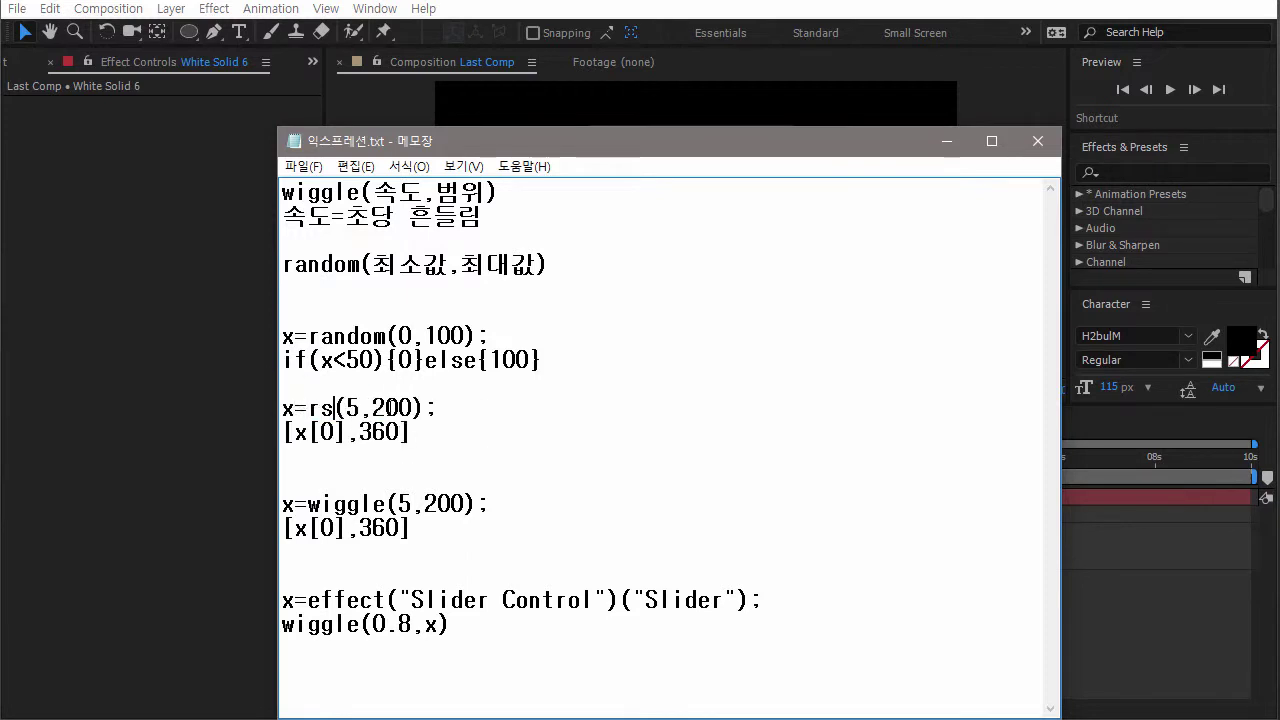
pyautogui.press('BackSpace')
pyautogui.write('andom')
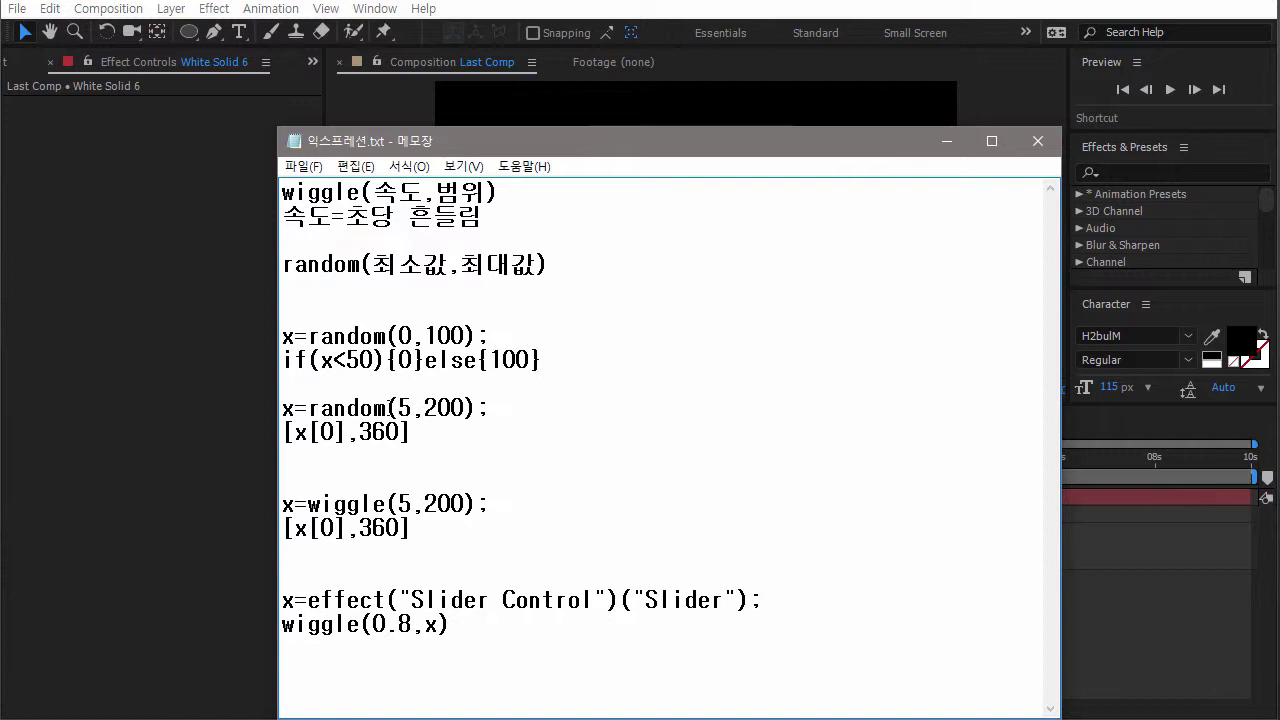
pyautogui.write('400')
pyautogui.press('Delete')
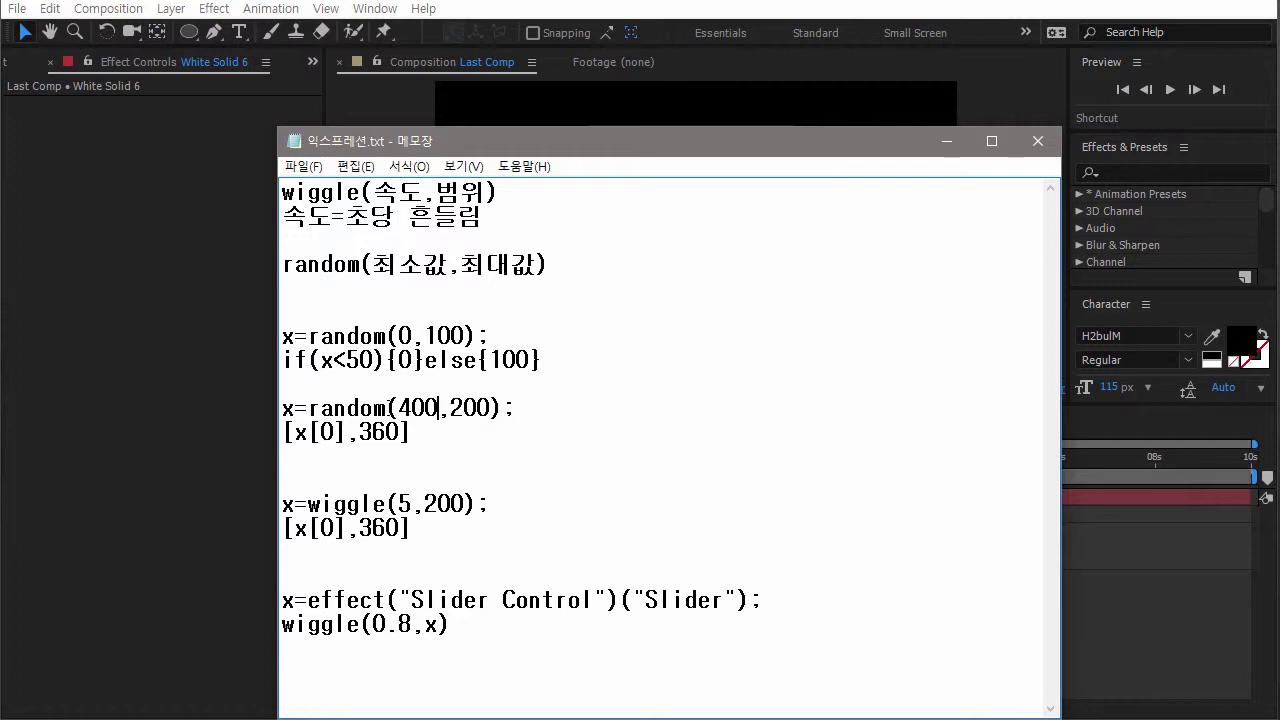
pyautogui.click(463, 407)
pyautogui.press('Delete')
pyautogui.write('8')
pyautogui.press('Delete')
pyautogui.press('Delete')
pyautogui.press('Delete')
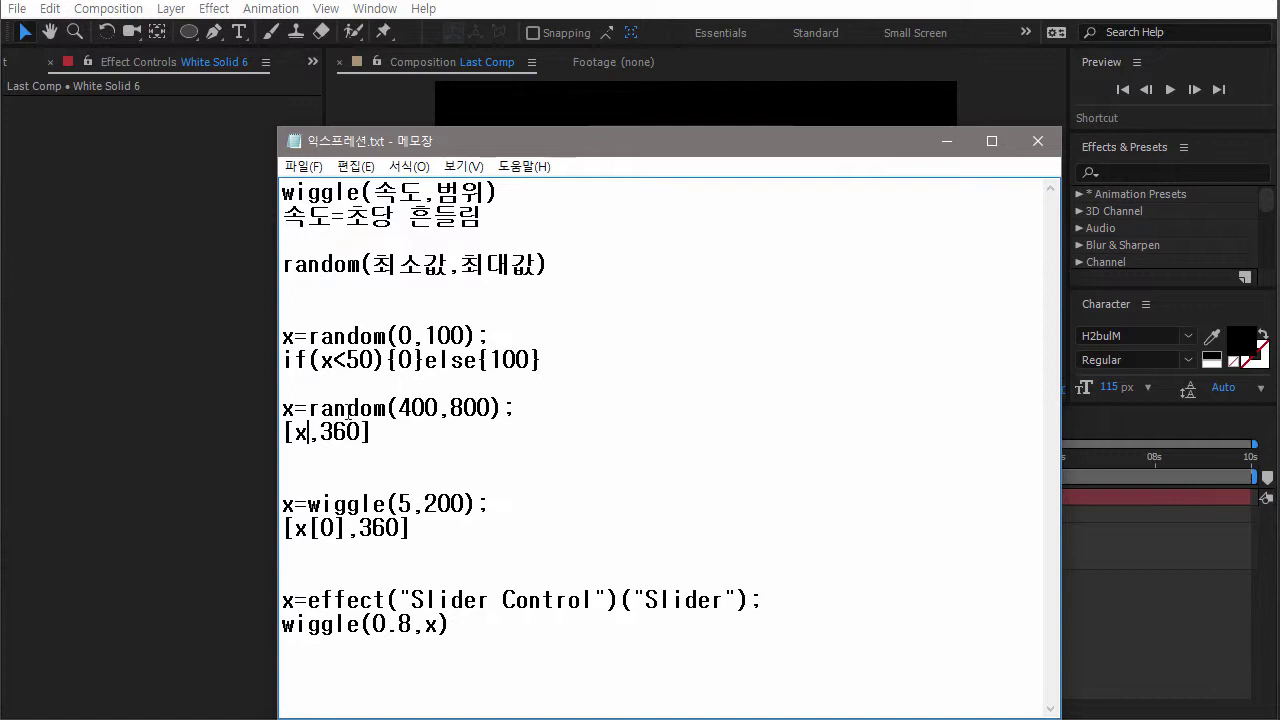
pyautogui.moveTo(391, 449); pyautogui.dragTo(296, 410)
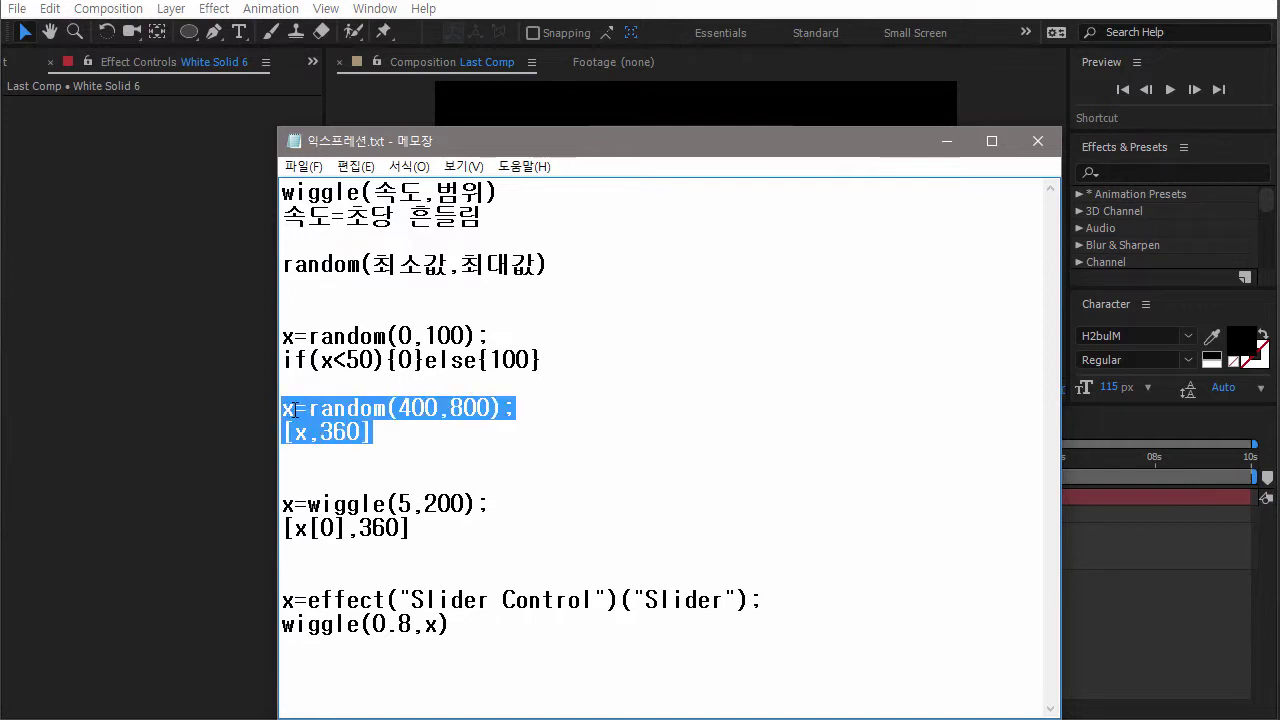
pyautogui.click(1137, 654)
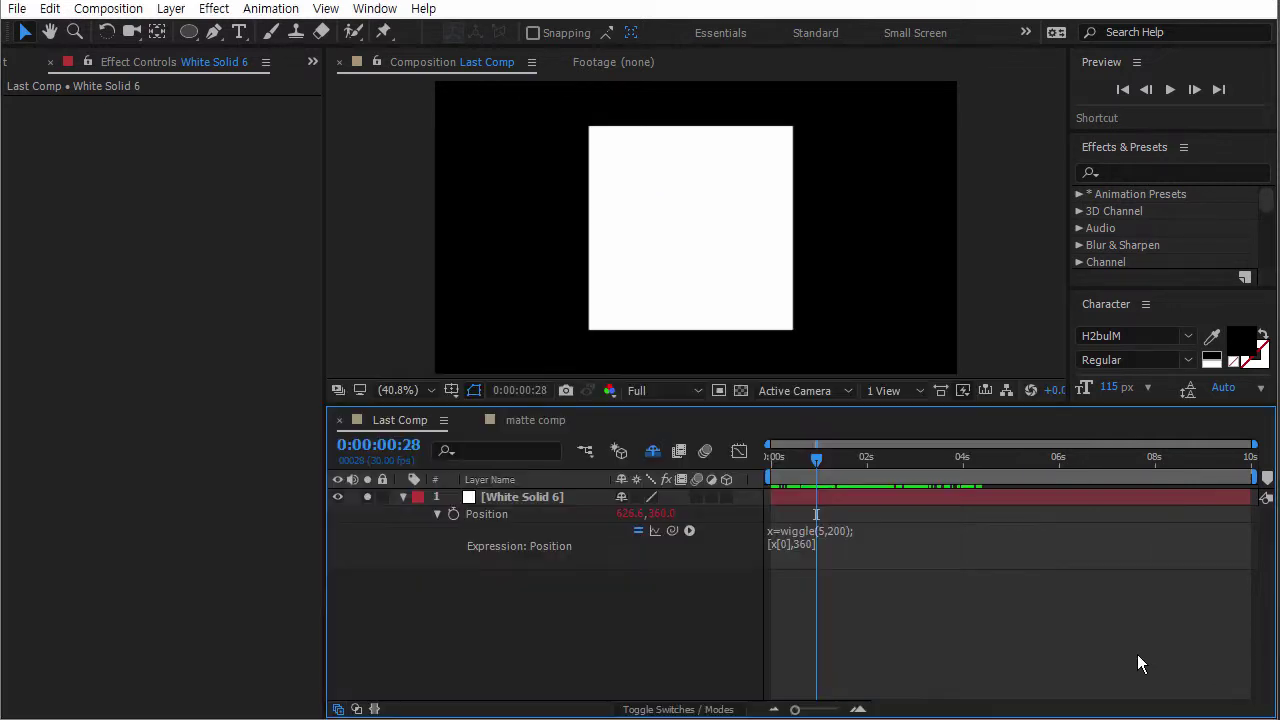
# Duplicate White Solid 6 and replace the upper copy's position expression with x=random(400,800); [x,360].
pyautogui.click(526, 495)
pyautogui.hotkey('ctrl', 'd')
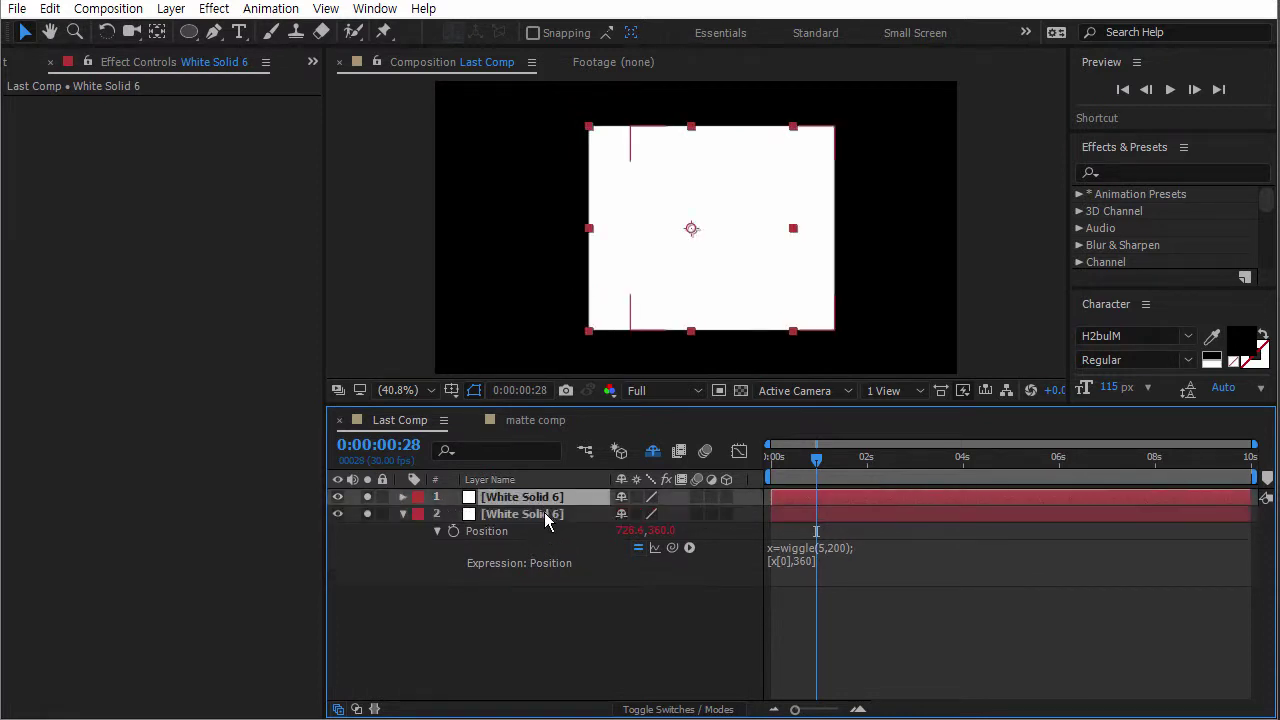
pyautogui.press('p')
pyautogui.click(437, 513)
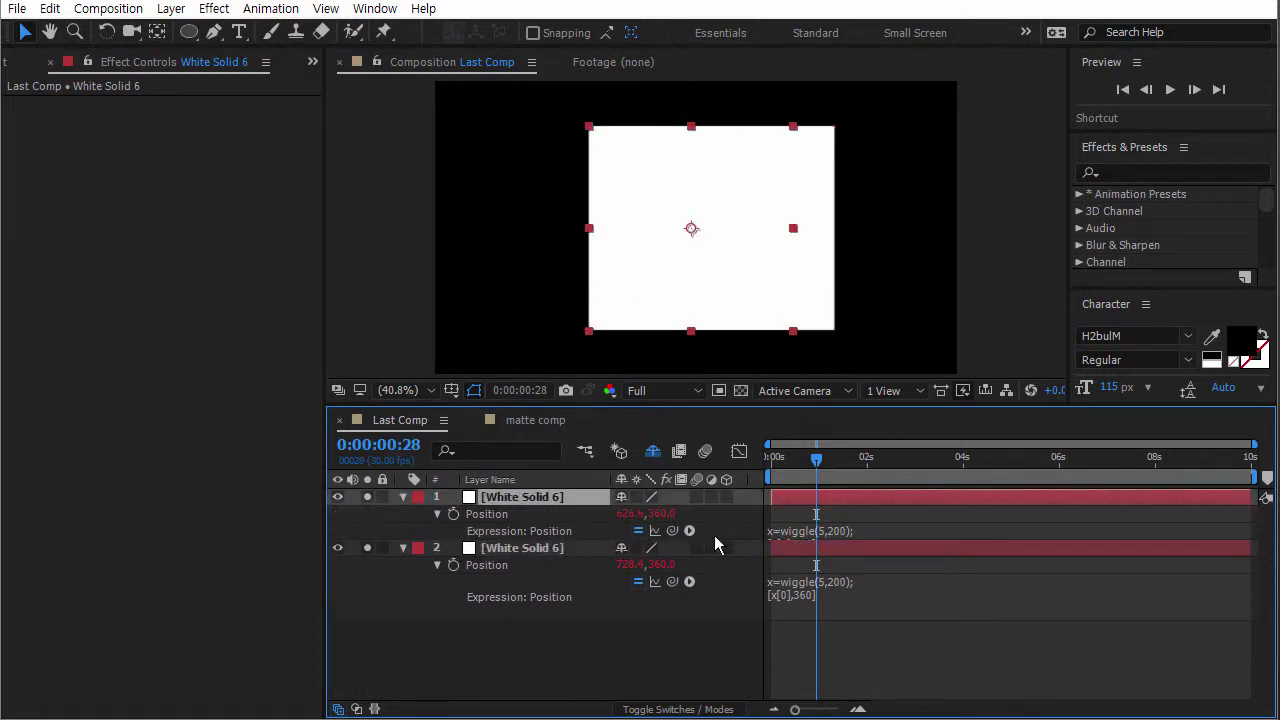
pyautogui.click(812, 531)
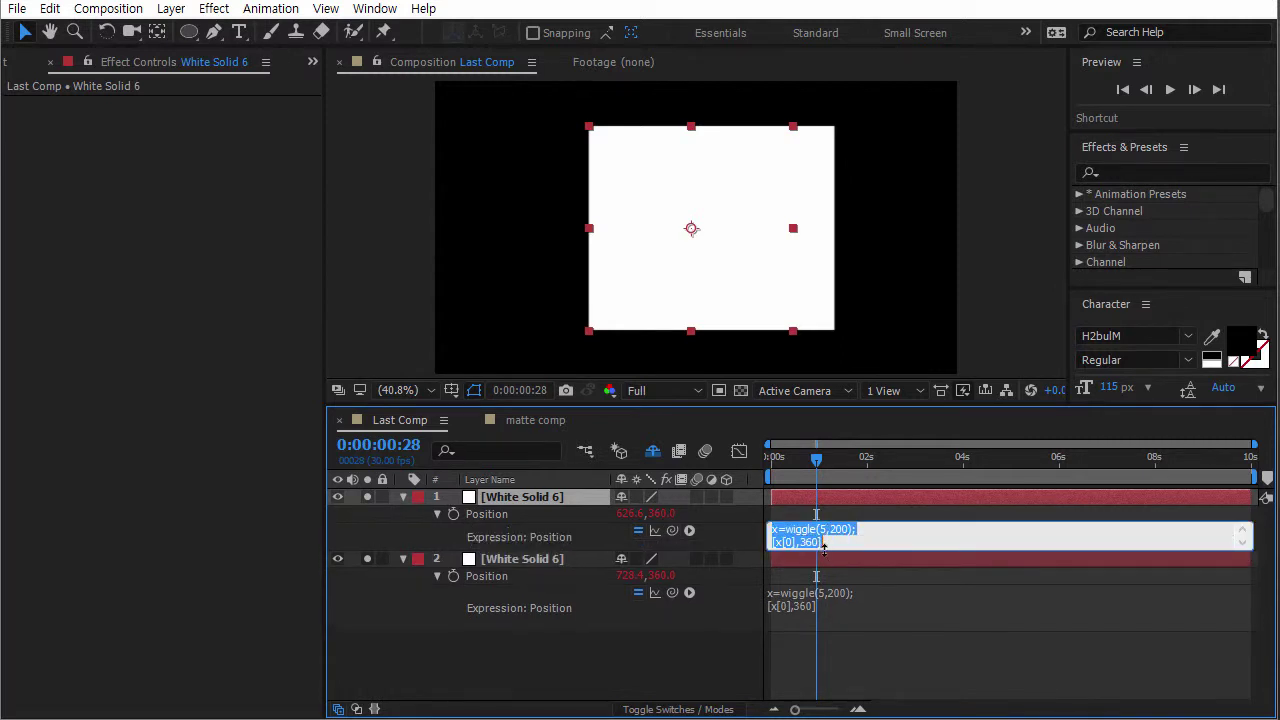
pyautogui.hotkey('ctrl', 'v')
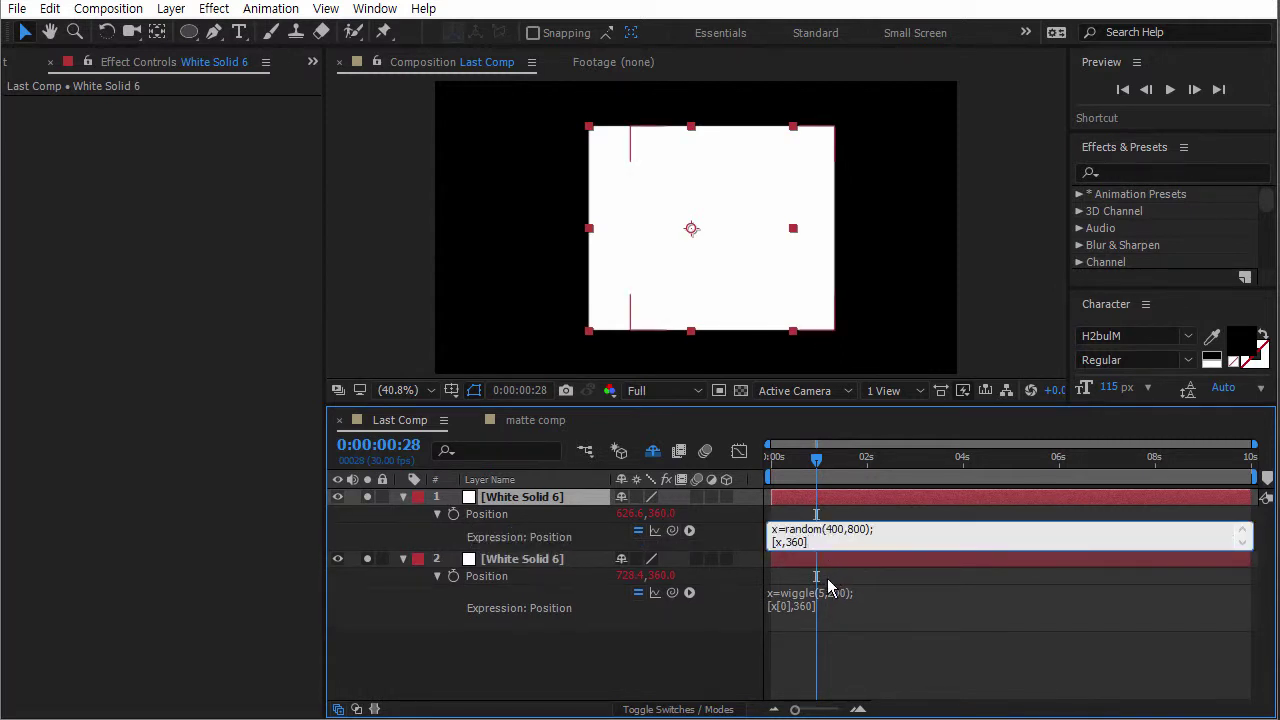
pyautogui.click(705, 629)
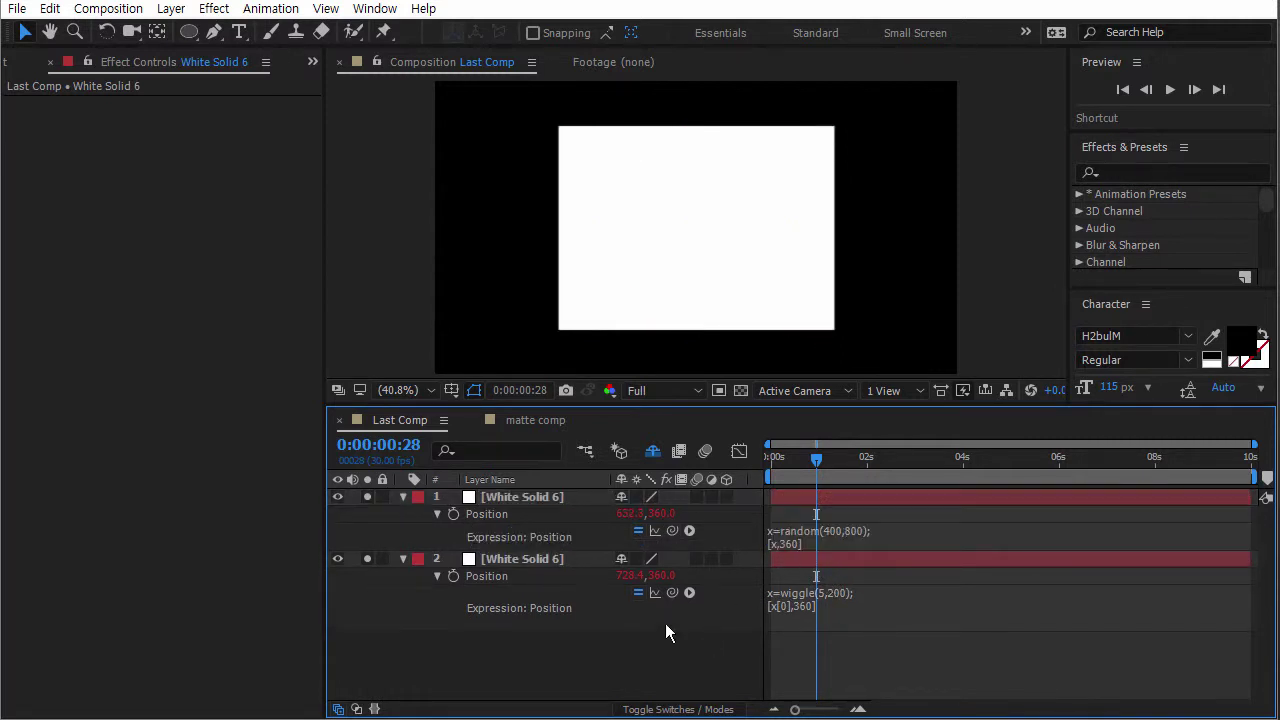
# Hide the lower White Solid 6, compare the random and wiggle expressions of both layers, and examine the random x movement.
pyautogui.click(338, 558)
pyautogui.moveTo(802, 460); pyautogui.dragTo(770, 460)
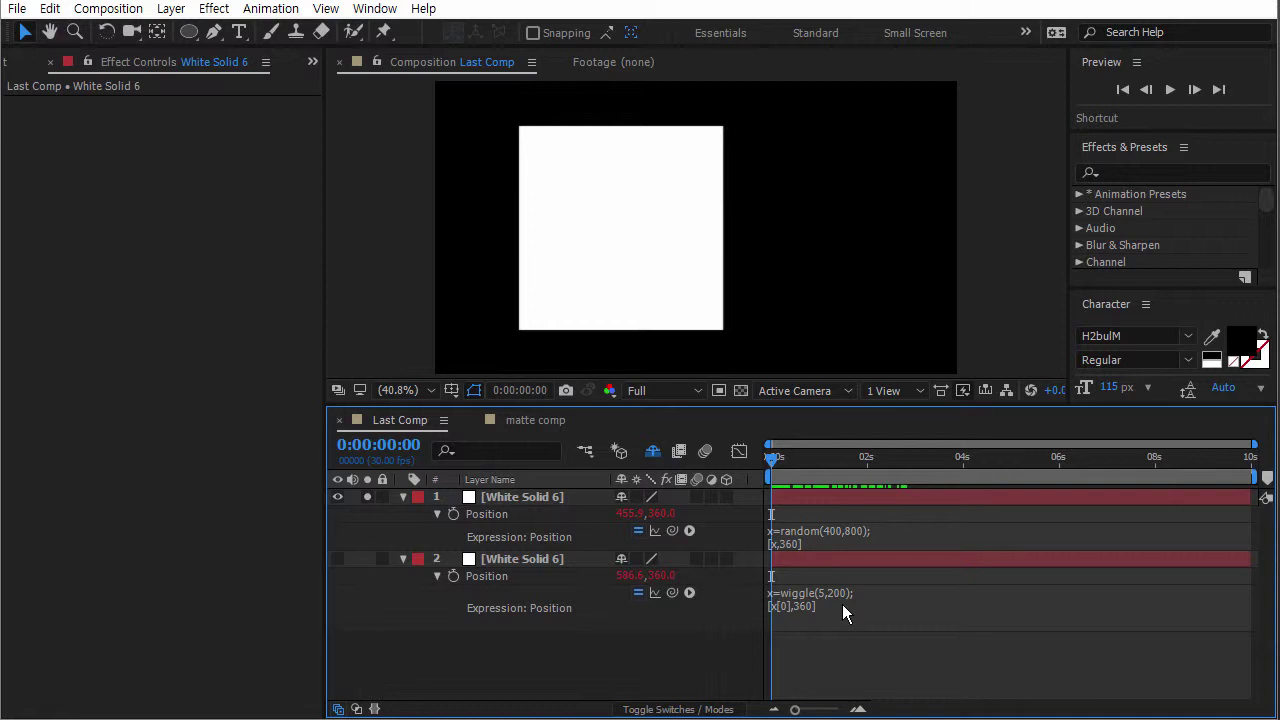
pyautogui.click(787, 610)
pyautogui.click(787, 604)
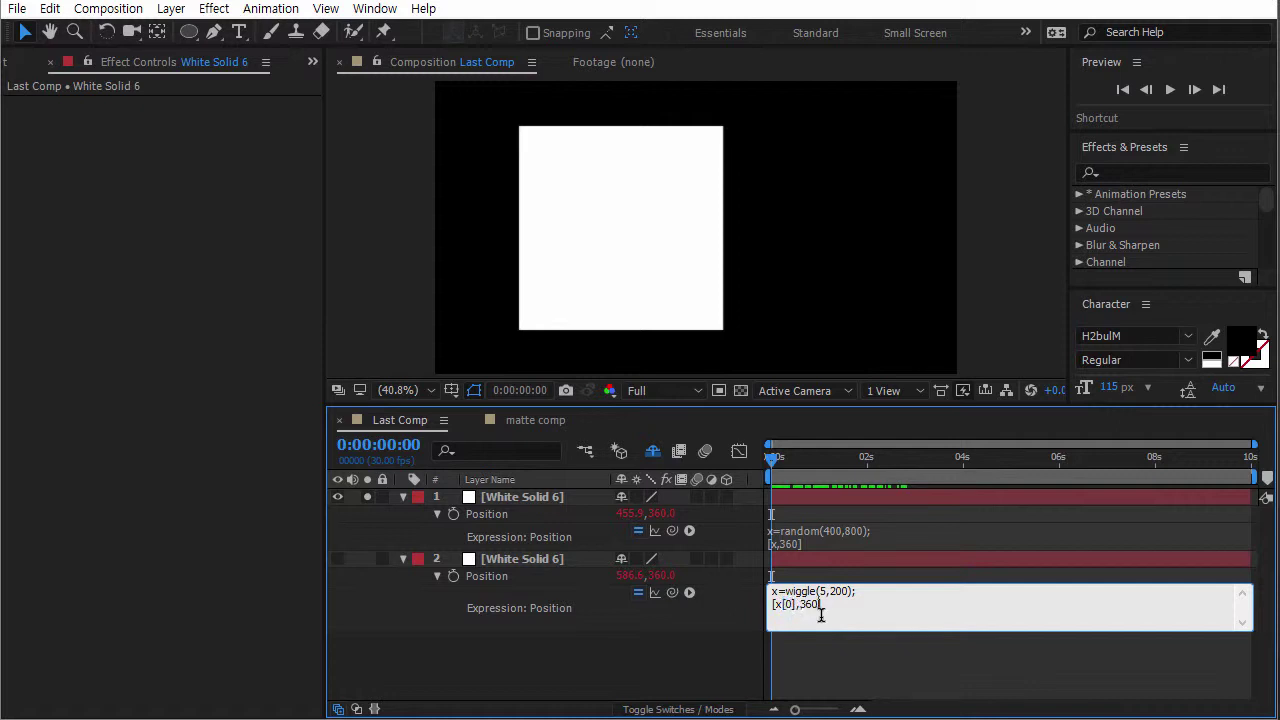
pyautogui.click(817, 531)
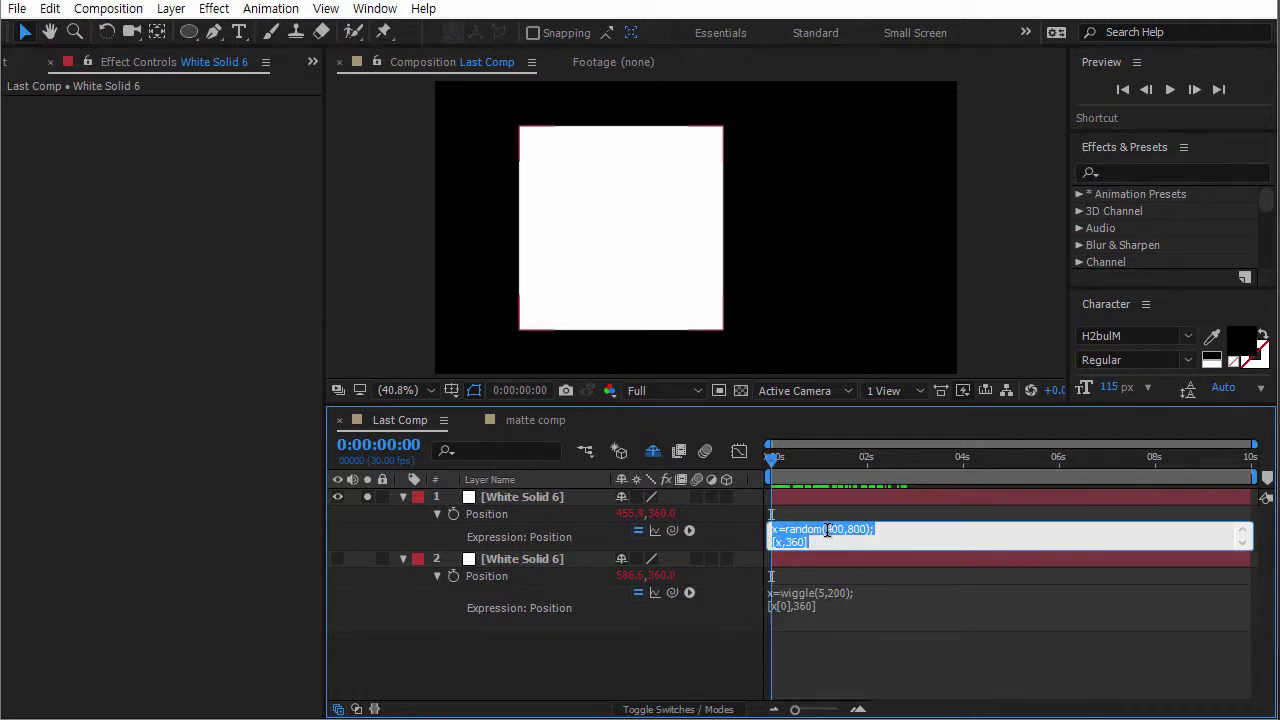
pyautogui.moveTo(822, 530); pyautogui.dragTo(867, 521)
pyautogui.doubleClick(778, 541)
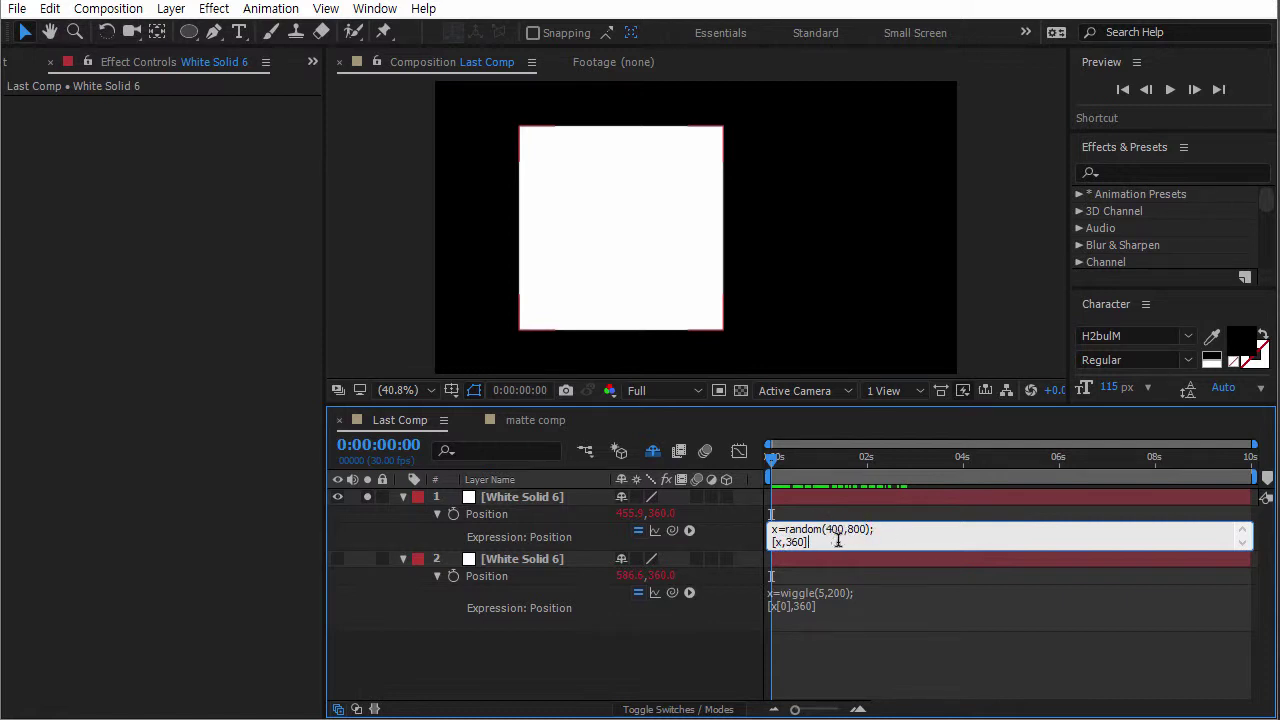
pyautogui.click(595, 550)
pyautogui.click(812, 545)
pyautogui.press('Return')
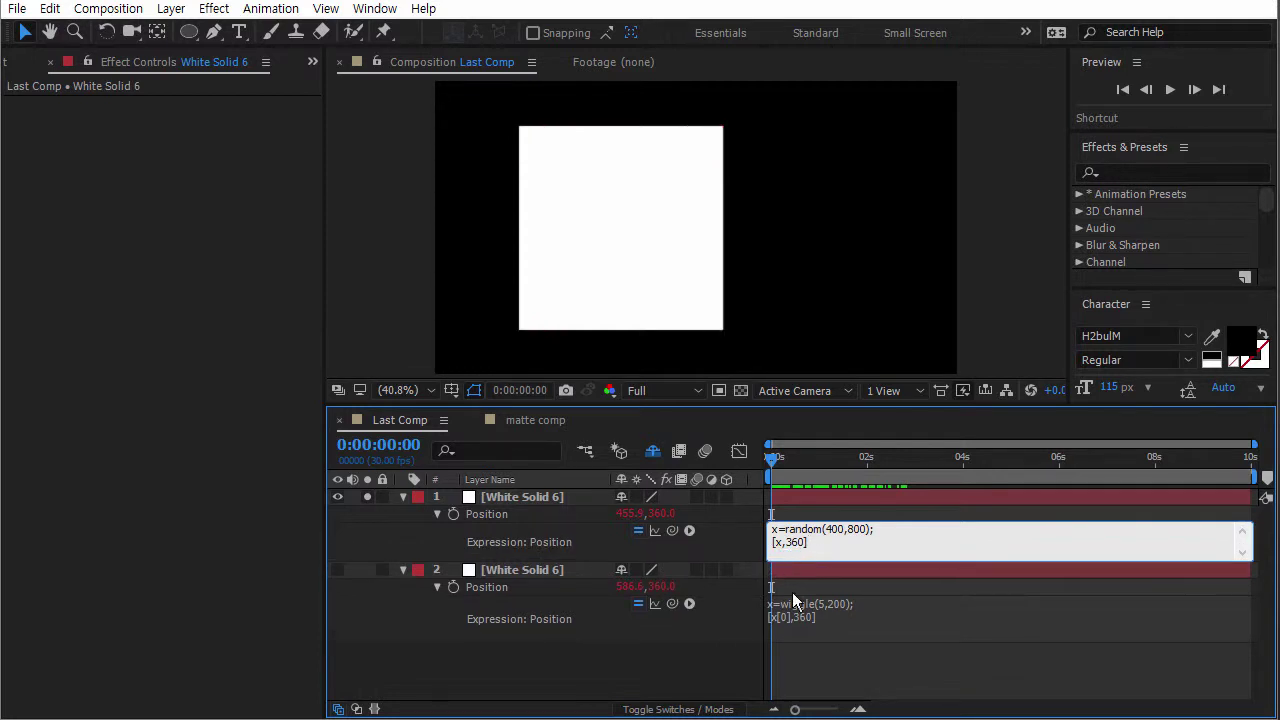
pyautogui.hotkey('ctrl', 'a')
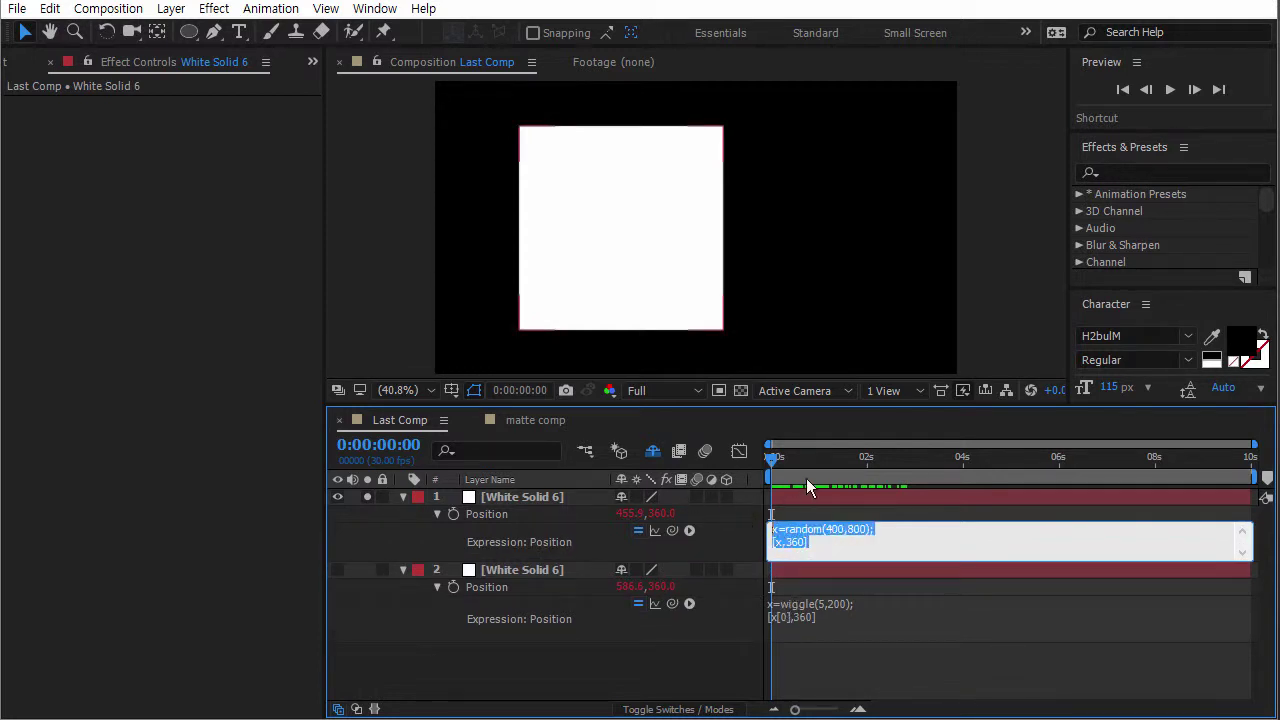
pyautogui.click(781, 455)
pyautogui.moveTo(781, 455); pyautogui.dragTo(816, 459)
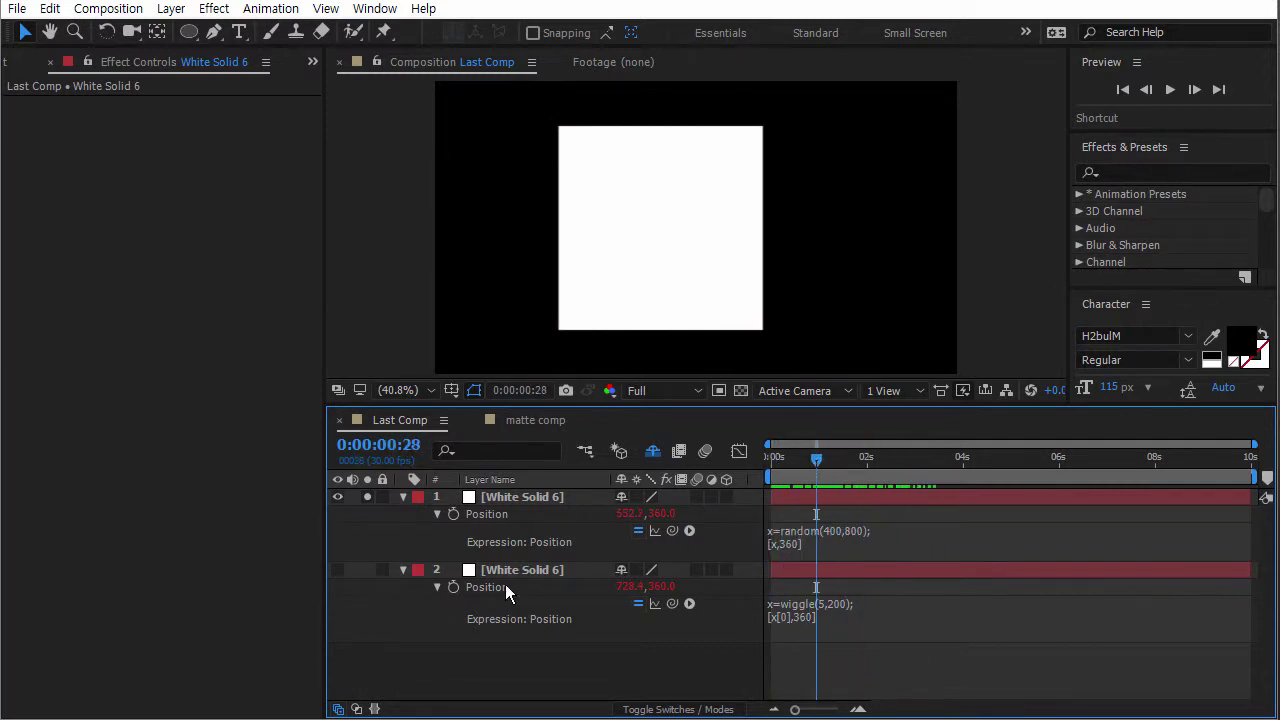
# Try the lower White Solid 6's wiggle expression without the index, changing its second line to [x,360].
pyautogui.click(790, 620)
pyautogui.click(789, 617)
pyautogui.press('BackSpace')
pyautogui.press('BackSpace')
pyautogui.press('BackSpace')
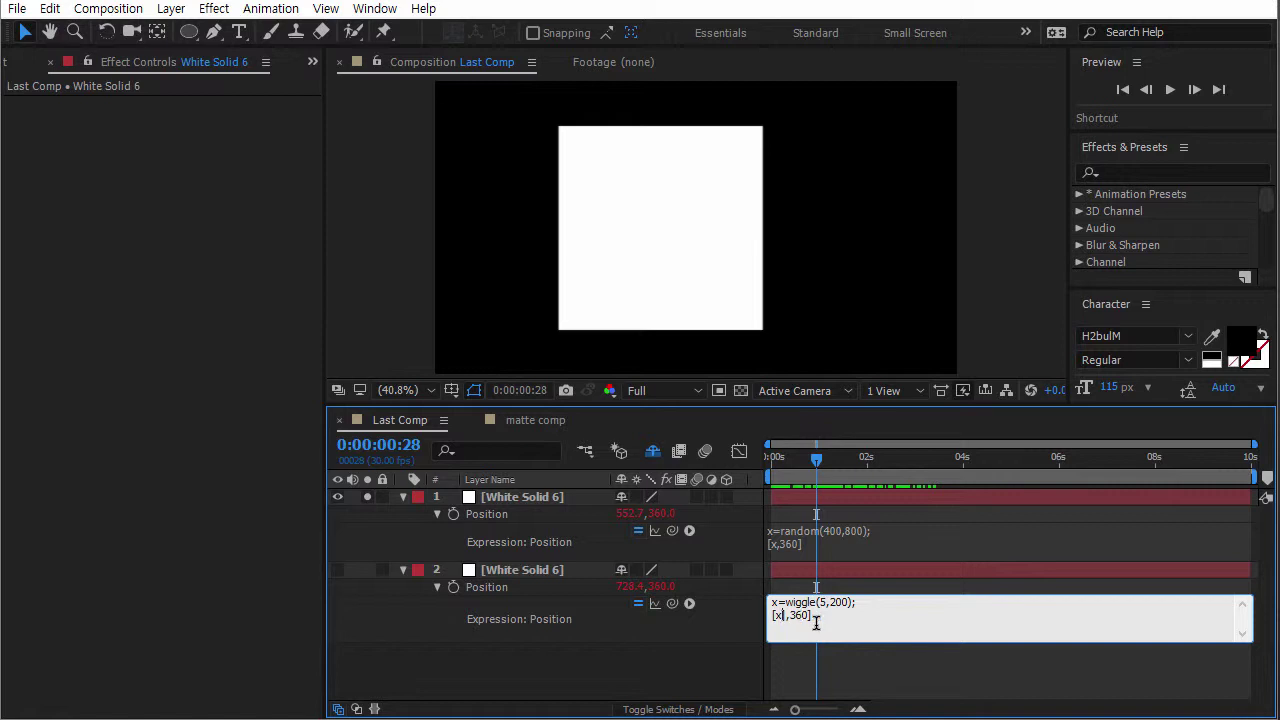
pyautogui.press('BackSpace')
pyautogui.click(893, 668)
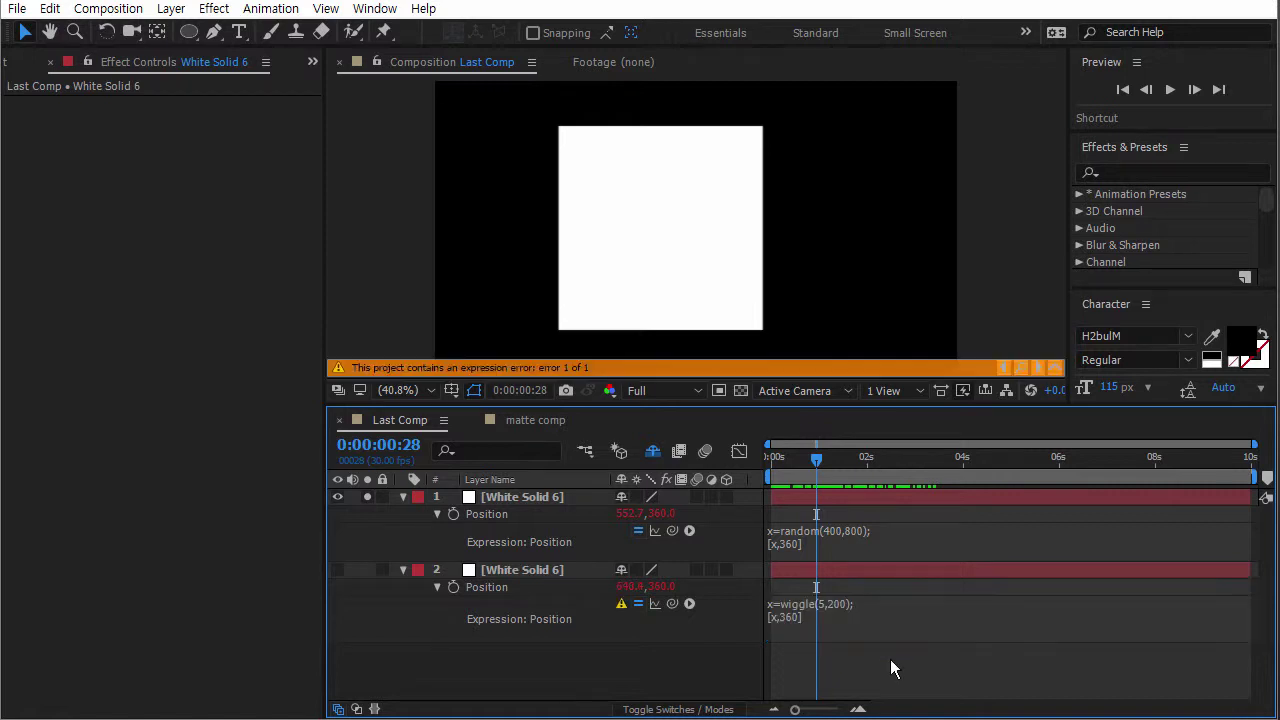
# Show only the lower of the two White Solid 6 layers and check whether it moves with the [x,360] expression.
pyautogui.click(338, 497)
pyautogui.click(337, 569)
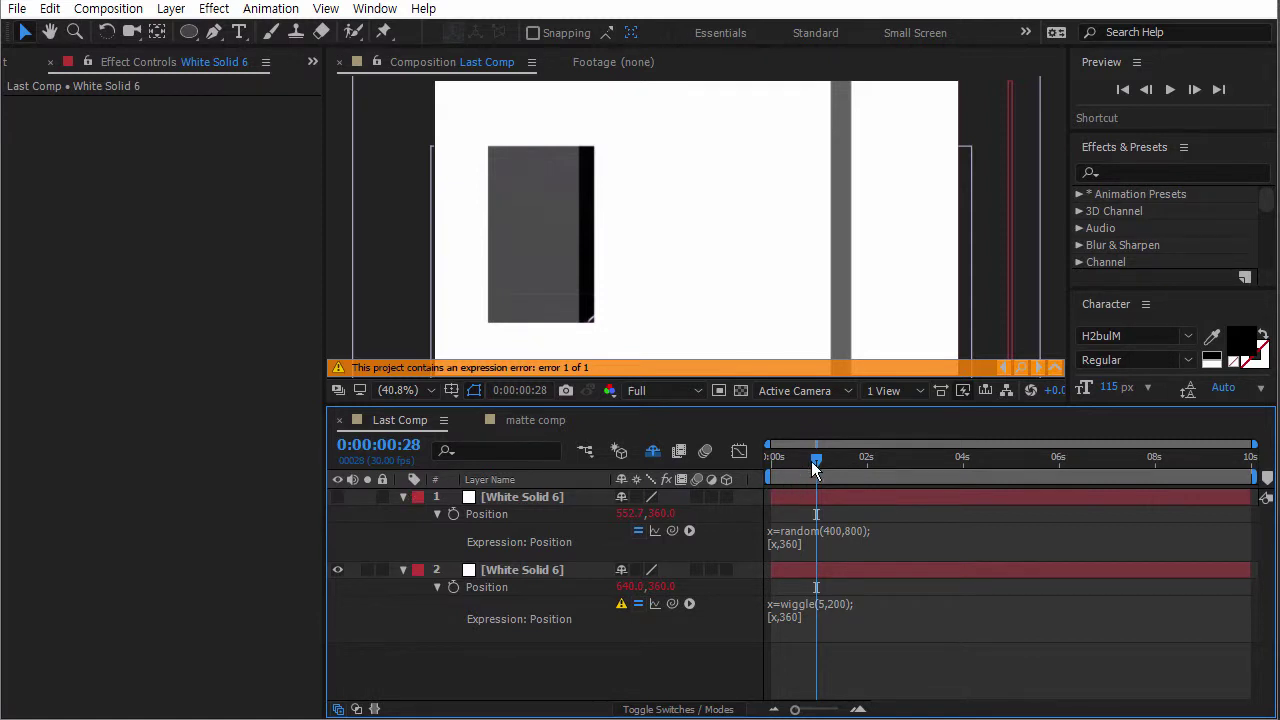
pyautogui.moveTo(811, 461); pyautogui.dragTo(821, 459)
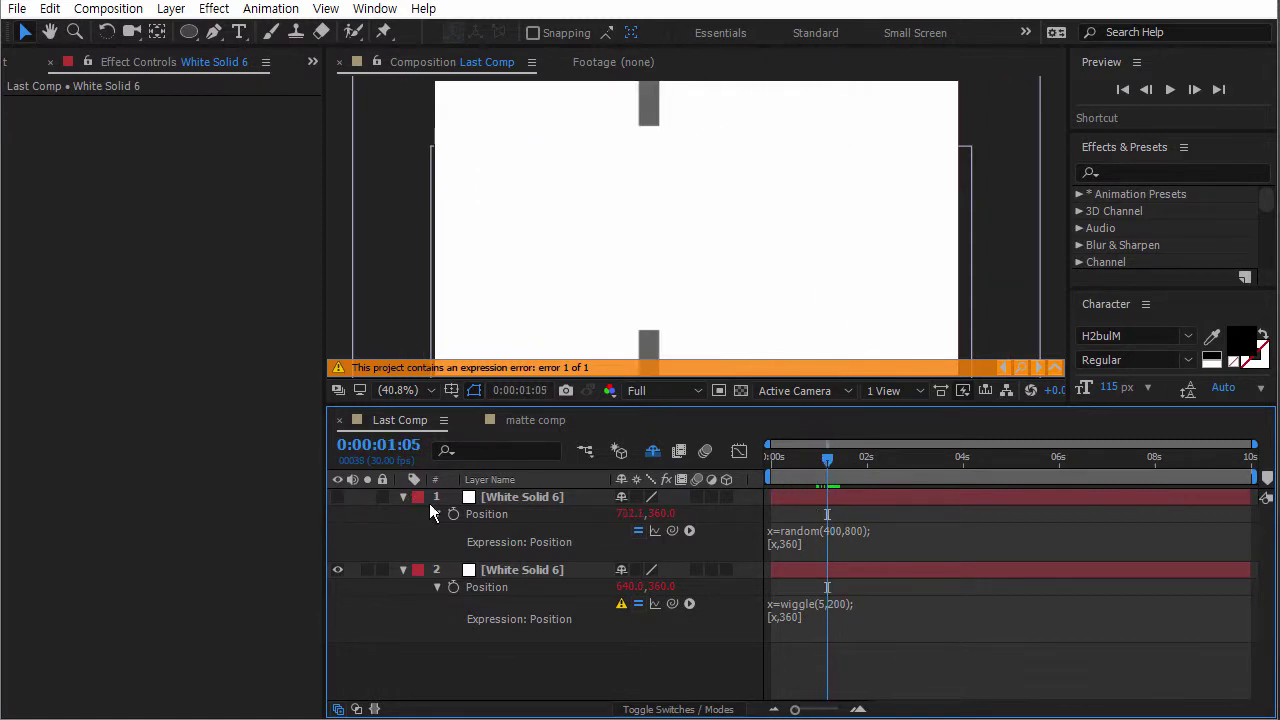
pyautogui.click(518, 567)
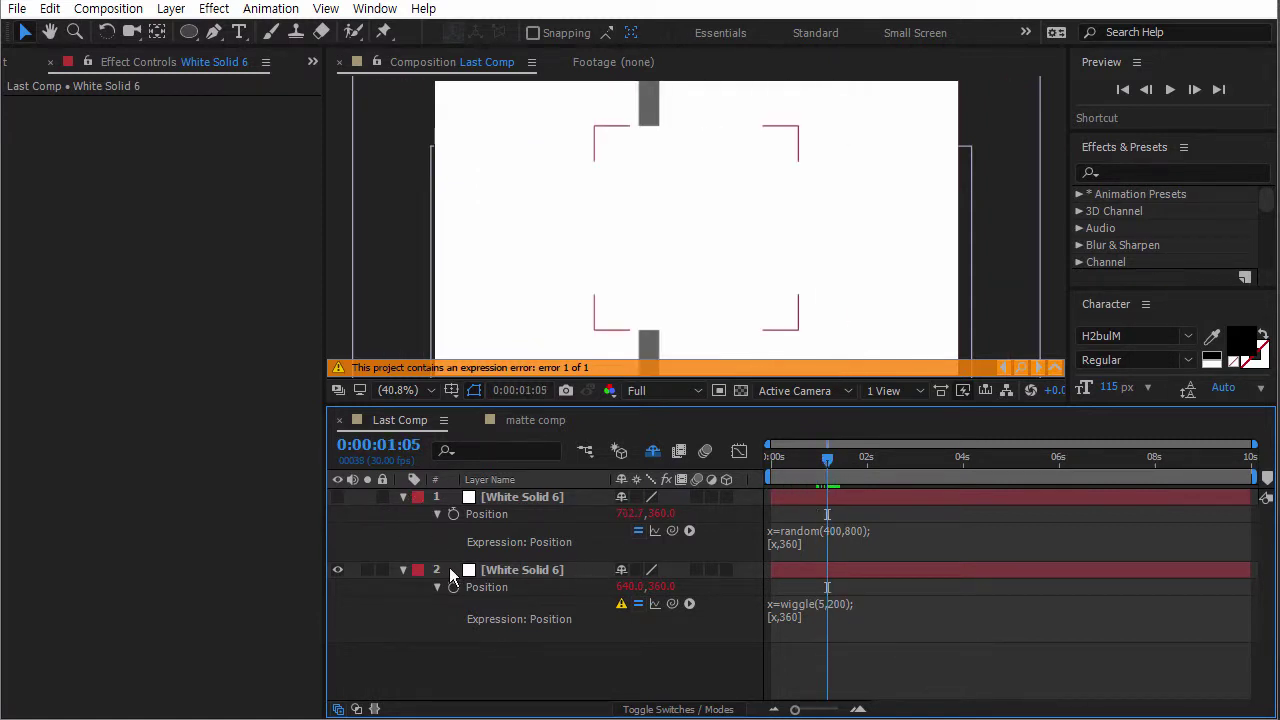
# Swap the visibility back to the upper White Solid 6 and restore the lower layer's expression line to [x[0],360].
pyautogui.click(337, 569)
pyautogui.click(338, 497)
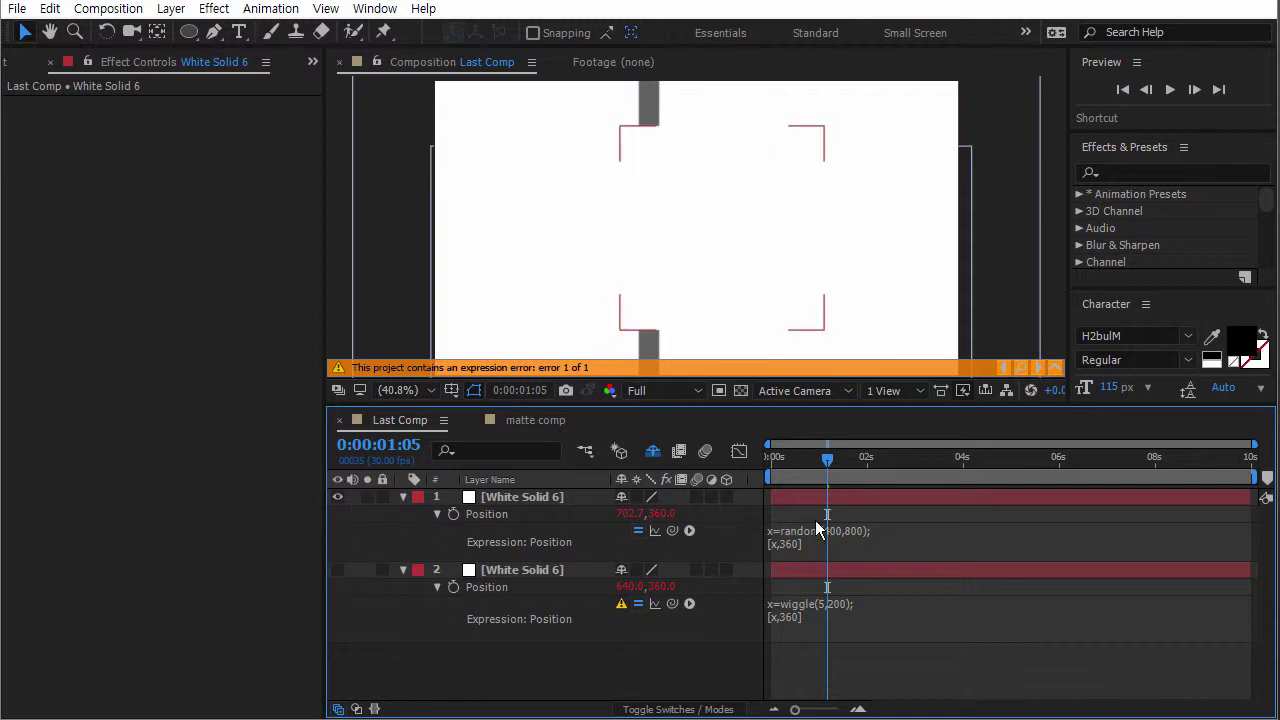
pyautogui.click(785, 614)
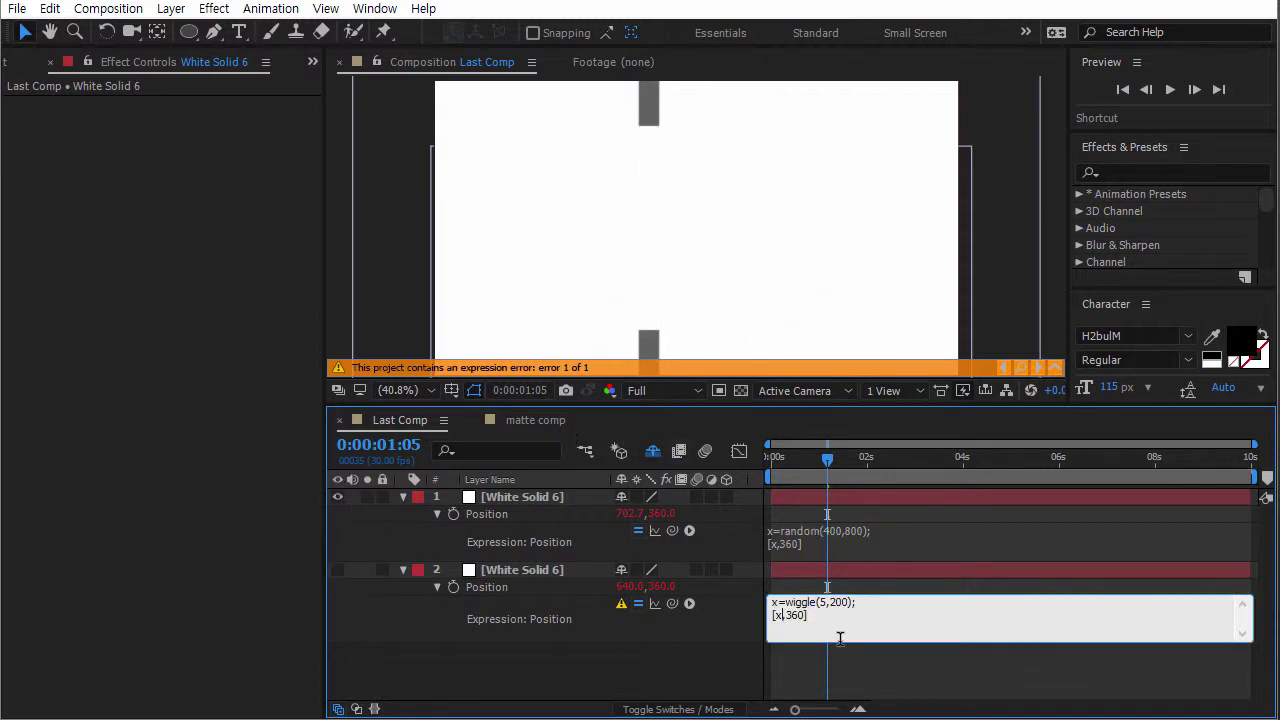
pyautogui.write('[0]')
pyautogui.click(736, 680)
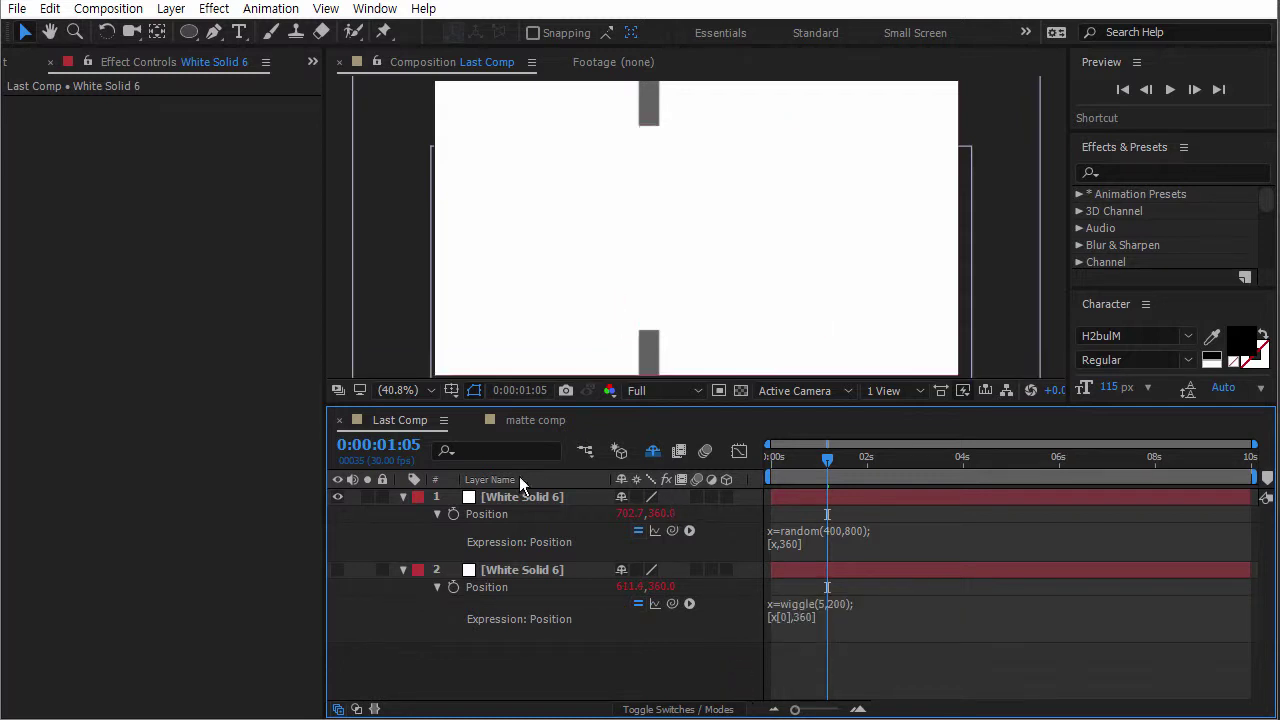
# Solo both White Solid 6 layers and keep the shy layers hidden, checking the two solids together.
pyautogui.click(652, 451)
pyautogui.click(652, 451)
pyautogui.click(652, 451)
pyautogui.click(367, 497)
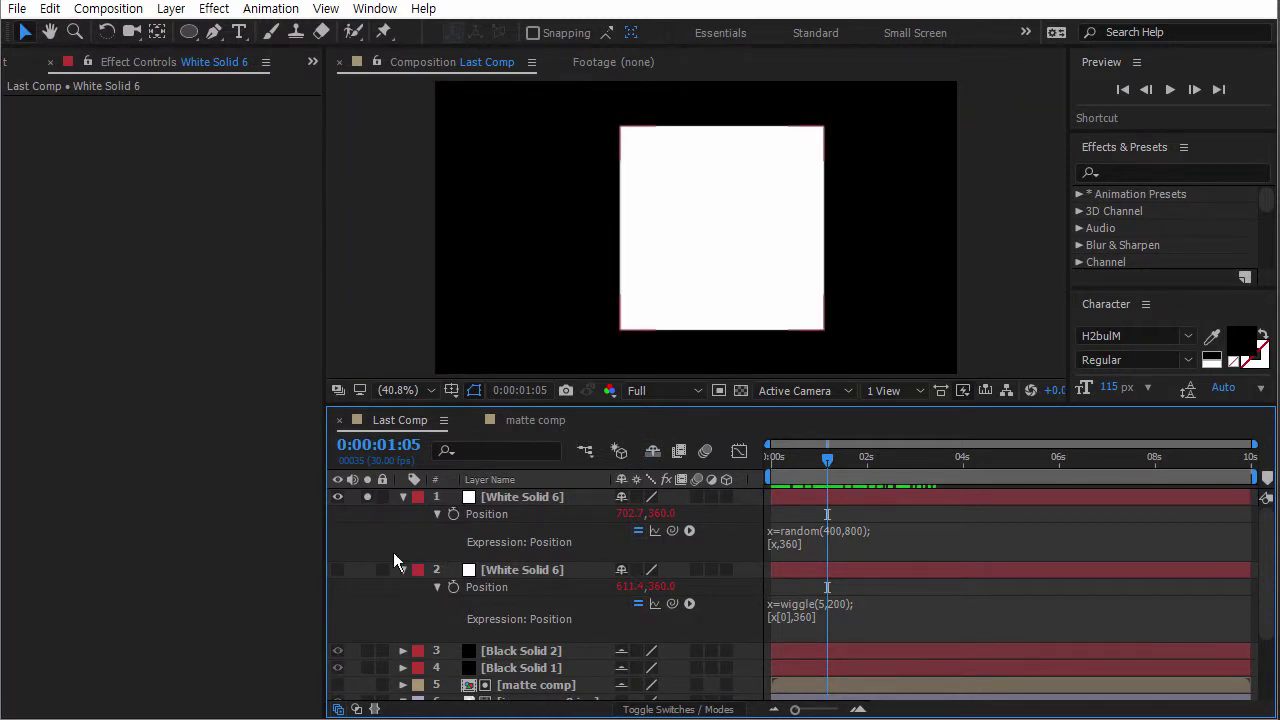
pyautogui.click(367, 569)
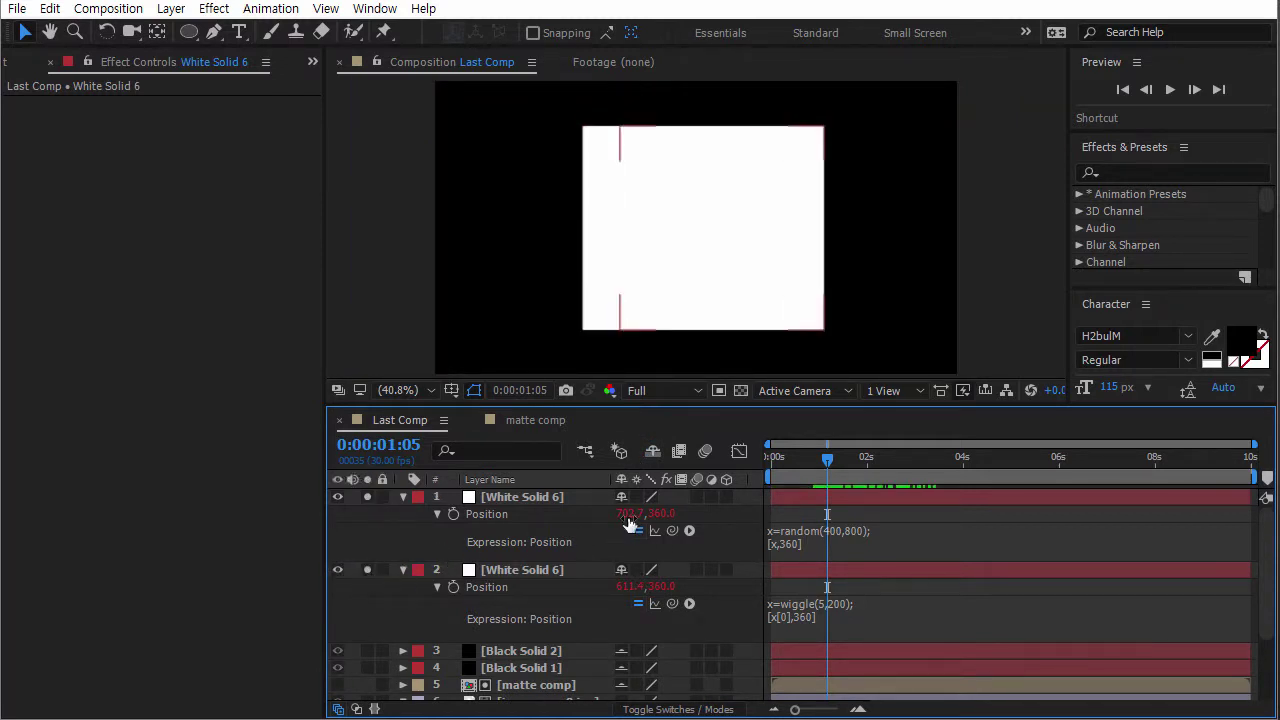
pyautogui.click(654, 452)
pyautogui.click(797, 458)
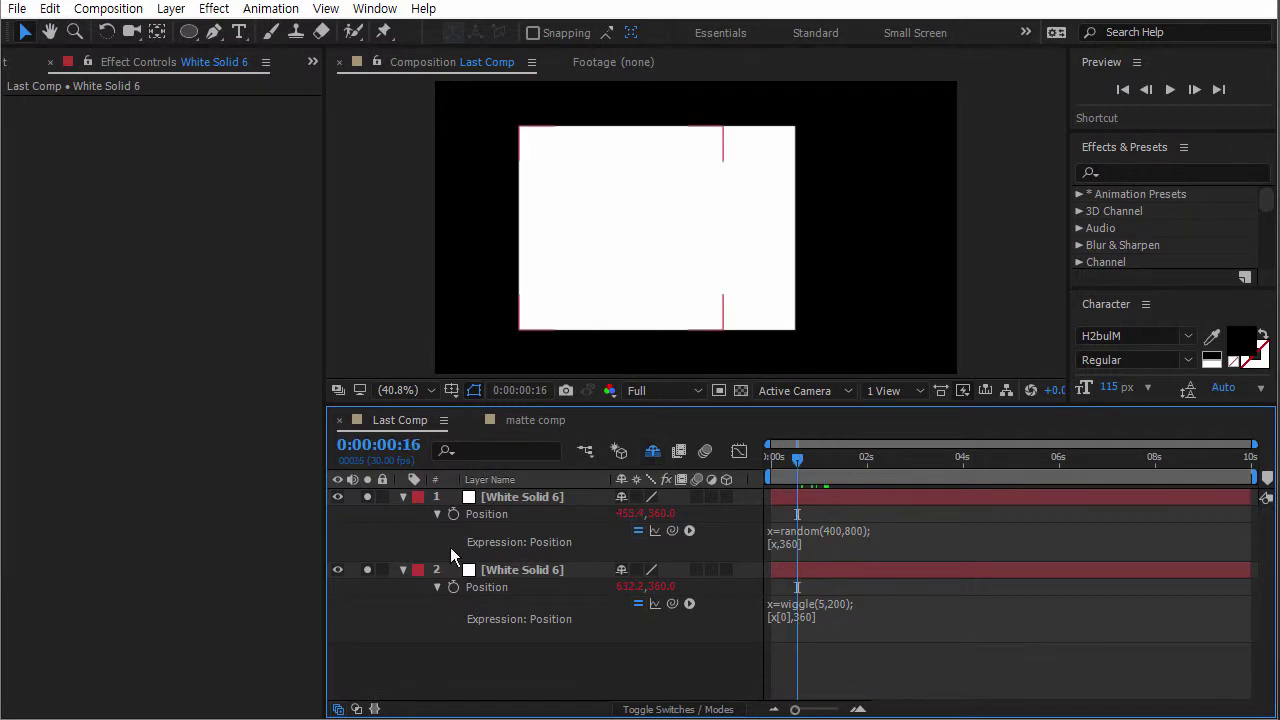
# Compare the movement of the random and wiggle layers by soloing each in turn and scrubbing the timeline.
pyautogui.click(367, 569)
pyautogui.moveTo(786, 457); pyautogui.dragTo(864, 458)
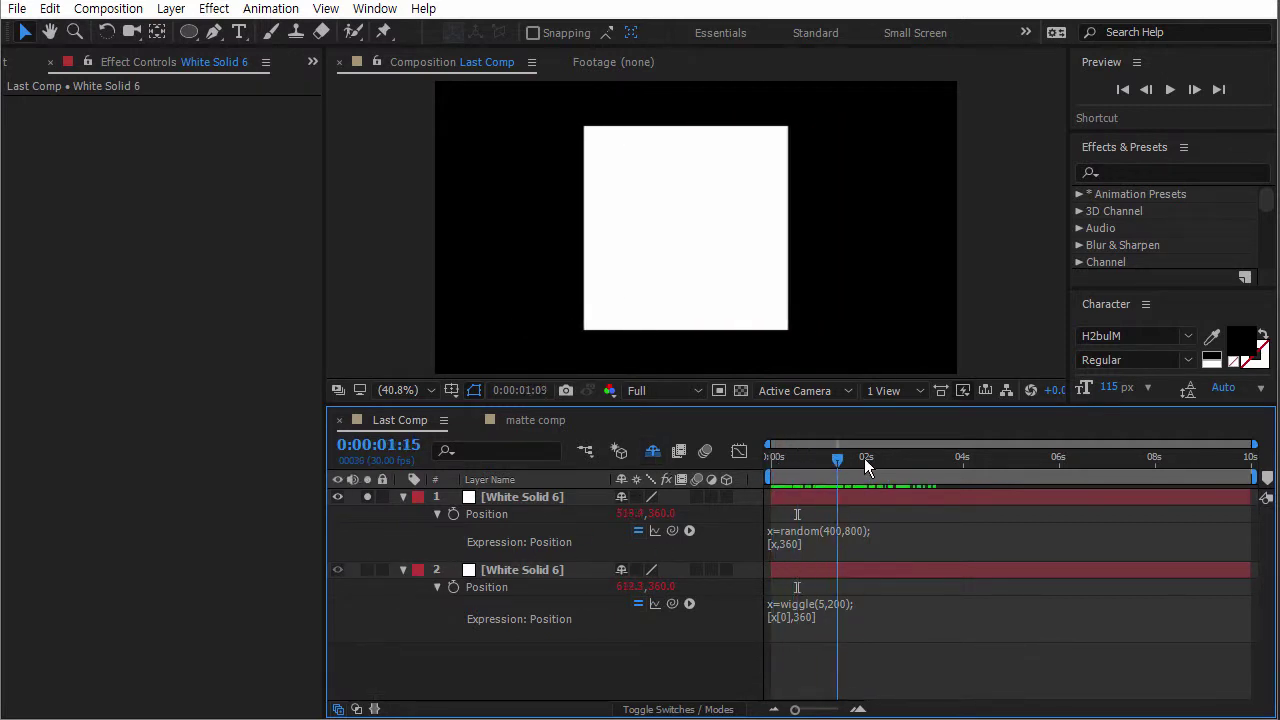
pyautogui.press('space')
pyautogui.click(809, 458)
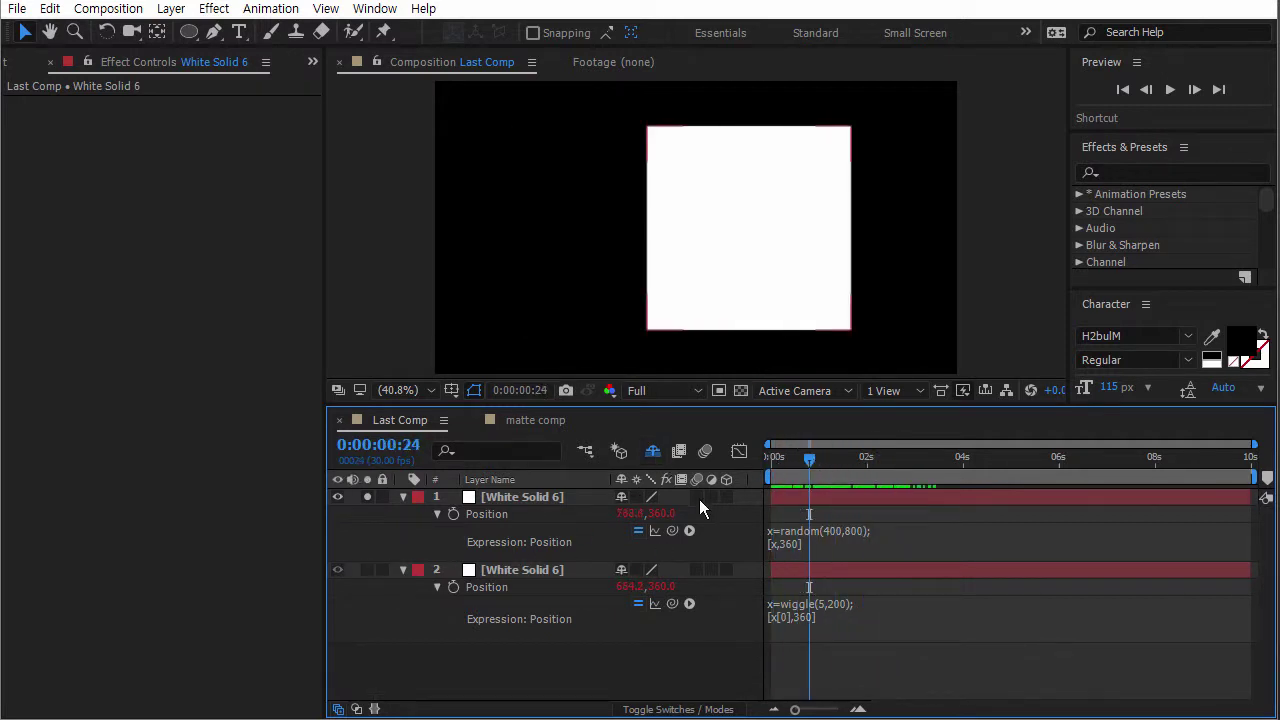
pyautogui.click(367, 566)
pyautogui.click(367, 497)
pyautogui.moveTo(809, 458)
pyautogui.mouseDown()
pyautogui.moveTo(772, 458)
pyautogui.moveTo(908, 464)
pyautogui.moveTo(793, 458)
pyautogui.mouseUp()
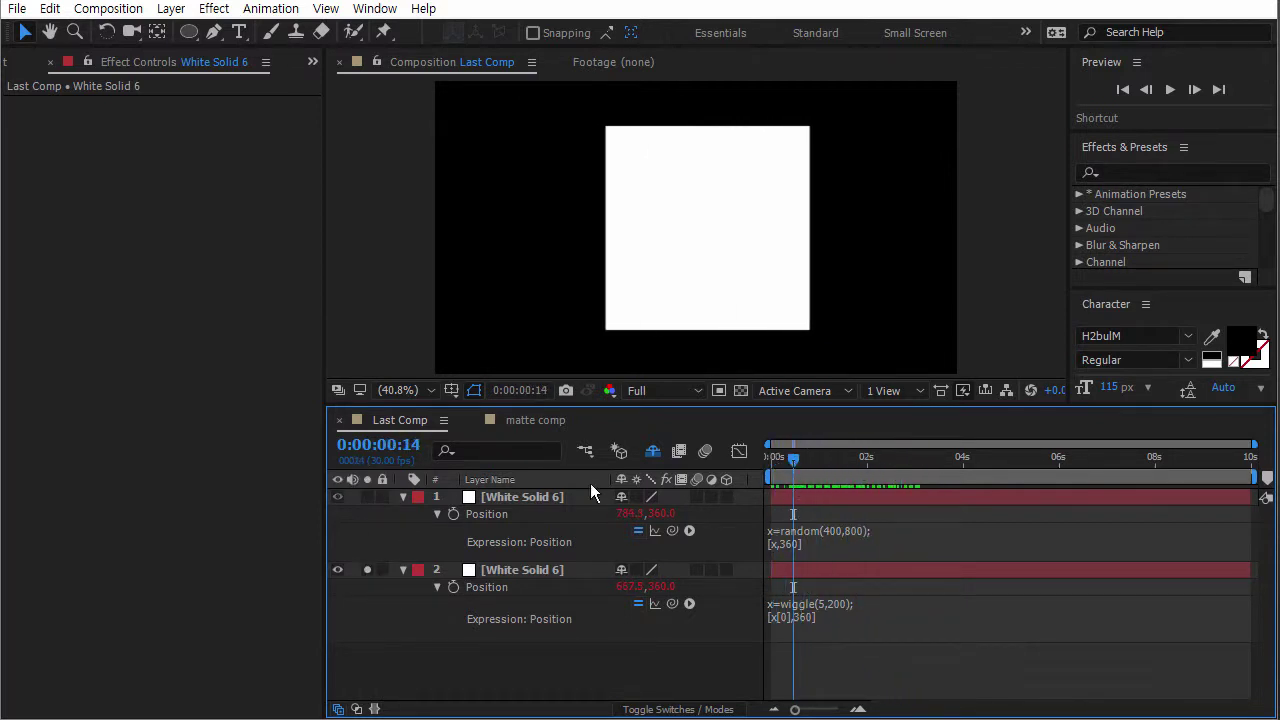
# Solo the upper White Solid 6 and examine its random x position across the timeline and frame by frame.
pyautogui.click(367, 497)
pyautogui.click(367, 570)
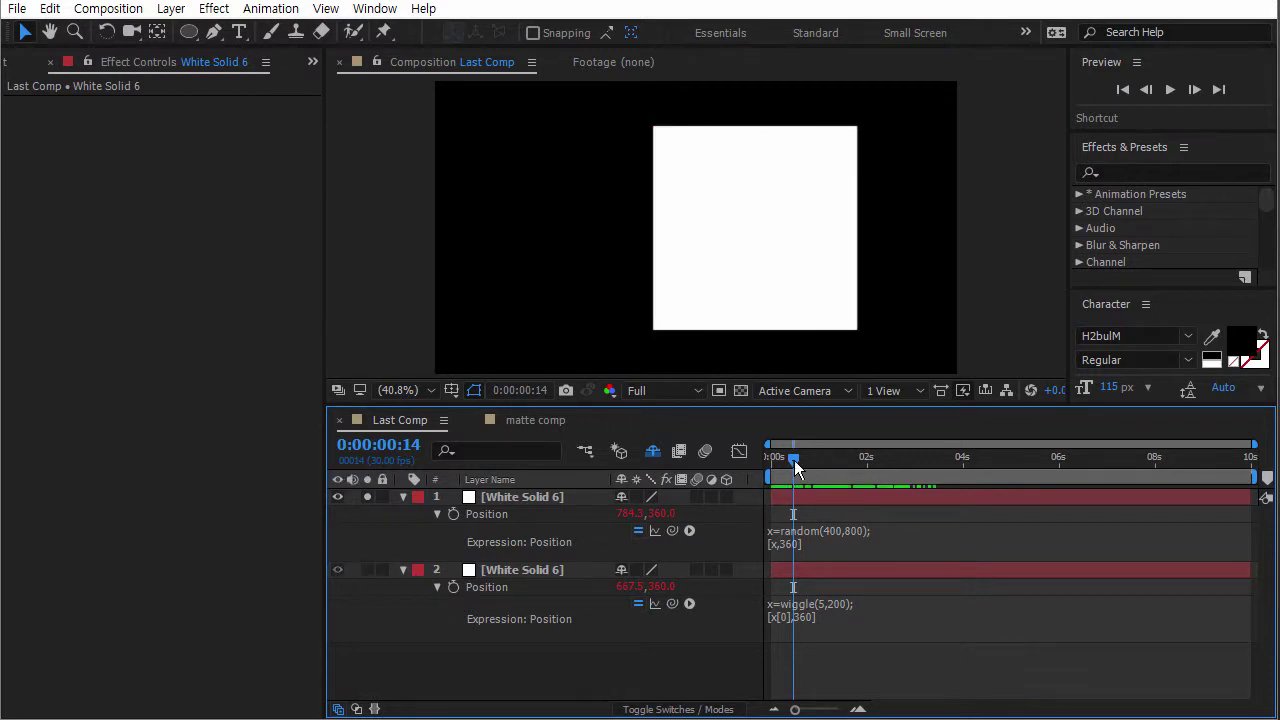
pyautogui.moveTo(794, 460); pyautogui.dragTo(856, 461)
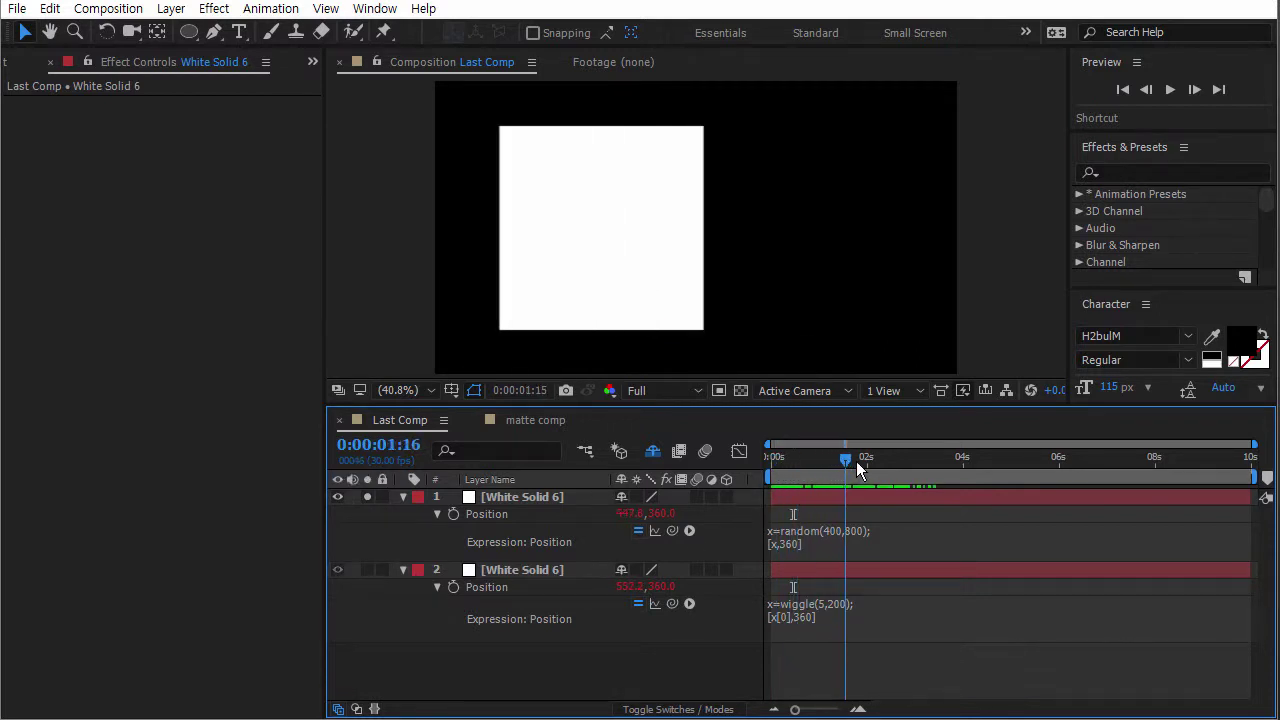
pyautogui.click(1194, 89)
pyautogui.click(1194, 89)
pyautogui.click(1194, 89)
pyautogui.click(1194, 89)
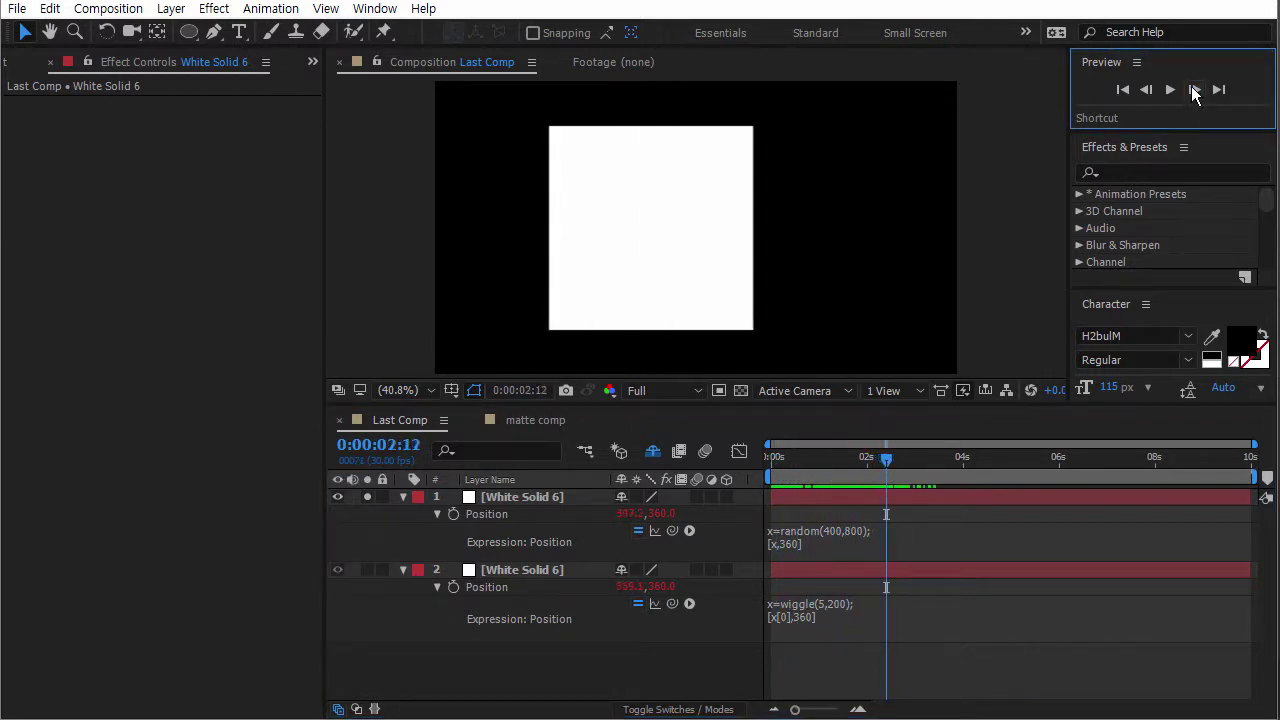
pyautogui.click(1194, 89)
pyautogui.click(1194, 89)
pyautogui.click(1194, 89)
pyautogui.click(1194, 89)
pyautogui.click(1194, 89)
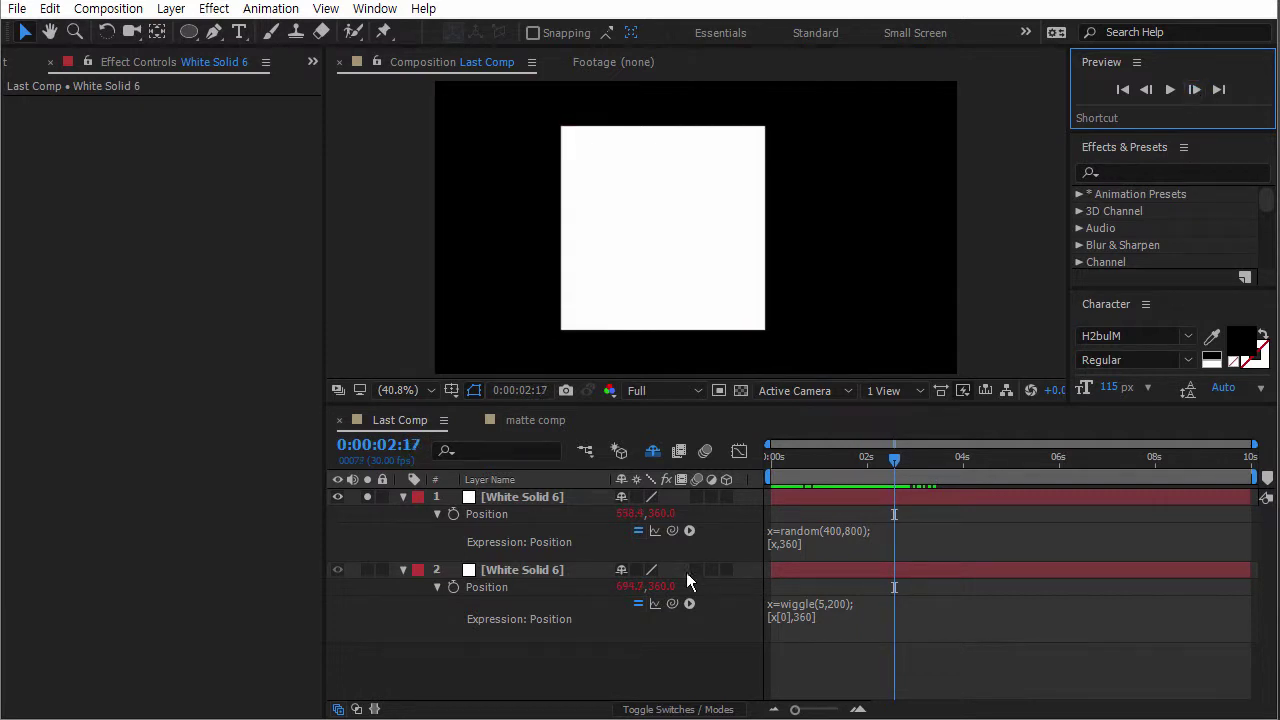
# Solo the lower White Solid 6, set its expression to wiggle(2,200) and check the movement from the composition start.
pyautogui.click(368, 570)
pyautogui.click(368, 497)
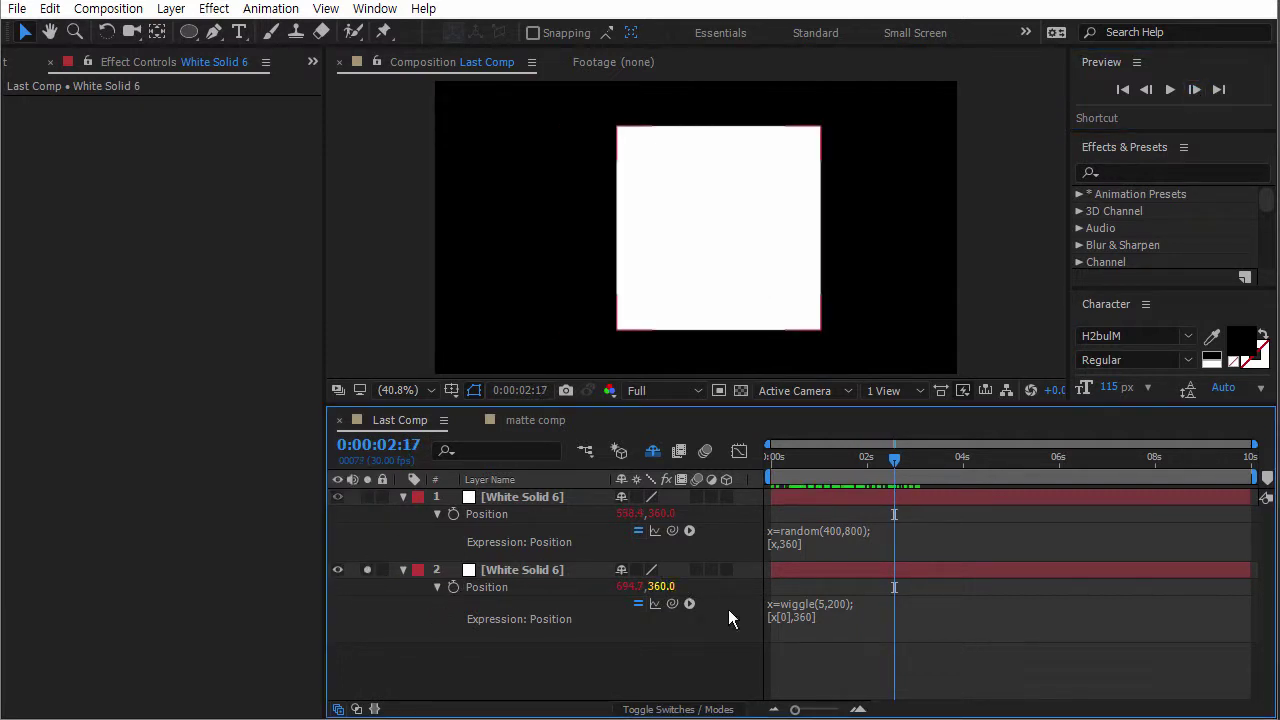
pyautogui.click(819, 601)
pyautogui.click(822, 602)
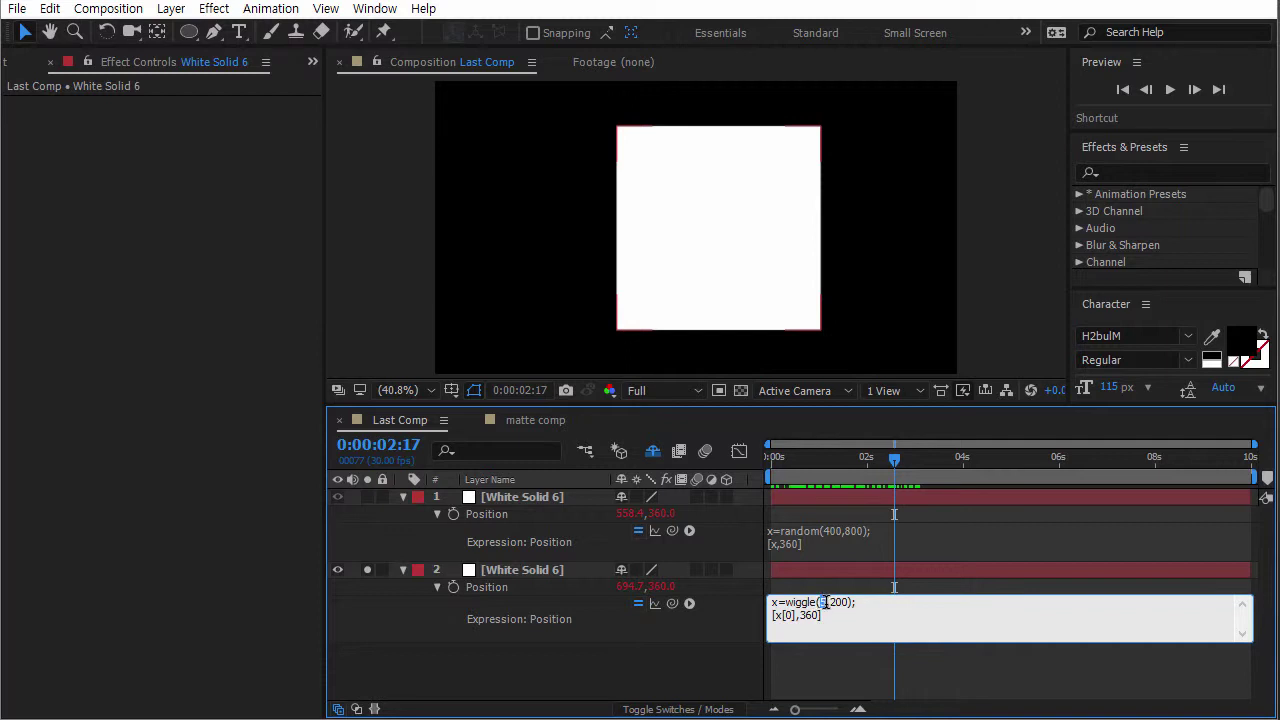
pyautogui.doubleClick(822, 602)
pyautogui.write('2')
pyautogui.press('KP_Enter')
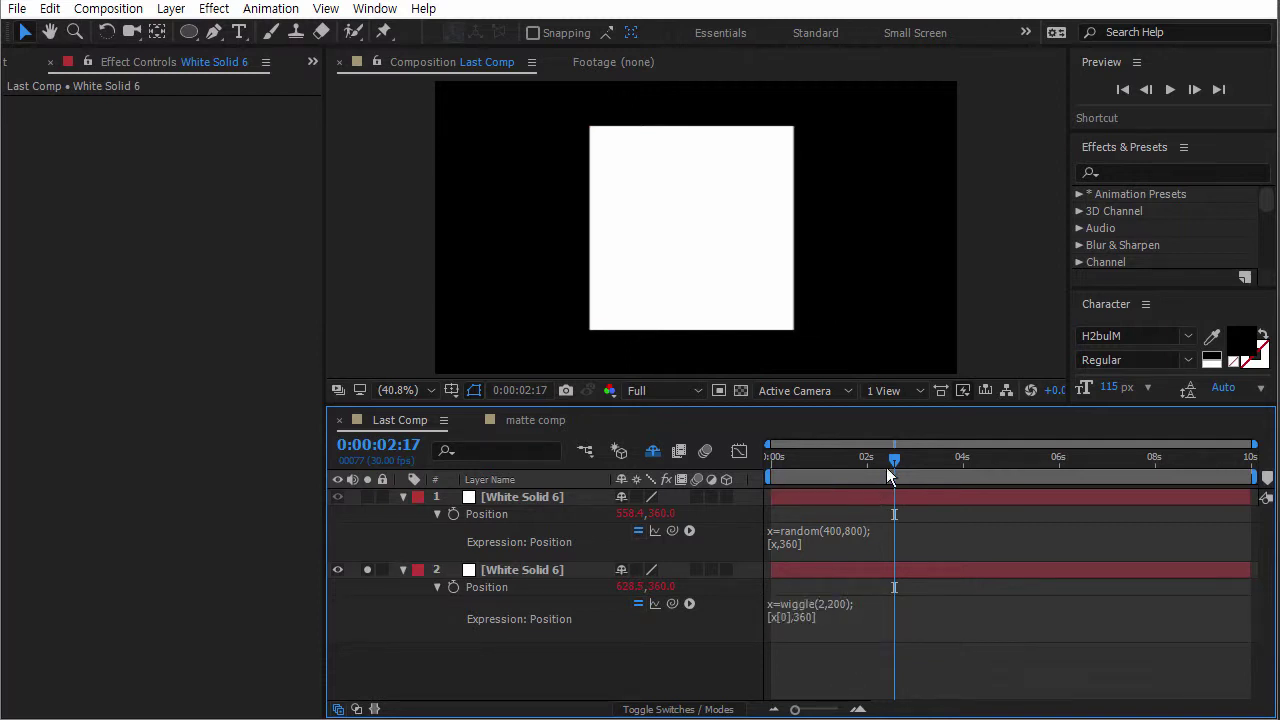
pyautogui.moveTo(886, 467); pyautogui.dragTo(766, 474)
# Set the lower White Solid 6's expression to wiggle(30,200) and check the faster x movement.
pyautogui.click(815, 603)
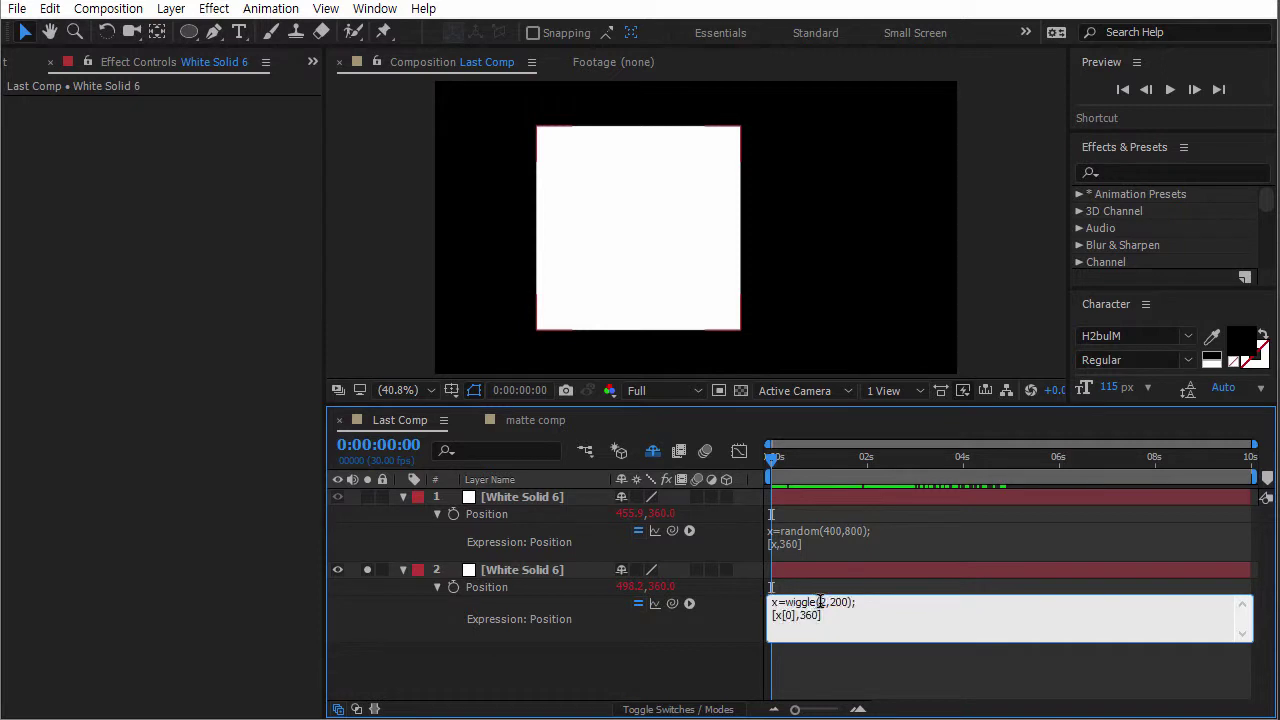
pyautogui.doubleClick(821, 602)
pyautogui.write('30')
pyautogui.click(858, 670)
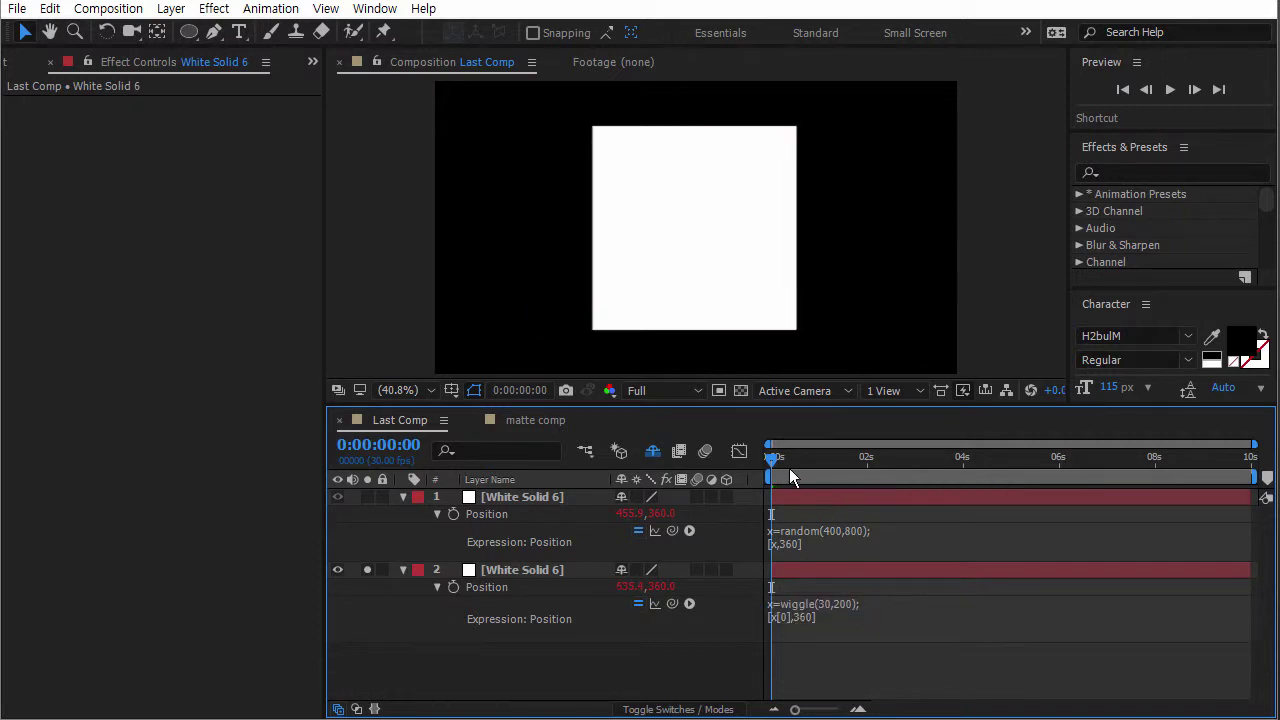
pyautogui.moveTo(789, 468); pyautogui.dragTo(835, 467)
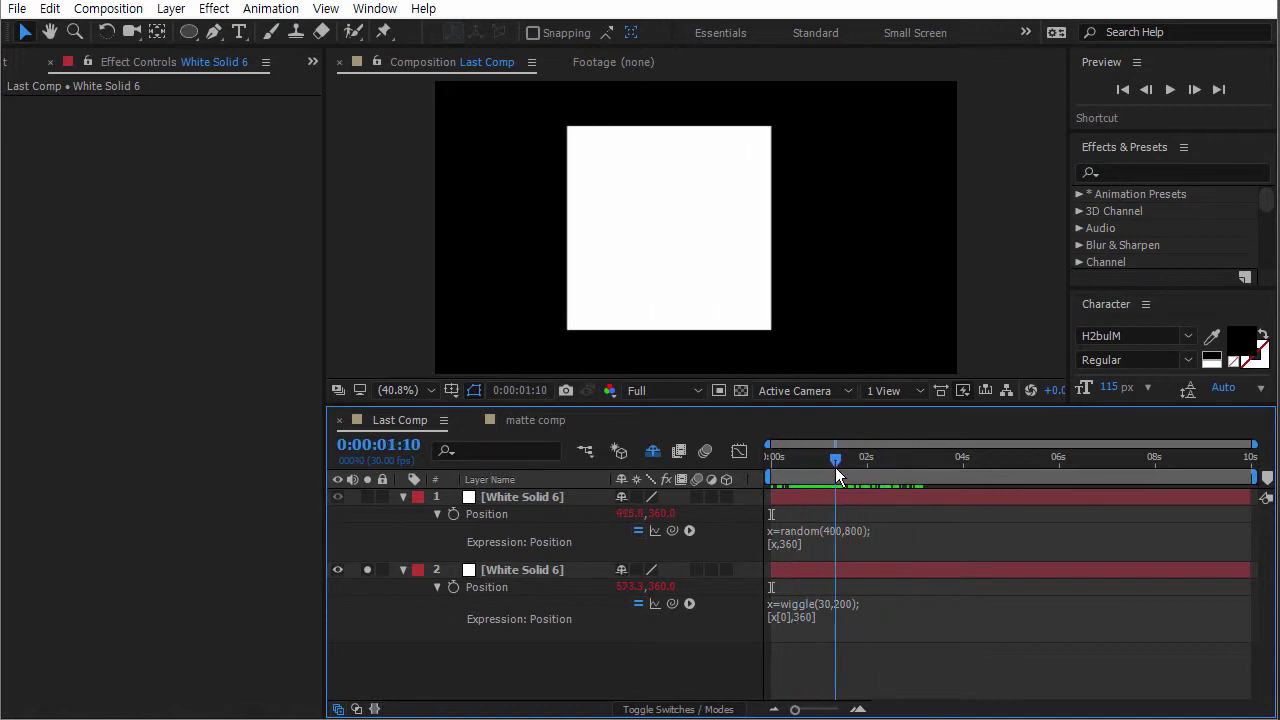
# Review the wiggle expression of the lower solid and open the upper White Solid 6's random expression for editing.
pyautogui.click(855, 588)
pyautogui.click(835, 610)
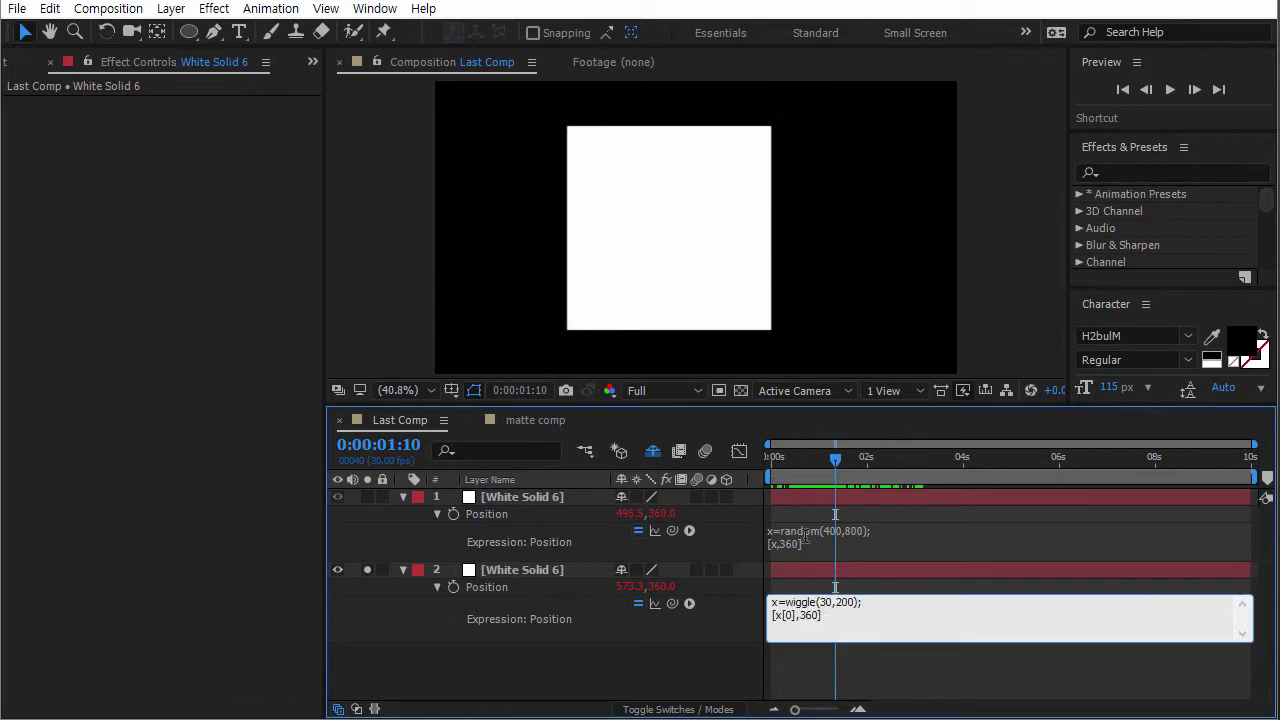
pyautogui.click(811, 537)
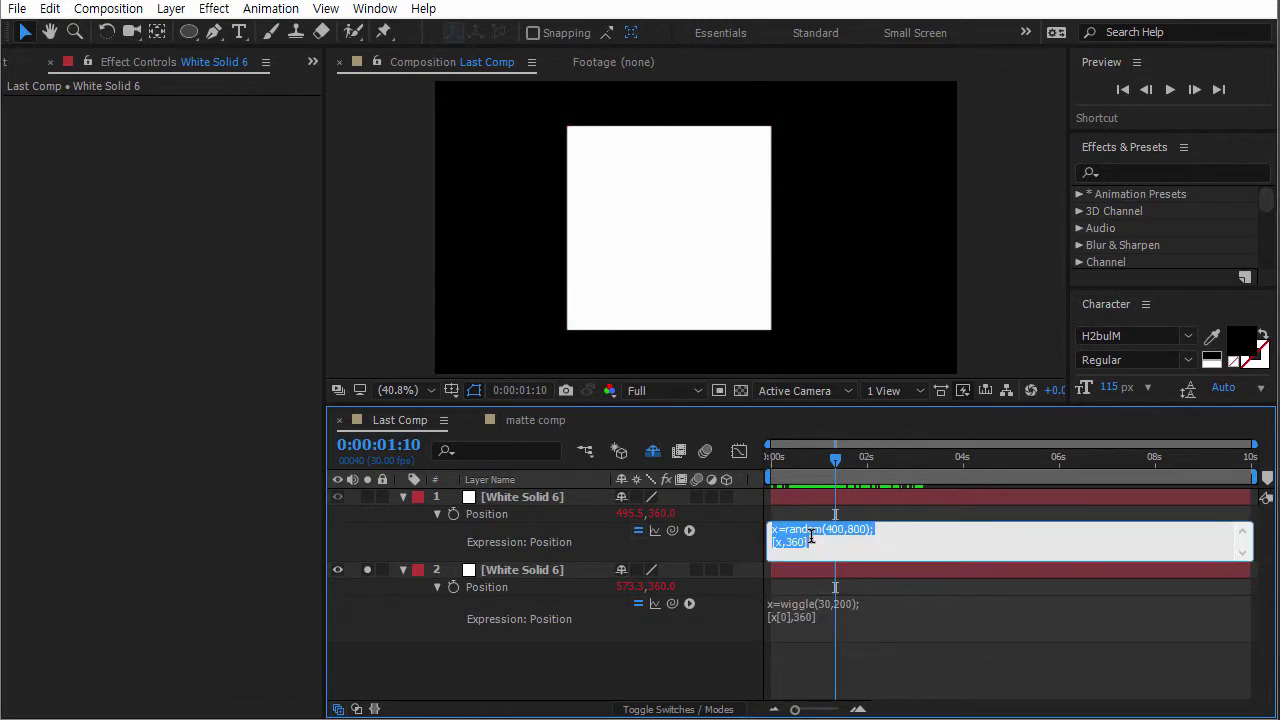